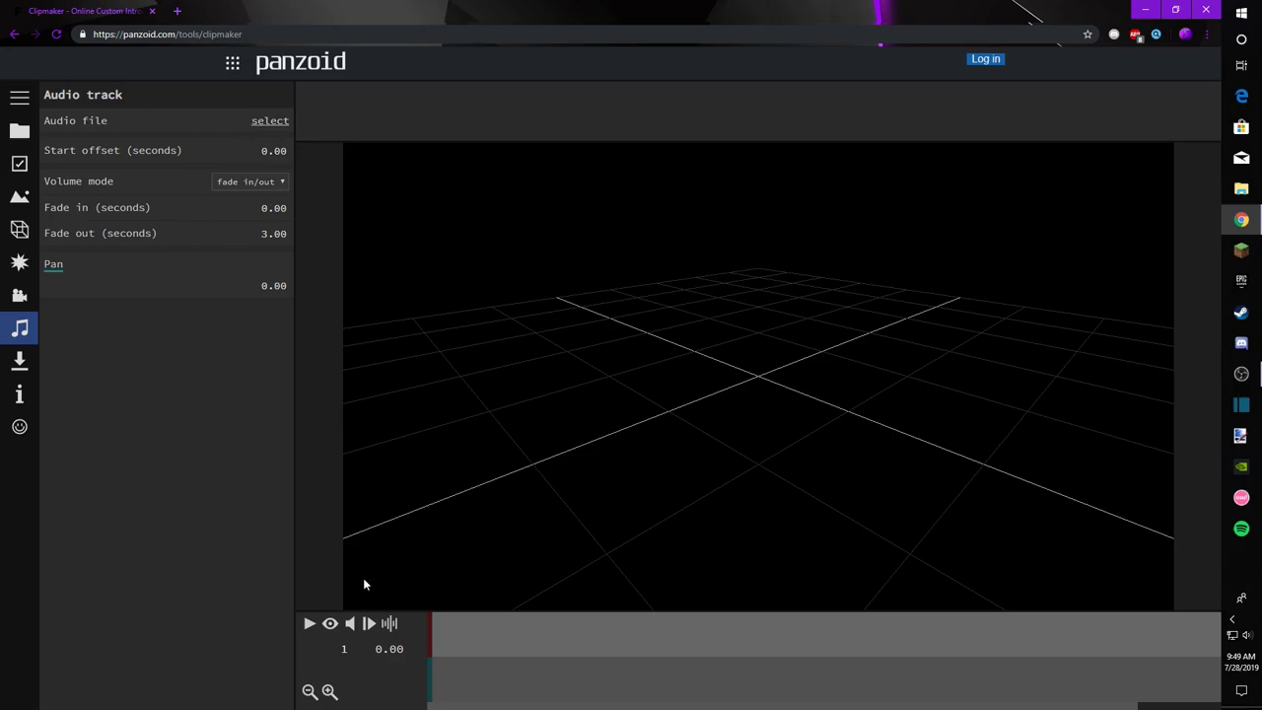
# Step: Show the audio waveform on the timeline
pyautogui.click(392, 624)
pyautogui.moveTo(586, 687); pyautogui.dragTo(398, 654)
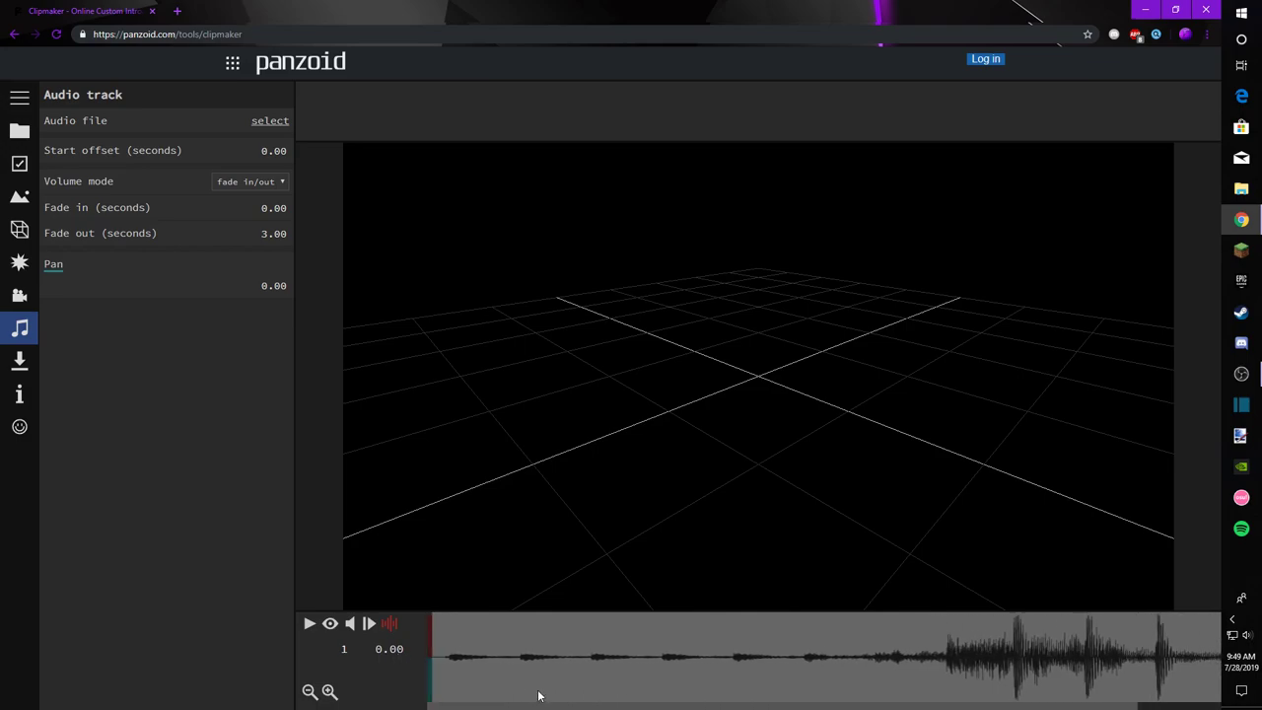
pyautogui.click(389, 623)
# Step: Set the audio track's start offset to 35 seconds and play the clip to check it
pyautogui.click(281, 154)
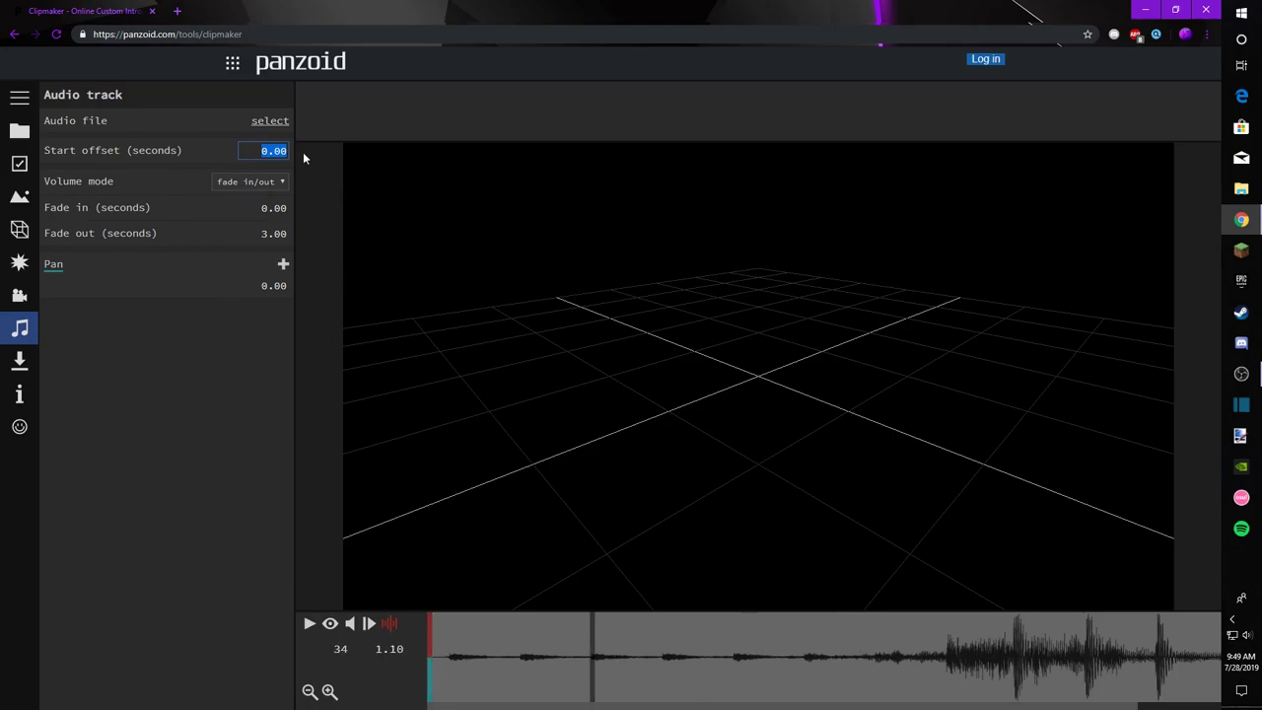
pyautogui.write('35')
pyautogui.press('Return')
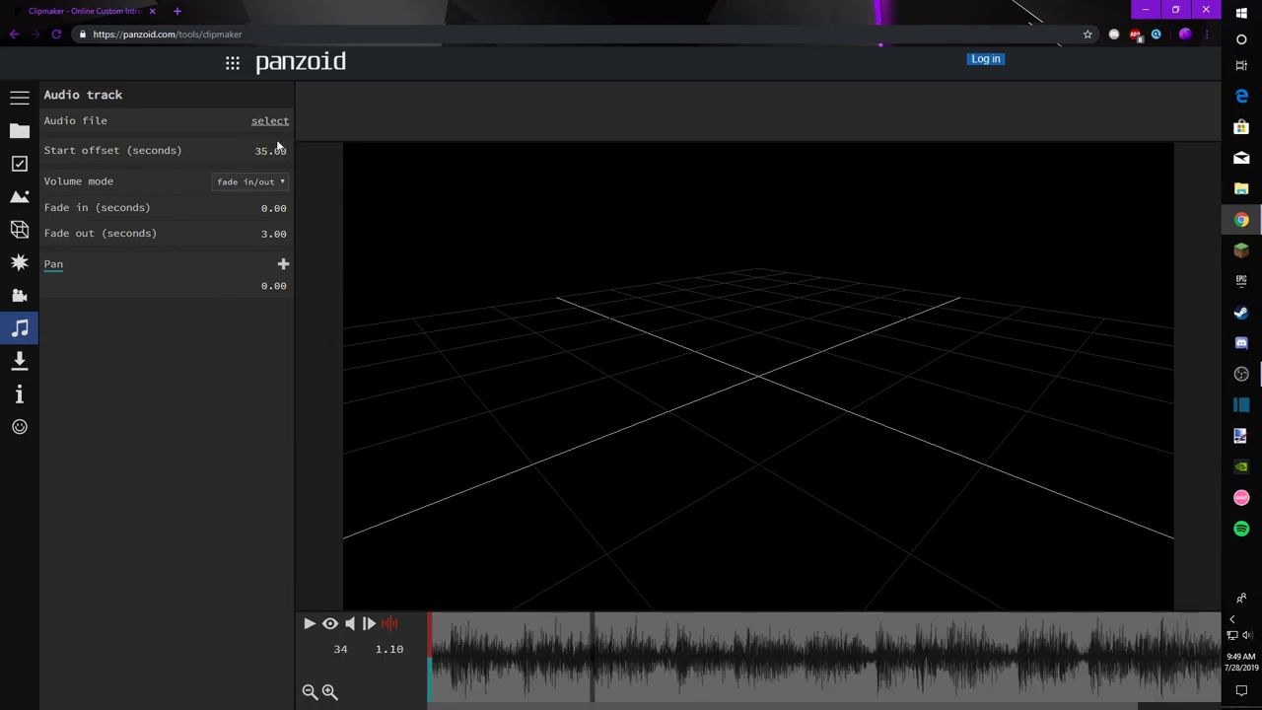
pyautogui.press('space')
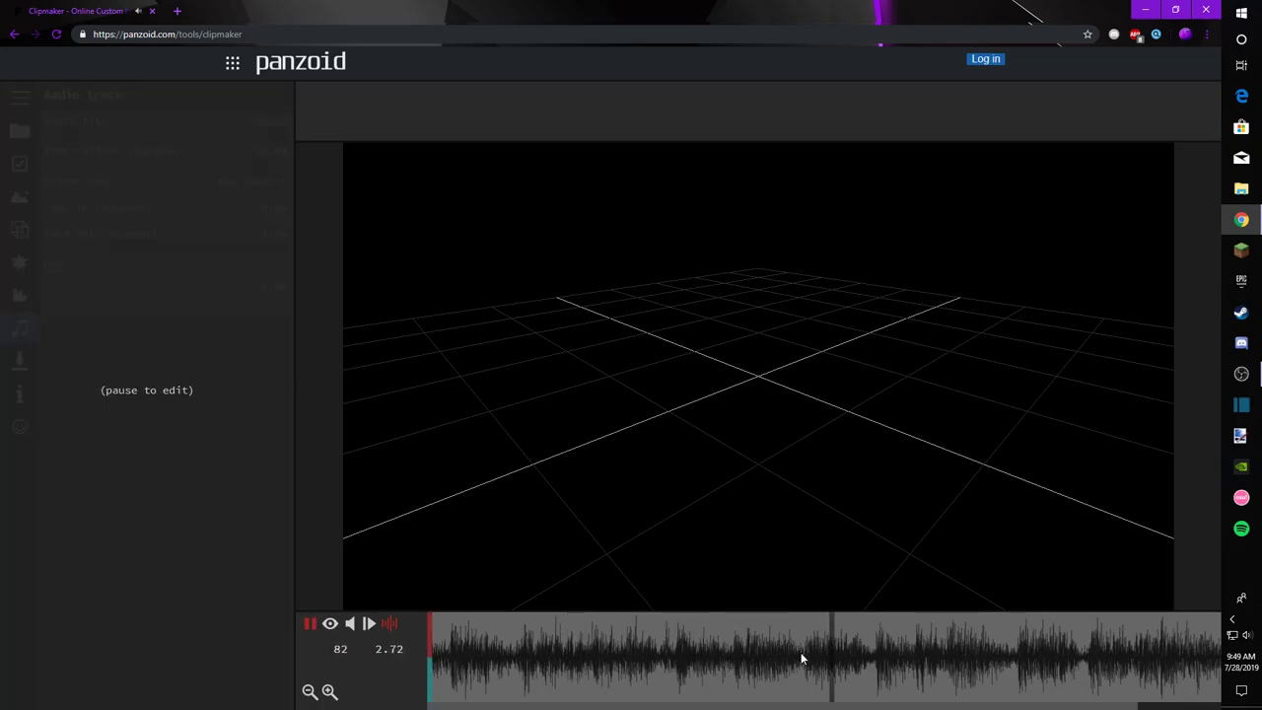
pyautogui.press('space')
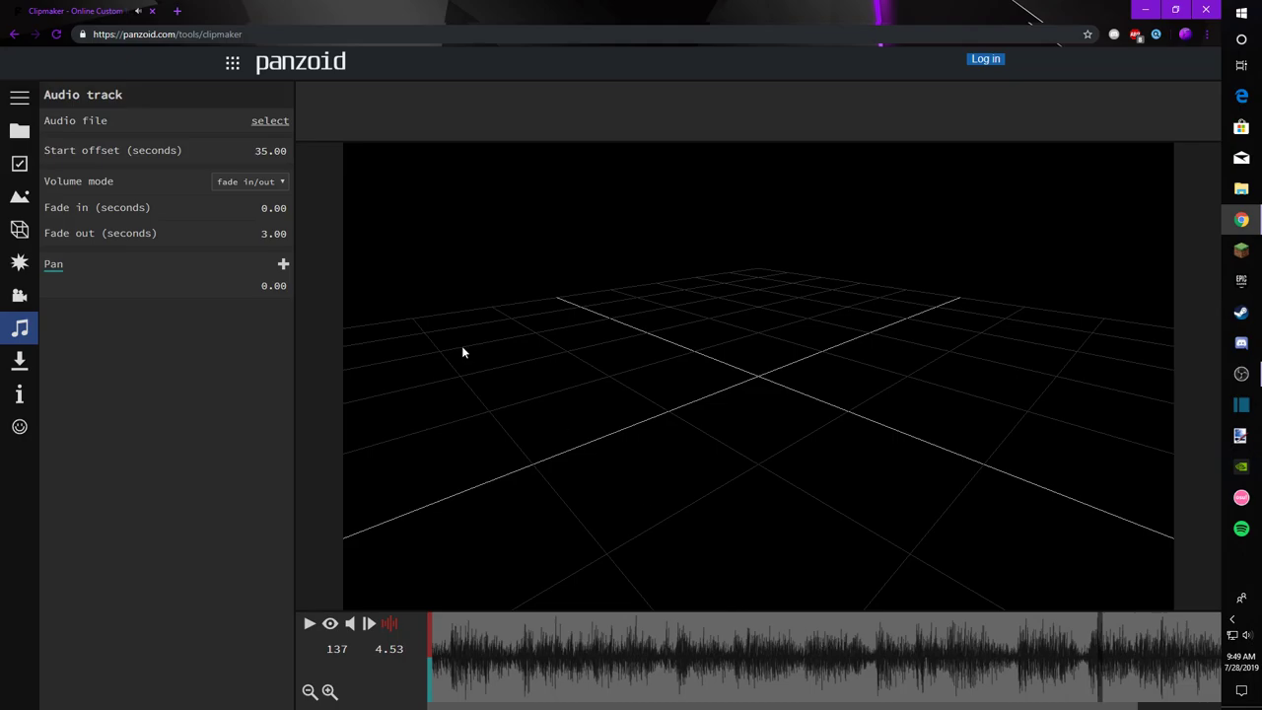
# Step: Set the video length to 20 seconds and the frame rate to 60, and briefly play the clip
pyautogui.click(19, 163)
pyautogui.click(255, 175)
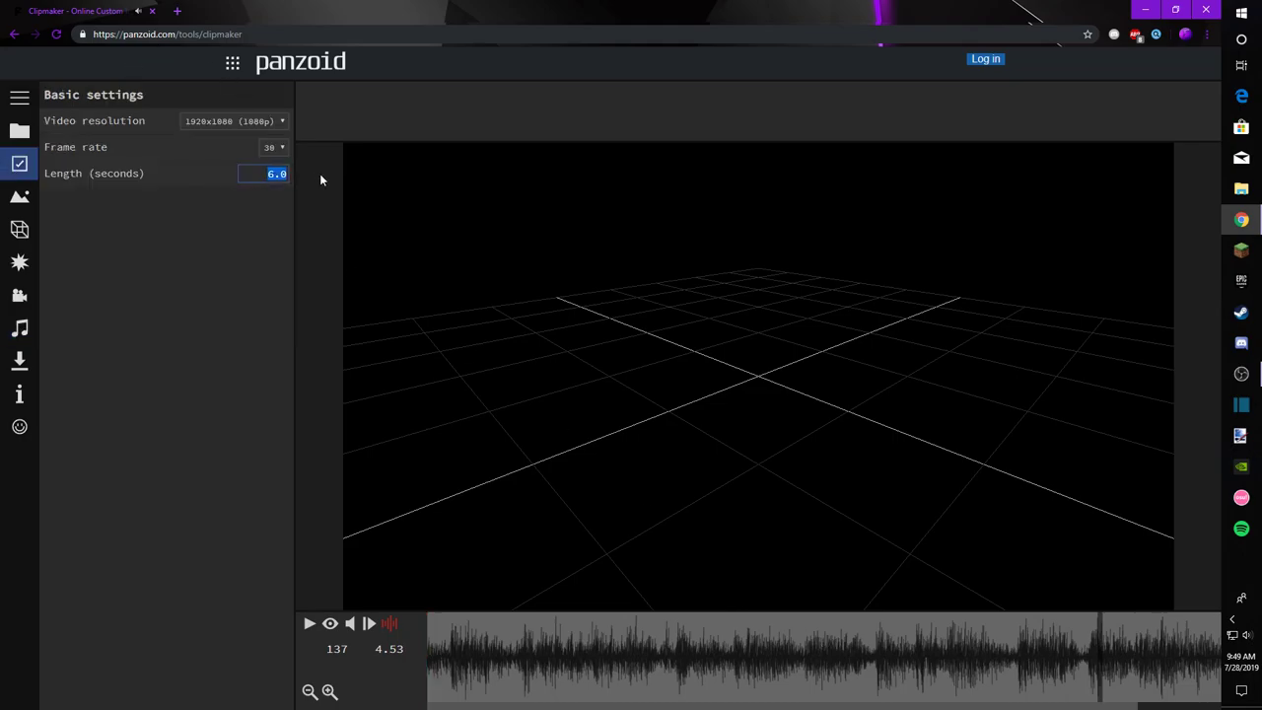
pyautogui.click(274, 173)
pyautogui.moveTo(244, 174); pyautogui.dragTo(285, 188)
pyautogui.write('20')
pyautogui.press('Return')
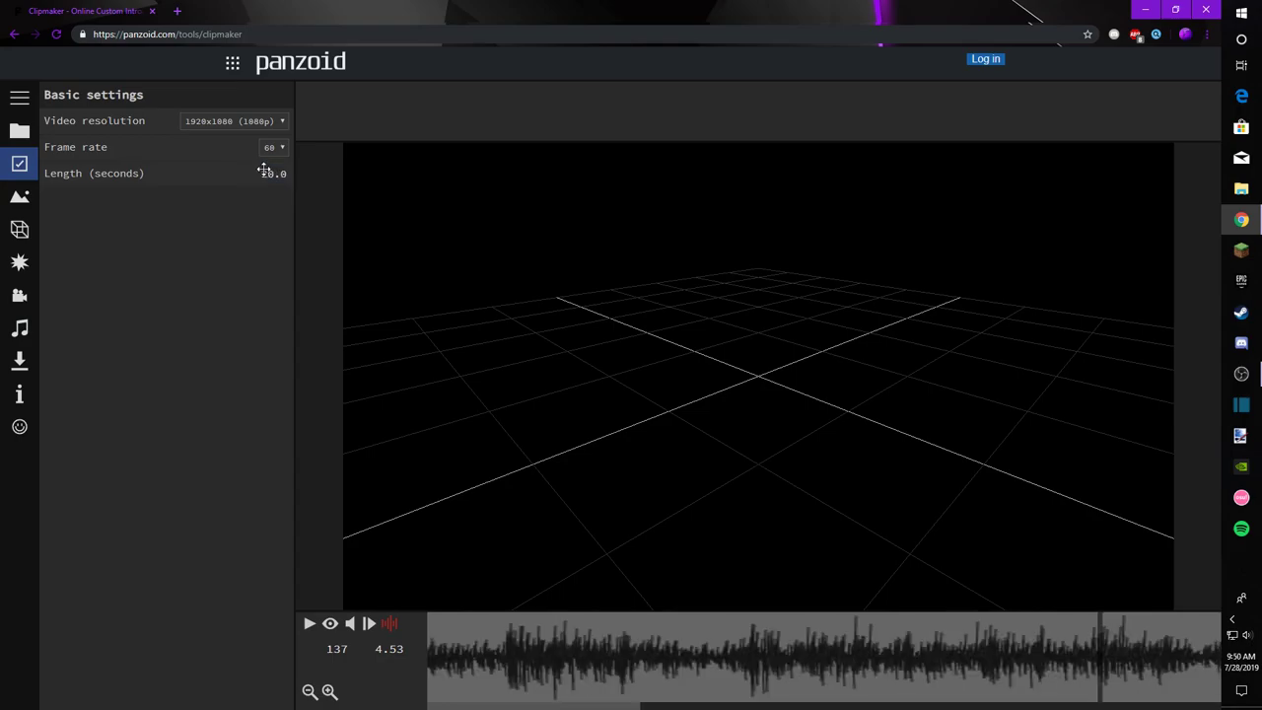
pyautogui.press('space')
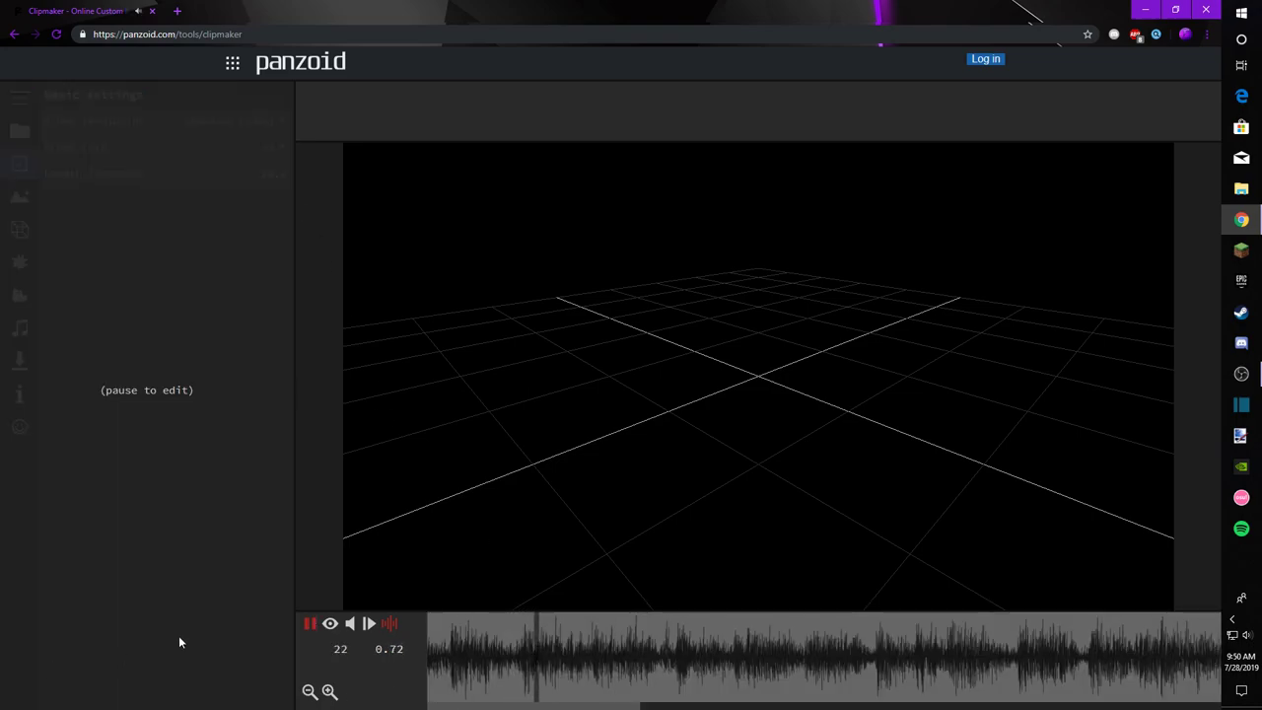
pyautogui.press('space')
# Step: Set the audio track's fade-in to 3 seconds and play the clip to hear it
pyautogui.click(19, 262)
pyautogui.click(20, 295)
pyautogui.click(20, 327)
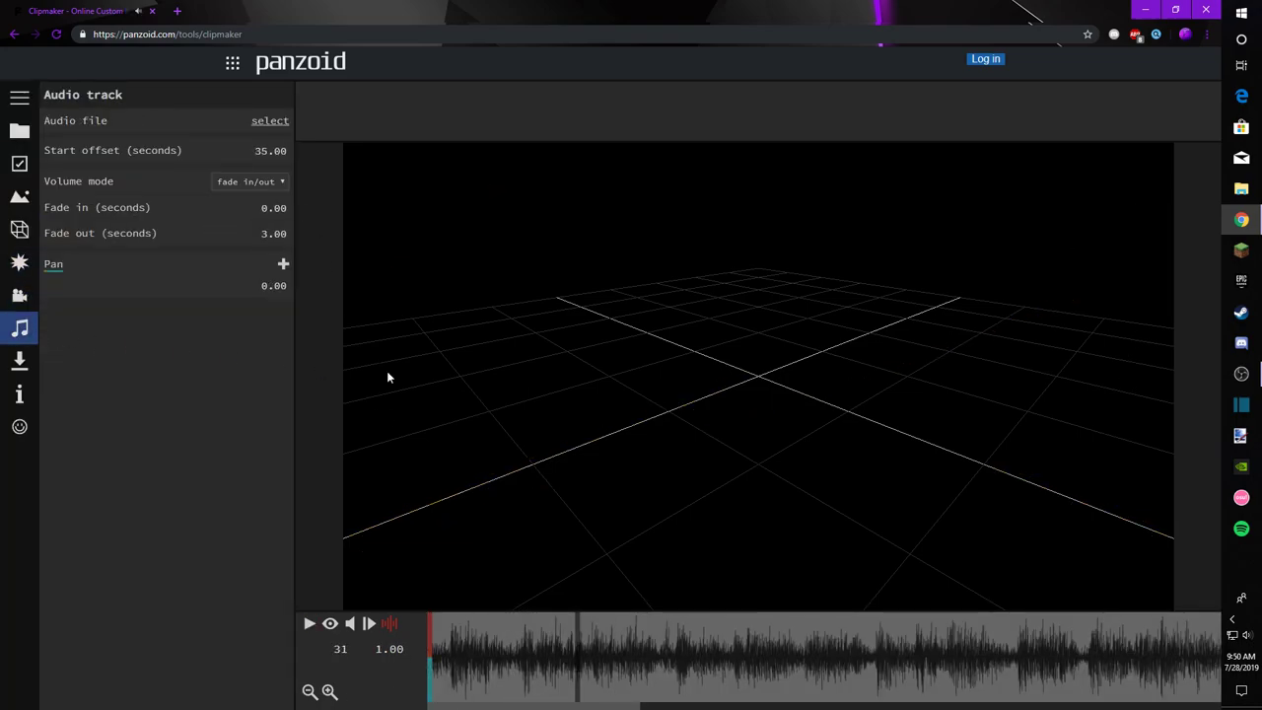
pyautogui.click(266, 210)
pyautogui.write('3')
pyautogui.press('Return')
pyautogui.press('space')
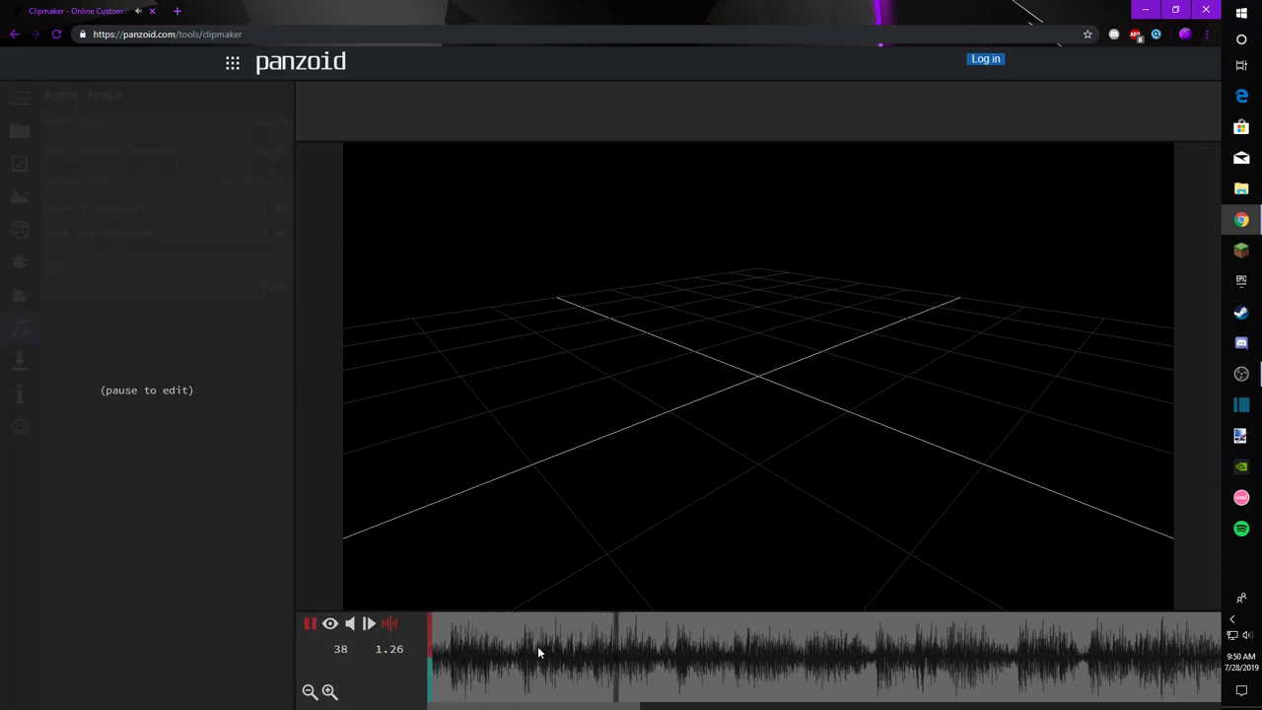
pyautogui.moveTo(631, 707); pyautogui.dragTo(890, 709)
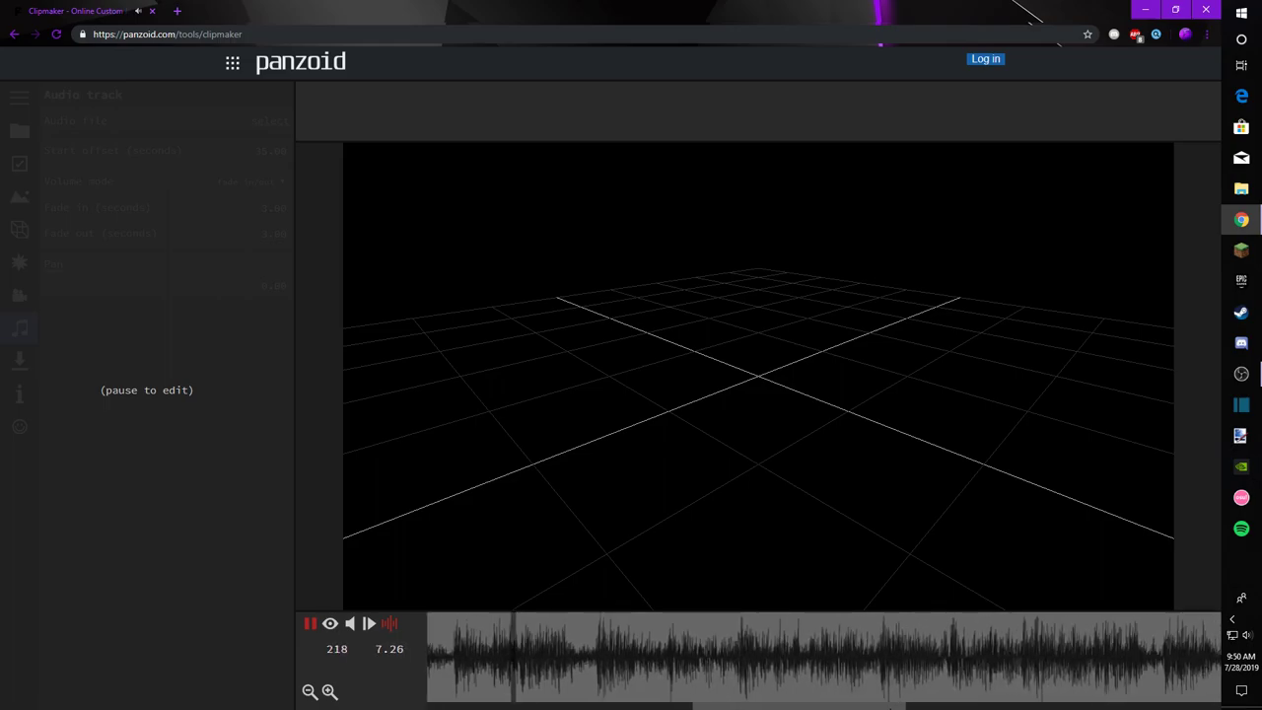
pyautogui.press('space')
# Step: Set the audio start offset to 45 seconds and play the clip from the start to check it
pyautogui.click(270, 150)
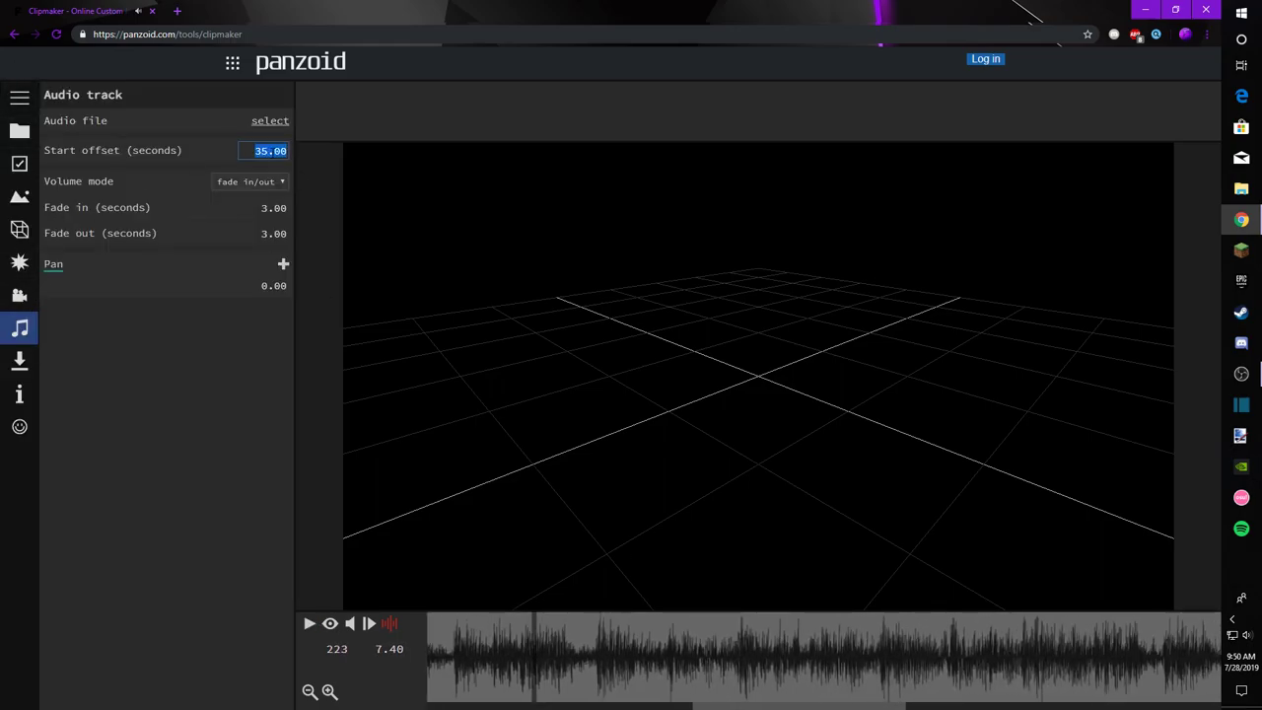
pyautogui.write('45')
pyautogui.press('Return')
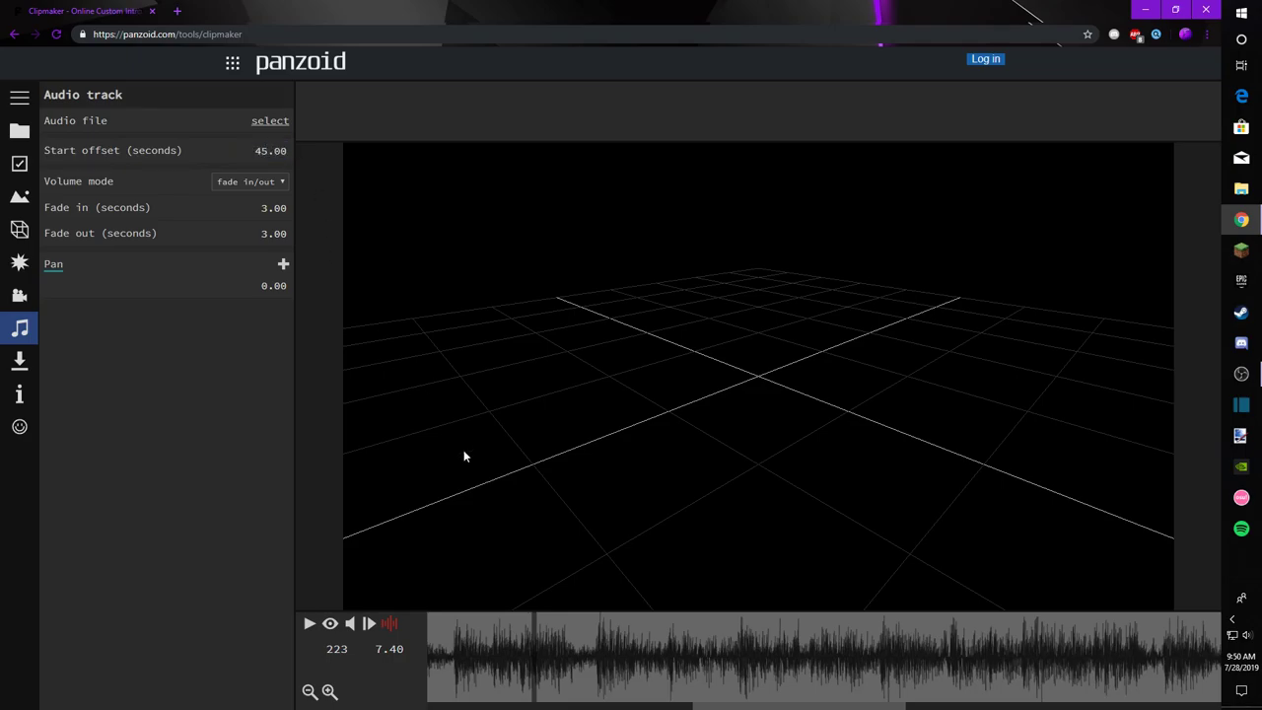
pyautogui.moveTo(608, 622); pyautogui.dragTo(18, 661)
pyautogui.press('space')
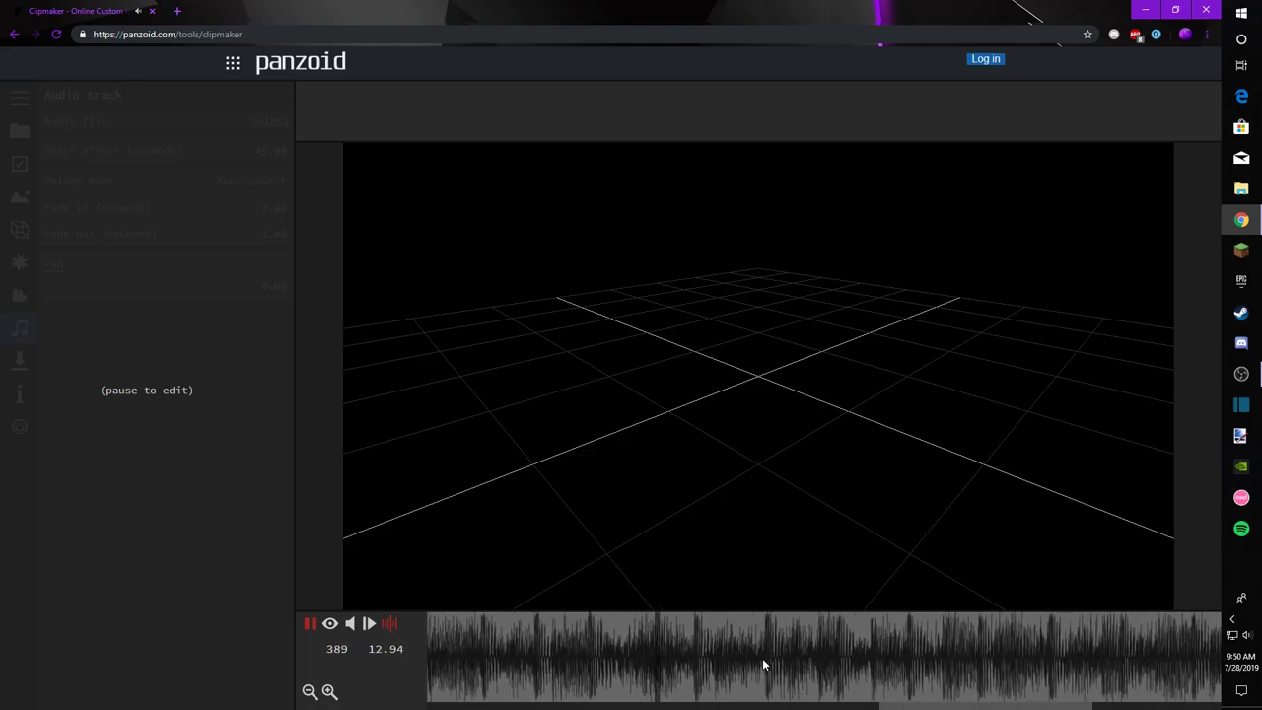
pyautogui.press('space')
pyautogui.moveTo(846, 639); pyautogui.dragTo(696, 645)
# Step: Set the audio start offset to 40 seconds and play back the track, including the section from about 10 seconds
pyautogui.click(262, 148)
pyautogui.write('43')
pyautogui.press('Return')
pyautogui.moveTo(915, 706); pyautogui.dragTo(320, 705)
pyautogui.moveTo(448, 676); pyautogui.dragTo(352, 679)
pyautogui.press('space')
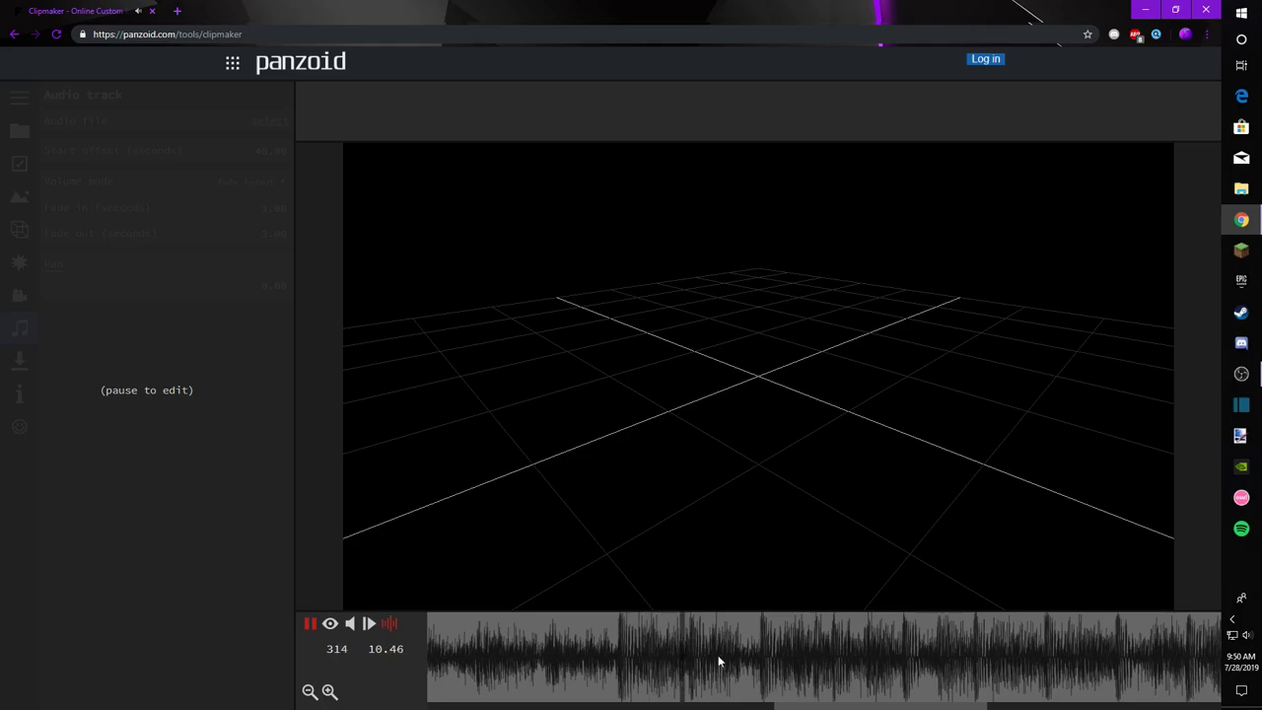
pyautogui.click(635, 662)
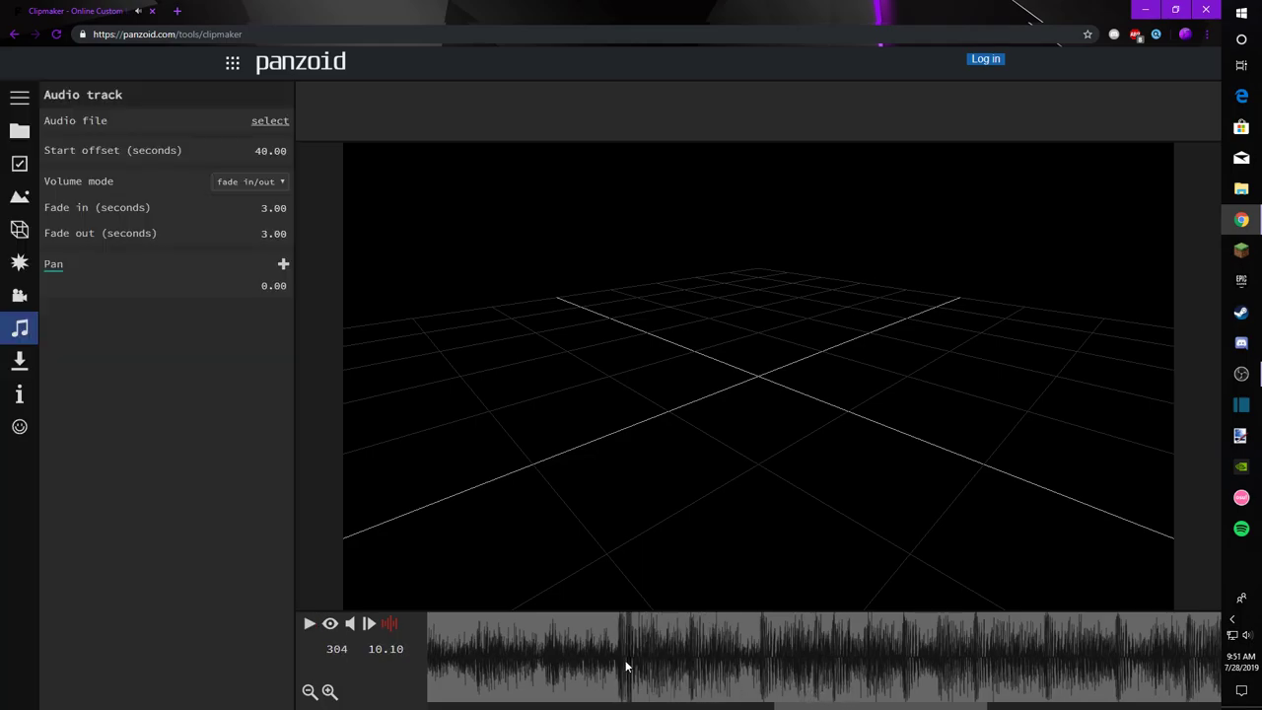
pyautogui.click(621, 662)
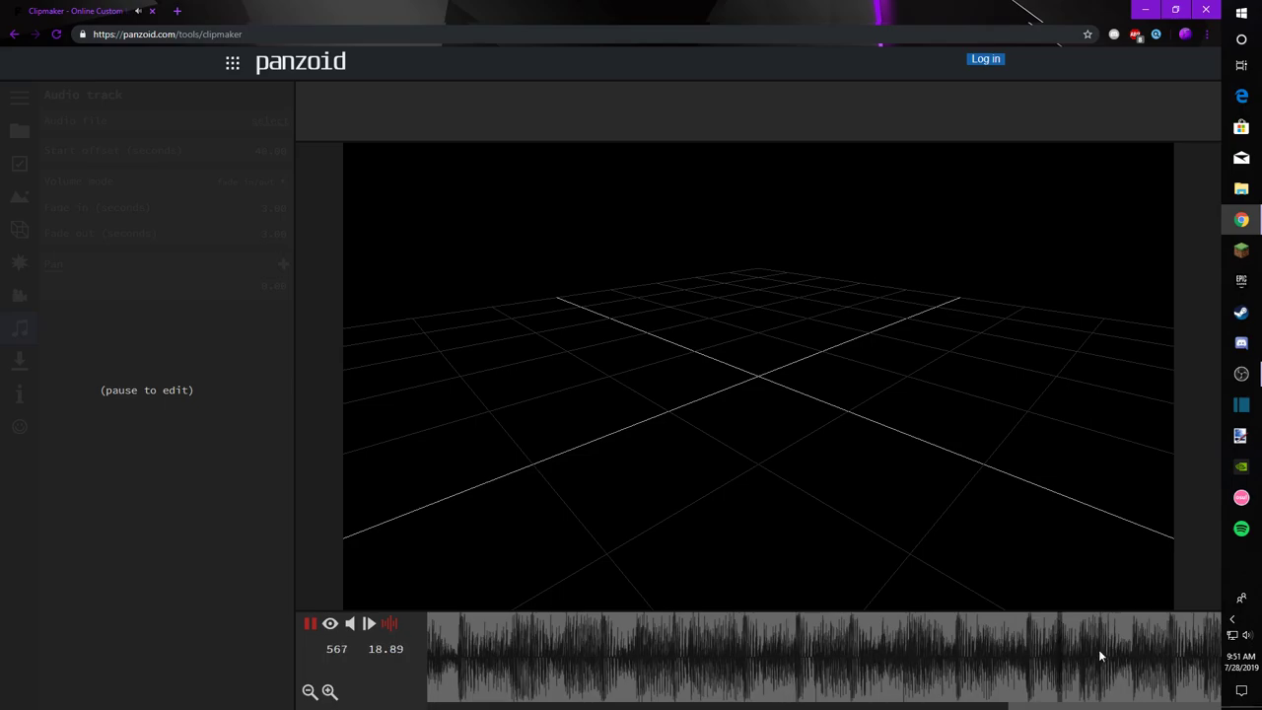
pyautogui.click(756, 638)
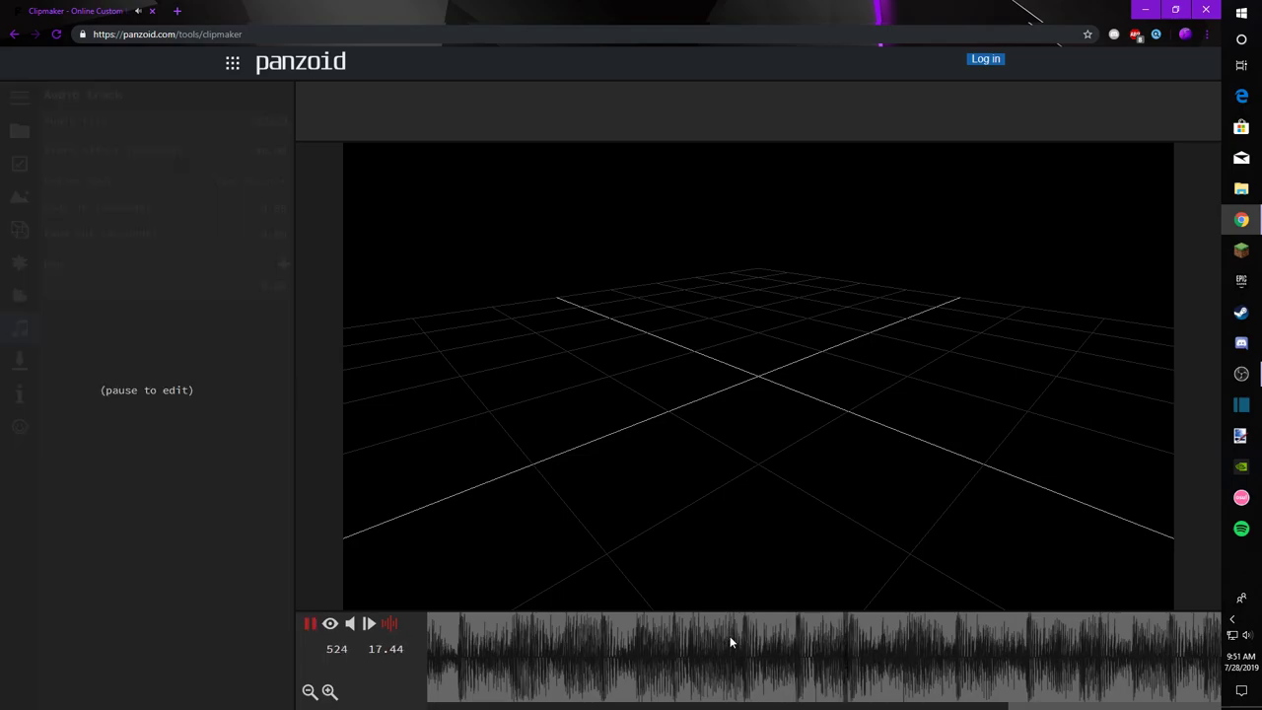
# Step: Set the audio fade-out to 2 seconds and place the playhead at about 2.67 seconds
pyautogui.press('space')
pyautogui.click(262, 233)
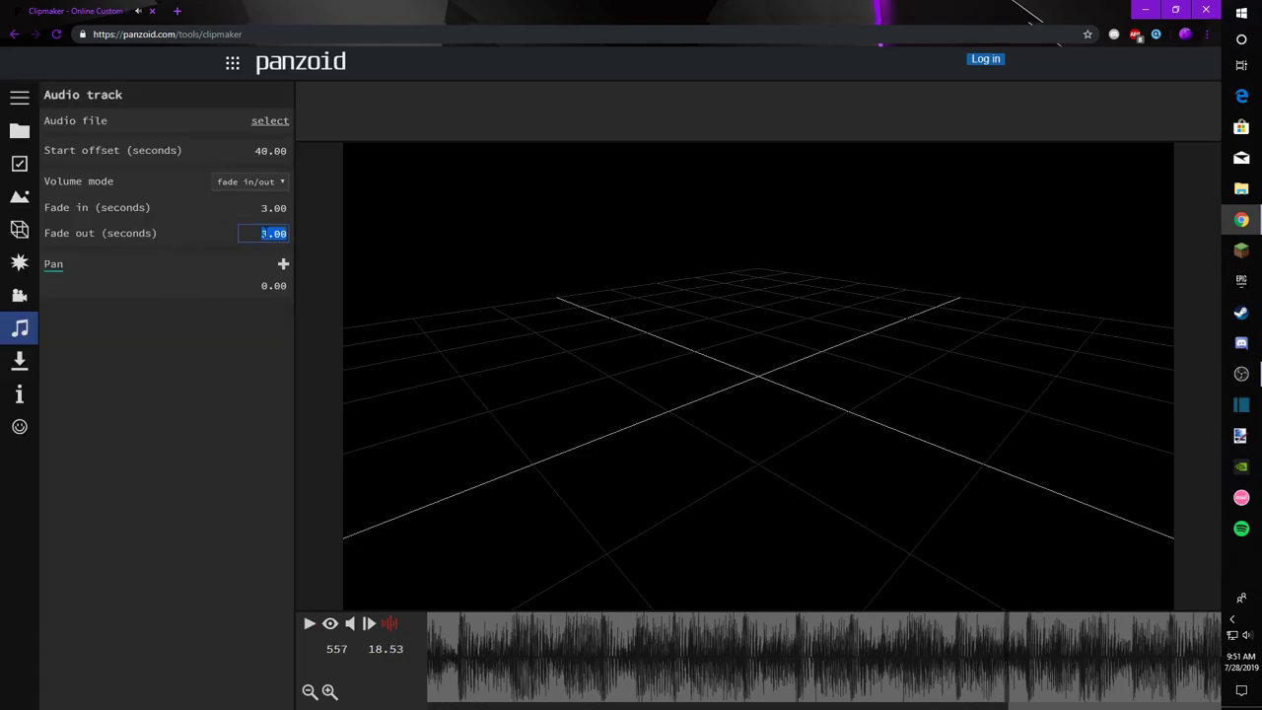
pyautogui.press('Return')
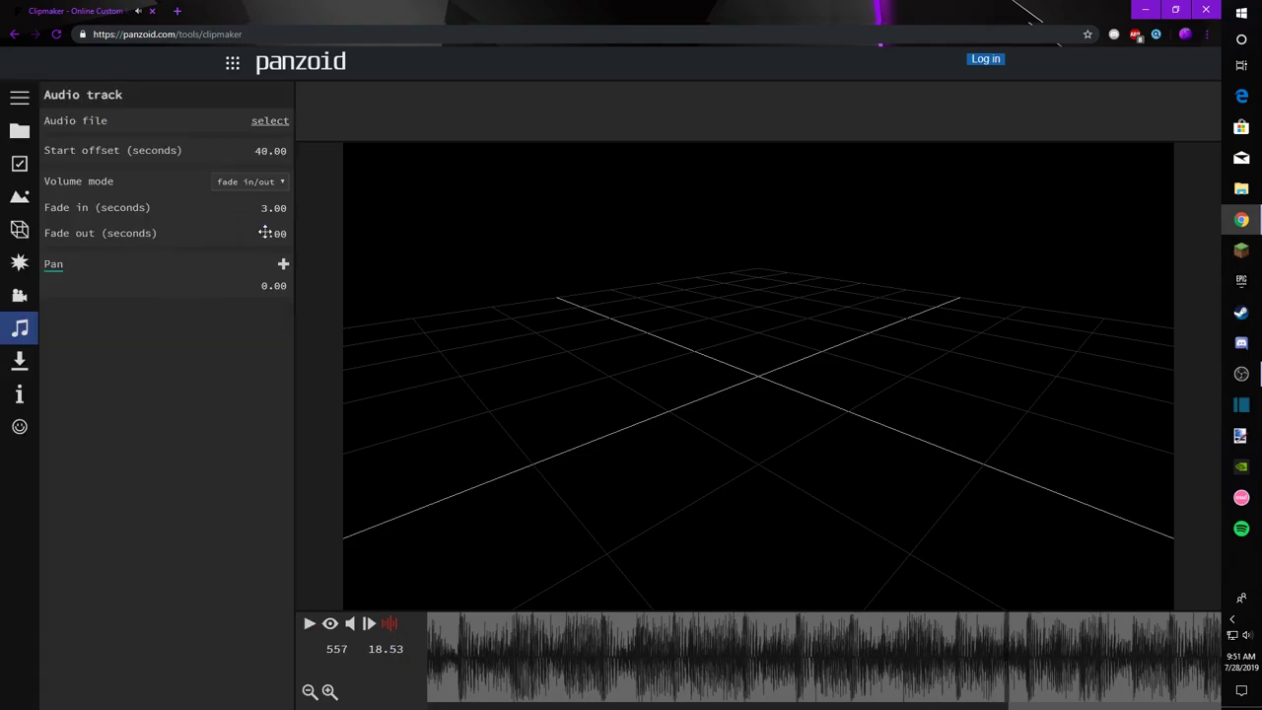
pyautogui.click(721, 647)
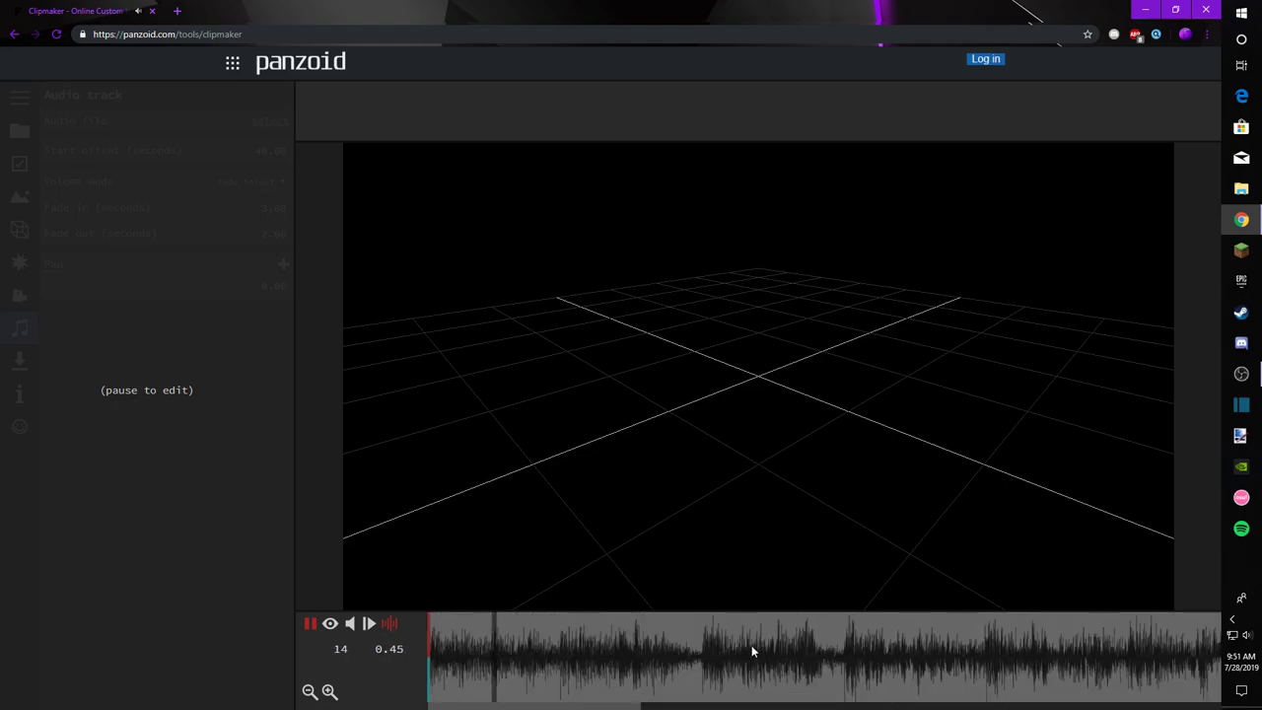
pyautogui.press('space')
pyautogui.moveTo(749, 682); pyautogui.dragTo(263, 650)
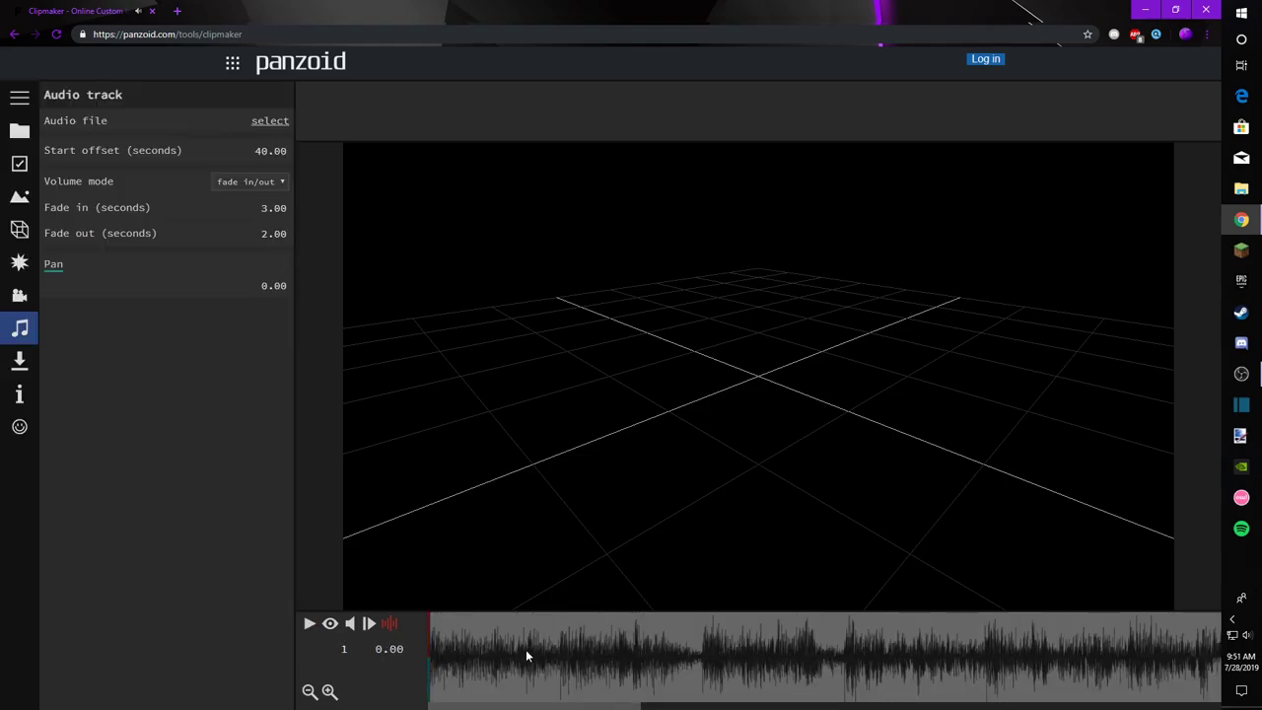
pyautogui.moveTo(529, 656); pyautogui.dragTo(824, 636)
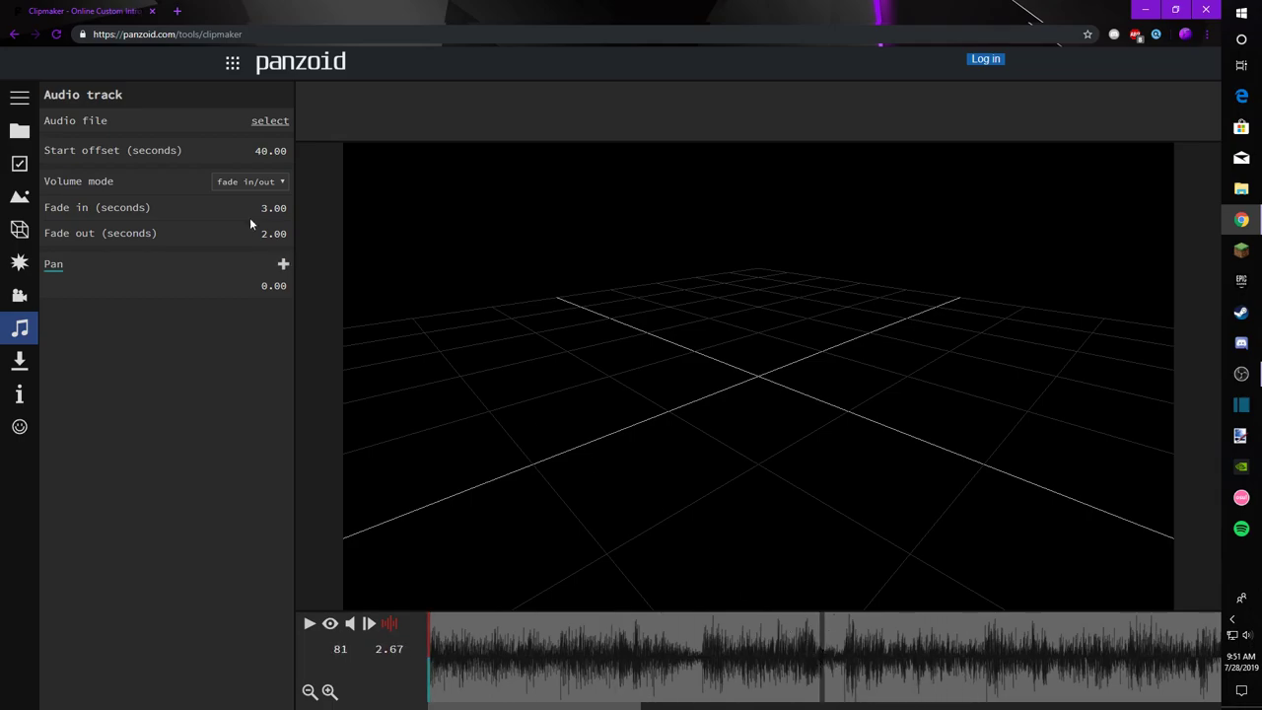
# Step: Add a 3D text object to the scene and switch the preview to the camera view
pyautogui.click(18, 228)
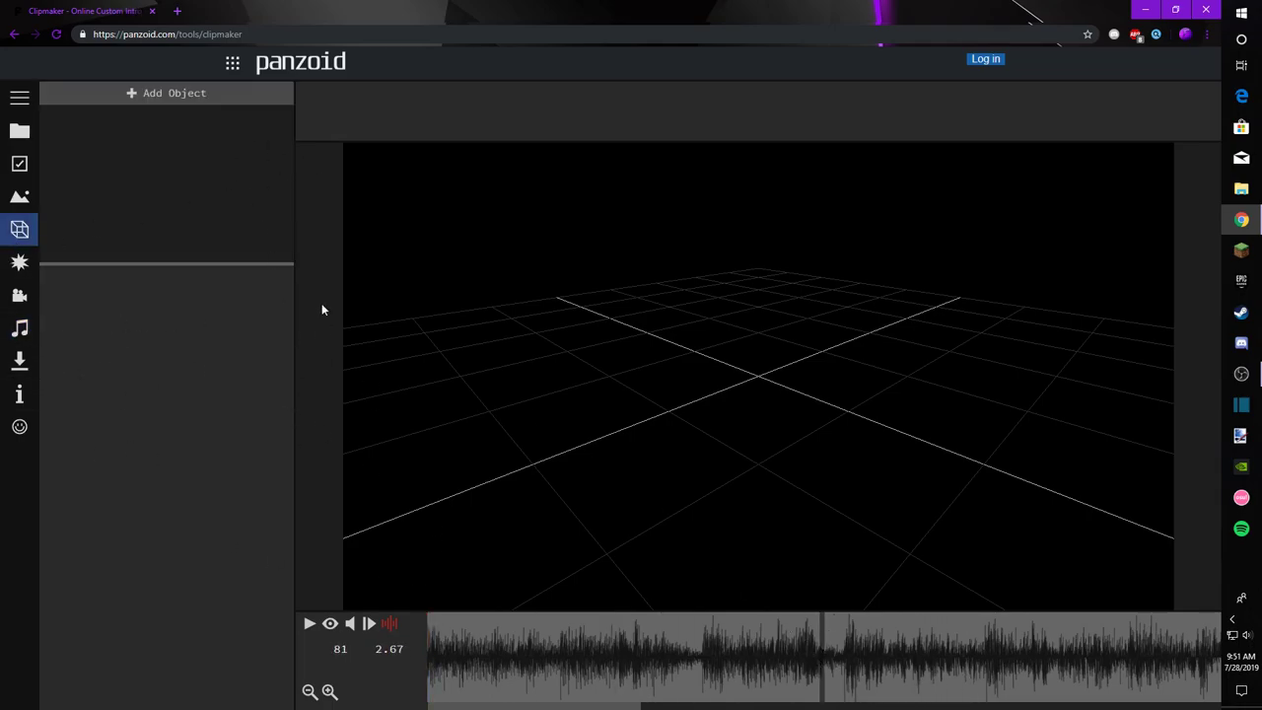
pyautogui.click(154, 92)
pyautogui.click(115, 195)
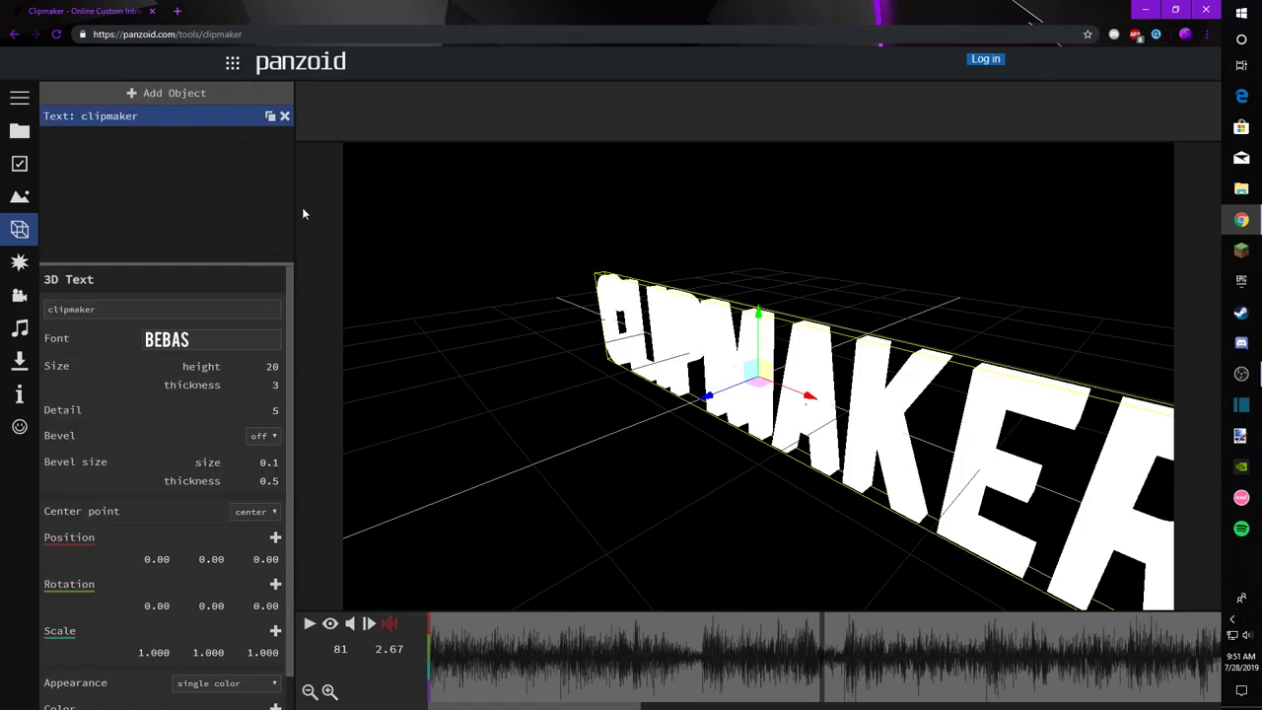
pyautogui.doubleClick(145, 312)
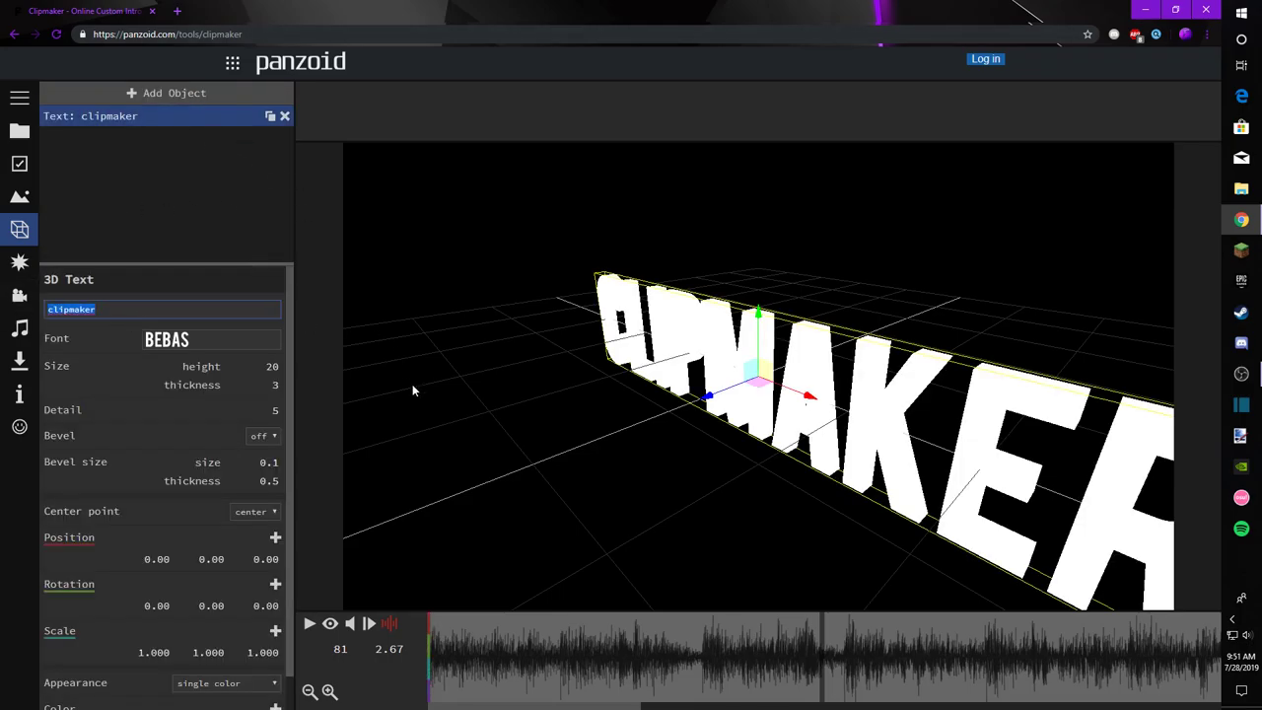
pyautogui.click(328, 627)
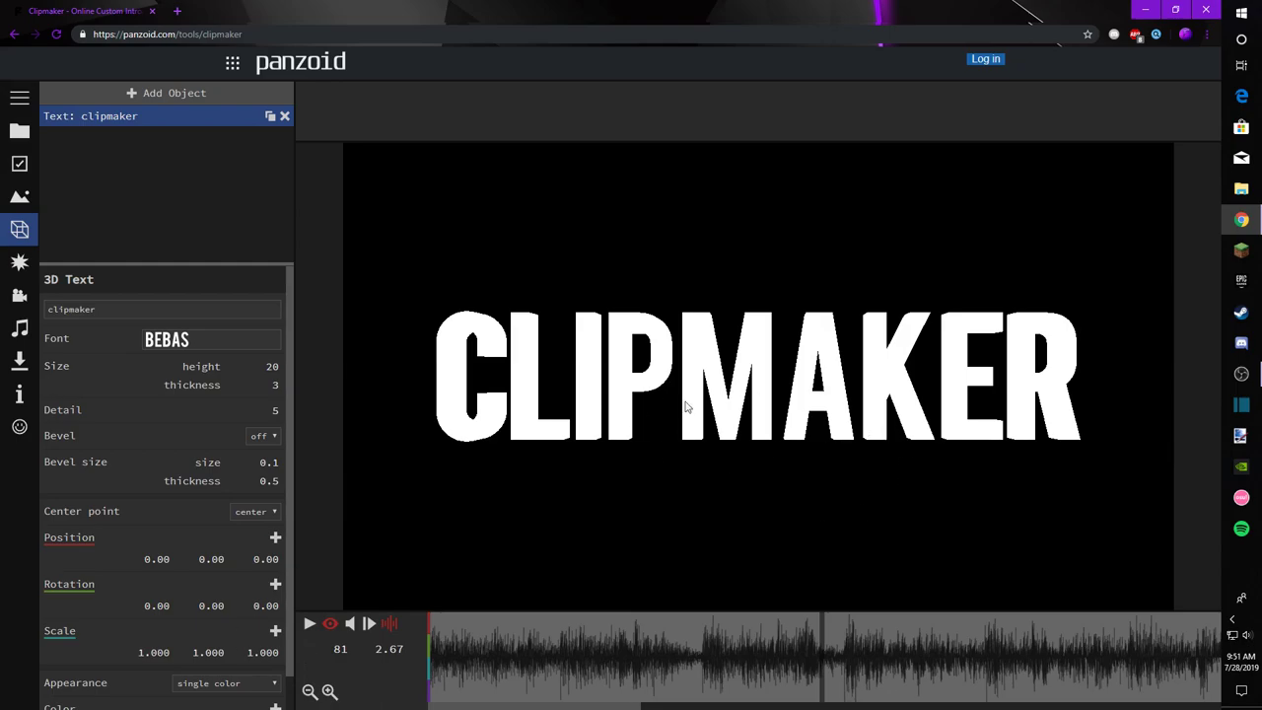
# Step: Change the 3D text's wording to TUTORIAL
pyautogui.doubleClick(133, 312)
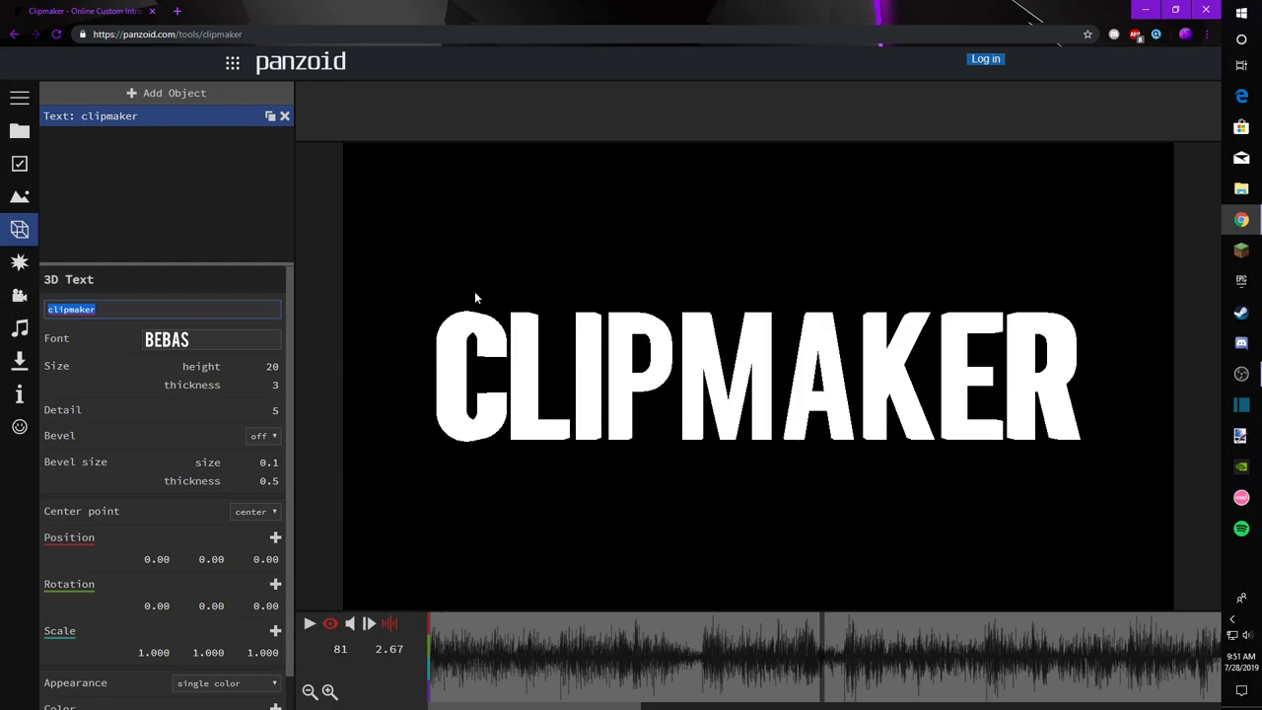
pyautogui.write('TUTORIAL')
pyautogui.press('Return')
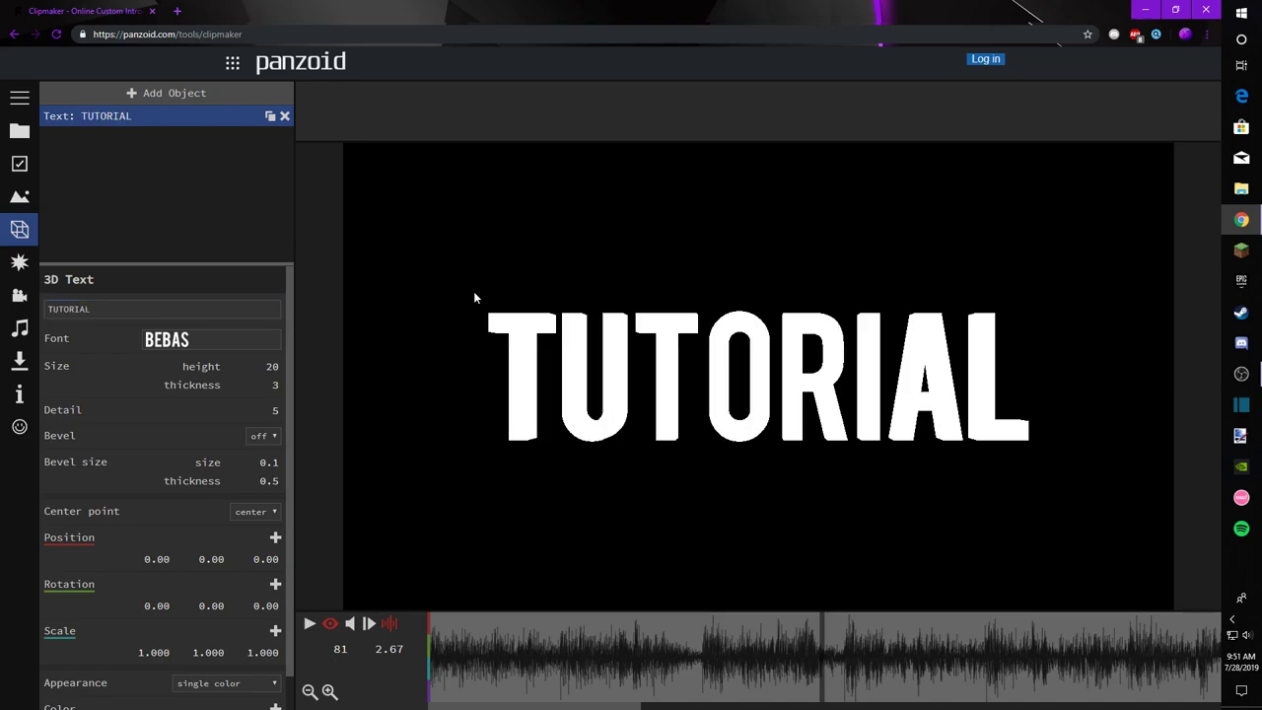
# Step: Give the TUTORIAL text a custom font, loading American Captain from the fonts folder on the Desktop
pyautogui.click(217, 350)
pyautogui.scroll(-5, 170, 510)
pyautogui.scroll(2, 175, 516)
pyautogui.scroll(-2, 186, 511)
pyautogui.click(197, 536)
pyautogui.click(255, 369)
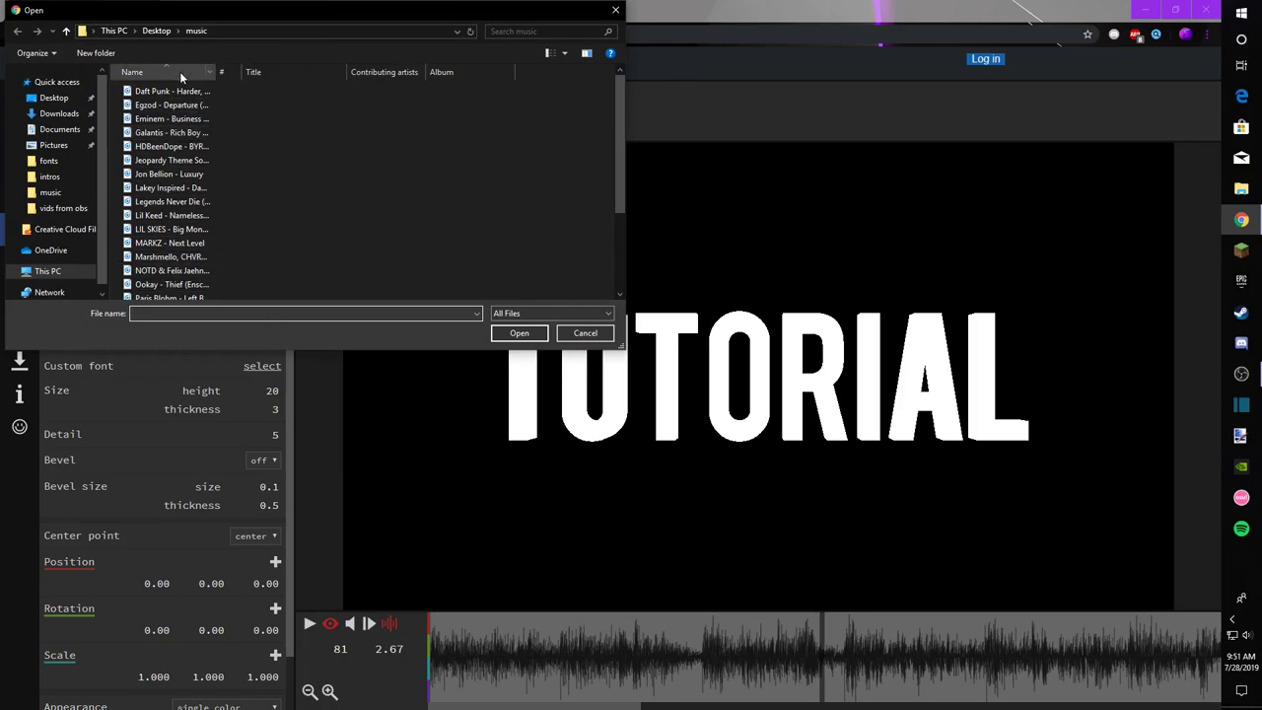
pyautogui.click(155, 31)
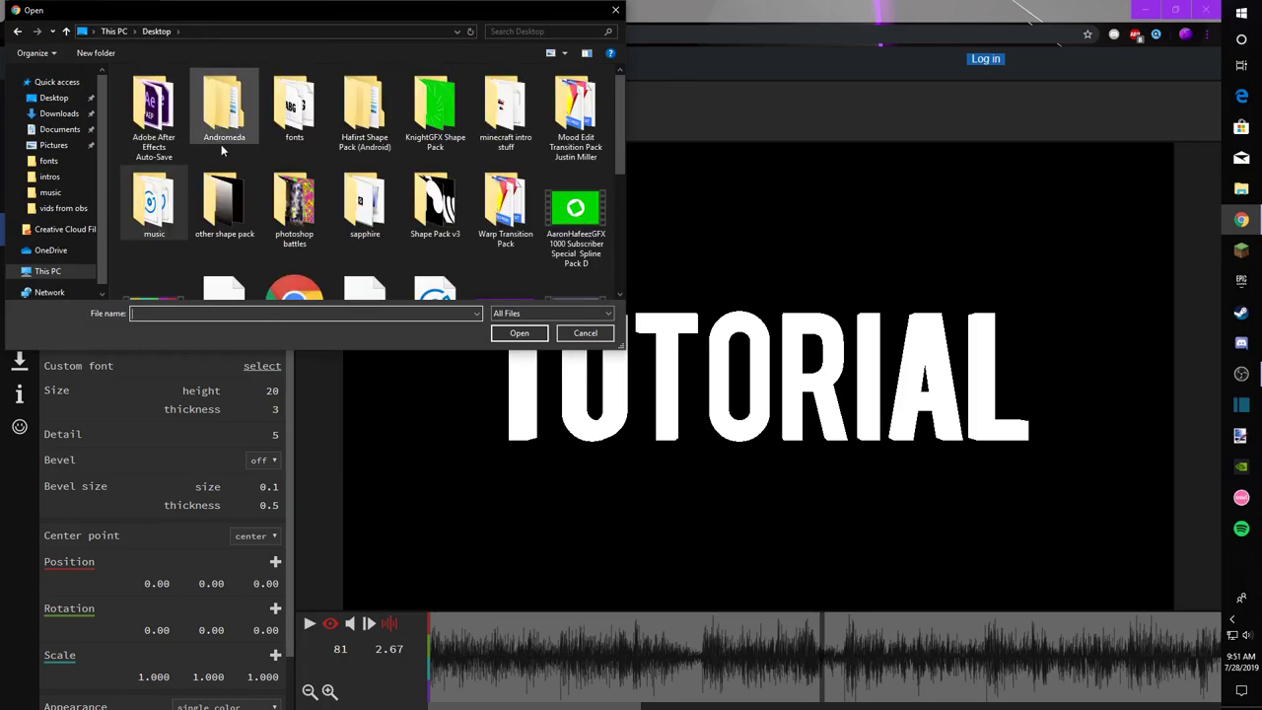
pyautogui.doubleClick(294, 107)
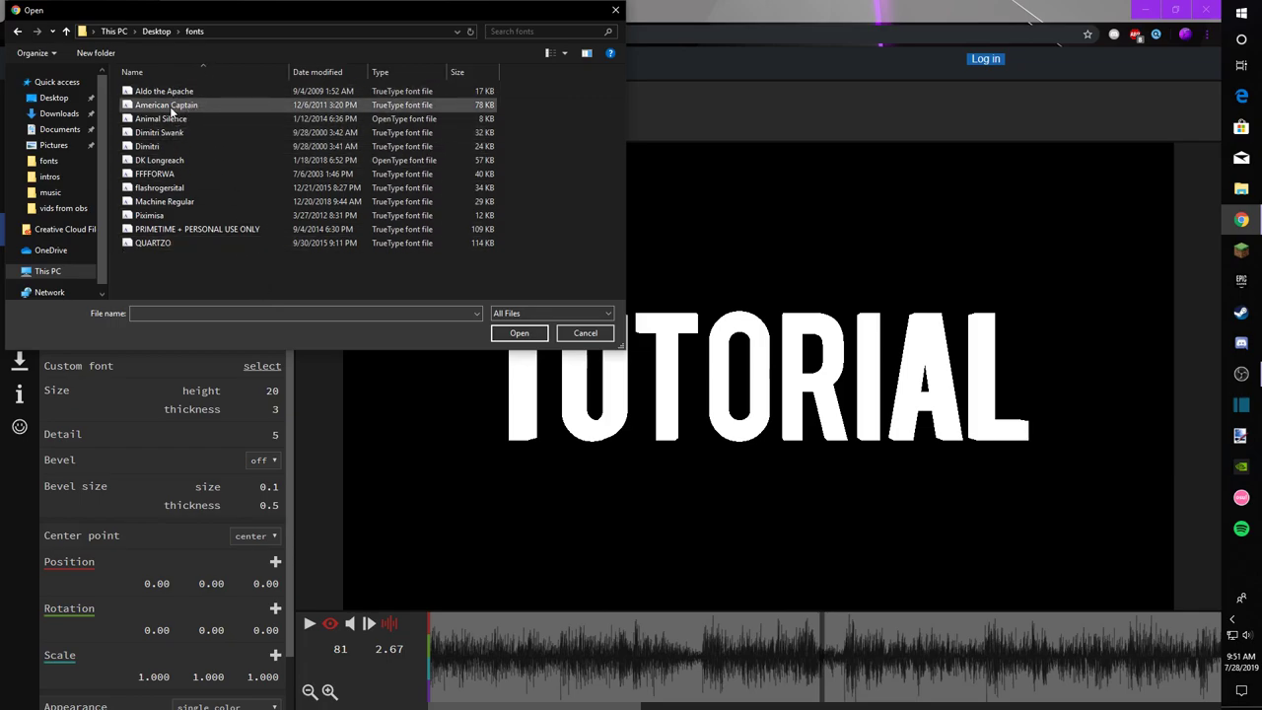
pyautogui.doubleClick(169, 105)
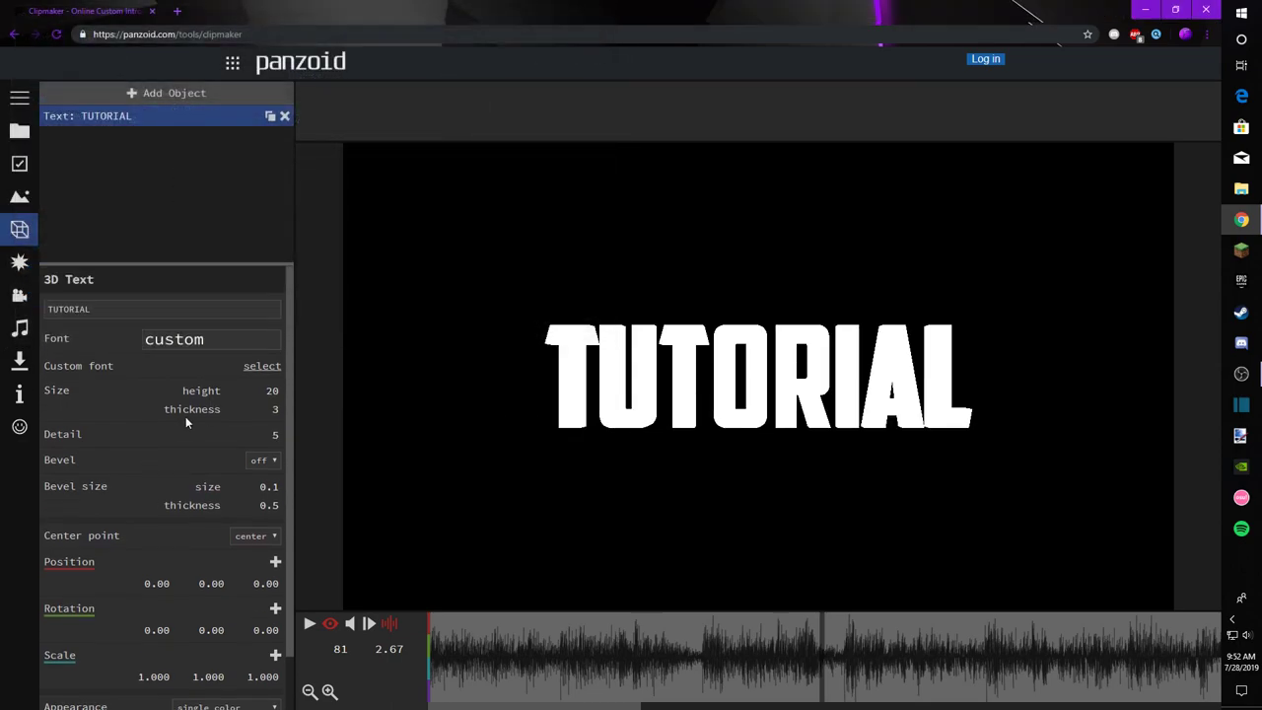
# Step: Switch to the effects section, play through the audio and place the playhead on the heavier beat at 10.03 seconds
pyautogui.moveTo(661, 651); pyautogui.dragTo(747, 627)
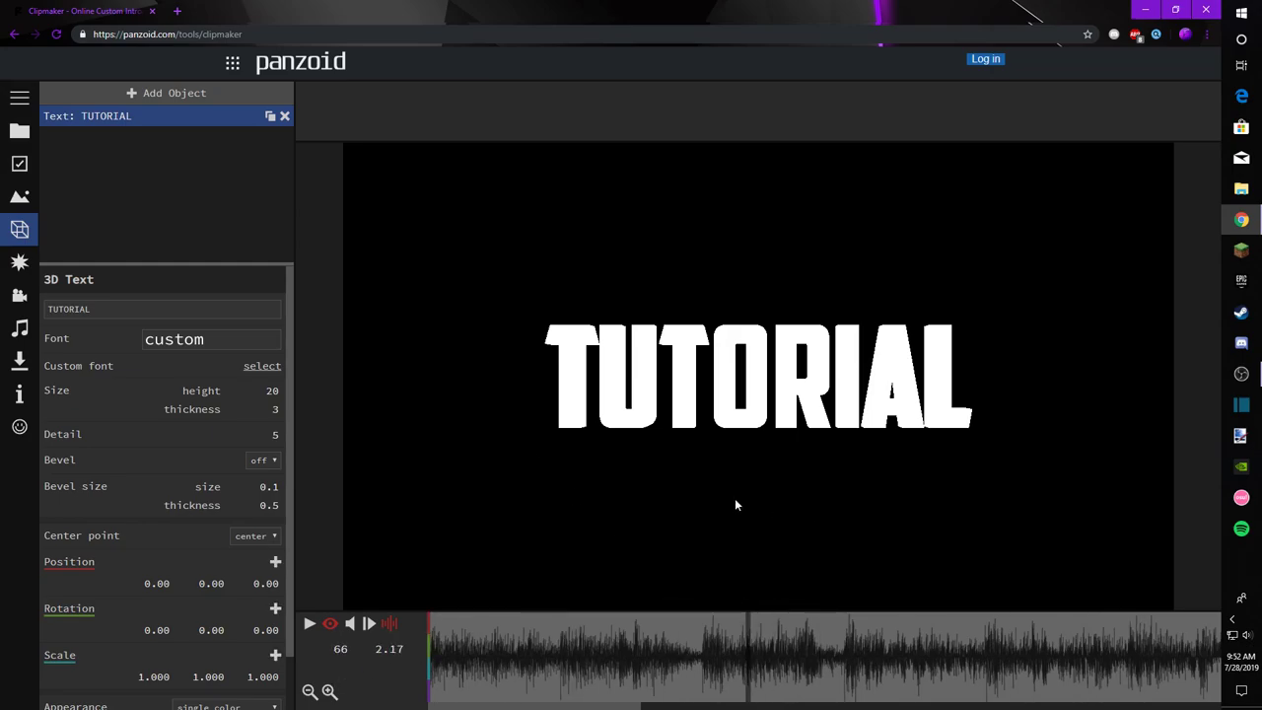
pyautogui.click(15, 264)
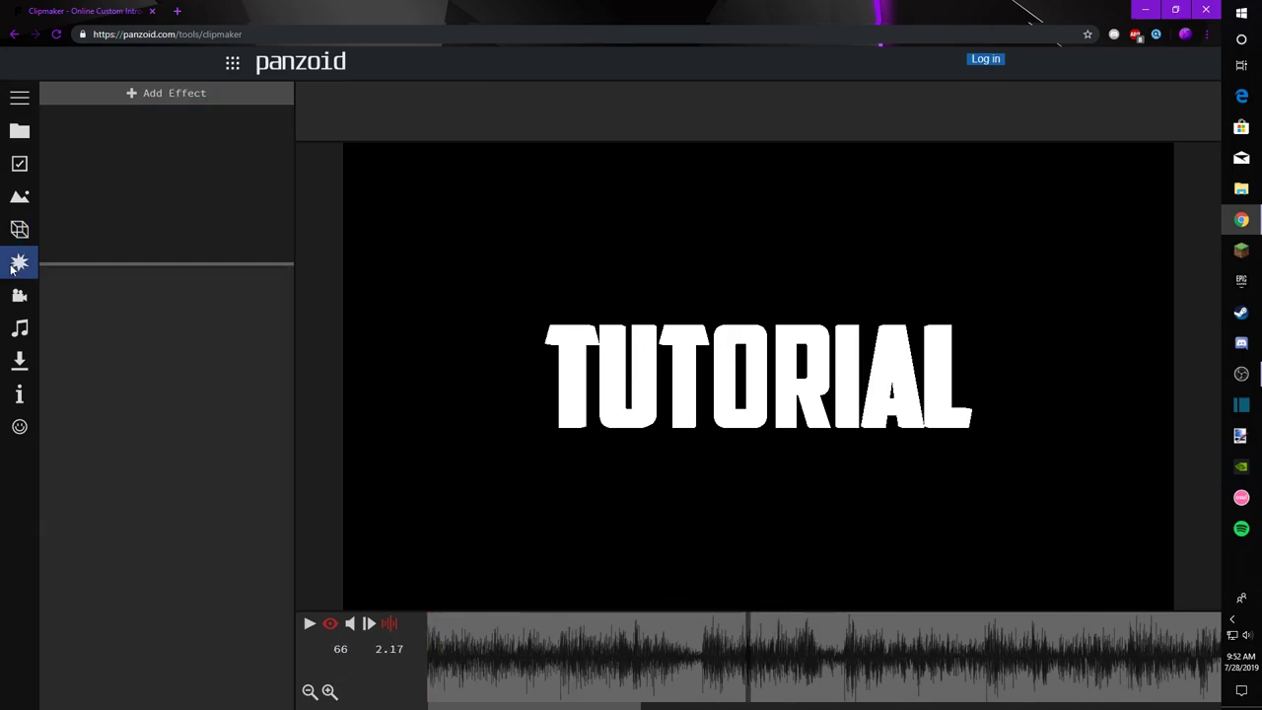
pyautogui.moveTo(620, 656); pyautogui.dragTo(541, 641)
pyautogui.press('space')
pyautogui.press('space')
pyautogui.moveTo(623, 704); pyautogui.dragTo(947, 703)
pyautogui.click(606, 658)
pyautogui.press('space')
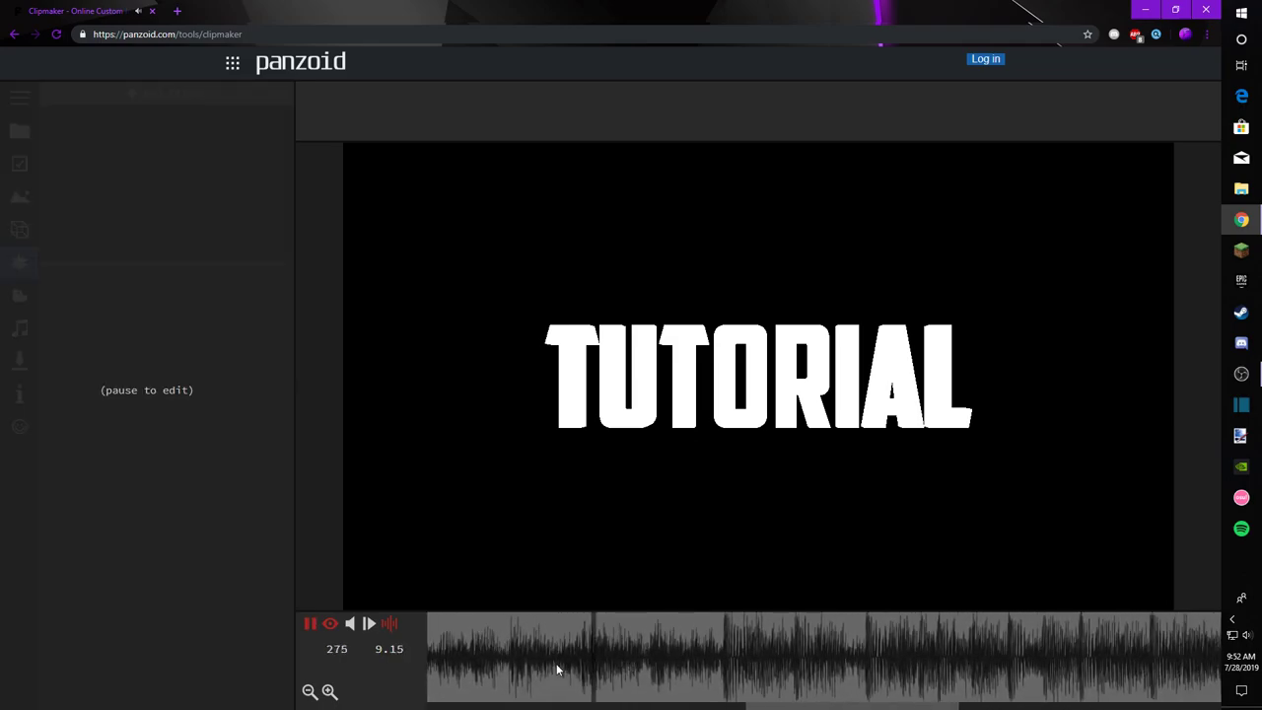
pyautogui.press('space')
pyautogui.click(728, 653)
pyautogui.press('space')
pyautogui.click(728, 653)
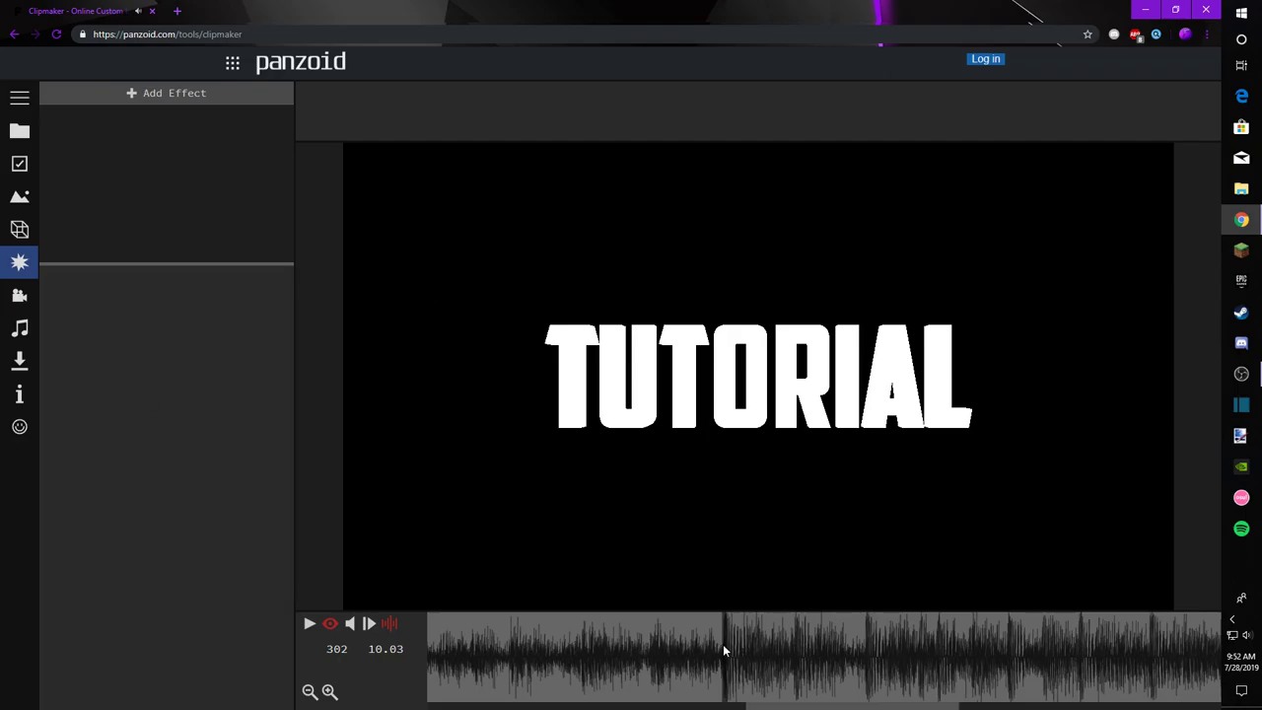
# Step: Add a Duplicate effect and set its multiplier to 1
pyautogui.click(149, 99)
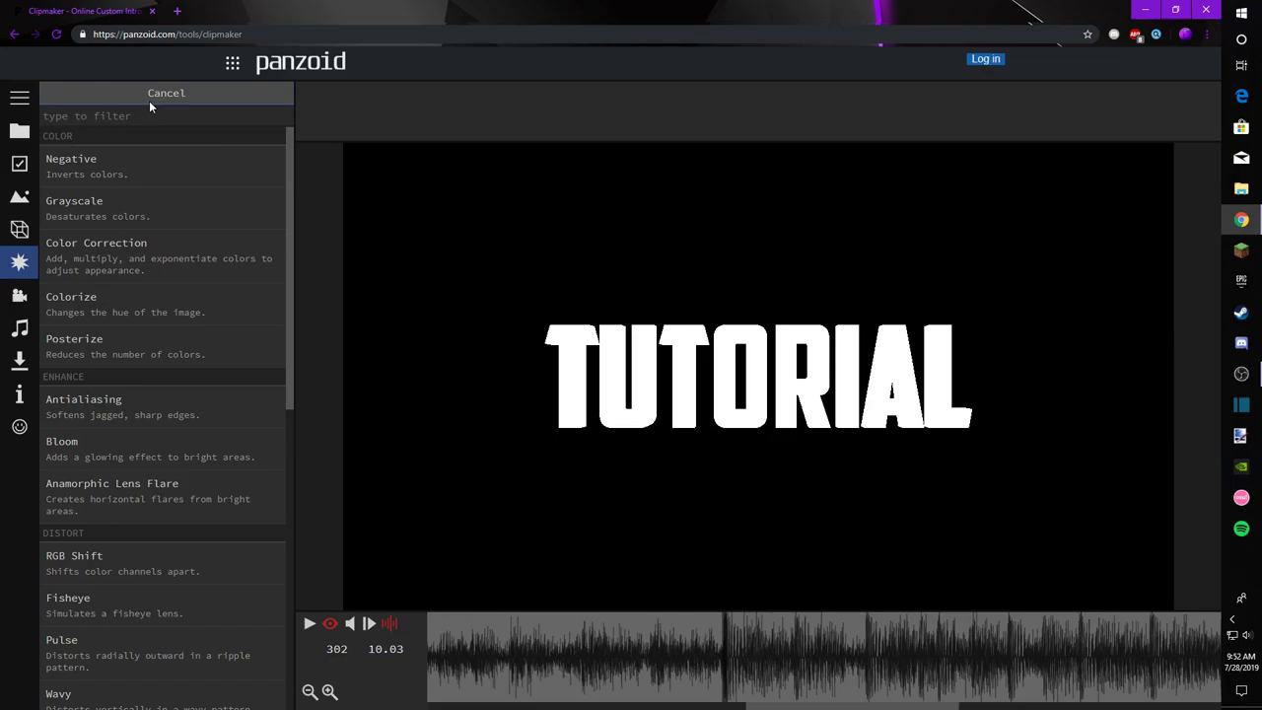
pyautogui.write('dupli')
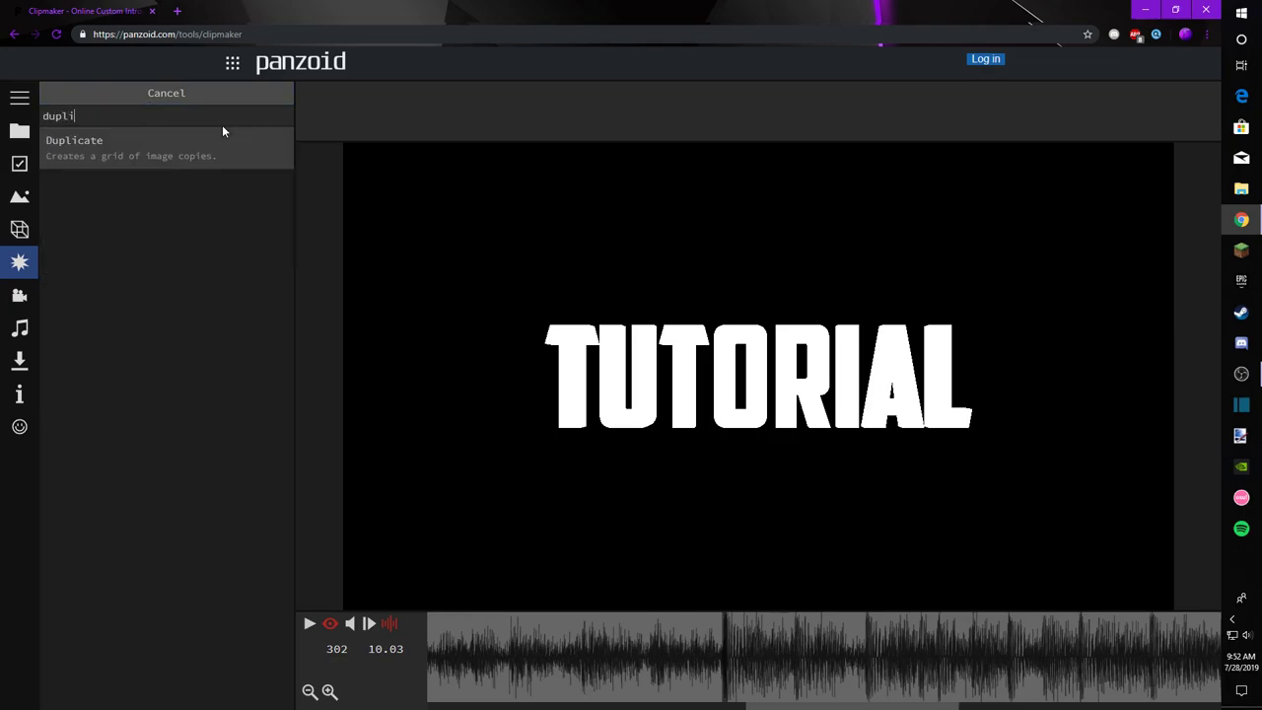
pyautogui.write('catew')
pyautogui.click(218, 158)
pyautogui.click(105, 117)
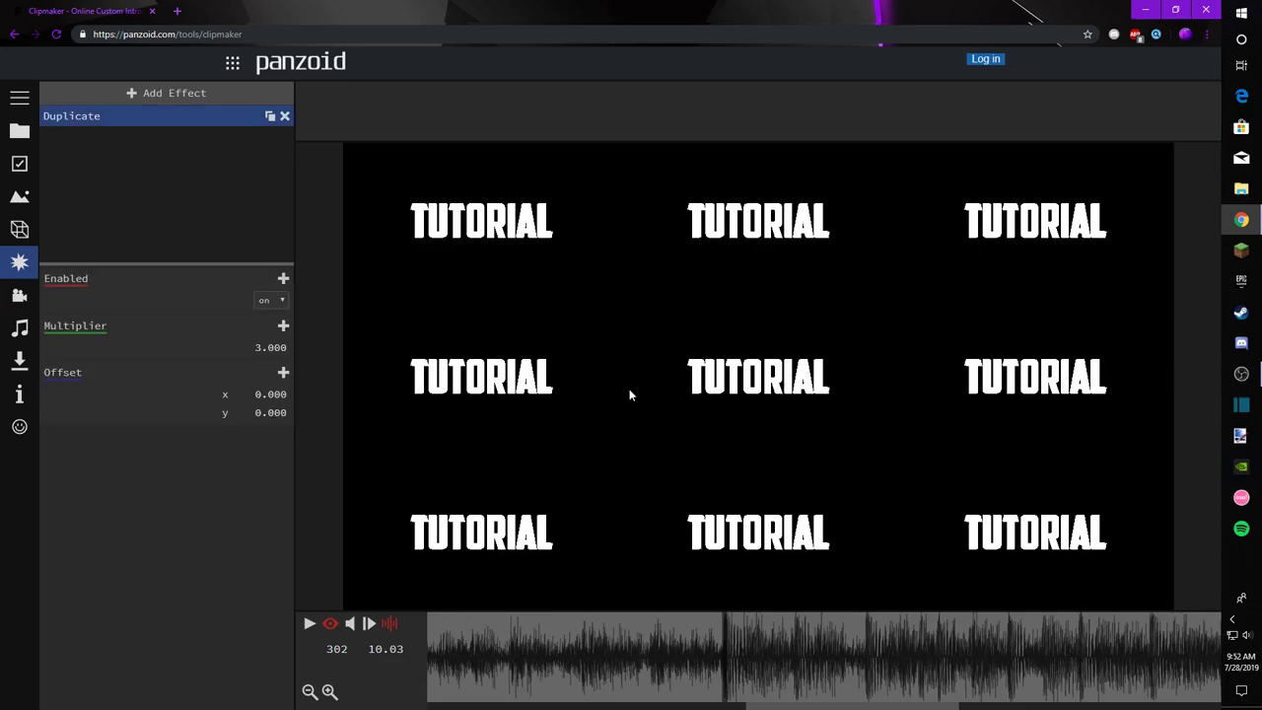
pyautogui.click(252, 352)
pyautogui.write('1')
pyautogui.press('Return')
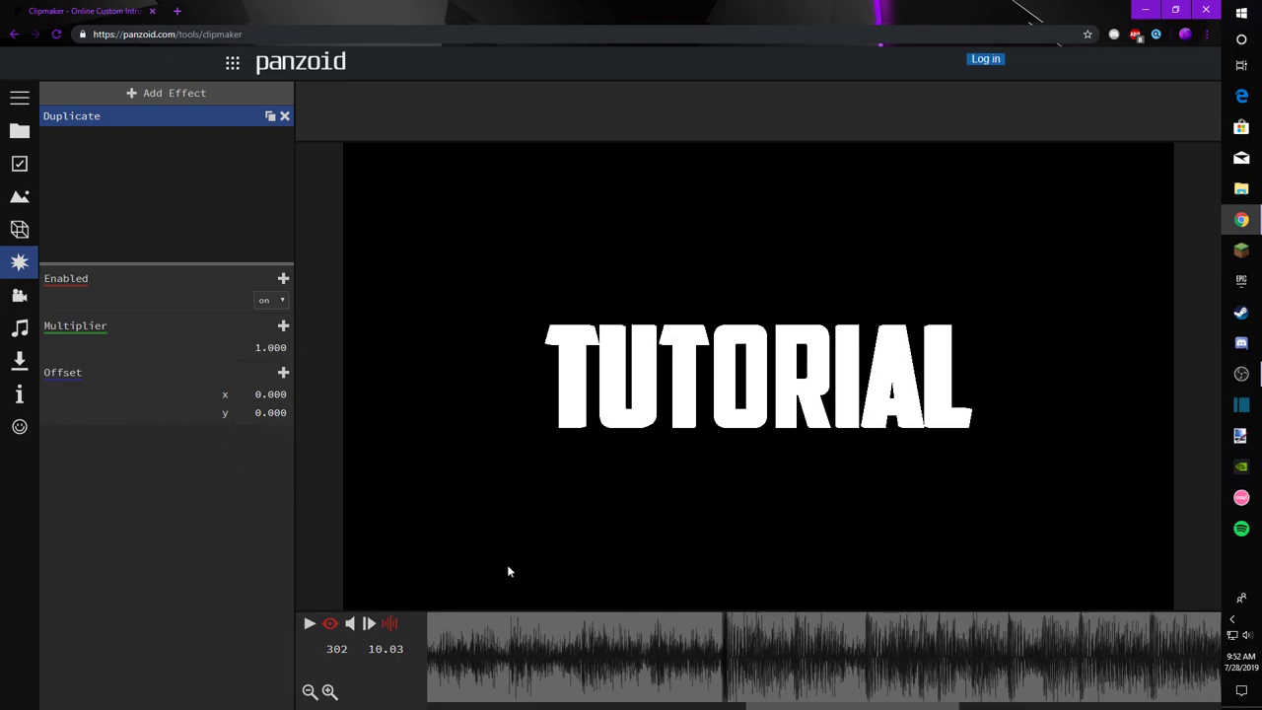
# Step: Keyframe the Duplicate multiplier at 10.03 seconds with no easing and set its value to 0.7
pyautogui.click(283, 326)
pyautogui.click(255, 327)
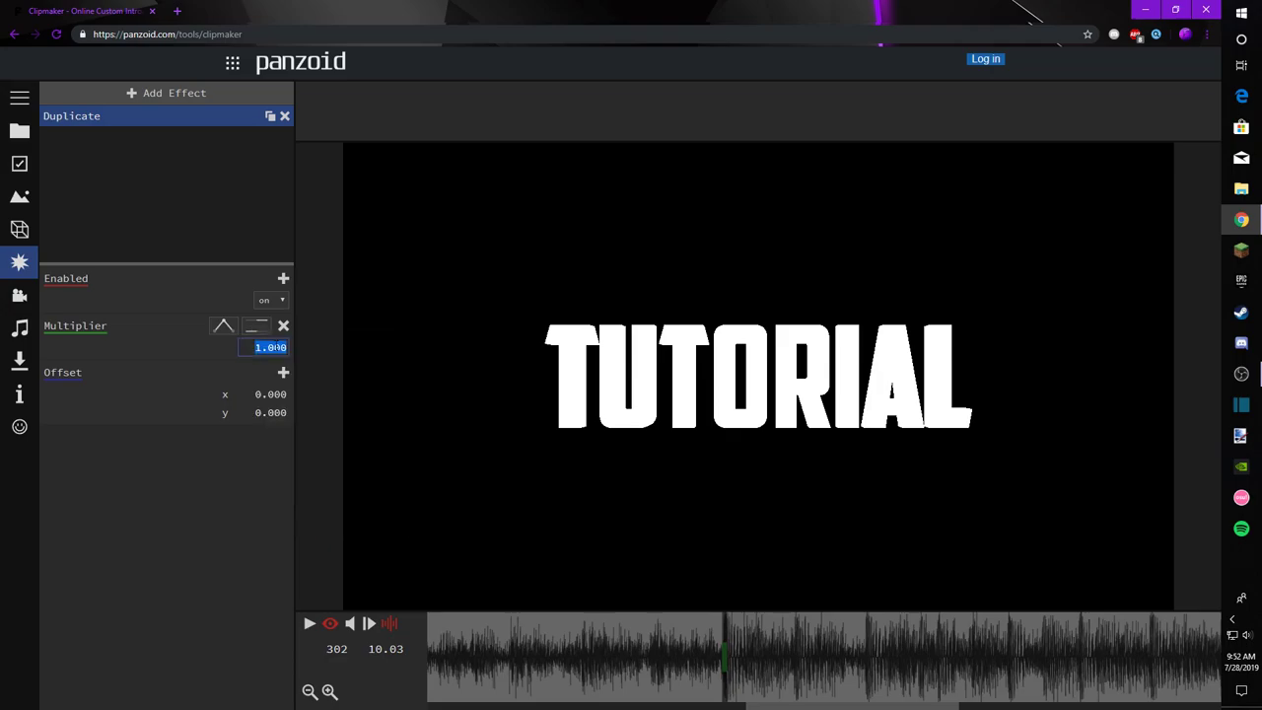
pyautogui.write('.8')
pyautogui.press('Return')
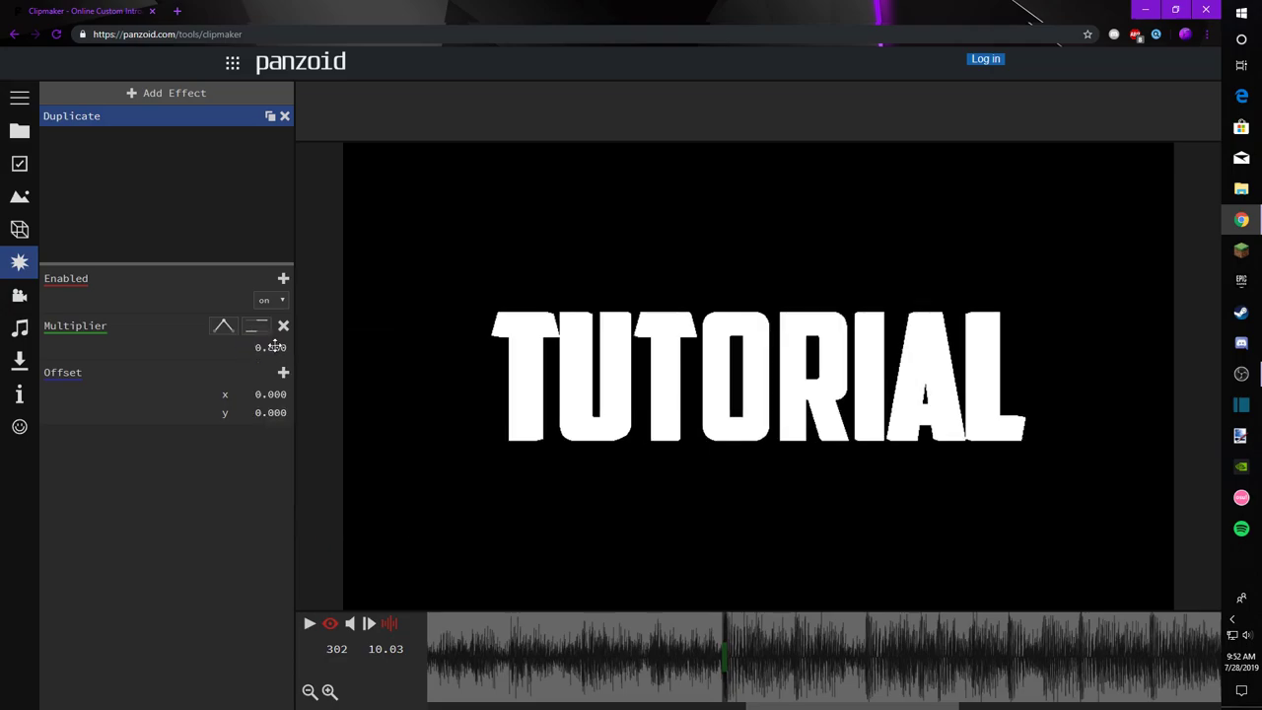
pyautogui.click(276, 353)
pyautogui.write('.7')
pyautogui.press('Return')
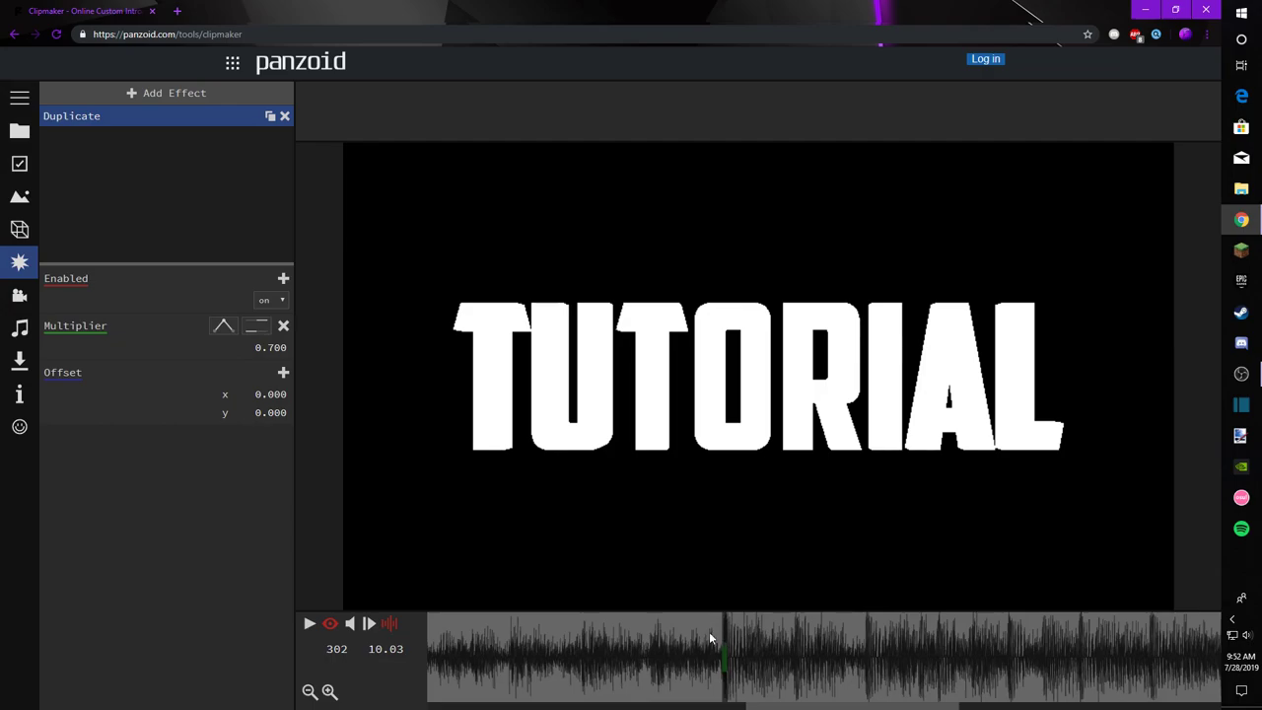
# Step: Play the audio around the first multiplier keyframe and place the playhead on the following beat at about 10.53 seconds
pyautogui.click(685, 635)
pyautogui.press('space')
pyautogui.press('space')
pyautogui.moveTo(710, 630); pyautogui.dragTo(793, 642)
pyautogui.press('space')
pyautogui.press('space')
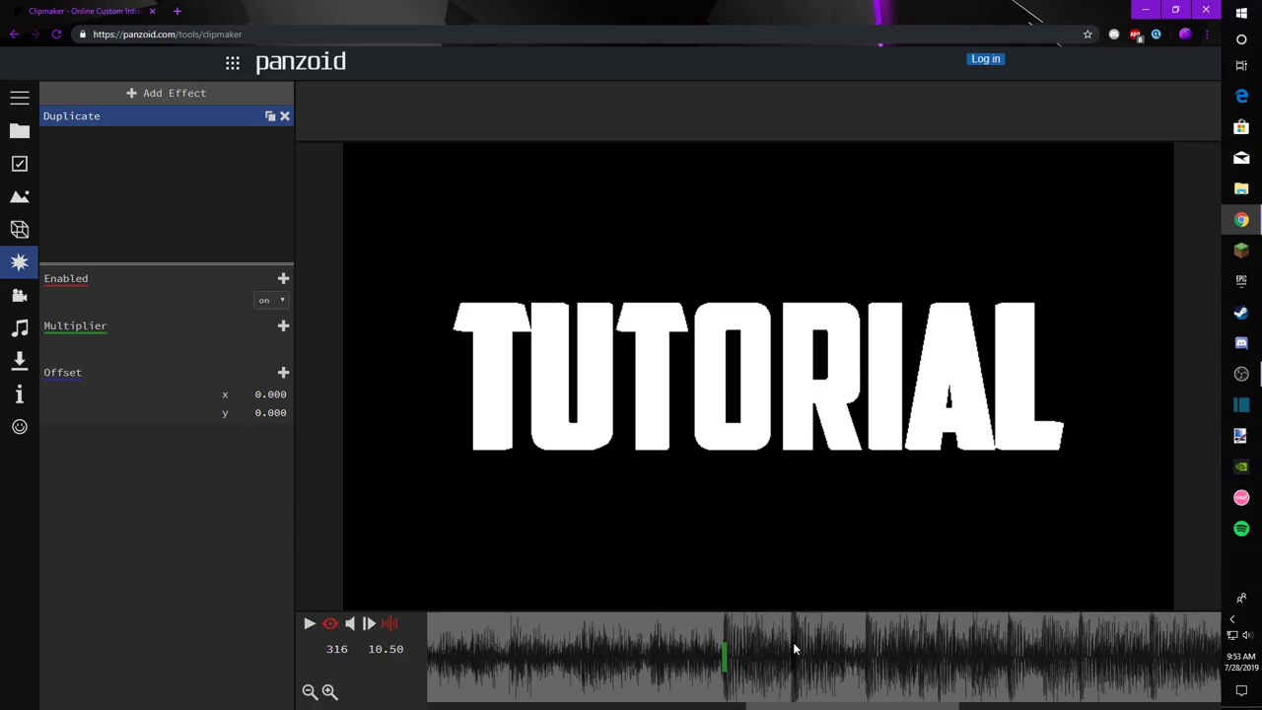
pyautogui.press('space')
pyautogui.press('space')
pyautogui.press('space')
pyautogui.press('space')
pyautogui.moveTo(793, 642); pyautogui.dragTo(796, 641)
pyautogui.press('space')
pyautogui.press('space')
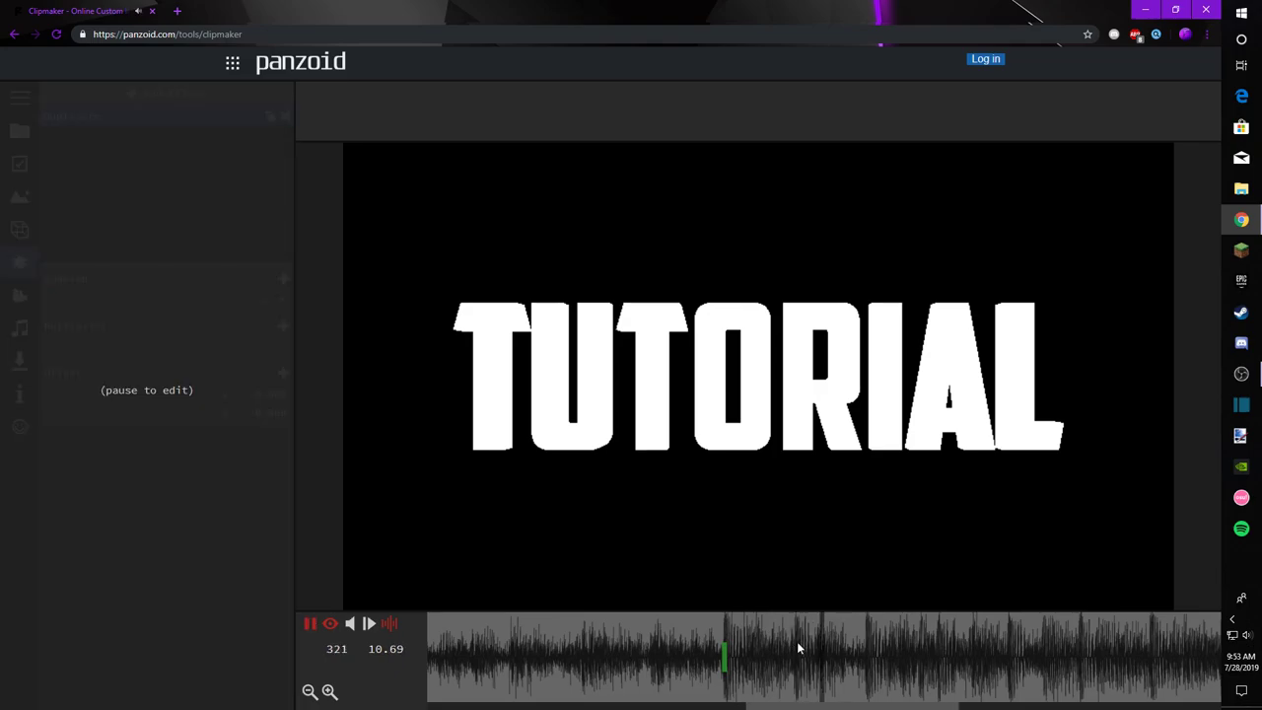
# Step: Add a multiplier keyframe at 10.53 seconds and set its easing to none
pyautogui.click(283, 325)
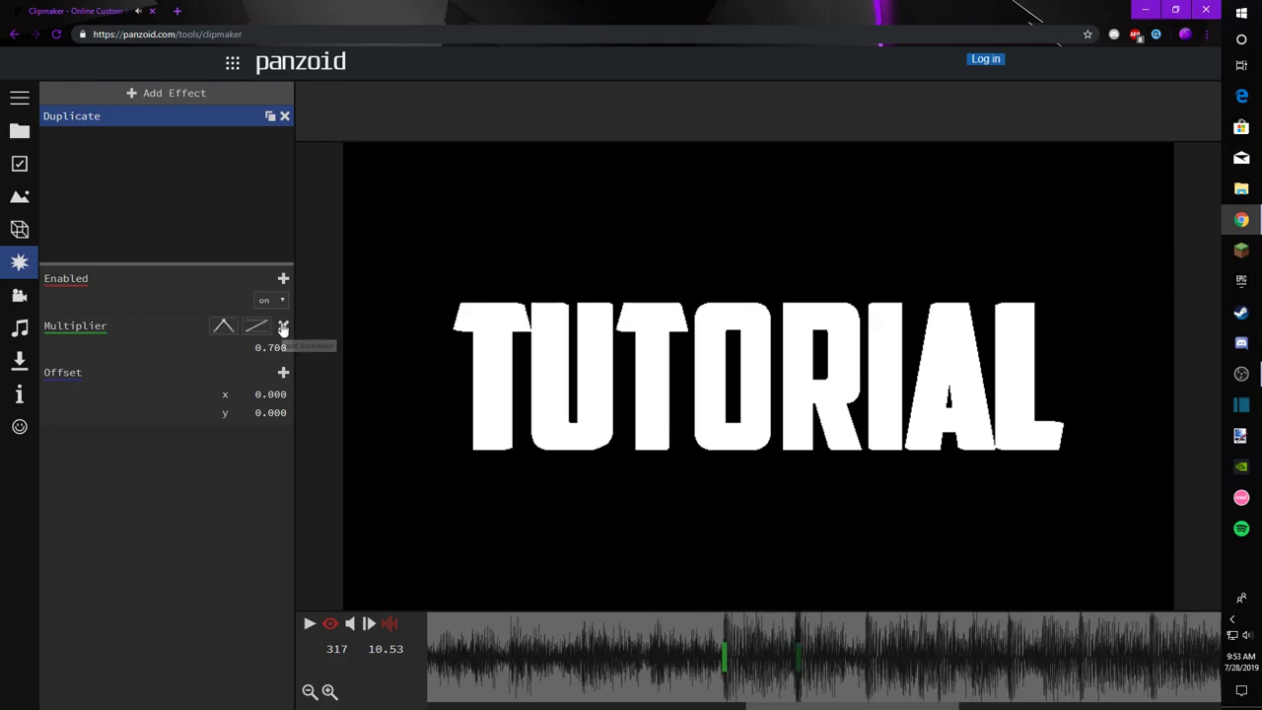
pyautogui.click(255, 333)
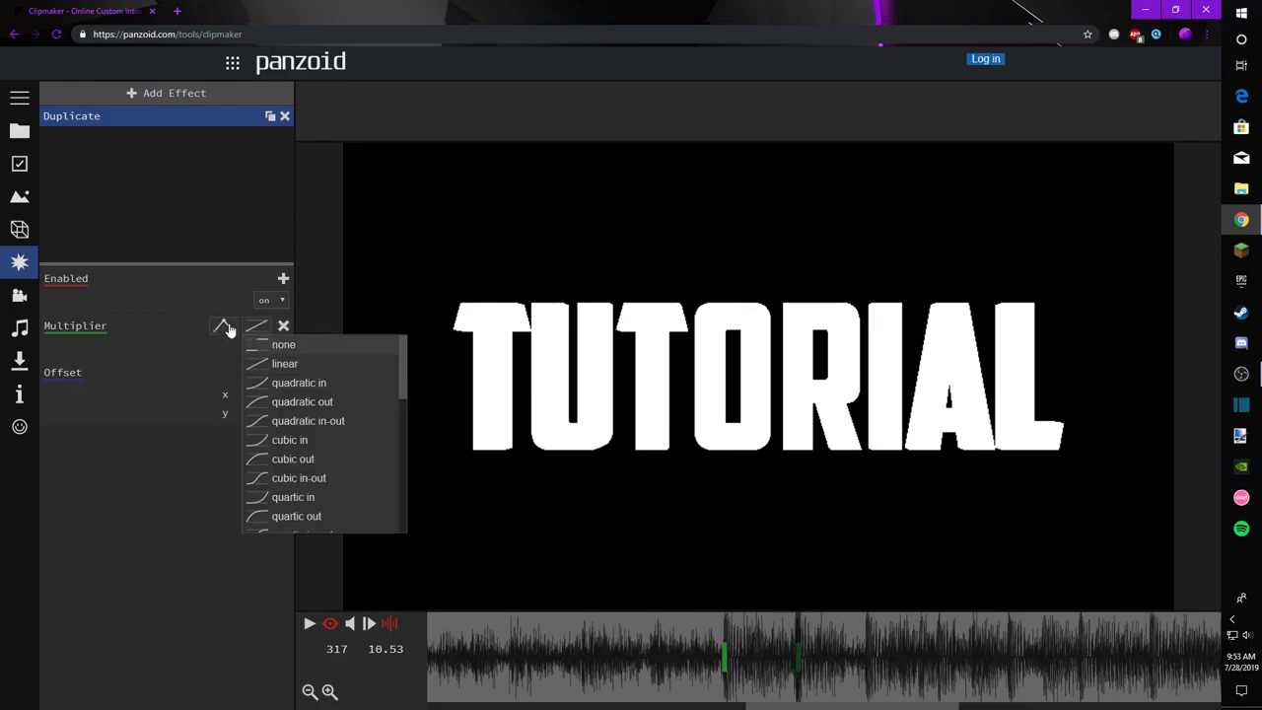
pyautogui.click(284, 363)
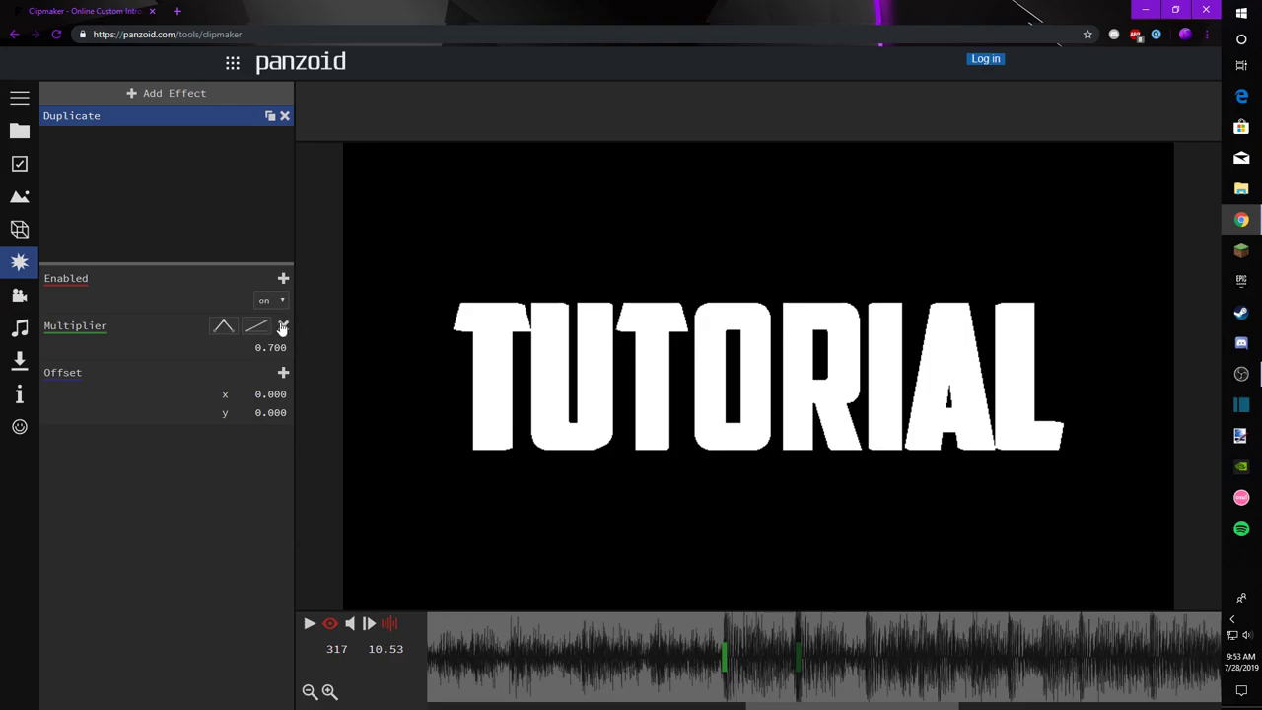
pyautogui.click(259, 327)
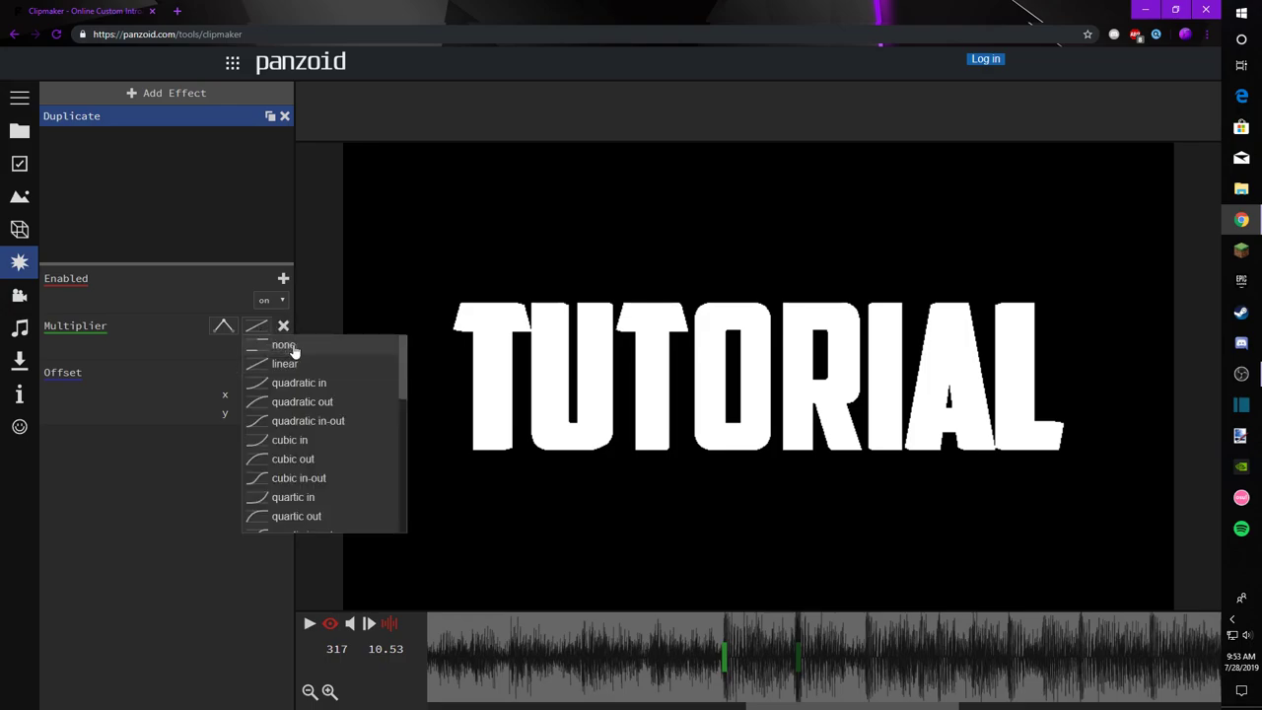
pyautogui.click(285, 345)
# Step: Add a multiplier keyframe with no easing on the first beat after 10.53 seconds
pyautogui.press('space')
pyautogui.press('space')
pyautogui.click(283, 325)
pyautogui.click(259, 327)
pyautogui.click(282, 343)
# Step: Find the next beat by replaying the audio from the third multiplier keyframe and add a fourth keyframe there
pyautogui.press('space')
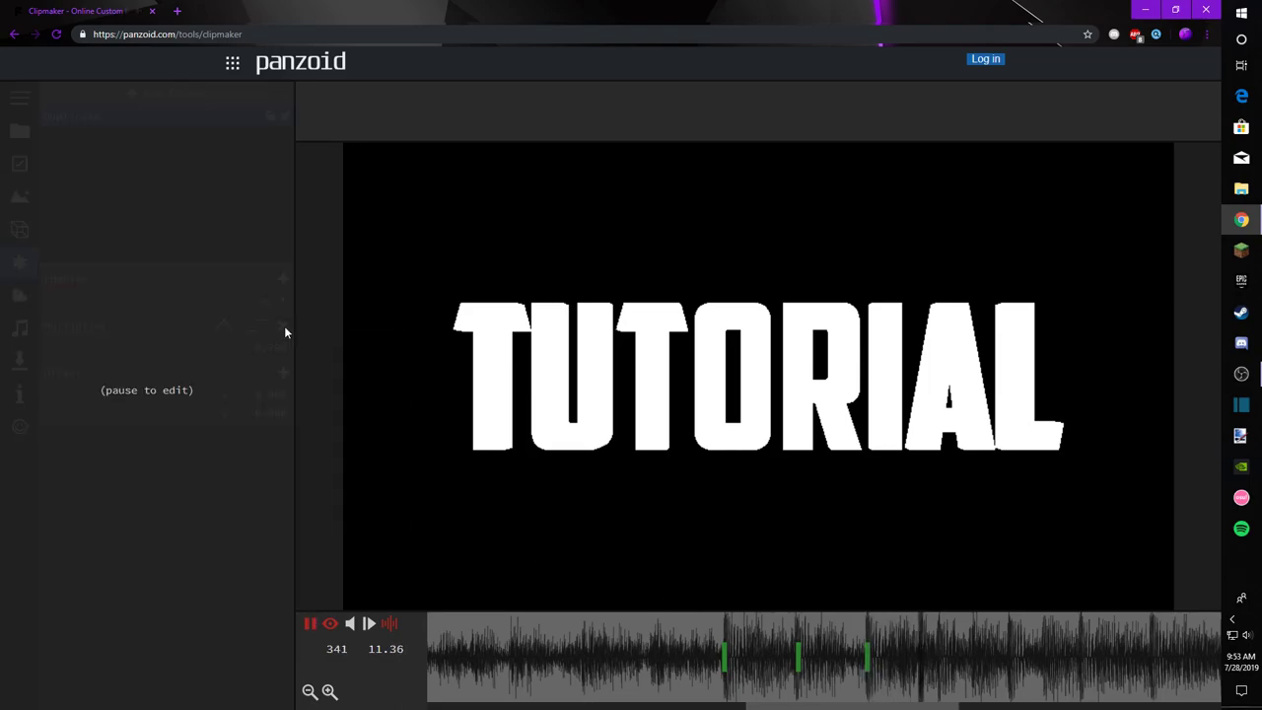
pyautogui.press('space')
pyautogui.click(866, 634)
pyautogui.press('space')
pyautogui.press('space')
pyautogui.click(931, 628)
pyautogui.press('space')
pyautogui.press('space')
pyautogui.click(939, 629)
pyautogui.click(283, 325)
# Step: Add a multiplier keyframe with no easing on the beat at 11.97 seconds
pyautogui.press('space')
pyautogui.press('space')
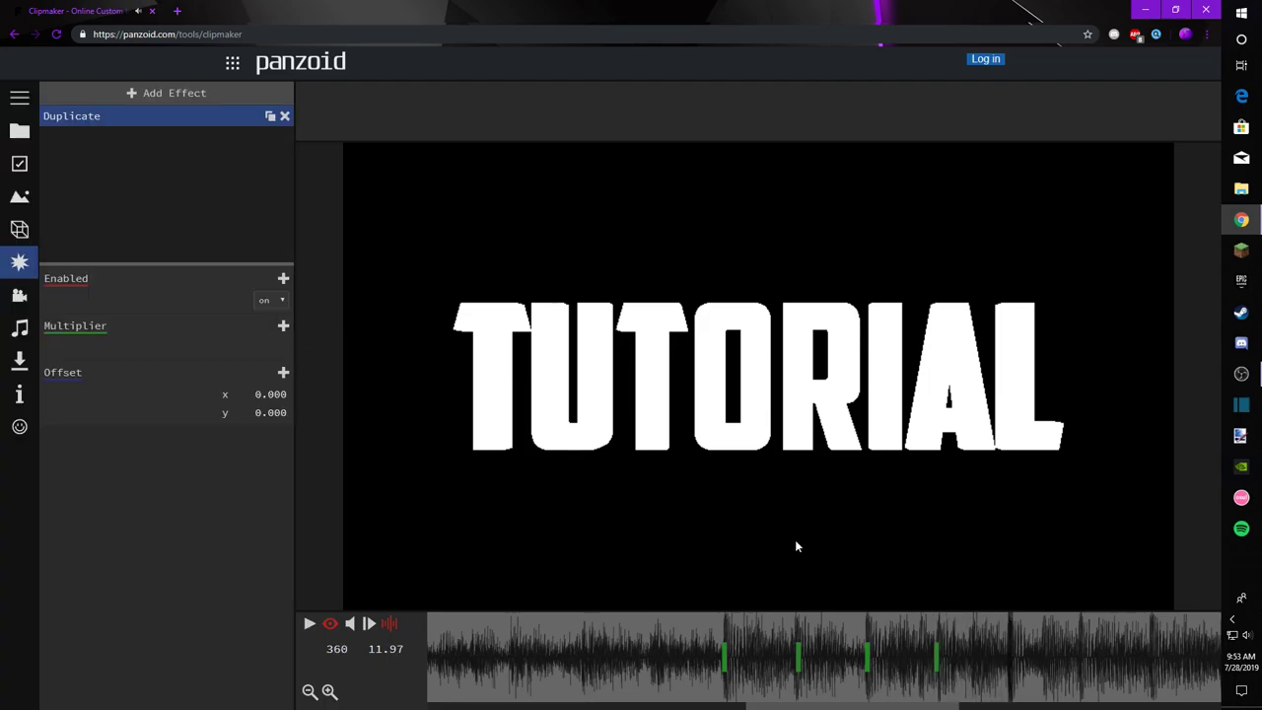
pyautogui.click(283, 326)
pyautogui.click(258, 327)
pyautogui.click(280, 345)
# Step: Add a multiplier keyframe with no easing on the beat at 12.43 seconds
pyautogui.press('space')
pyautogui.press('space')
pyautogui.click(1084, 636)
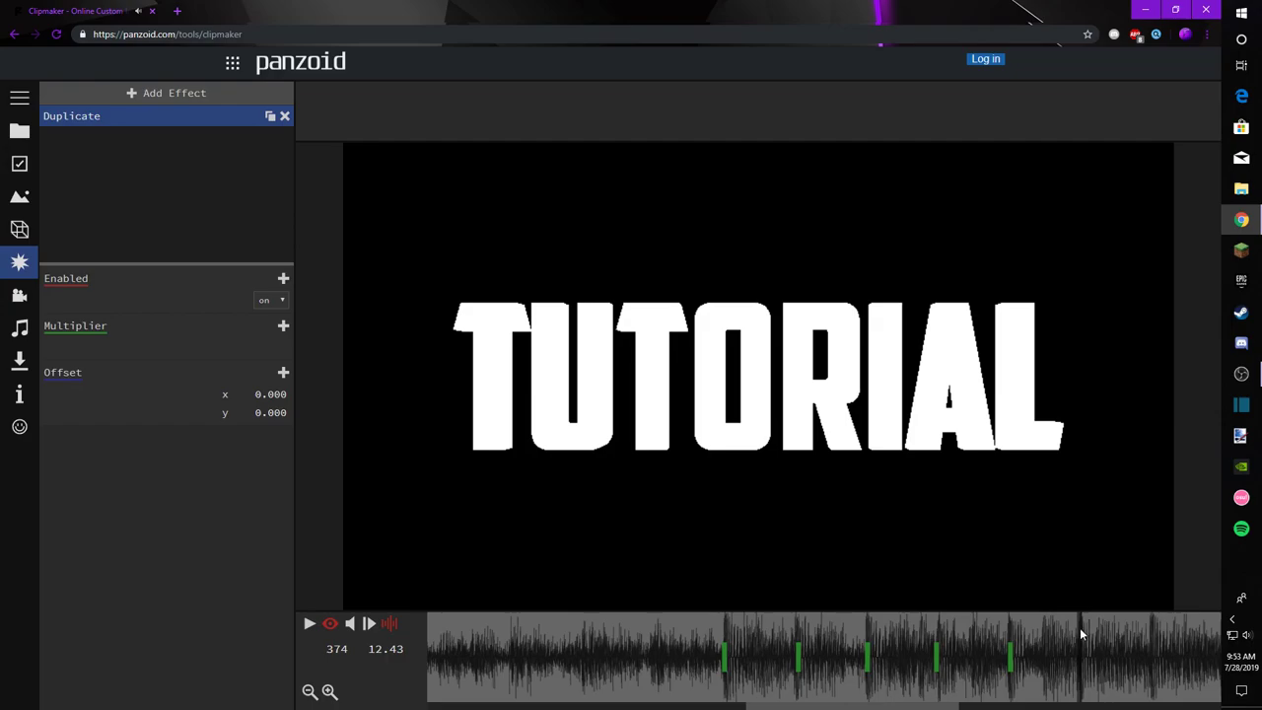
pyautogui.click(283, 332)
pyautogui.click(273, 339)
# Step: Locate the beat at 12.93 seconds by replaying the audio and add a multiplier keyframe with no easing there
pyautogui.press('space')
pyautogui.press('space')
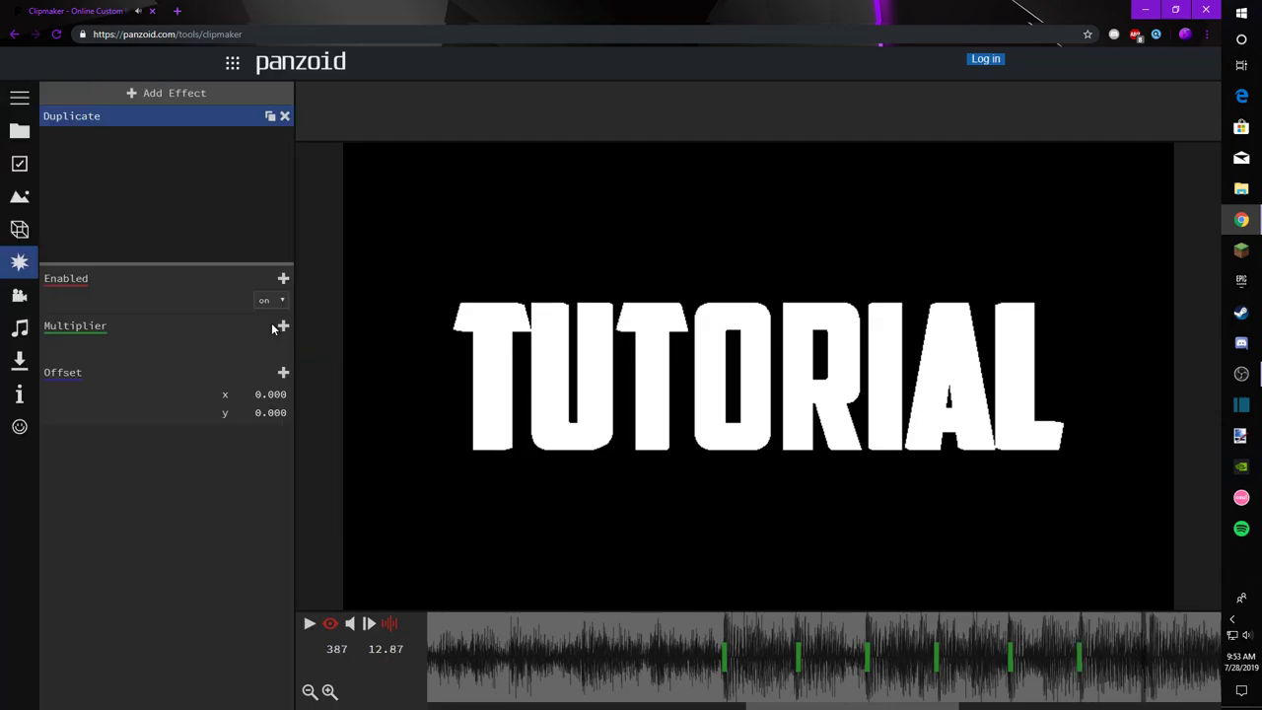
pyautogui.press('space')
pyautogui.press('space')
pyautogui.click(1154, 630)
pyautogui.click(1150, 632)
pyautogui.press('space')
pyautogui.press('space')
pyautogui.click(1152, 631)
pyautogui.press('space')
pyautogui.press('space')
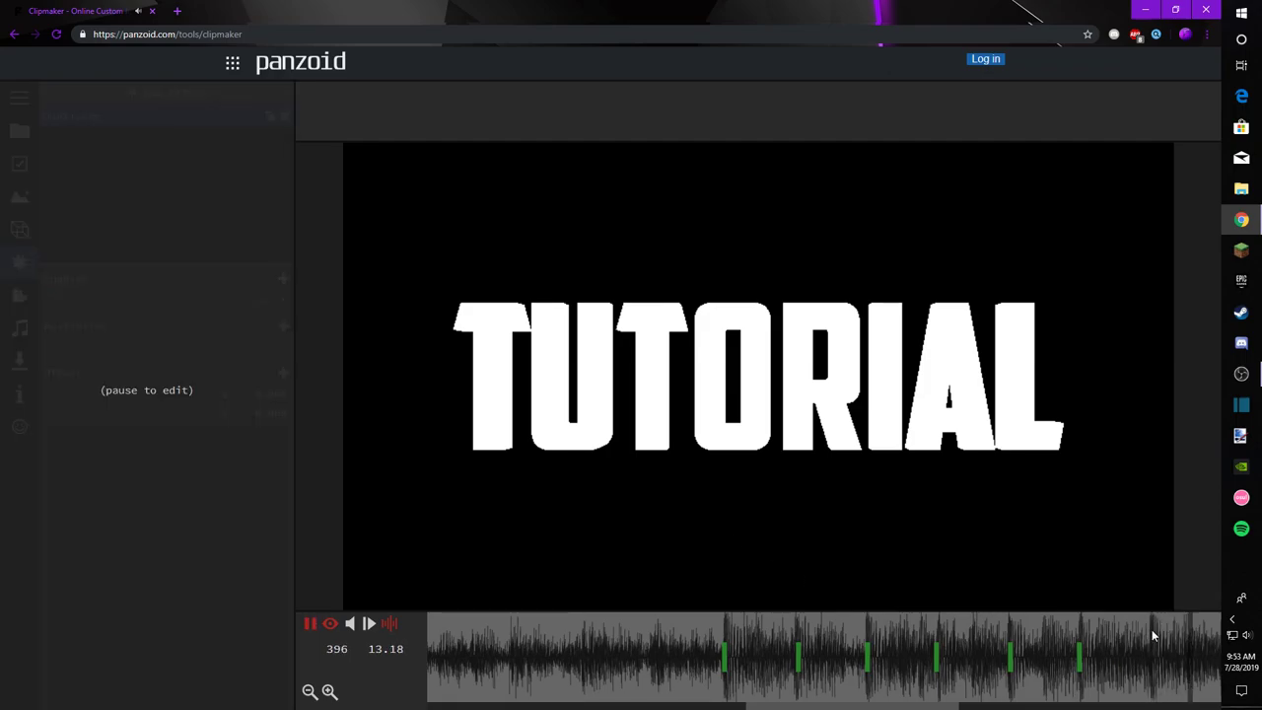
pyautogui.click(283, 328)
pyautogui.click(272, 345)
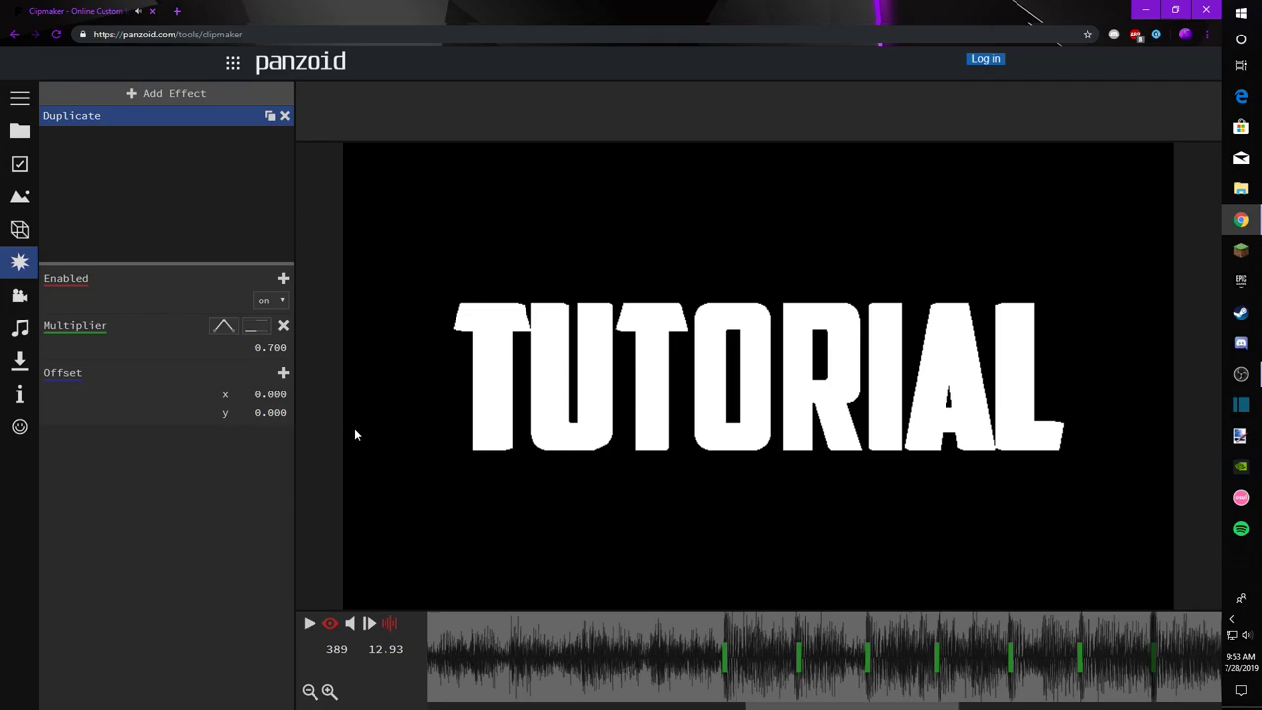
# Step: Add a multiplier keyframe with no easing on the beat at 13.40 seconds
pyautogui.moveTo(789, 707); pyautogui.dragTo(949, 708)
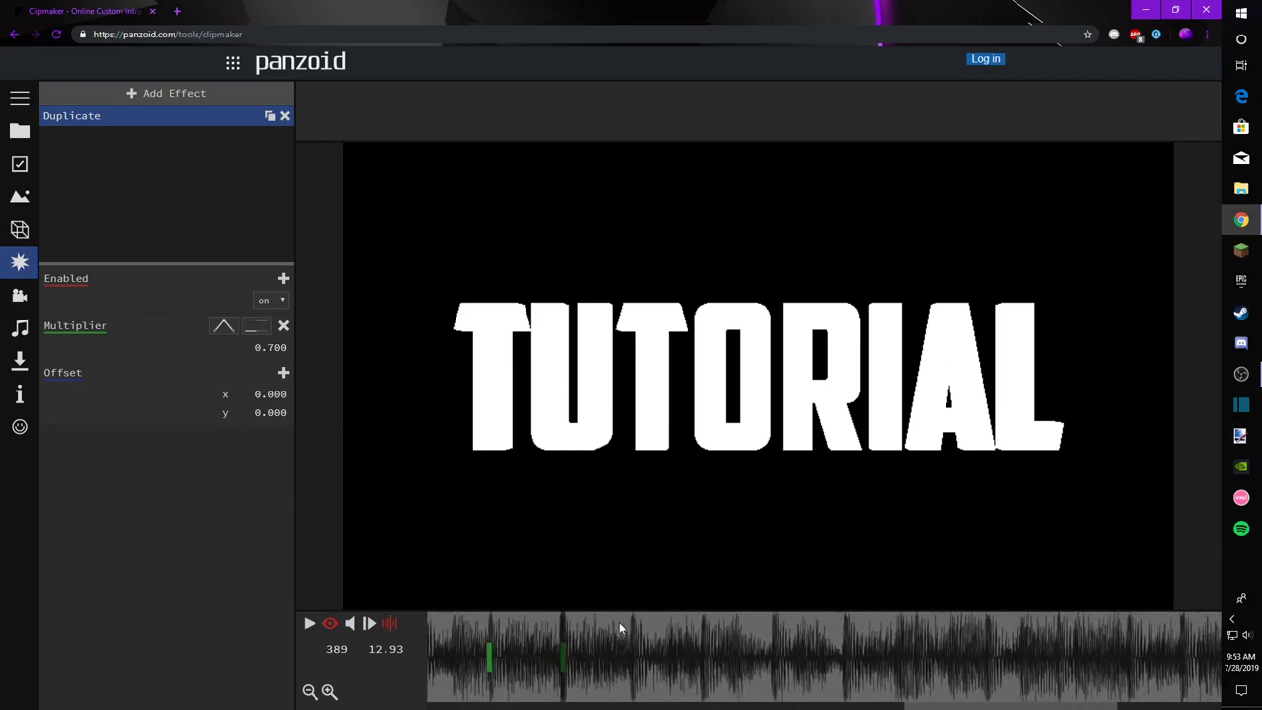
pyautogui.press('space')
pyautogui.press('space')
pyautogui.click(633, 643)
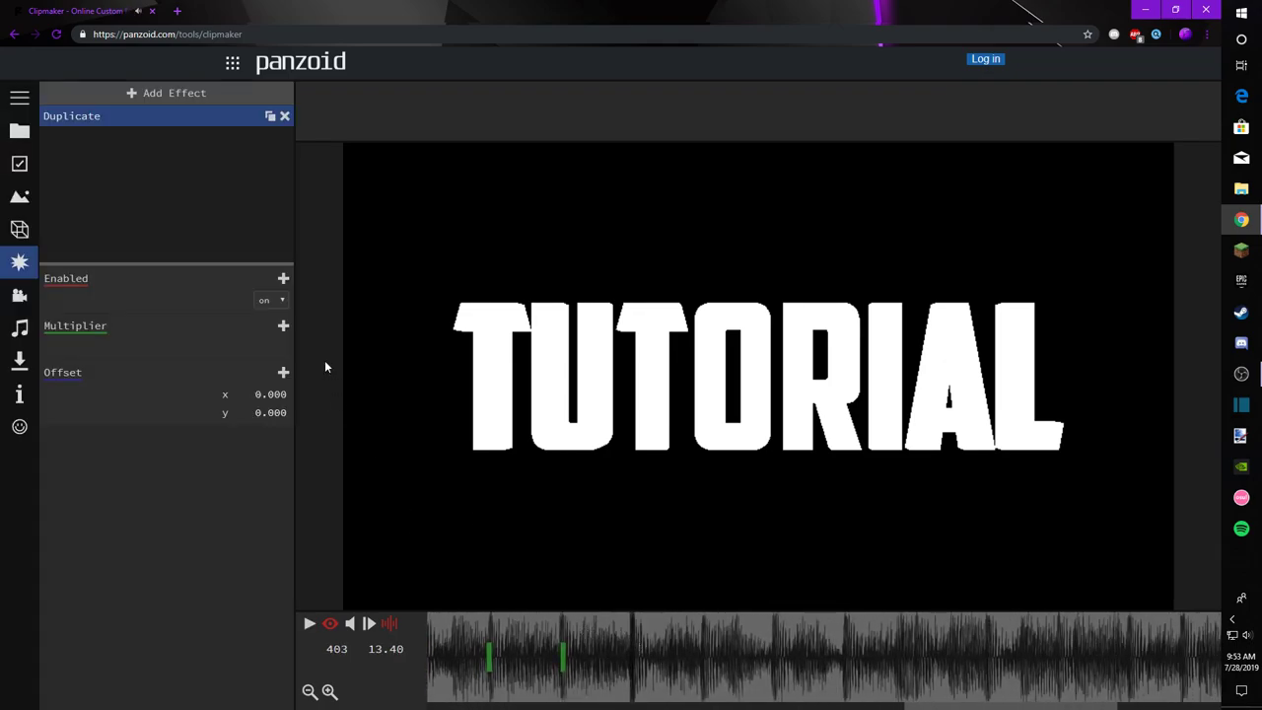
pyautogui.click(257, 327)
pyautogui.click(286, 344)
pyautogui.click(262, 326)
# Step: Replay the latest keyframed beats and add a multiplier keyframe with no easing at 13.87 seconds
pyautogui.moveTo(533, 625); pyautogui.dragTo(481, 629)
pyautogui.press('space')
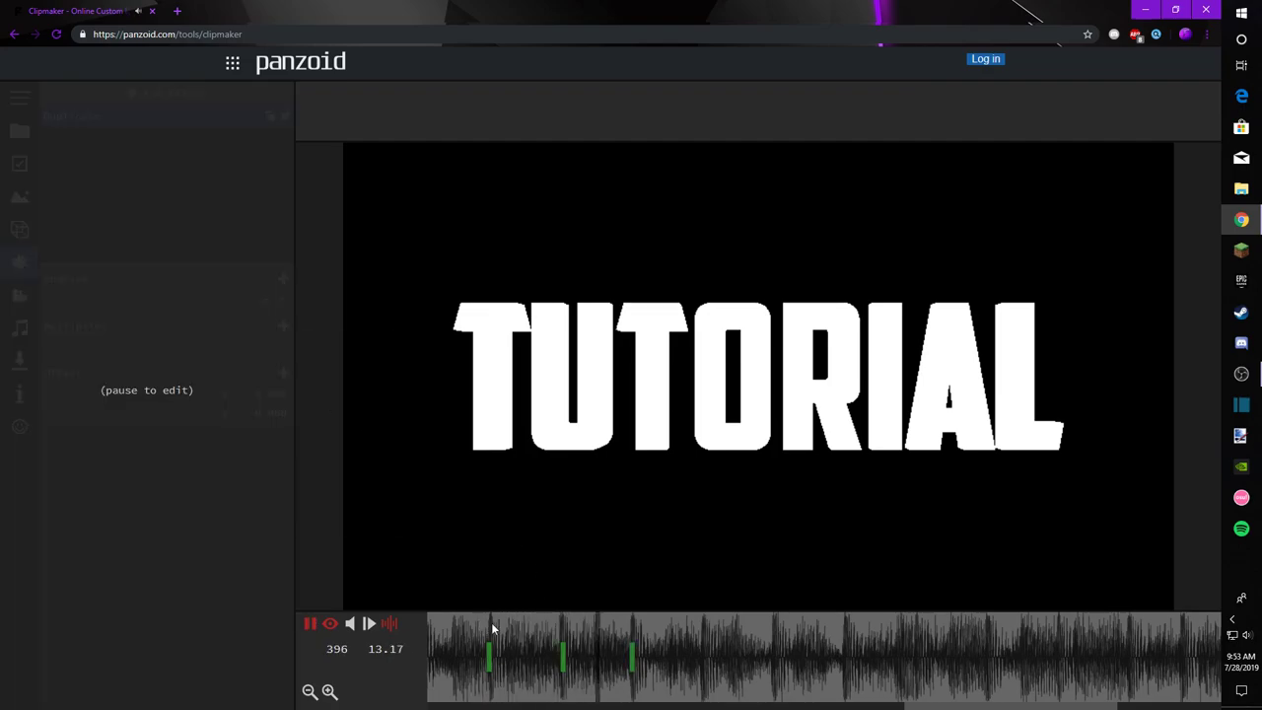
pyautogui.press('space')
pyautogui.press('space')
pyautogui.press('space')
pyautogui.click(281, 328)
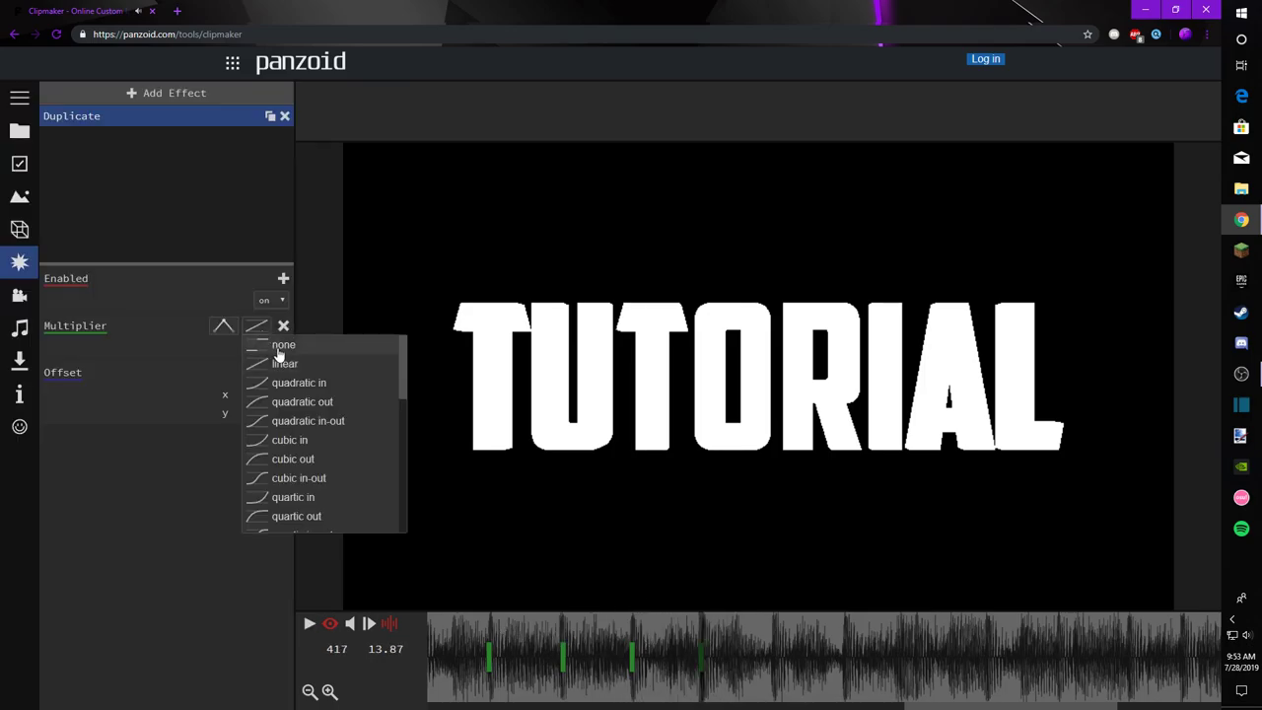
# Step: Add a multiplier keyframe with no easing on the beat at 14.37 seconds
pyautogui.press('space')
pyautogui.press('space')
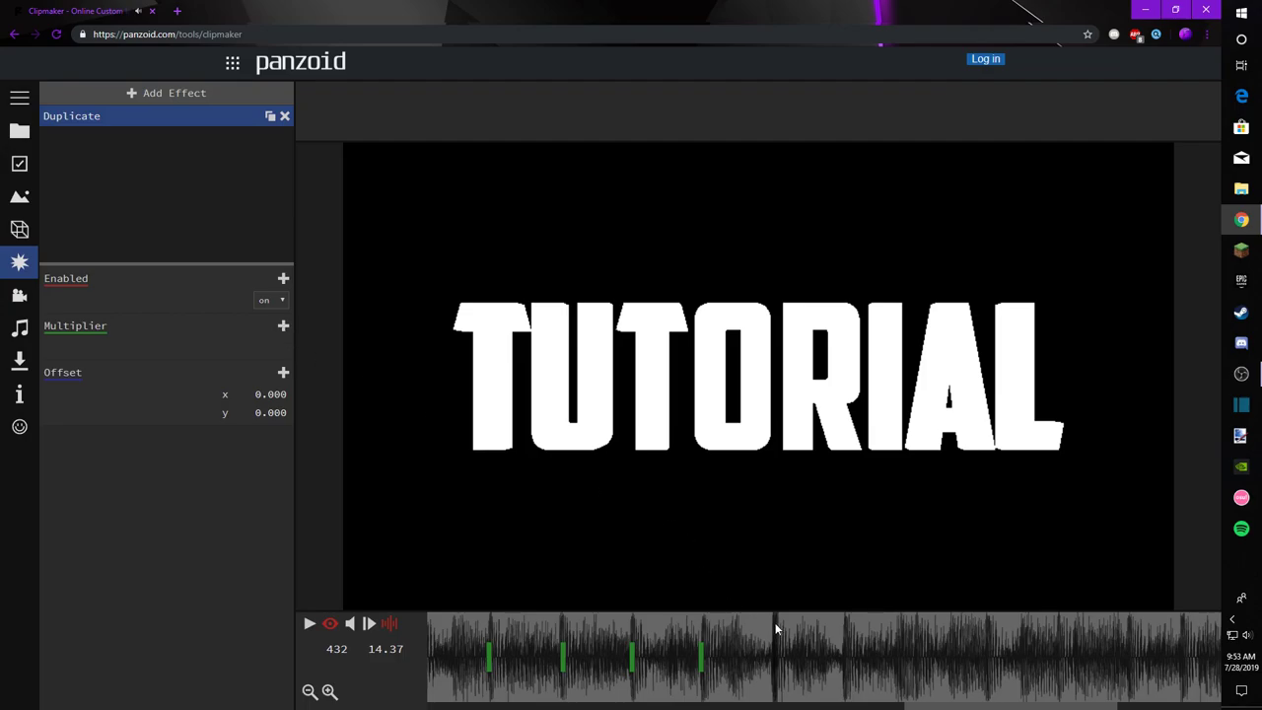
pyautogui.press('space')
pyautogui.press('space')
pyautogui.click(281, 328)
# Step: Add a multiplier keyframe with no easing on the beat at 14.83 seconds
pyautogui.press('space')
pyautogui.press('space')
pyautogui.click(843, 625)
pyautogui.click(284, 328)
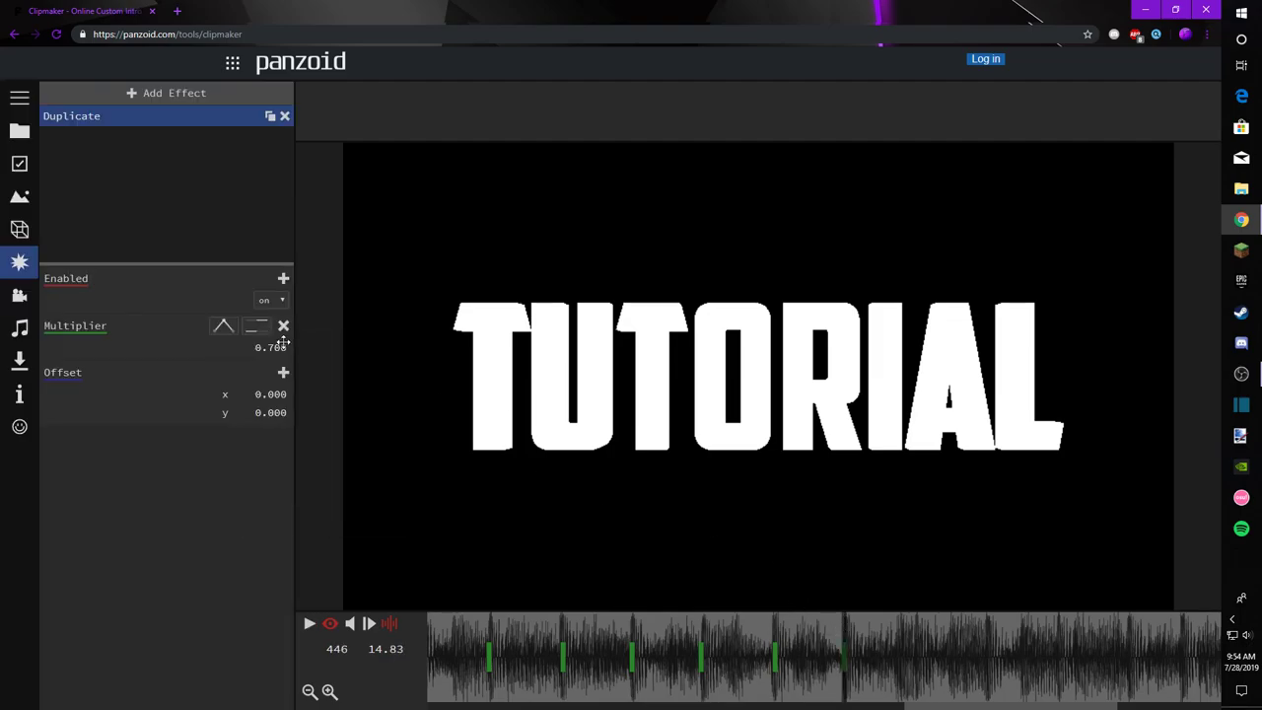
# Step: Locate the beat at 15.33 seconds by replaying the audio and add a multiplier keyframe with no easing there
pyautogui.press('space')
pyautogui.press('space')
pyautogui.click(902, 628)
pyautogui.click(821, 628)
pyautogui.press('space')
pyautogui.press('space')
pyautogui.click(920, 631)
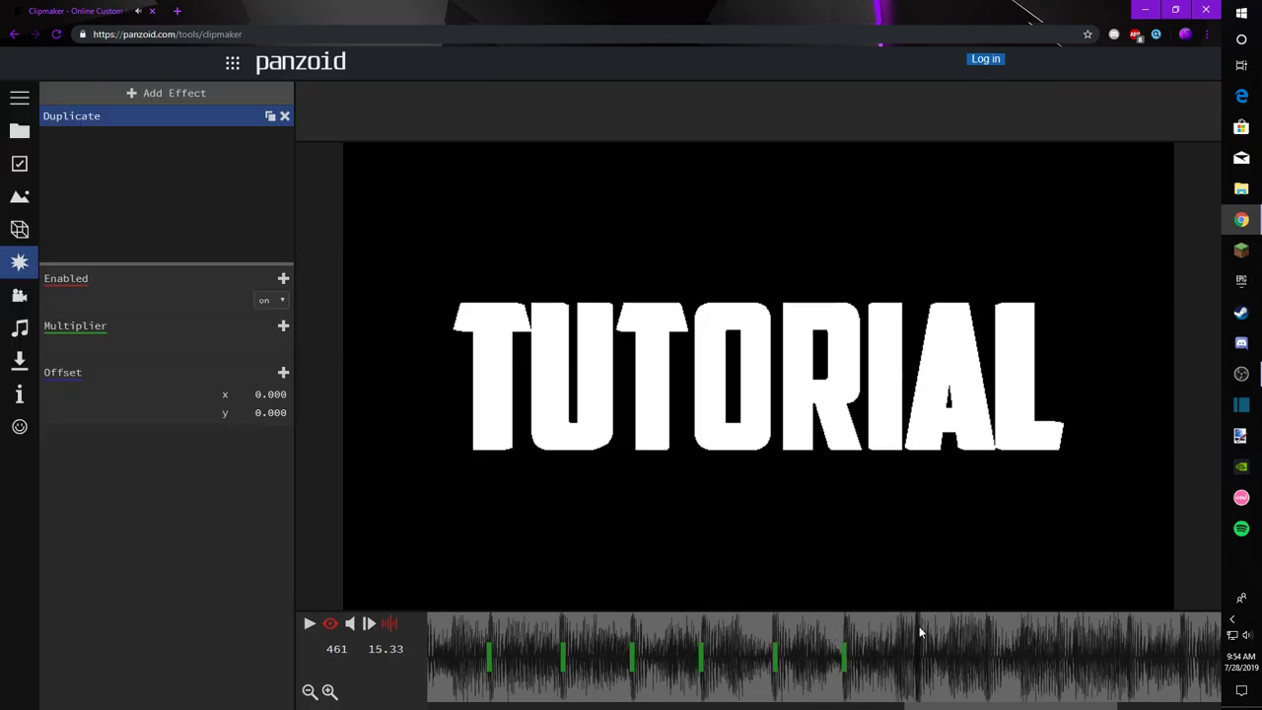
pyautogui.click(284, 328)
pyautogui.click(280, 330)
# Step: Add a multiplier keyframe with no easing on the first beat after 15.33 seconds
pyautogui.press('space')
pyautogui.press('space')
pyautogui.click(284, 329)
pyautogui.click(282, 330)
# Step: Add a multiplier keyframe with no easing on the beat at 16.27 seconds
pyautogui.press('space')
pyautogui.press('space')
pyautogui.moveTo(1074, 635); pyautogui.dragTo(1058, 634)
pyautogui.click(284, 327)
pyautogui.click(280, 330)
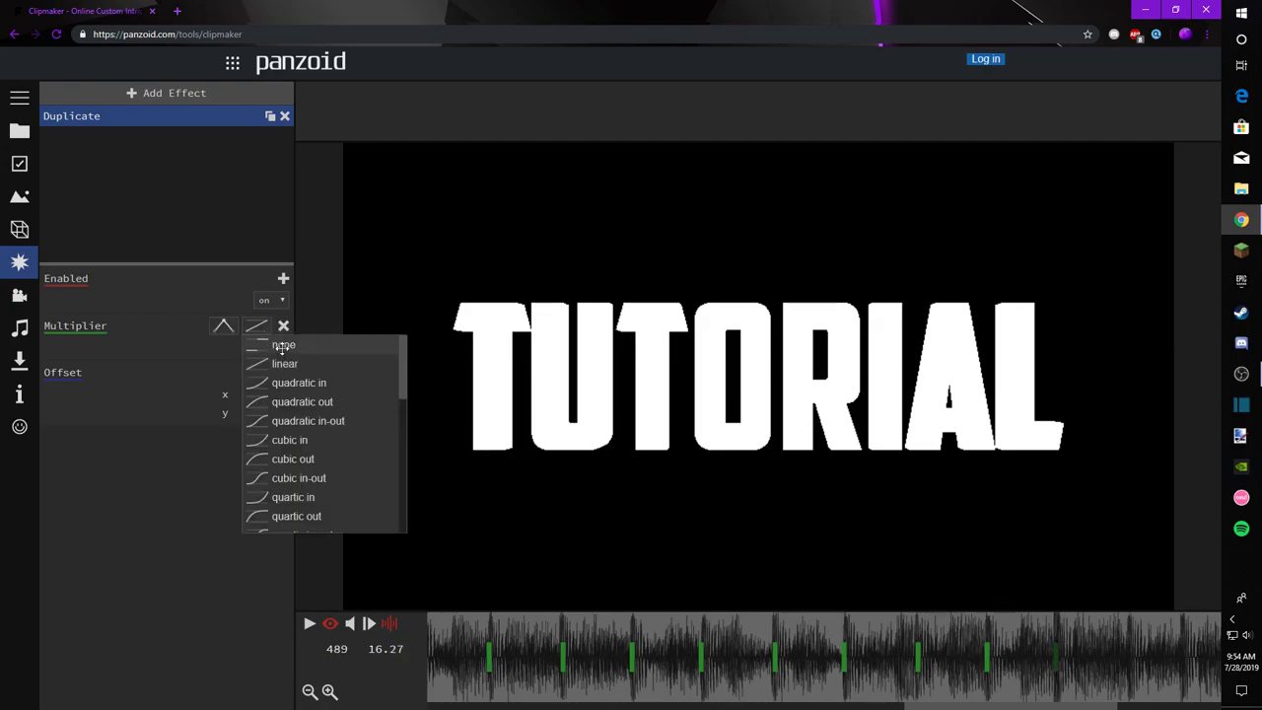
pyautogui.click(282, 331)
# Step: Add a multiplier keyframe with no easing on the beat at 16.77 seconds
pyautogui.press('space')
pyautogui.press('space')
pyautogui.moveTo(1125, 636); pyautogui.dragTo(1131, 641)
pyautogui.moveTo(1029, 707); pyautogui.dragTo(1132, 708)
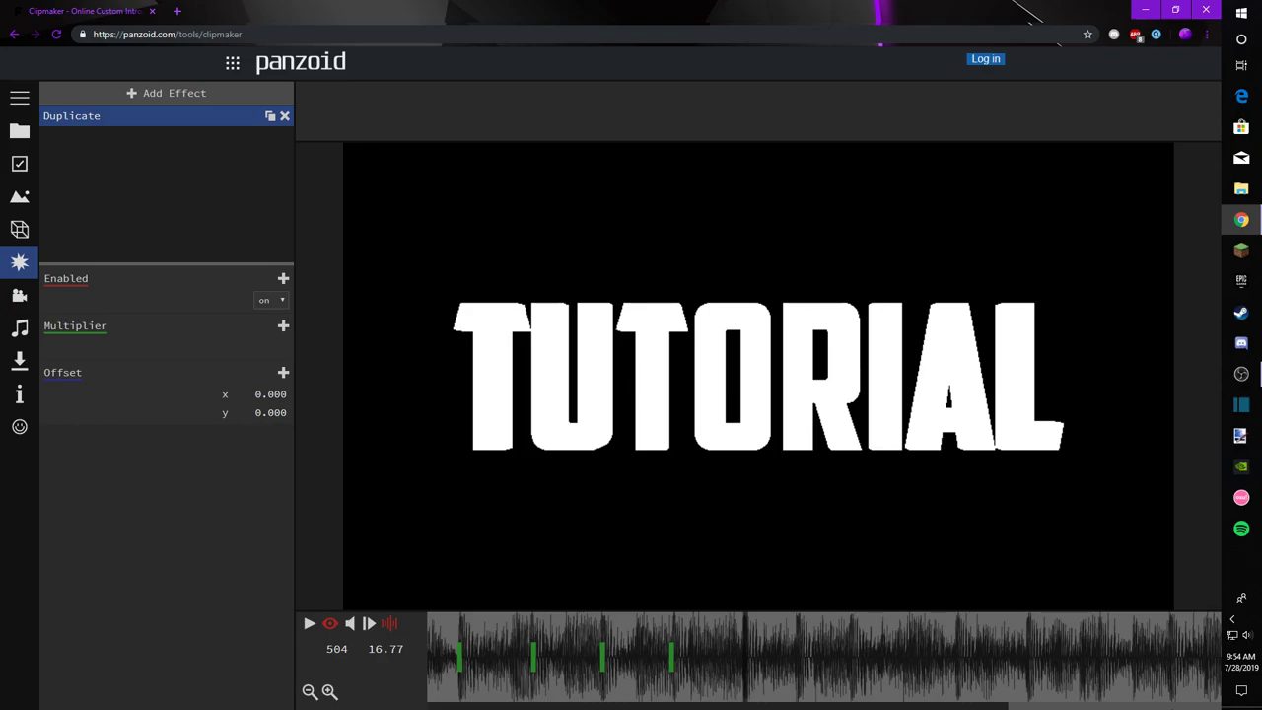
pyautogui.click(285, 325)
pyautogui.click(257, 326)
pyautogui.click(288, 345)
# Step: Replay the audio before 16.77 seconds and add a multiplier keyframe with no easing on the first beat after it
pyautogui.moveTo(744, 648); pyautogui.dragTo(798, 628)
pyautogui.click(656, 628)
pyautogui.press('space')
pyautogui.press('space')
pyautogui.click(283, 327)
pyautogui.click(259, 327)
pyautogui.click(284, 344)
# Step: Add a multiplier keyframe with no easing on the beat at 17.50 seconds
pyautogui.press('space')
pyautogui.press('space')
pyautogui.click(854, 639)
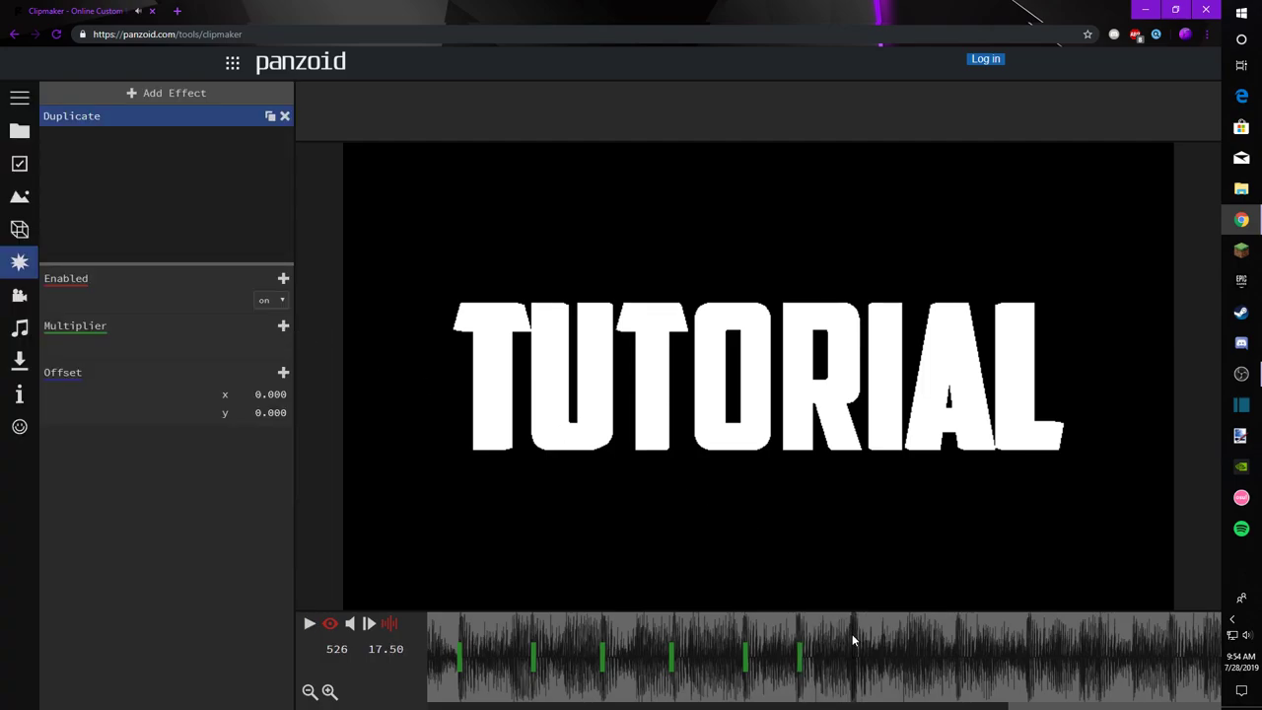
pyautogui.click(283, 325)
# Step: Replay the audio after 16.77 seconds and add a multiplier keyframe with no easing on the beat at 18.20 seconds
pyautogui.press('space')
pyautogui.press('space')
pyautogui.click(725, 639)
pyautogui.press('space')
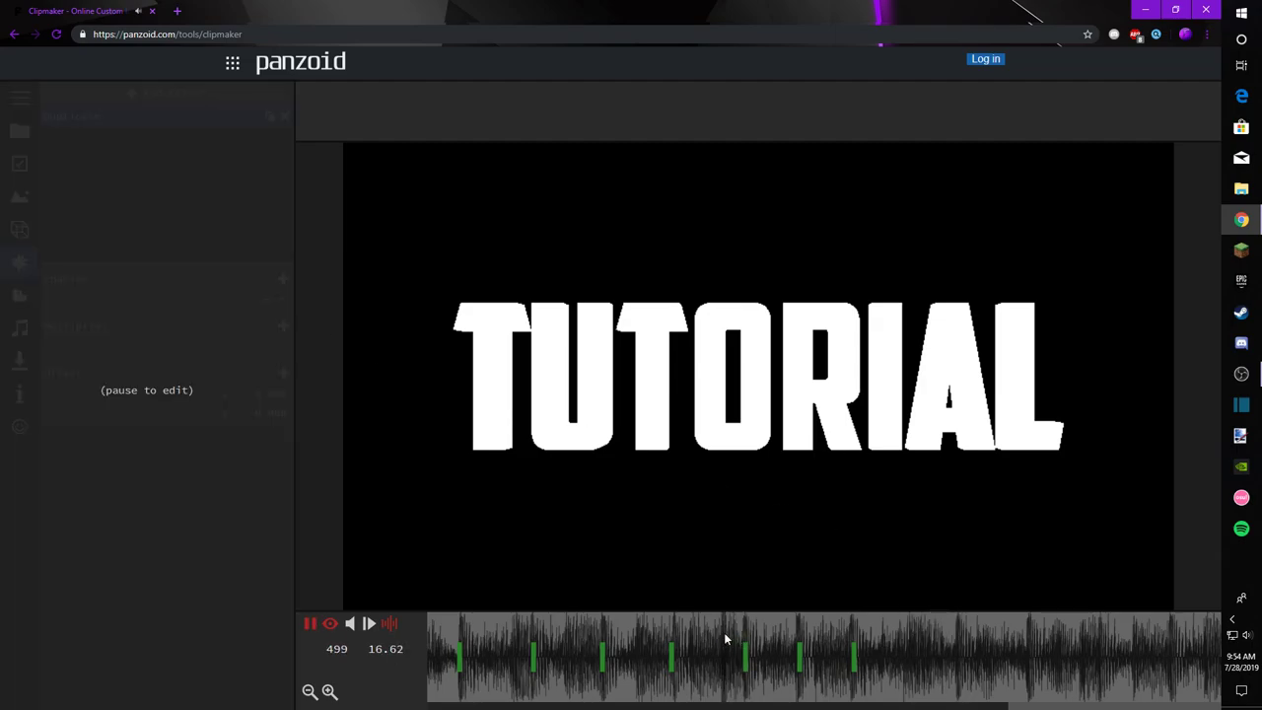
pyautogui.press('space')
pyautogui.click(678, 632)
pyautogui.click(603, 641)
pyautogui.press('space')
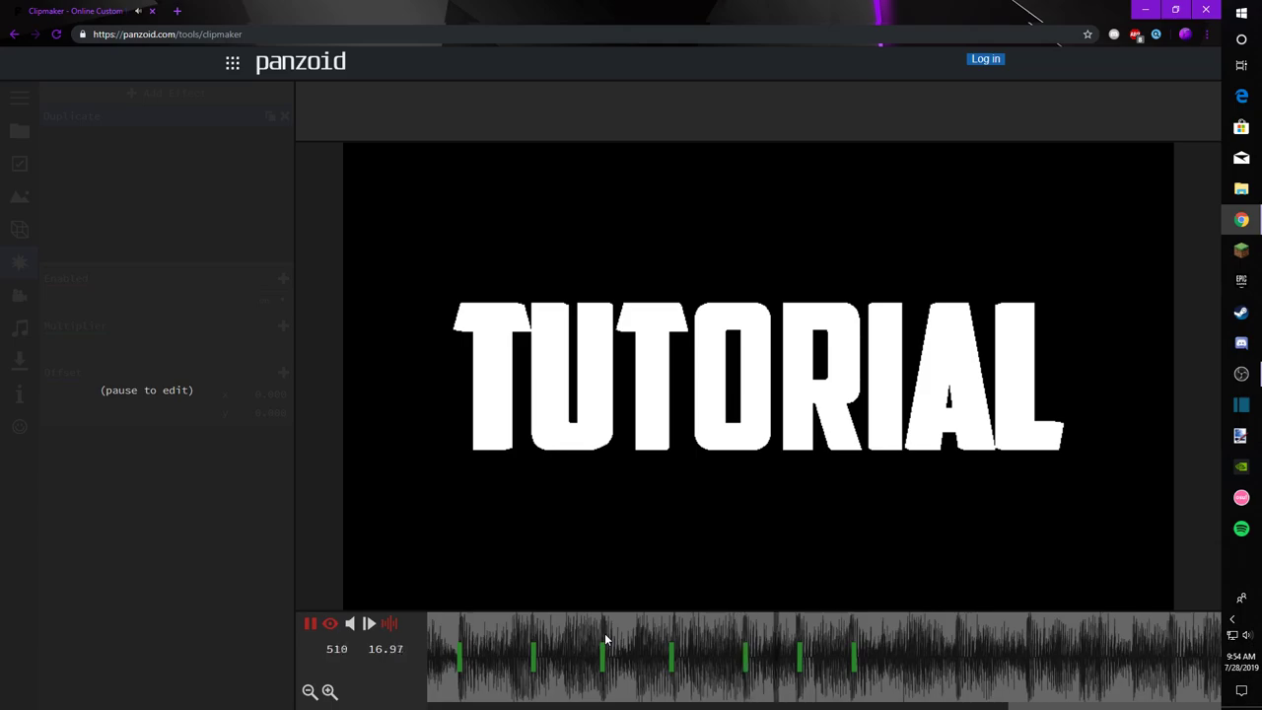
pyautogui.press('space')
pyautogui.moveTo(970, 645); pyautogui.dragTo(954, 641)
pyautogui.press('space')
pyautogui.press('space')
pyautogui.click(955, 641)
pyautogui.click(282, 326)
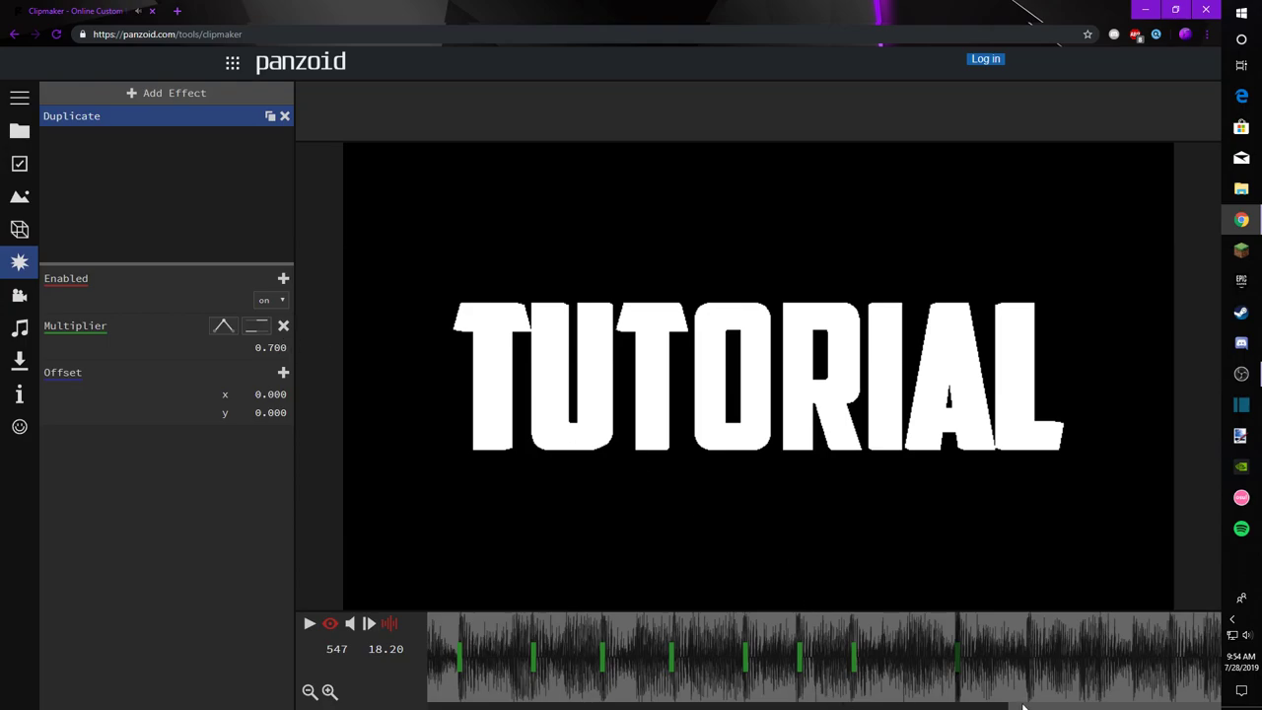
# Step: Add a multiplier keyframe of 1 with quadratic in easing at 10.50 seconds, just before the second beat keyframe
pyautogui.moveTo(1033, 706); pyautogui.dragTo(814, 706)
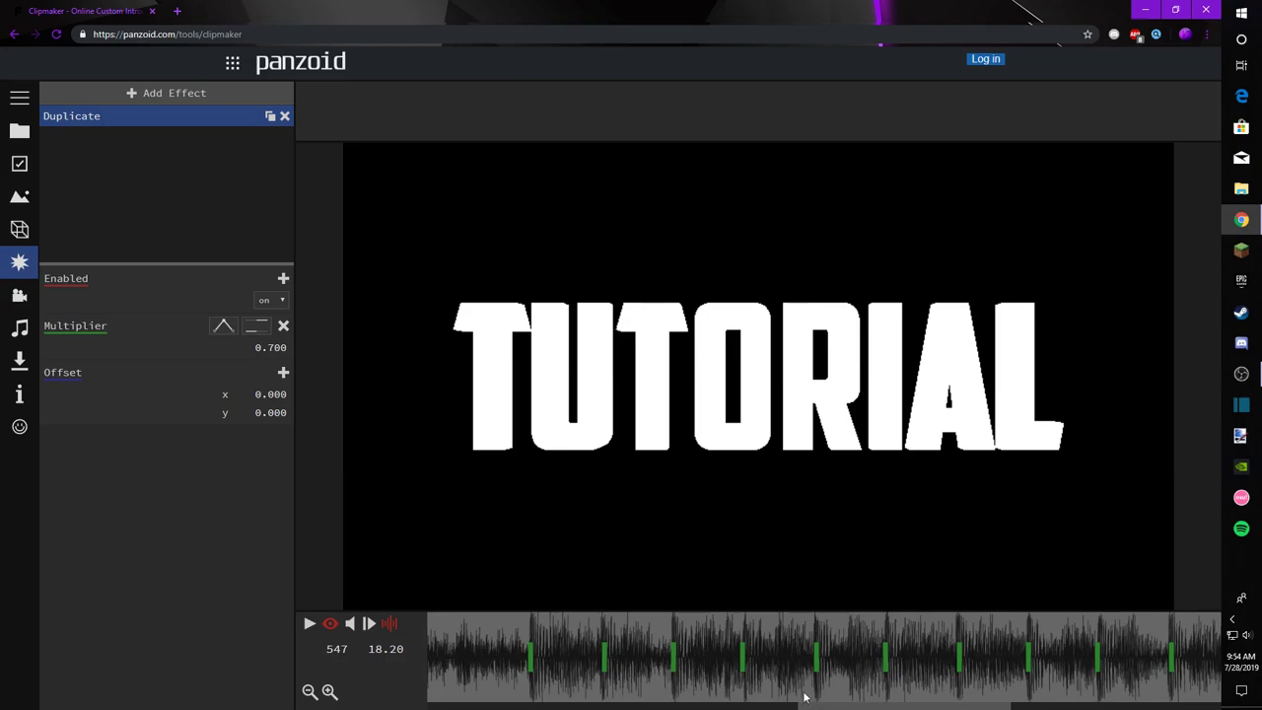
pyautogui.moveTo(522, 636); pyautogui.dragTo(596, 641)
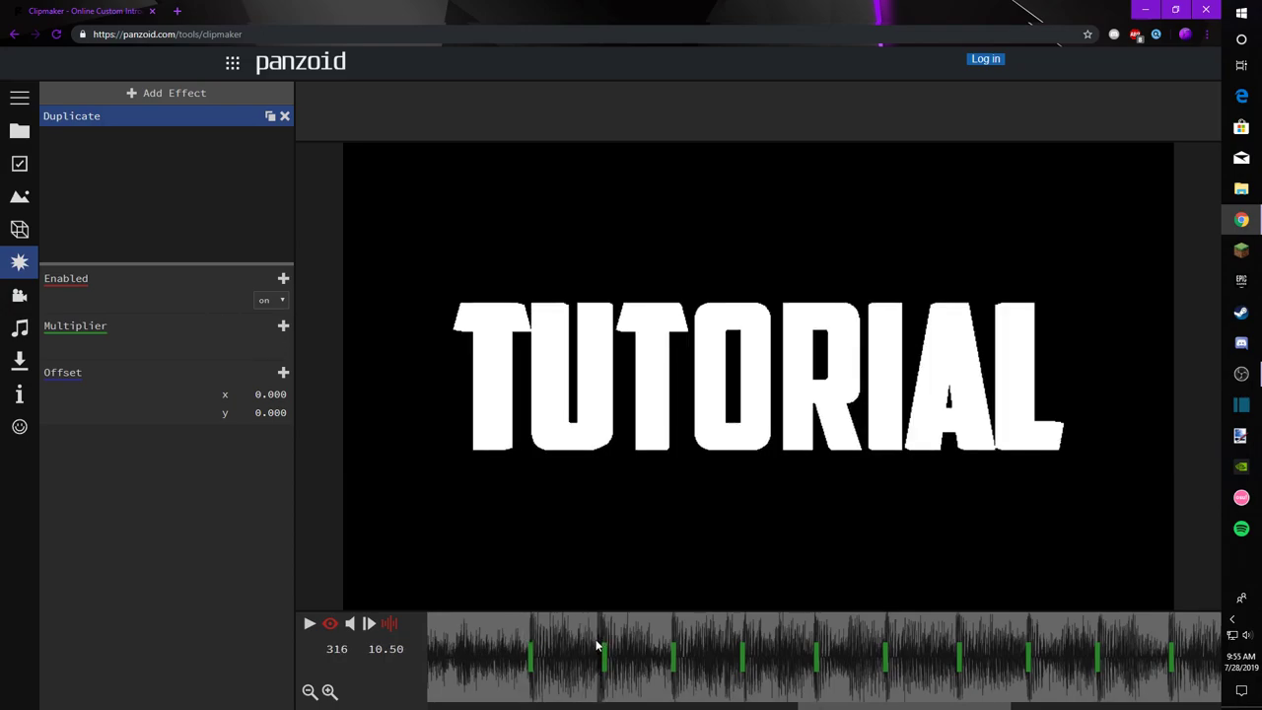
pyautogui.click(283, 326)
pyautogui.click(256, 325)
pyautogui.click(301, 386)
pyautogui.click(265, 351)
pyautogui.write('1')
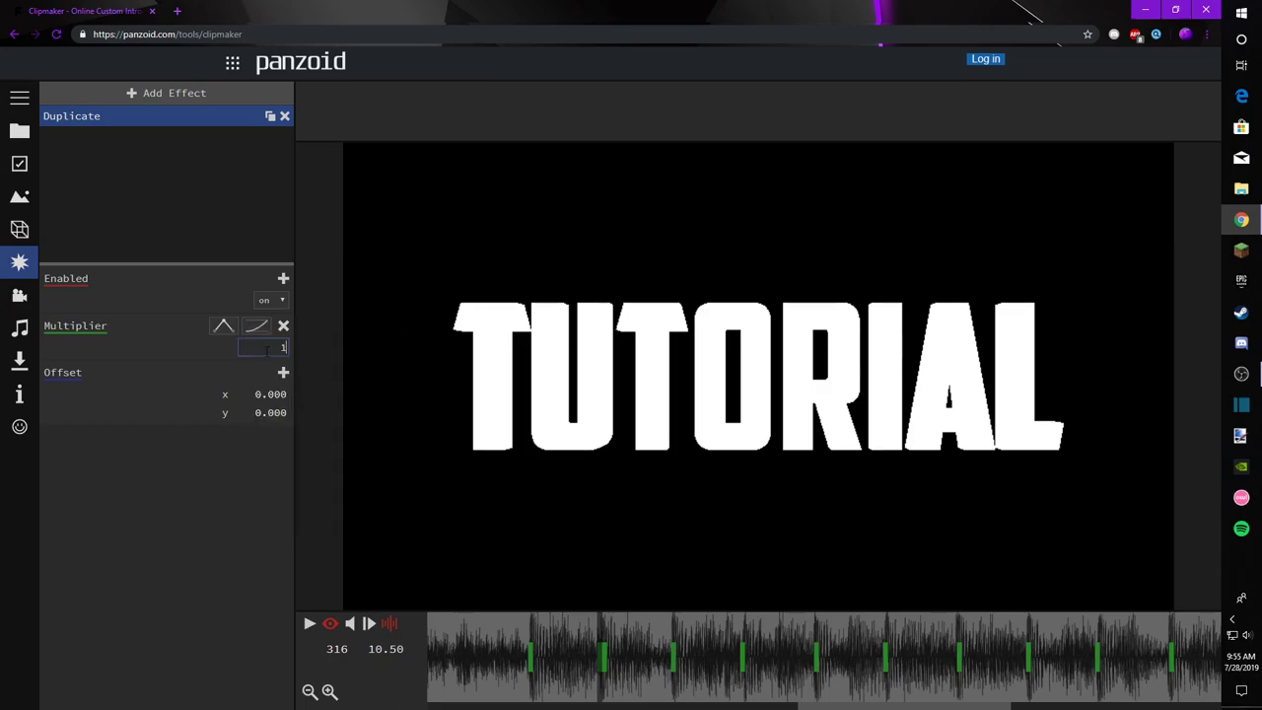
pyautogui.press('Return')
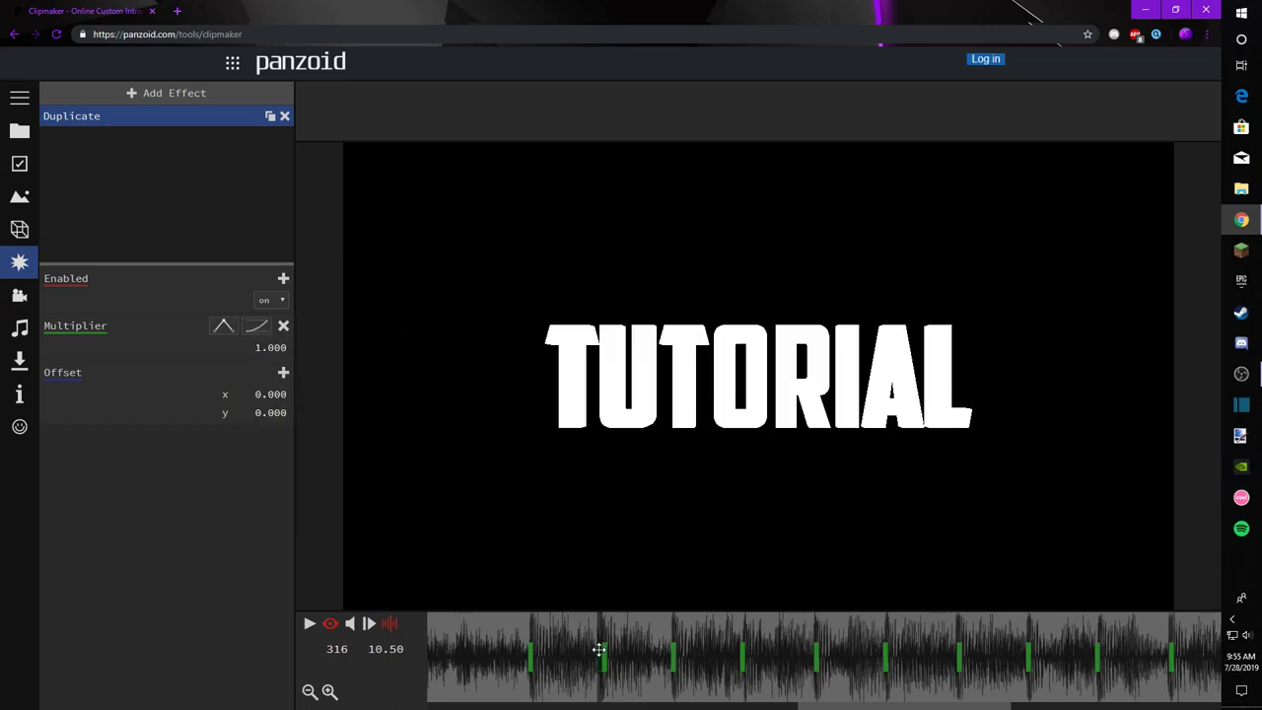
# Step: Copy the multiplier keyframe at 10.50 seconds to just before every second beat keyframe that follows it
pyautogui.moveTo(598, 648); pyautogui.dragTo(882, 662)
pyautogui.press('c')
pyautogui.click(882, 662)
pyautogui.click(1024, 664)
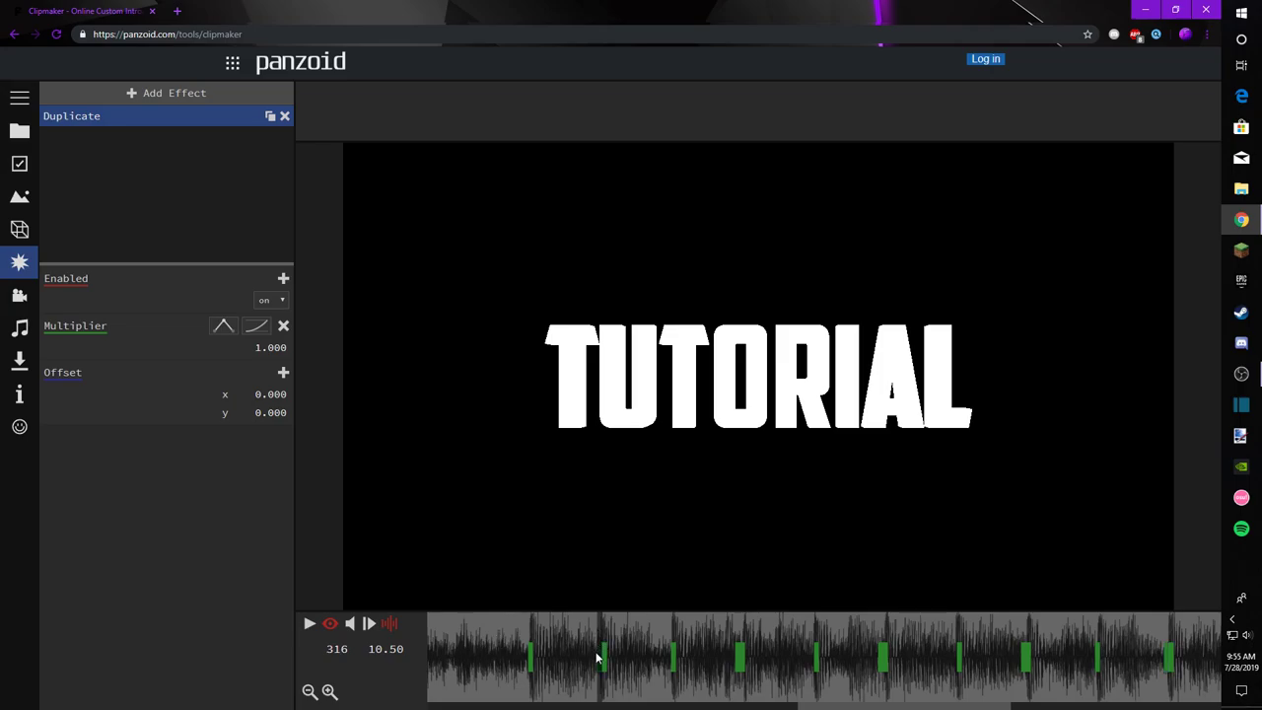
pyautogui.moveTo(601, 653); pyautogui.dragTo(647, 660)
pyautogui.click(647, 660)
# Step: Continue placing copies of the quadratic in keyframe before alternate beats, up to the last beat keyframe at 18.20 seconds
pyautogui.moveTo(852, 706); pyautogui.dragTo(974, 706)
pyautogui.click(664, 647)
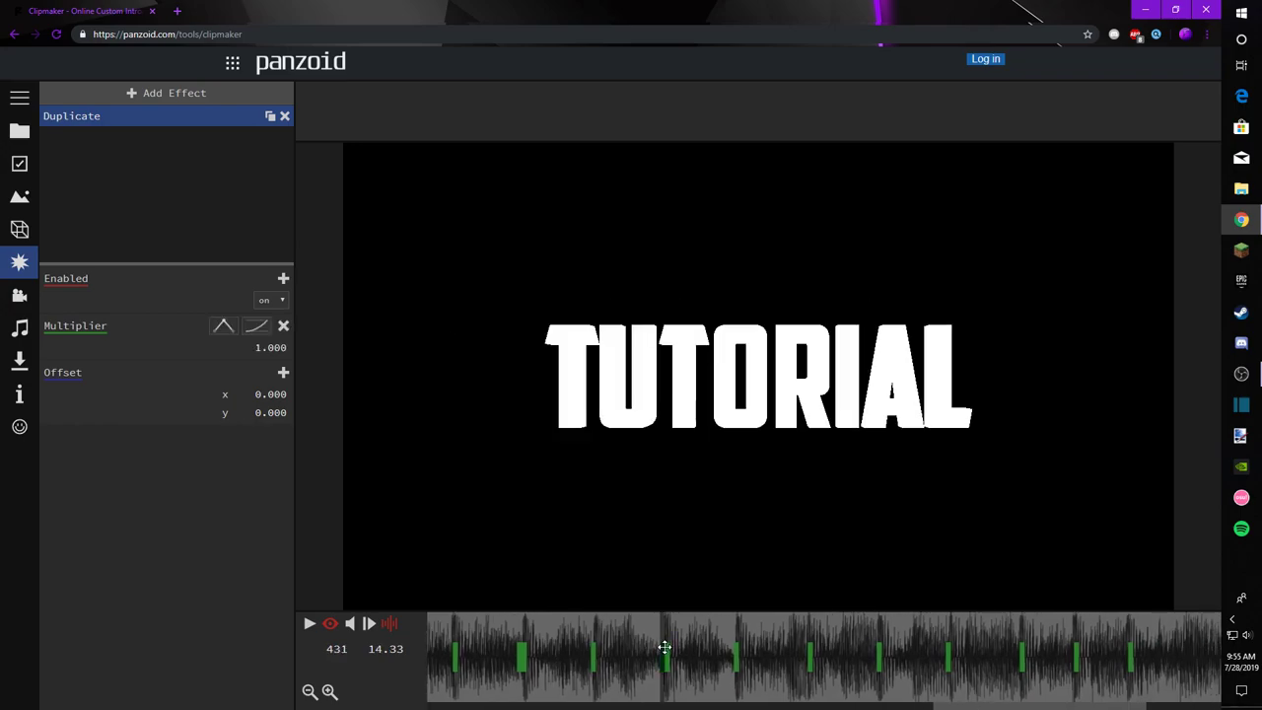
pyautogui.moveTo(660, 647)
pyautogui.mouseDown()
pyautogui.moveTo(789, 673)
pyautogui.moveTo(804, 660)
pyautogui.mouseUp()
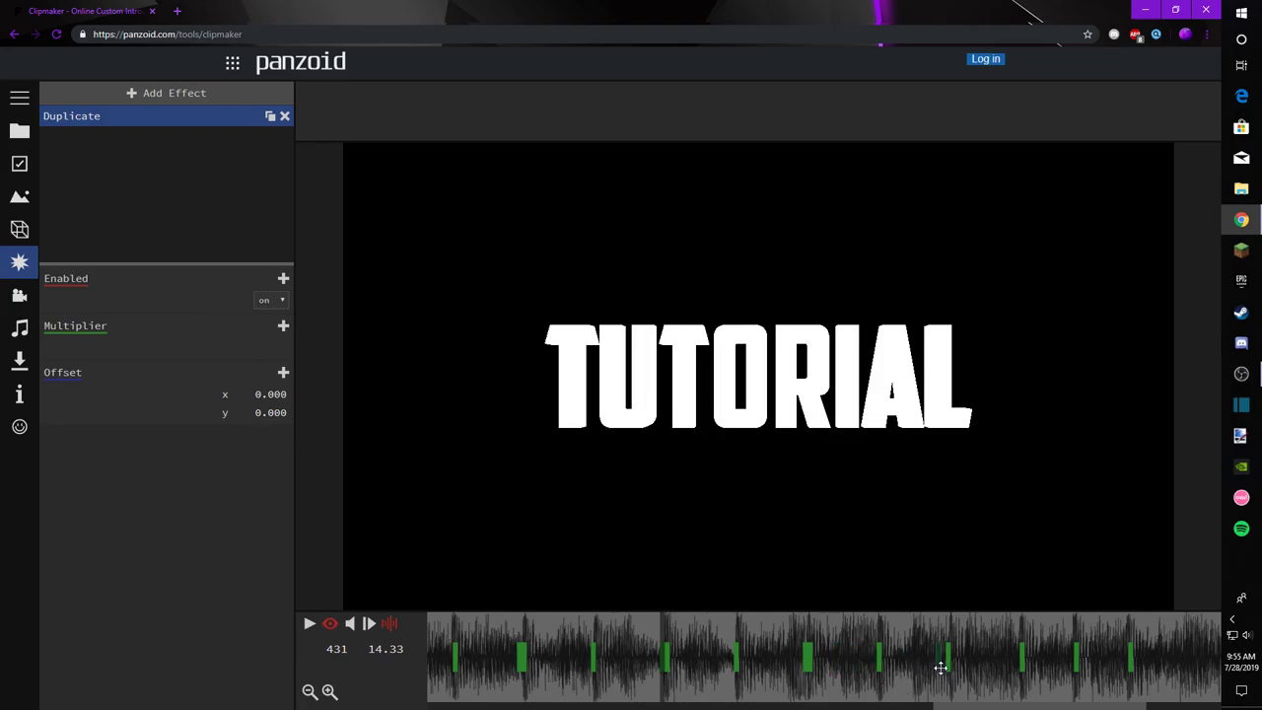
pyautogui.click(942, 666)
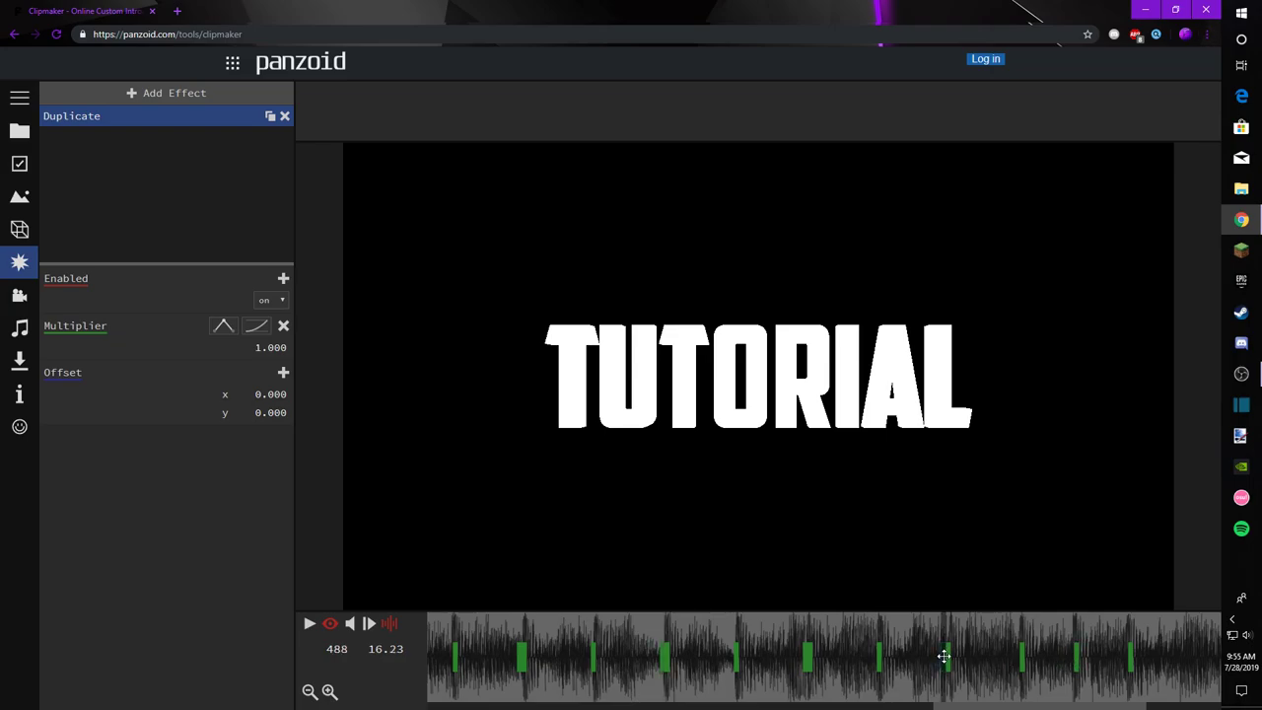
pyautogui.click(1071, 667)
pyautogui.moveTo(1069, 707); pyautogui.dragTo(1143, 708)
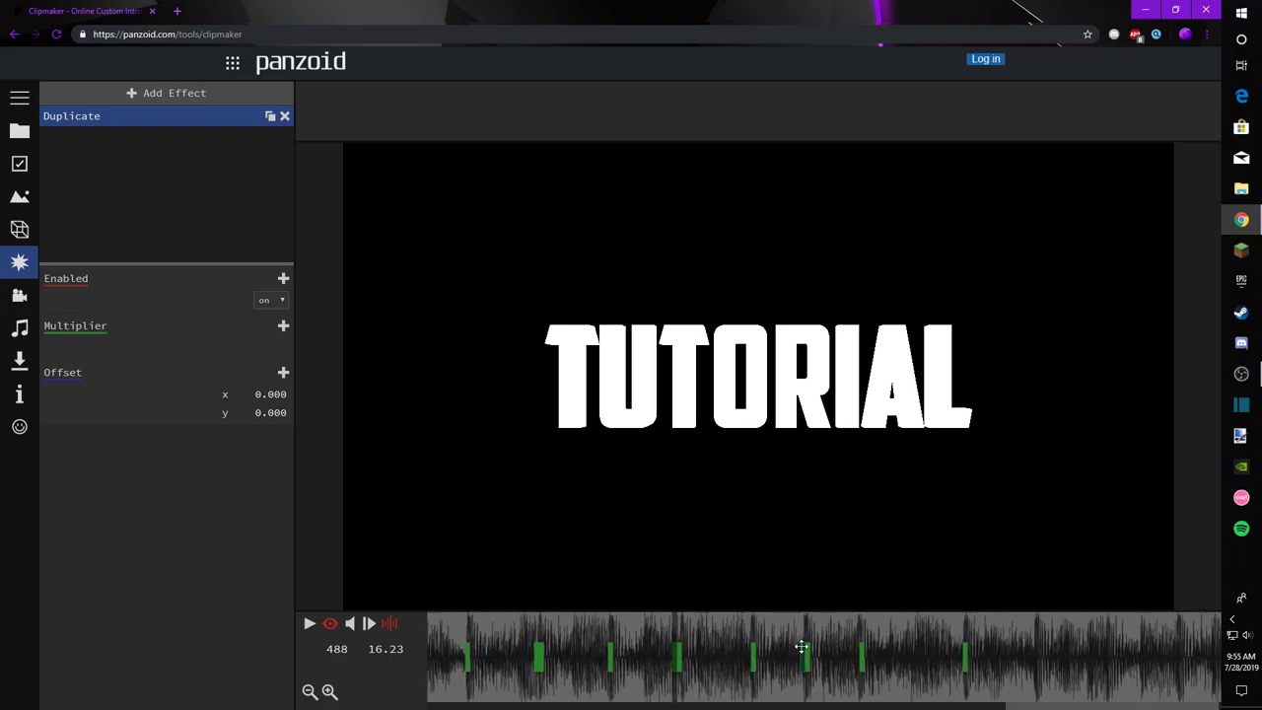
pyautogui.click(962, 662)
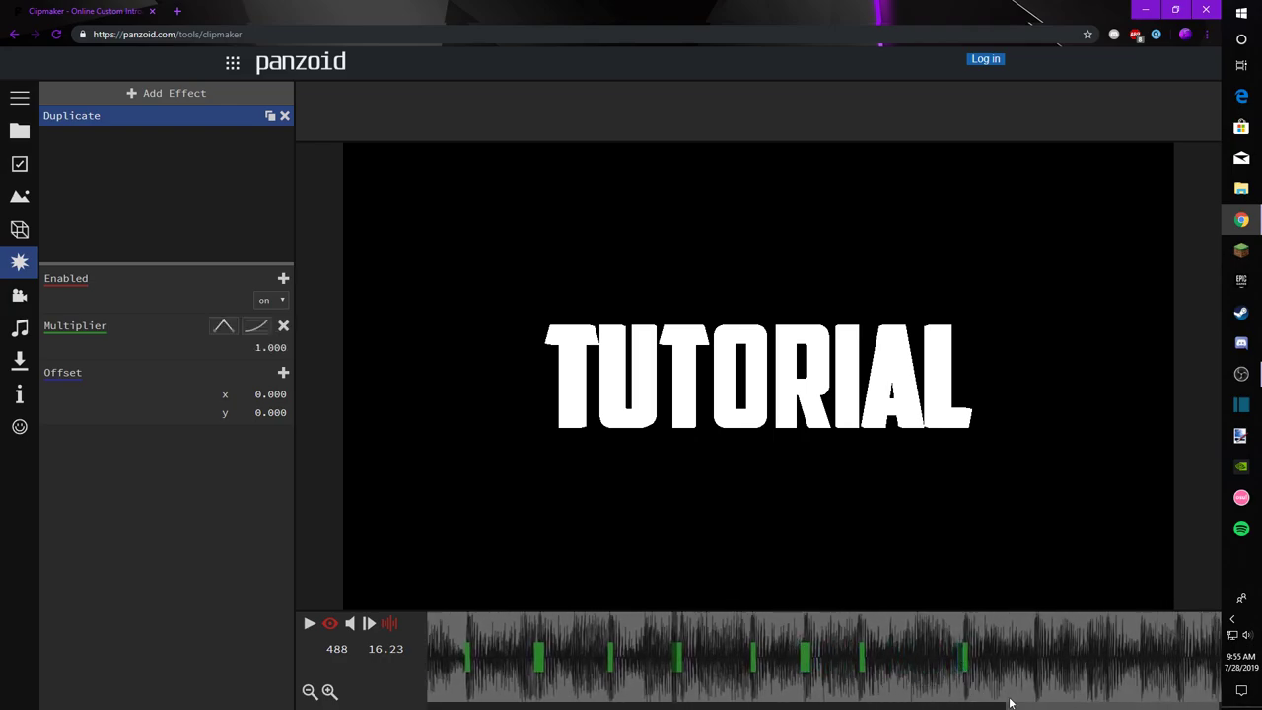
# Step: Add a multiplier keyframe with linear easing at 10.00 seconds, just before the first beat keyframe
pyautogui.moveTo(1013, 706); pyautogui.dragTo(744, 706)
pyautogui.click(721, 649)
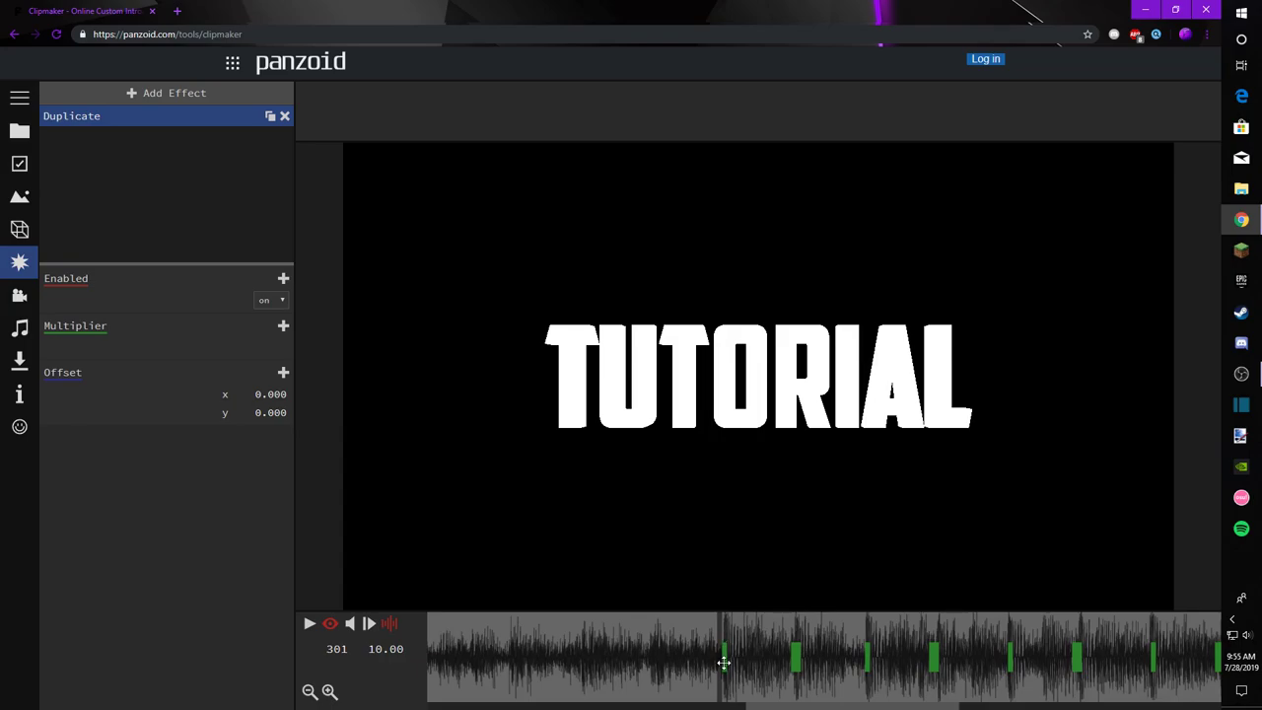
pyautogui.rightClick(274, 302)
pyautogui.click(278, 328)
pyautogui.click(280, 330)
pyautogui.click(256, 326)
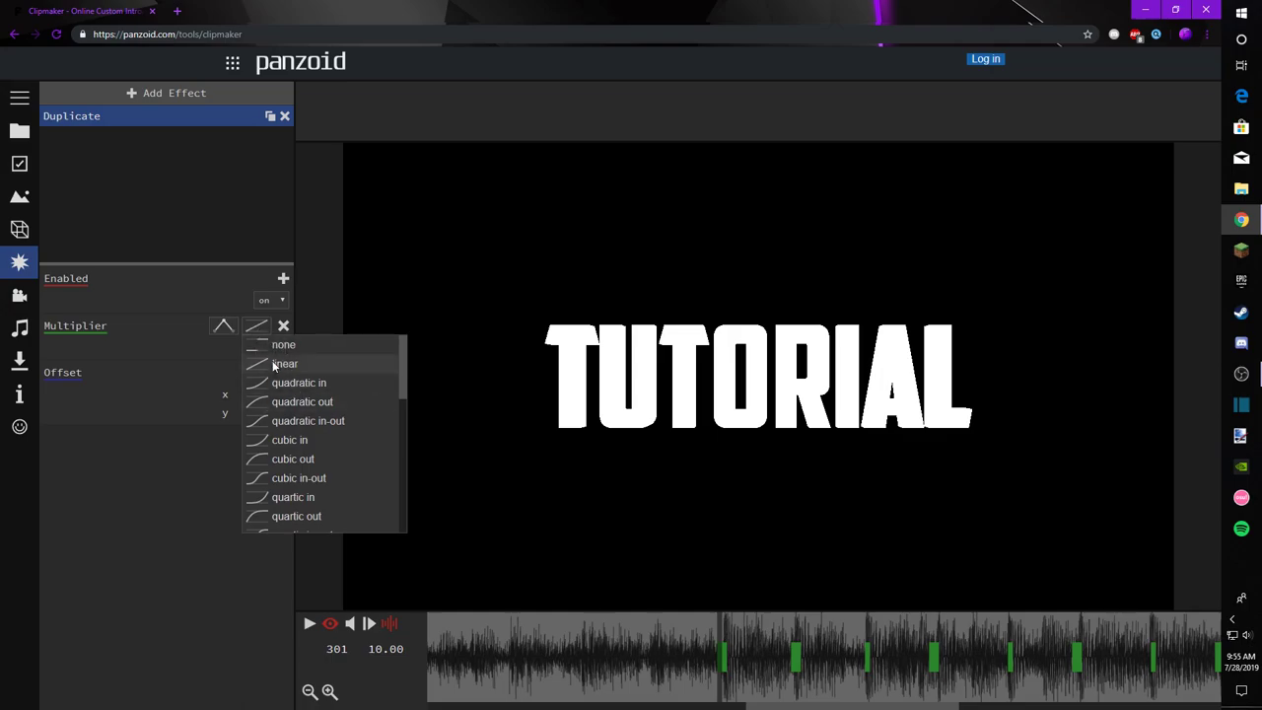
pyautogui.click(274, 365)
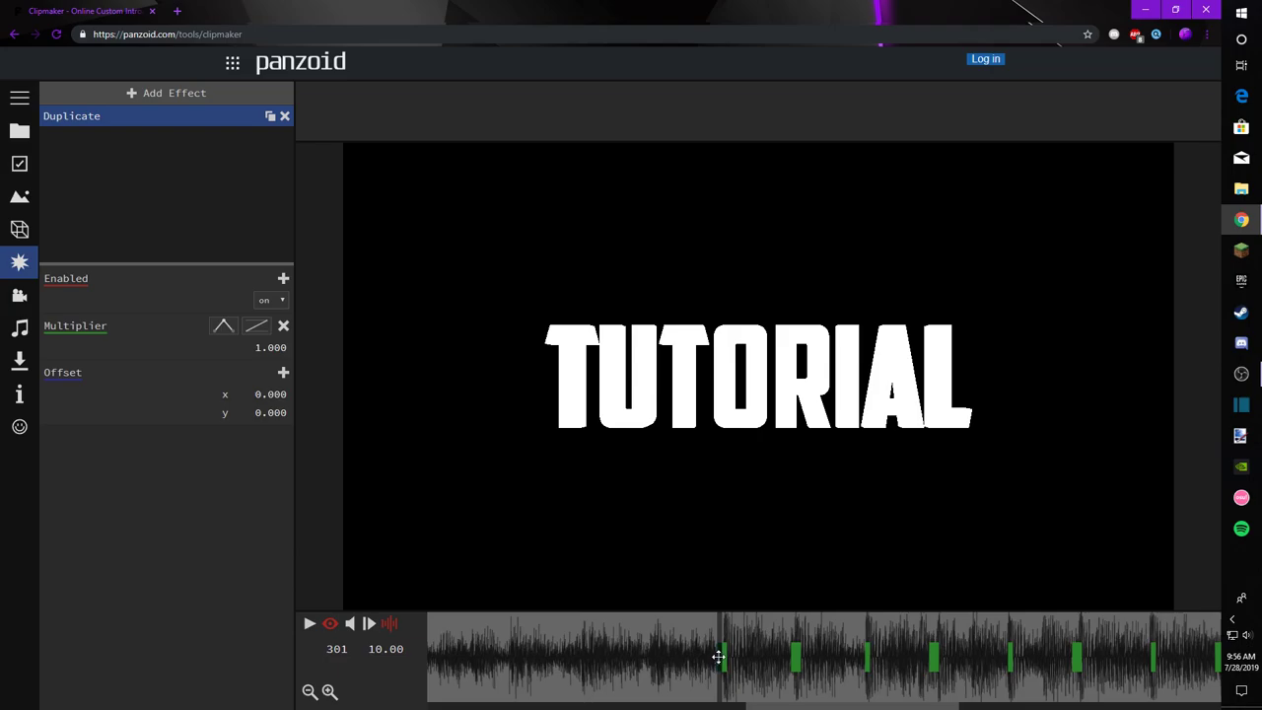
# Step: Copy the linear multiplier keyframe at 10.00 seconds to just before each remaining beat keyframe
pyautogui.click(863, 663)
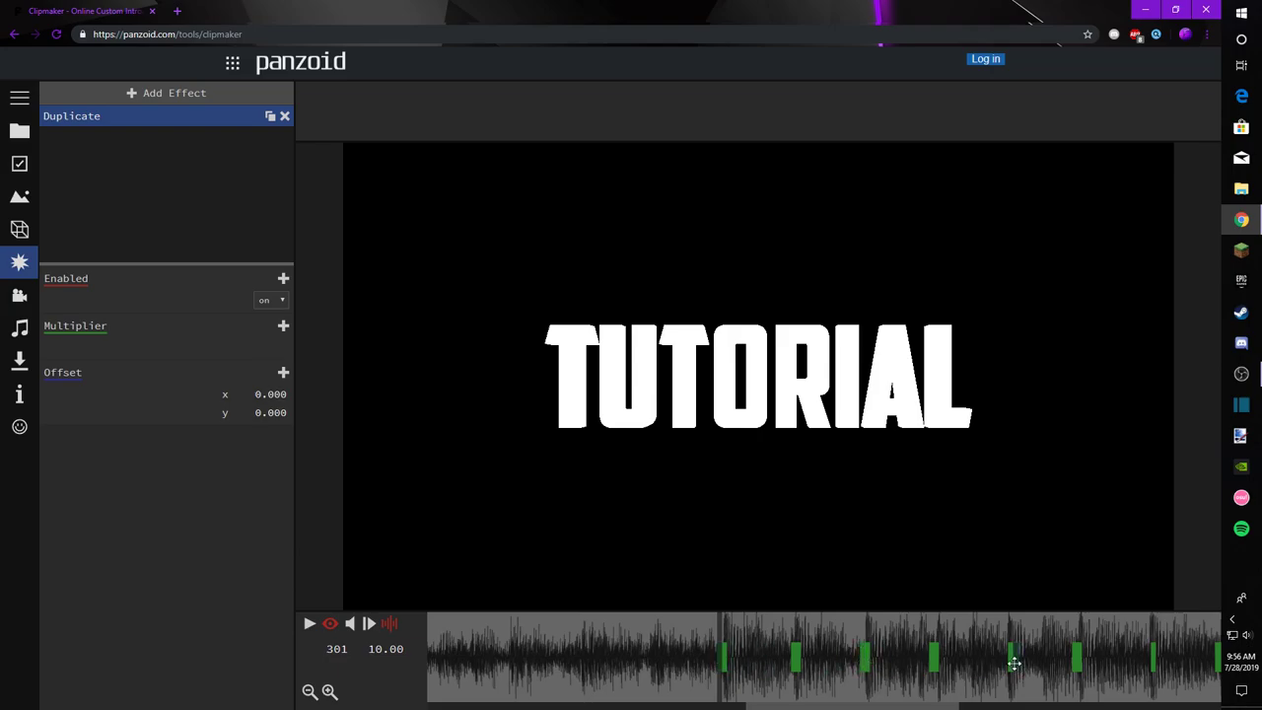
pyautogui.doubleClick(1004, 661)
pyautogui.moveTo(942, 705); pyautogui.dragTo(1053, 700)
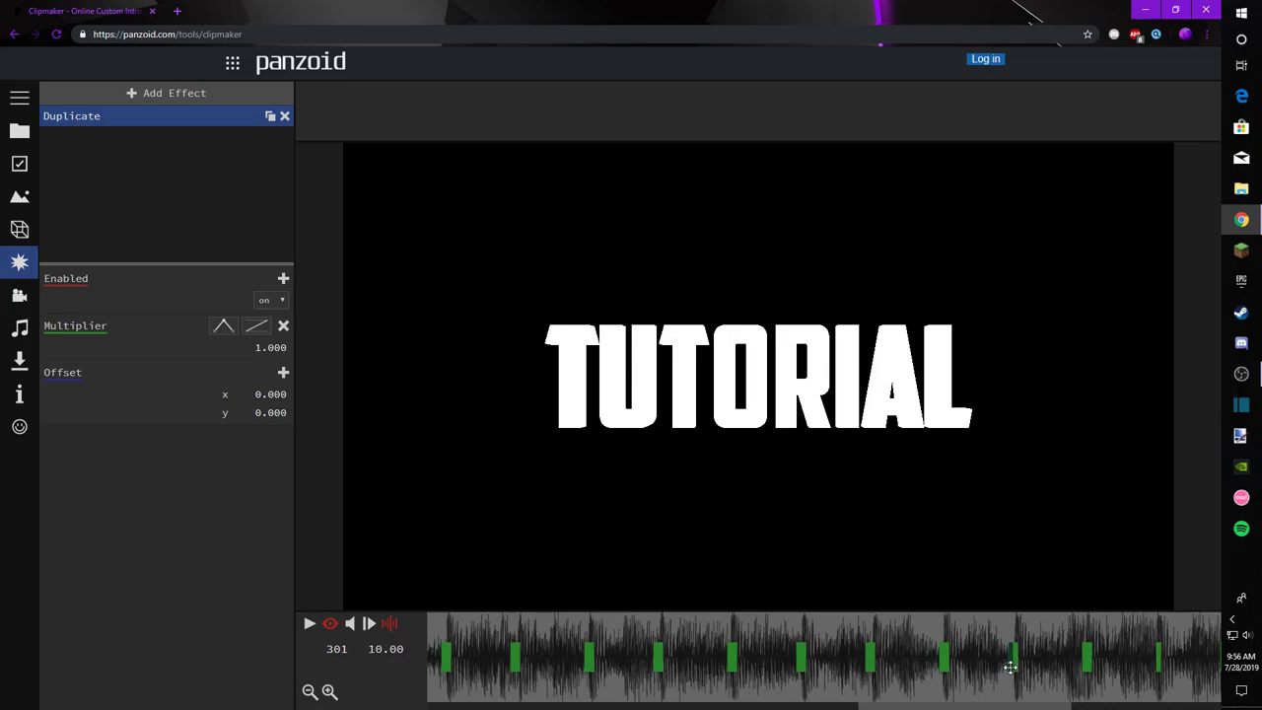
pyautogui.moveTo(1061, 706); pyautogui.dragTo(1157, 704)
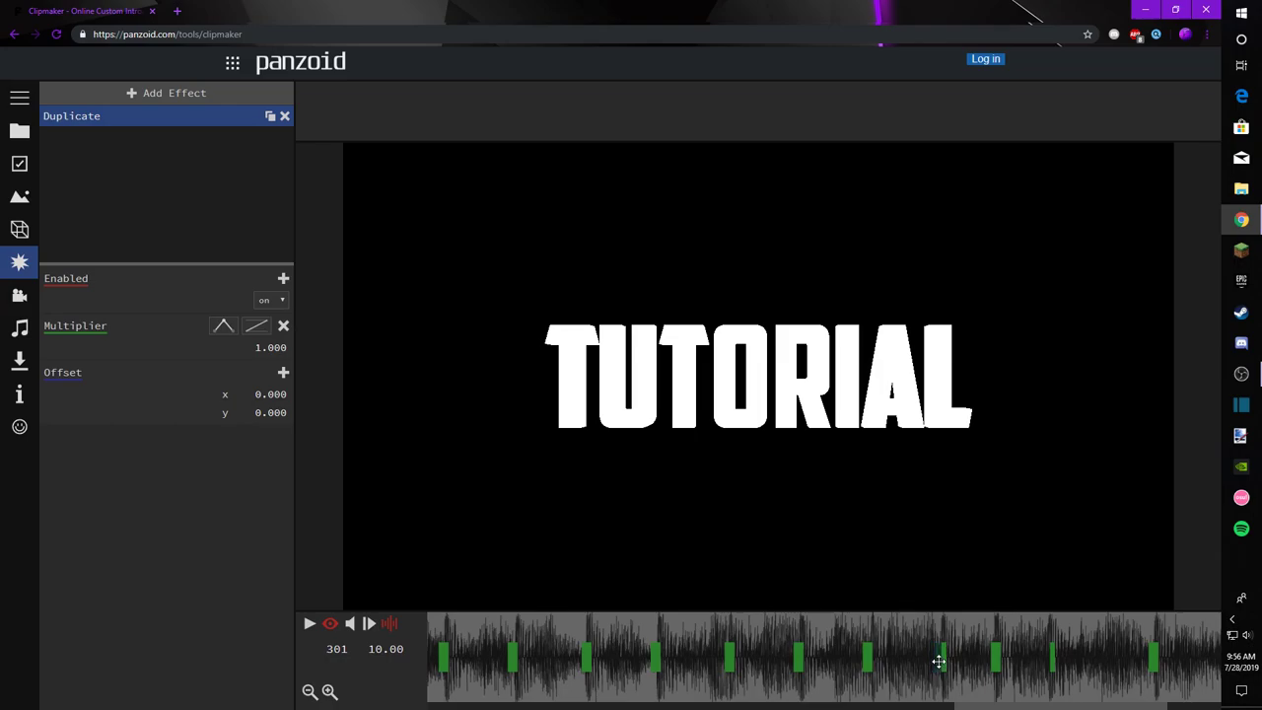
pyautogui.hscroll(5, 920, 665)
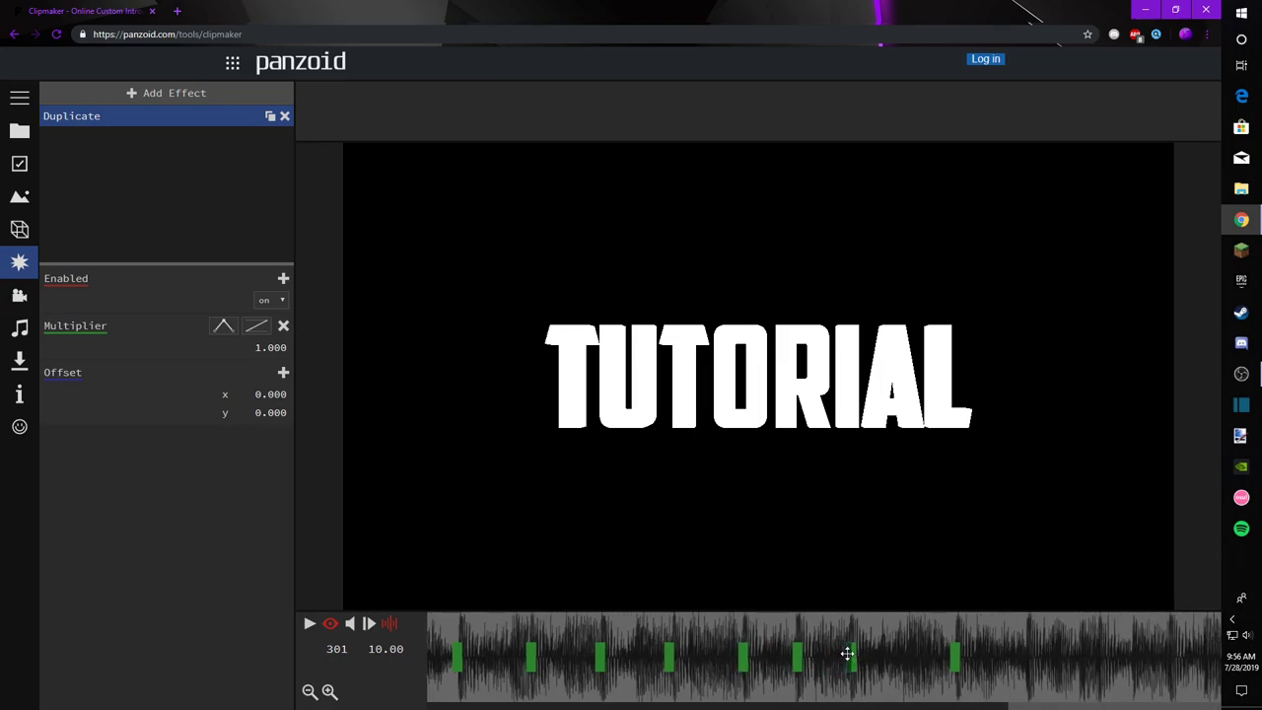
pyautogui.moveTo(1027, 660); pyautogui.dragTo(1085, 662)
# Step: Play back the intro to check the text's multiplier animation against the beats
pyautogui.moveTo(916, 637); pyautogui.dragTo(0, 629)
pyautogui.press('space')
pyautogui.press('space')
pyautogui.press('space')
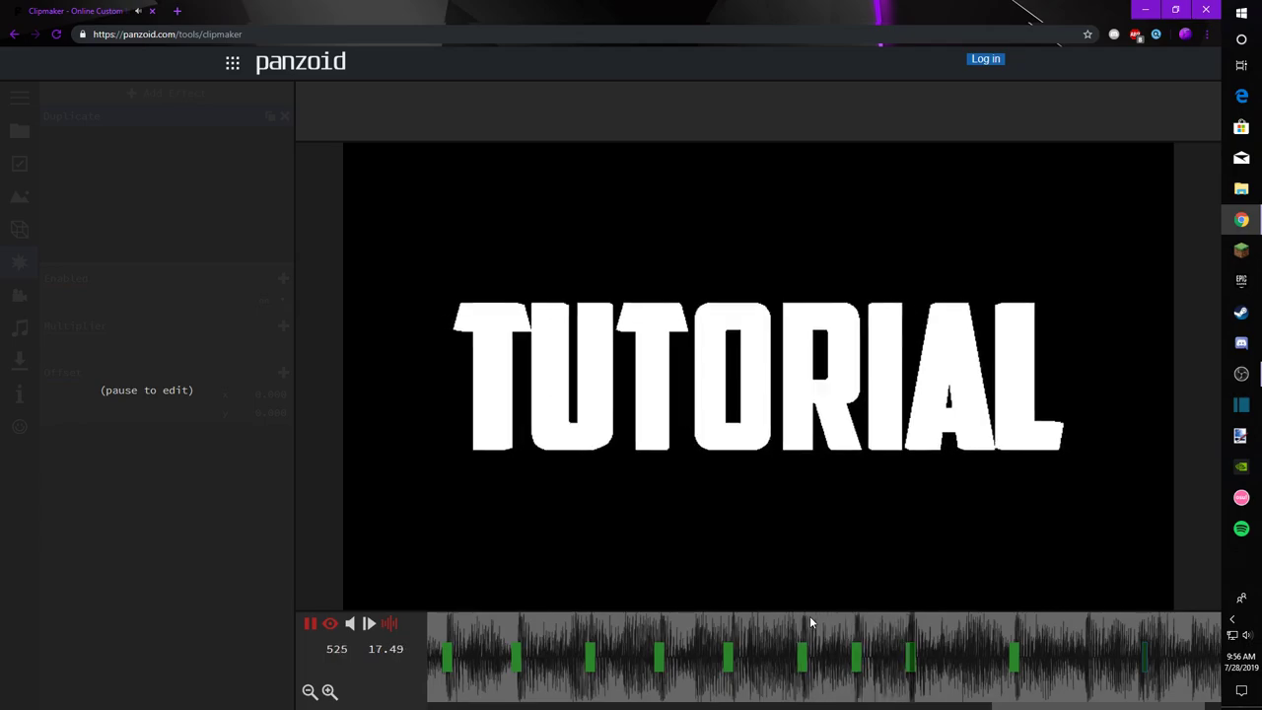
pyautogui.press('space')
pyautogui.click(637, 638)
pyautogui.press('space')
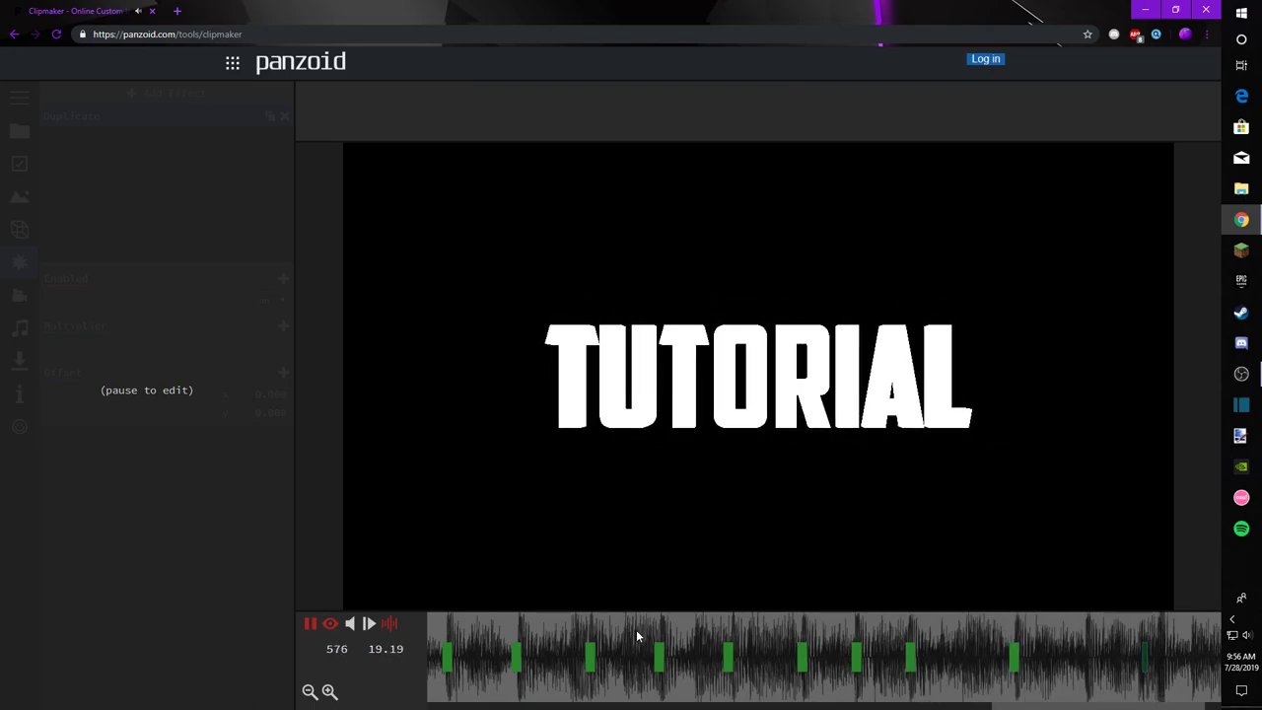
pyautogui.moveTo(645, 706); pyautogui.dragTo(580, 709)
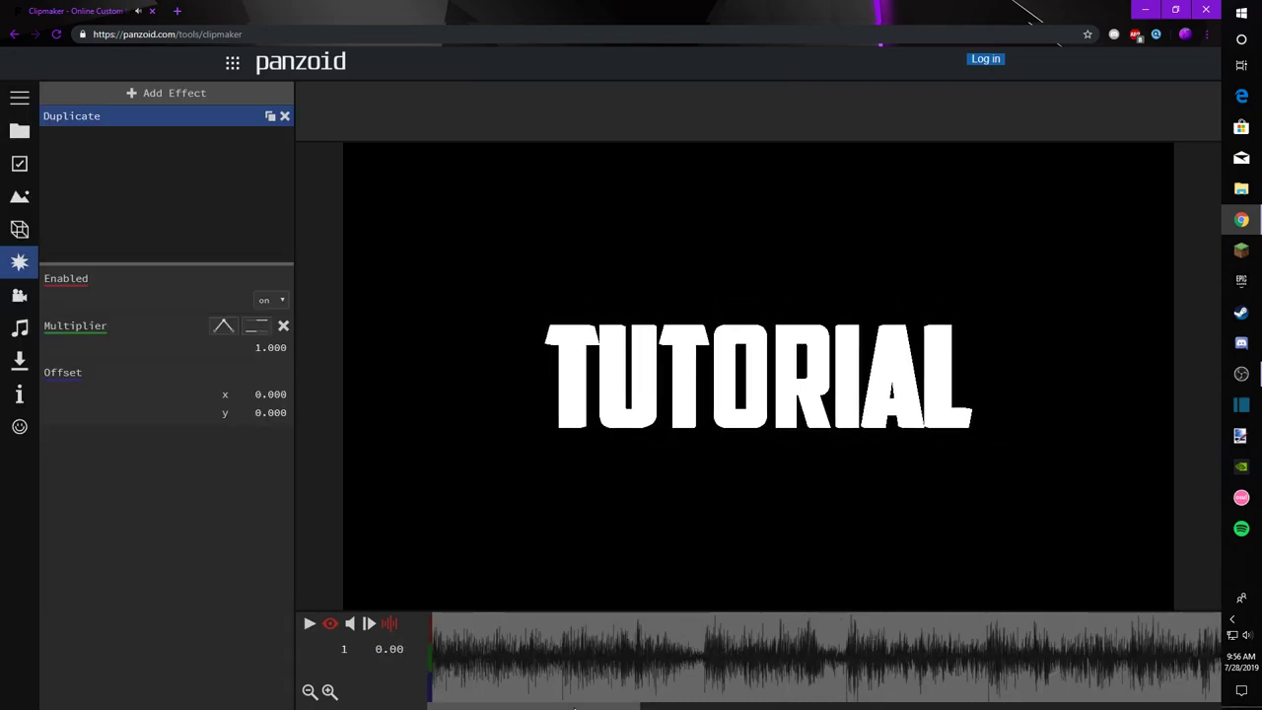
pyautogui.press('space')
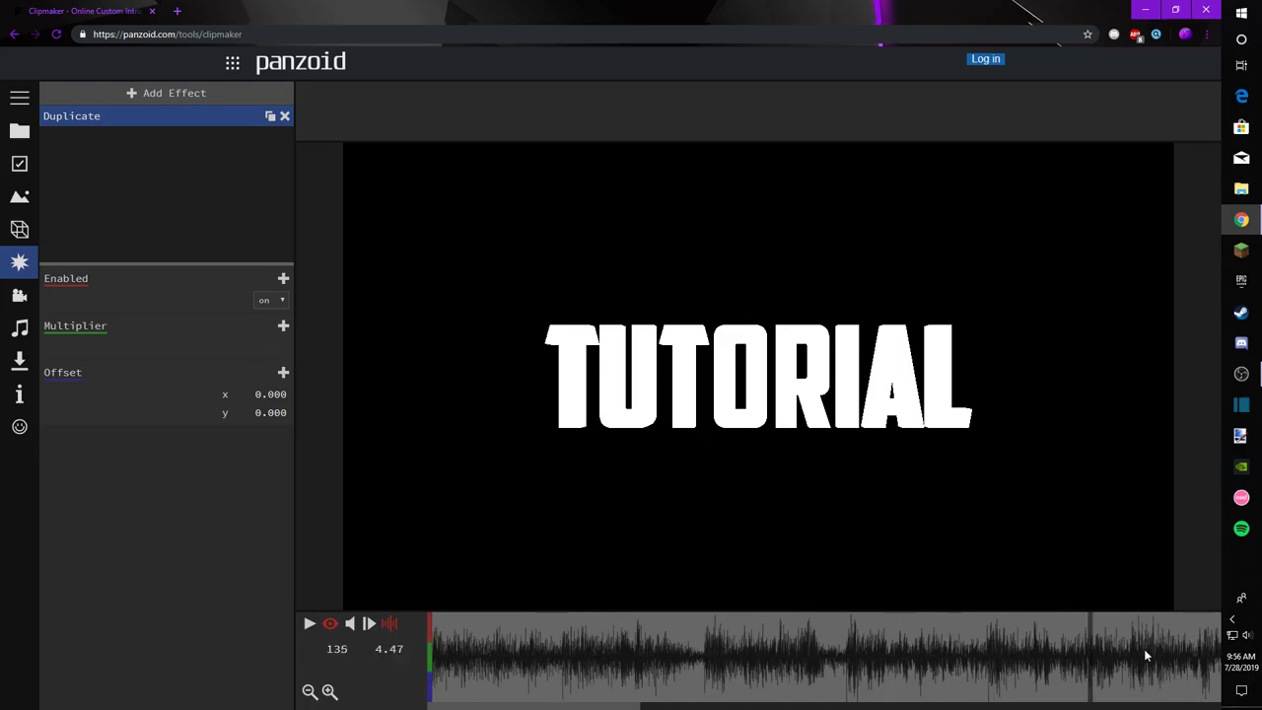
# Step: Return to the first beat at 10.03 seconds and set the camera's shake speed to 10
pyautogui.moveTo(536, 706); pyautogui.dragTo(818, 703)
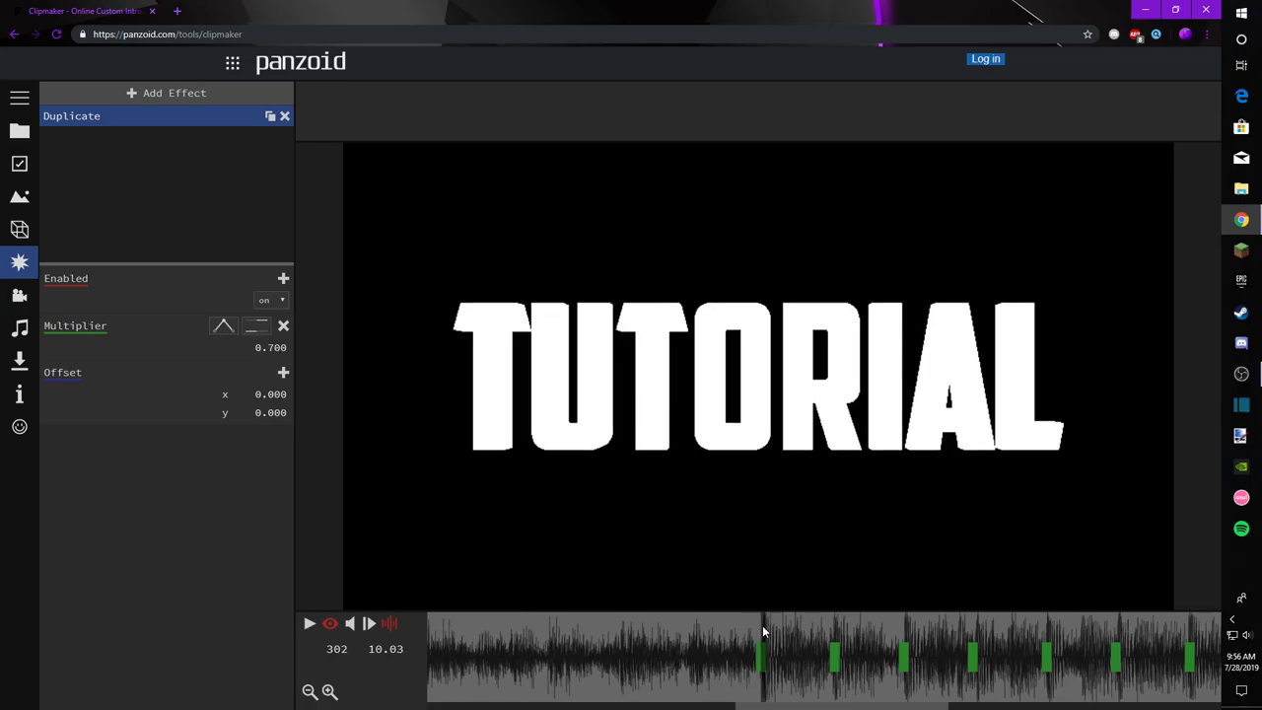
pyautogui.click(22, 298)
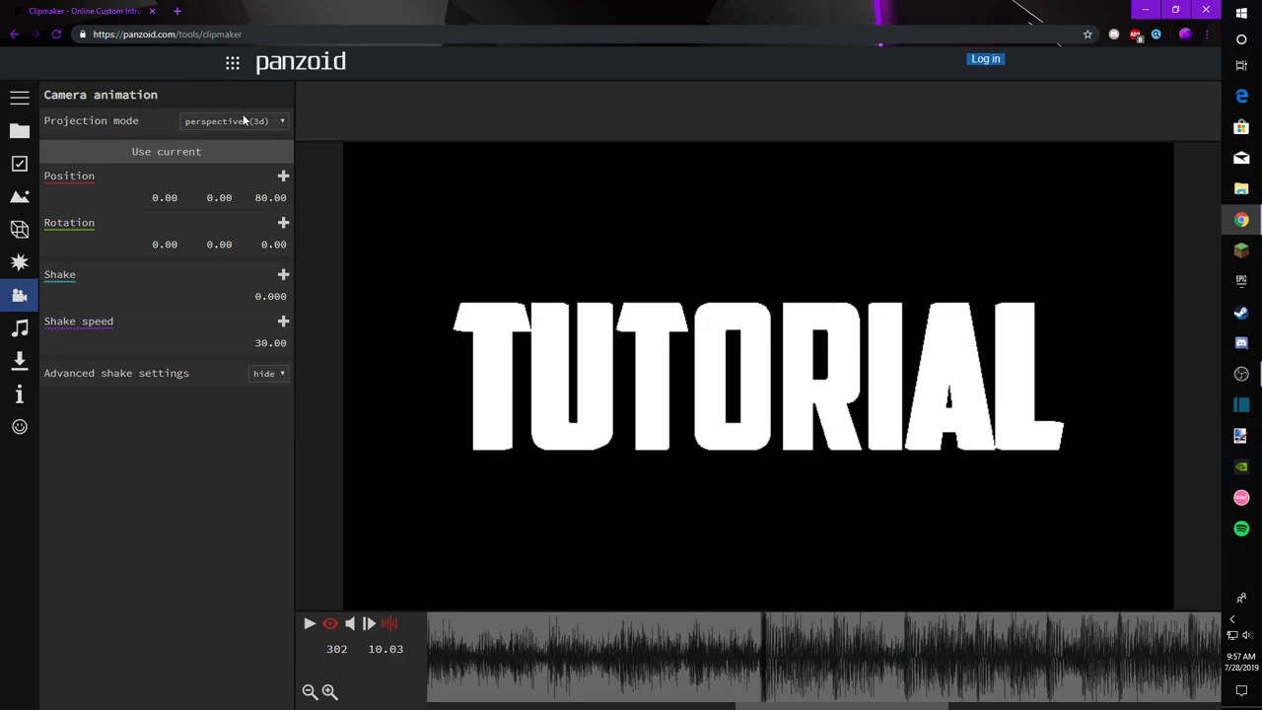
pyautogui.click(265, 341)
pyautogui.write('10')
pyautogui.press('Return')
pyautogui.click(233, 382)
# Step: Add a camera shake keyframe of 0.005 with linear easing at 10.03 seconds
pyautogui.click(283, 275)
pyautogui.click(258, 276)
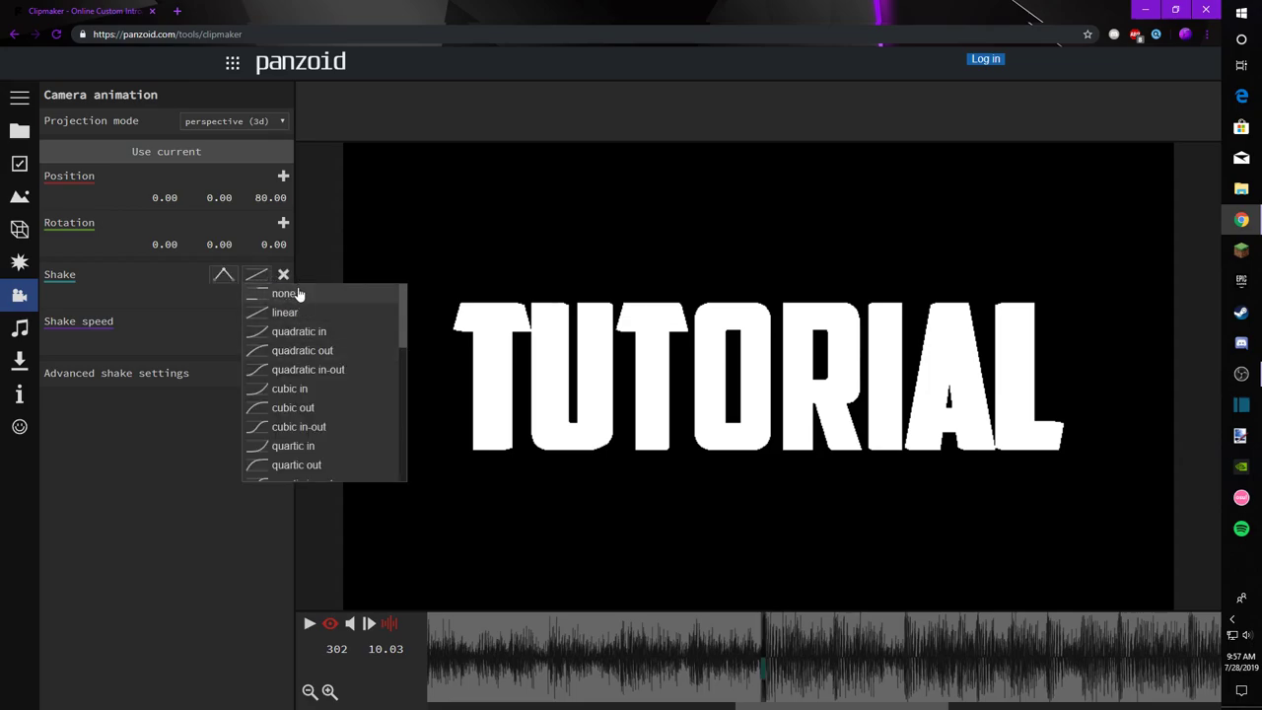
pyautogui.click(299, 294)
pyautogui.click(280, 296)
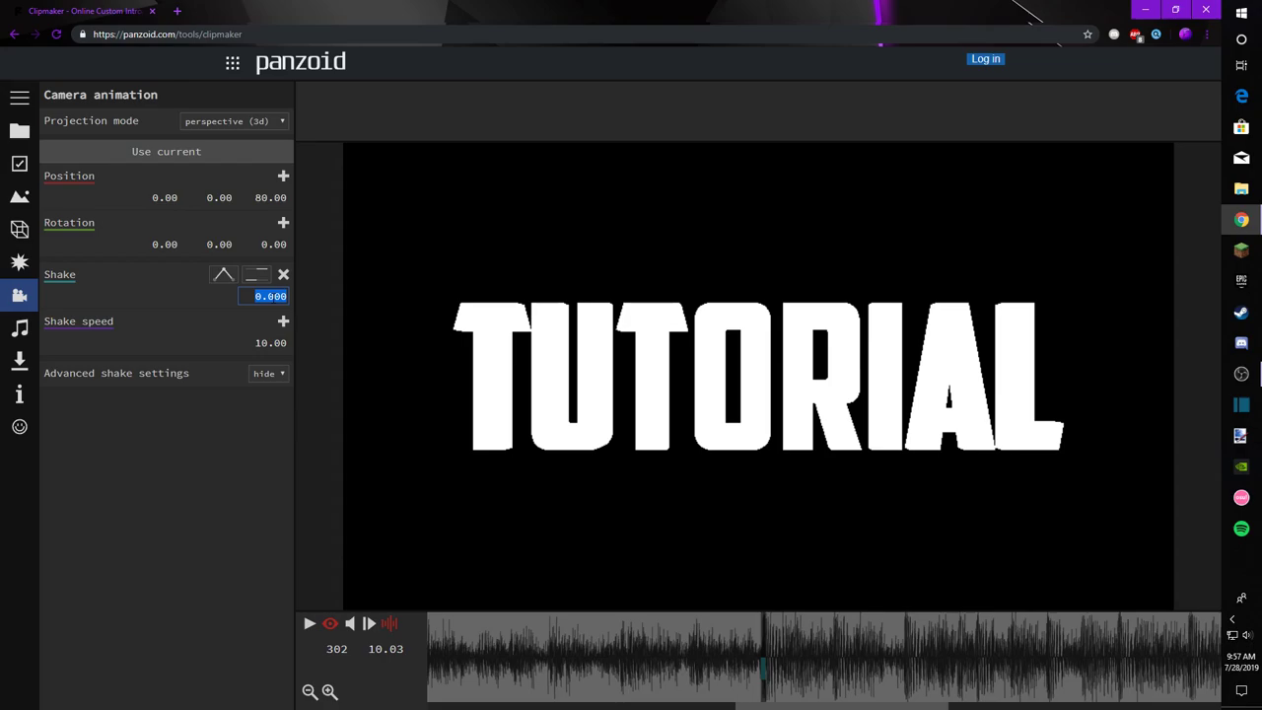
pyautogui.press('BackSpace')
pyautogui.write('.005')
pyautogui.press('Return')
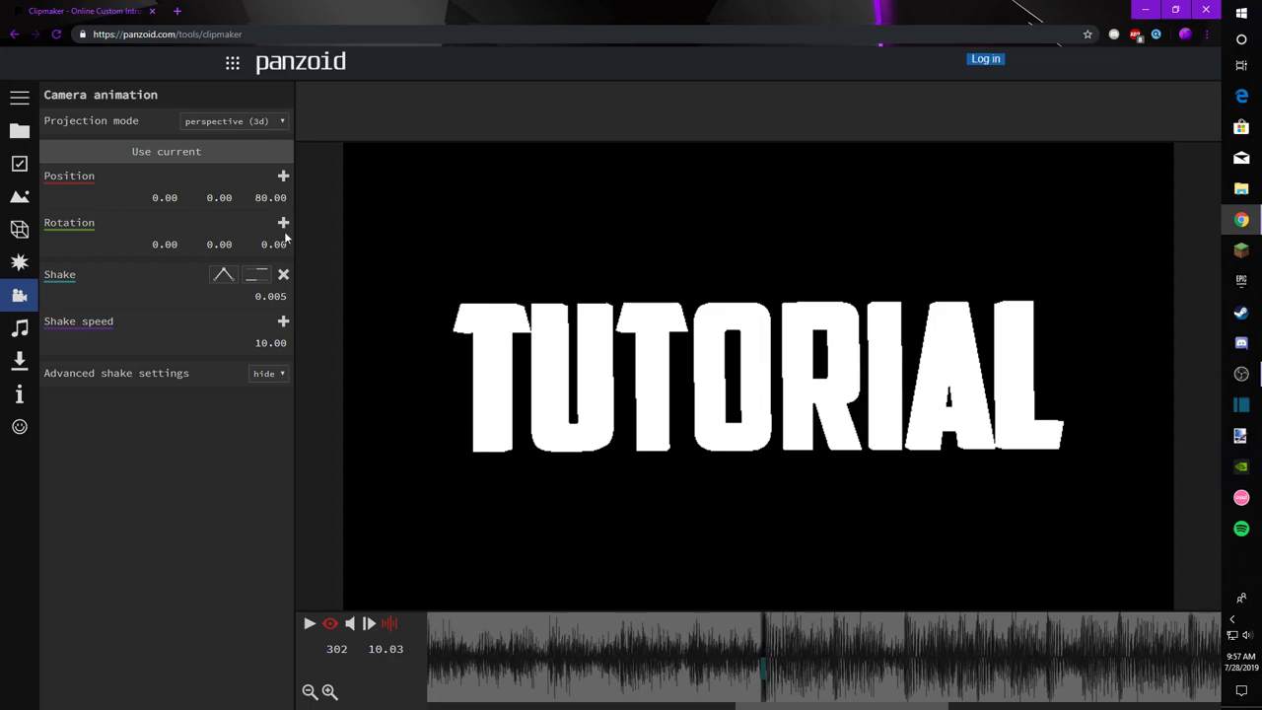
pyautogui.click(255, 276)
pyautogui.click(296, 312)
# Step: Preview the shake and add camera shake keyframes on the beats from 10.53 through 18.20 seconds
pyautogui.press('space')
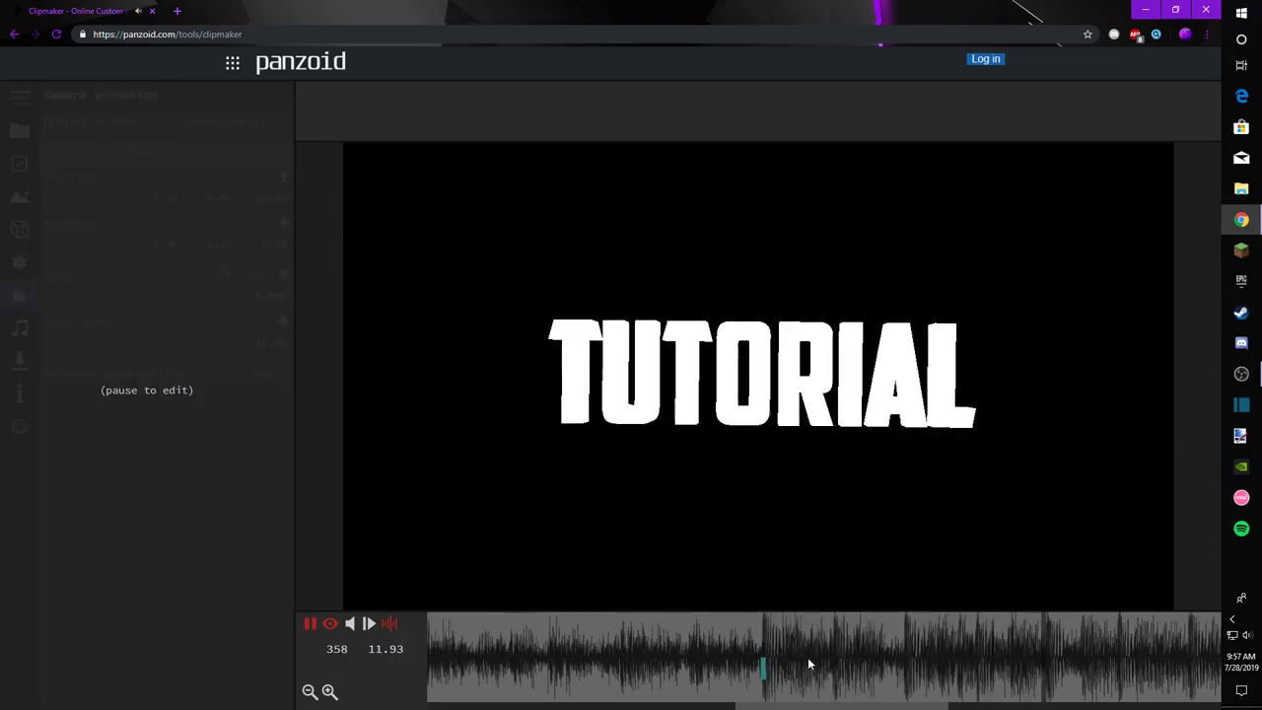
pyautogui.press('space')
pyautogui.press('space')
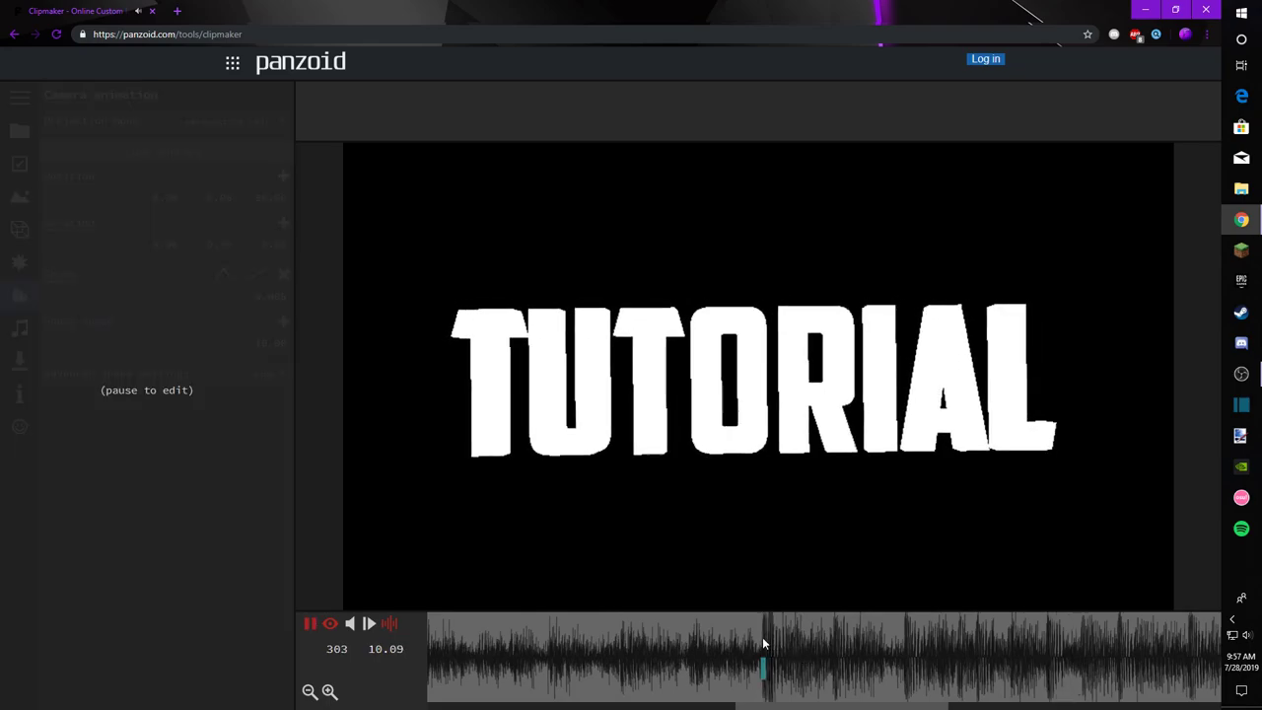
pyautogui.press('space')
pyautogui.moveTo(822, 634); pyautogui.dragTo(835, 631)
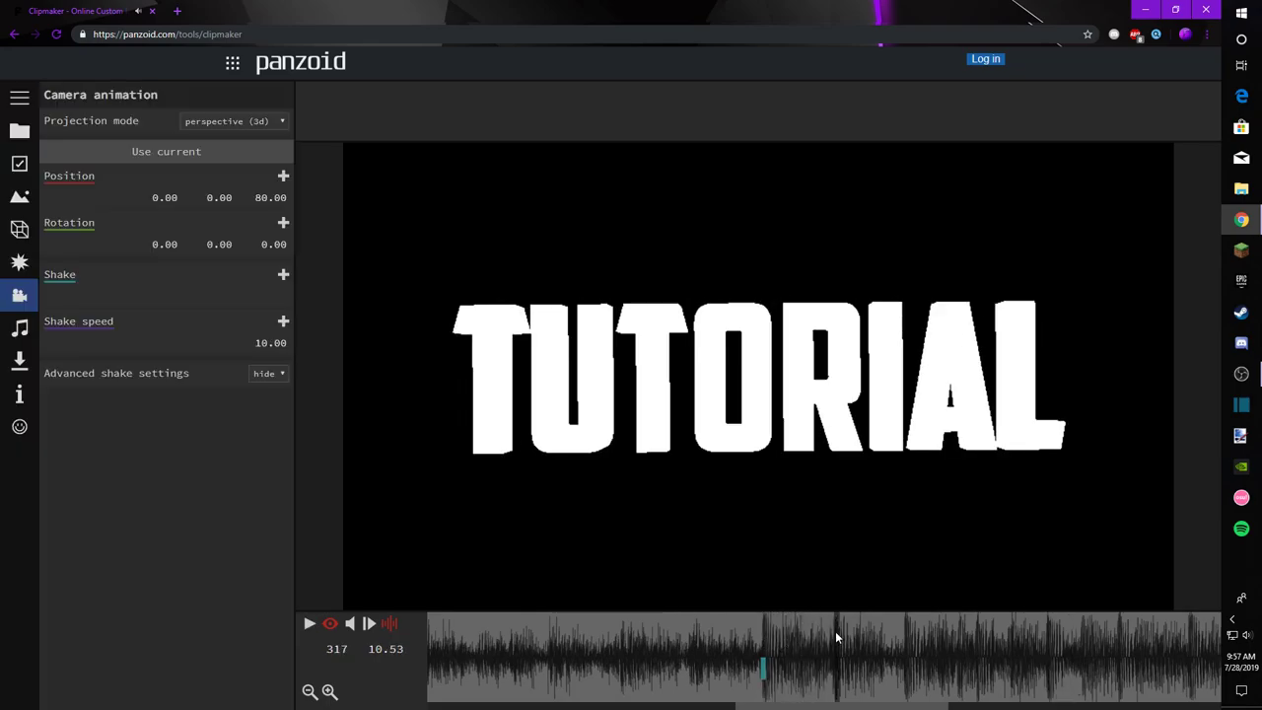
pyautogui.click(283, 275)
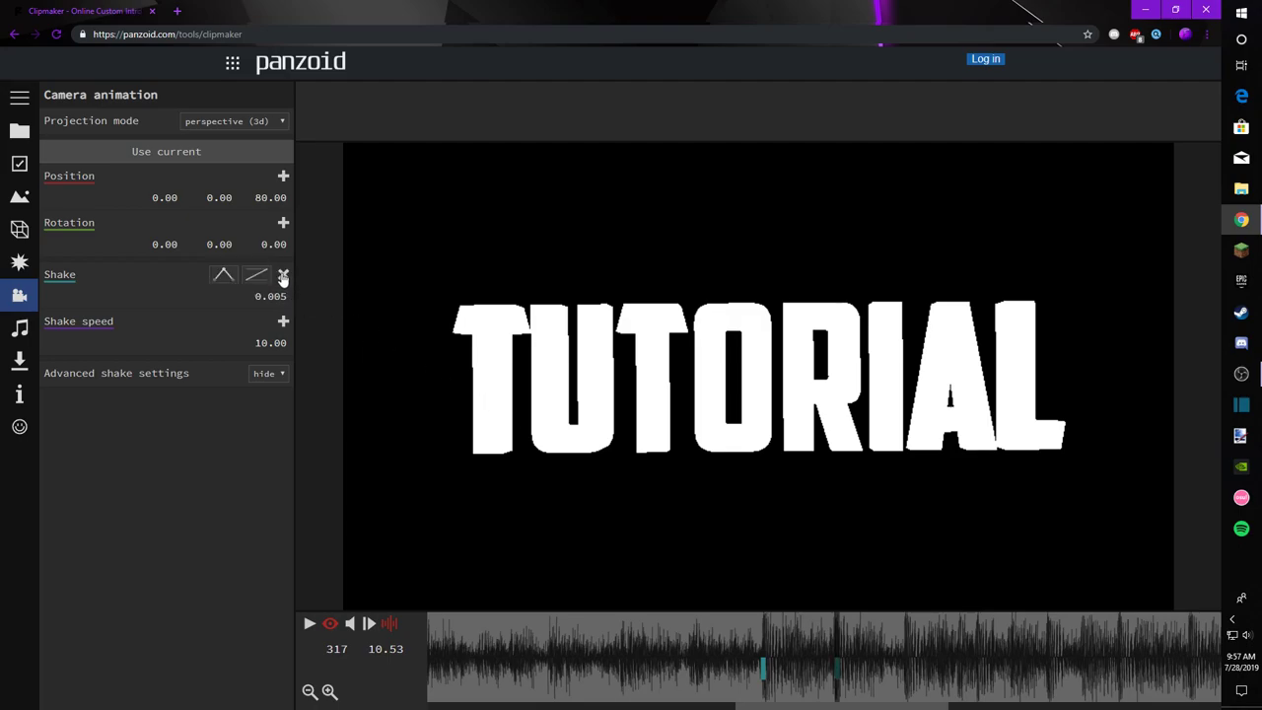
pyautogui.click(283, 275)
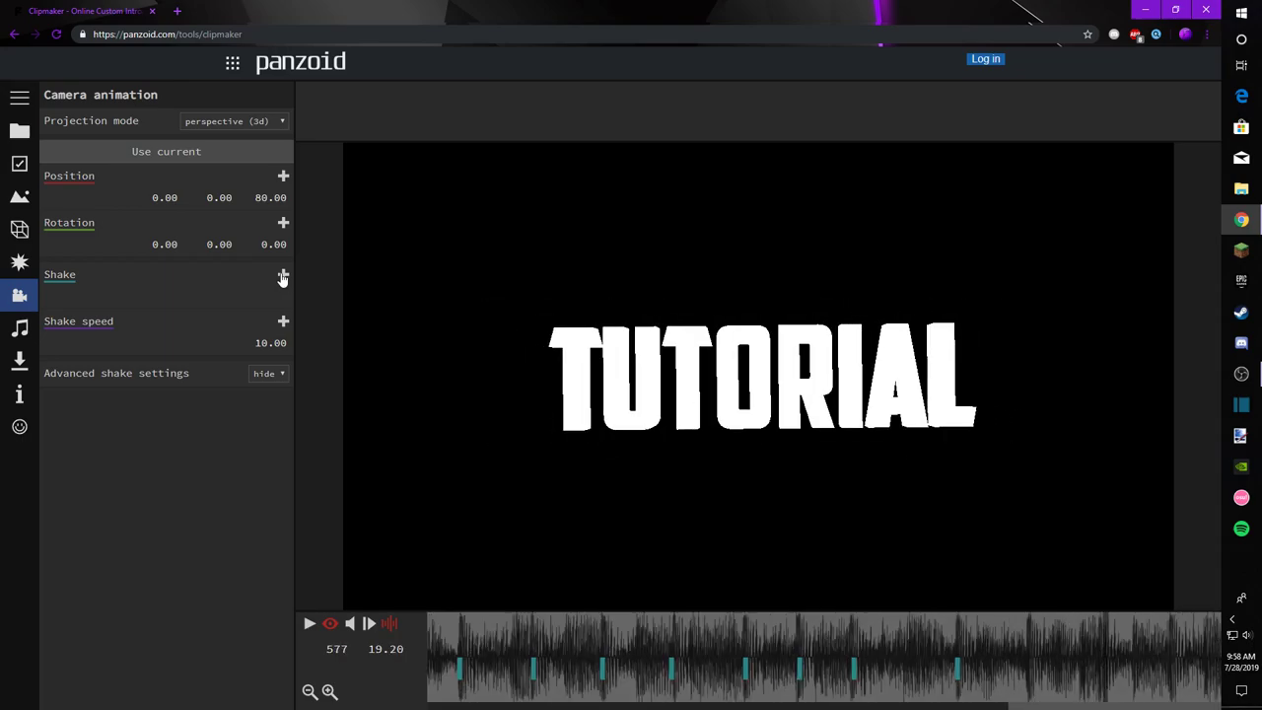
# Step: Add a camera shake keyframe with a value of 0 at 10.00 seconds, just before the first beat
pyautogui.moveTo(1053, 664); pyautogui.dragTo(35, 646)
pyautogui.moveTo(446, 634); pyautogui.dragTo(166, 636)
pyautogui.moveTo(511, 625); pyautogui.dragTo(669, 640)
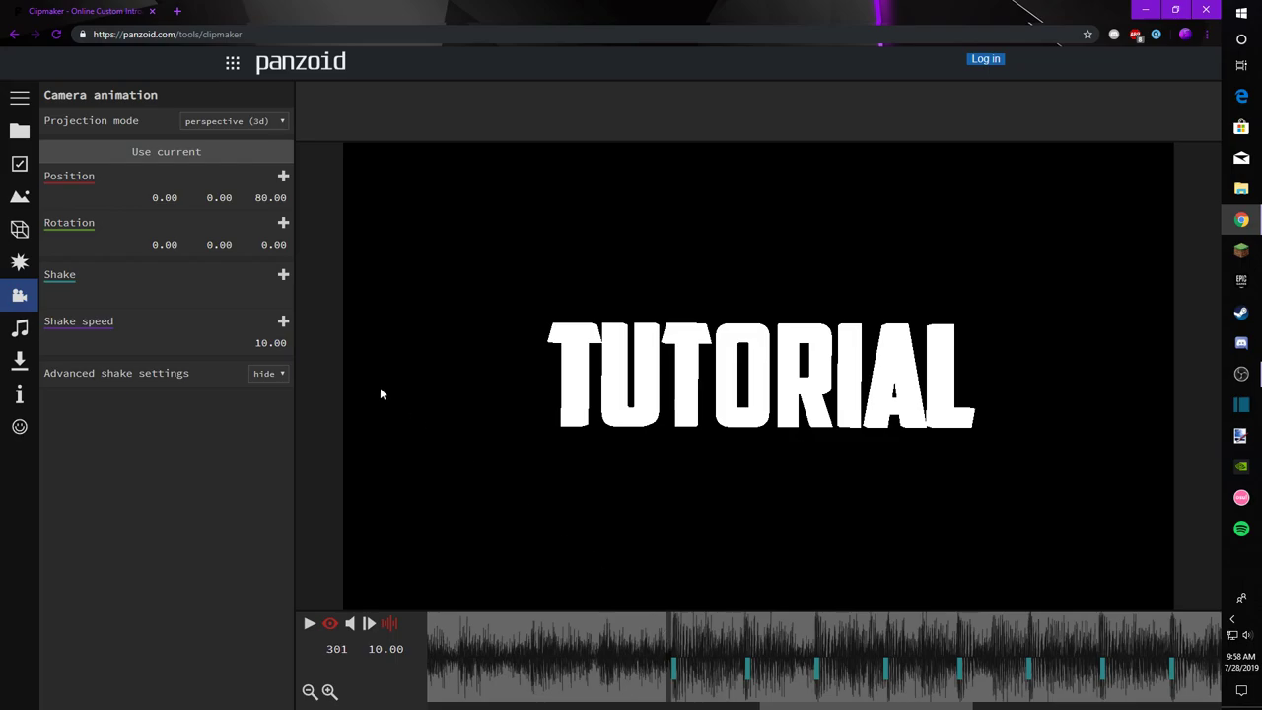
pyautogui.click(284, 275)
pyautogui.click(268, 287)
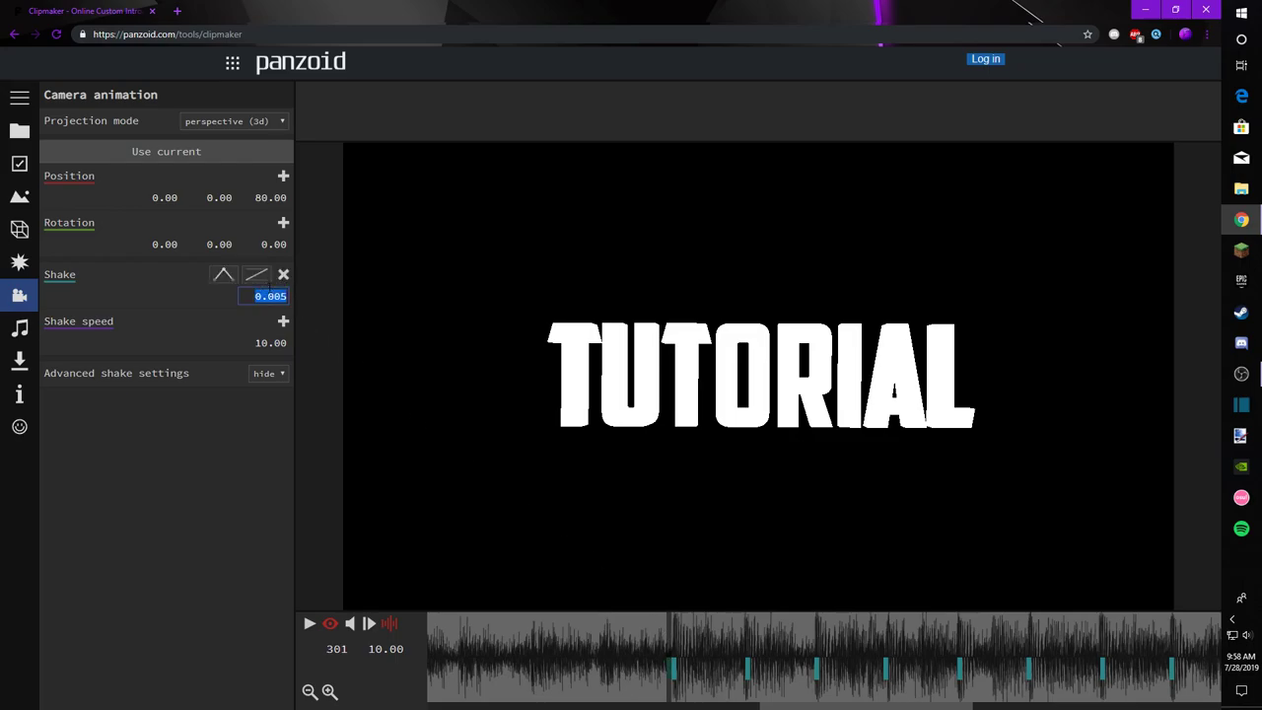
pyautogui.write('0')
pyautogui.press('Return')
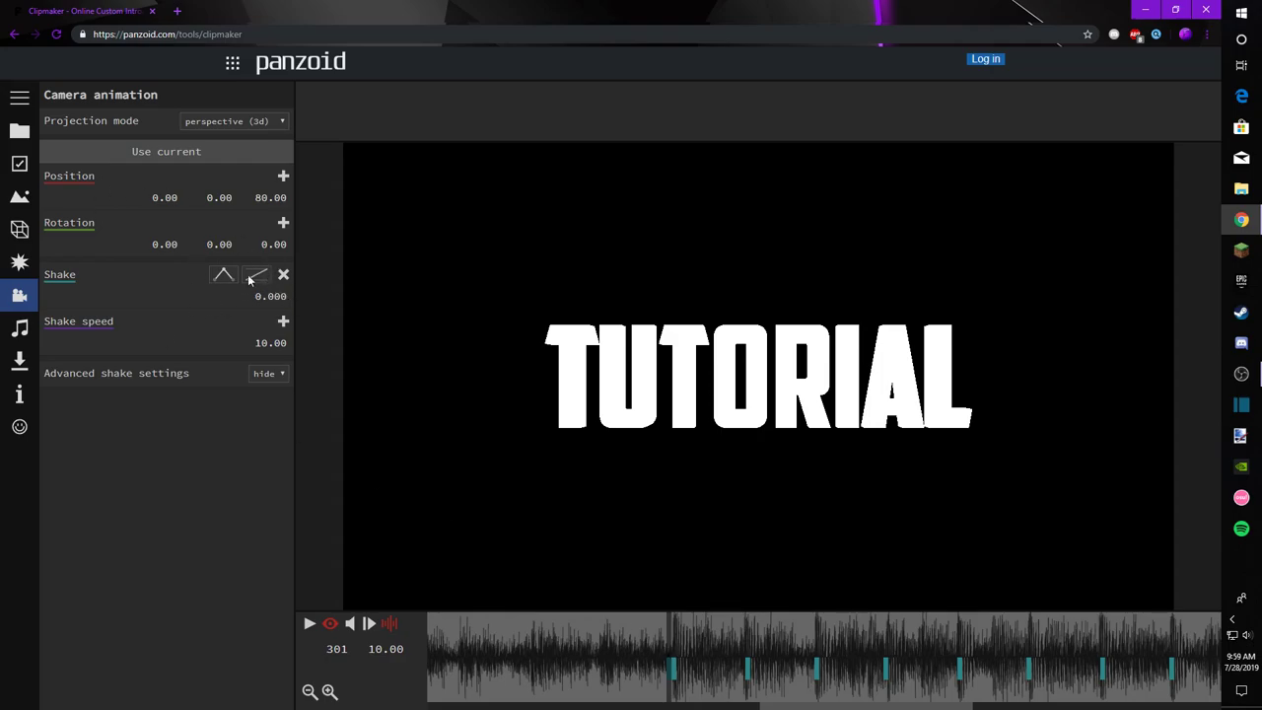
# Step: Copy the zero-shake keyframe to just before each of the remaining beat keyframes on the timeline
pyautogui.moveTo(775, 707); pyautogui.dragTo(810, 707)
pyautogui.moveTo(607, 670); pyautogui.dragTo(750, 675)
pyautogui.click(539, 663)
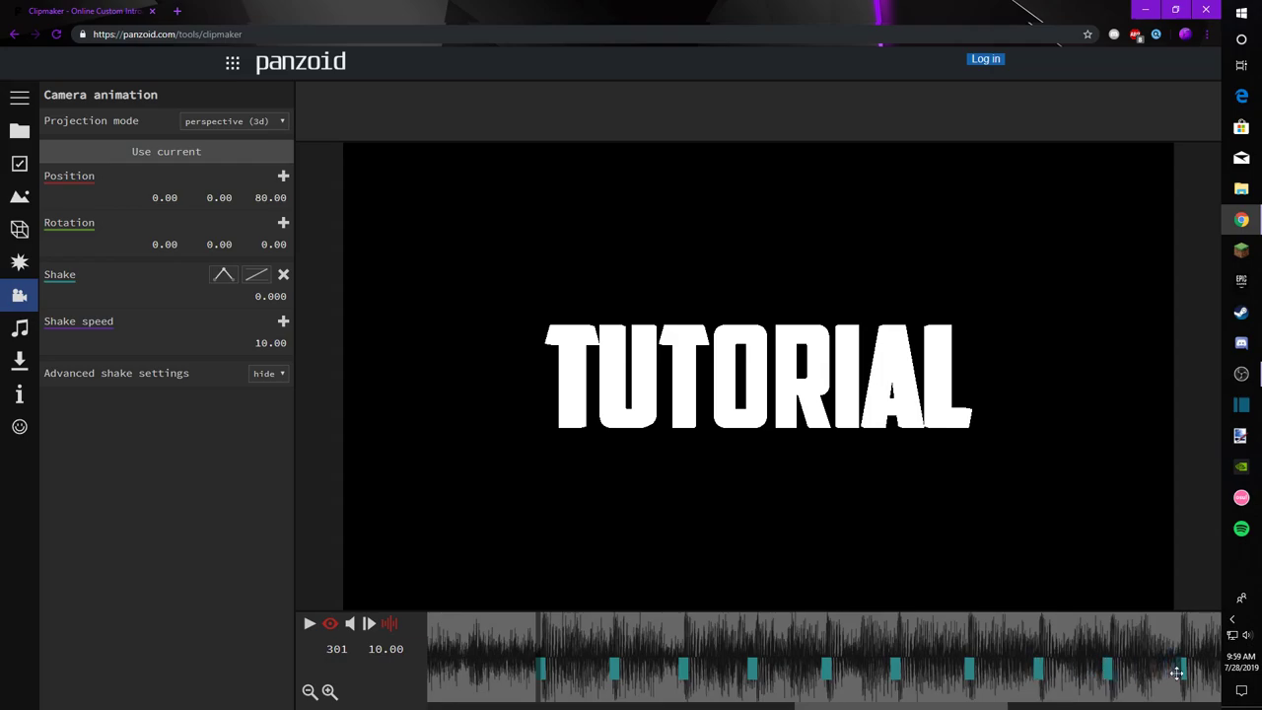
pyautogui.moveTo(1009, 706); pyautogui.dragTo(1154, 706)
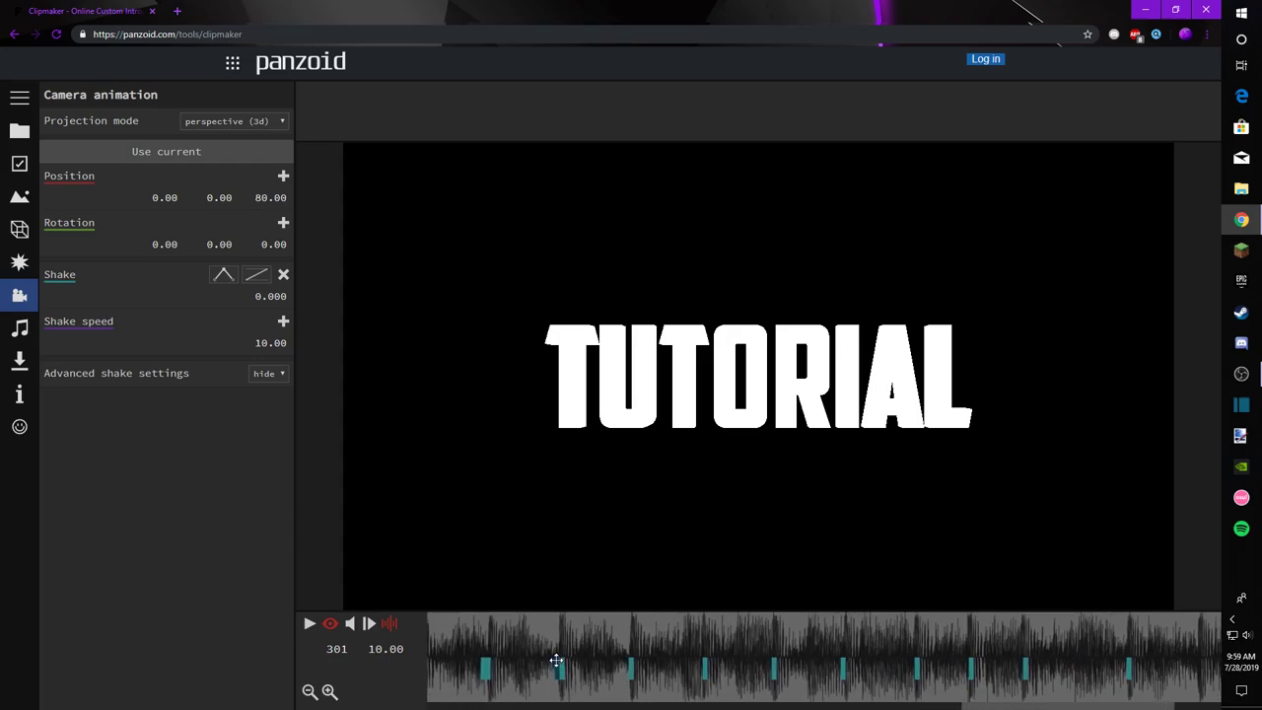
pyautogui.moveTo(624, 668); pyautogui.dragTo(690, 676)
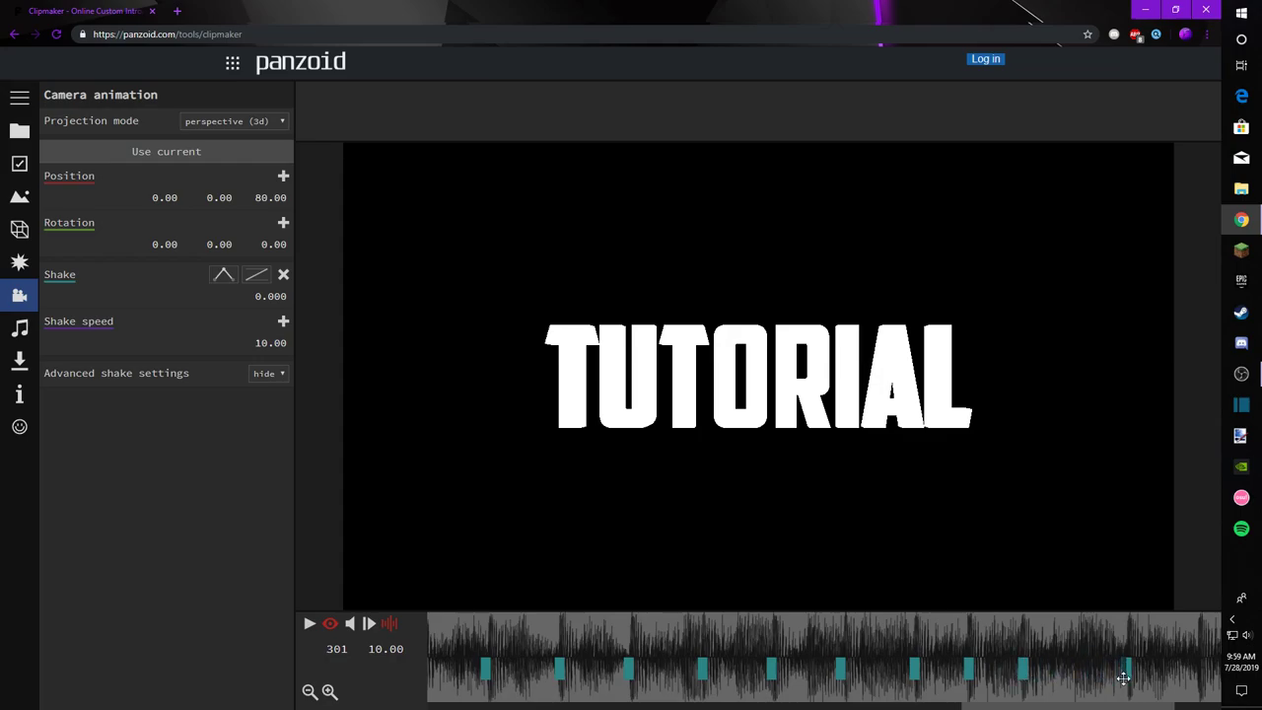
pyautogui.moveTo(1103, 706); pyautogui.dragTo(1175, 706)
# Step: Play back the intro to check the camera shake against the beats
pyautogui.moveTo(889, 631); pyautogui.dragTo(1041, 648)
pyautogui.moveTo(476, 659); pyautogui.dragTo(3, 653)
pyautogui.press('space')
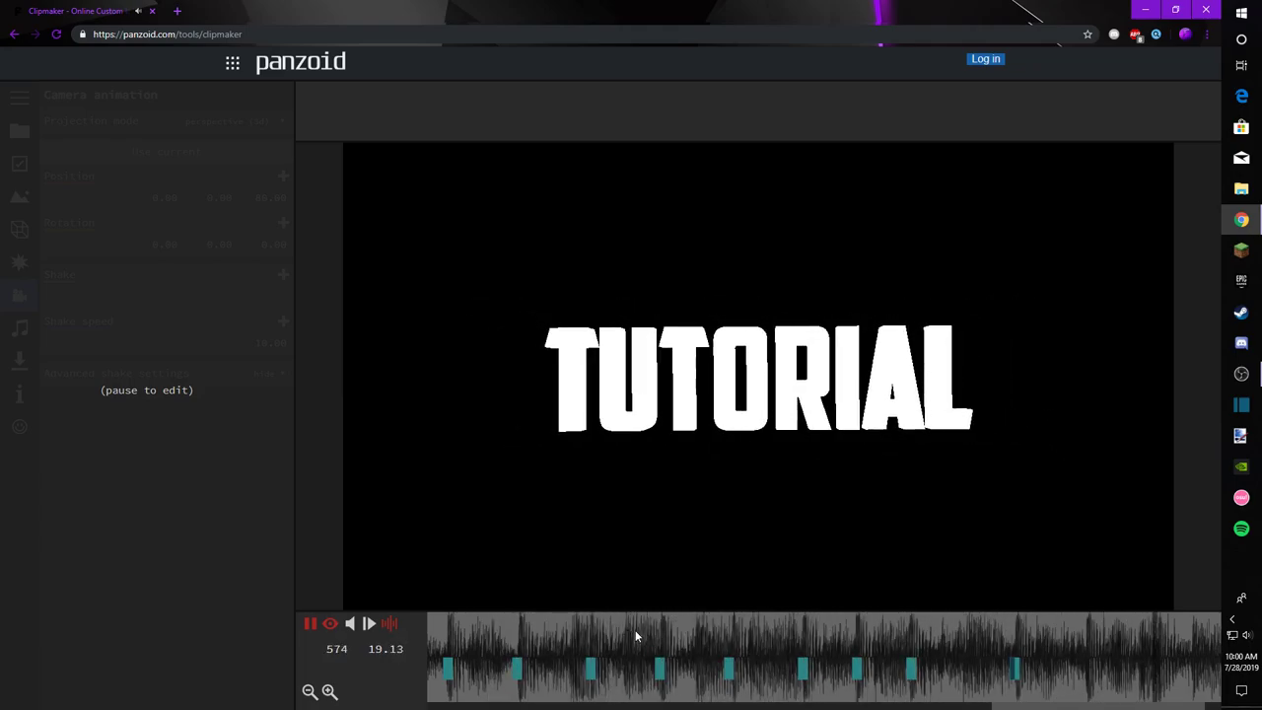
pyautogui.press('space')
# Step: Return to the first beat at 10.03 seconds and add a Shutter effect in radial mode
pyautogui.moveTo(742, 638); pyautogui.dragTo(211, 627)
pyautogui.moveTo(402, 627); pyautogui.dragTo(518, 638)
pyautogui.click(578, 642)
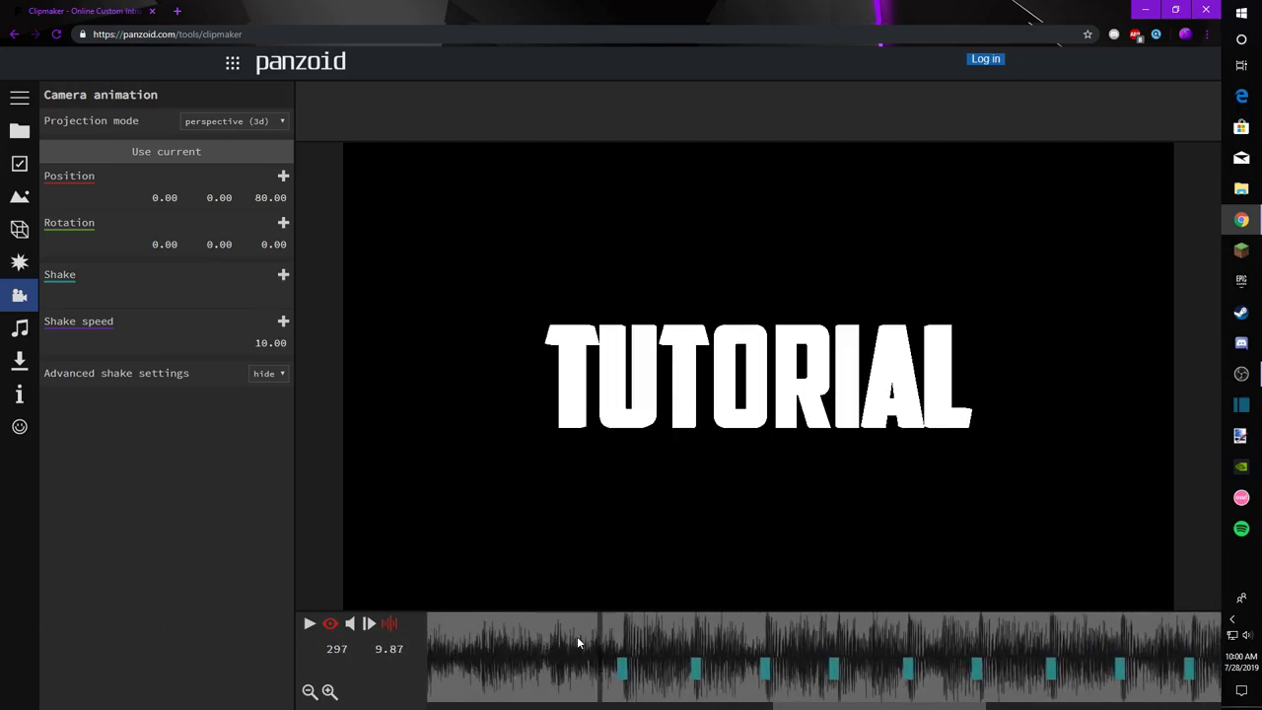
pyautogui.moveTo(580, 642); pyautogui.dragTo(622, 638)
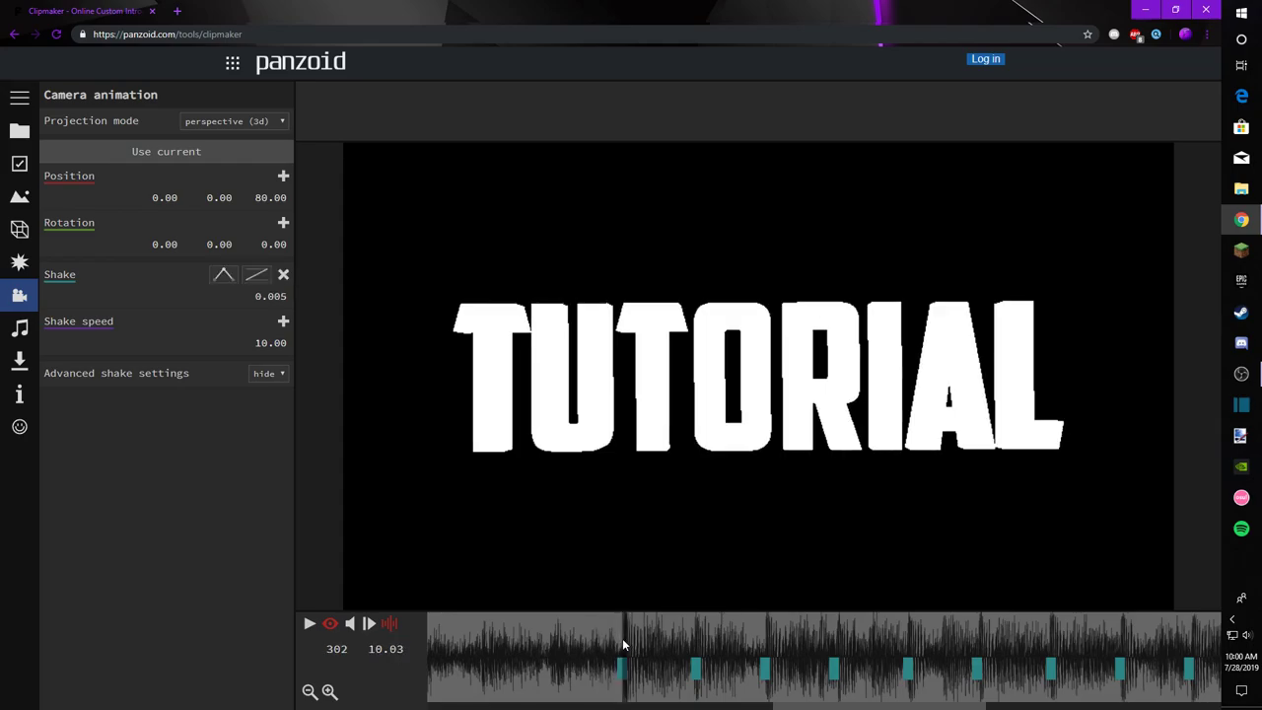
pyautogui.click(19, 262)
pyautogui.click(174, 93)
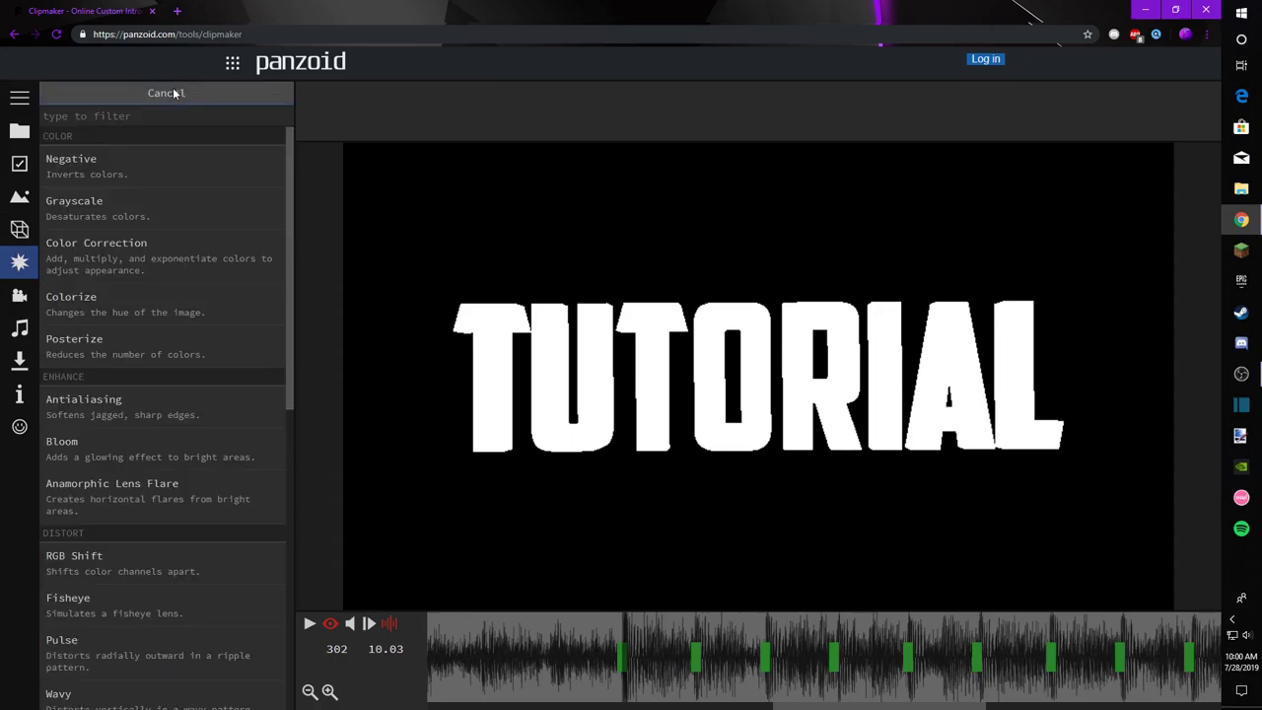
pyautogui.write('shutt')
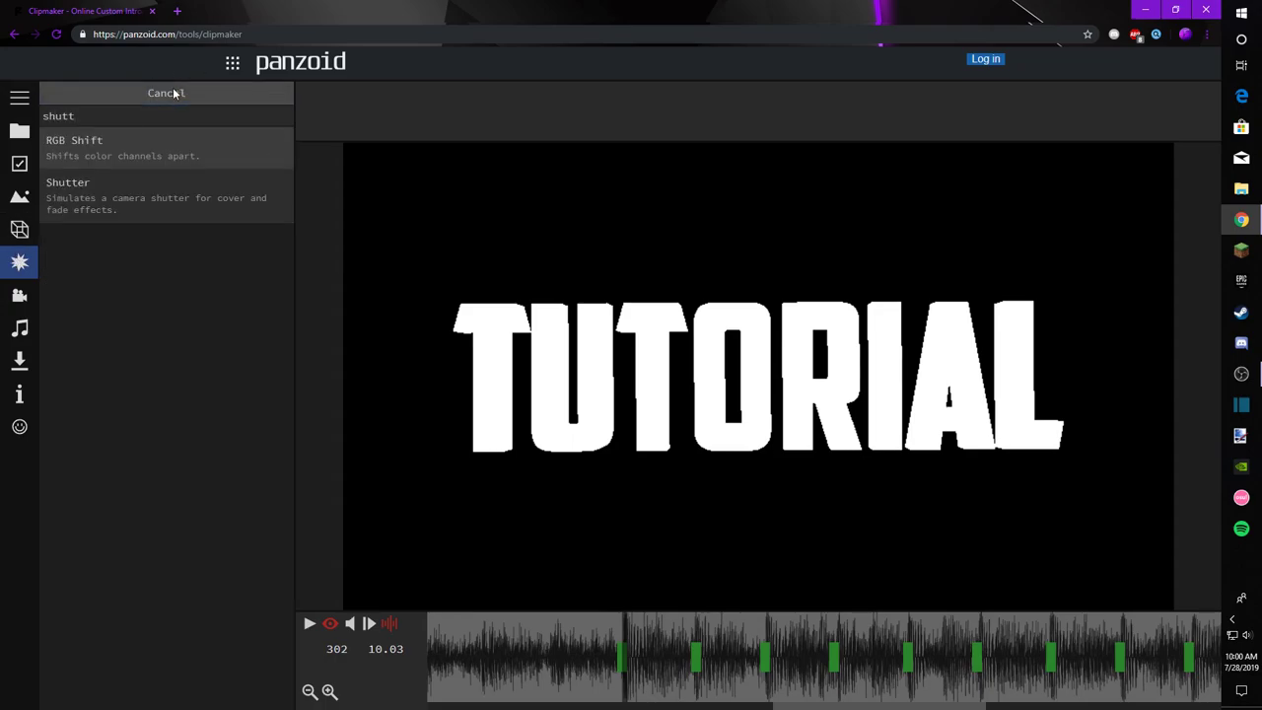
pyautogui.write('er')
pyautogui.click(259, 174)
pyautogui.click(247, 282)
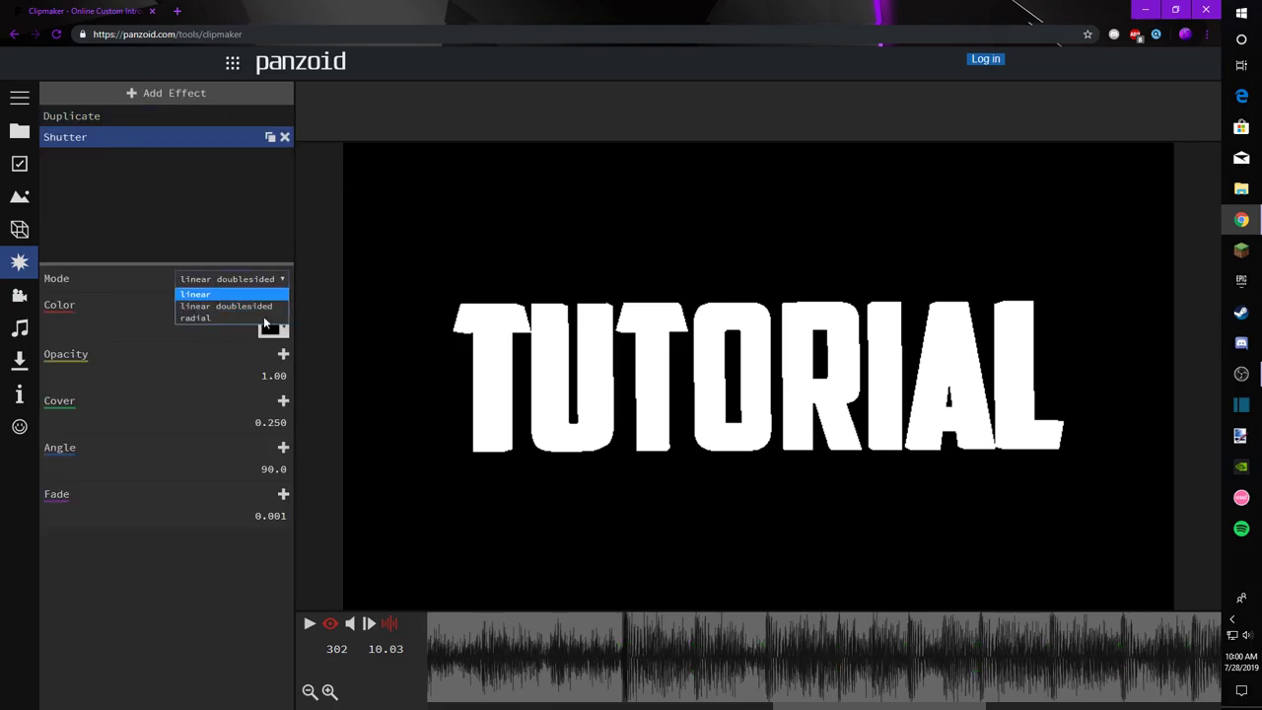
pyautogui.click(202, 320)
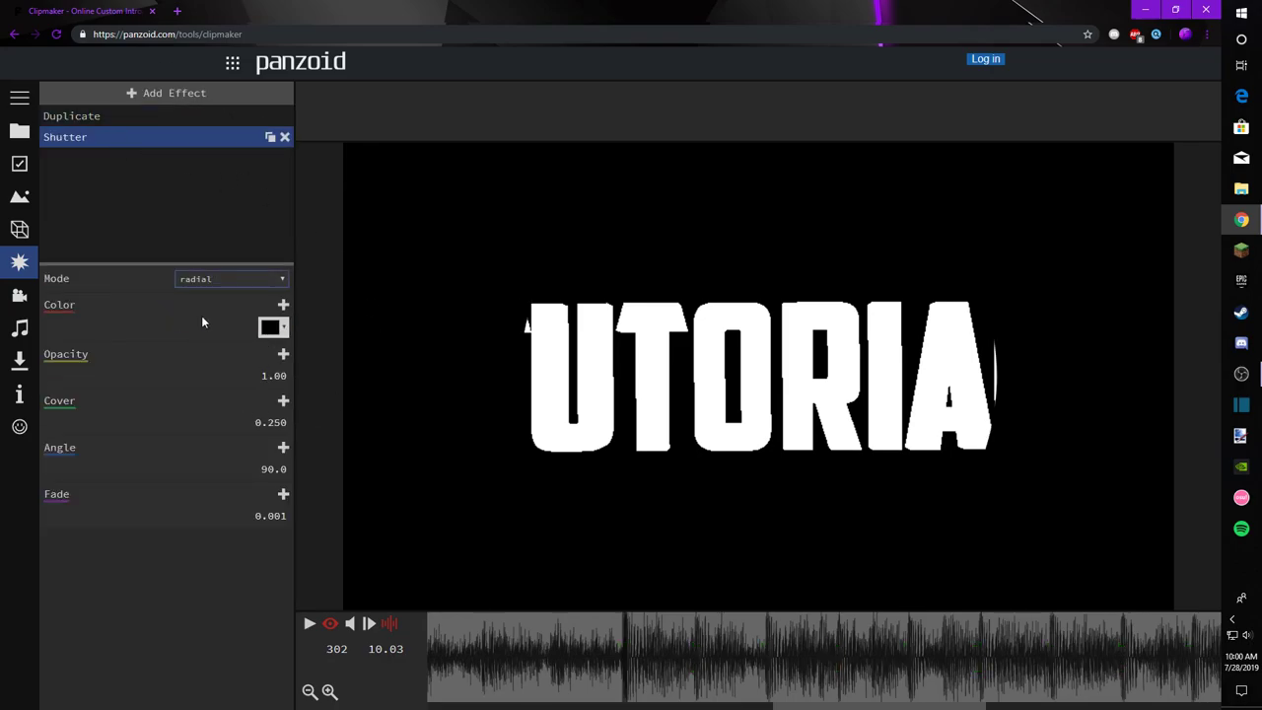
# Step: Change the Shutter effect's color to white
pyautogui.click(274, 329)
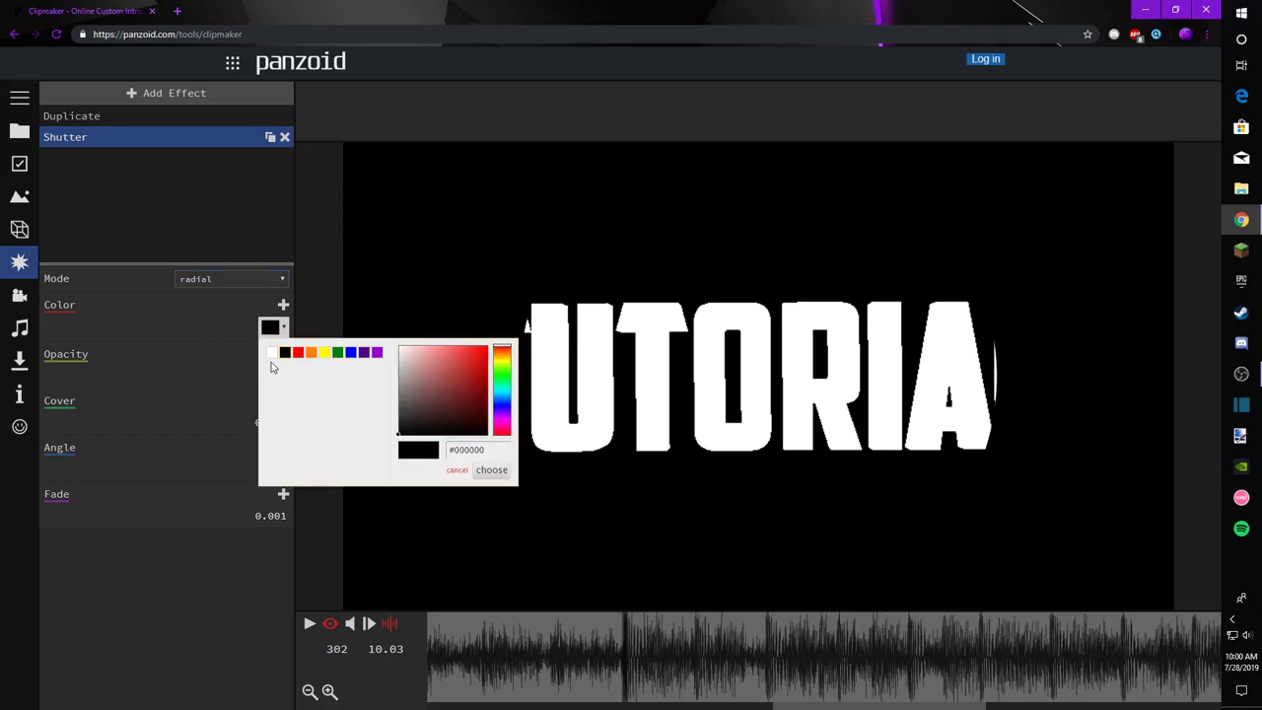
pyautogui.click(273, 355)
pyautogui.click(491, 471)
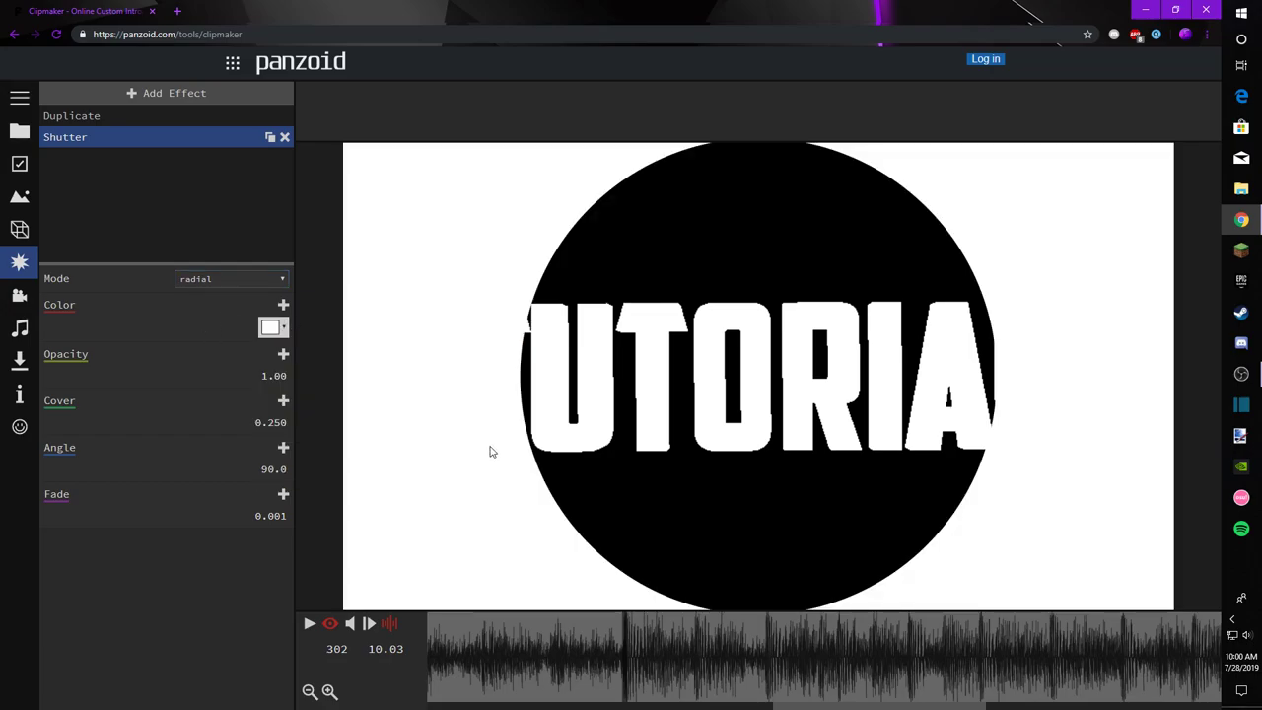
# Step: Set the Shutter's cover to 0.5 and add a cover keyframe with stepped easing at 10.03 seconds
pyautogui.click(262, 420)
pyautogui.write('.6')
pyautogui.press('Return')
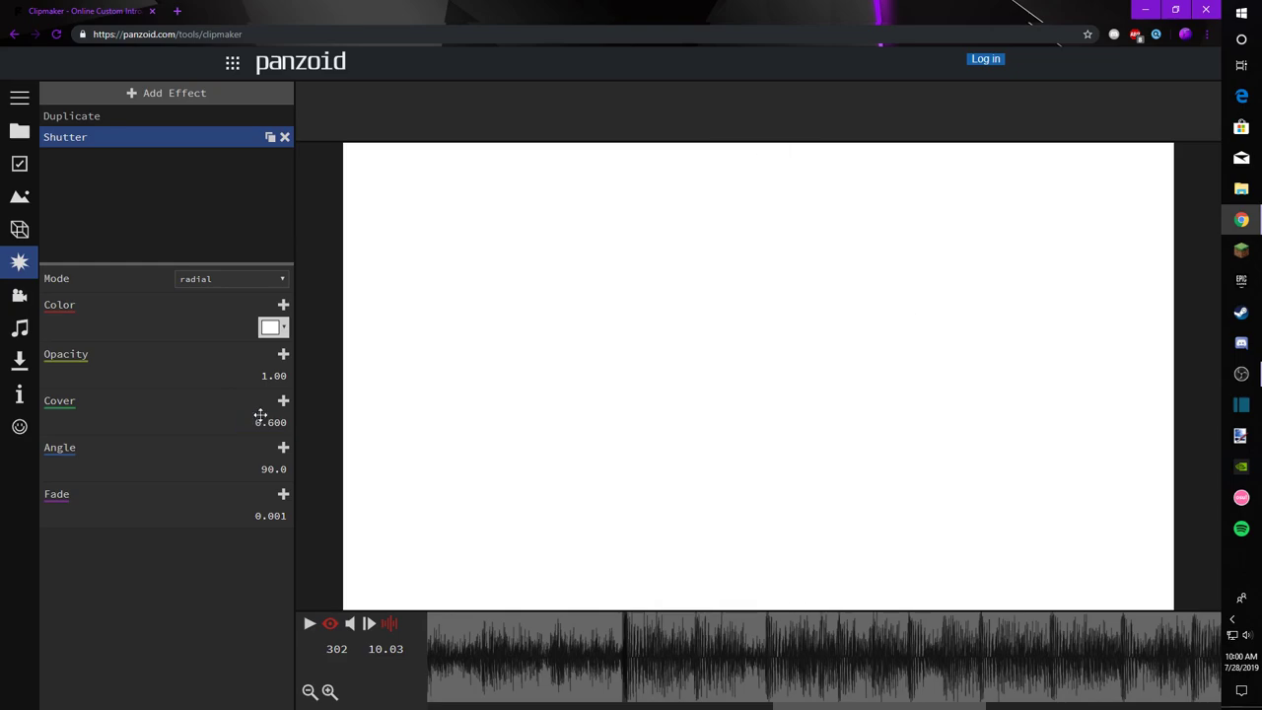
pyautogui.click(261, 420)
pyautogui.moveTo(585, 672); pyautogui.dragTo(528, 665)
pyautogui.moveTo(271, 422); pyautogui.dragTo(54, 423)
pyautogui.click(619, 635)
pyautogui.click(623, 635)
pyautogui.moveTo(268, 425); pyautogui.dragTo(506, 443)
pyautogui.click(283, 422)
pyautogui.click(283, 401)
pyautogui.click(256, 402)
pyautogui.click(315, 422)
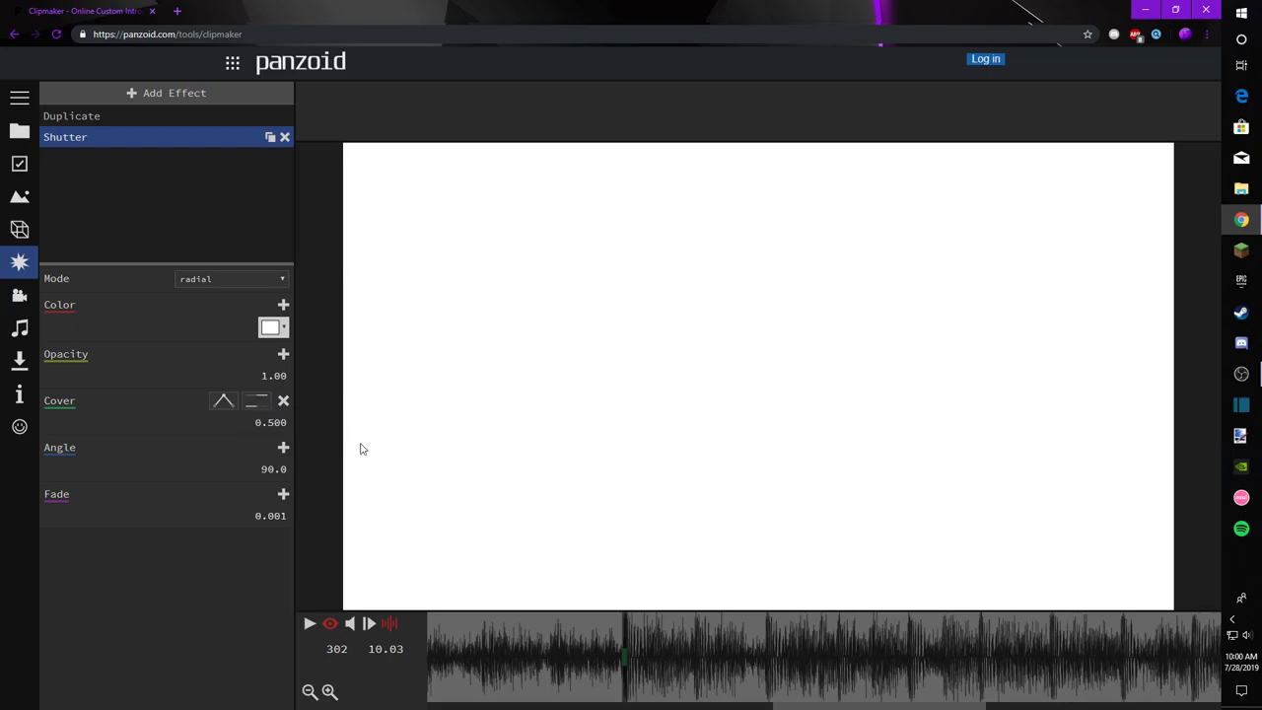
# Step: Add a Shutter cover keyframe of 0 with circular out easing at 10.60 seconds
pyautogui.click(660, 645)
pyautogui.click(710, 643)
pyautogui.click(282, 402)
pyautogui.click(259, 402)
pyautogui.scroll(-5, 340, 526)
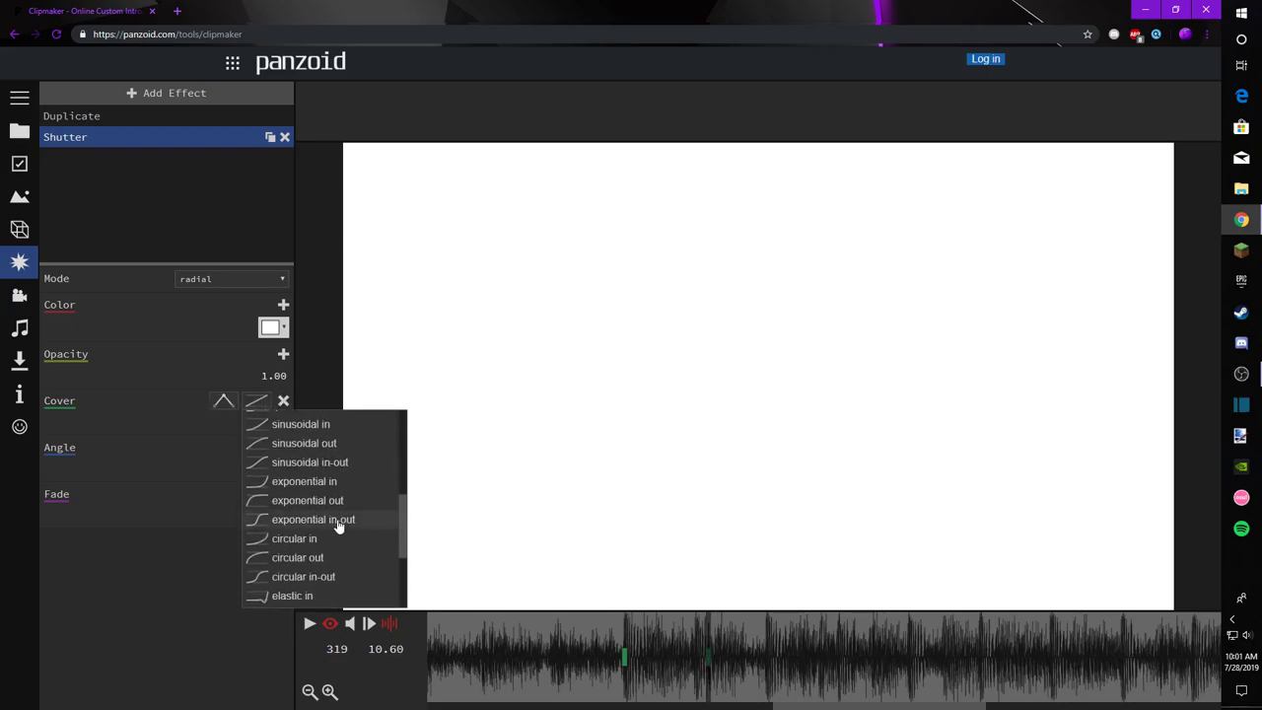
pyautogui.moveTo(315, 558); pyautogui.dragTo(259, 560)
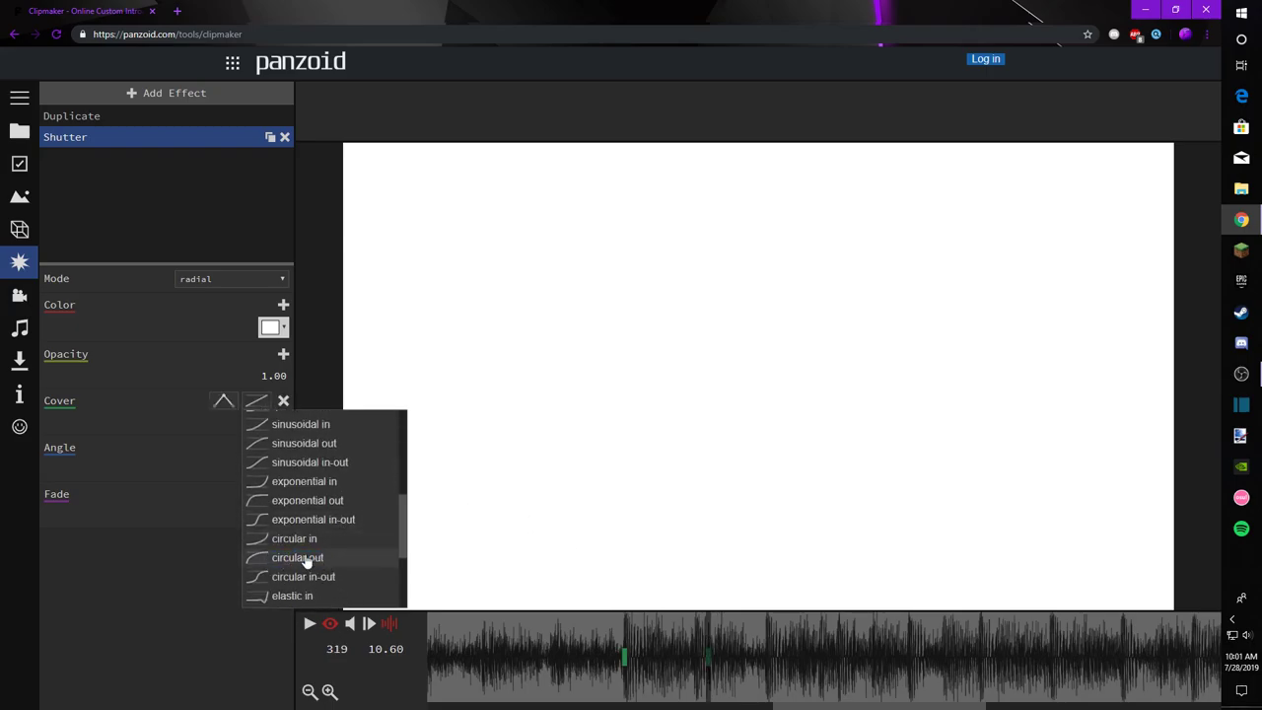
pyautogui.click(312, 558)
pyautogui.click(267, 428)
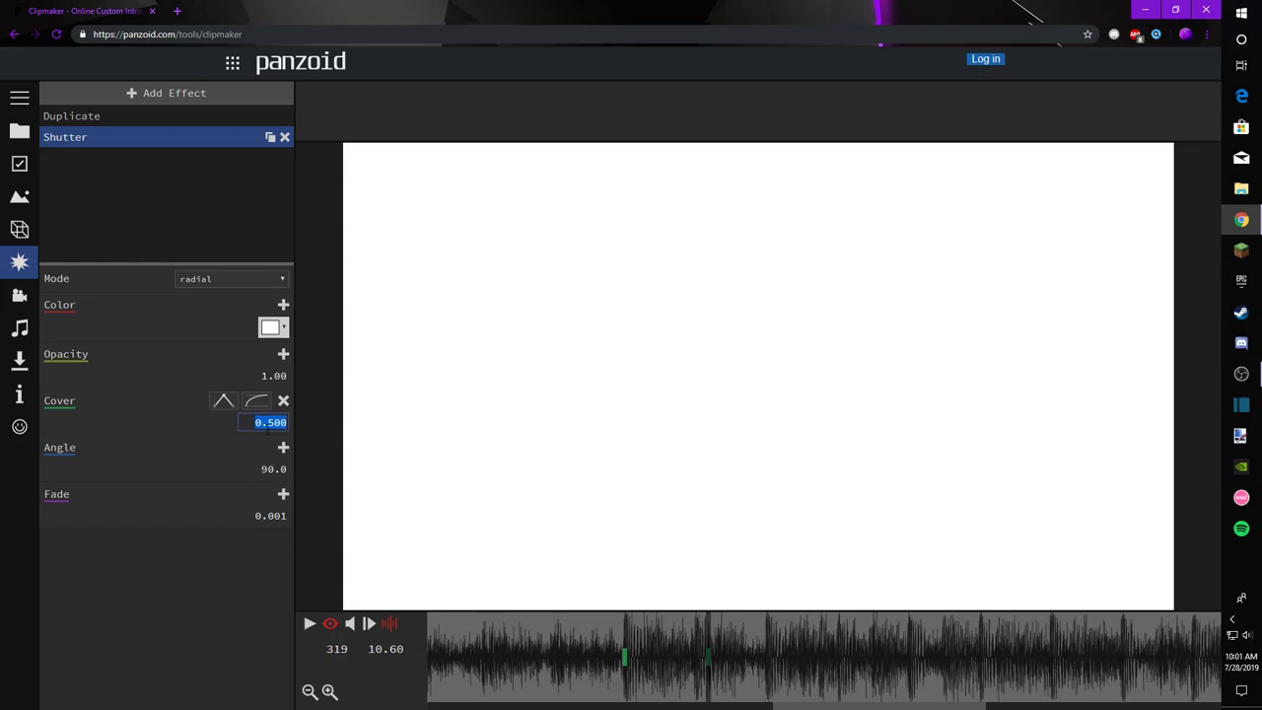
pyautogui.write('0')
pyautogui.press('Return')
# Step: Preview the shutter reveal and shift its ending cover keyframe slightly earlier in small increments
pyautogui.click(530, 641)
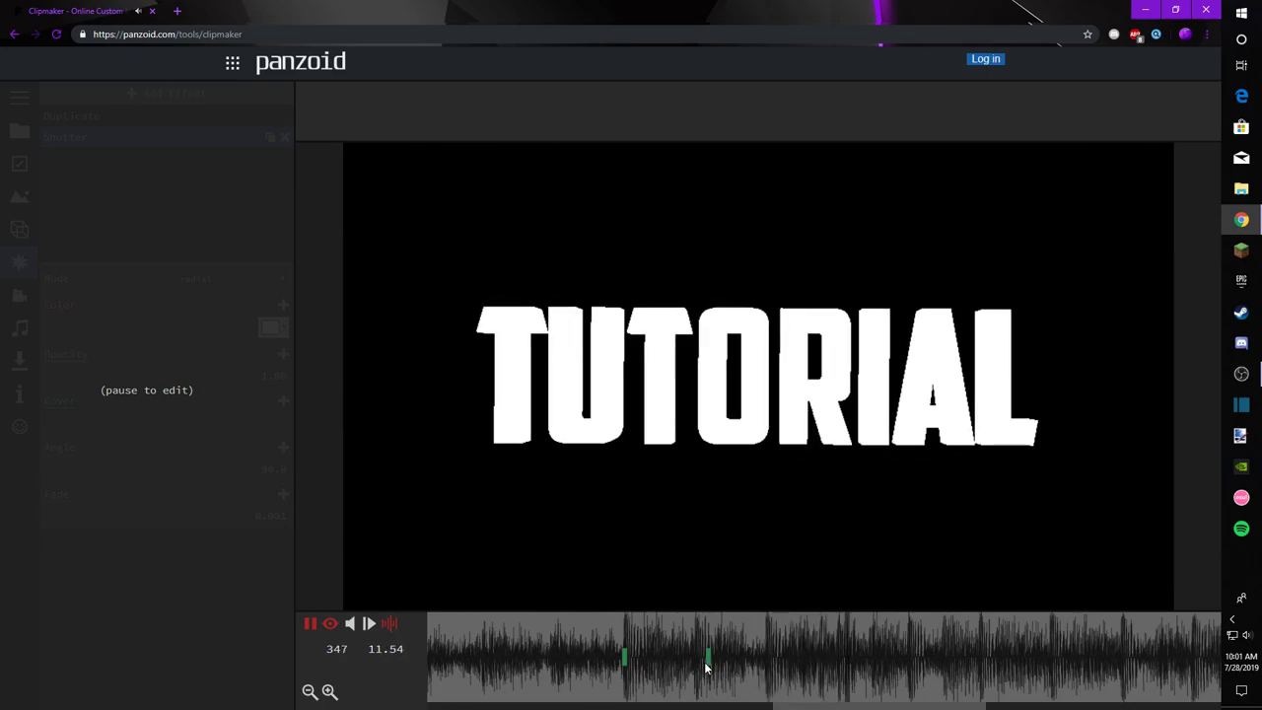
pyautogui.press('space')
pyautogui.moveTo(572, 641); pyautogui.dragTo(602, 631)
pyautogui.press('space')
pyautogui.press('space')
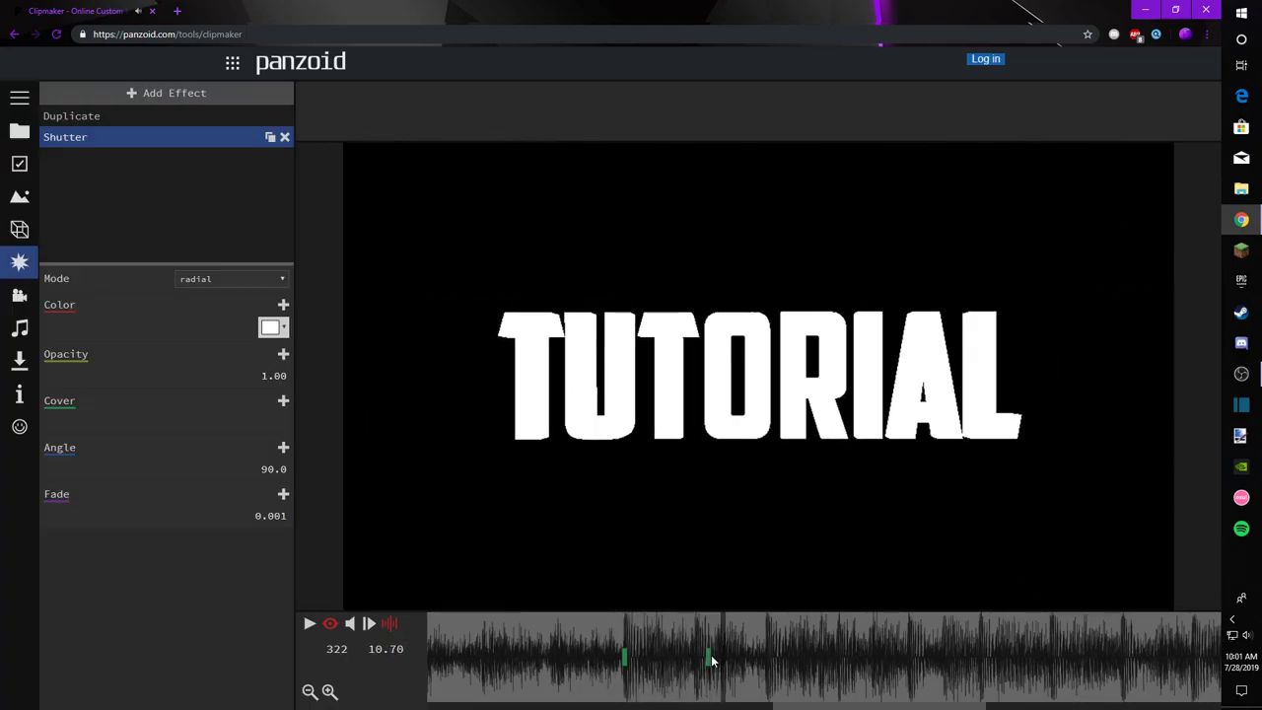
pyautogui.click(585, 641)
pyautogui.press('space')
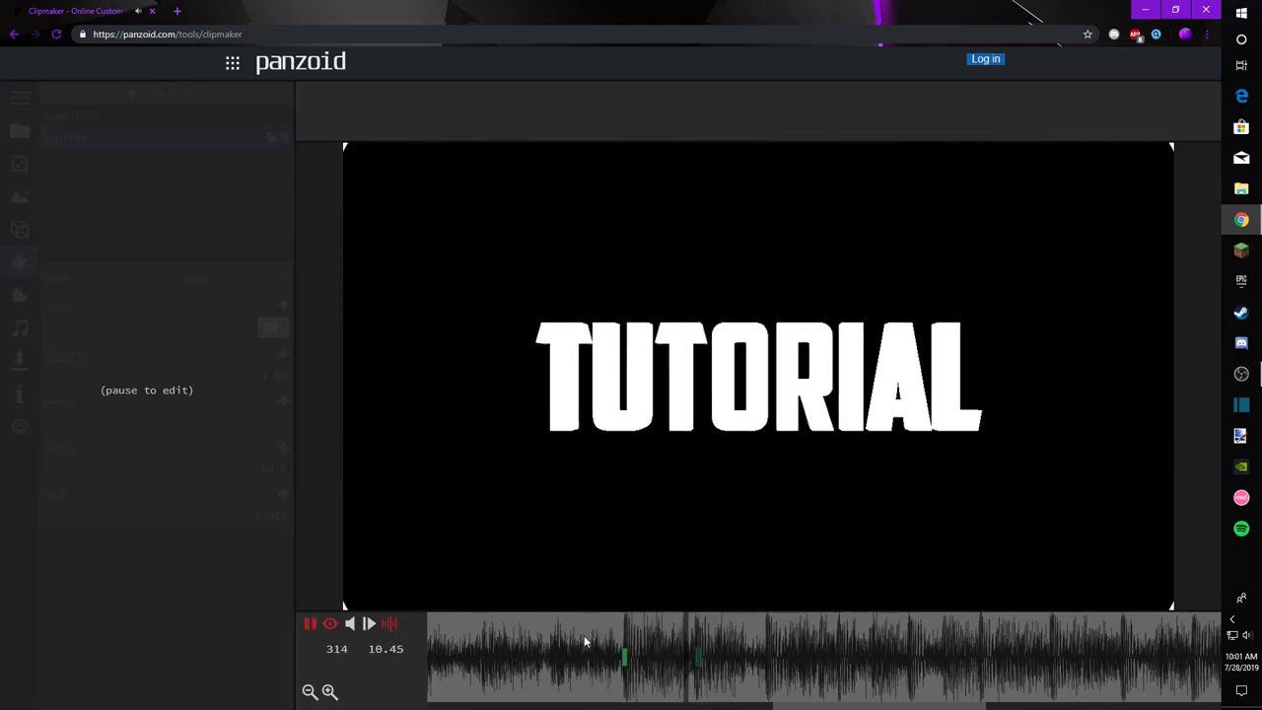
pyautogui.press('space')
pyautogui.click(605, 621)
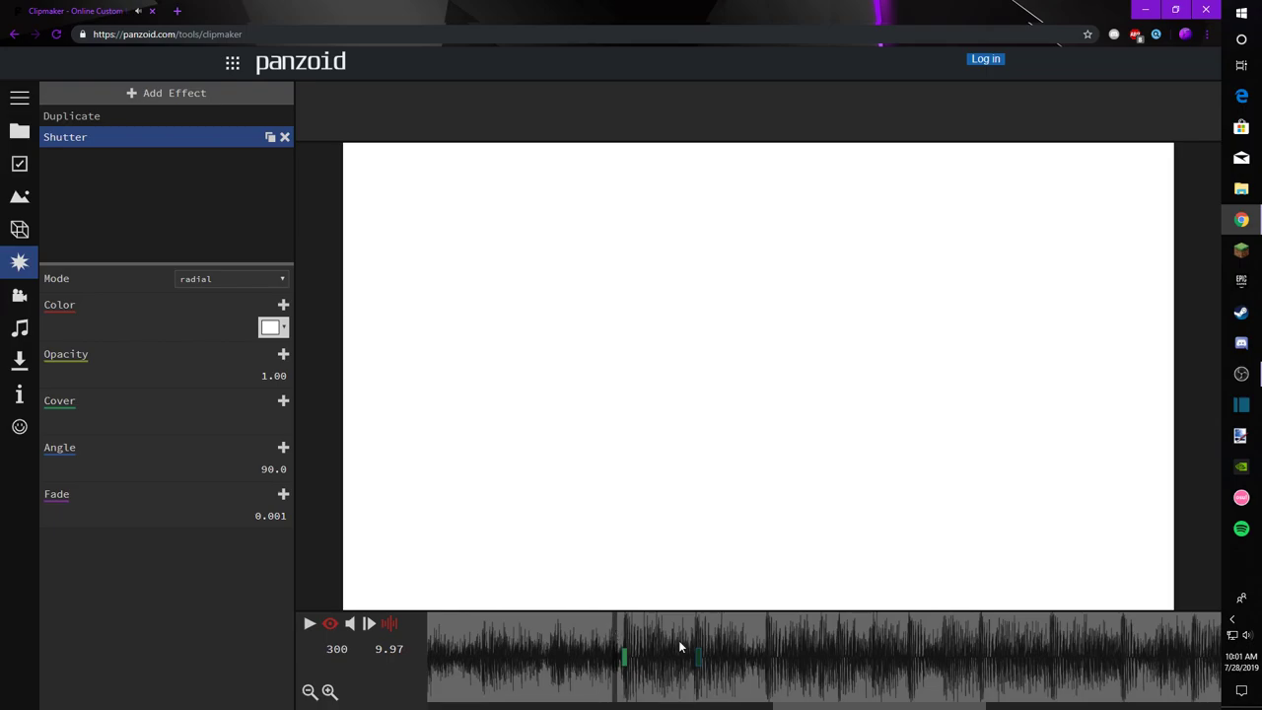
pyautogui.press('space')
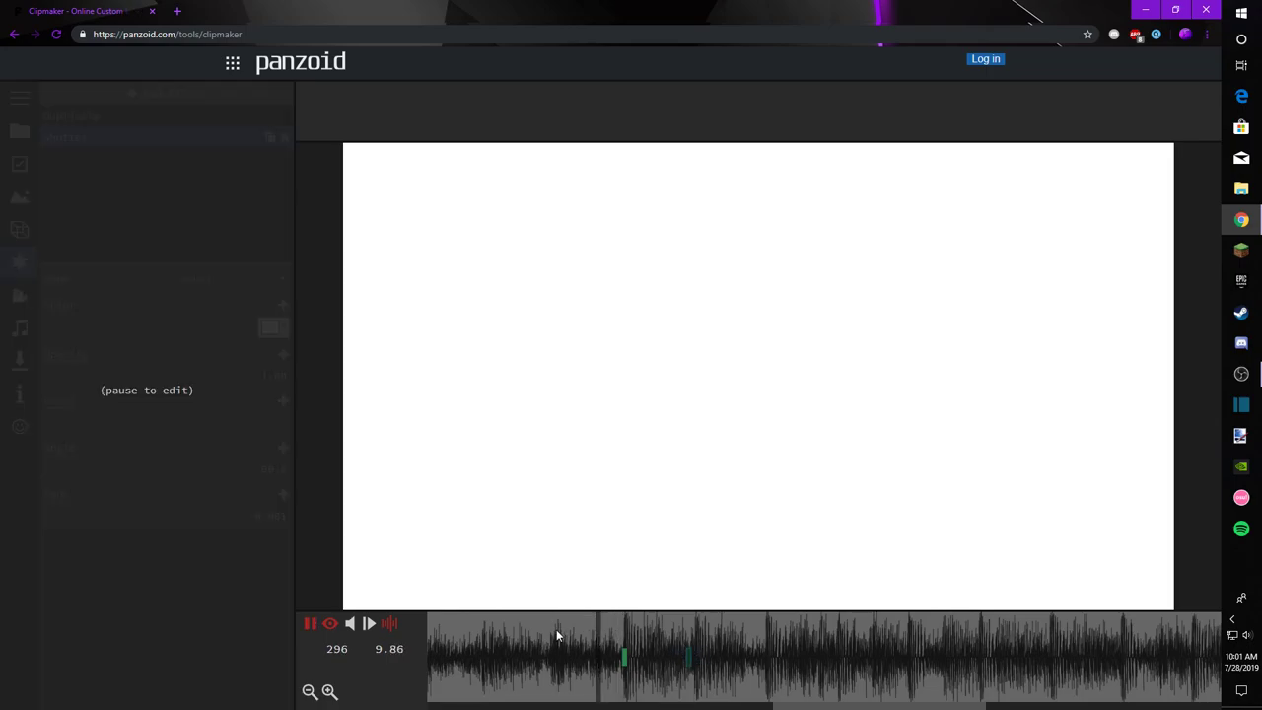
pyautogui.press('space')
# Step: Return to 10.03 seconds, duplicate the Shutter effect and set the copy's color to black
pyautogui.click(619, 628)
pyautogui.click(624, 628)
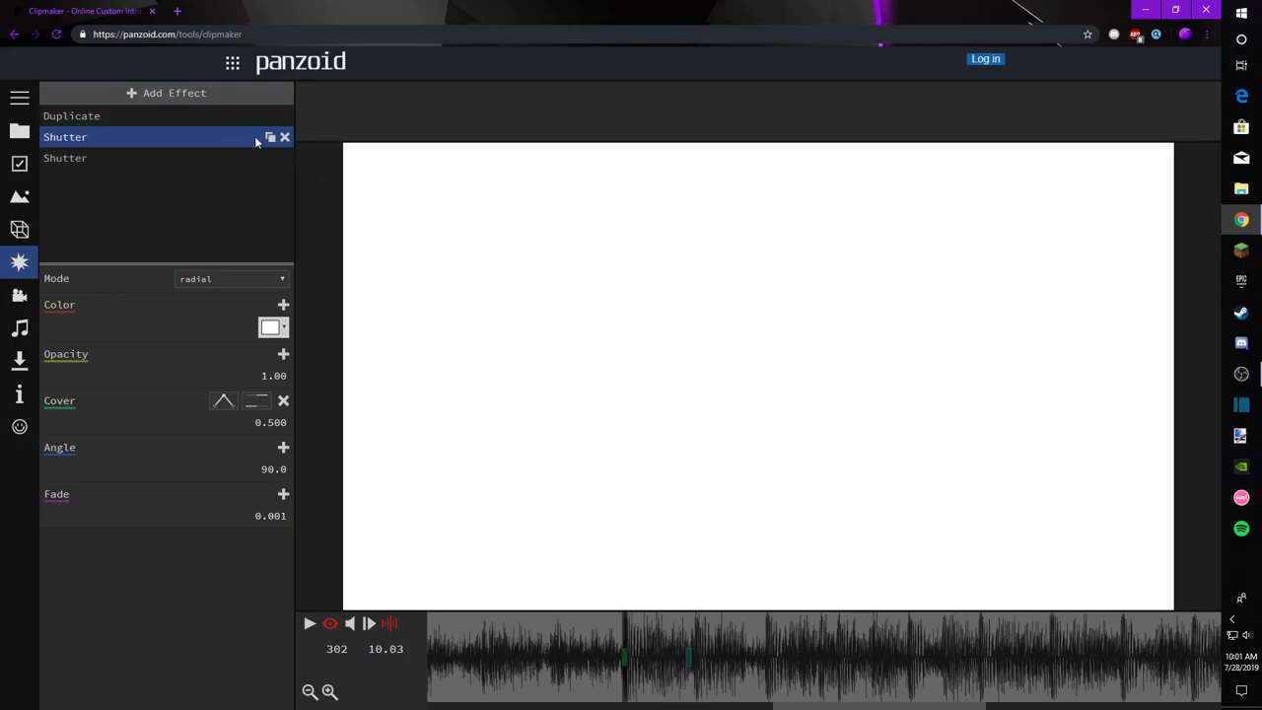
pyautogui.click(149, 158)
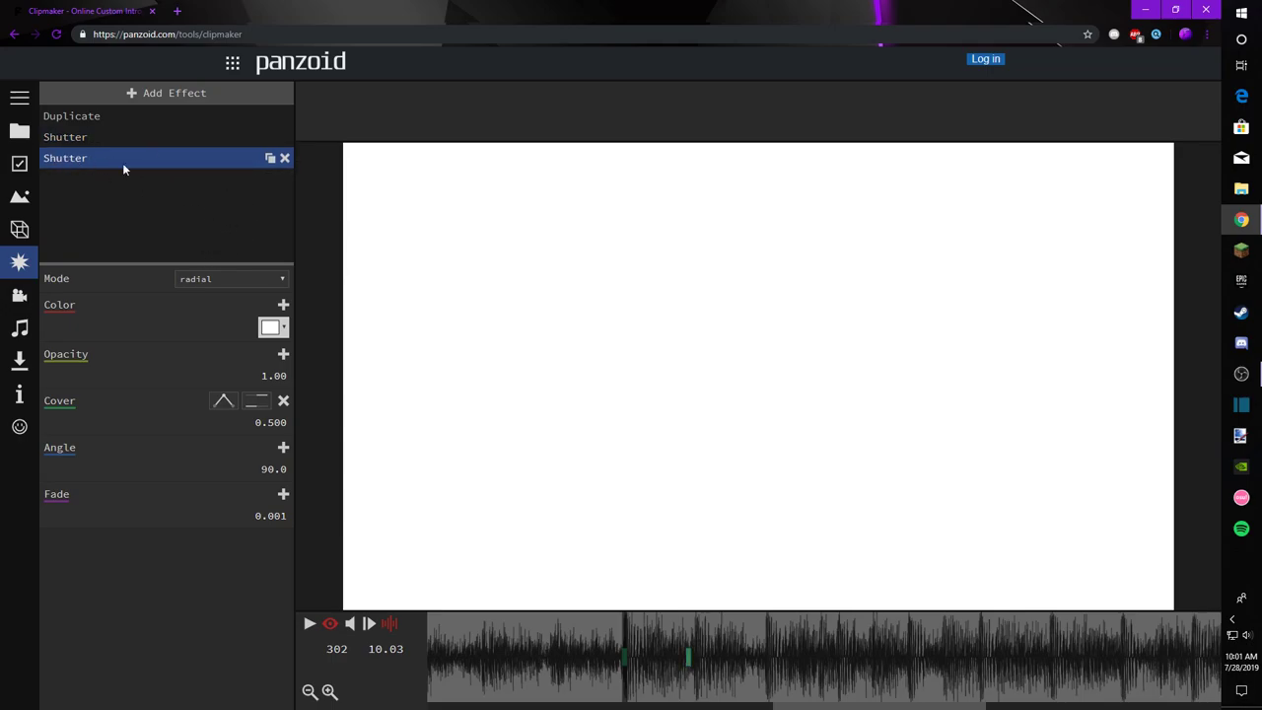
pyautogui.click(272, 328)
pyautogui.click(285, 355)
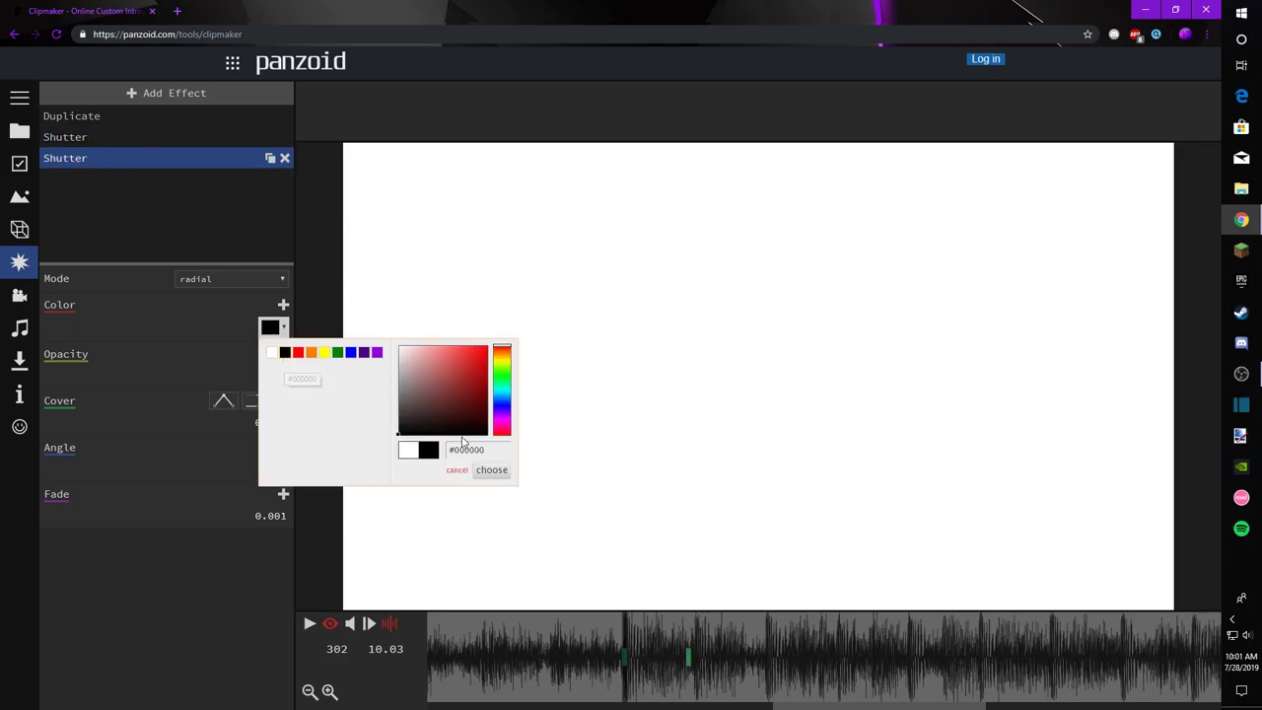
pyautogui.click(491, 470)
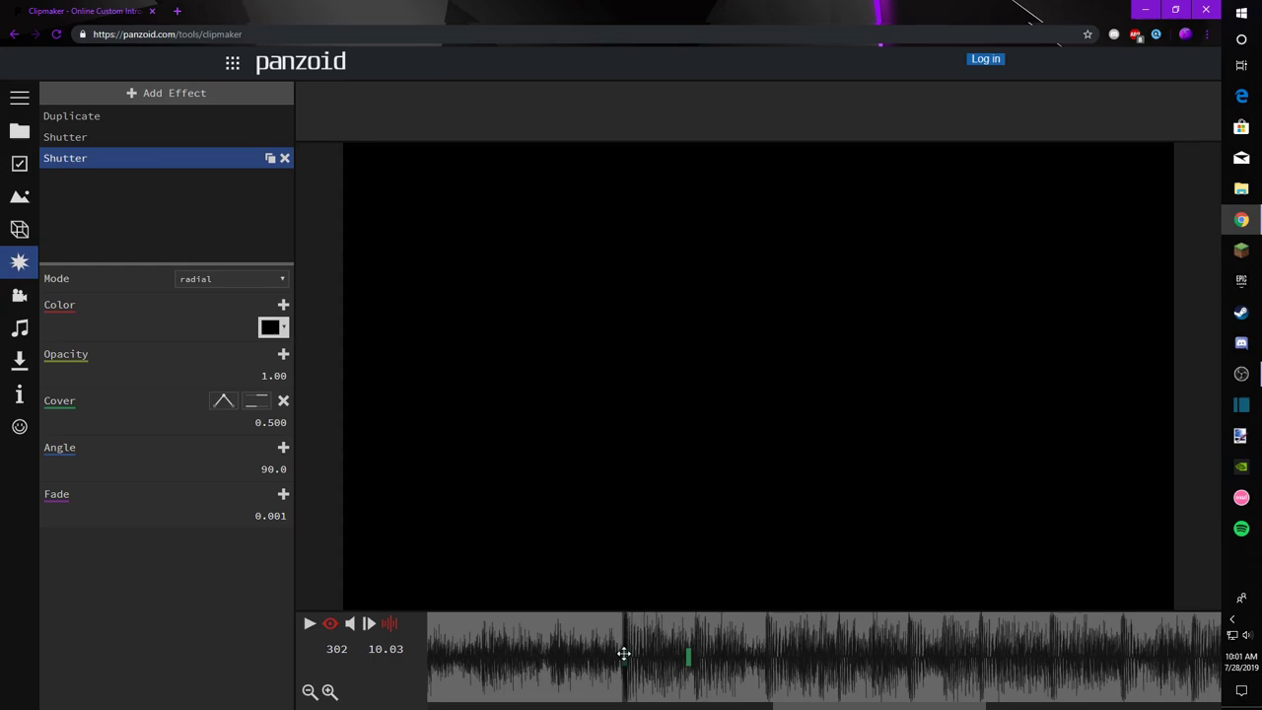
# Step: Shift the black Shutter's cover keyframes slightly earlier than the white one's and preview the transition
pyautogui.moveTo(624, 654); pyautogui.dragTo(681, 659)
pyautogui.click(569, 632)
pyautogui.press('space')
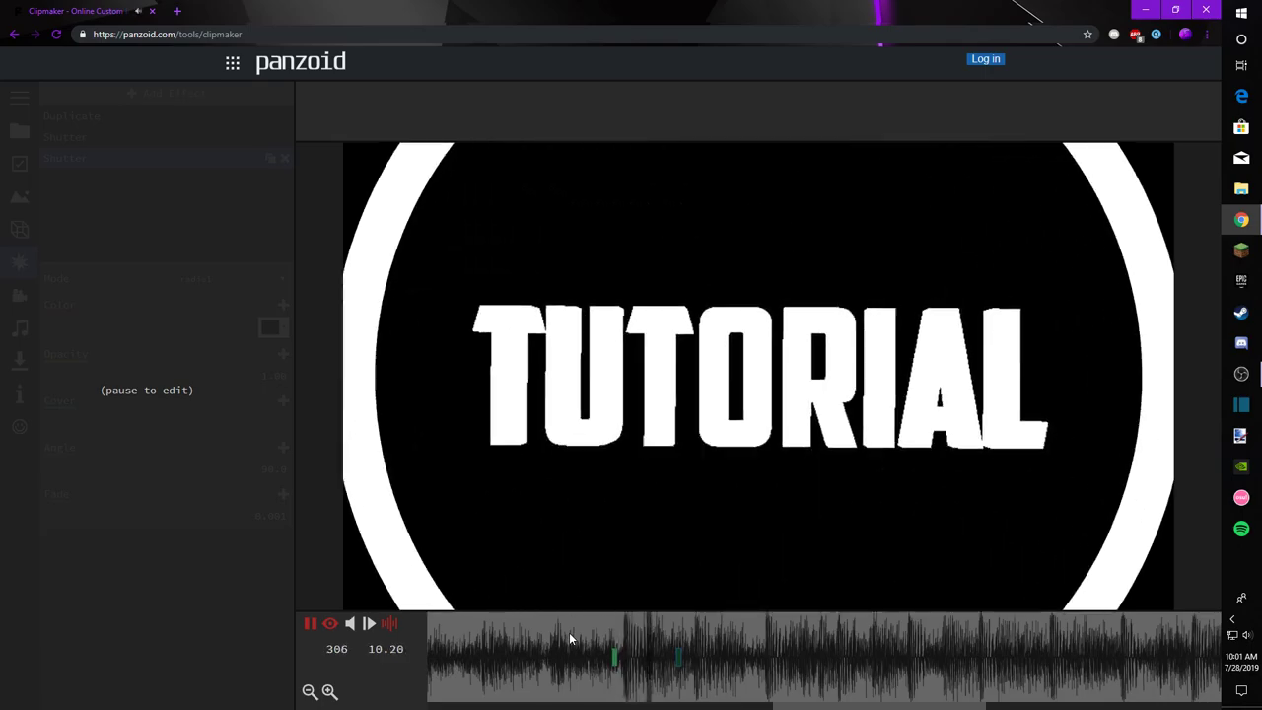
pyautogui.press('space')
# Step: Try the black Shutter's ending cover keyframe slightly earlier and preview the radial reveal
pyautogui.click(614, 631)
pyautogui.moveTo(613, 629); pyautogui.dragTo(677, 653)
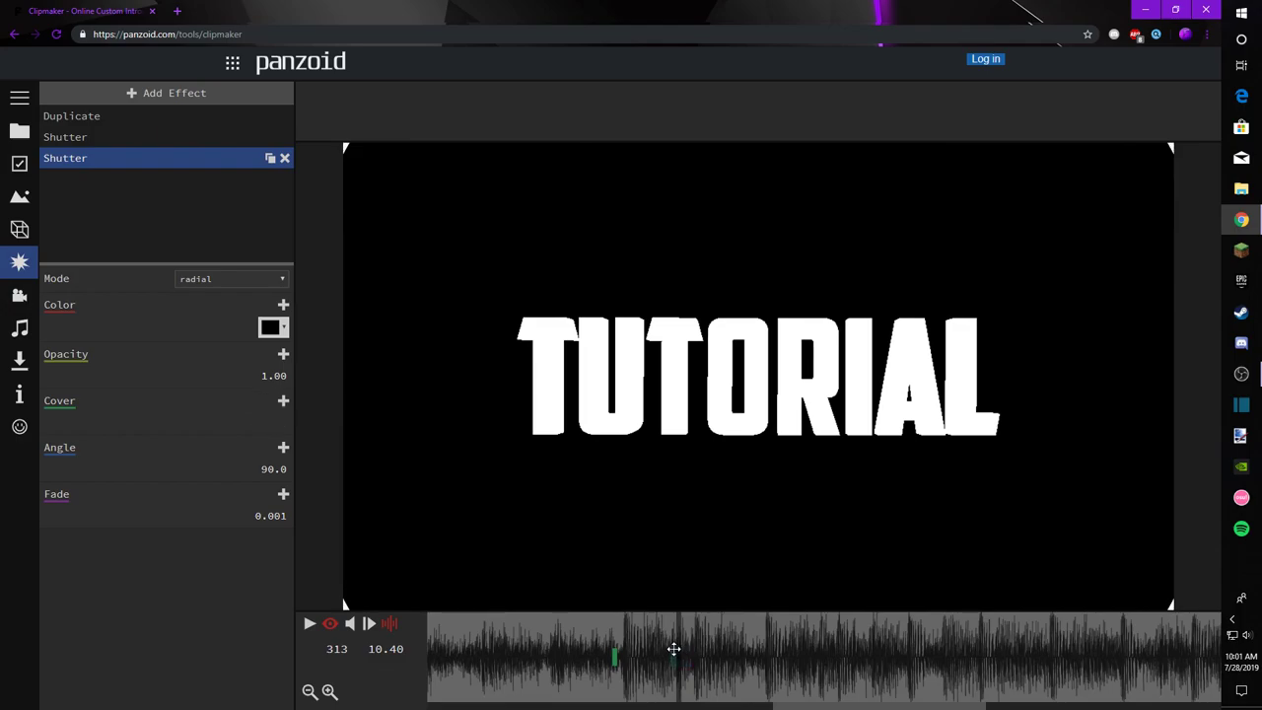
pyautogui.click(532, 632)
pyautogui.press('space')
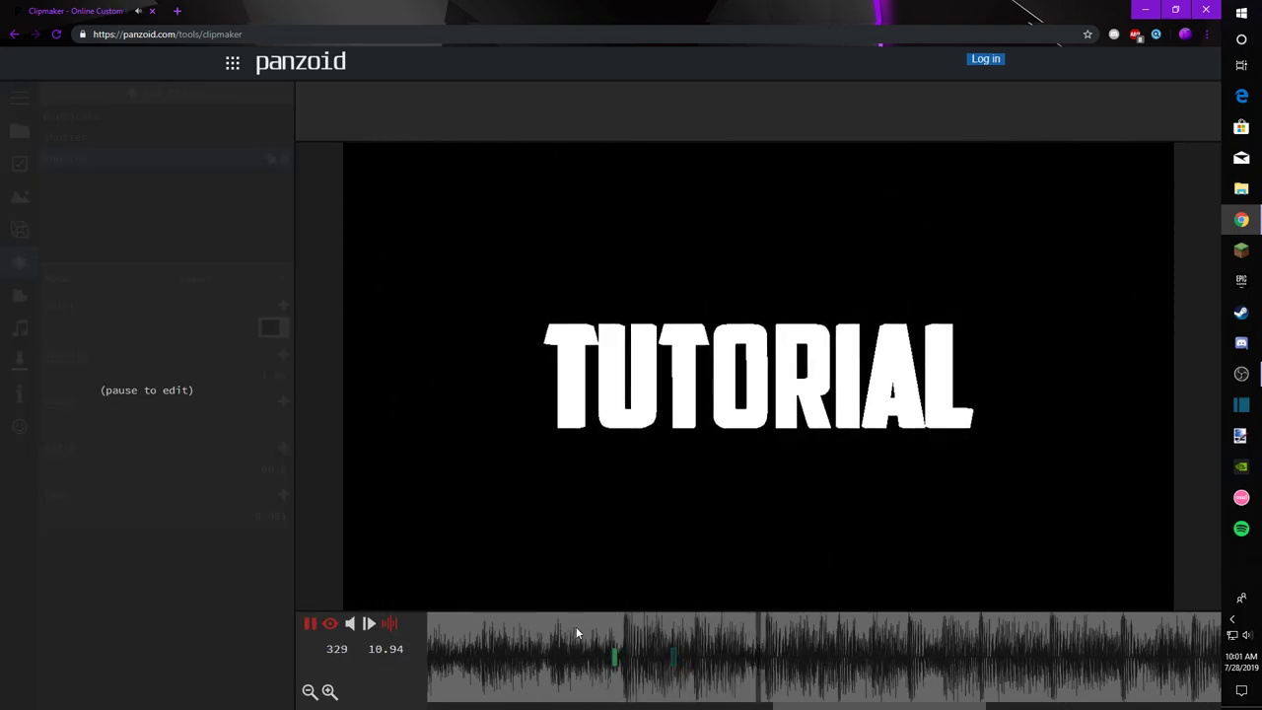
pyautogui.press('space')
pyautogui.click(578, 637)
pyautogui.press('space')
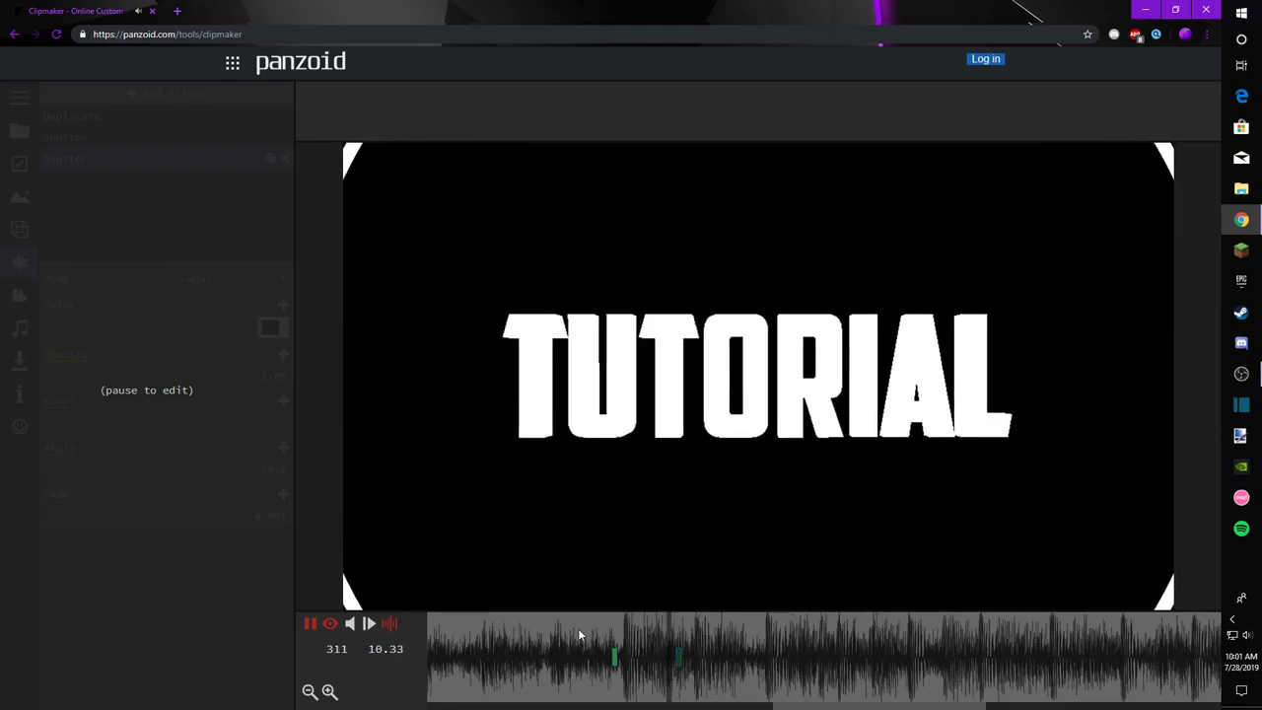
# Step: Try the black Shutter's starting cover keyframe slightly earlier, put it back and replay the reveal
pyautogui.press('space')
pyautogui.click(578, 645)
pyautogui.press('space')
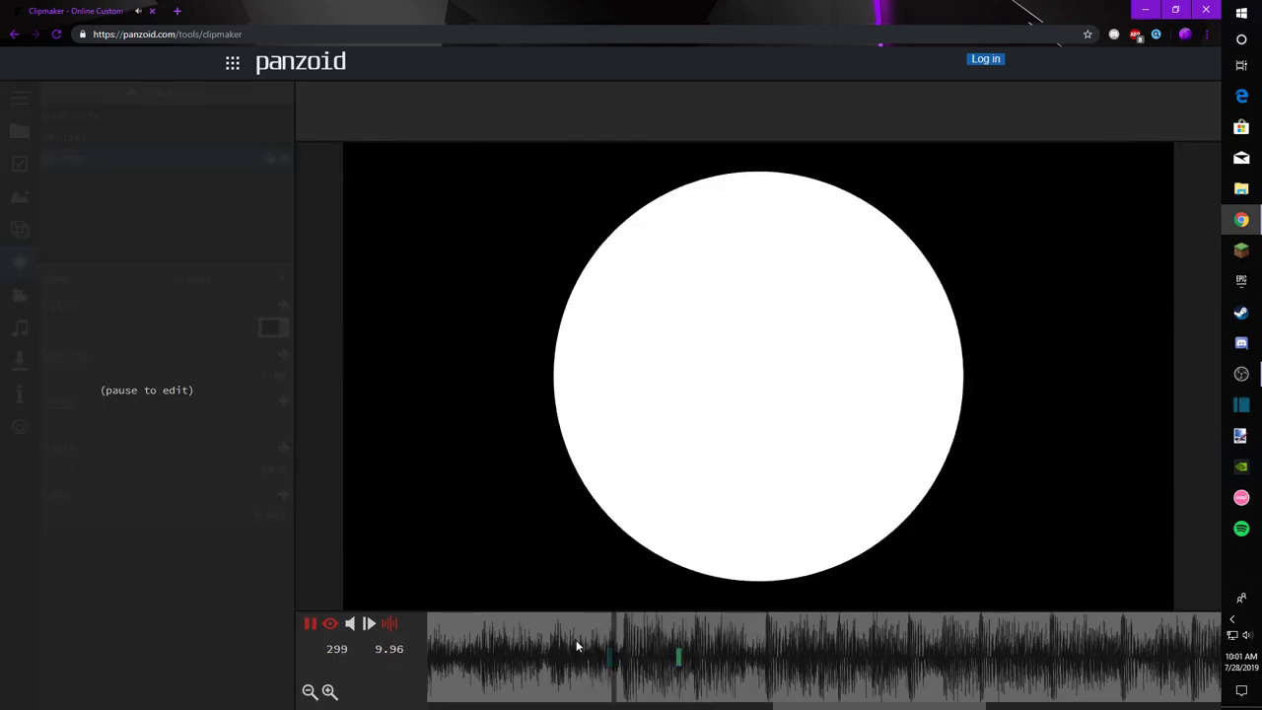
pyautogui.press('space')
pyautogui.click(581, 654)
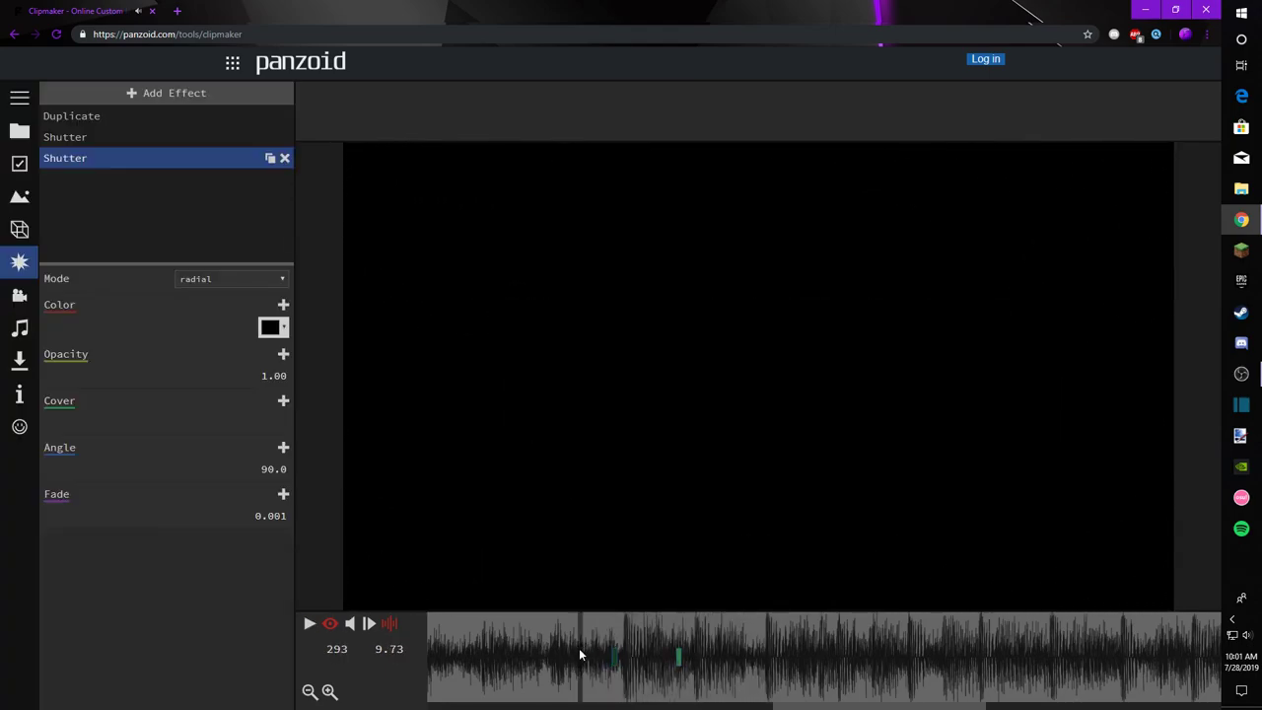
pyautogui.press('space')
pyautogui.press('space')
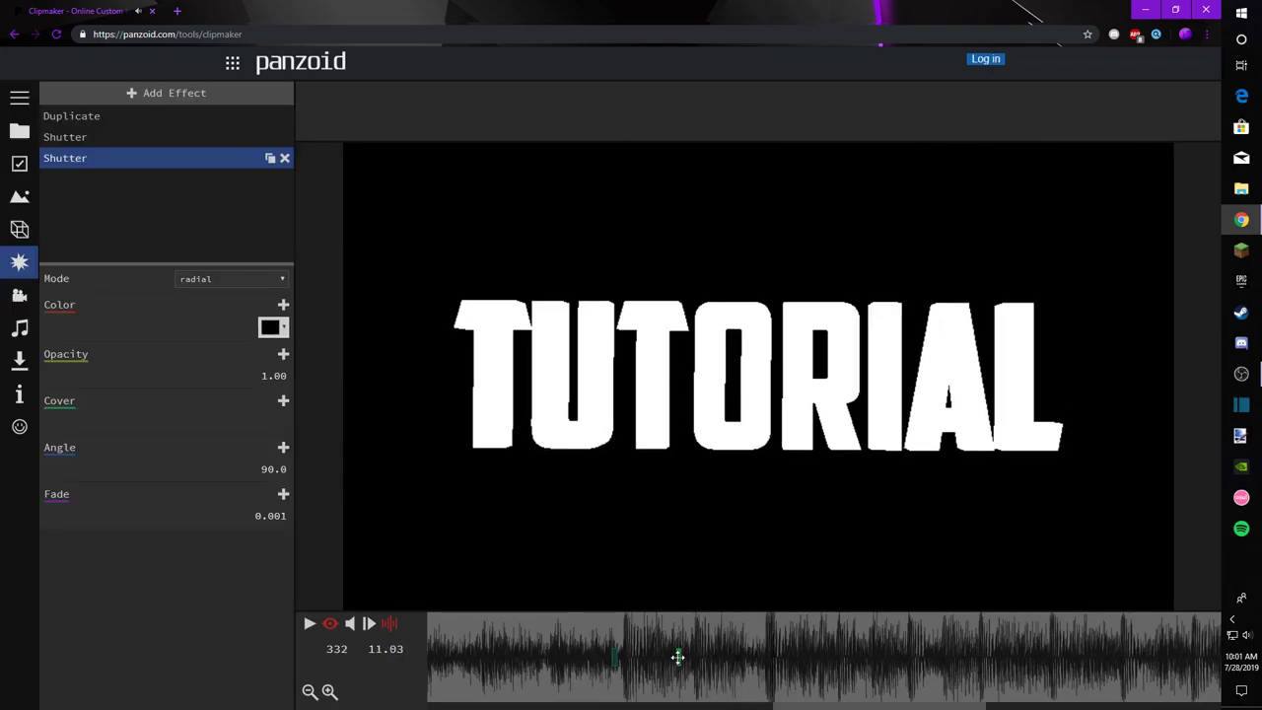
# Step: Try slightly later positions for the black Shutter's ending cover keyframe, previewing the reveal after each change
pyautogui.click(572, 634)
pyautogui.press('space')
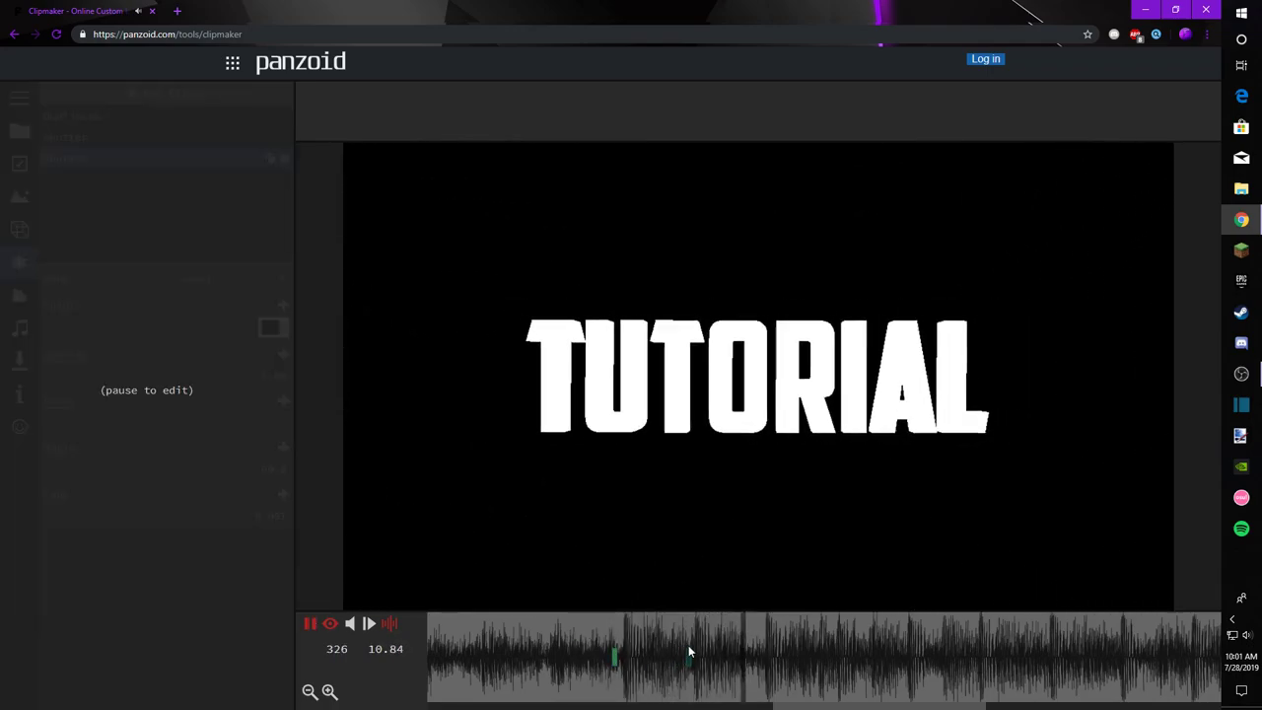
pyautogui.press('space')
pyautogui.click(584, 641)
pyautogui.press('space')
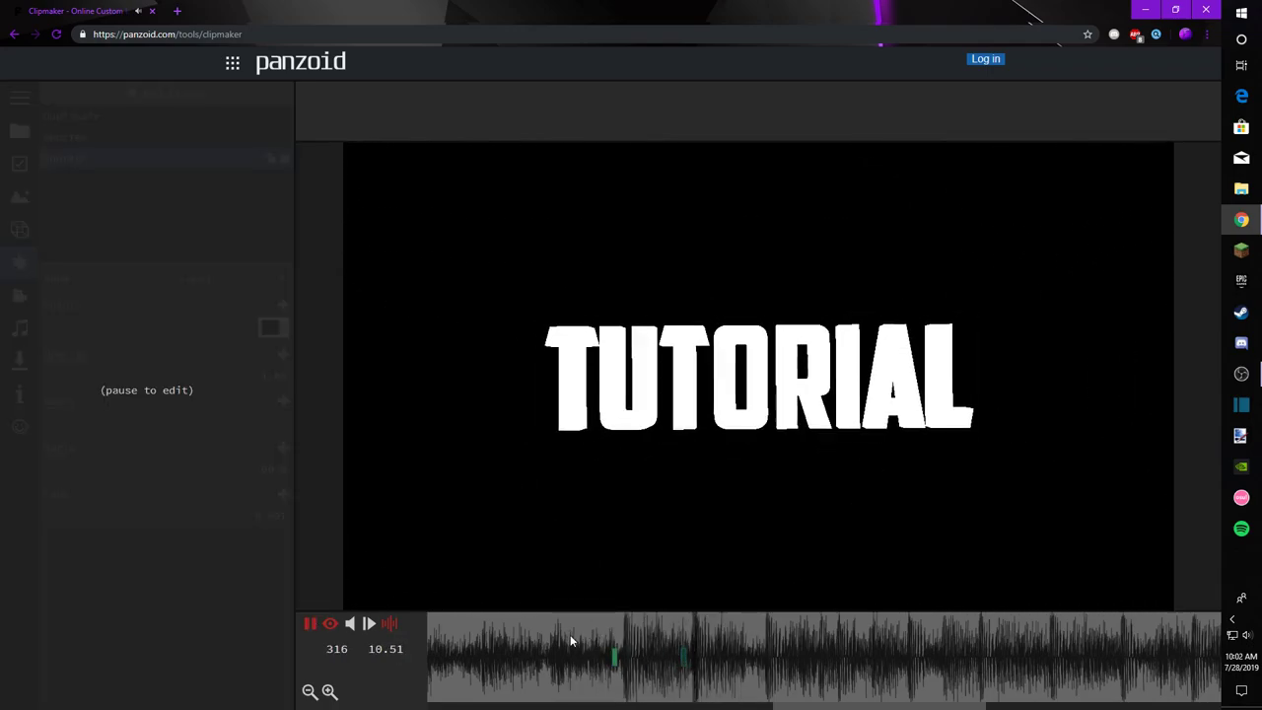
pyautogui.click(462, 631)
pyautogui.press('space')
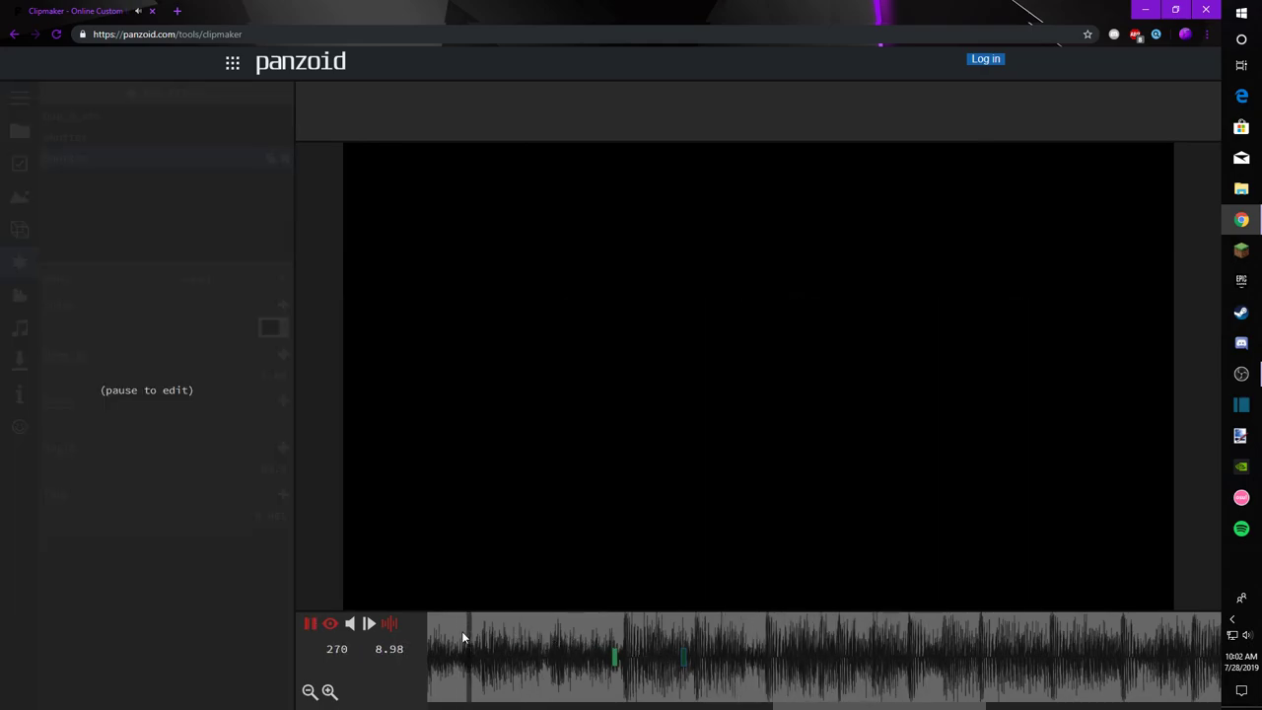
pyautogui.press('space')
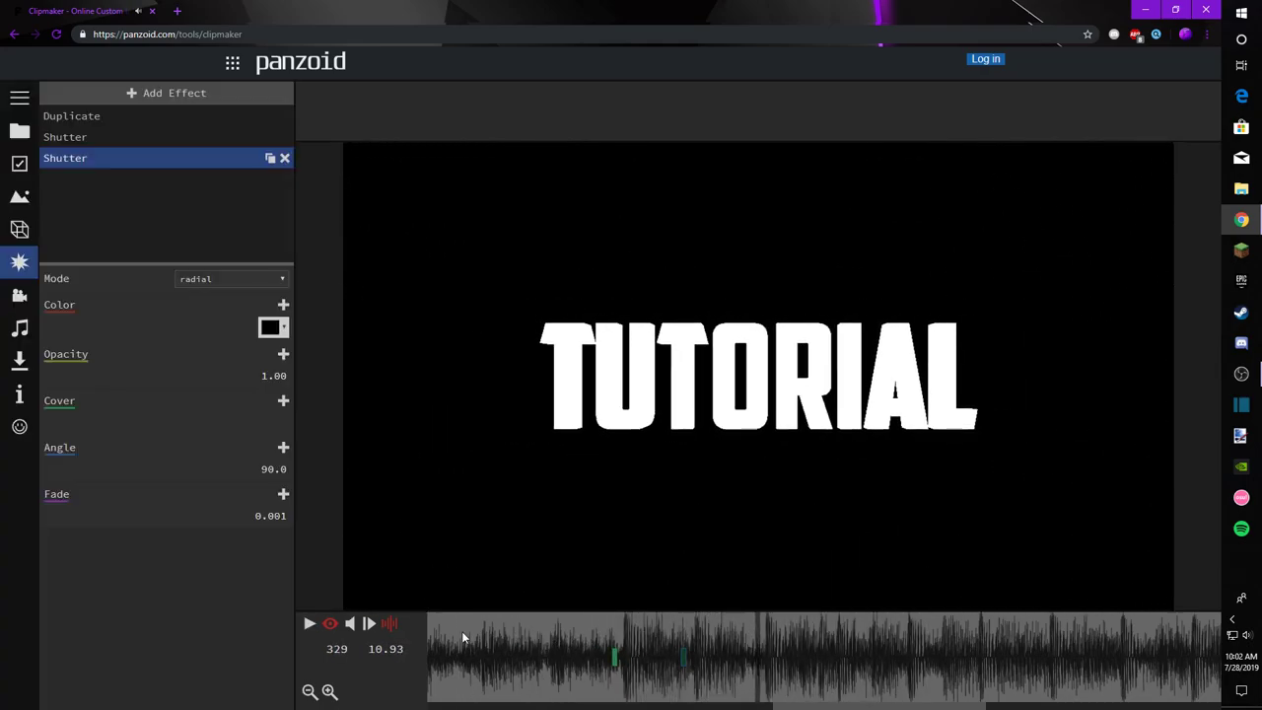
# Step: Undo the later shift of the black Shutter's ending cover keyframe and preview the reveal from 8.93 seconds
pyautogui.click(584, 646)
pyautogui.press('space')
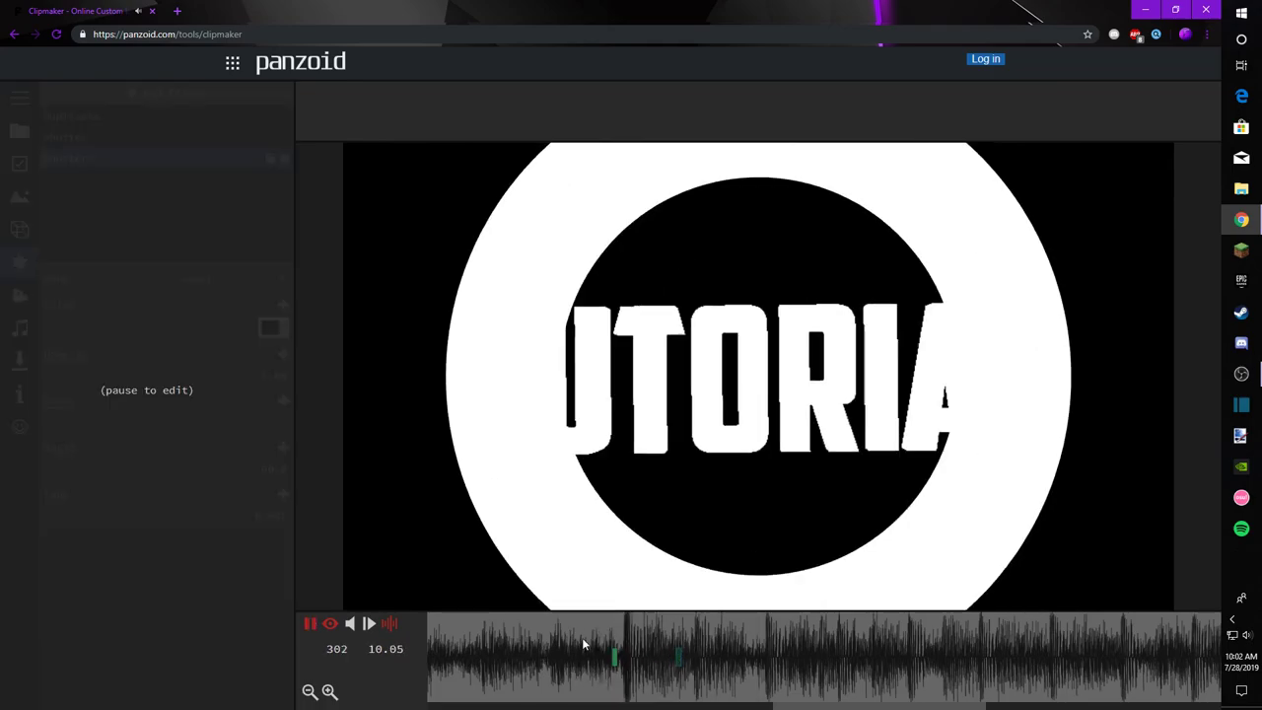
pyautogui.press('space')
pyautogui.click(453, 646)
pyautogui.click(460, 640)
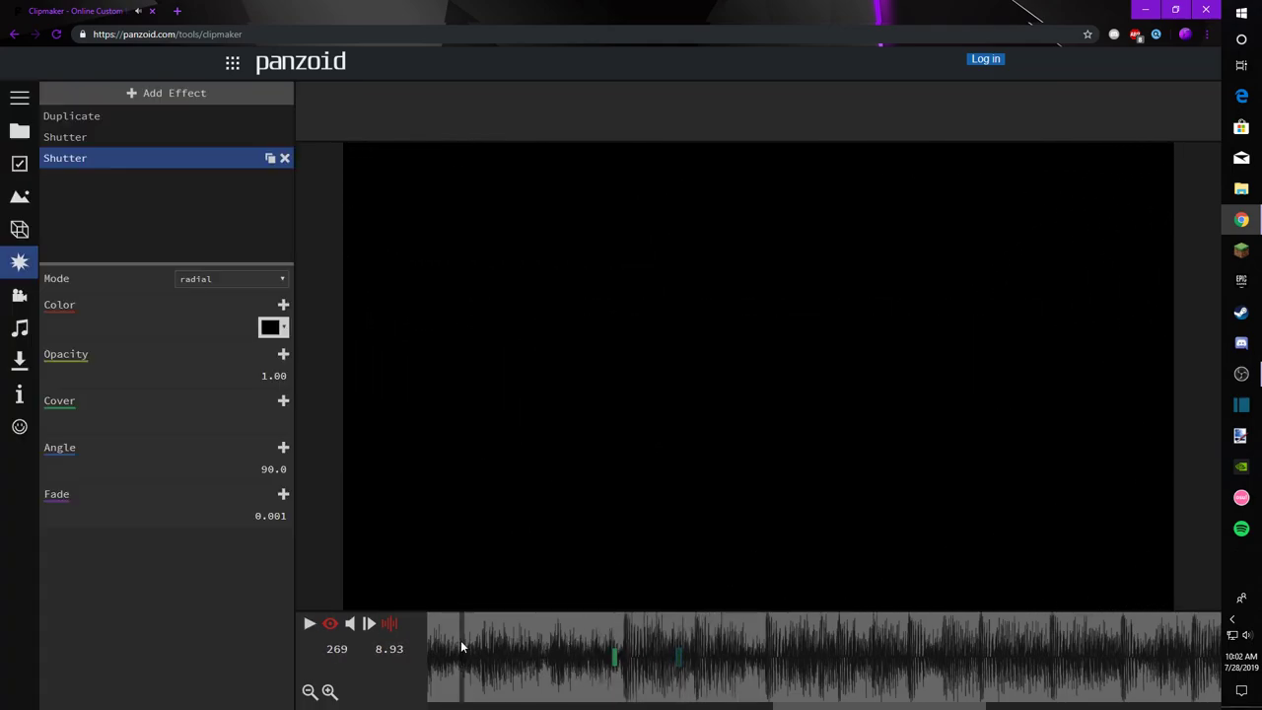
pyautogui.press('space')
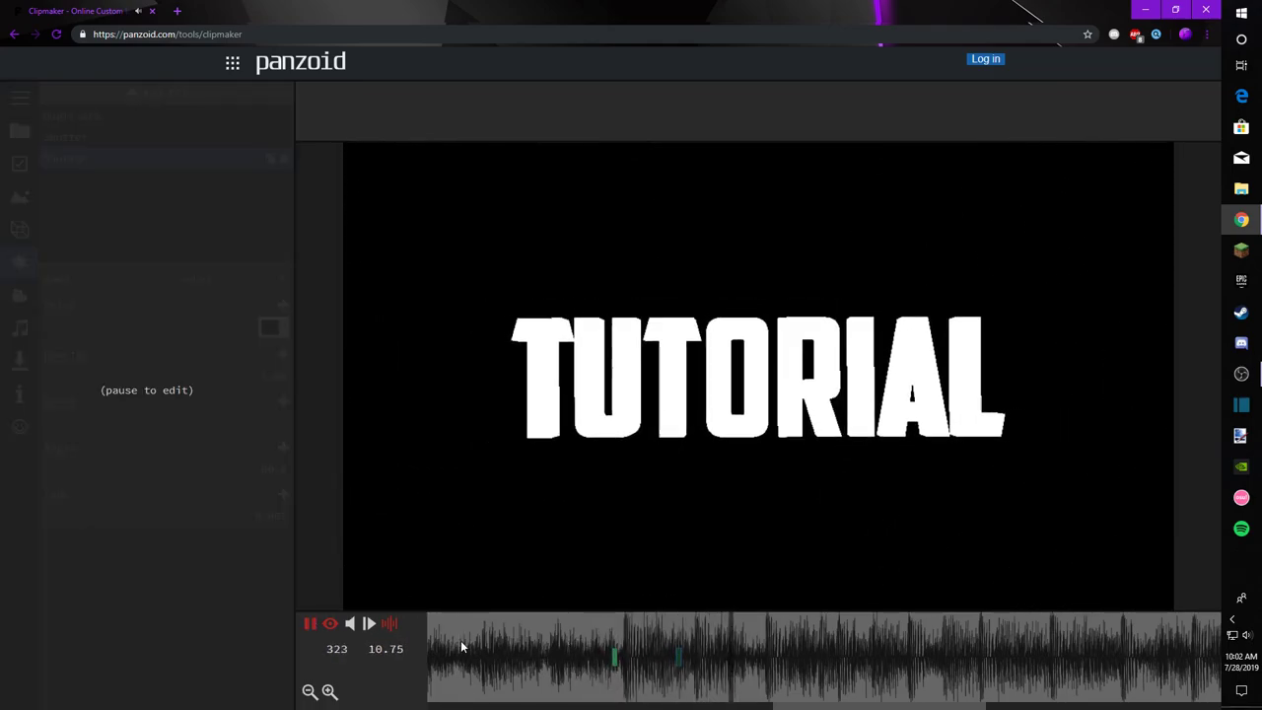
# Step: Listen near the end of the track, stop at the beat at 18.20 seconds and add a new Shutter effect
pyautogui.moveTo(879, 707); pyautogui.dragTo(1162, 706)
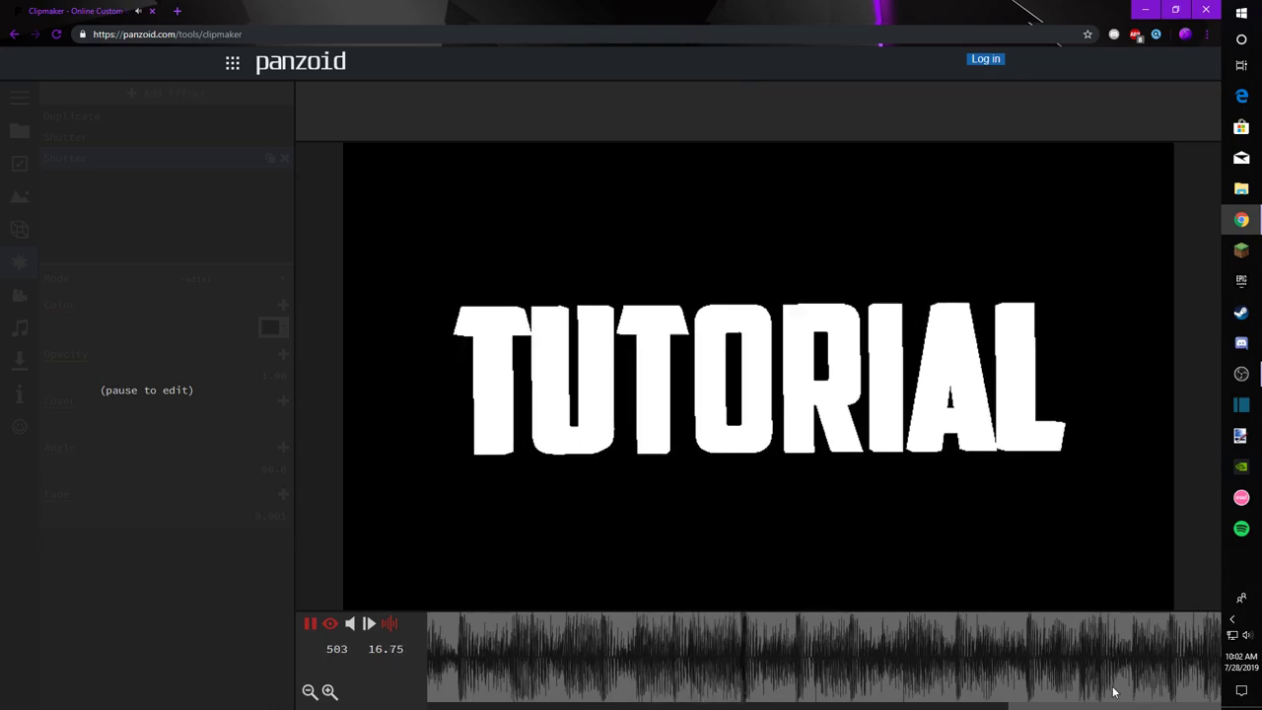
pyautogui.press('space')
pyautogui.click(664, 627)
pyautogui.press('space')
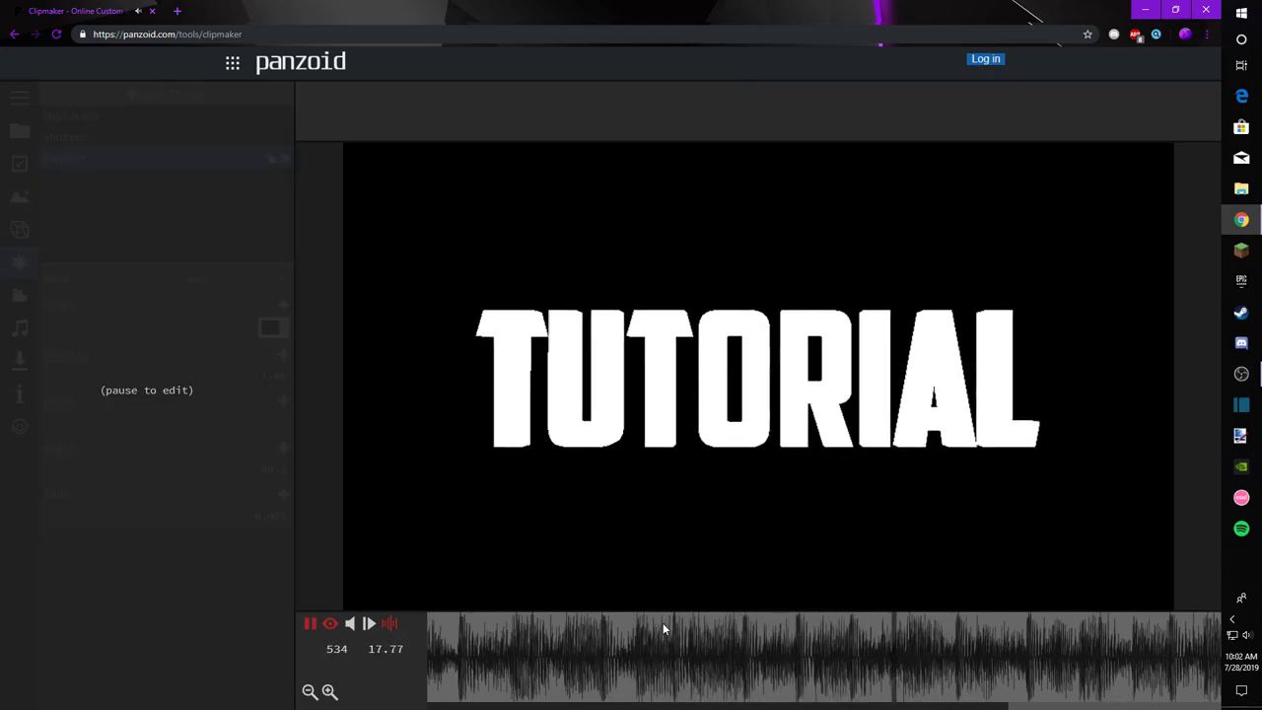
pyautogui.click(946, 631)
pyautogui.moveTo(947, 637); pyautogui.dragTo(959, 642)
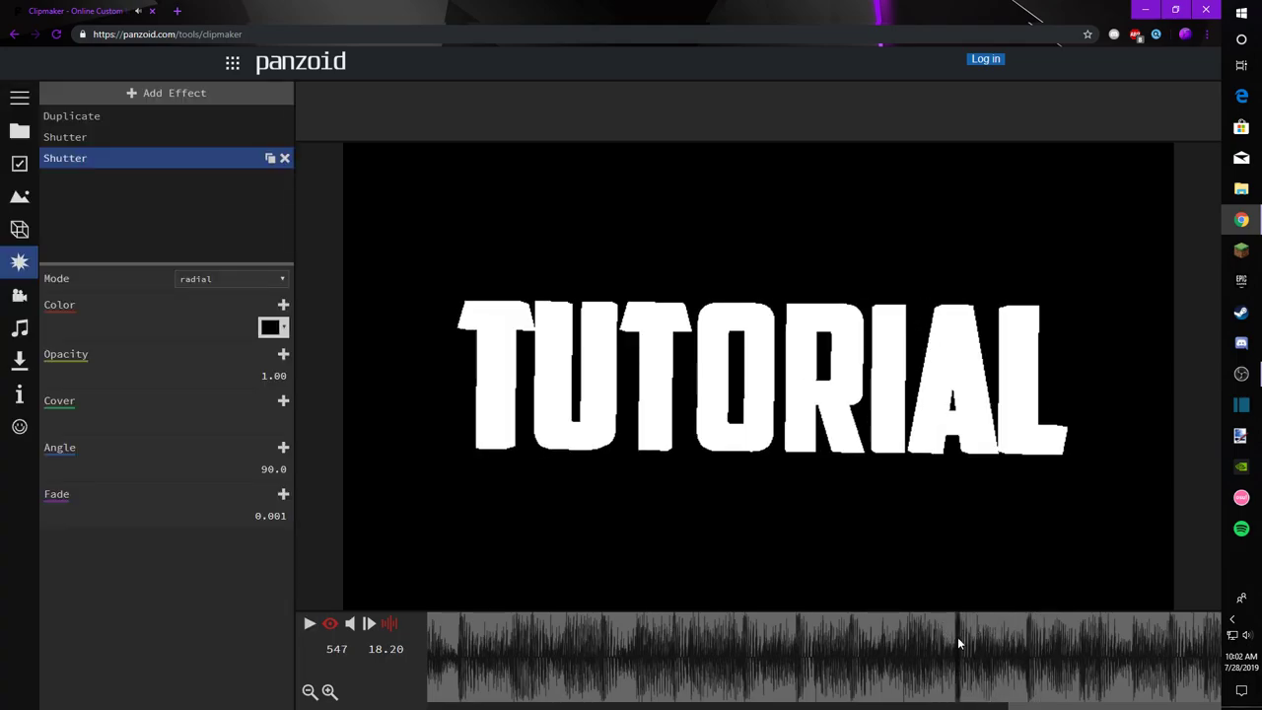
pyautogui.click(194, 89)
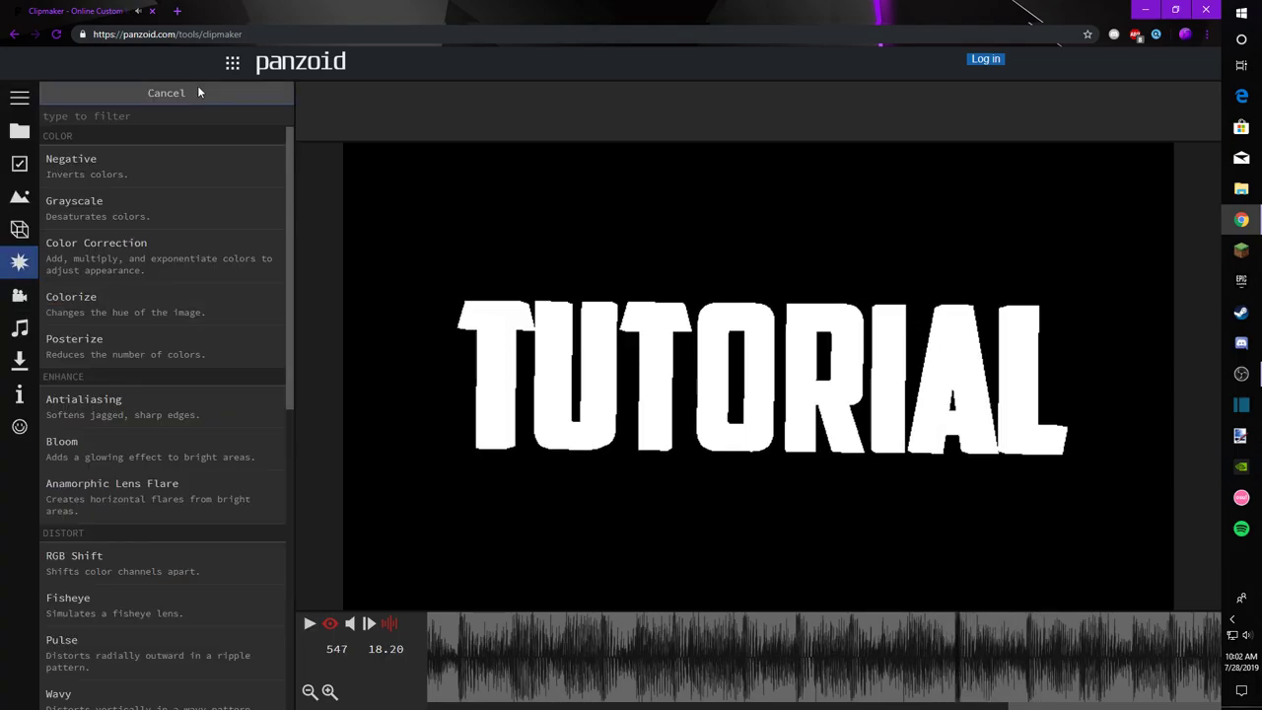
pyautogui.write('shutter')
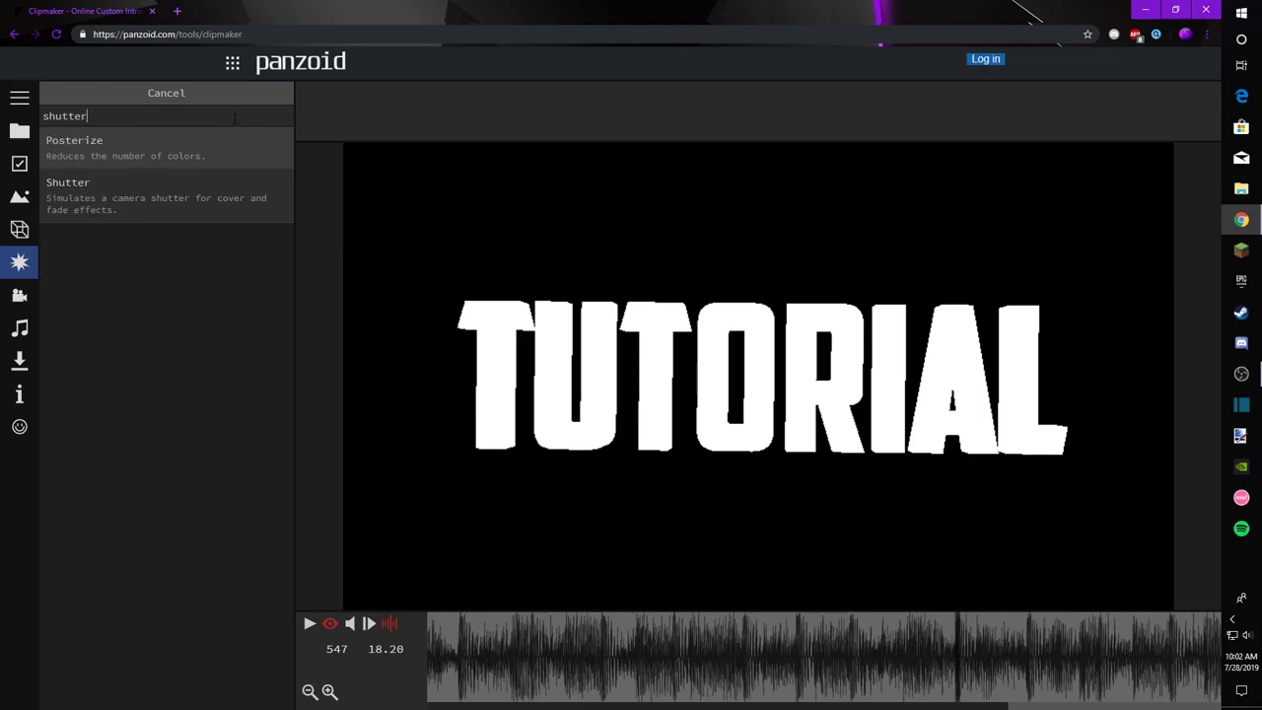
pyautogui.click(262, 196)
pyautogui.click(120, 181)
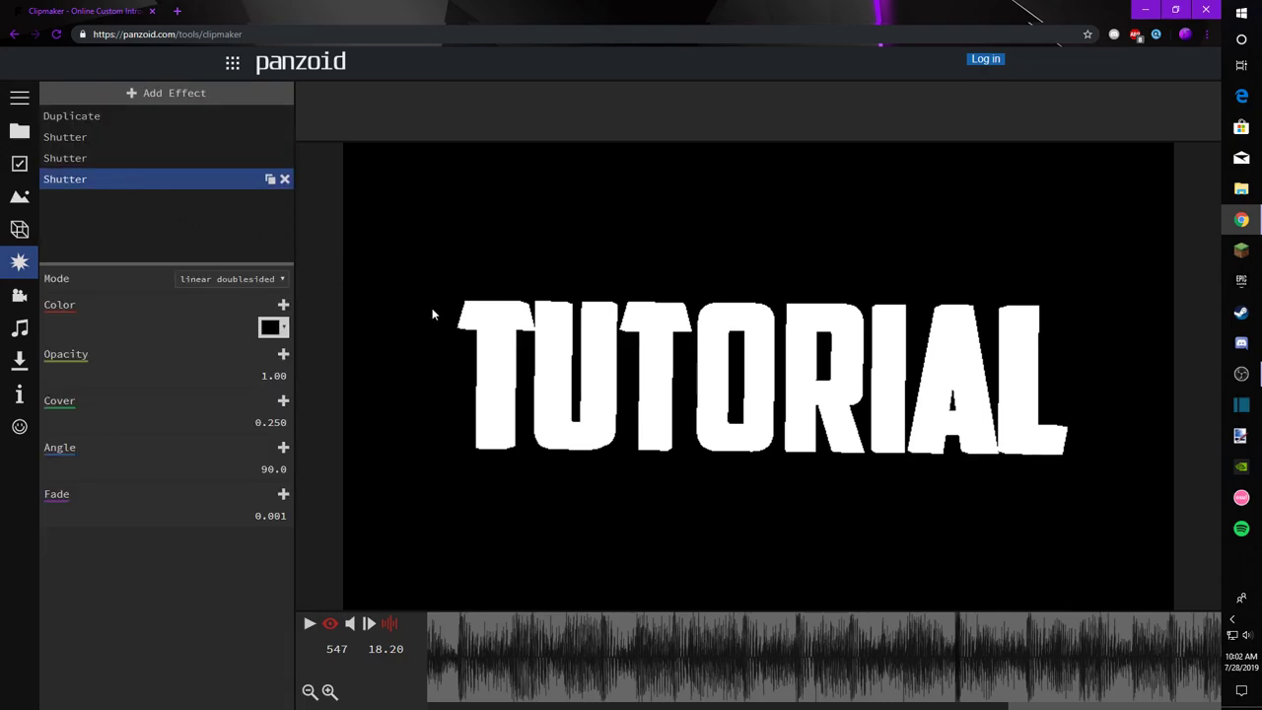
# Step: Set the new Shutter's mode to linear and its color to white (#ffffff)
pyautogui.click(227, 280)
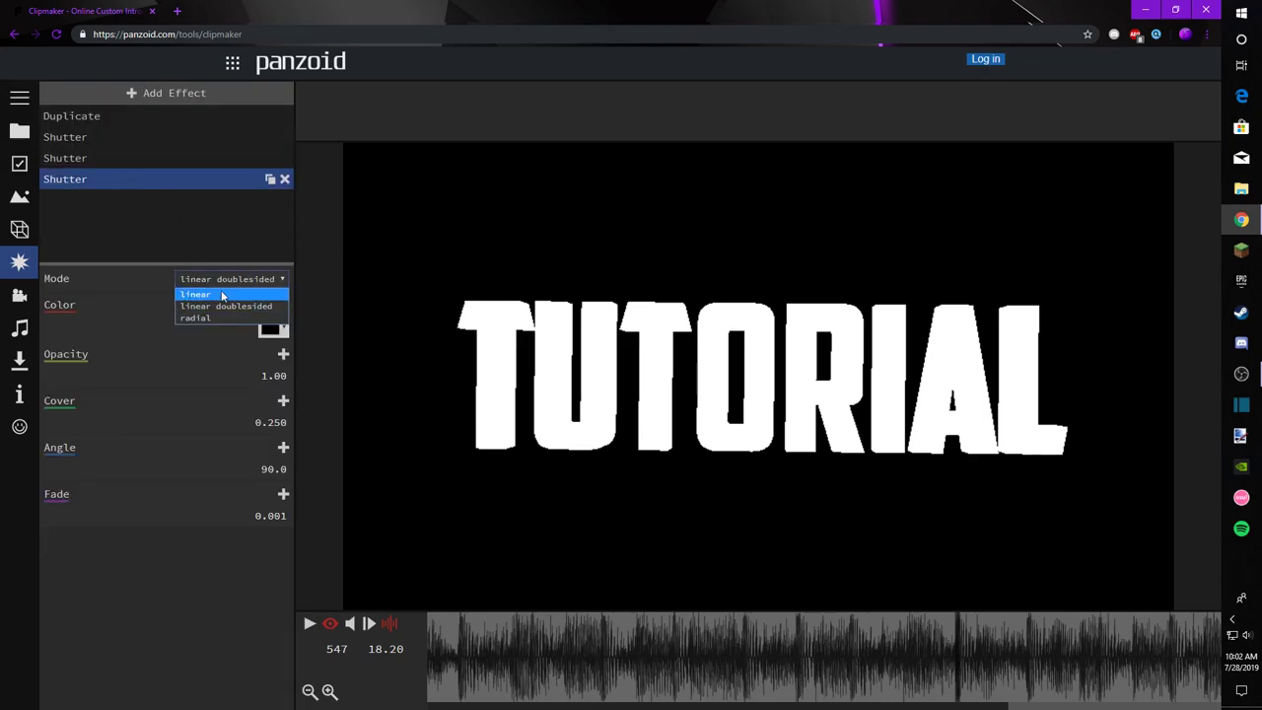
pyautogui.click(215, 295)
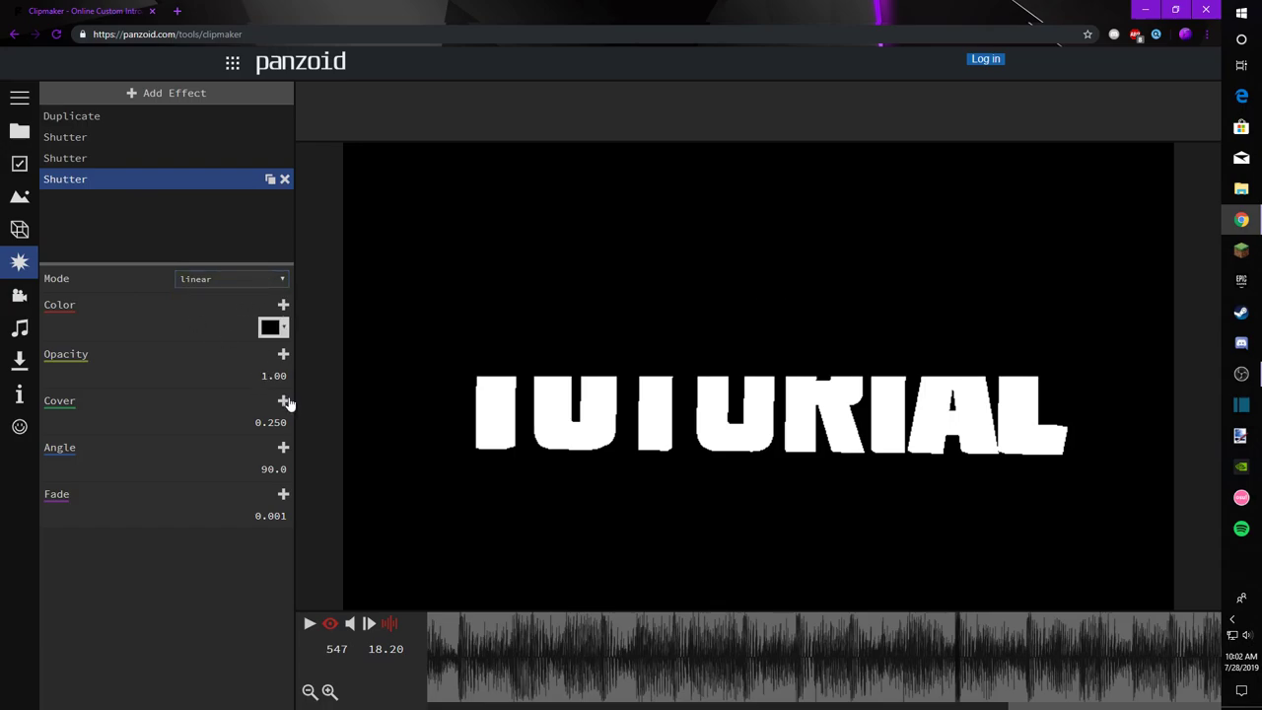
pyautogui.click(272, 328)
pyautogui.click(272, 353)
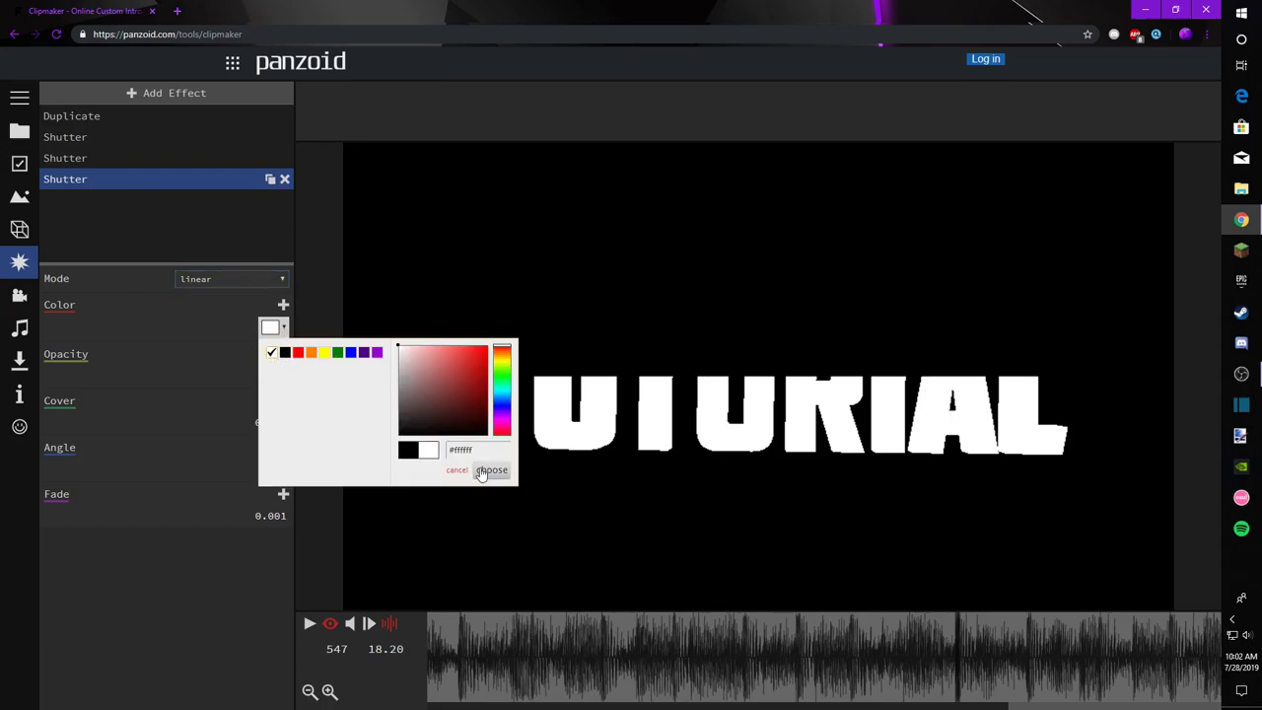
pyautogui.click(493, 471)
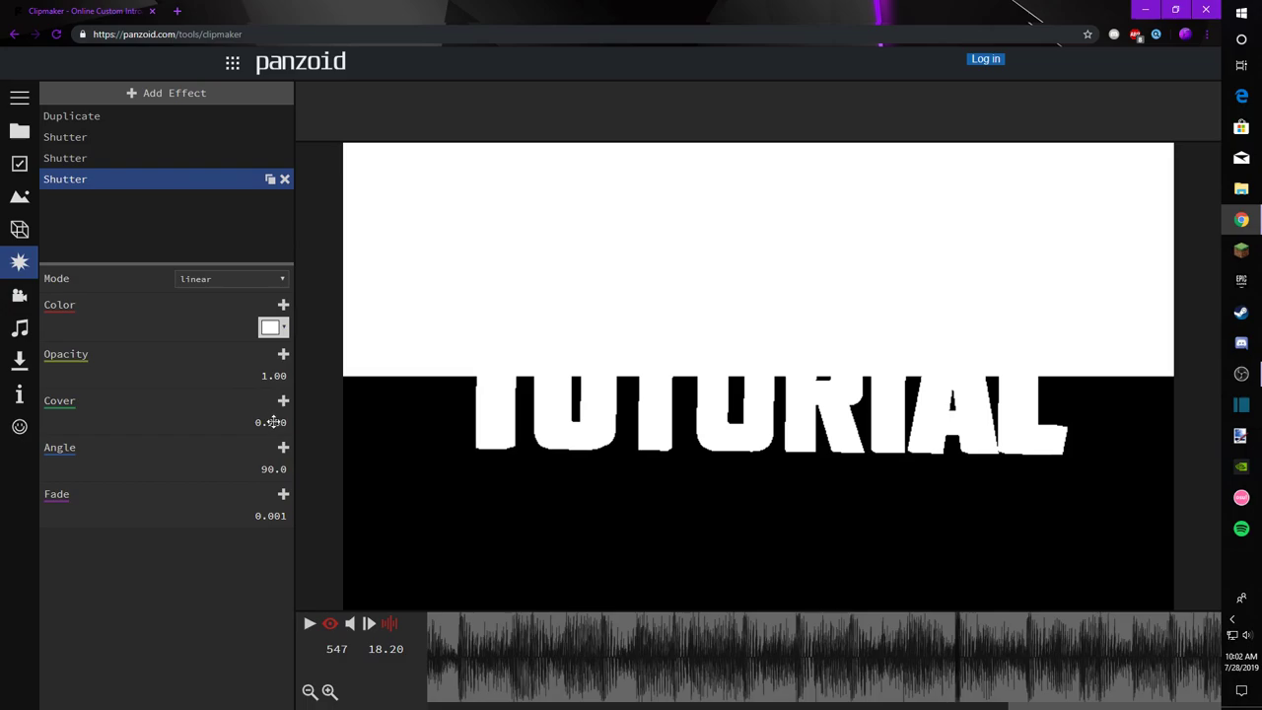
# Step: Try different angle and cover values on the linear Shutter and set its angle to 60
pyautogui.moveTo(274, 471); pyautogui.dragTo(33, 394)
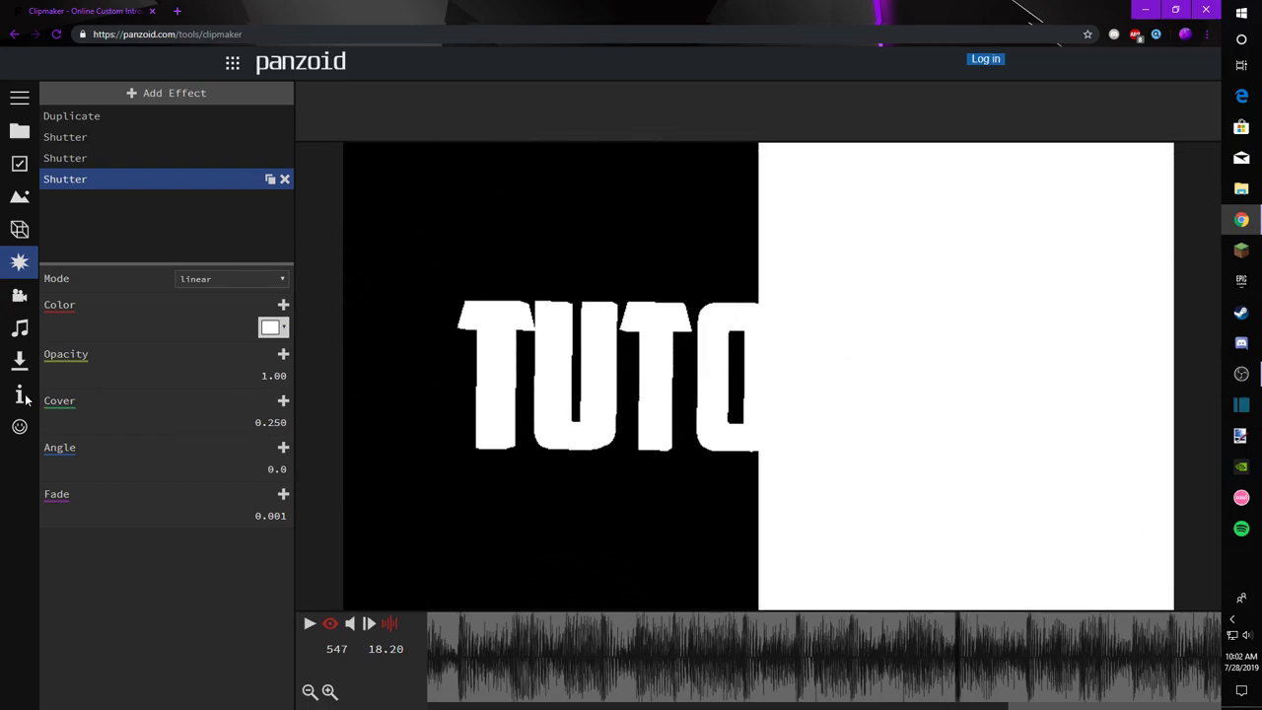
pyautogui.moveTo(275, 467); pyautogui.dragTo(329, 459)
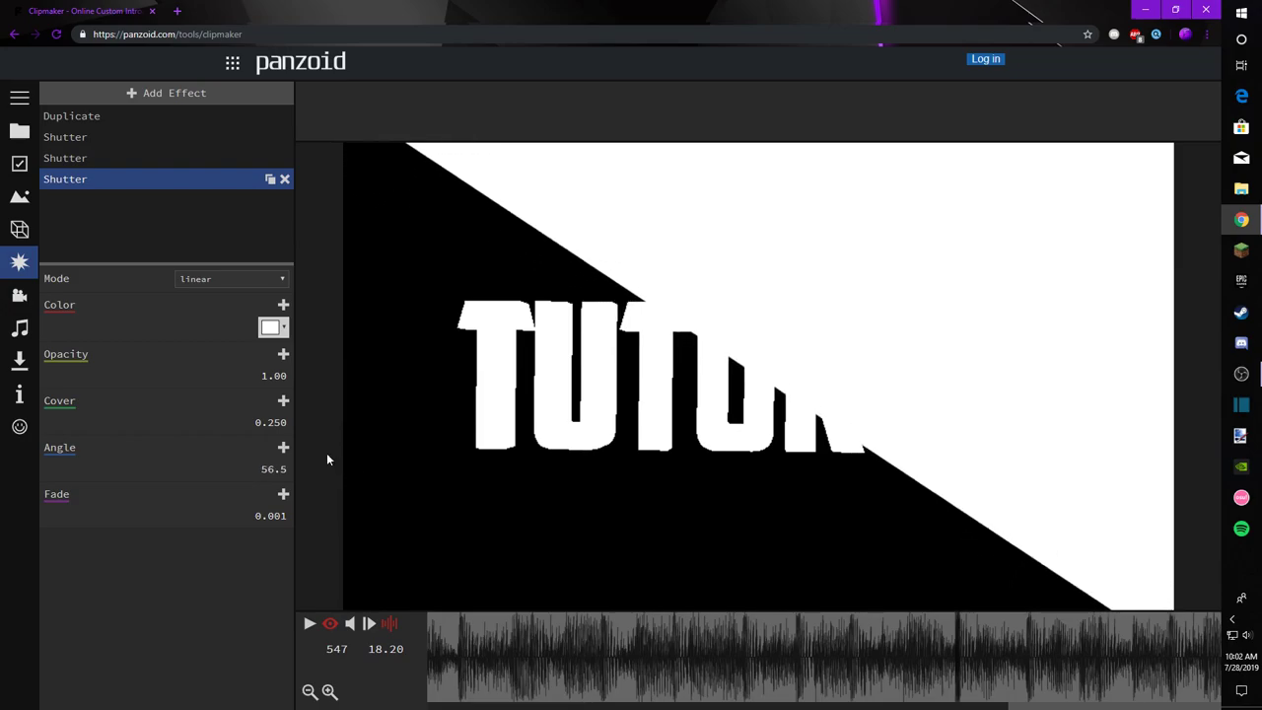
pyautogui.moveTo(286, 422); pyautogui.dragTo(392, 463)
pyautogui.moveTo(281, 470); pyautogui.dragTo(310, 474)
pyautogui.moveTo(270, 423); pyautogui.dragTo(128, 453)
pyautogui.moveTo(258, 468)
pyautogui.mouseDown()
pyautogui.moveTo(247, 468)
pyautogui.moveTo(281, 469)
pyautogui.mouseUp()
pyautogui.write('60')
pyautogui.press('Return')
# Step: Set the linear Shutter's cover to 0 and keyframe it at 18.20 seconds
pyautogui.moveTo(260, 422)
pyautogui.mouseDown()
pyautogui.moveTo(598, 431)
pyautogui.moveTo(267, 426)
pyautogui.mouseUp()
pyautogui.click(268, 426)
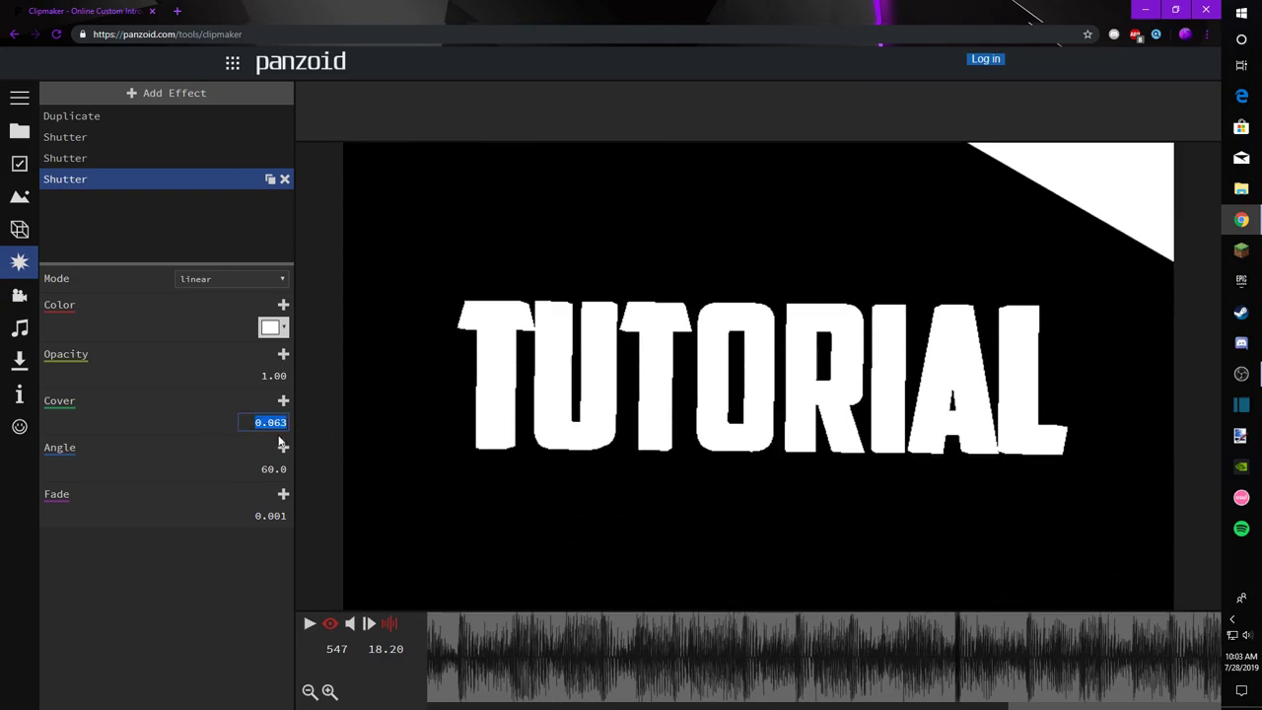
pyautogui.write('0')
pyautogui.press('Return')
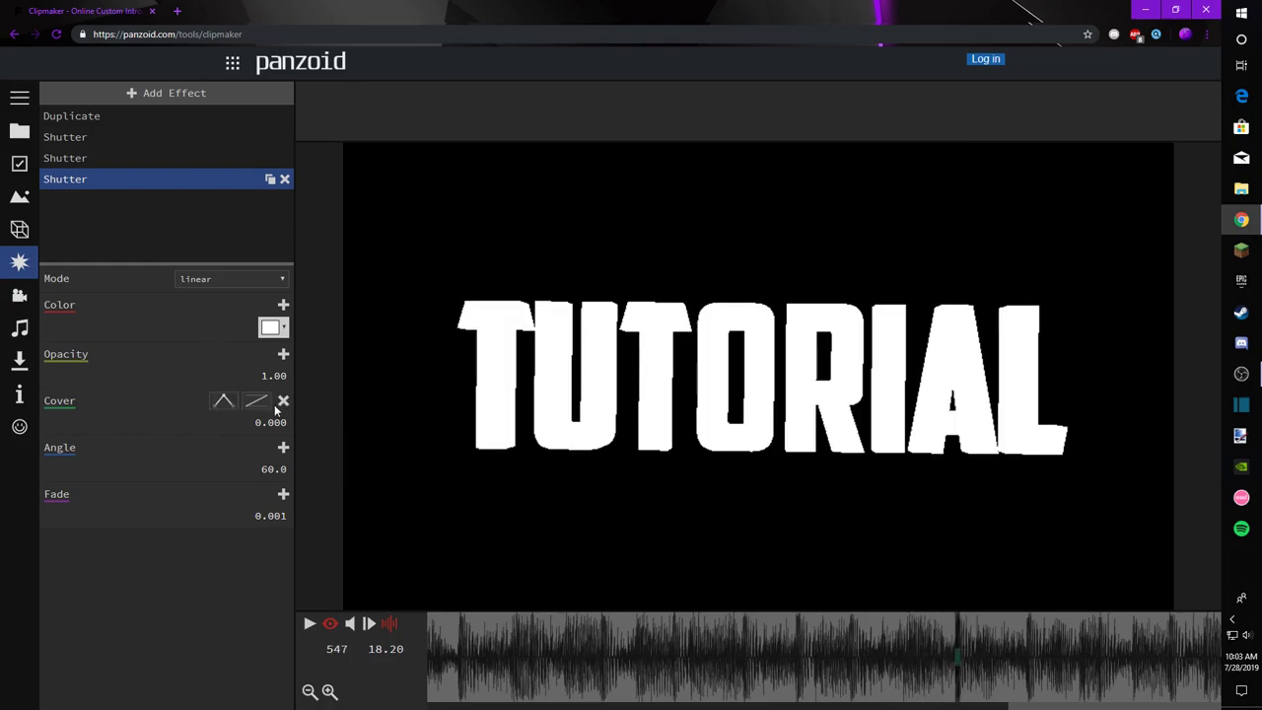
pyautogui.click(256, 404)
pyautogui.click(280, 423)
# Step: Add a cover keyframe of 0.5 with an ease-out curve at 18.60 seconds on the linear Shutter
pyautogui.moveTo(971, 634); pyautogui.dragTo(1015, 637)
pyautogui.click(283, 403)
pyautogui.click(254, 406)
pyautogui.scroll(-5, 332, 527)
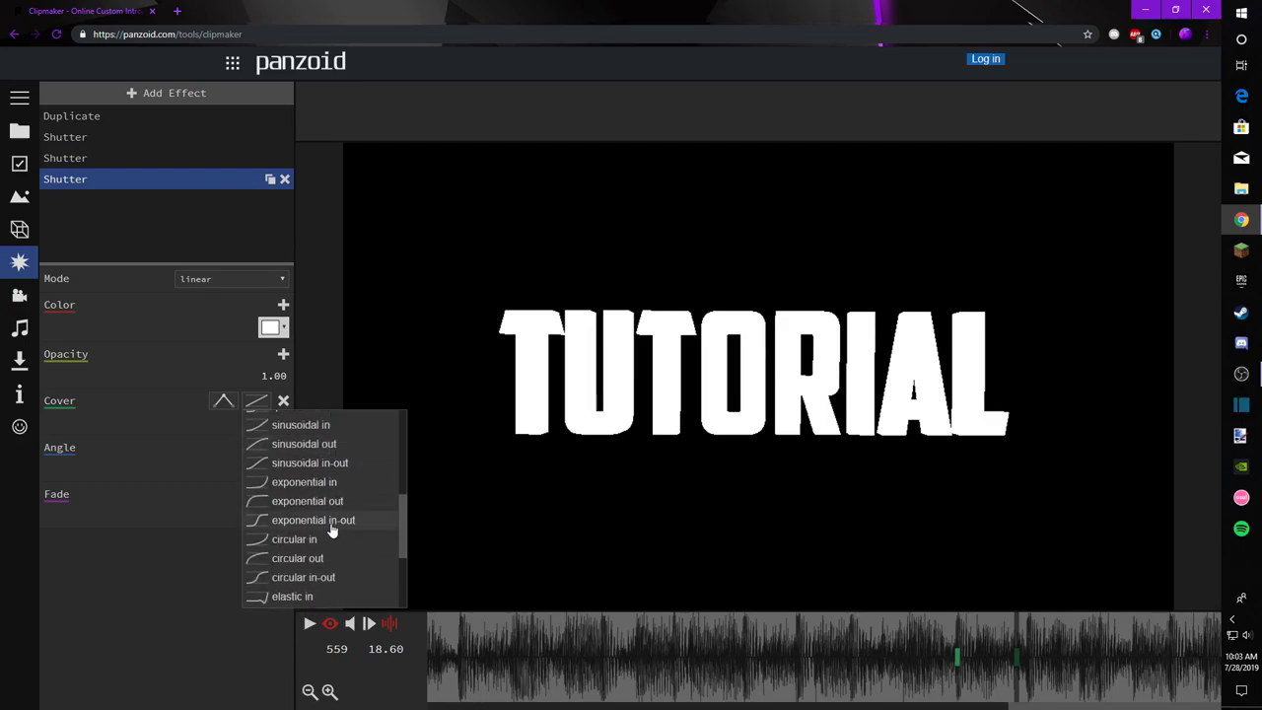
pyautogui.click(301, 473)
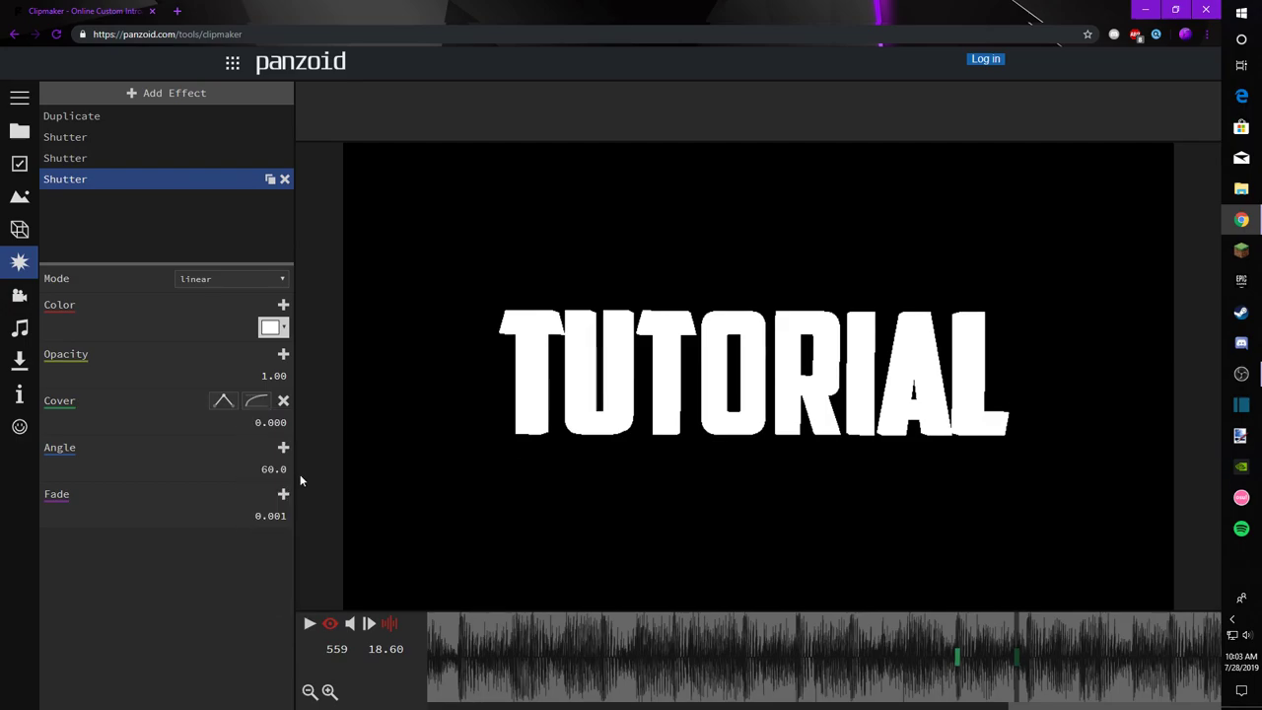
pyautogui.click(271, 424)
pyautogui.write('.5')
pyautogui.press('Return')
# Step: Preview the closing white wipe, trying its ending cover keyframe slightly later and restoring its position
pyautogui.press('space')
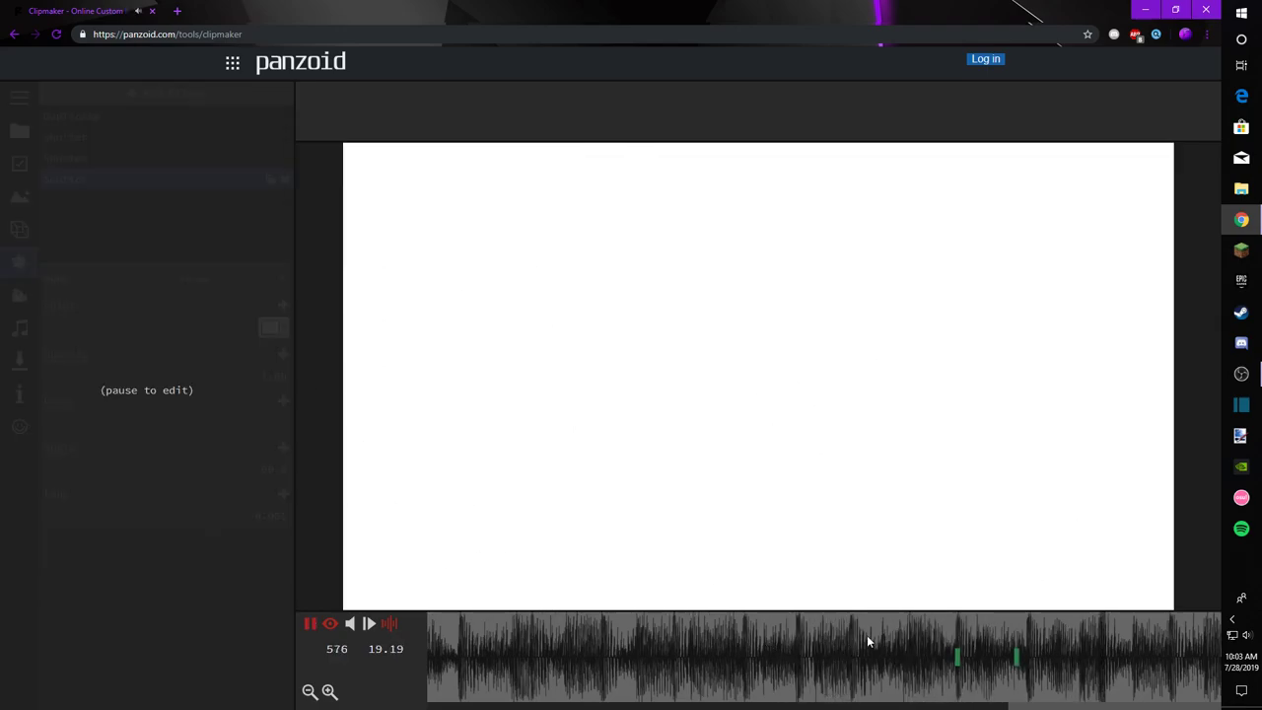
pyautogui.click(581, 646)
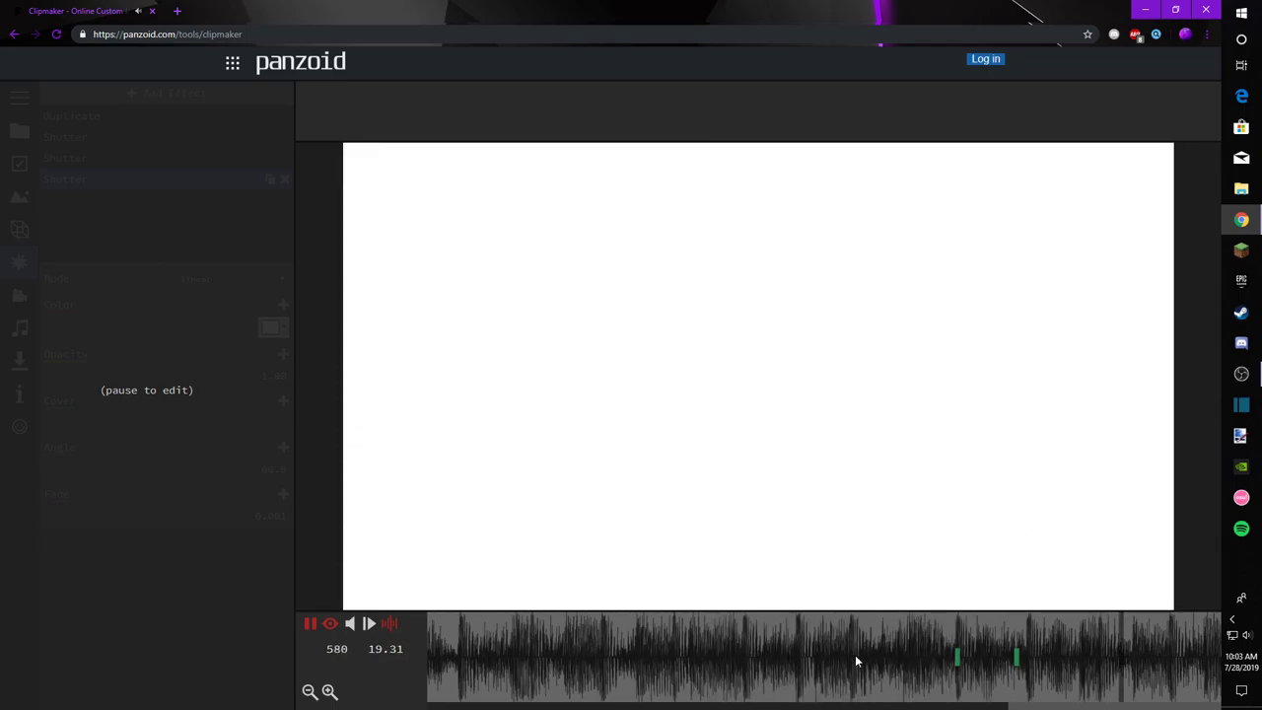
pyautogui.click(888, 639)
pyautogui.press('space')
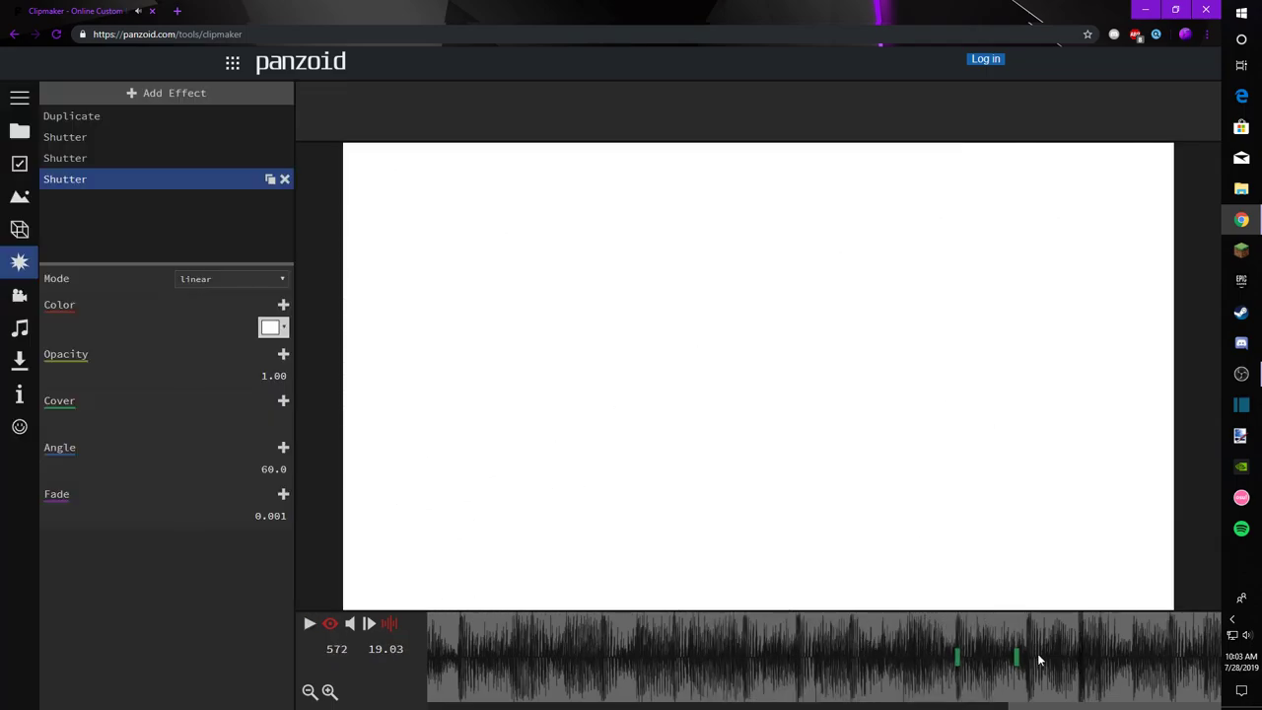
pyautogui.click(895, 644)
pyautogui.press('space')
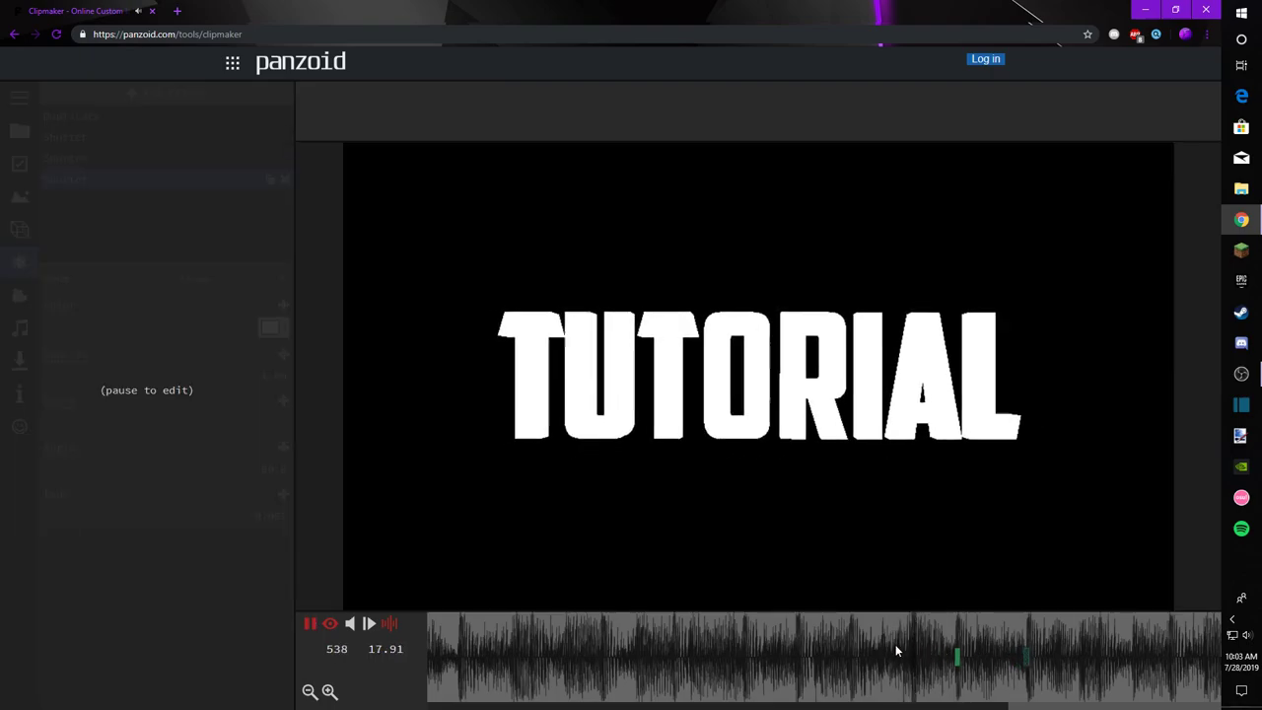
pyautogui.press('space')
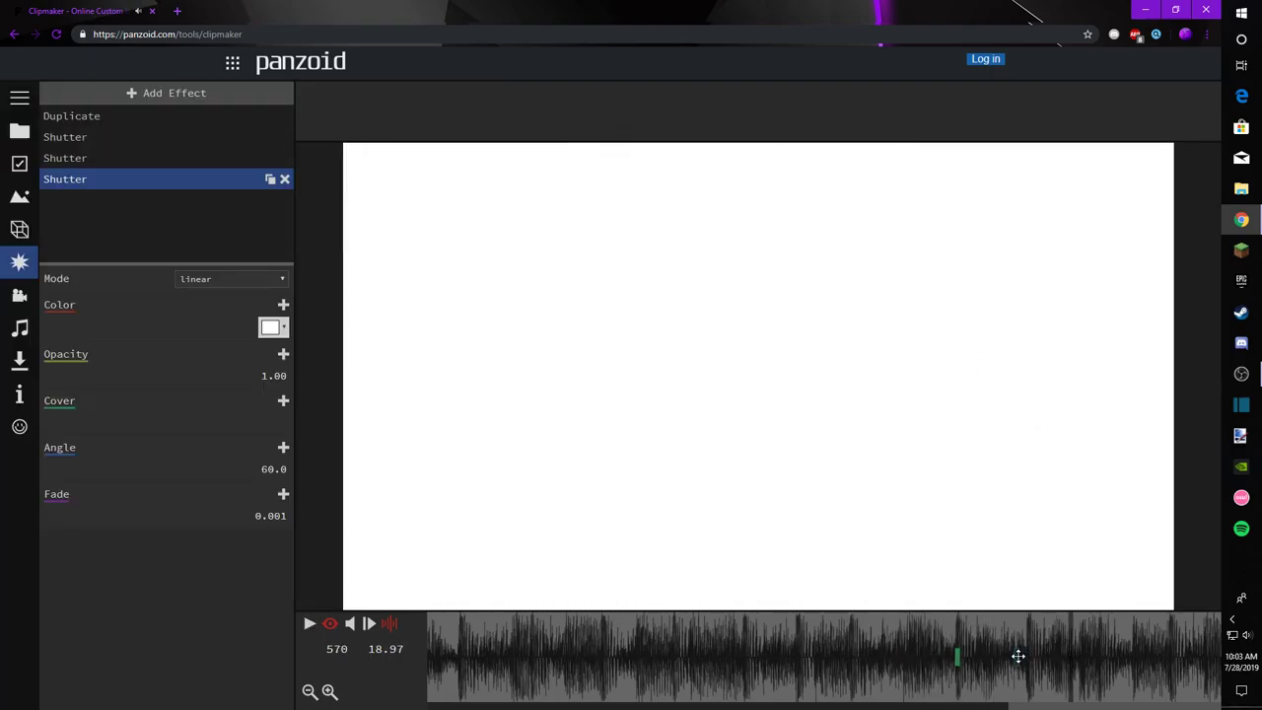
pyautogui.click(825, 629)
pyautogui.press('space')
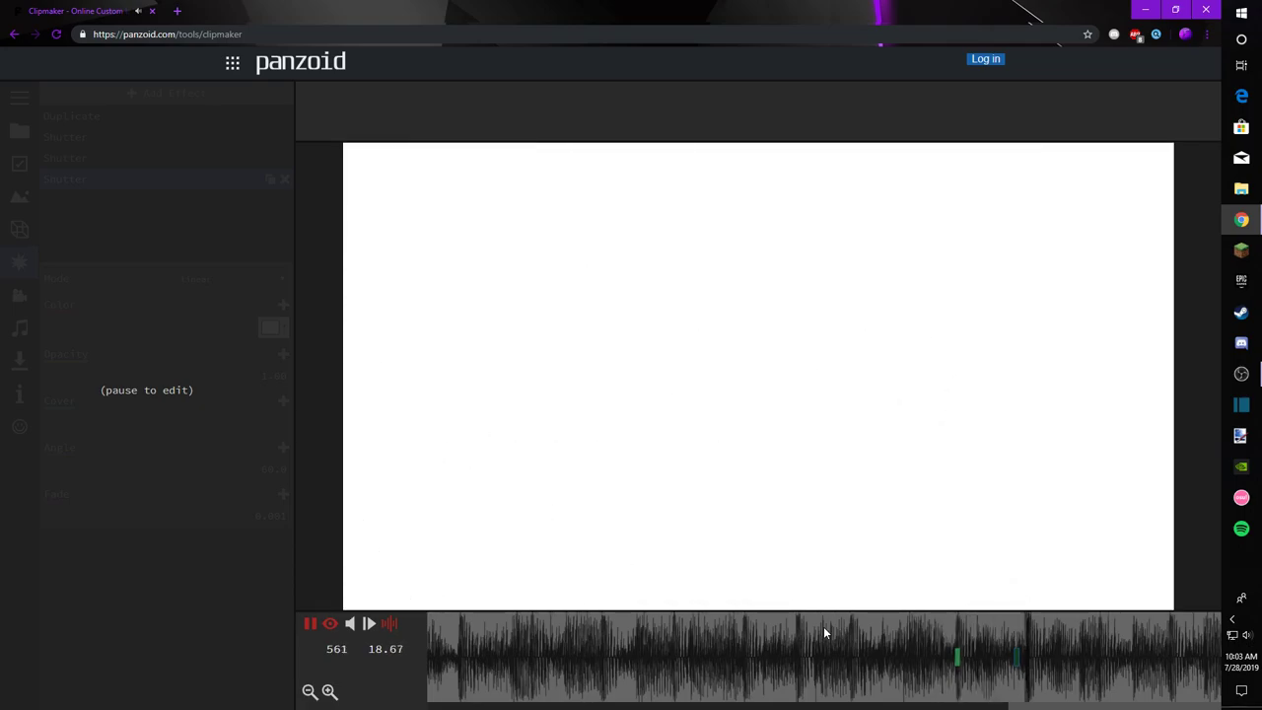
# Step: Preview the closing white wipe, duplicate the linear Shutter and set the copy's color to black
pyautogui.press('space')
pyautogui.click(752, 655)
pyautogui.press('space')
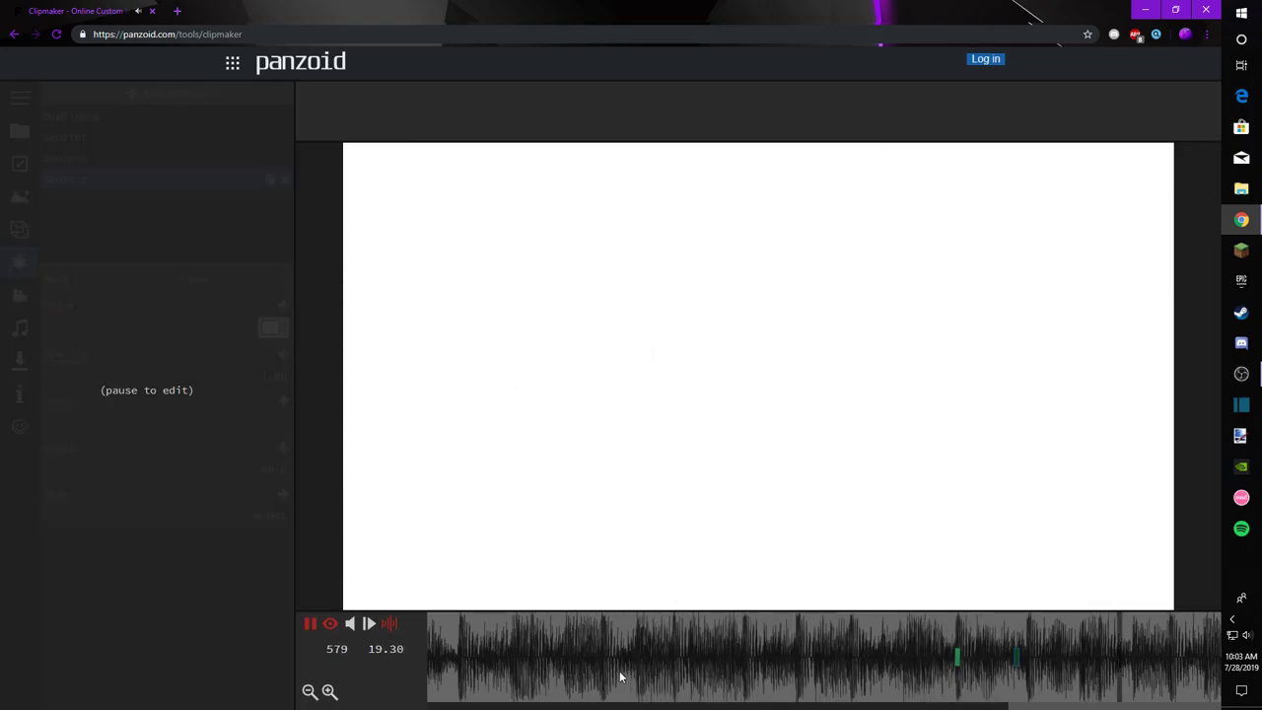
pyautogui.moveTo(621, 673); pyautogui.dragTo(973, 671)
pyautogui.click(270, 182)
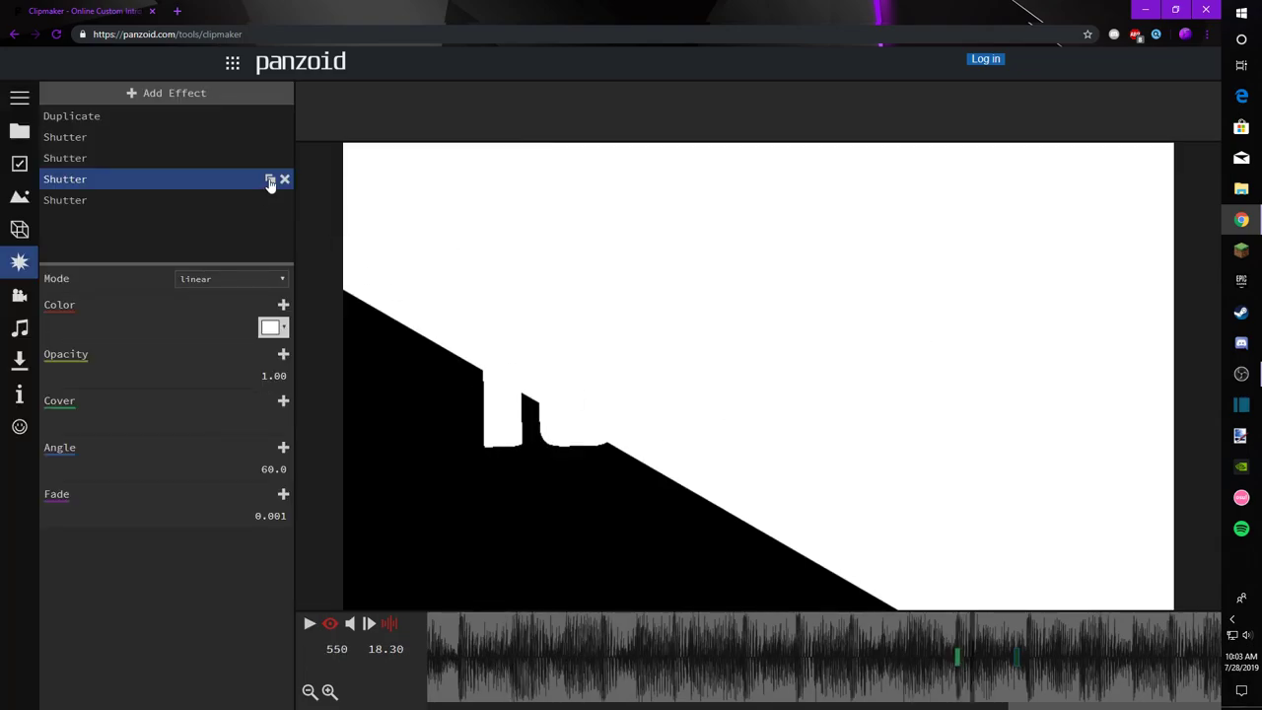
pyautogui.click(161, 201)
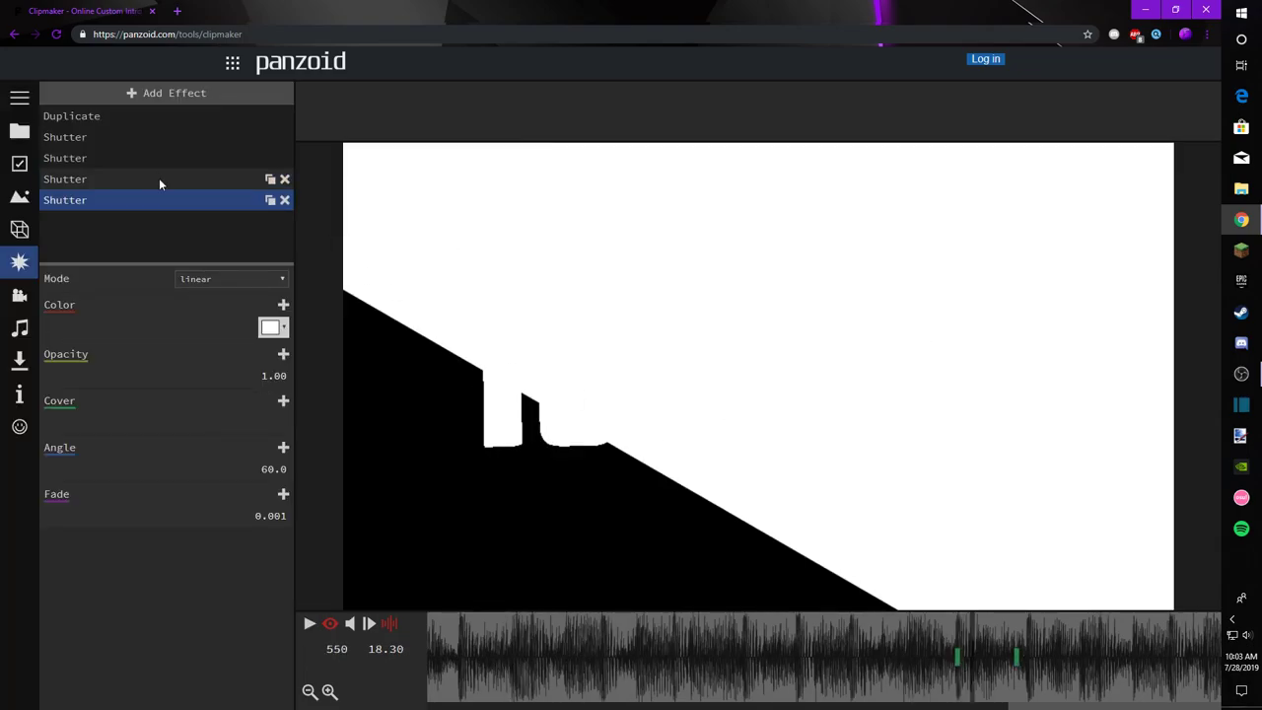
pyautogui.click(272, 332)
pyautogui.click(332, 363)
pyautogui.click(491, 472)
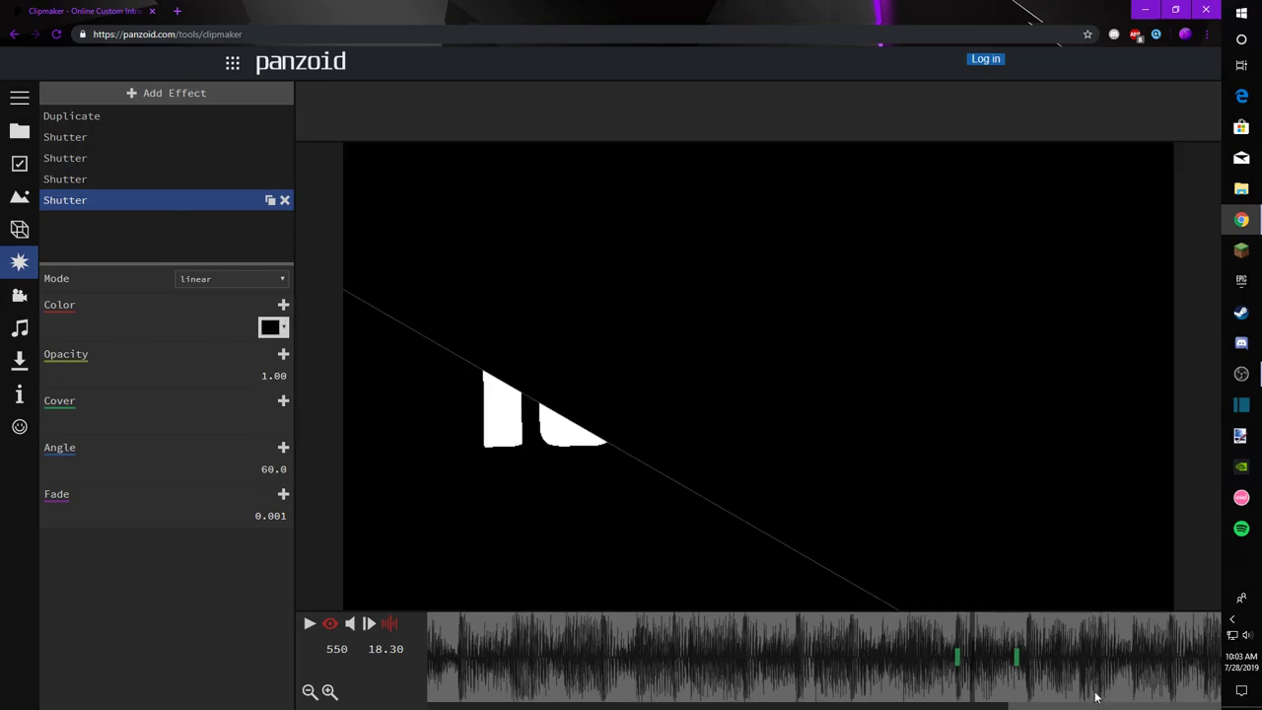
# Step: Try shifting the black Shutter's cover keyframes slightly later than the white one's and preview the closing wipe
pyautogui.moveTo(958, 658); pyautogui.dragTo(968, 657)
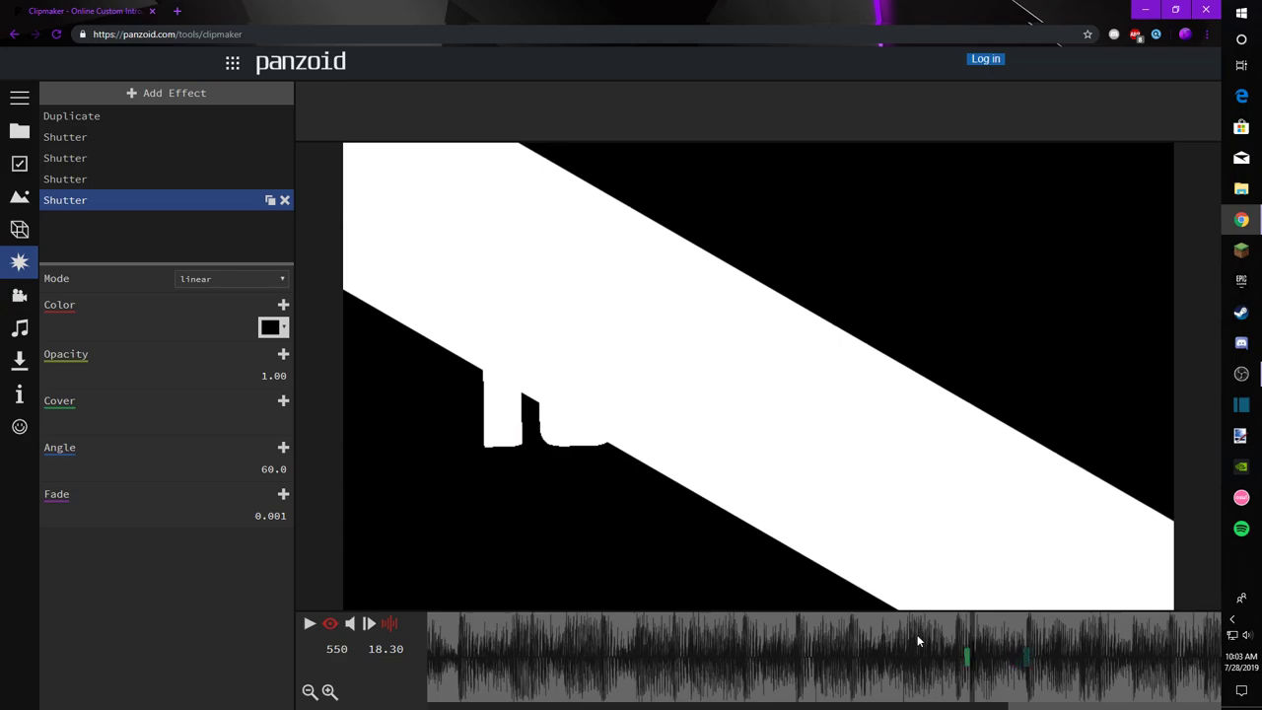
pyautogui.press('space')
pyautogui.press('space')
pyautogui.click(741, 653)
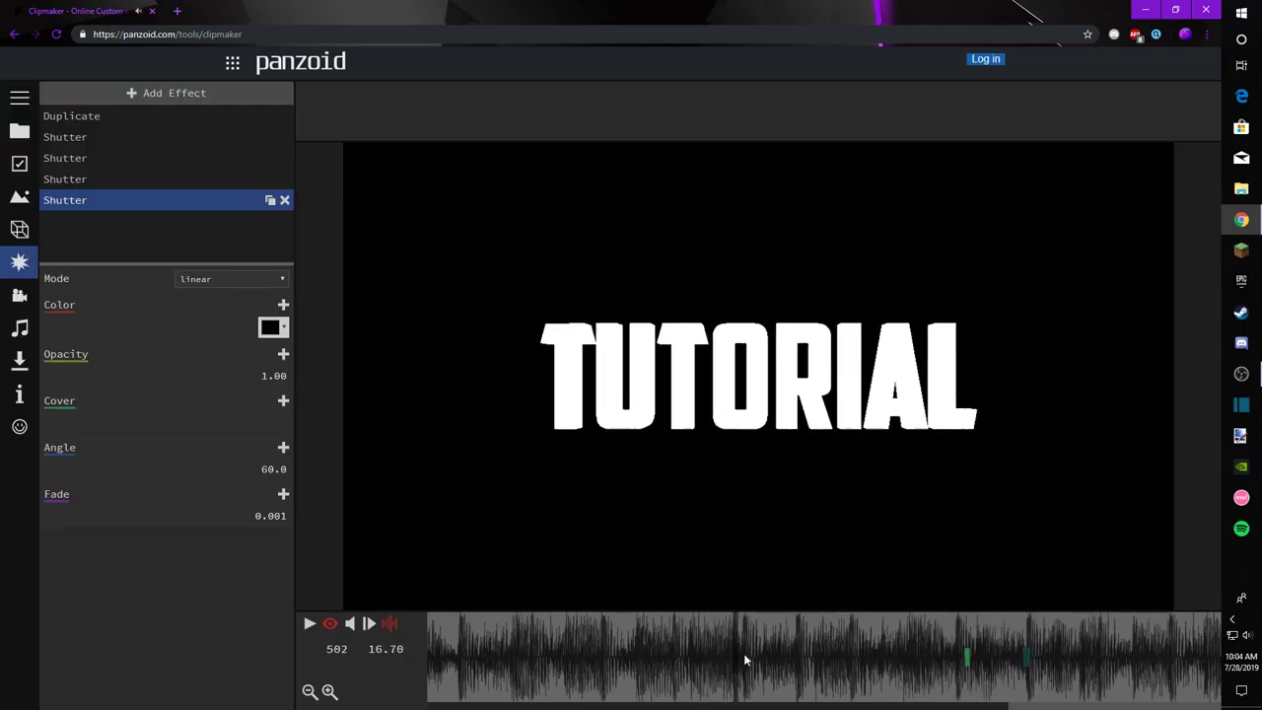
pyautogui.moveTo(933, 633); pyautogui.dragTo(1016, 643)
pyautogui.click(828, 642)
pyautogui.press('space')
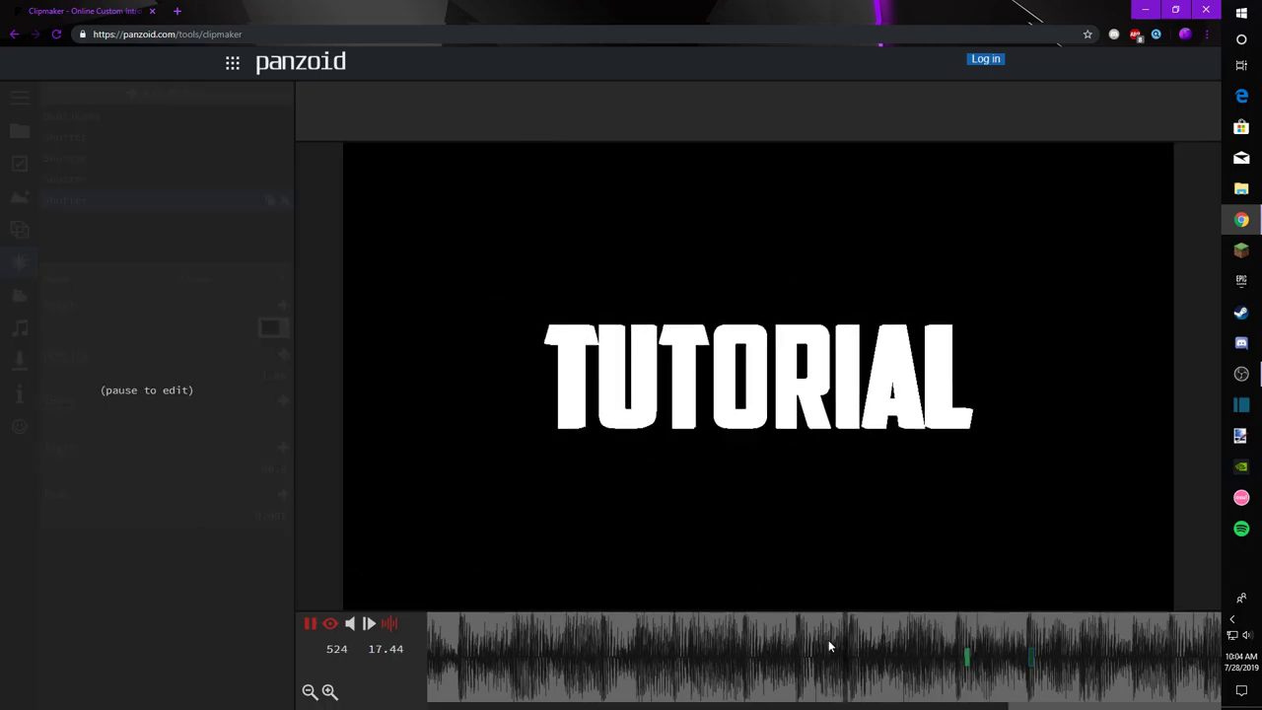
# Step: Try starting the black Shutter's cover animation earlier and ending it later, previewing the wipe after each change
pyautogui.press('space')
pyautogui.moveTo(1018, 655); pyautogui.dragTo(953, 660)
pyautogui.click(831, 638)
pyautogui.press('space')
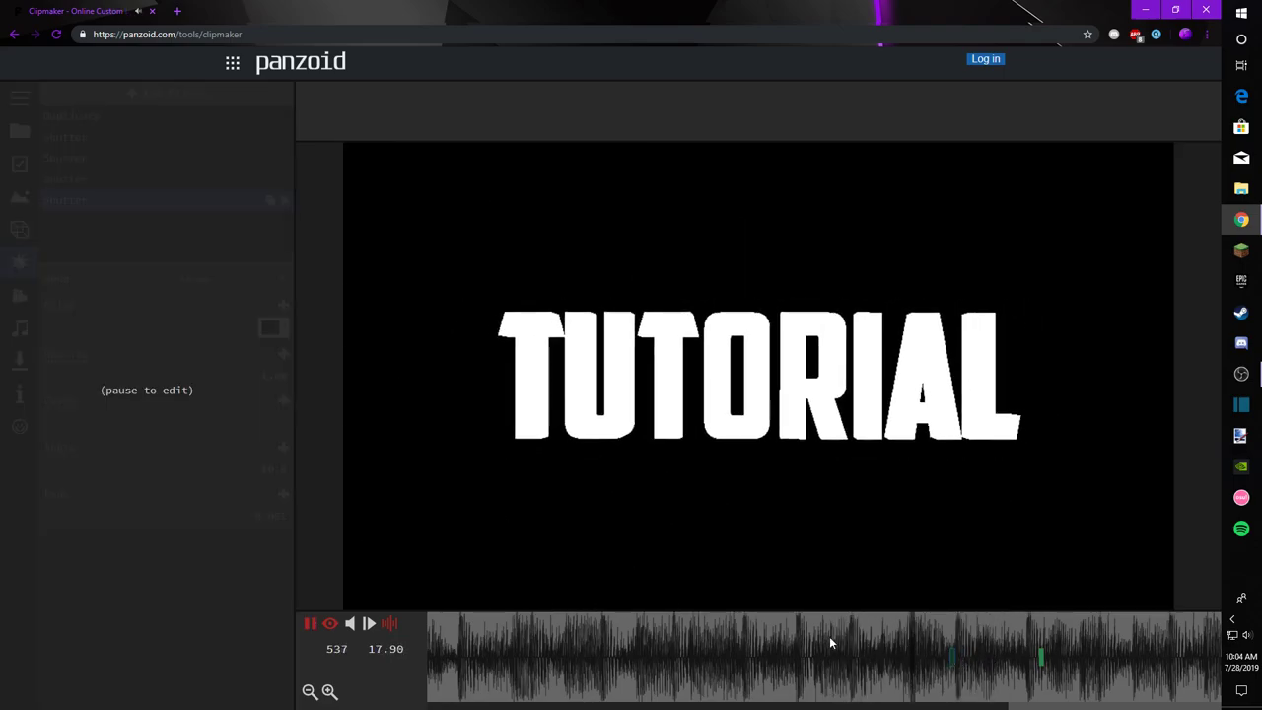
pyautogui.press('space')
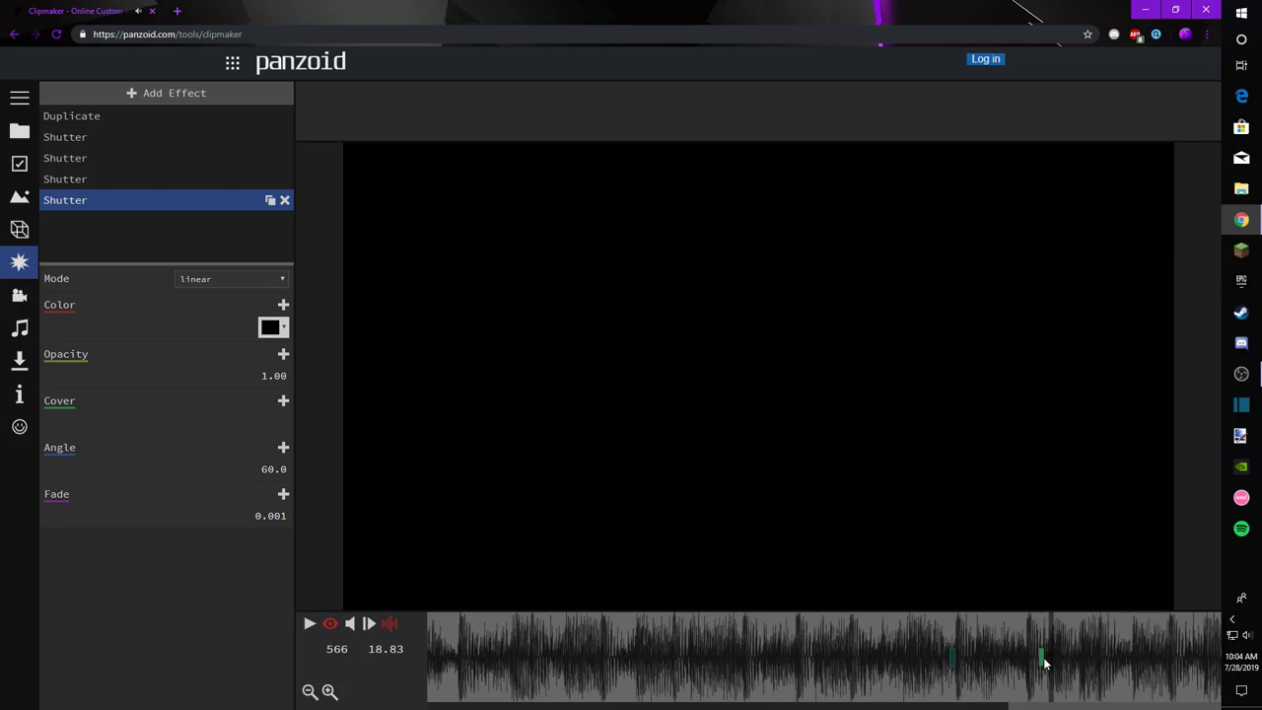
pyautogui.moveTo(1041, 658); pyautogui.dragTo(1051, 657)
pyautogui.click(865, 631)
pyautogui.press('space')
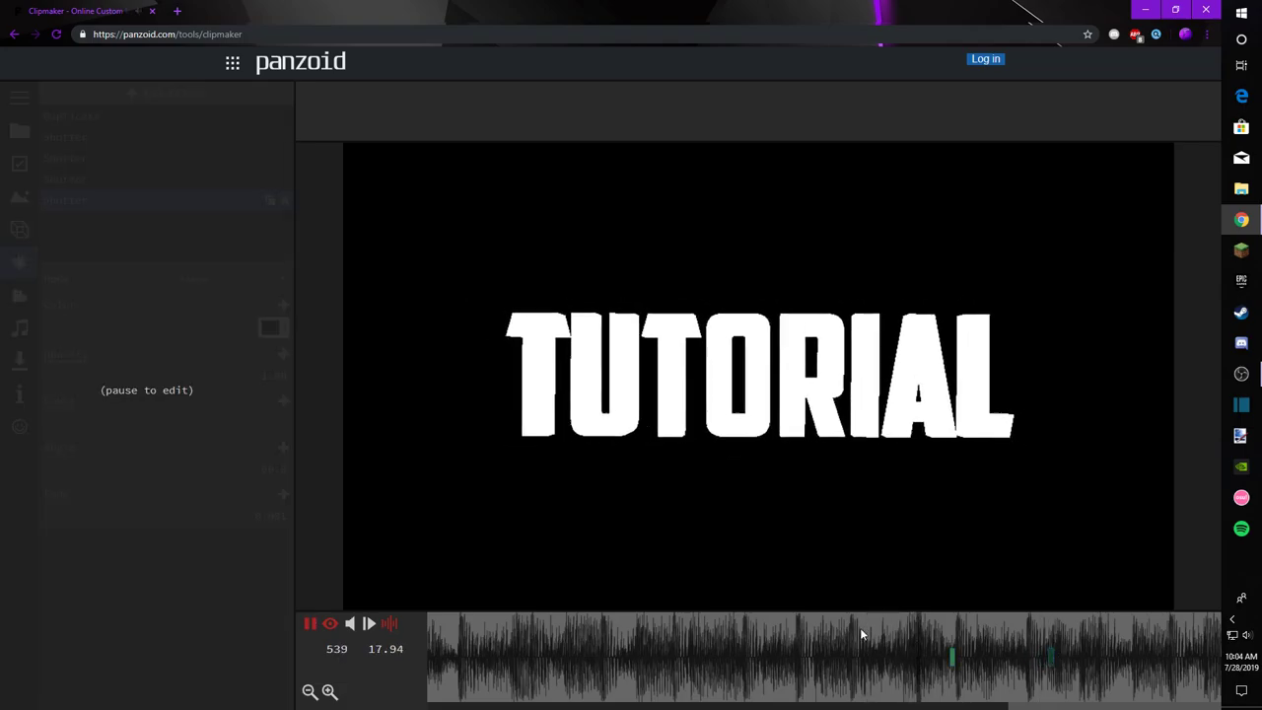
pyautogui.press('space')
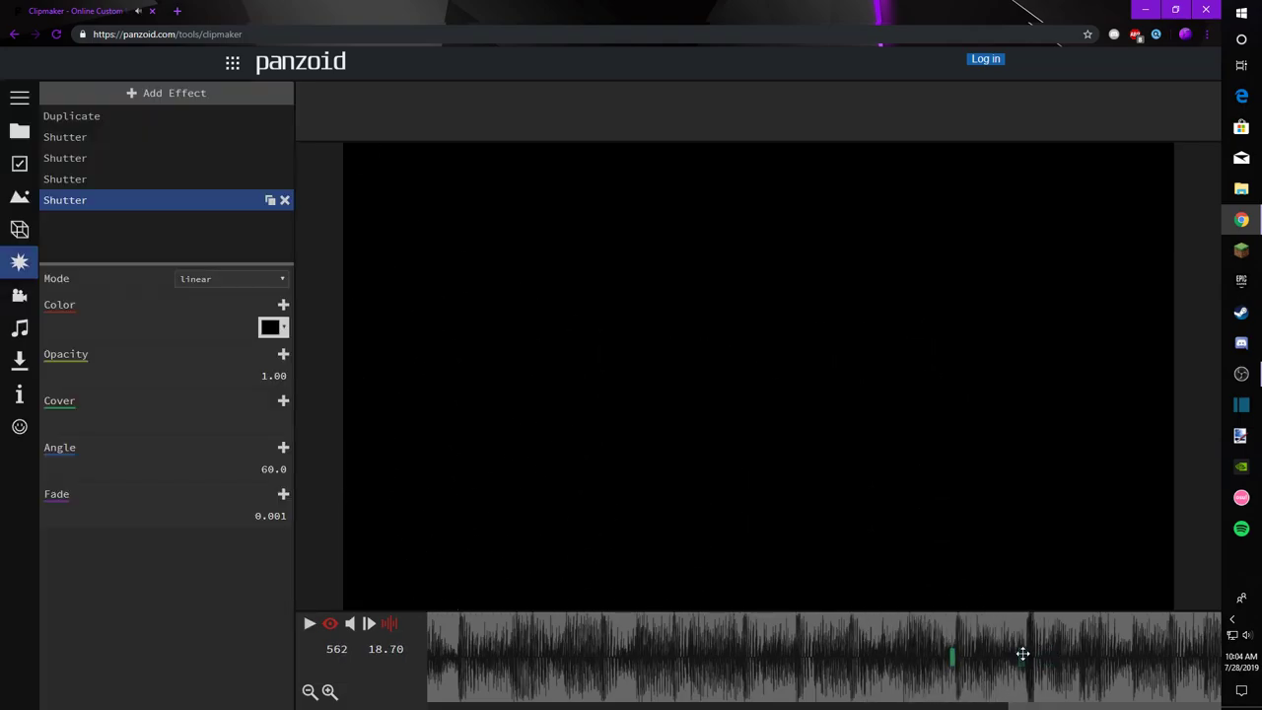
# Step: Place the black Shutter's starting cover keyframe slightly after 18.20 seconds and its ending one at about 18.70, then preview the wipe
pyautogui.moveTo(962, 654); pyautogui.dragTo(794, 630)
pyautogui.press('space')
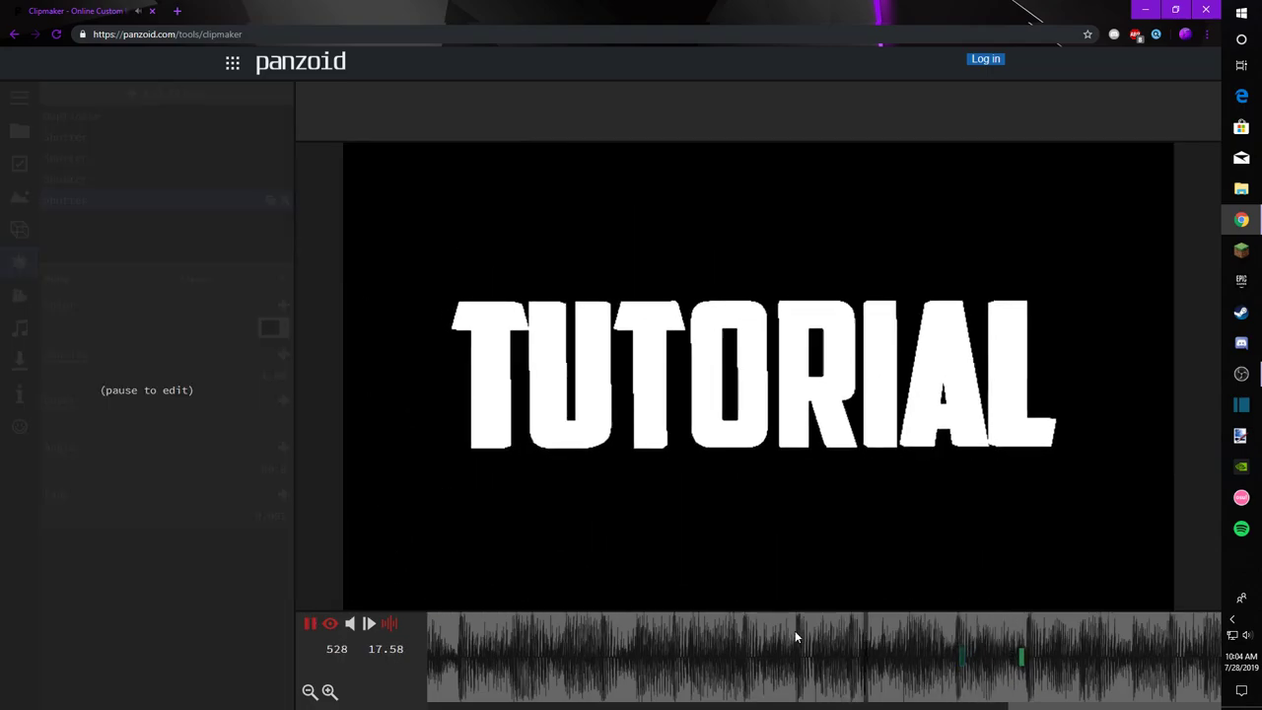
pyautogui.press('space')
pyautogui.moveTo(1026, 667); pyautogui.dragTo(902, 645)
pyautogui.press('space')
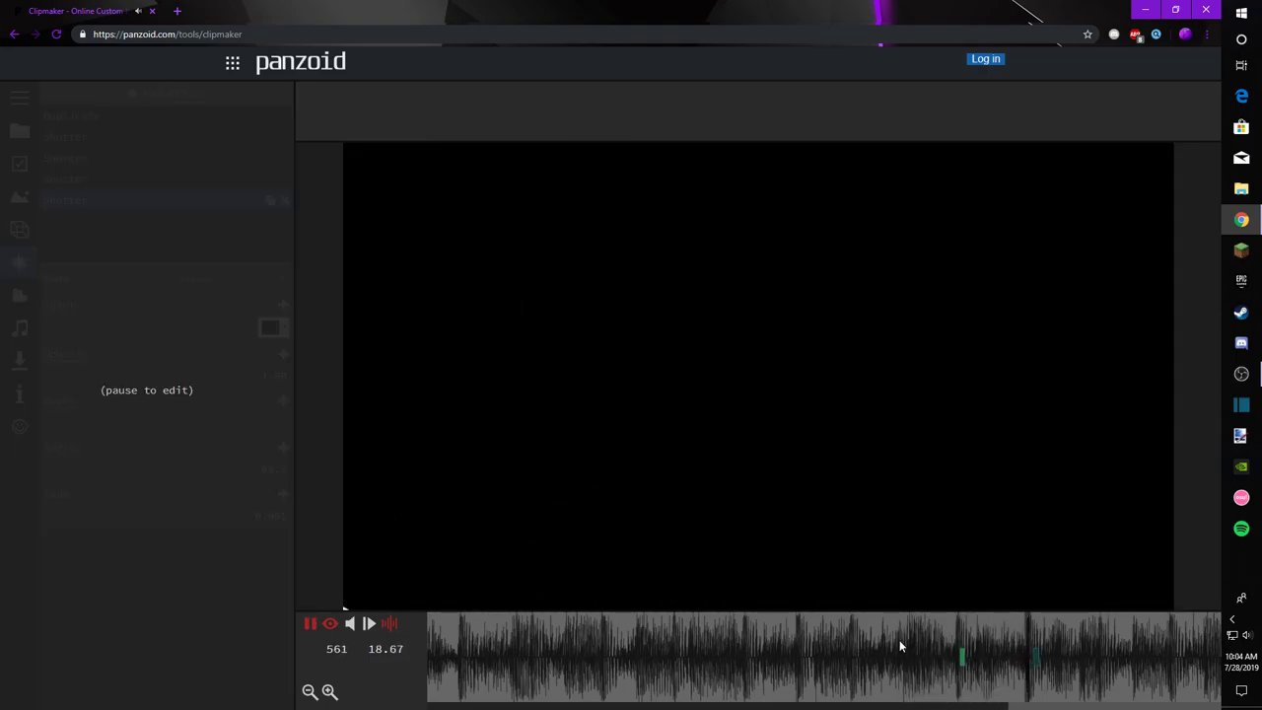
pyautogui.press('space')
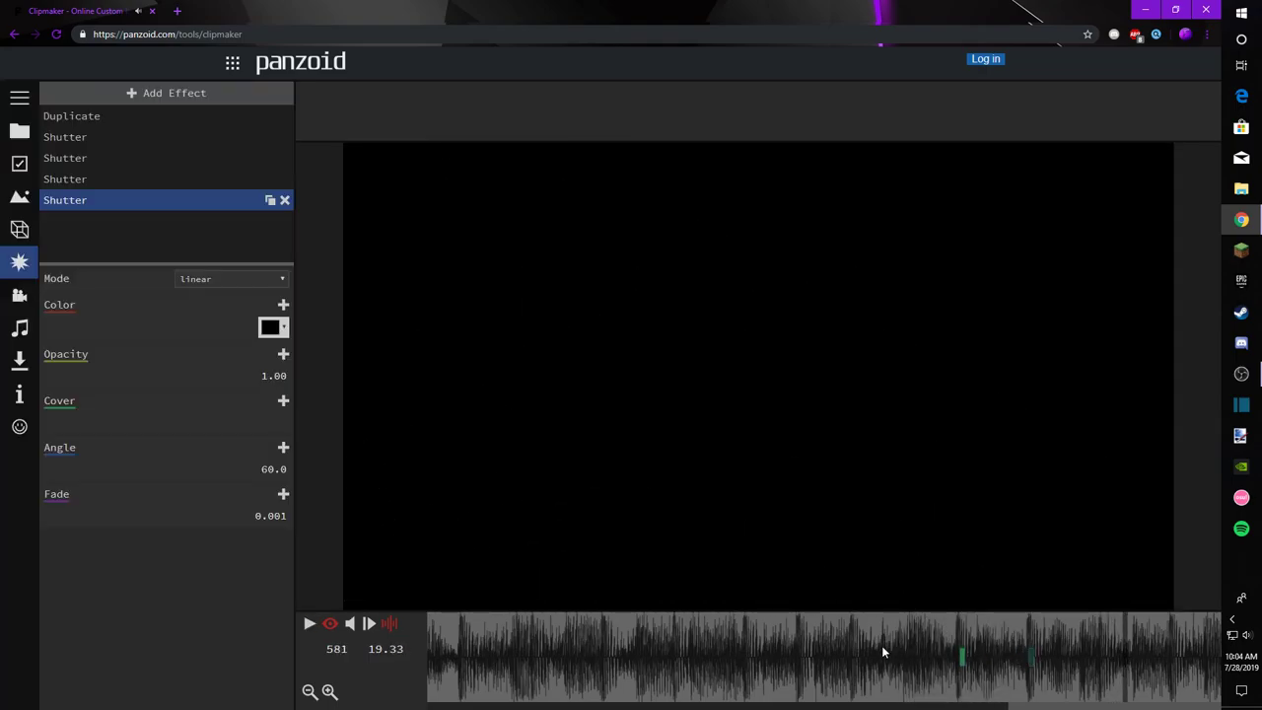
pyautogui.click(883, 645)
pyautogui.press('space')
pyautogui.press('space')
# Step: Play back the intro through the closing wipe and return the playhead to 12.77 seconds
pyautogui.moveTo(836, 645); pyautogui.dragTo(79, 562)
pyautogui.moveTo(340, 649); pyautogui.dragTo(1, 633)
pyautogui.press('space')
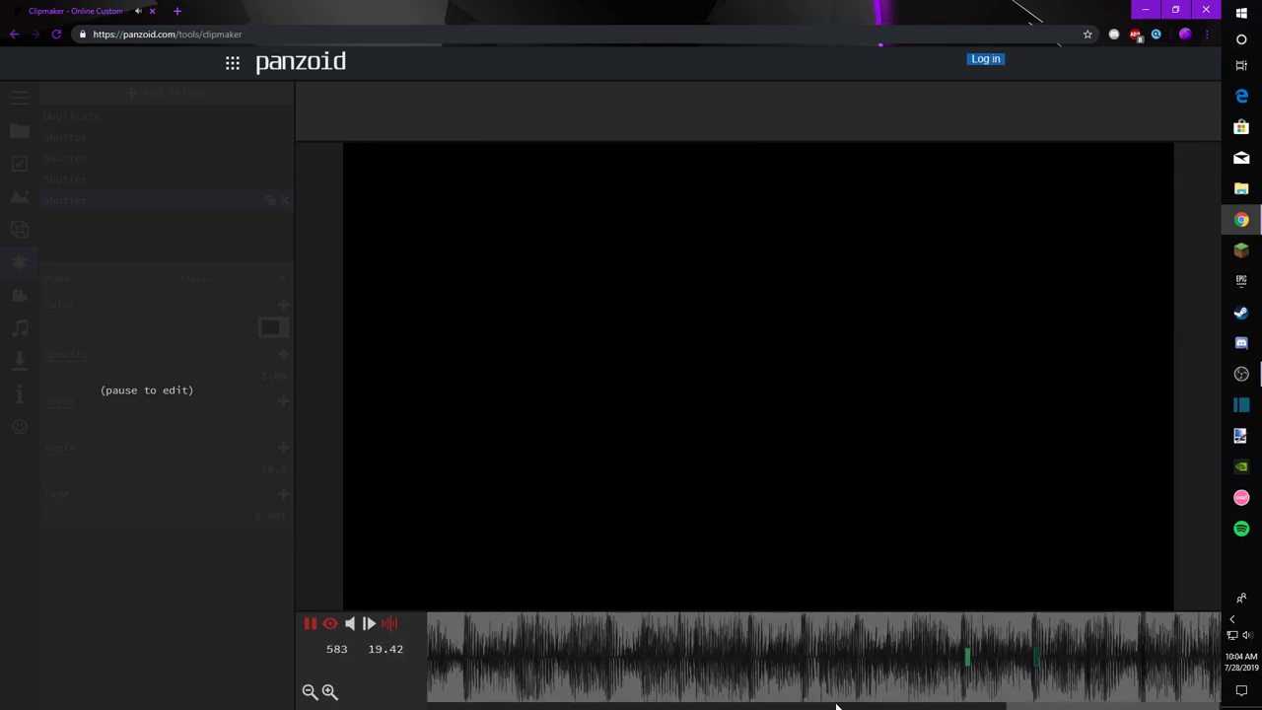
pyautogui.press('space')
pyautogui.click(1111, 655)
pyautogui.moveTo(1110, 655); pyautogui.dragTo(1153, 658)
pyautogui.moveTo(592, 707); pyautogui.dragTo(872, 706)
pyautogui.click(871, 652)
pyautogui.moveTo(892, 648); pyautogui.dragTo(862, 661)
# Step: Add a group named "rotate" to the scene and nest the TUTORIAL text inside it
pyautogui.click(20, 229)
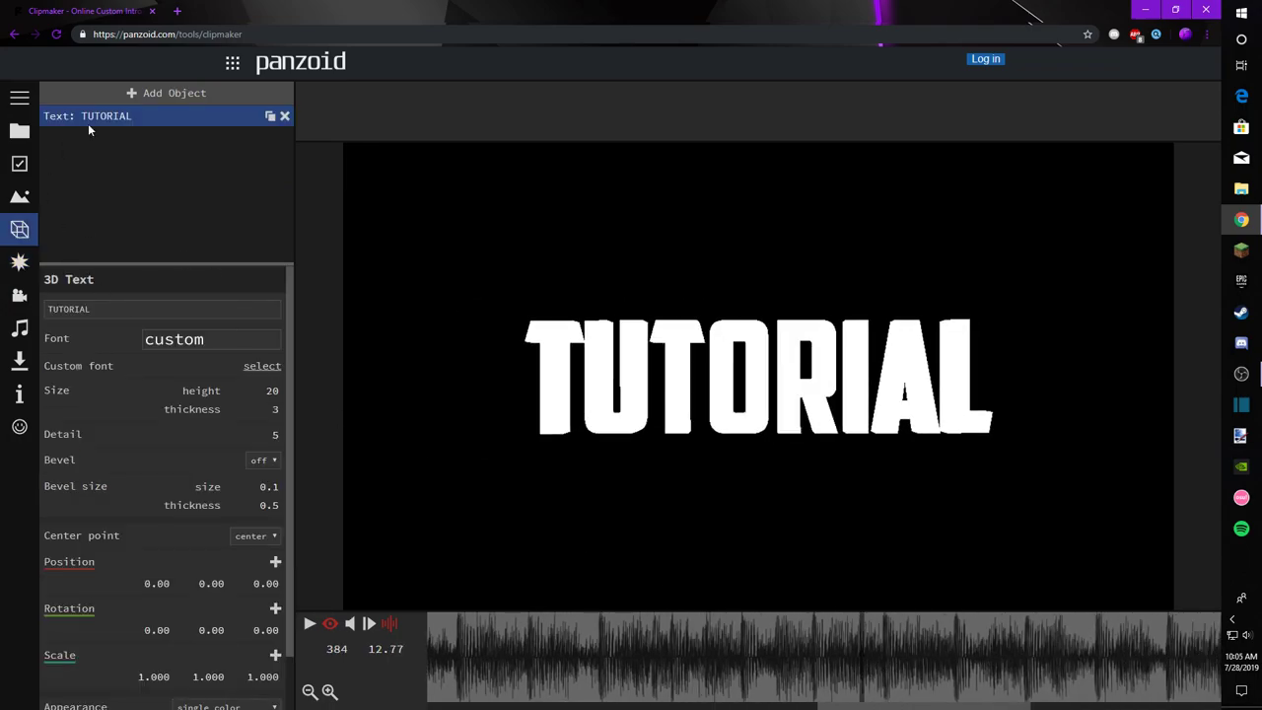
pyautogui.click(147, 92)
pyautogui.click(122, 352)
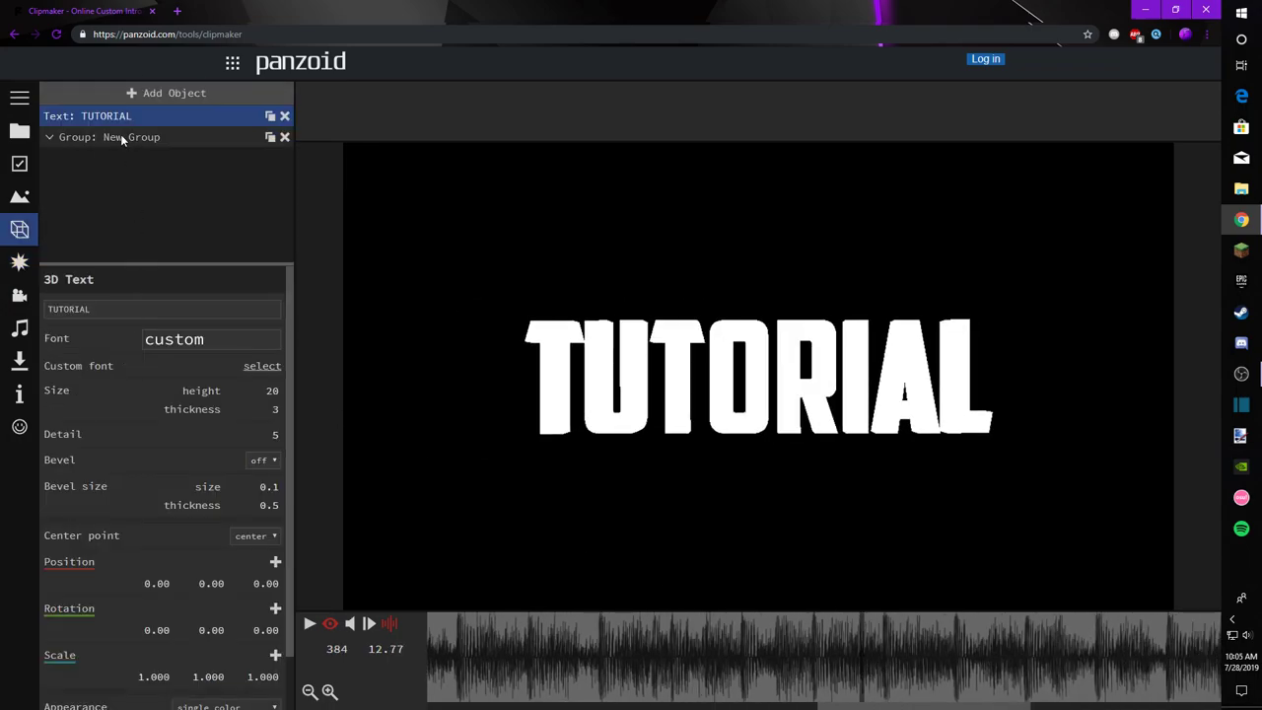
pyautogui.moveTo(122, 116); pyautogui.dragTo(126, 134)
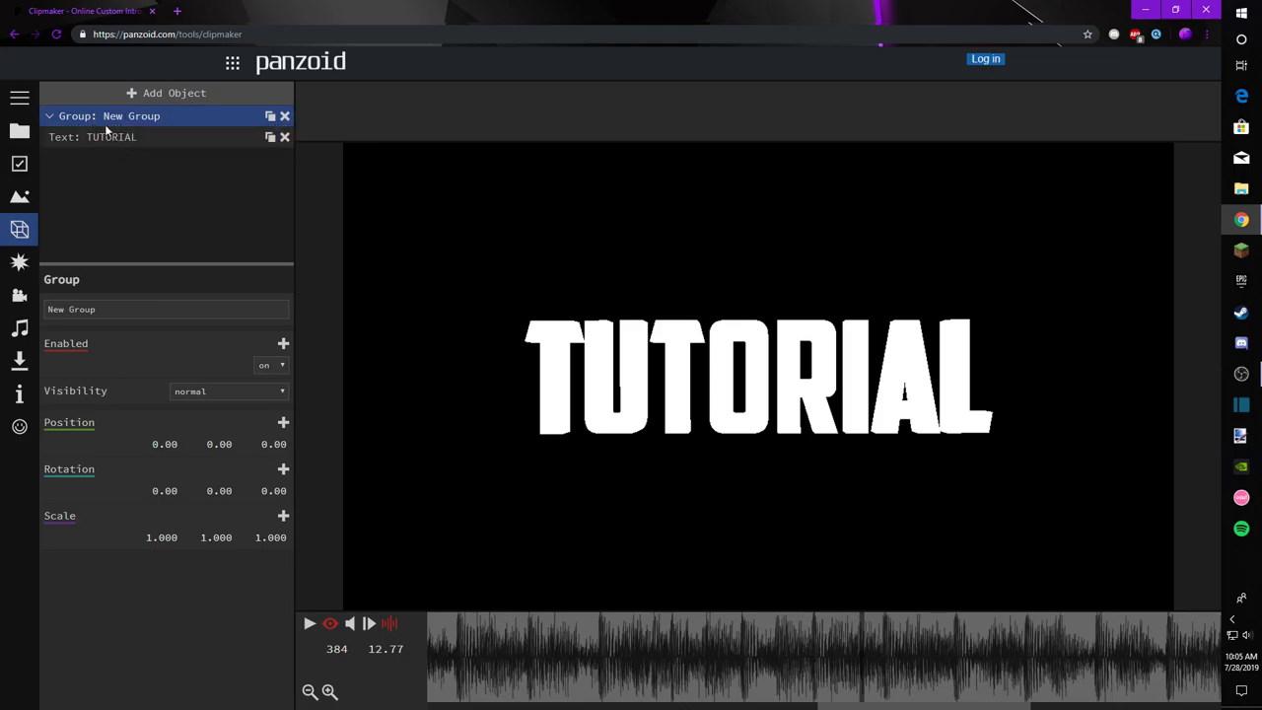
pyautogui.click(54, 309)
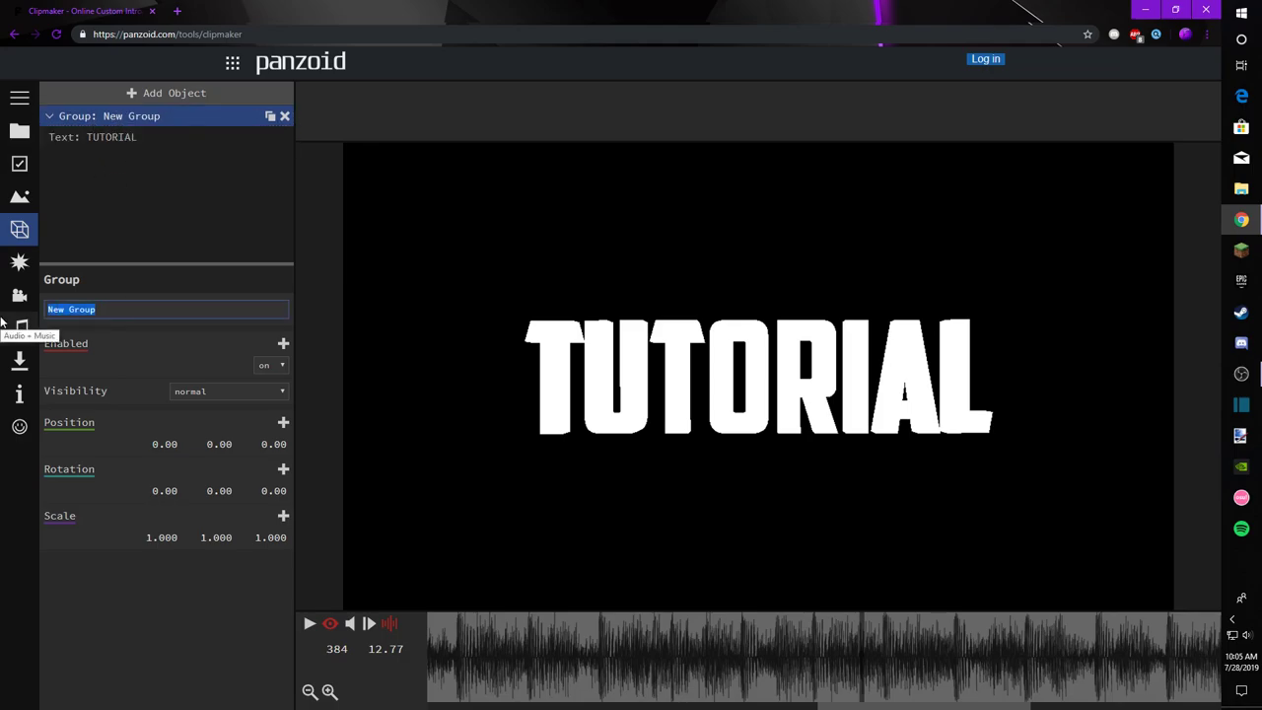
pyautogui.write('rotate')
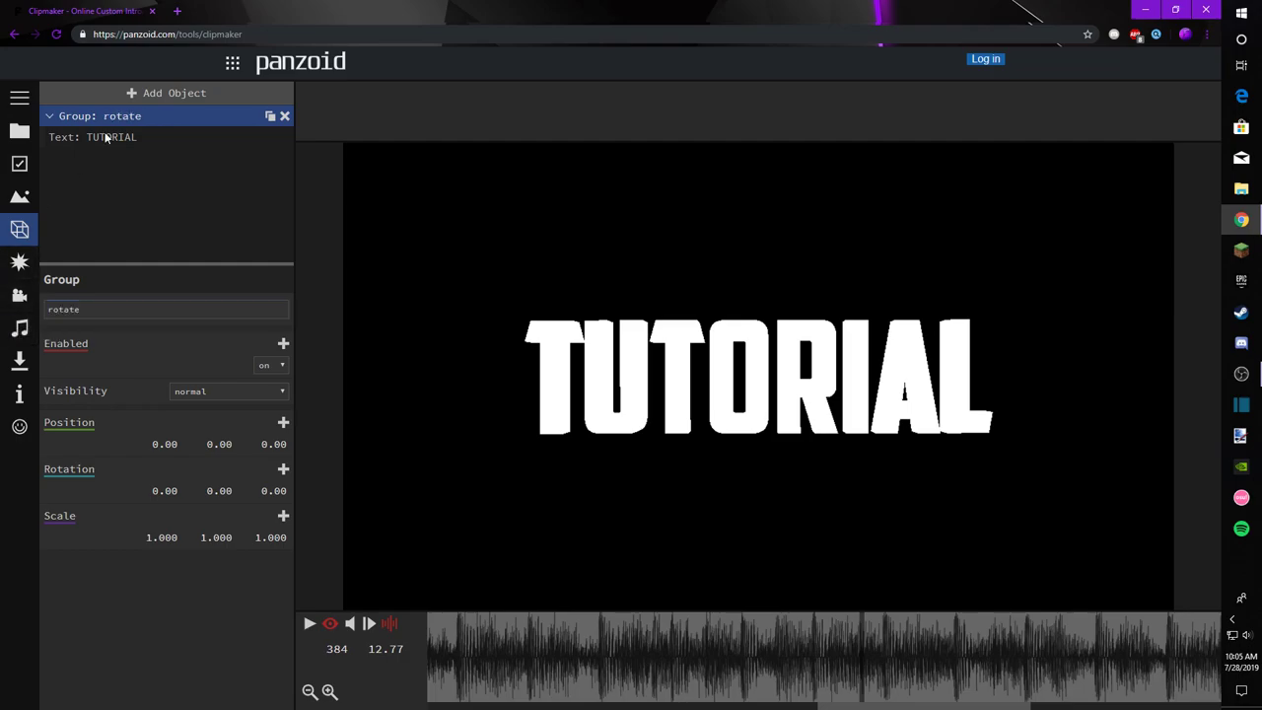
# Step: Add a second group named "flatten" and nest the rotate group with its TUTORIAL text inside it
pyautogui.click(153, 94)
pyautogui.click(140, 345)
pyautogui.click(115, 158)
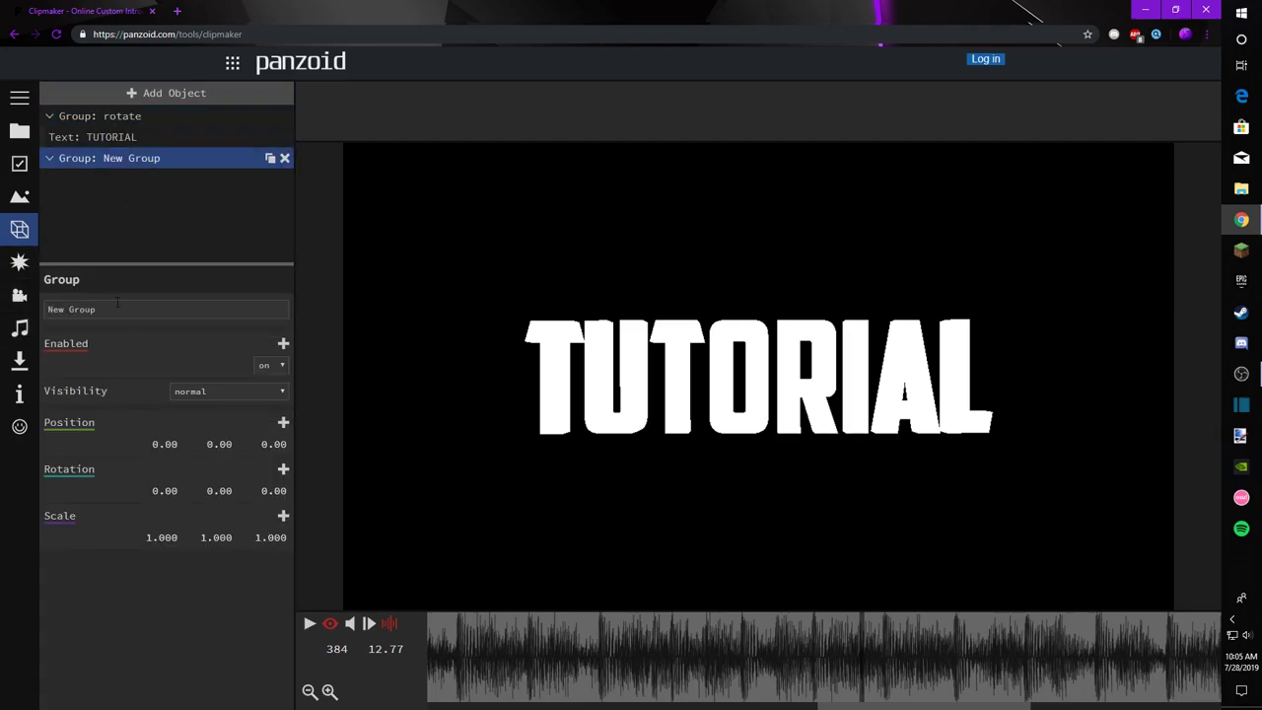
pyautogui.write('flatten')
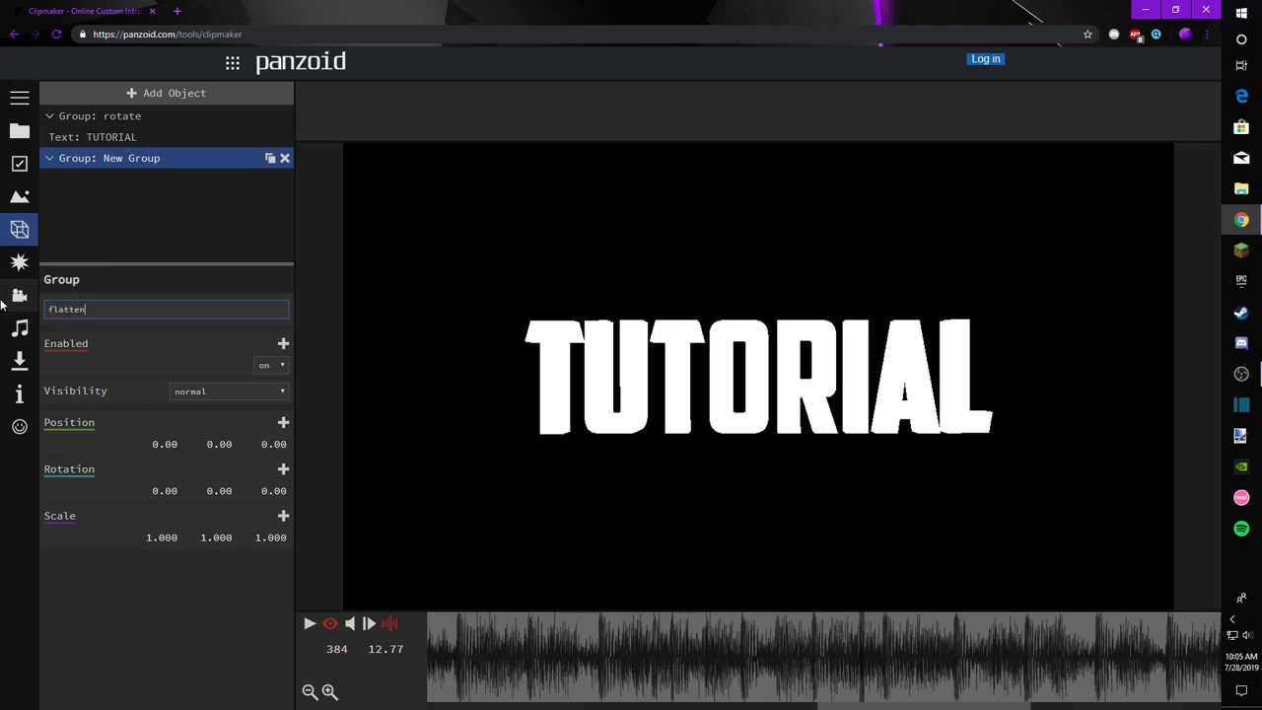
pyautogui.moveTo(126, 119); pyautogui.dragTo(132, 159)
pyautogui.click(169, 139)
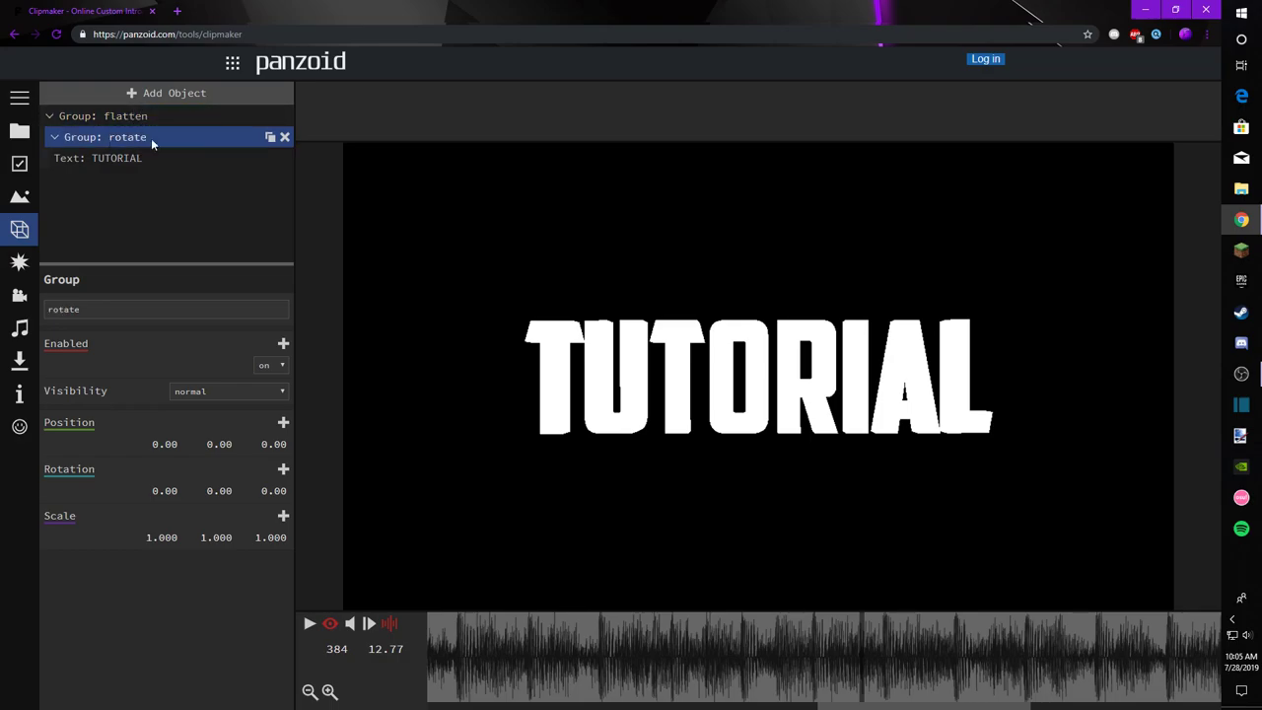
pyautogui.moveTo(103, 139)
pyautogui.mouseDown()
pyautogui.moveTo(110, 116)
pyautogui.moveTo(76, 116)
pyautogui.moveTo(110, 117)
pyautogui.moveTo(112, 133)
pyautogui.mouseUp()
pyautogui.click(66, 158)
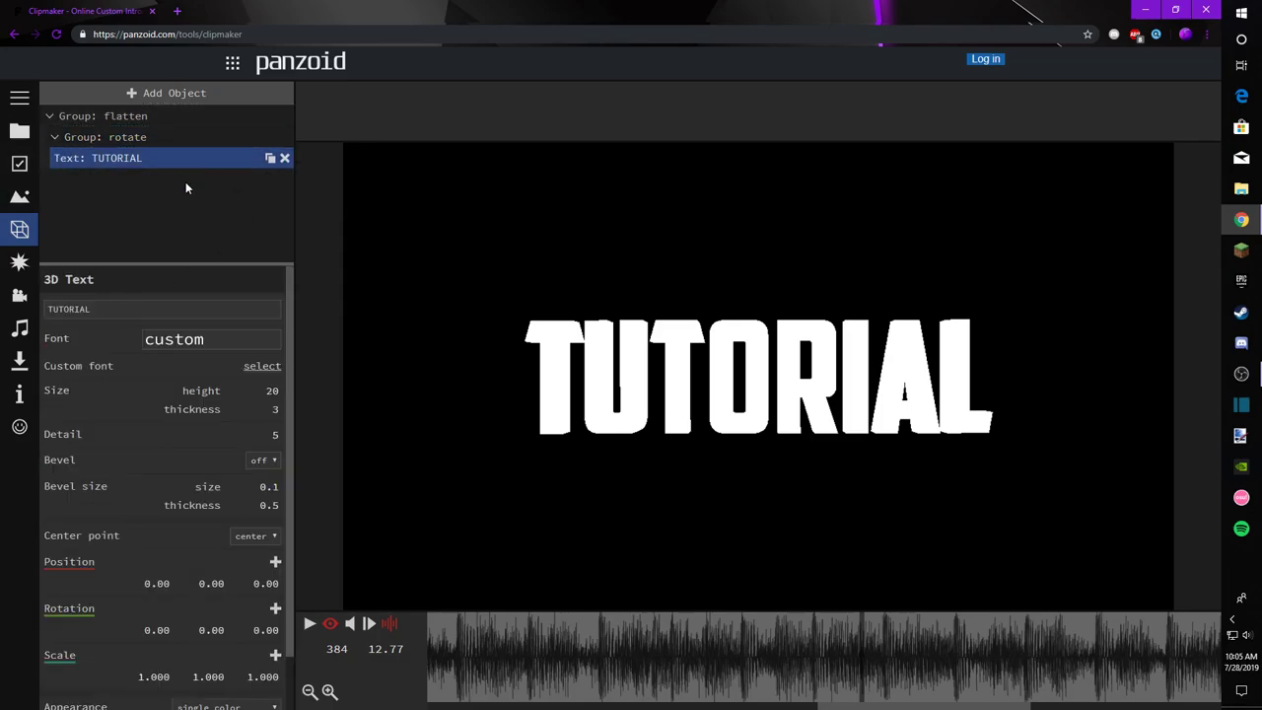
# Step: Set the rotate group's rotation to -20 on X, -20 on Y and 0 on Z
pyautogui.click(84, 138)
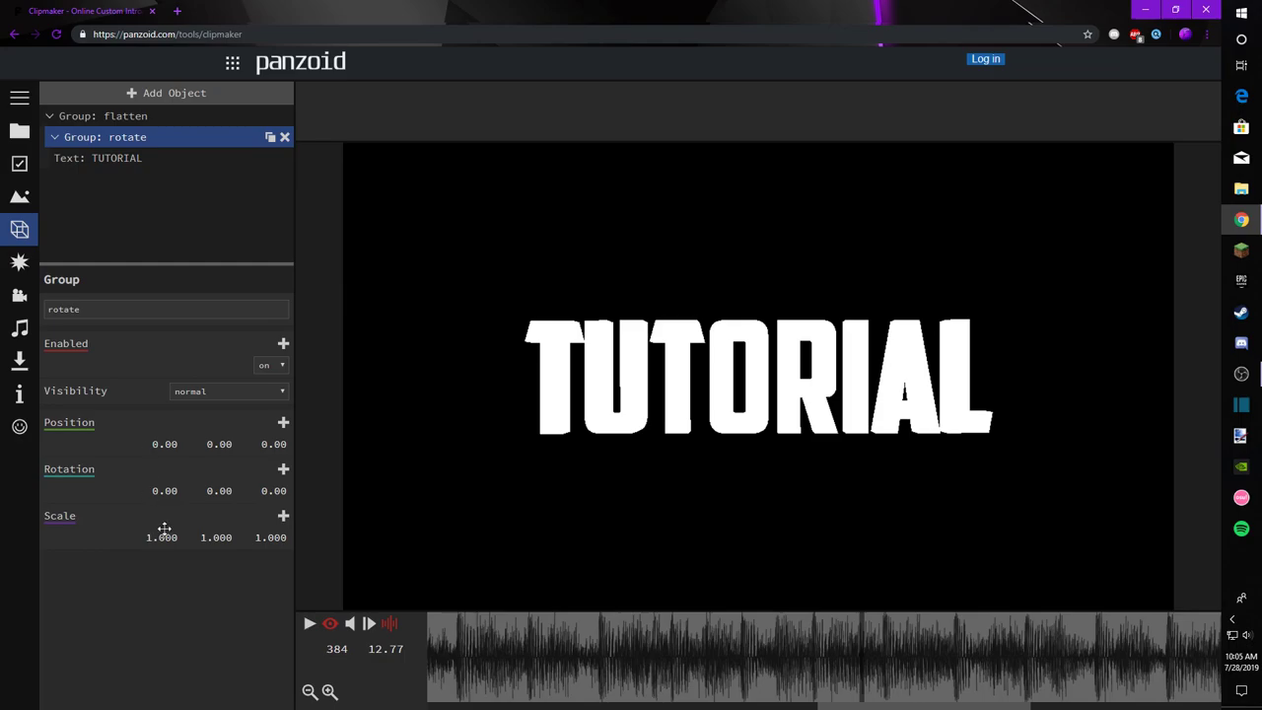
pyautogui.click(19, 262)
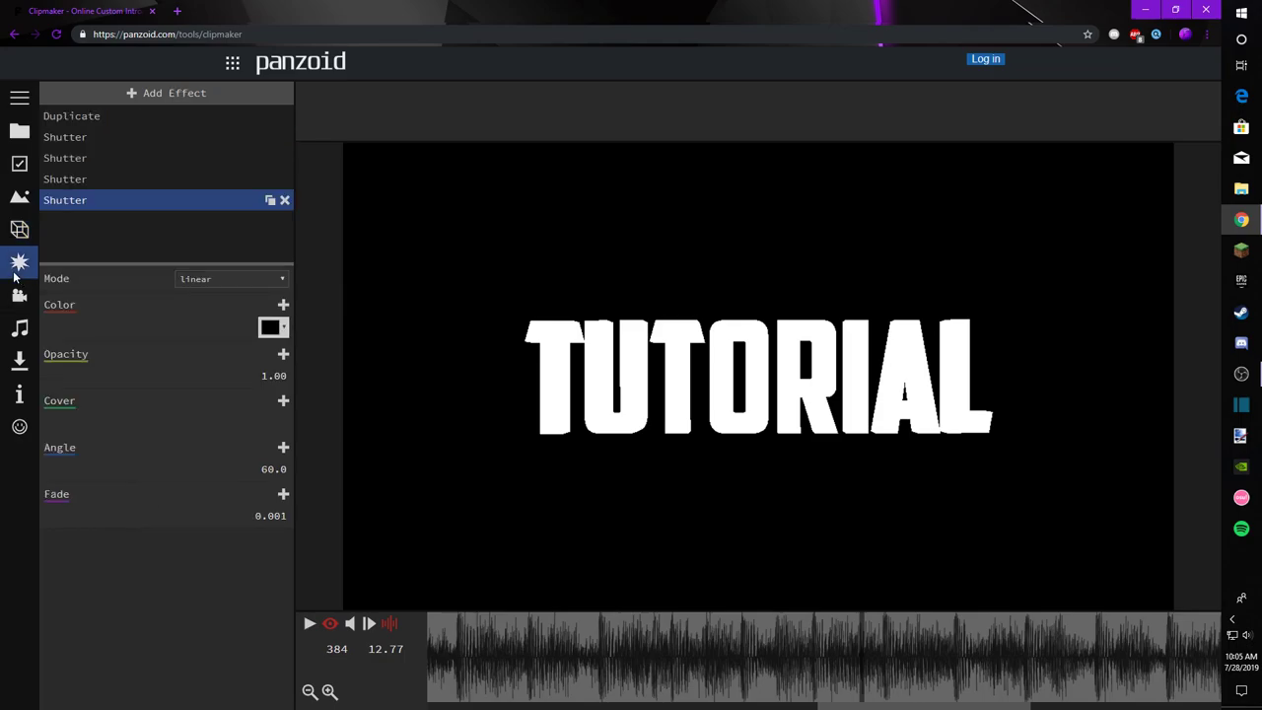
pyautogui.click(19, 229)
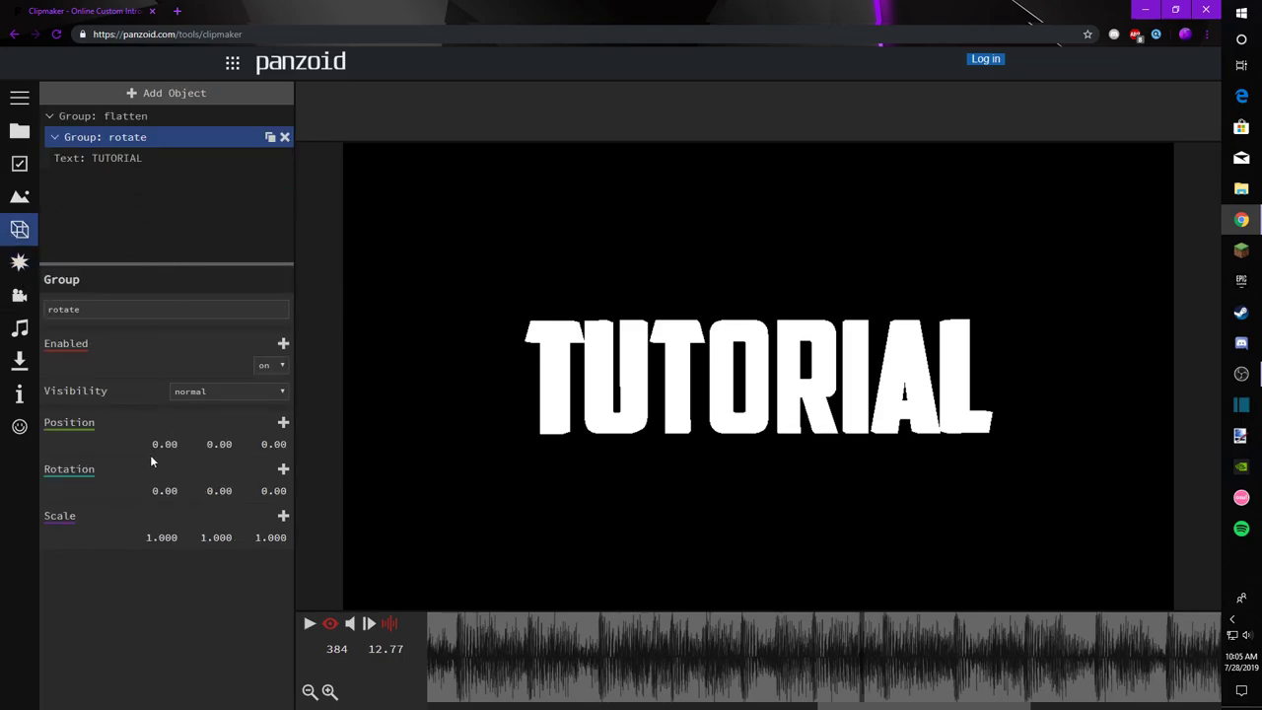
pyautogui.click(162, 491)
pyautogui.write('-20')
pyautogui.press('Tab')
pyautogui.write('-2')
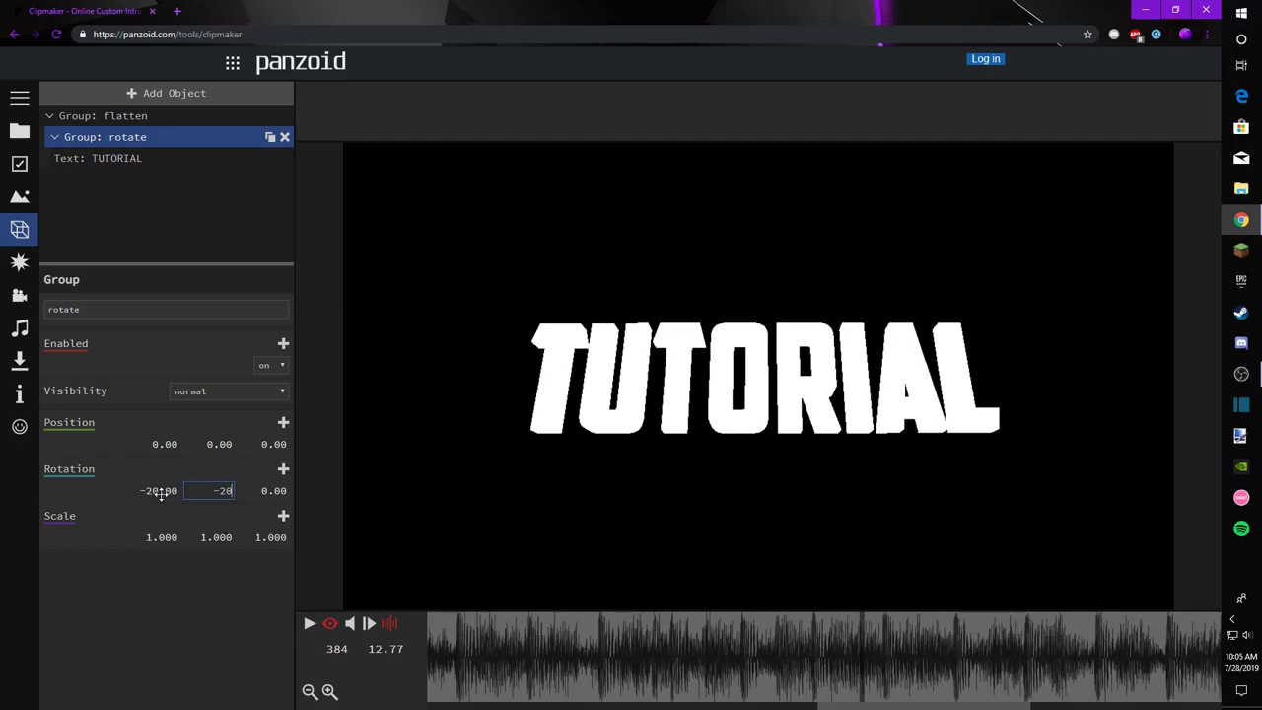
pyautogui.press('Return')
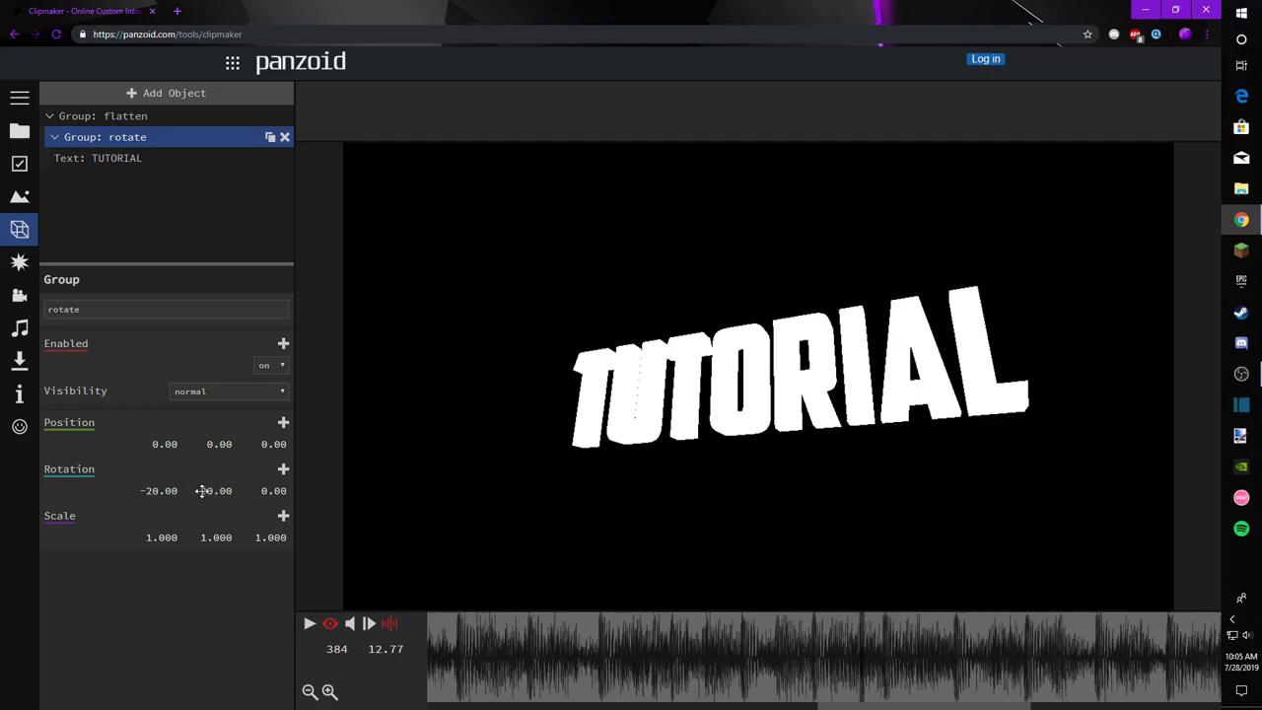
pyautogui.moveTo(277, 493)
pyautogui.mouseDown()
pyautogui.moveTo(324, 490)
pyautogui.moveTo(290, 522)
pyautogui.moveTo(223, 504)
pyautogui.moveTo(282, 496)
pyautogui.mouseUp()
pyautogui.click(282, 496)
pyautogui.write('0')
pyautogui.press('Return')
# Step: Set the flatten group's Z scale to 0.1 and inspect the flattened text outside the camera view
pyautogui.click(122, 118)
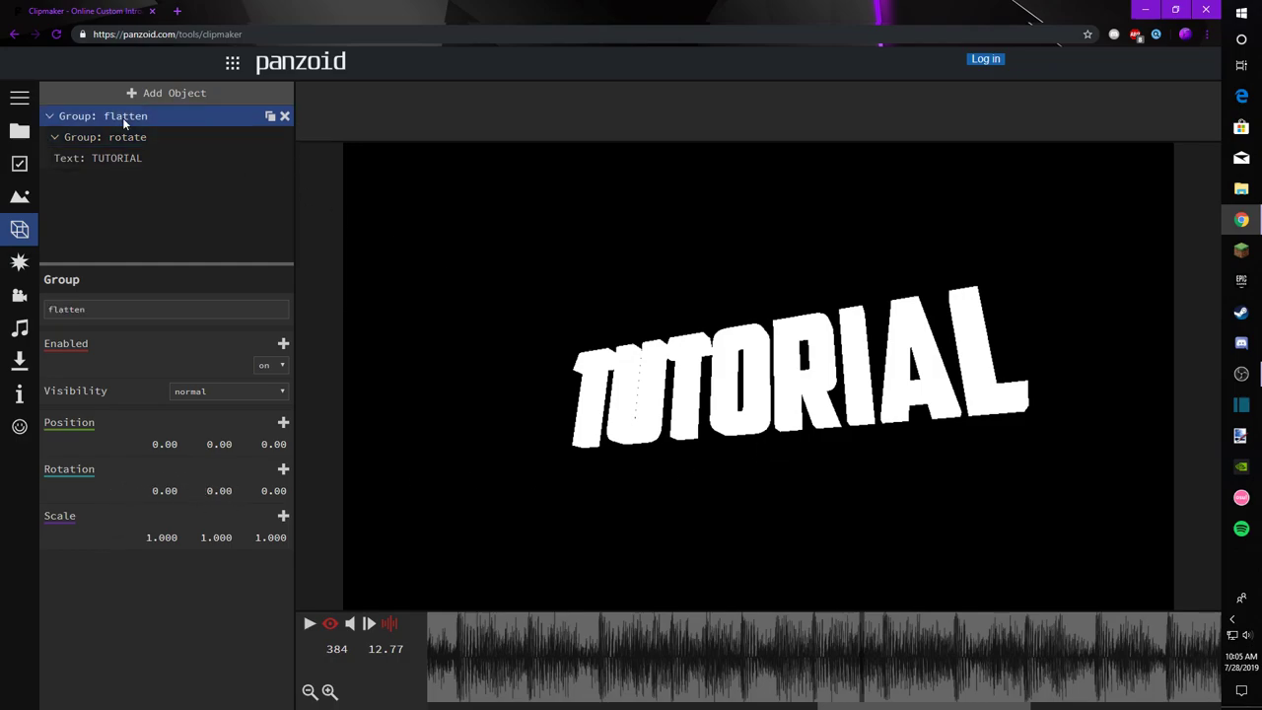
pyautogui.click(276, 537)
pyautogui.write('.1')
pyautogui.press('Return')
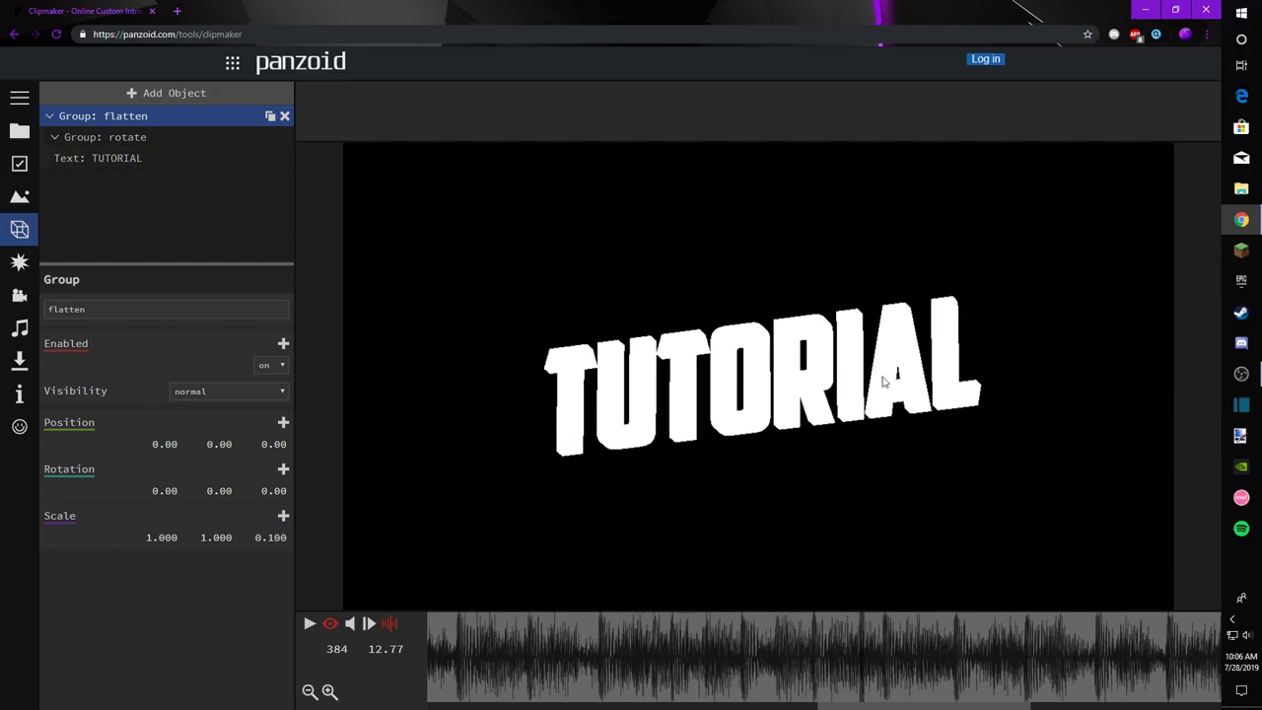
pyautogui.click(331, 624)
pyautogui.moveTo(949, 538); pyautogui.dragTo(1024, 503)
pyautogui.click(333, 626)
# Step: Add an Antialiasing effect after the last Shutter and duplicate it
pyautogui.click(17, 263)
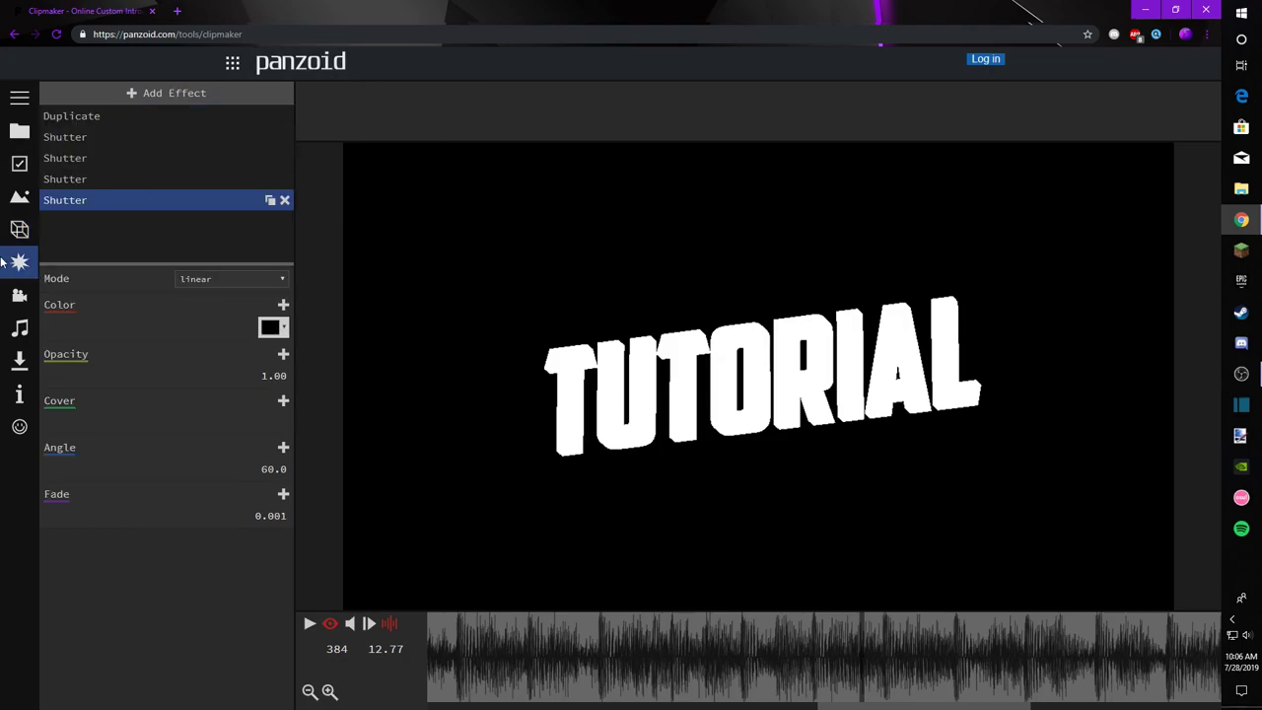
pyautogui.click(159, 94)
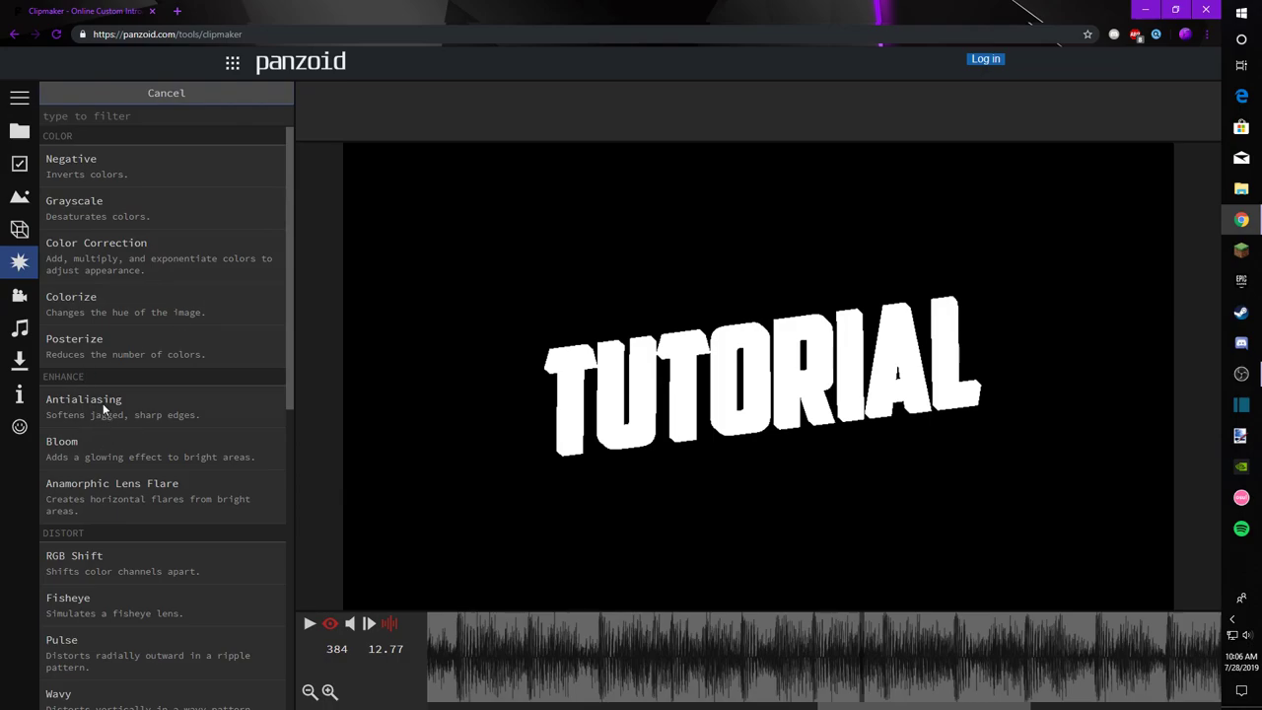
pyautogui.click(110, 402)
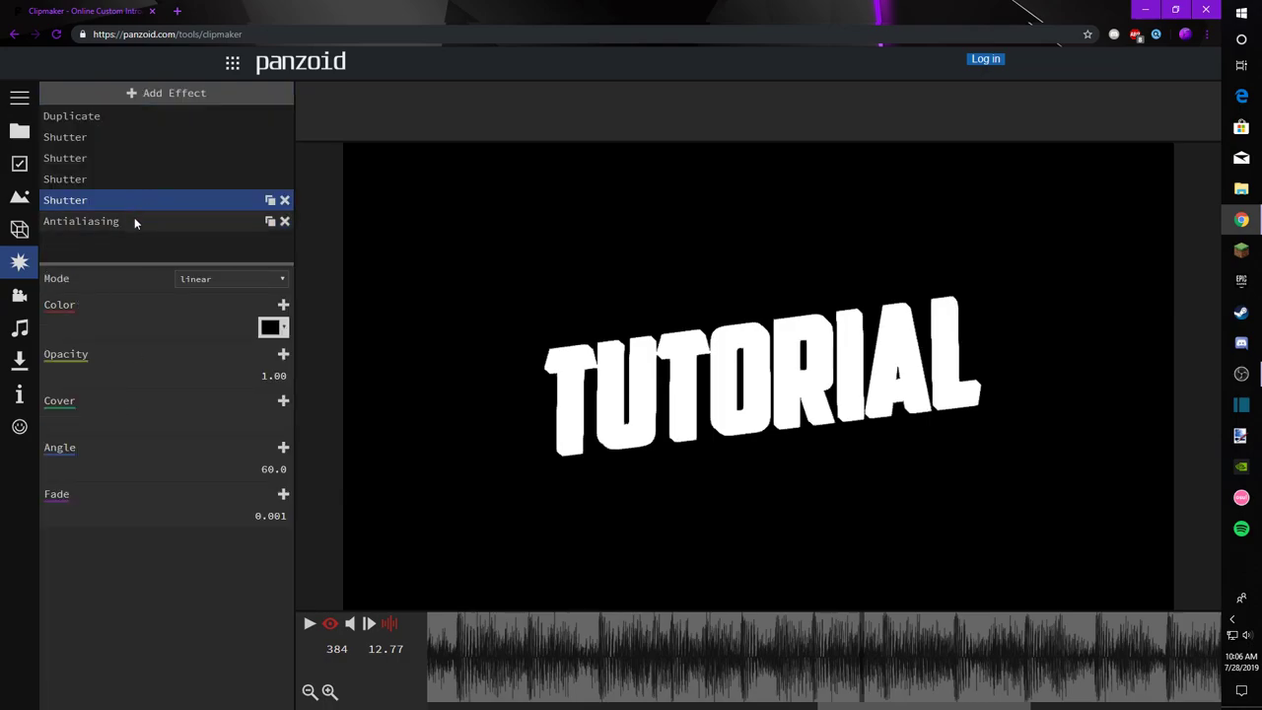
pyautogui.click(209, 221)
pyautogui.click(270, 222)
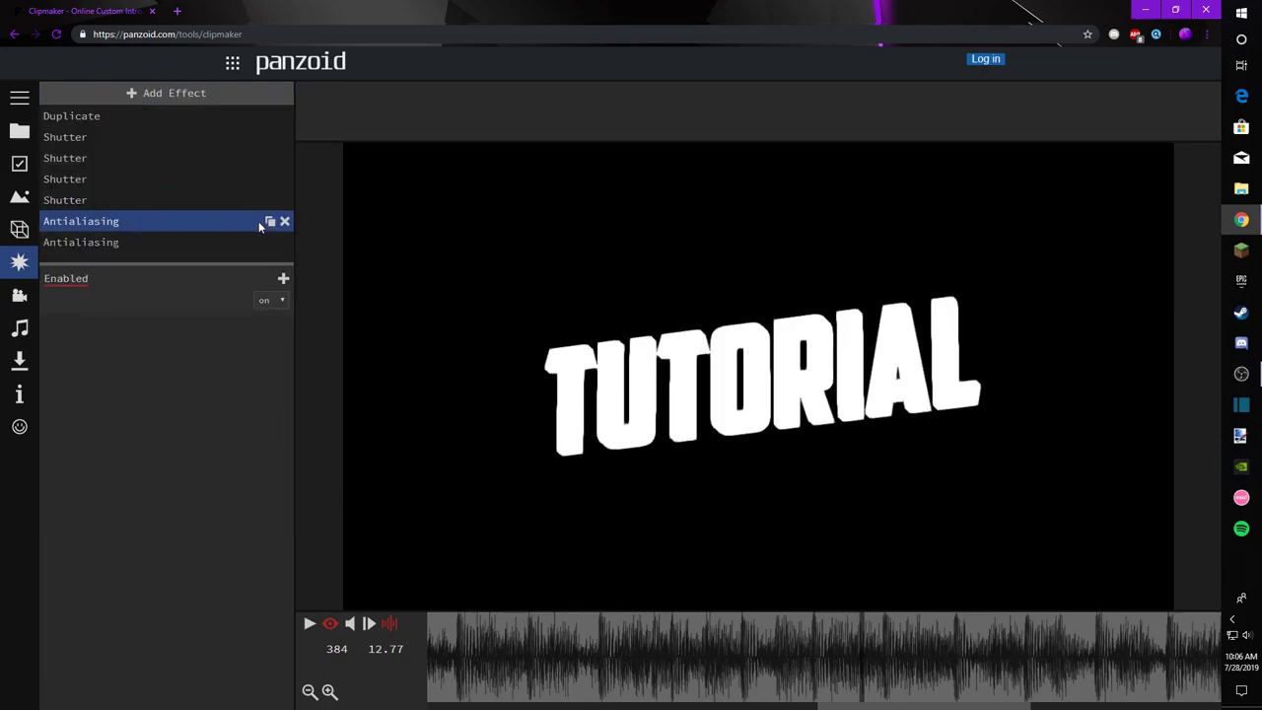
# Step: Set the thickness of the TUTORIAL text in the rotate group to 5
pyautogui.click(20, 229)
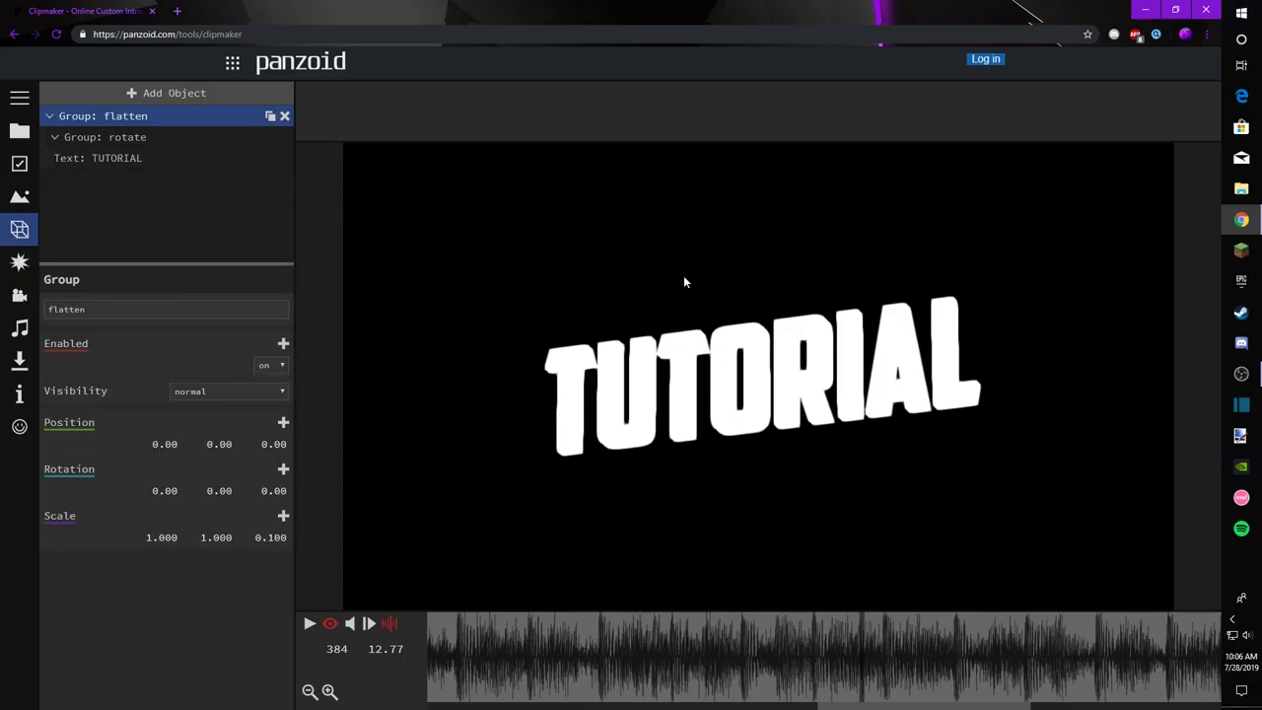
pyautogui.click(112, 158)
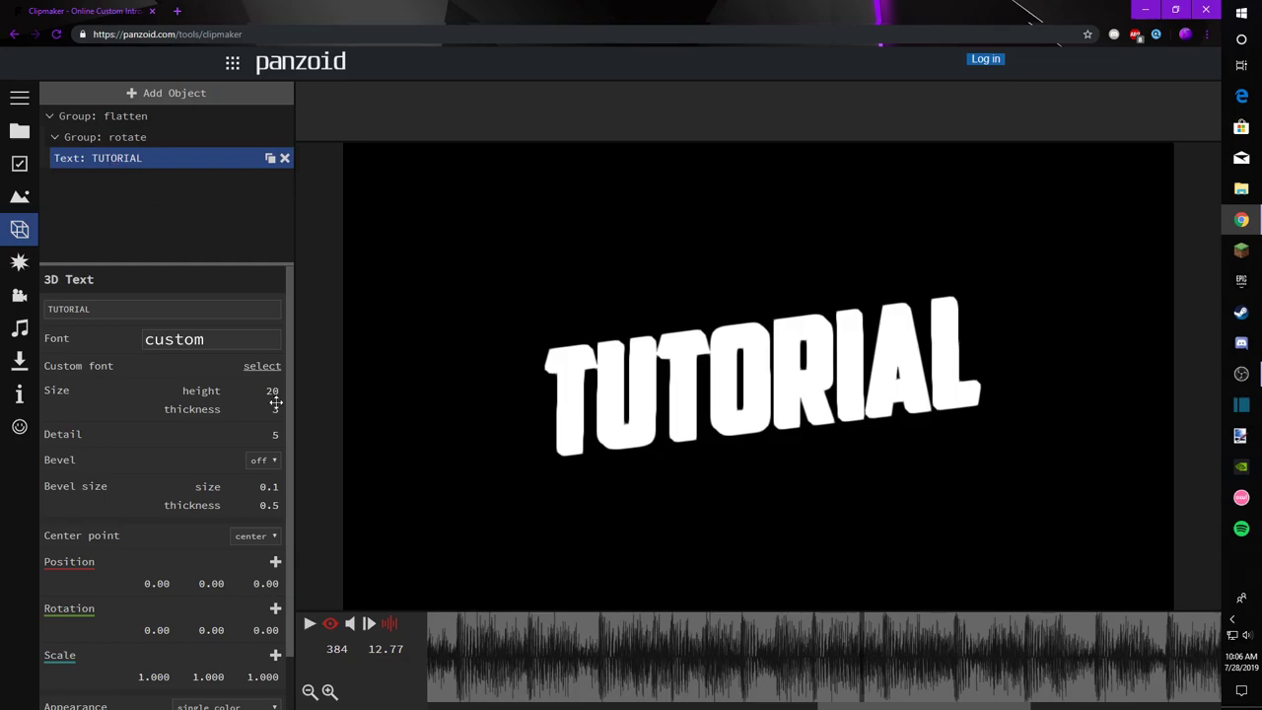
pyautogui.moveTo(273, 413); pyautogui.dragTo(279, 412)
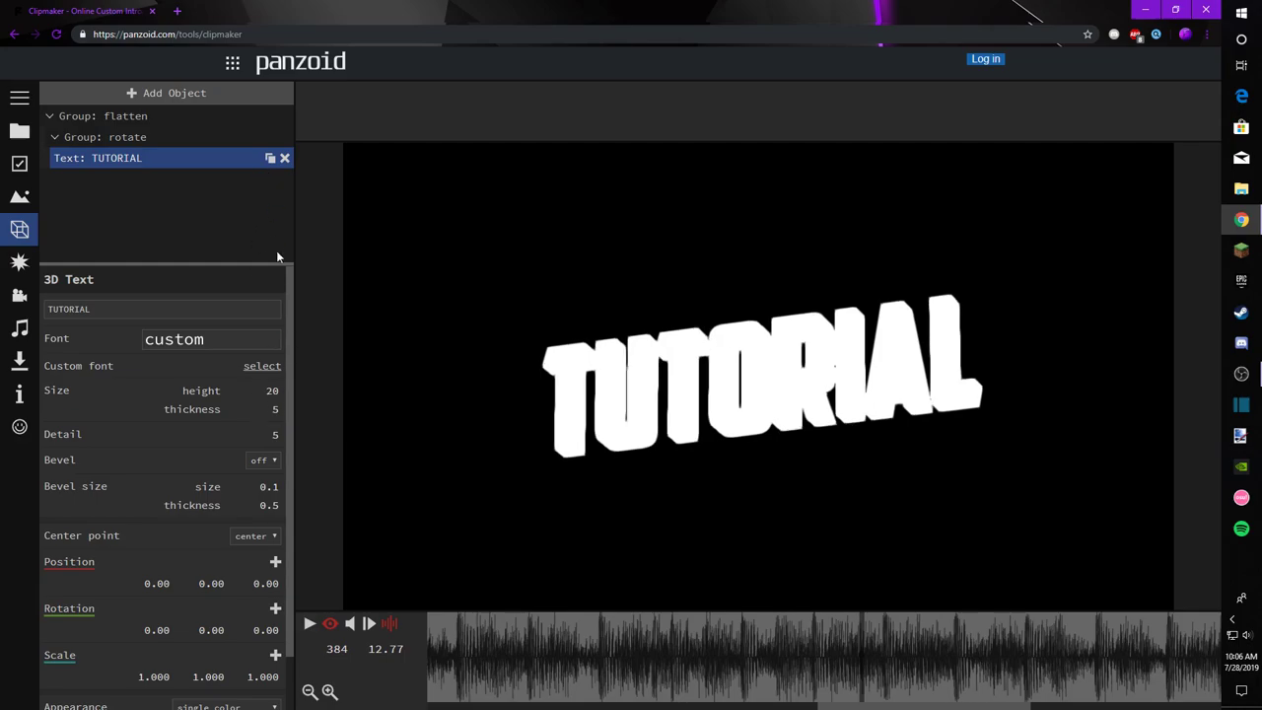
# Step: Duplicate the TUTORIAL text and nest the copy inside the rotate group
pyautogui.click(270, 160)
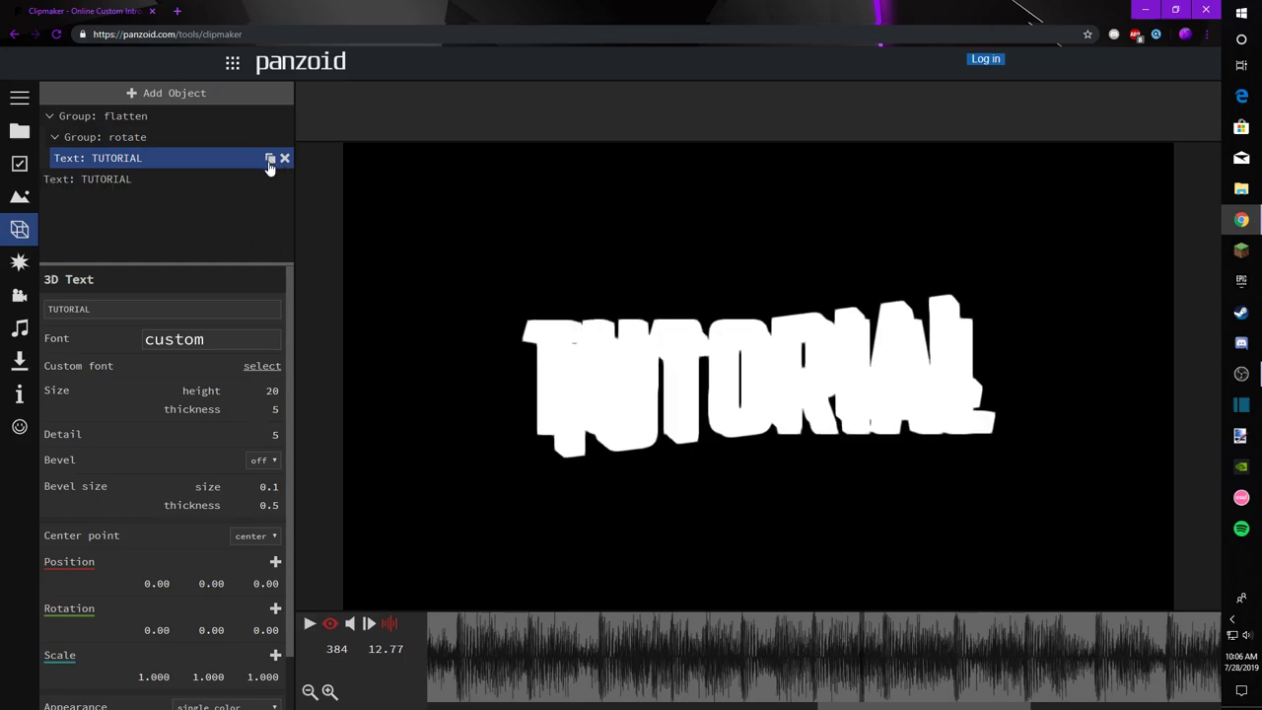
pyautogui.moveTo(135, 168); pyautogui.dragTo(132, 165)
pyautogui.click(140, 175)
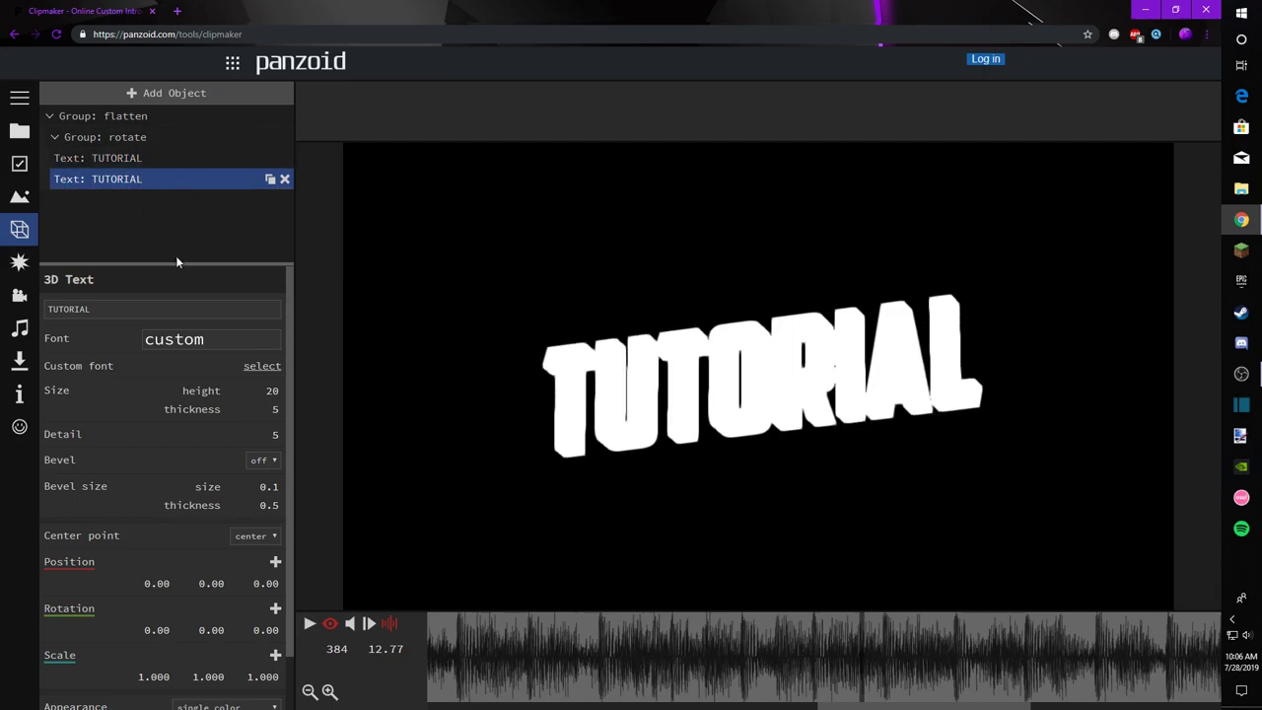
# Step: Turn on the bevel for the duplicated TUTORIAL text and set its thickness to 4
pyautogui.click(264, 462)
pyautogui.click(264, 484)
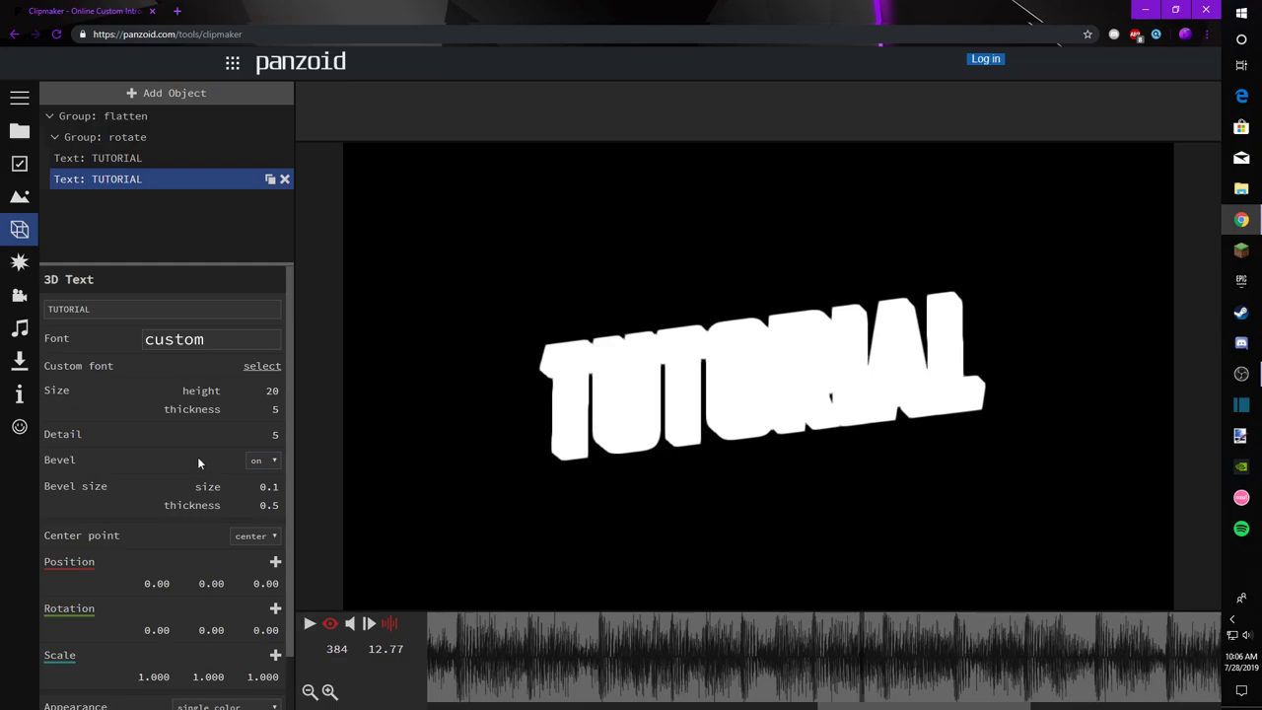
pyautogui.moveTo(262, 402); pyautogui.dragTo(264, 414)
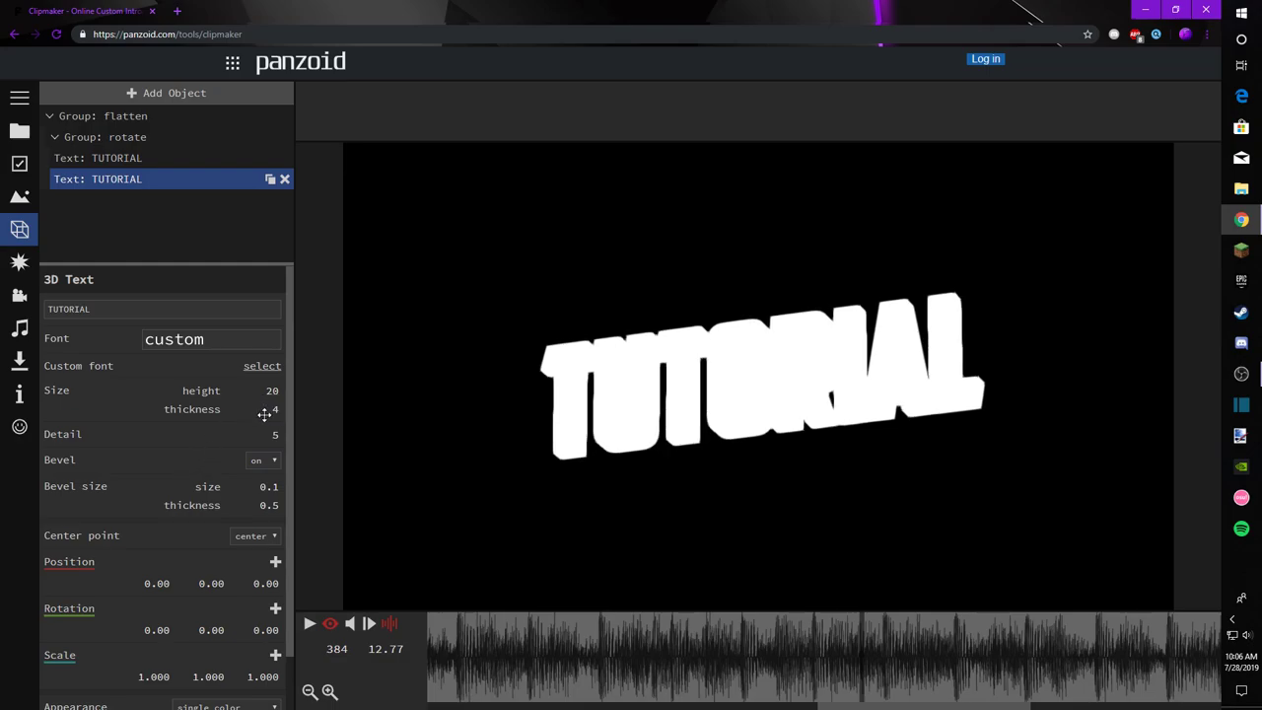
# Step: Set the duplicated TUTORIAL text's color to purple #9300ff
pyautogui.scroll(-1, 131, 408)
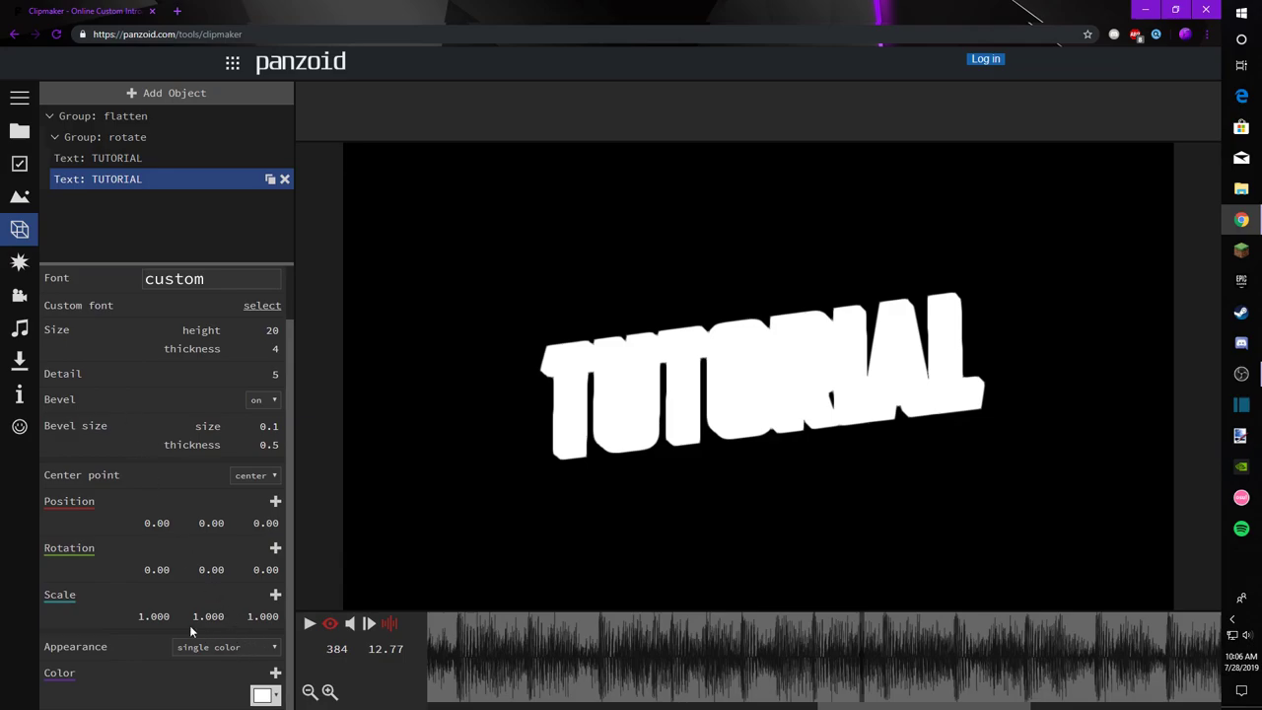
pyautogui.click(262, 695)
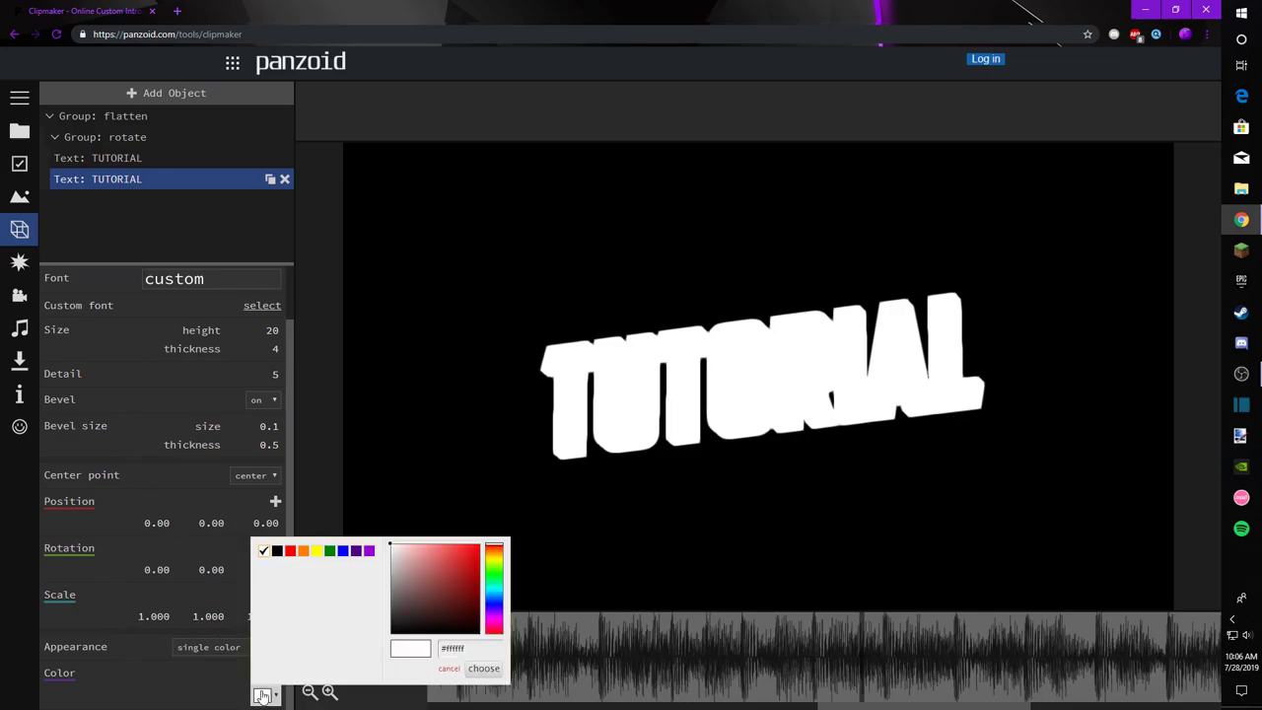
pyautogui.click(356, 550)
pyautogui.click(370, 551)
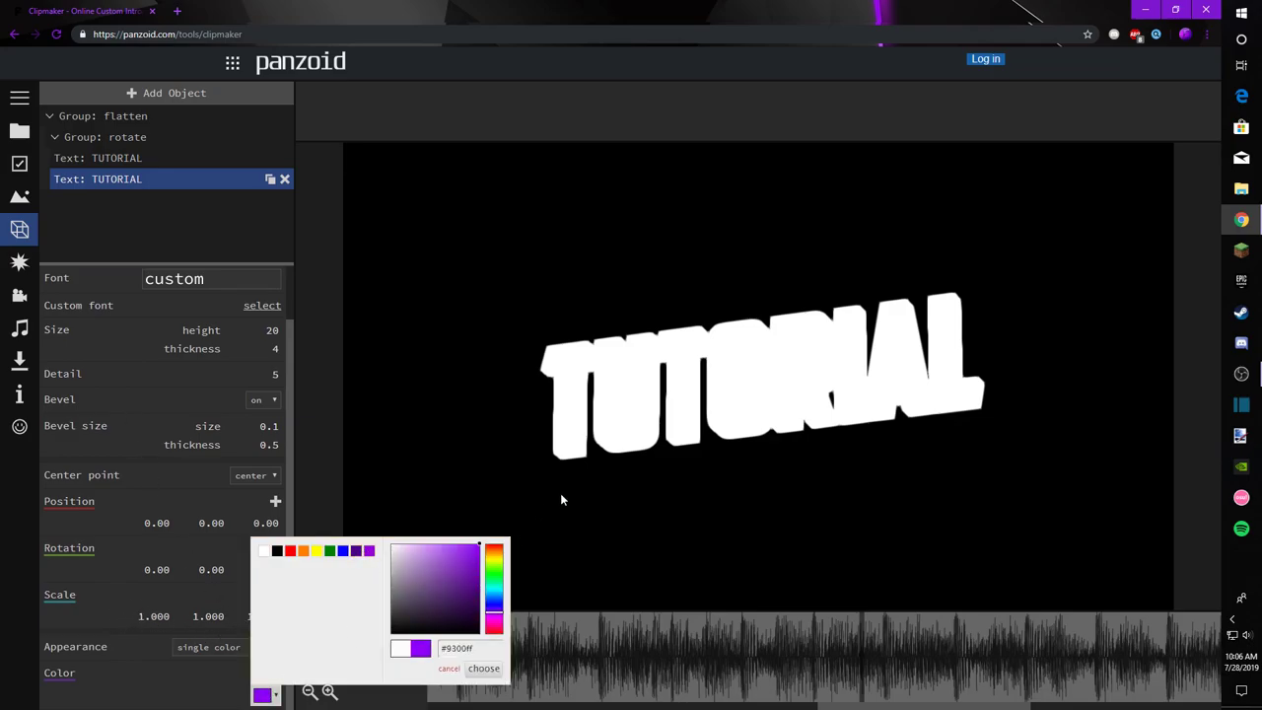
pyautogui.click(484, 667)
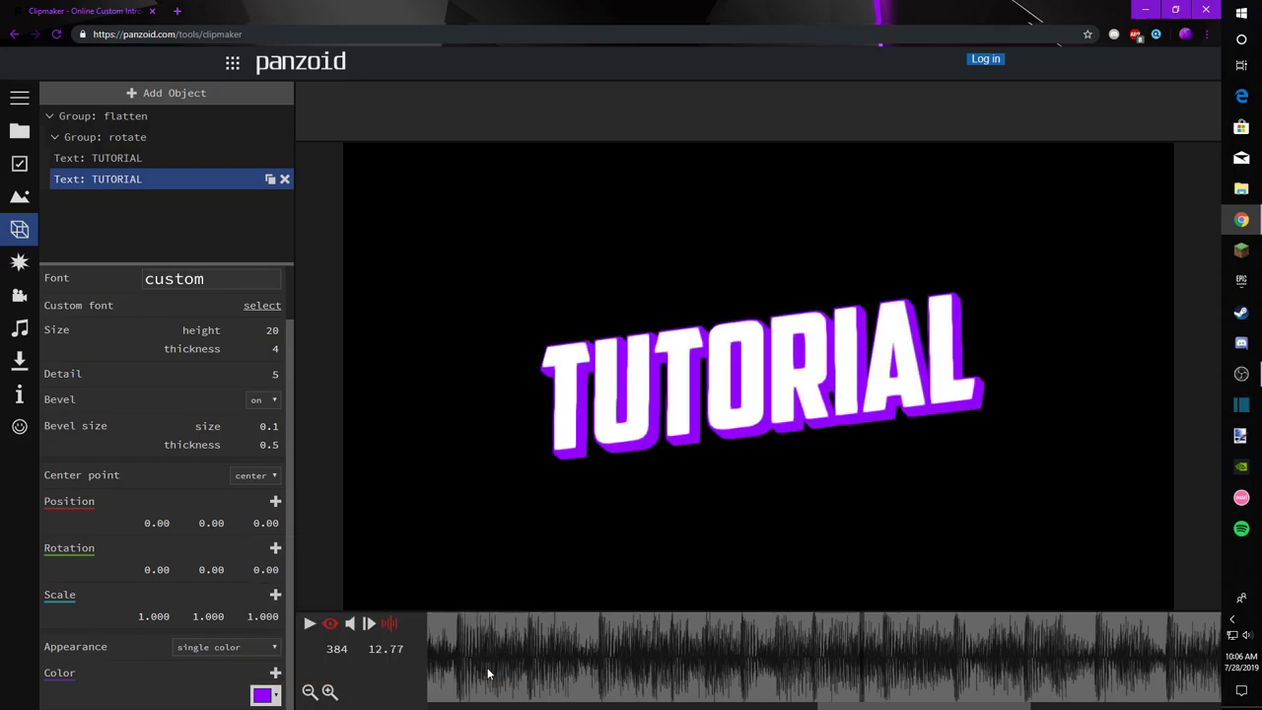
pyautogui.click(265, 694)
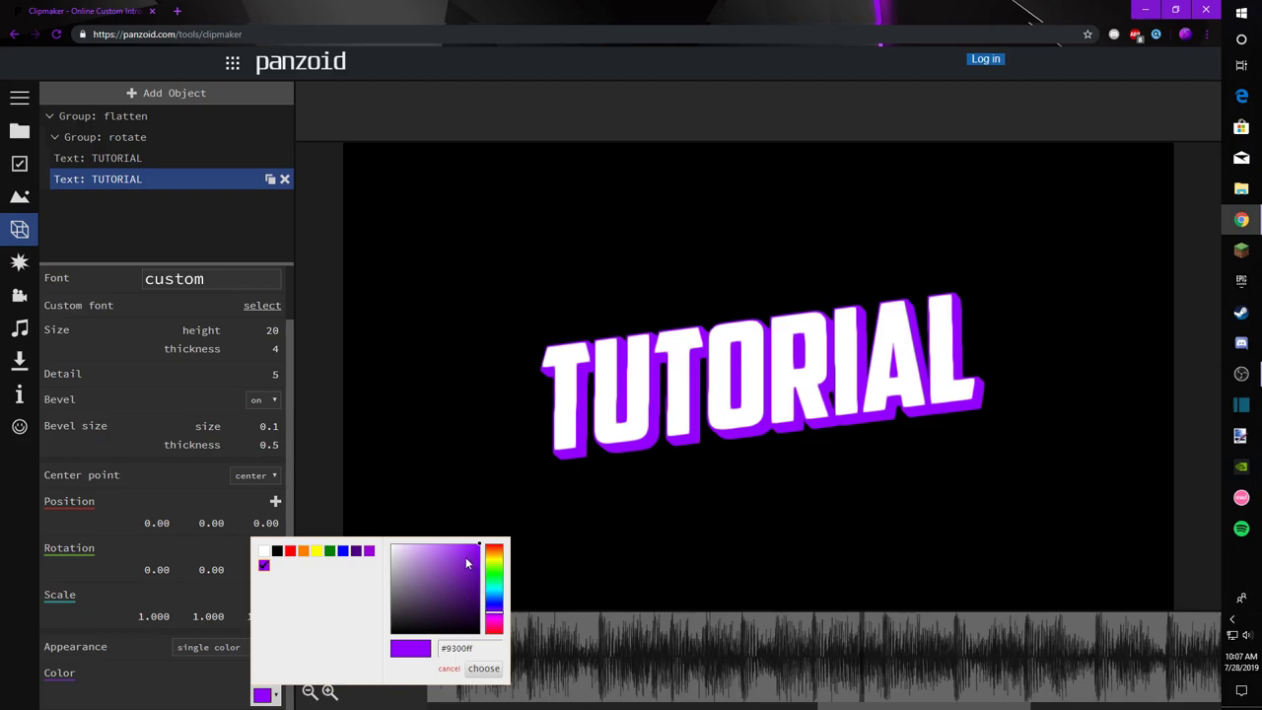
pyautogui.click(262, 696)
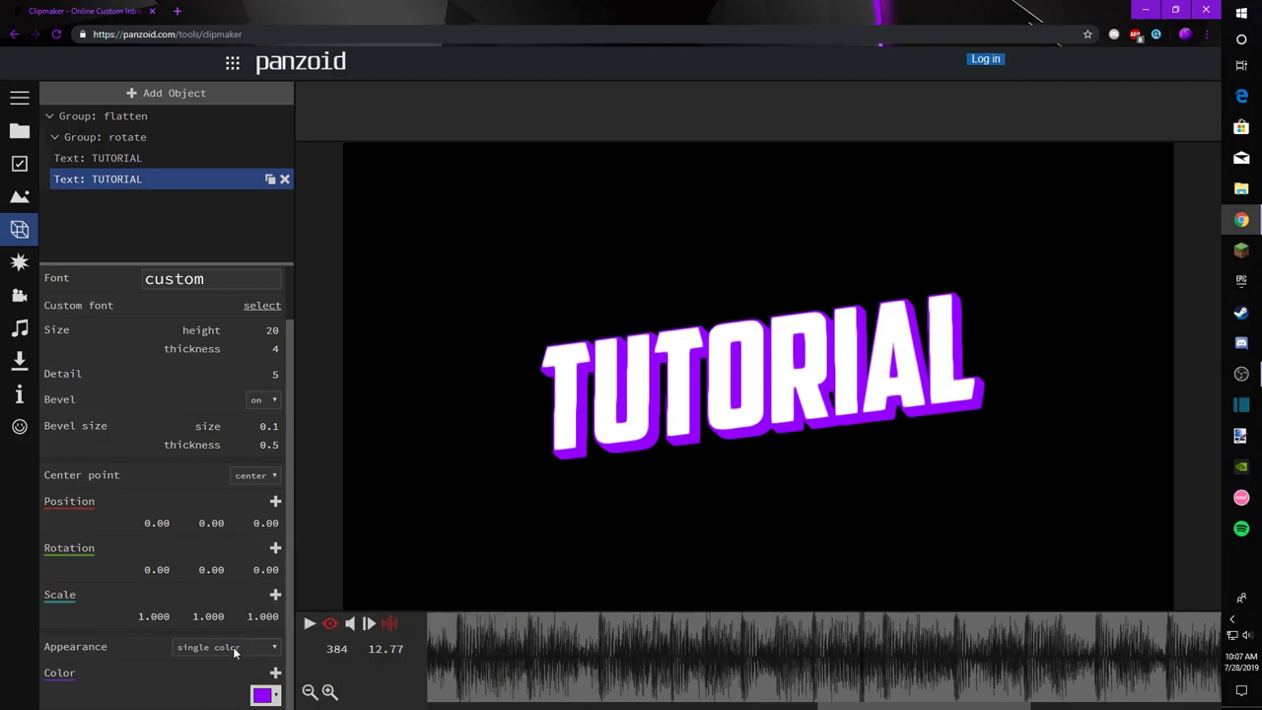
# Step: Try thickness 5 on the purple text and 6 and 4 on the white one, and restore 4 for purple and 5 for white
pyautogui.scroll(1, 232, 661)
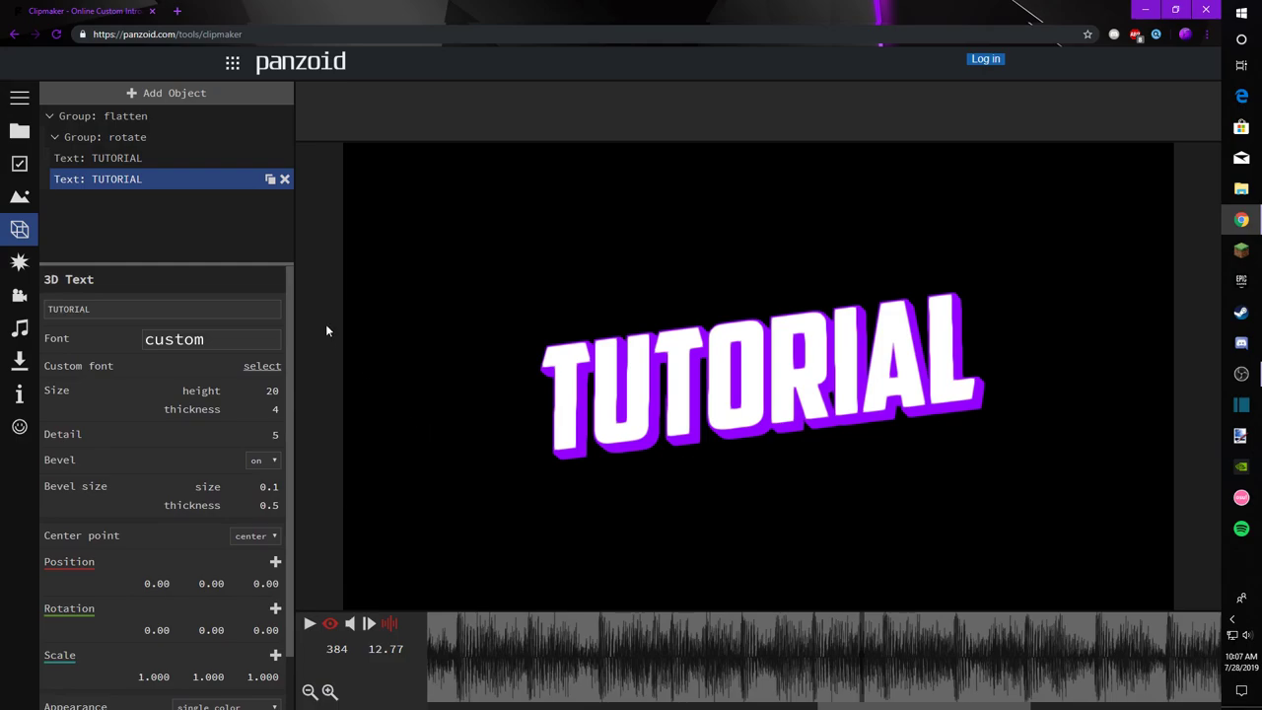
pyautogui.moveTo(276, 409); pyautogui.dragTo(283, 415)
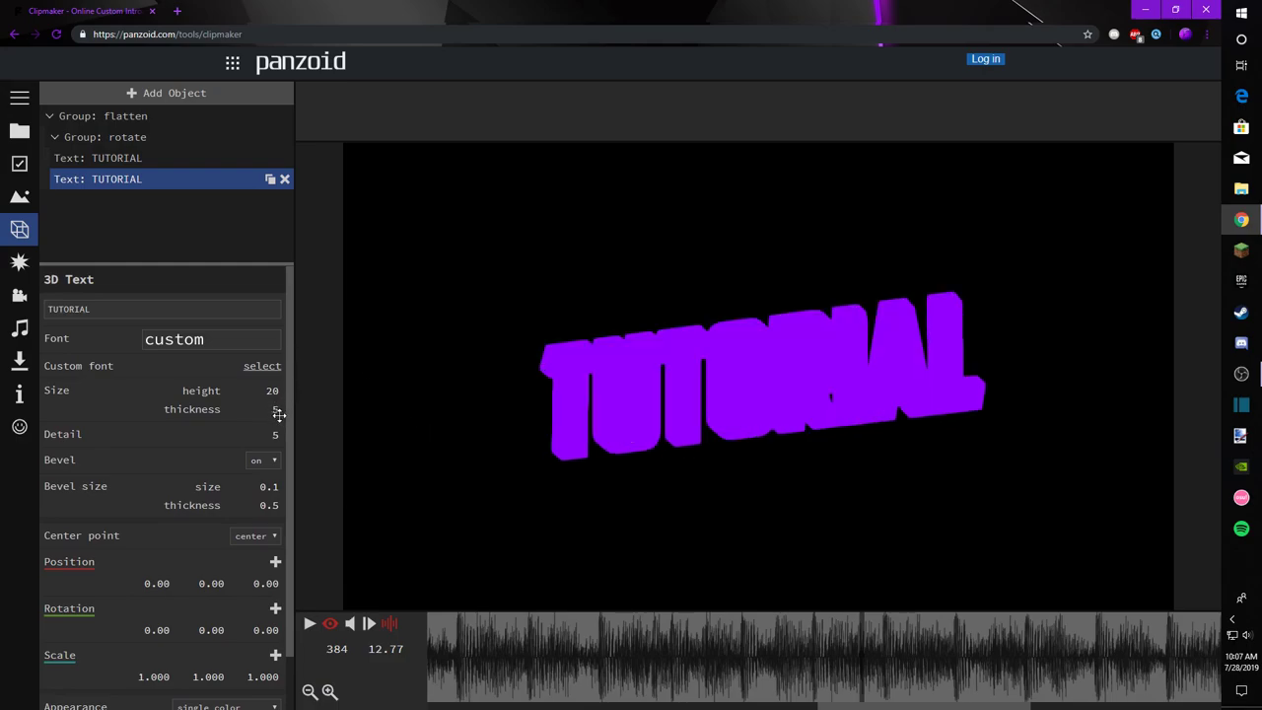
pyautogui.click(163, 160)
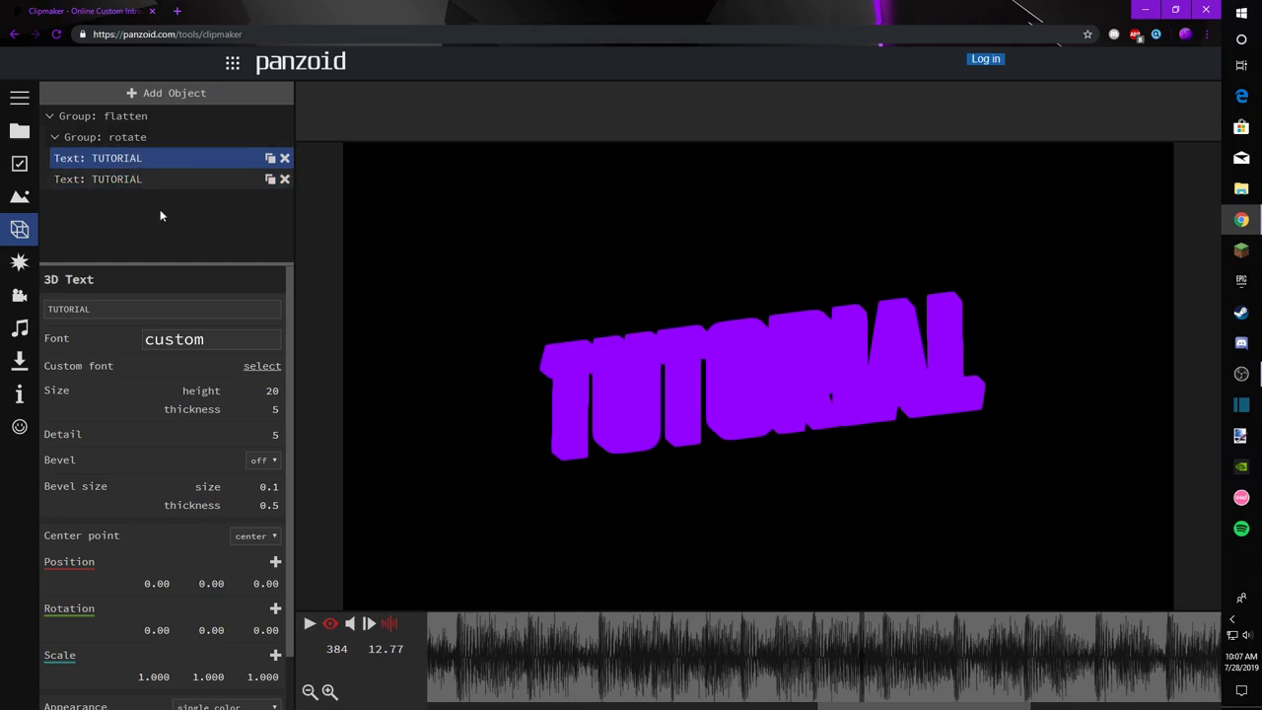
pyautogui.rightClick(275, 412)
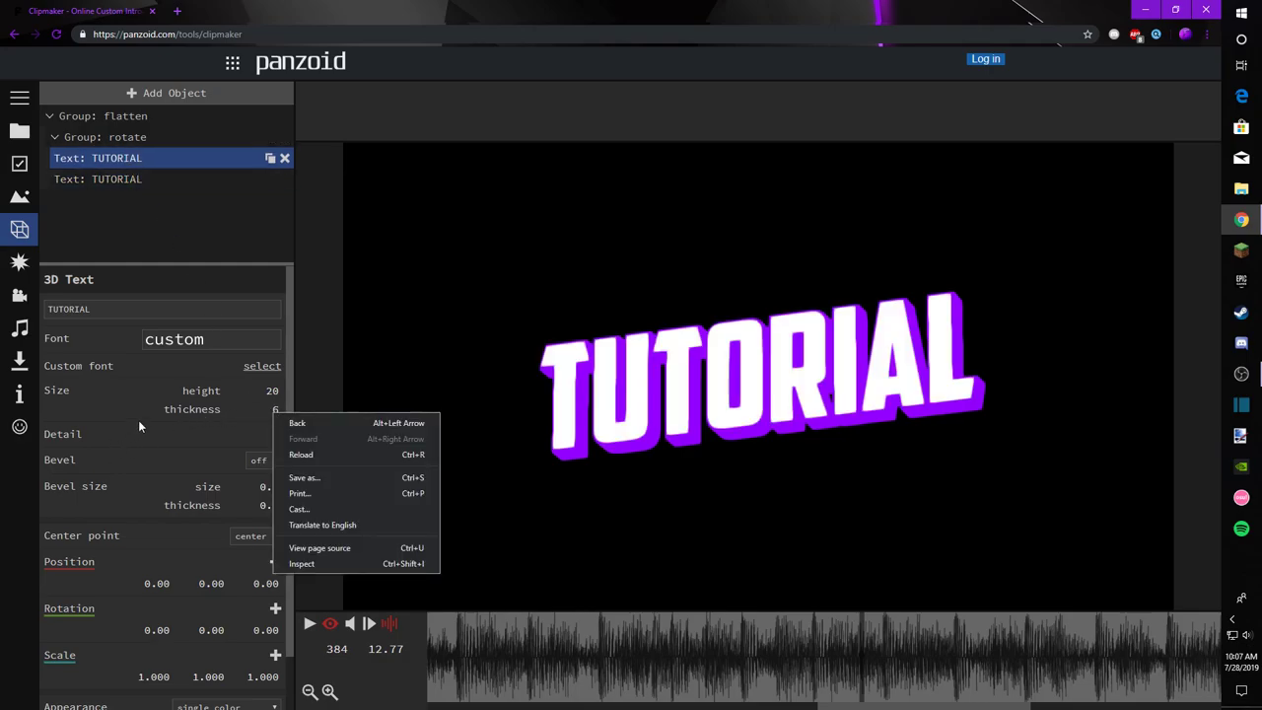
pyautogui.click(175, 434)
pyautogui.moveTo(274, 407); pyautogui.dragTo(256, 411)
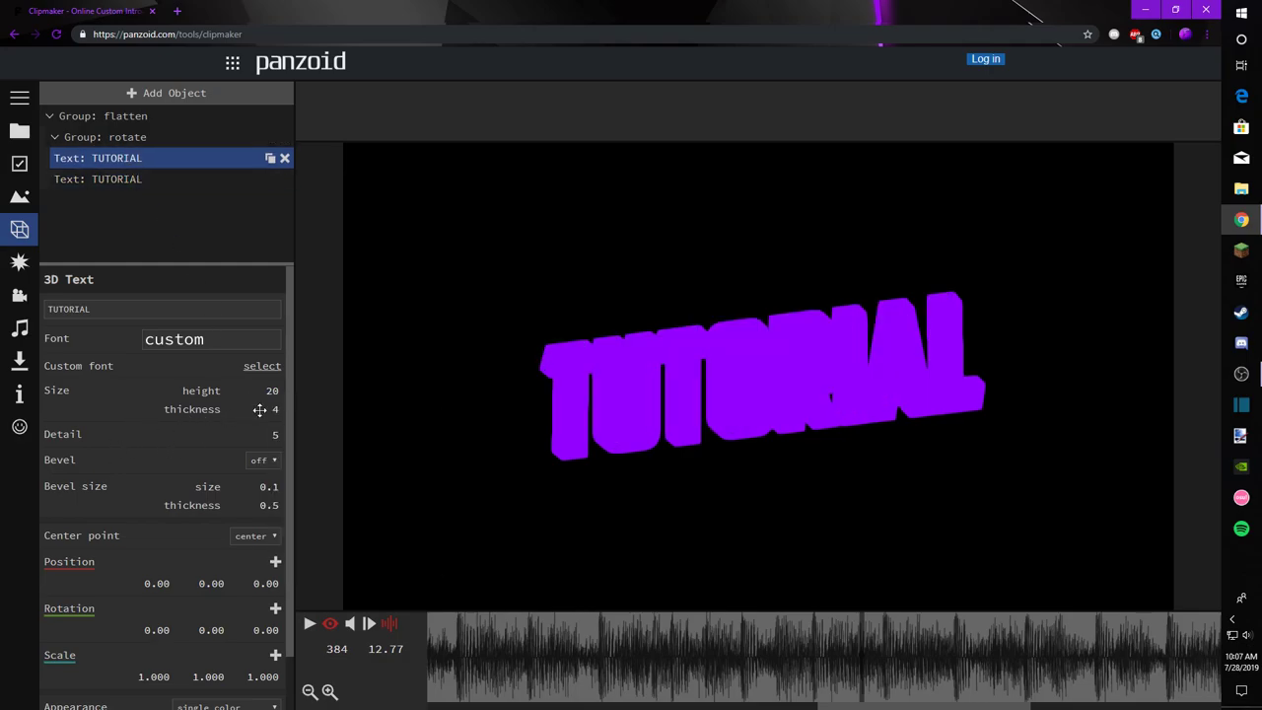
pyautogui.click(148, 180)
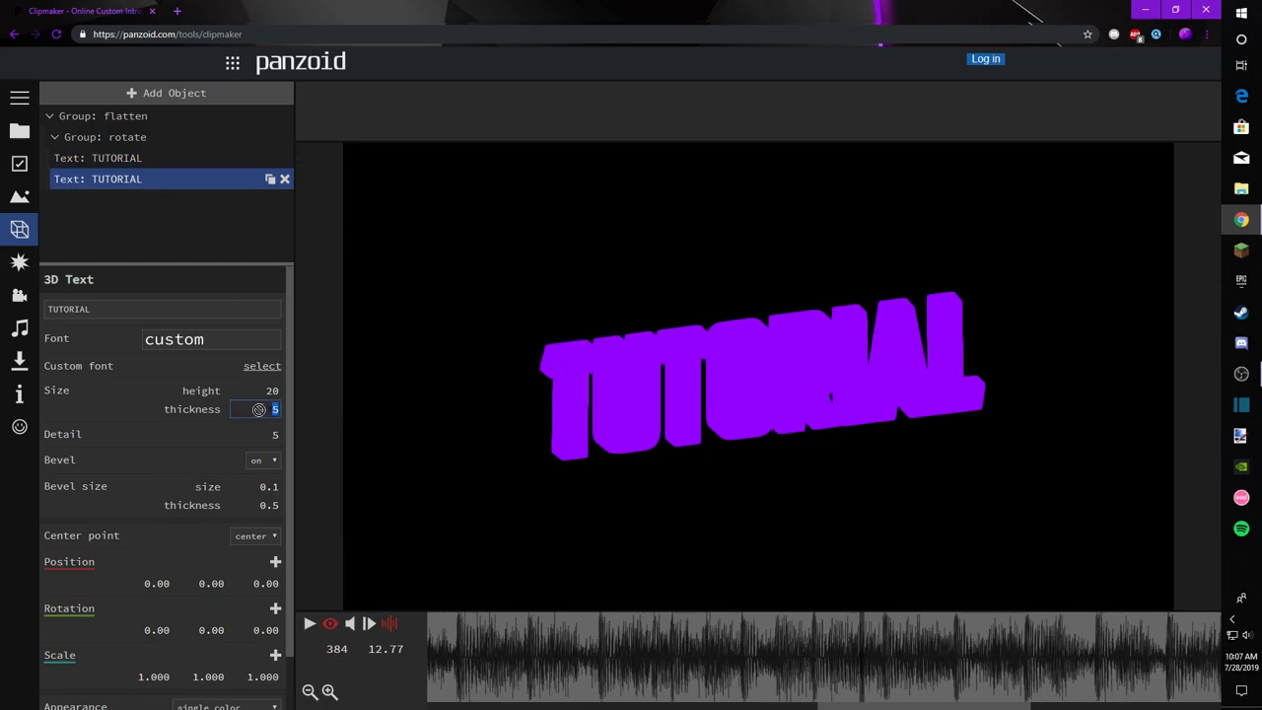
pyautogui.click(235, 431)
pyautogui.moveTo(275, 410); pyautogui.dragTo(277, 414)
pyautogui.click(150, 161)
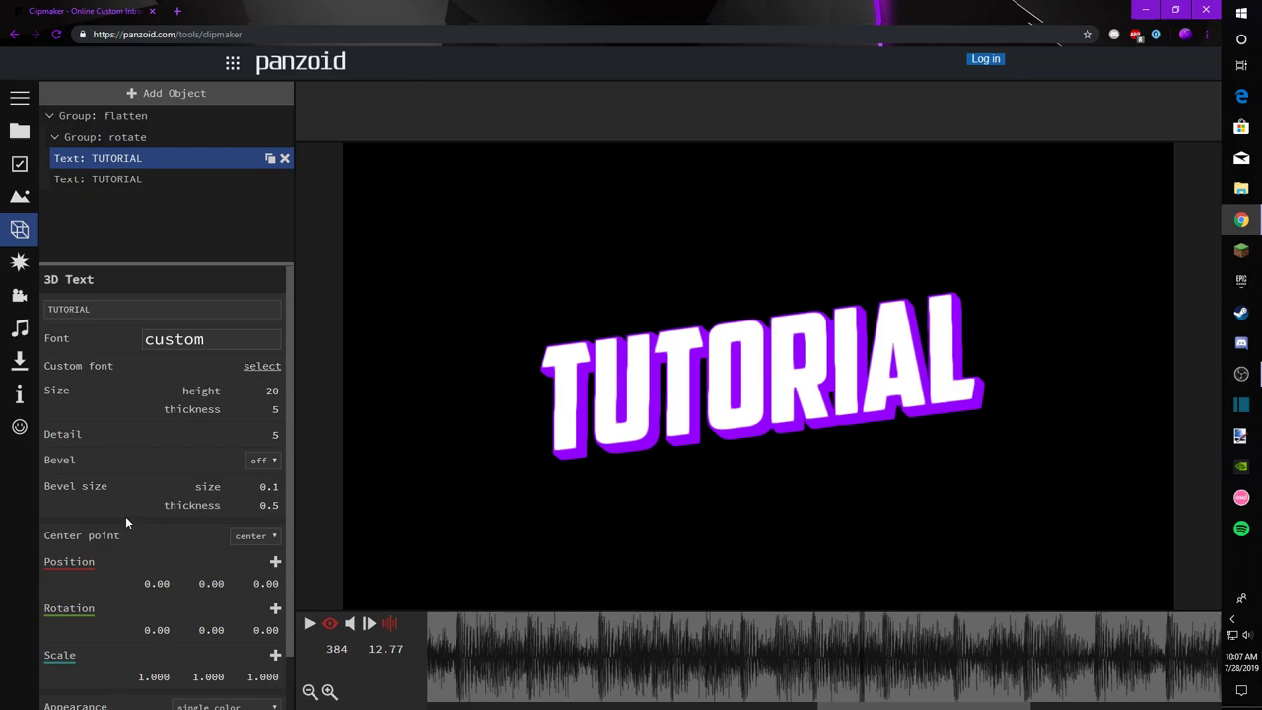
pyautogui.scroll(-1, 155, 477)
pyautogui.scroll(1, 135, 501)
# Step: Collapse the flatten group and rename it "flatten/text"
pyautogui.click(48, 117)
pyautogui.click(97, 114)
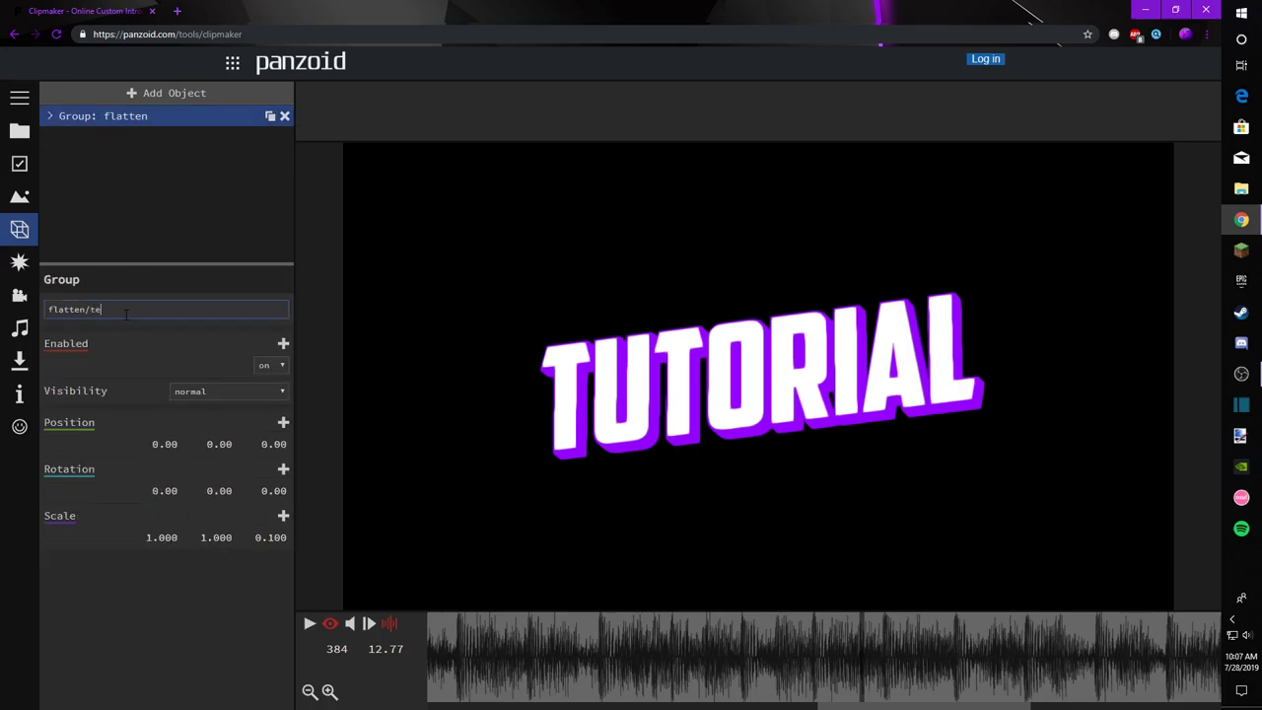
pyautogui.press('Return')
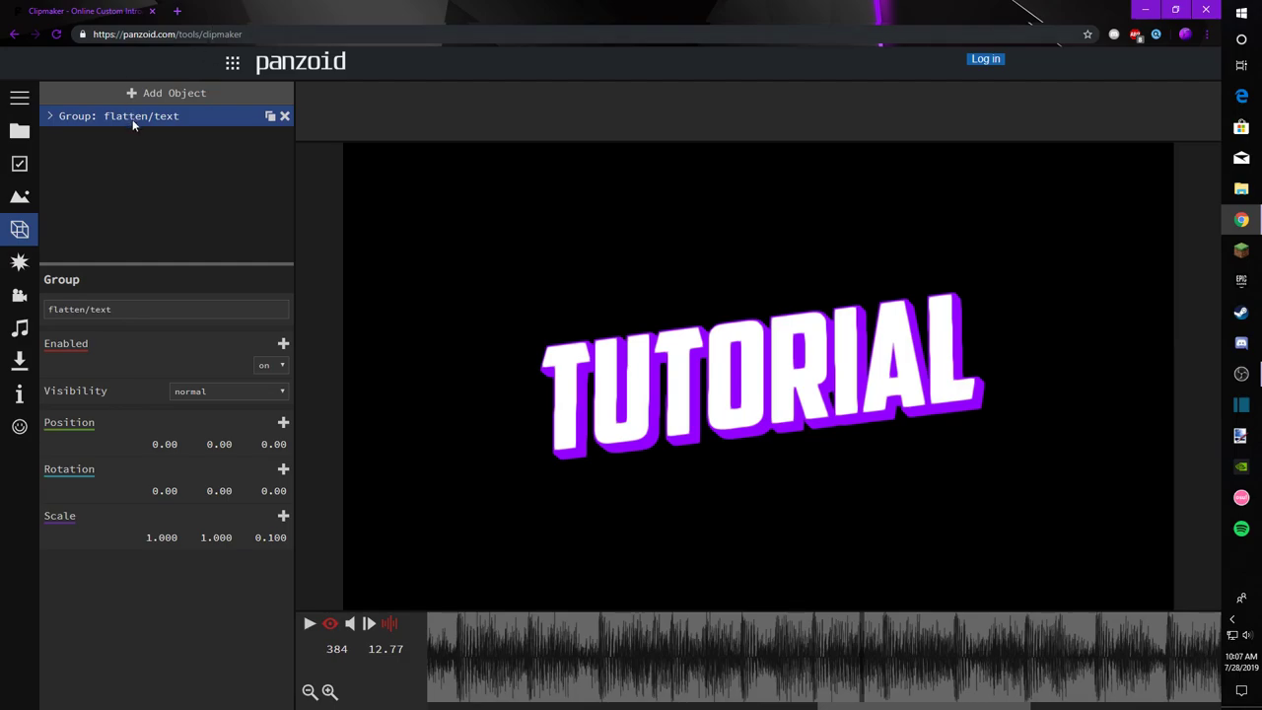
pyautogui.click(156, 91)
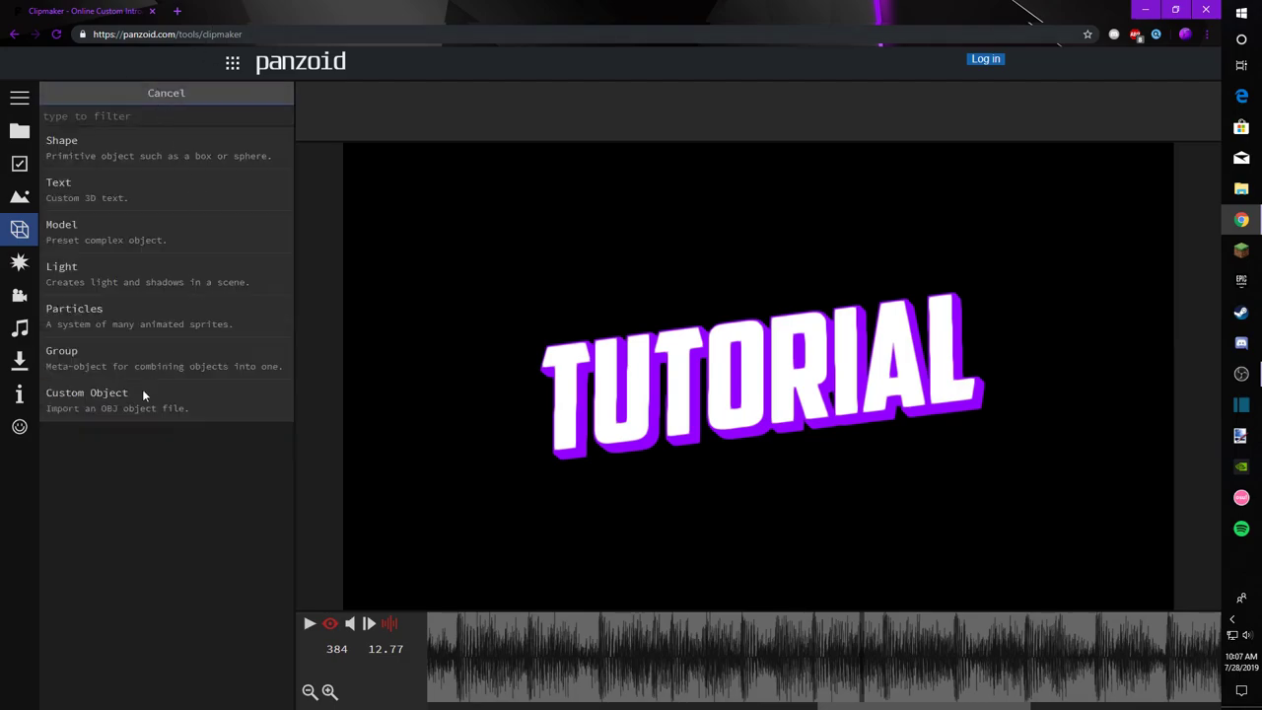
pyautogui.click(110, 318)
pyautogui.click(175, 135)
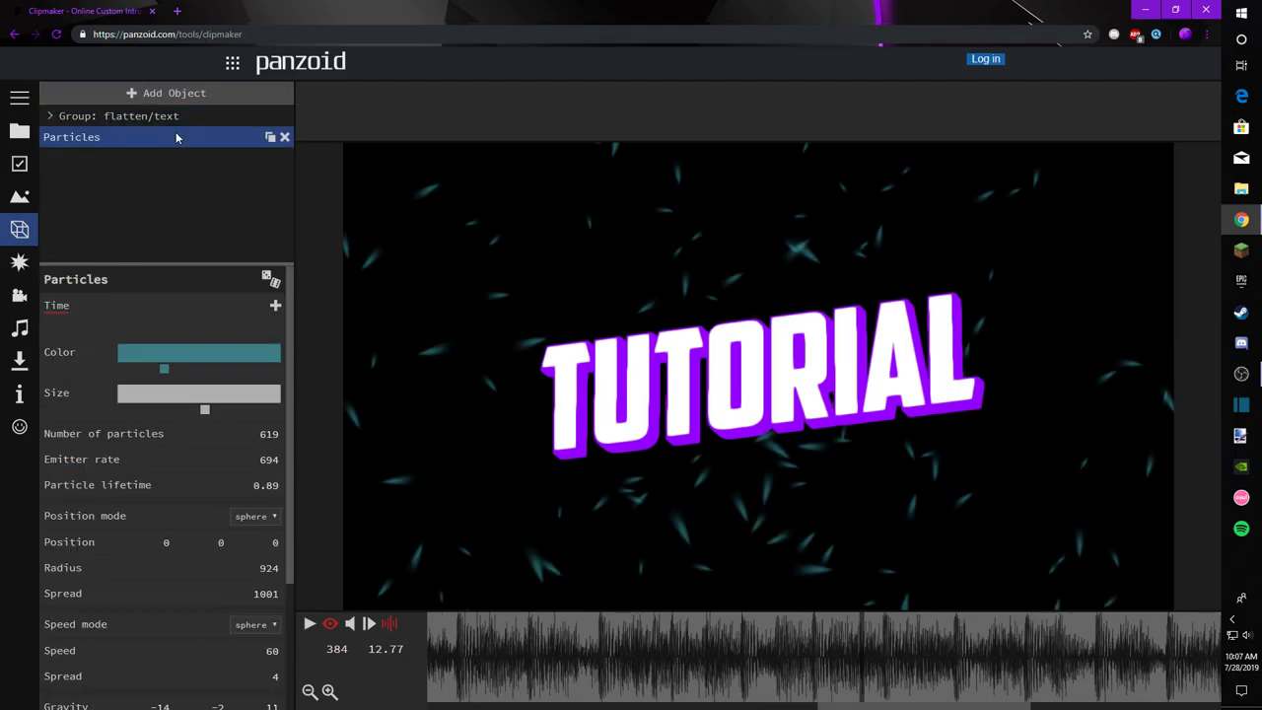
pyautogui.click(285, 137)
# Step: Add a new group at the top level and name it "bg"
pyautogui.click(156, 93)
pyautogui.click(91, 332)
pyautogui.click(98, 136)
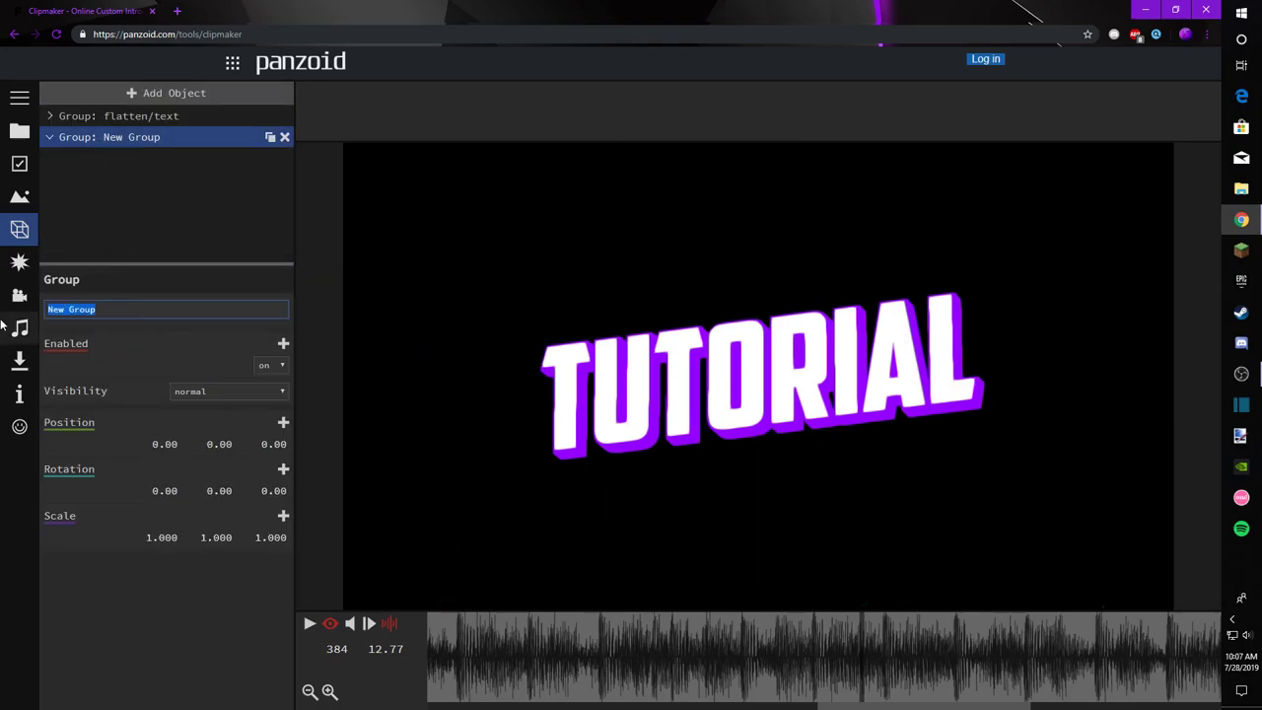
pyautogui.write('bg')
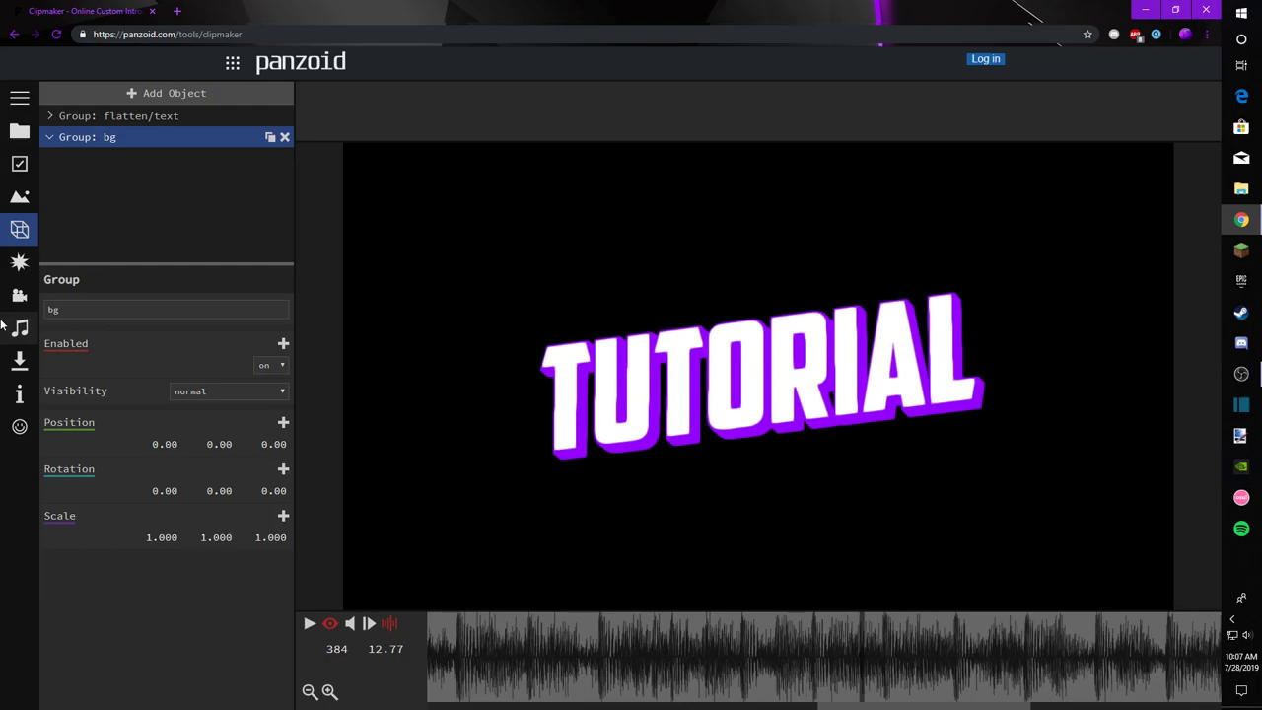
# Step: Add a Rectangle shape and nest it inside the bg group
pyautogui.click(127, 95)
pyautogui.click(115, 142)
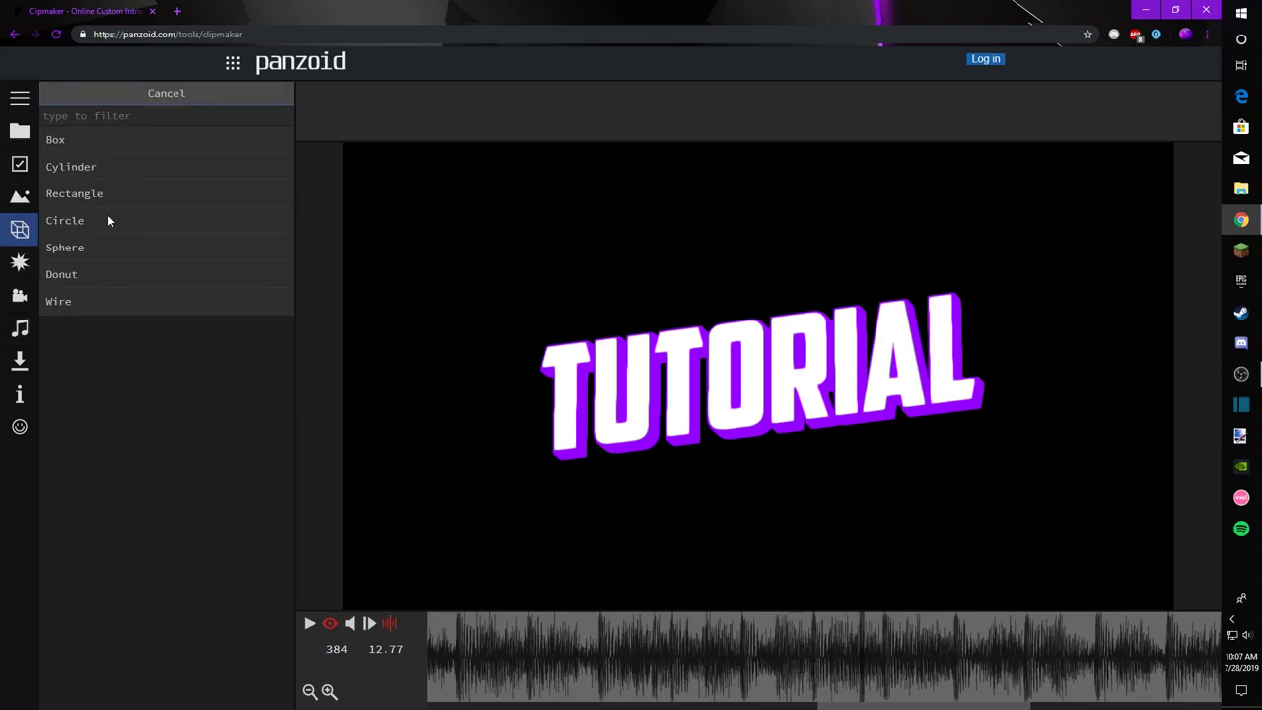
pyautogui.click(99, 194)
pyautogui.click(133, 161)
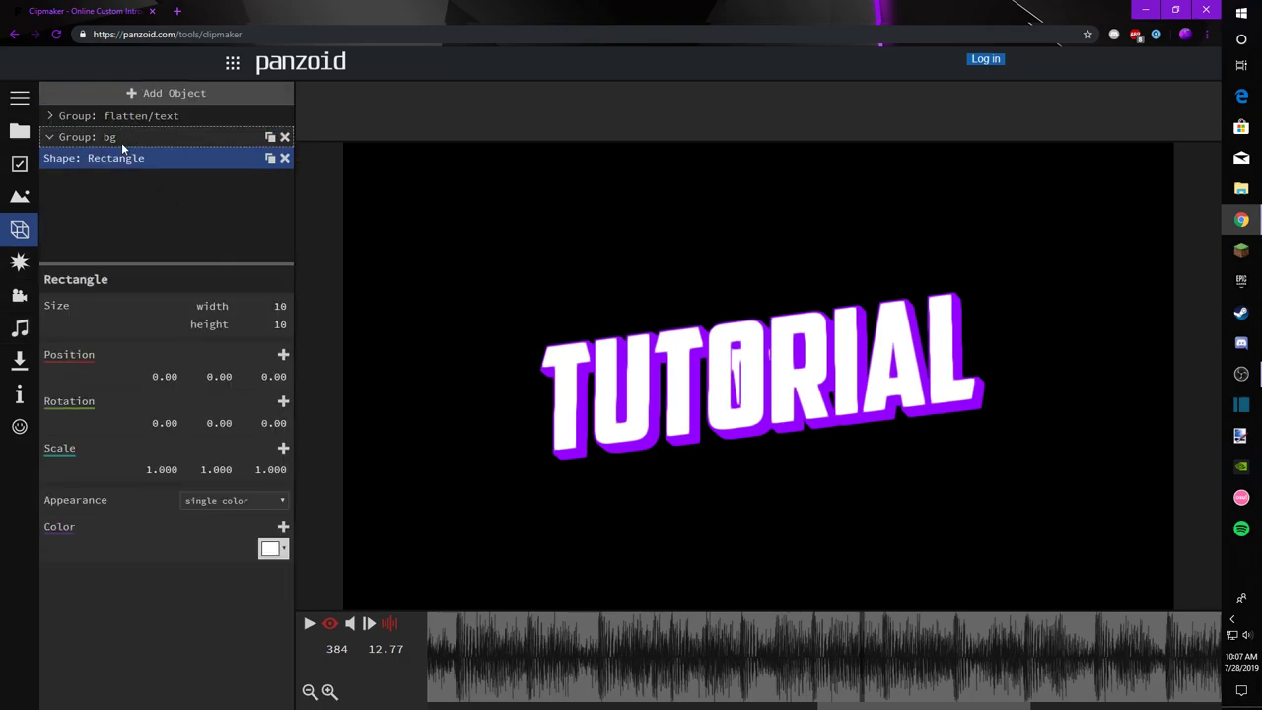
# Step: Set the background rectangle's Z position to -40, its width to 546 and its height to 413
pyautogui.click(258, 376)
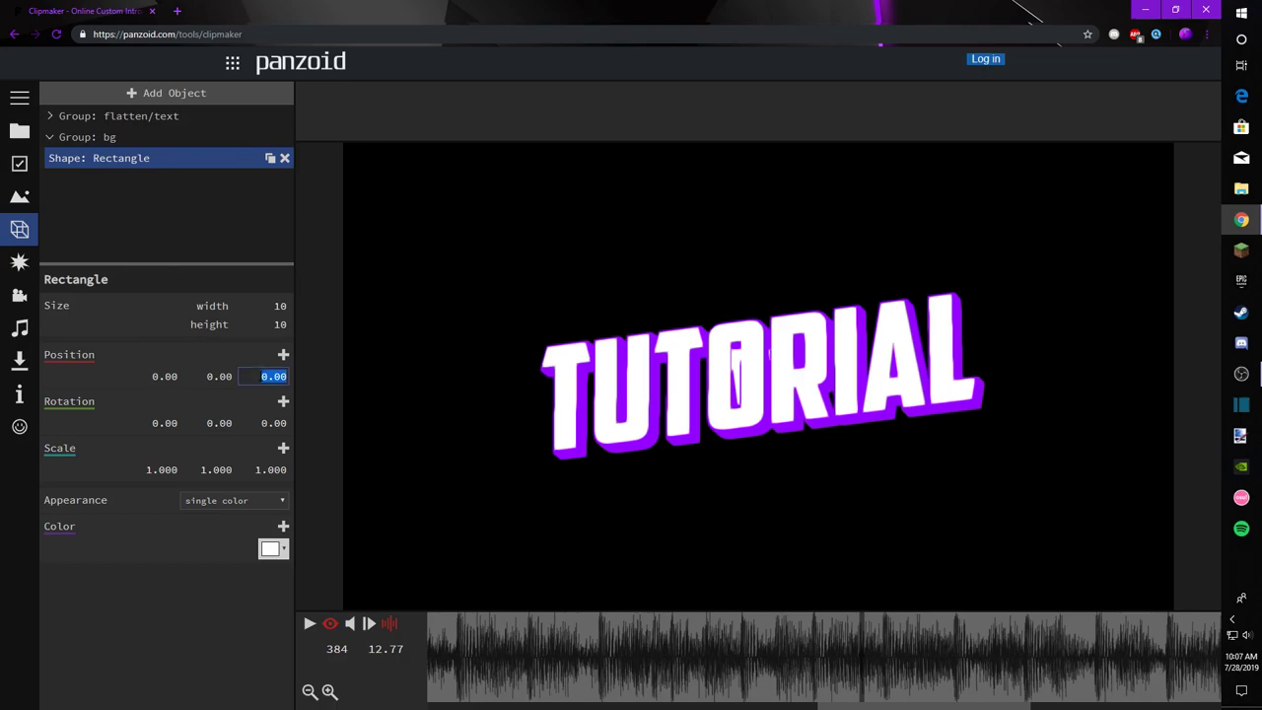
pyautogui.write('-40')
pyautogui.press('Return')
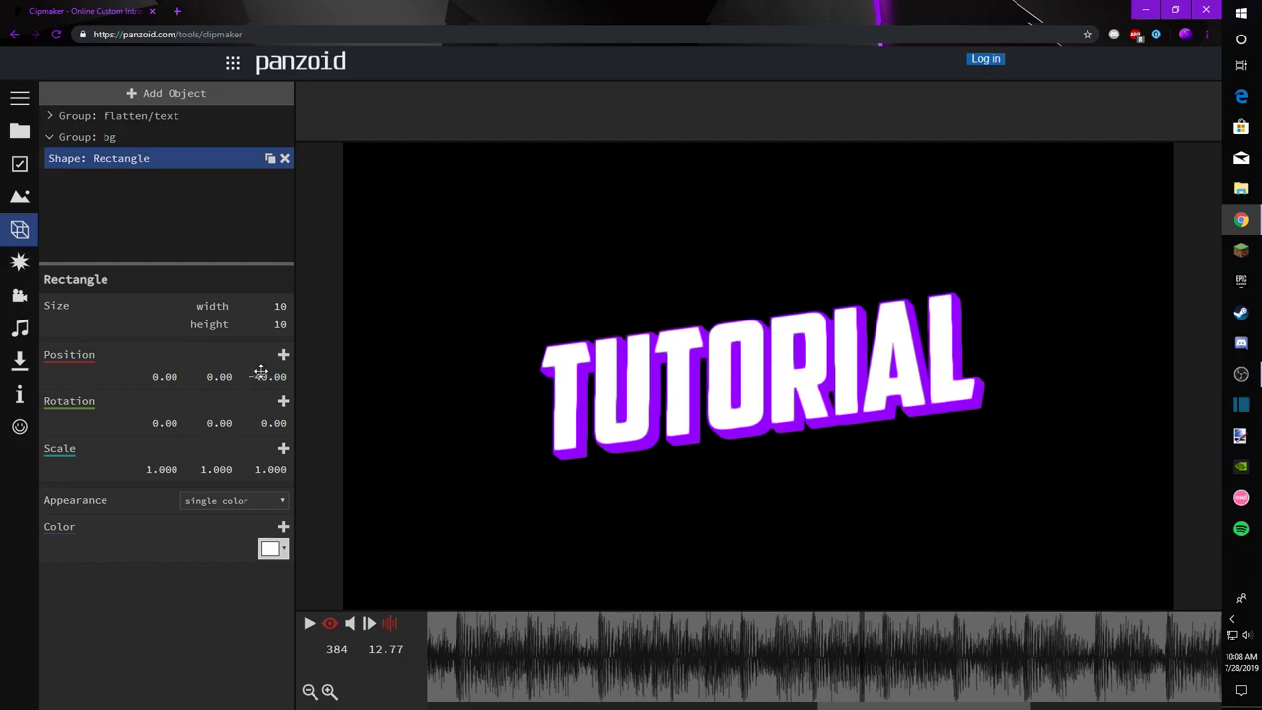
pyautogui.moveTo(274, 306); pyautogui.dragTo(903, 281)
pyautogui.moveTo(288, 305); pyautogui.dragTo(267, 325)
pyautogui.moveTo(477, 322); pyautogui.dragTo(681, 479)
pyautogui.moveTo(631, 671); pyautogui.dragTo(744, 648)
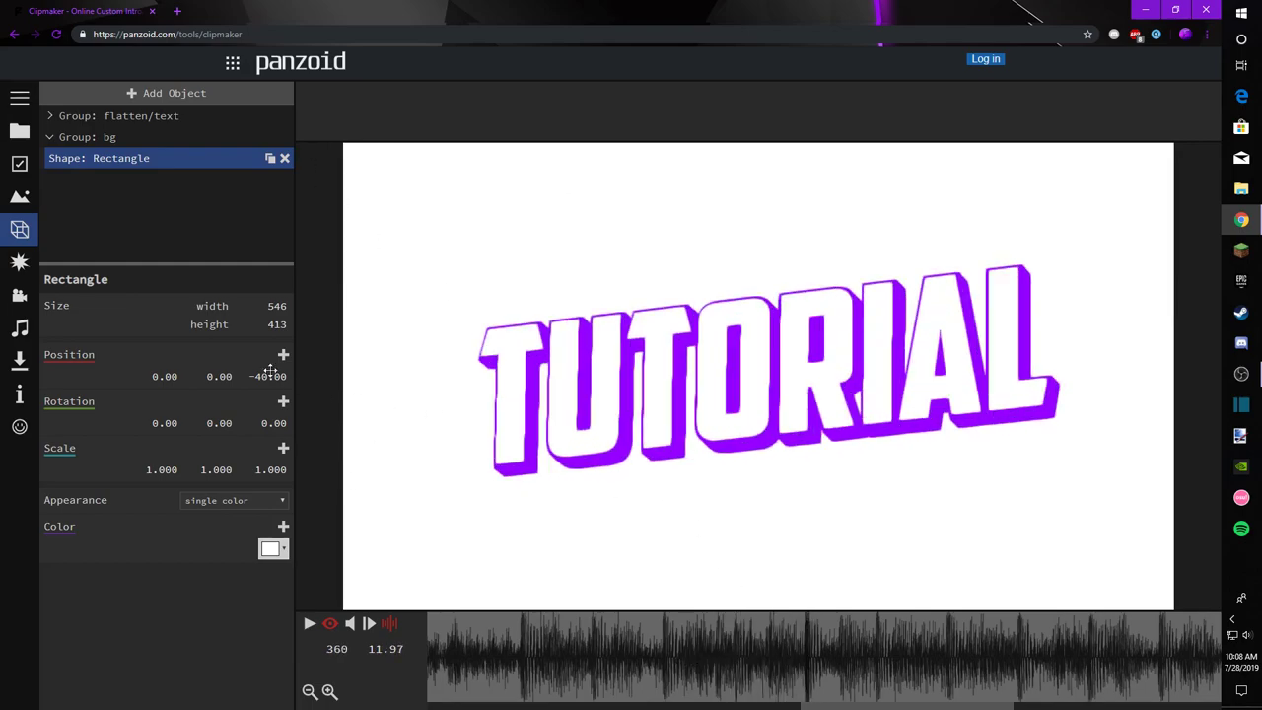
# Step: Try moving the rectangle back to about -190 on Z at different timeline frames, and reset its Z position to -40
pyautogui.moveTo(265, 378); pyautogui.dragTo(19, 427)
pyautogui.moveTo(814, 646); pyautogui.dragTo(771, 648)
pyautogui.click(798, 649)
pyautogui.moveTo(280, 373); pyautogui.dragTo(331, 414)
pyautogui.moveTo(796, 656); pyautogui.dragTo(729, 652)
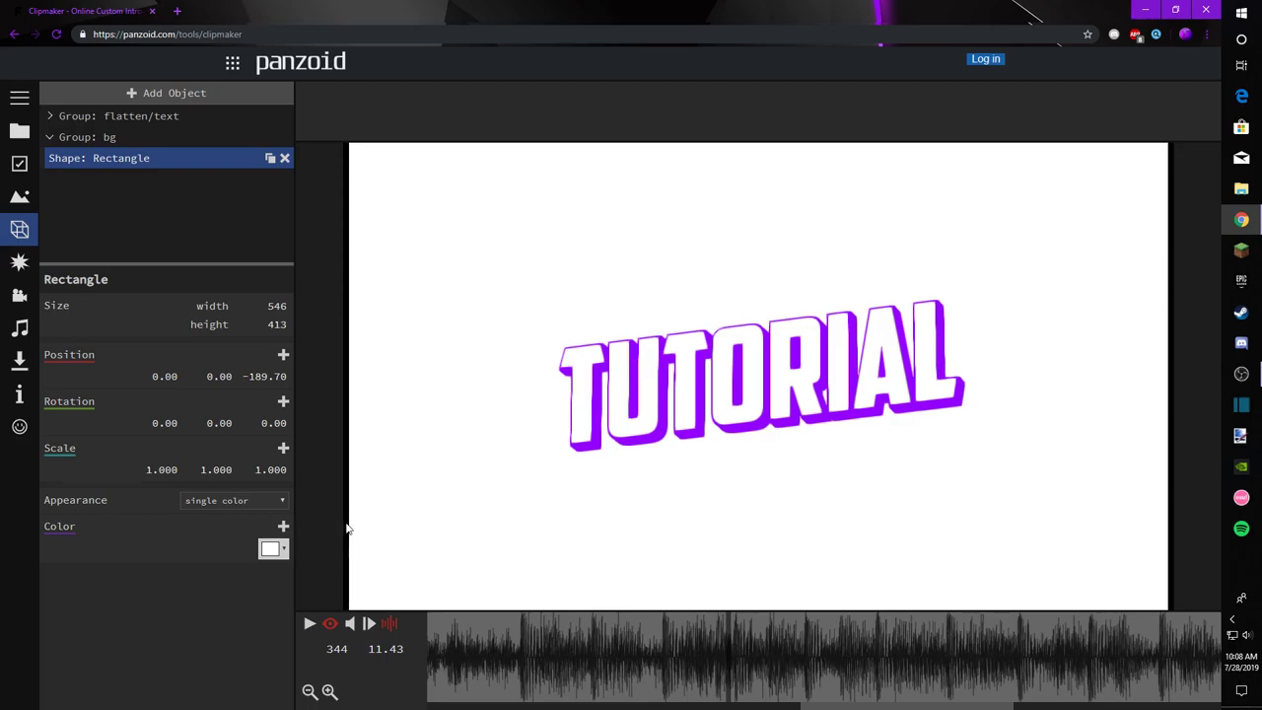
pyautogui.click(264, 375)
pyautogui.write('-40')
pyautogui.click(358, 333)
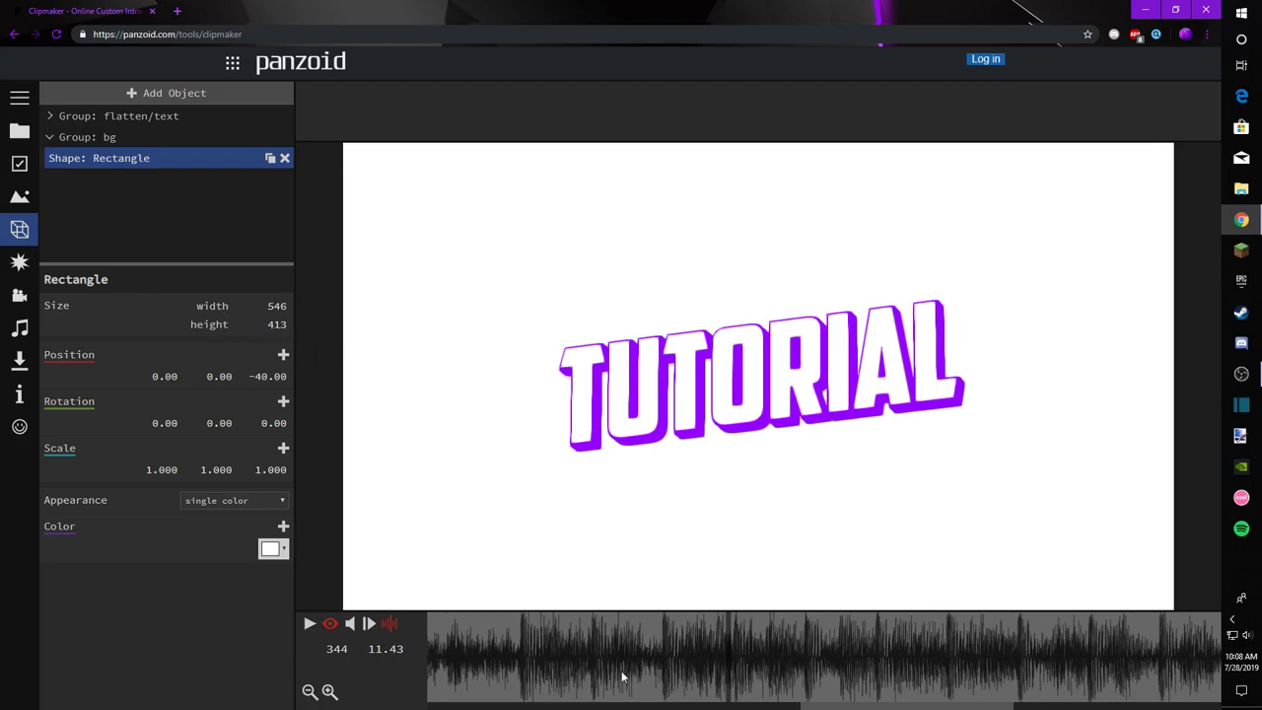
# Step: Inspect the background rectangle's size and placement behind the text outside the camera view, and return to the camera view
pyautogui.click(330, 624)
pyautogui.scroll(-5, 775, 445)
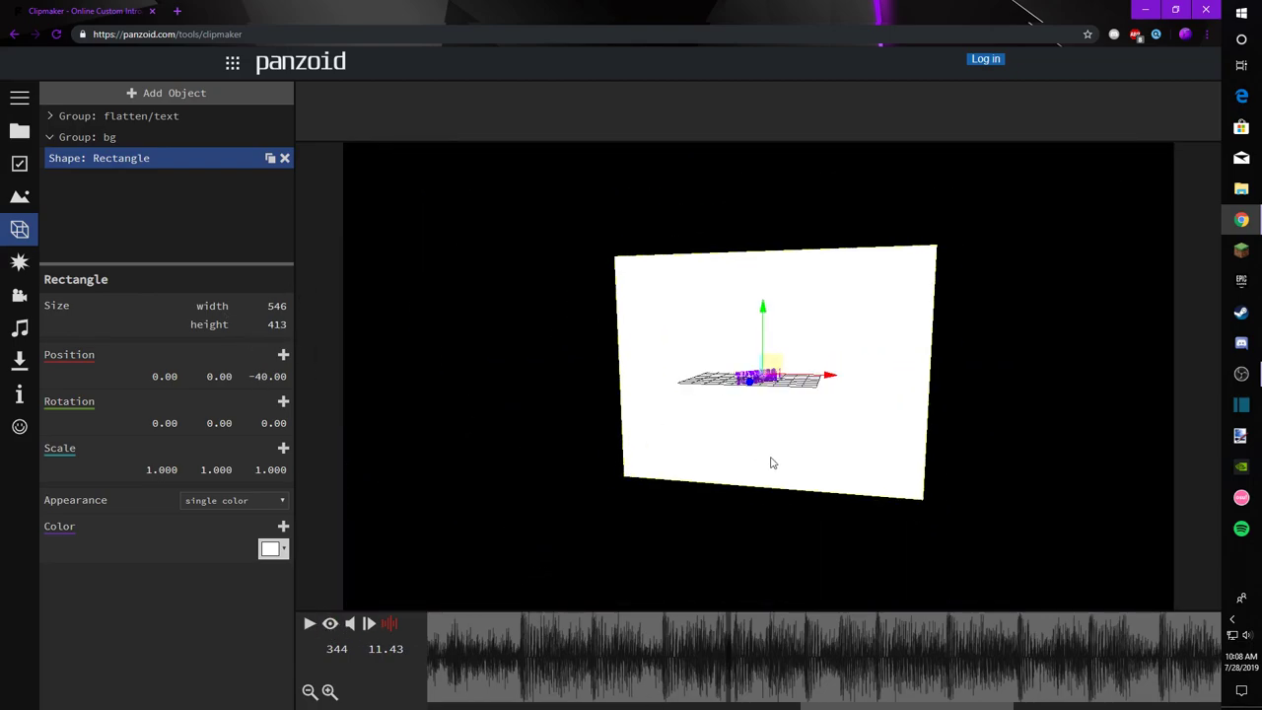
pyautogui.moveTo(789, 456)
pyautogui.mouseDown()
pyautogui.moveTo(789, 431)
pyautogui.moveTo(818, 442)
pyautogui.moveTo(776, 464)
pyautogui.mouseUp()
pyautogui.click(330, 623)
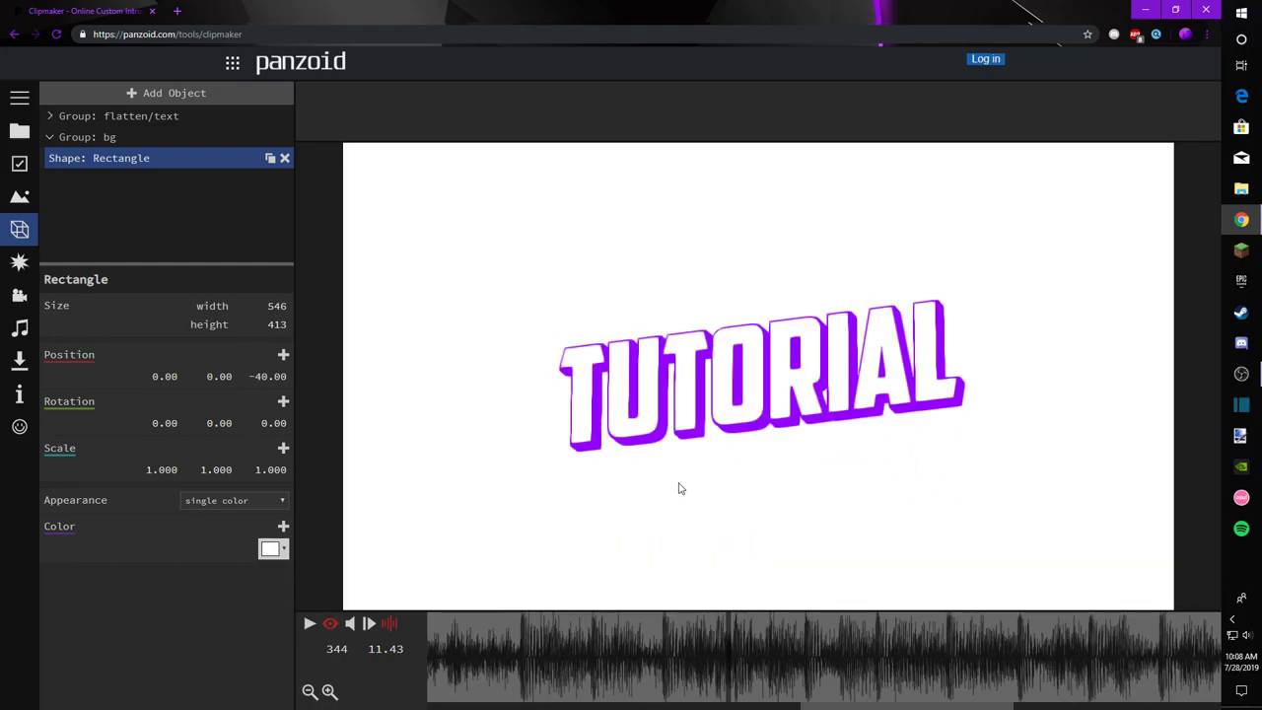
# Step: Play the intro around the 10-second mark and try a dark indigo as the background rectangle's color
pyautogui.moveTo(676, 649); pyautogui.dragTo(515, 654)
pyautogui.press('space')
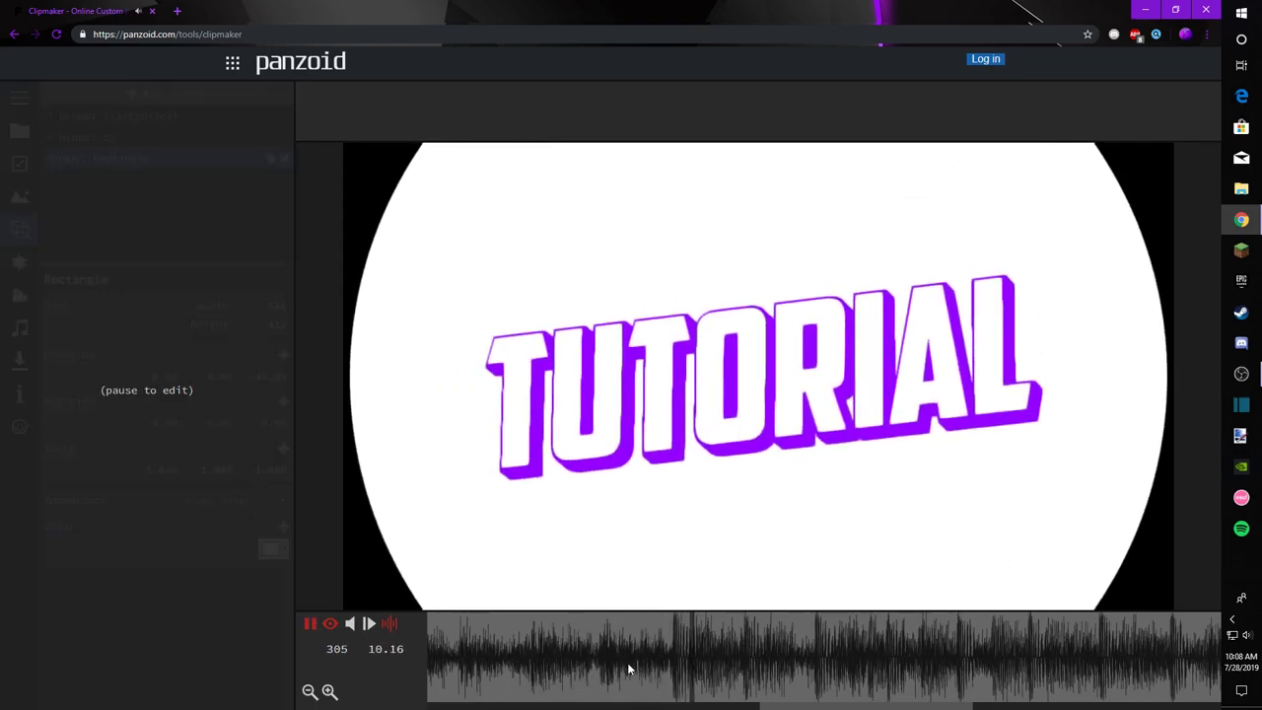
pyautogui.press('space')
pyautogui.moveTo(620, 648); pyautogui.dragTo(755, 638)
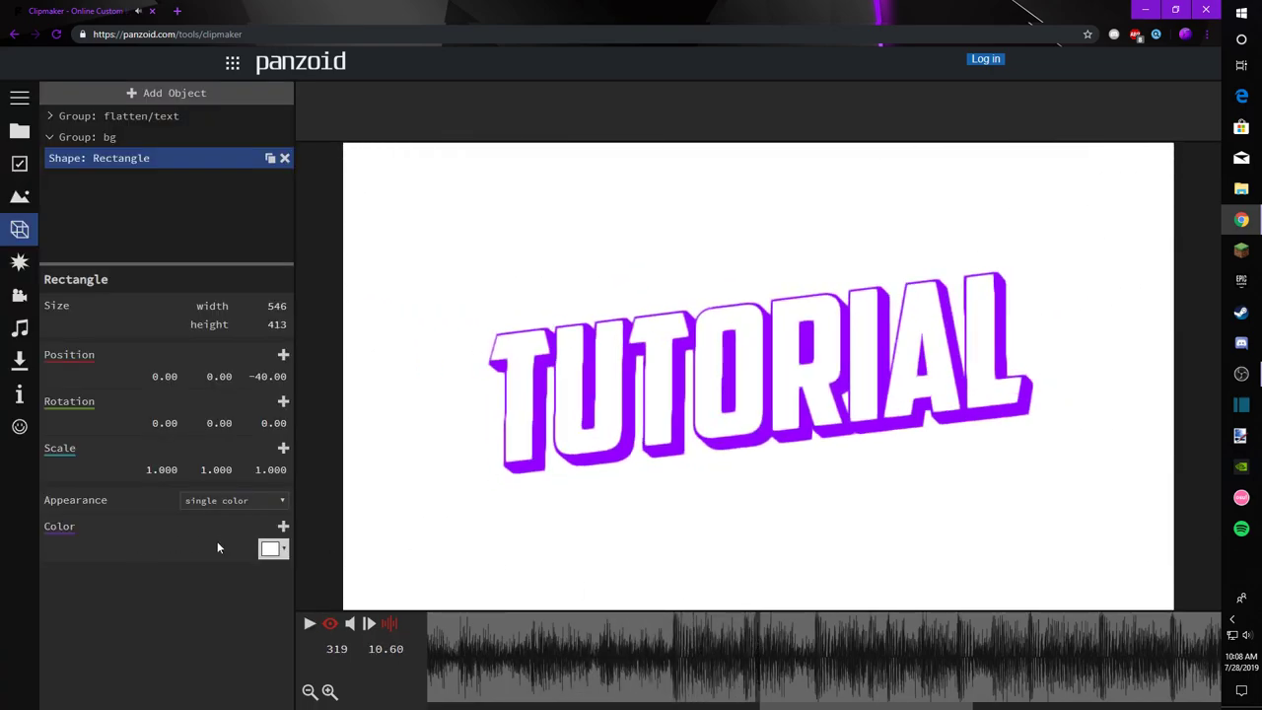
pyautogui.click(273, 548)
pyautogui.click(364, 573)
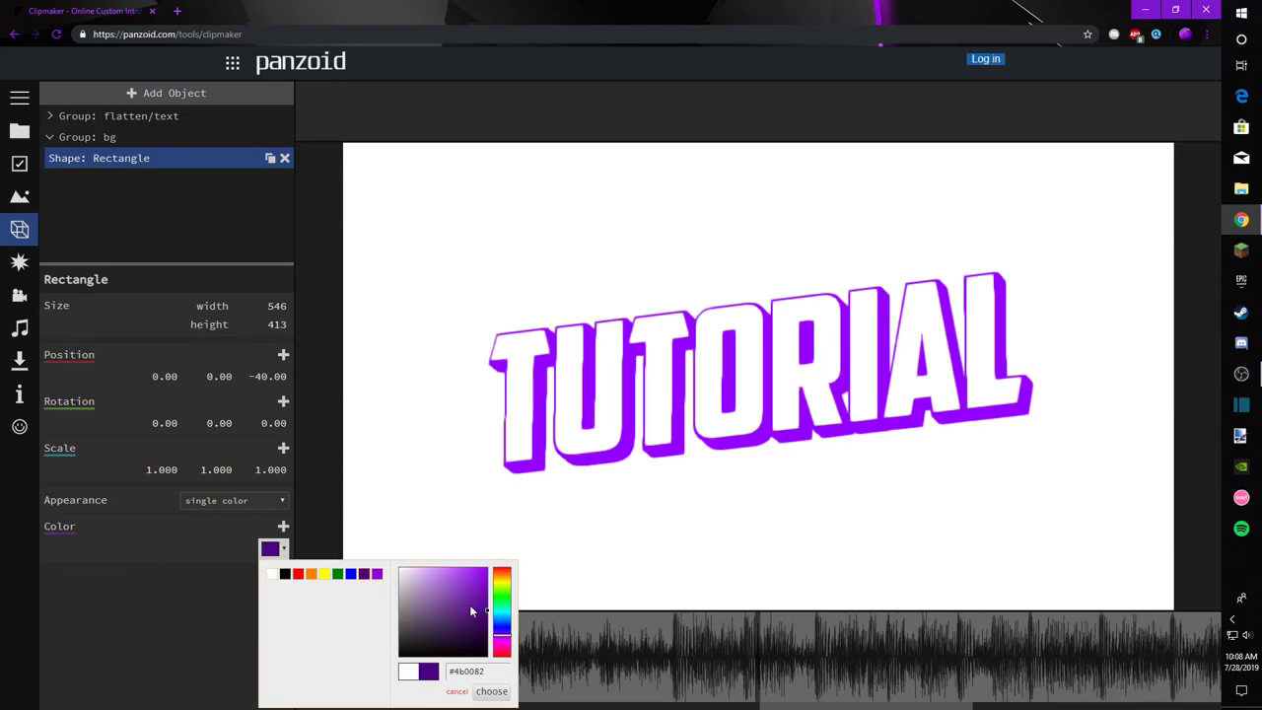
pyautogui.click(492, 692)
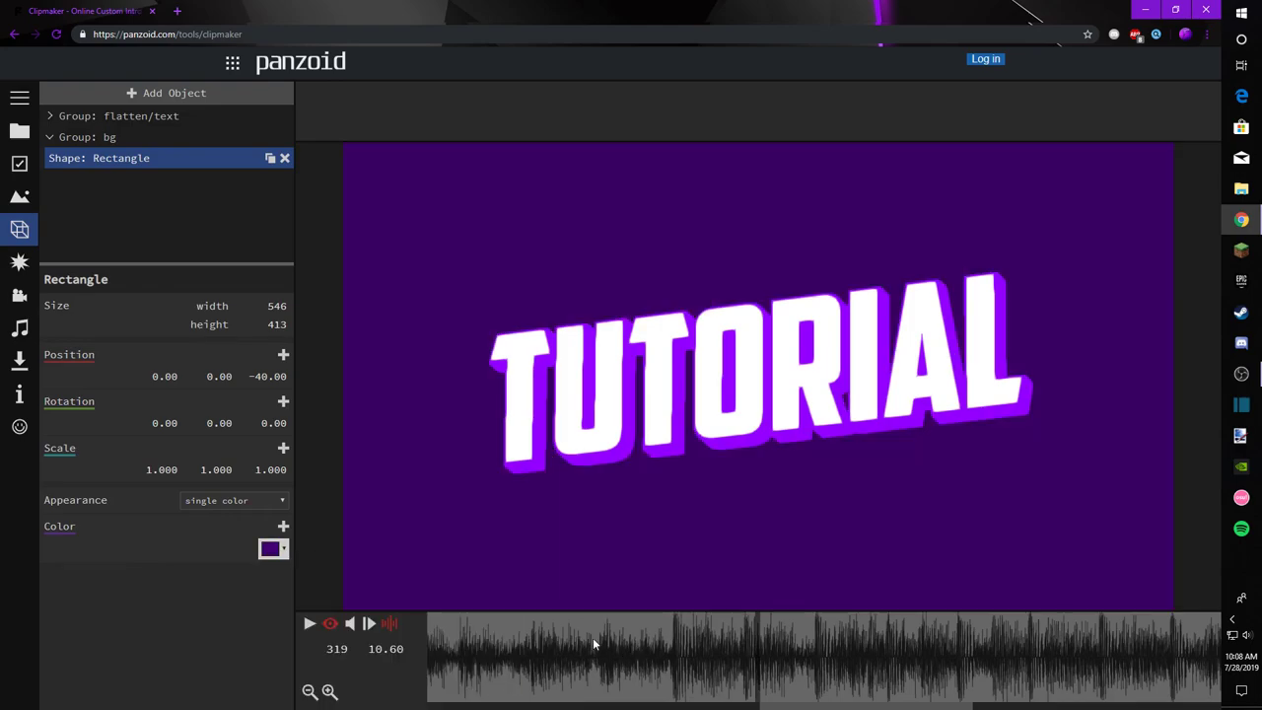
# Step: Try #1d0033 and a redder dark purple as the background rectangle's color
pyautogui.click(273, 549)
pyautogui.click(487, 638)
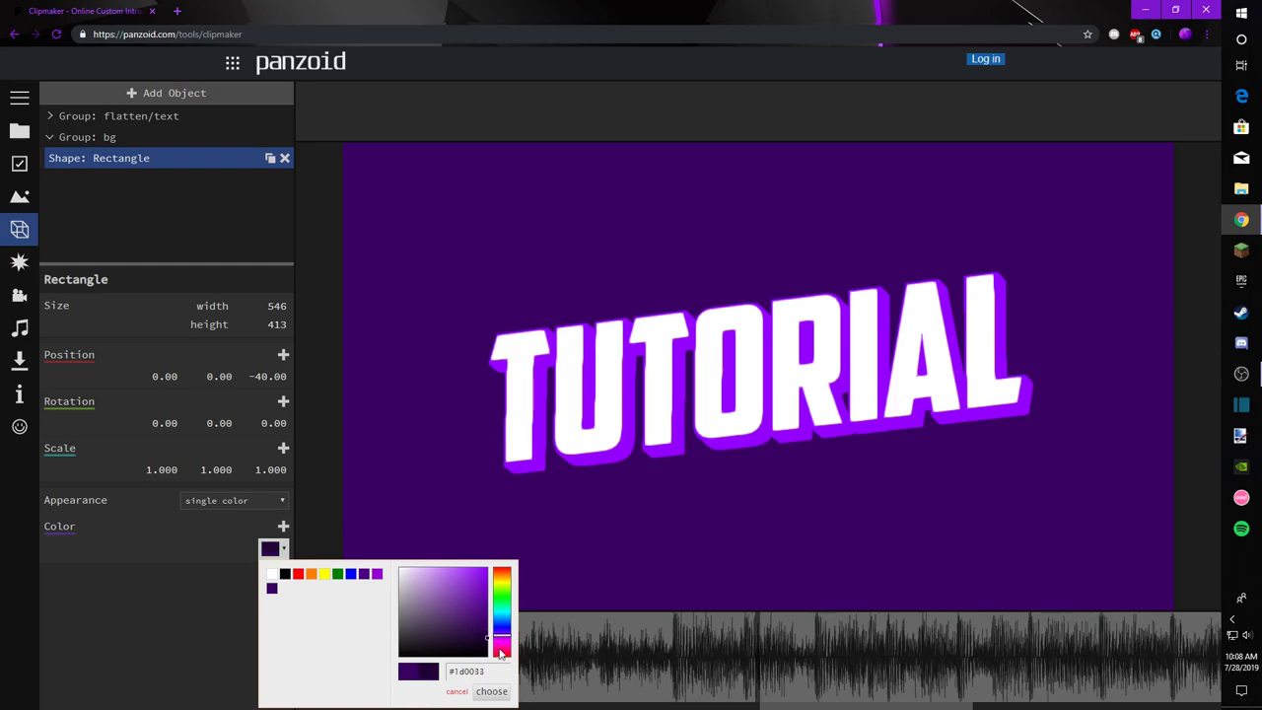
pyautogui.click(490, 692)
pyautogui.click(273, 548)
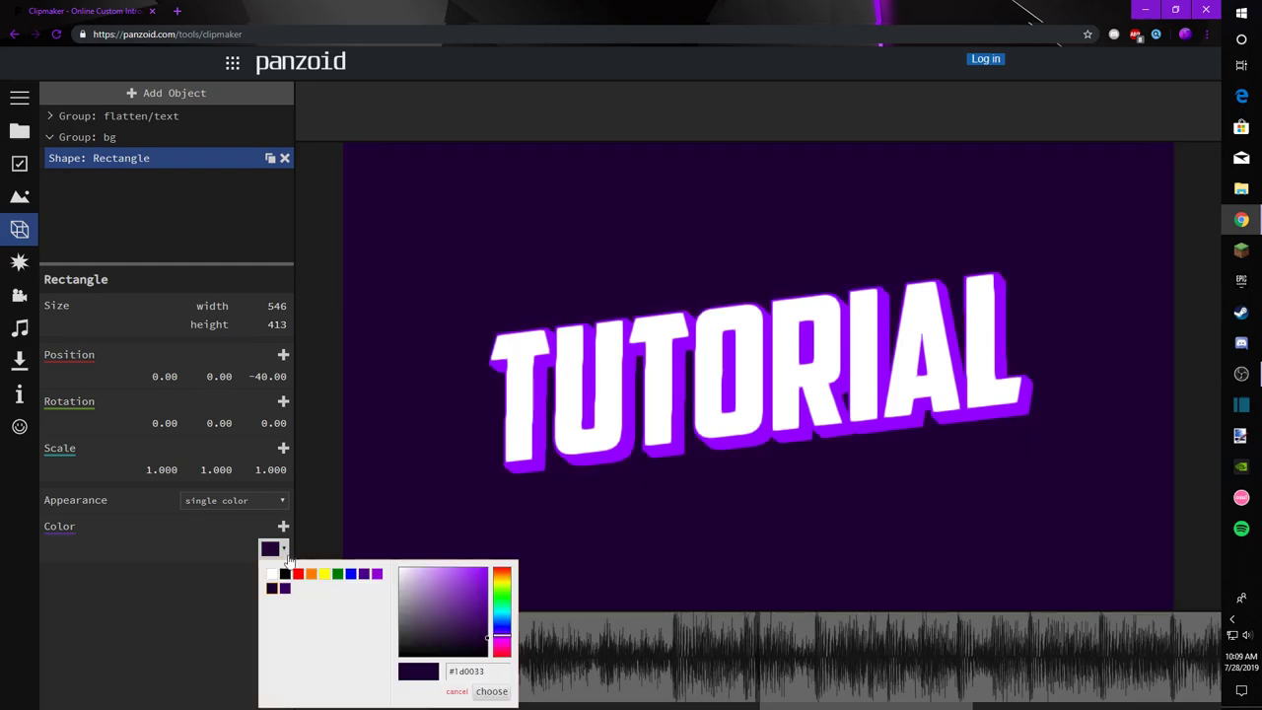
pyautogui.click(488, 631)
pyautogui.click(377, 575)
pyautogui.moveTo(479, 614); pyautogui.dragTo(499, 624)
pyautogui.click(501, 692)
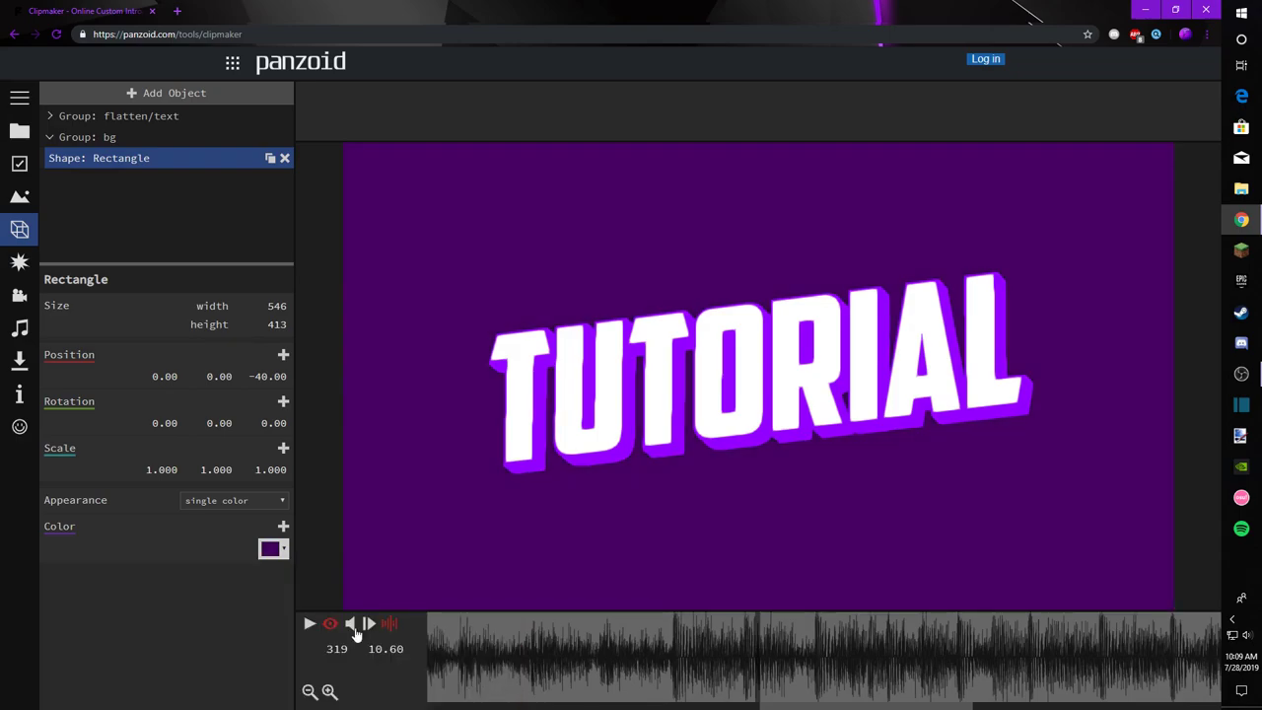
# Step: Set the background rectangle's color to #2e0051 and preview the result at several points along the timeline
pyautogui.click(273, 548)
pyautogui.click(506, 634)
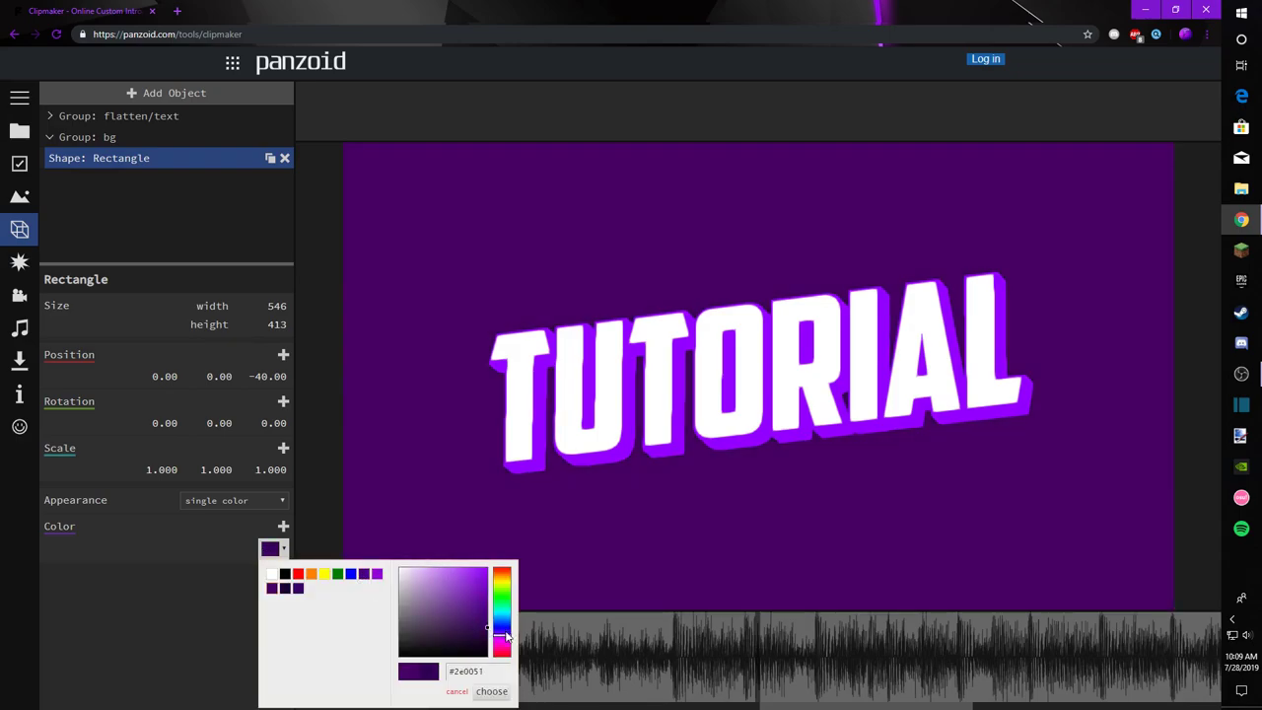
pyautogui.click(491, 692)
pyautogui.click(450, 655)
pyautogui.click(310, 625)
pyautogui.moveTo(501, 645); pyautogui.dragTo(710, 622)
pyautogui.moveTo(772, 702); pyautogui.dragTo(1000, 700)
pyautogui.moveTo(825, 706); pyautogui.dragTo(919, 706)
pyautogui.moveTo(684, 654); pyautogui.dragTo(749, 655)
# Step: Add a Bloom effect to the effects list and select it
pyautogui.click(20, 258)
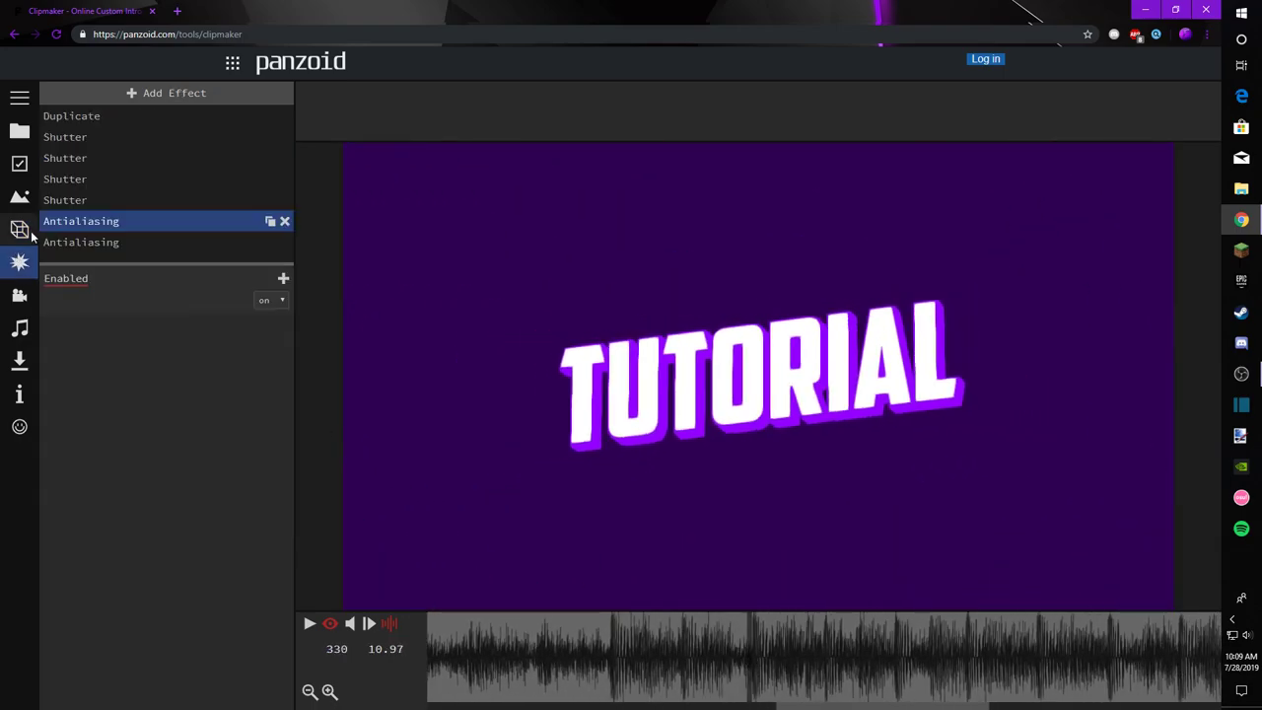
pyautogui.click(158, 92)
pyautogui.write('blo')
pyautogui.click(143, 158)
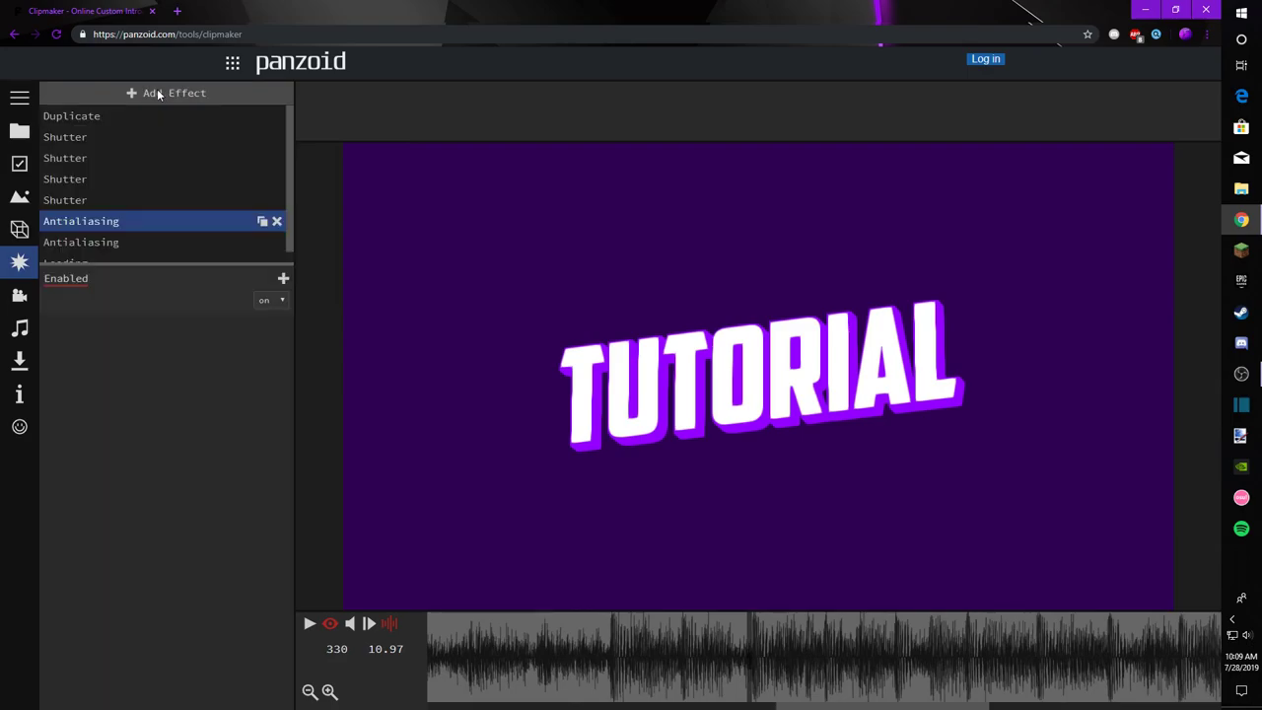
pyautogui.scroll(-1, 119, 207)
pyautogui.click(87, 252)
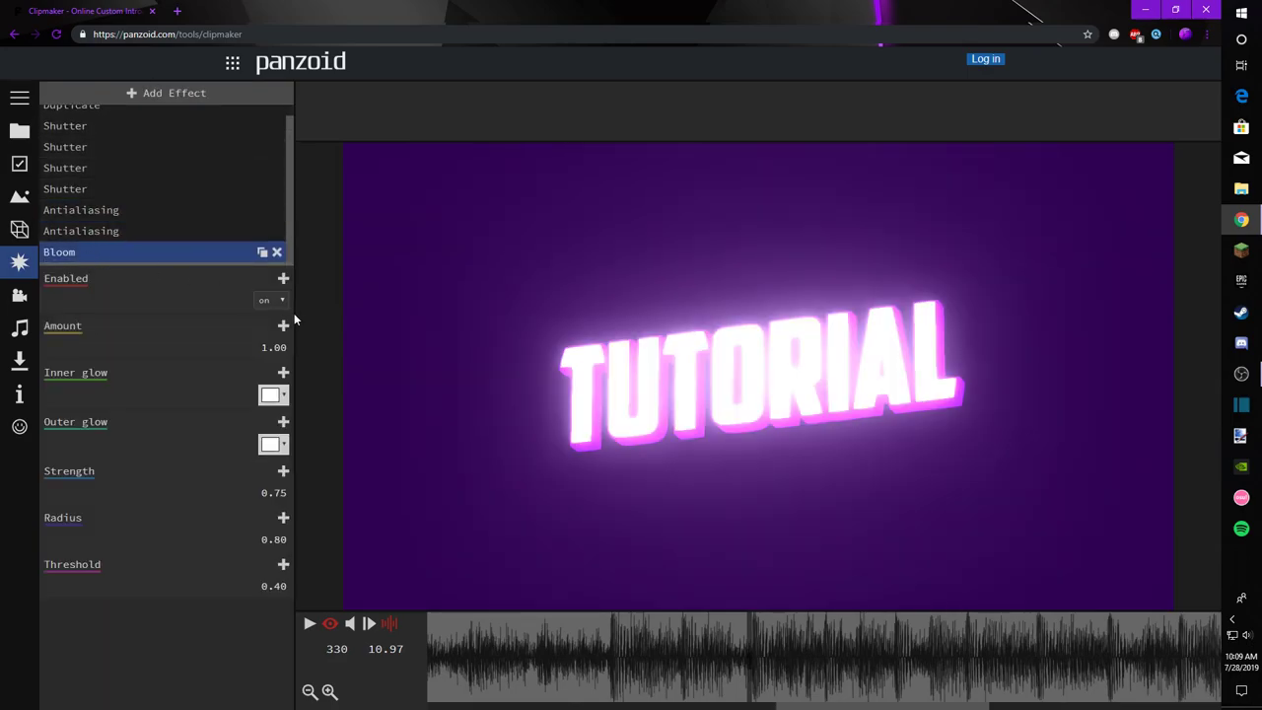
# Step: Set the Bloom effect's amount to 0.4 after trying 0.5
pyautogui.click(275, 345)
pyautogui.write('0.5')
pyautogui.press('Return')
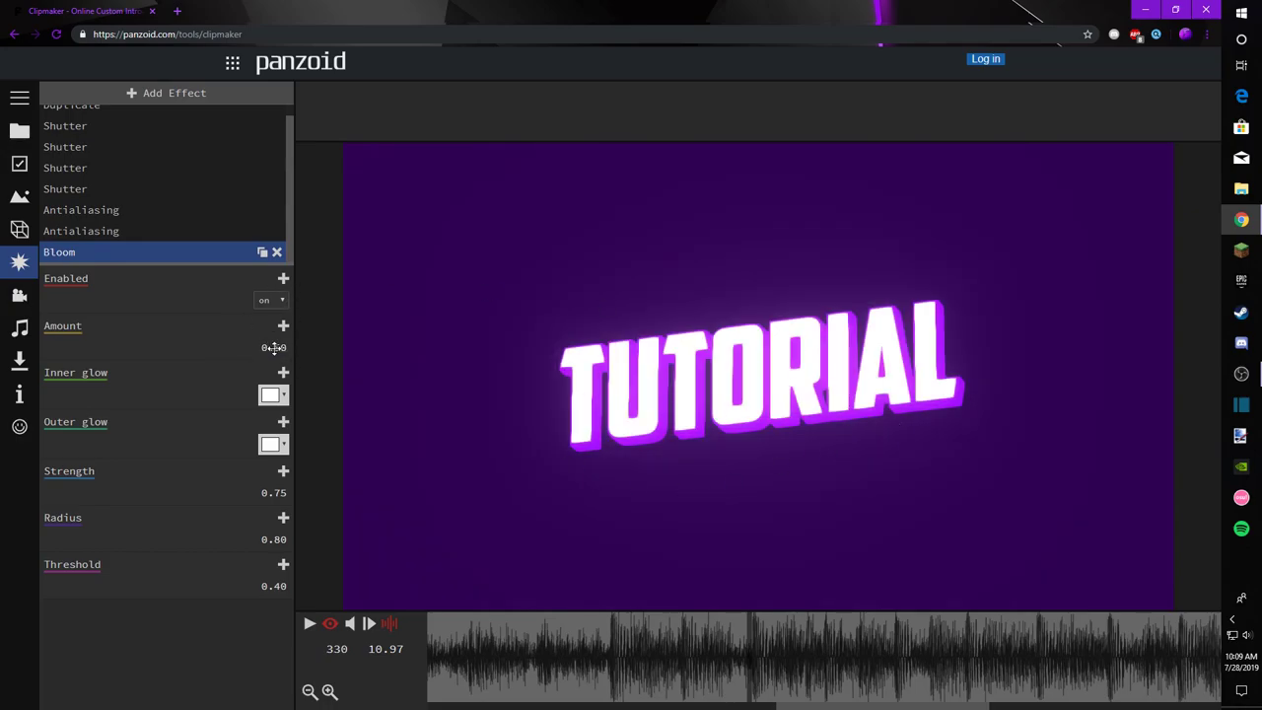
pyautogui.click(270, 356)
pyautogui.write('0.4')
pyautogui.press('Return')
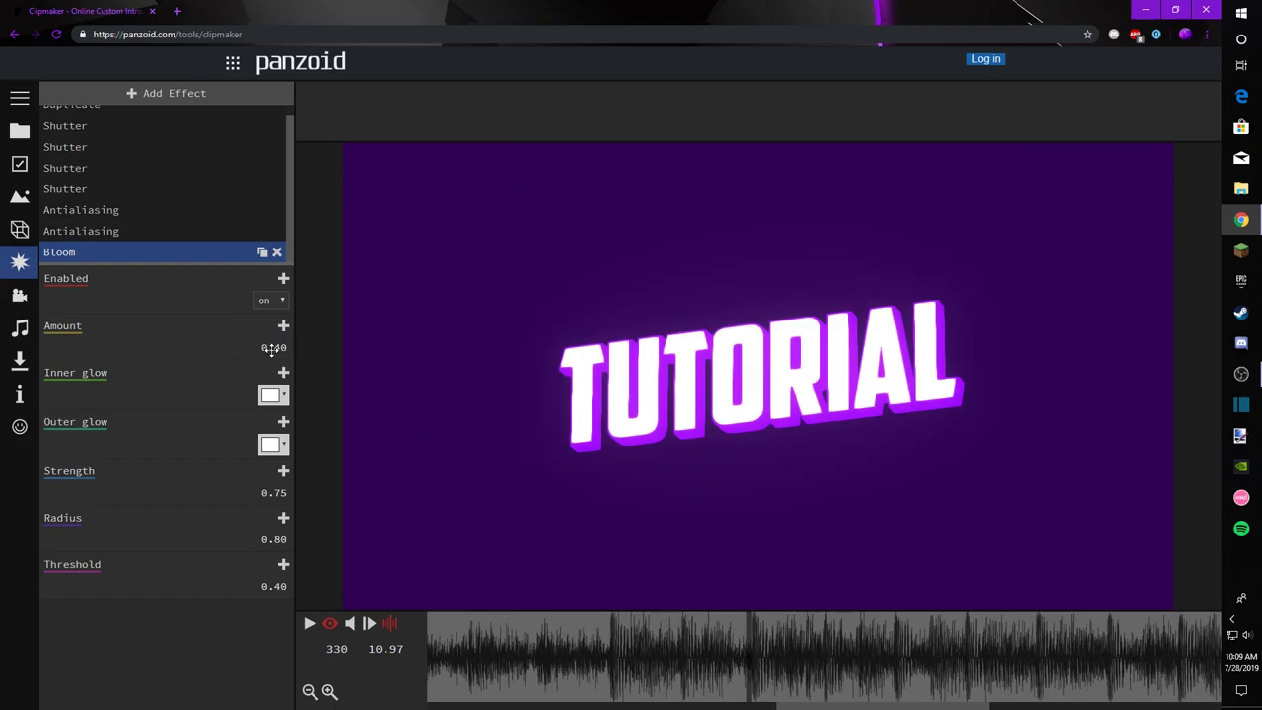
# Step: Compare the Shutter transition just after 10 seconds with the Bloom effect off and on, leaving Bloom enabled
pyautogui.click(20, 233)
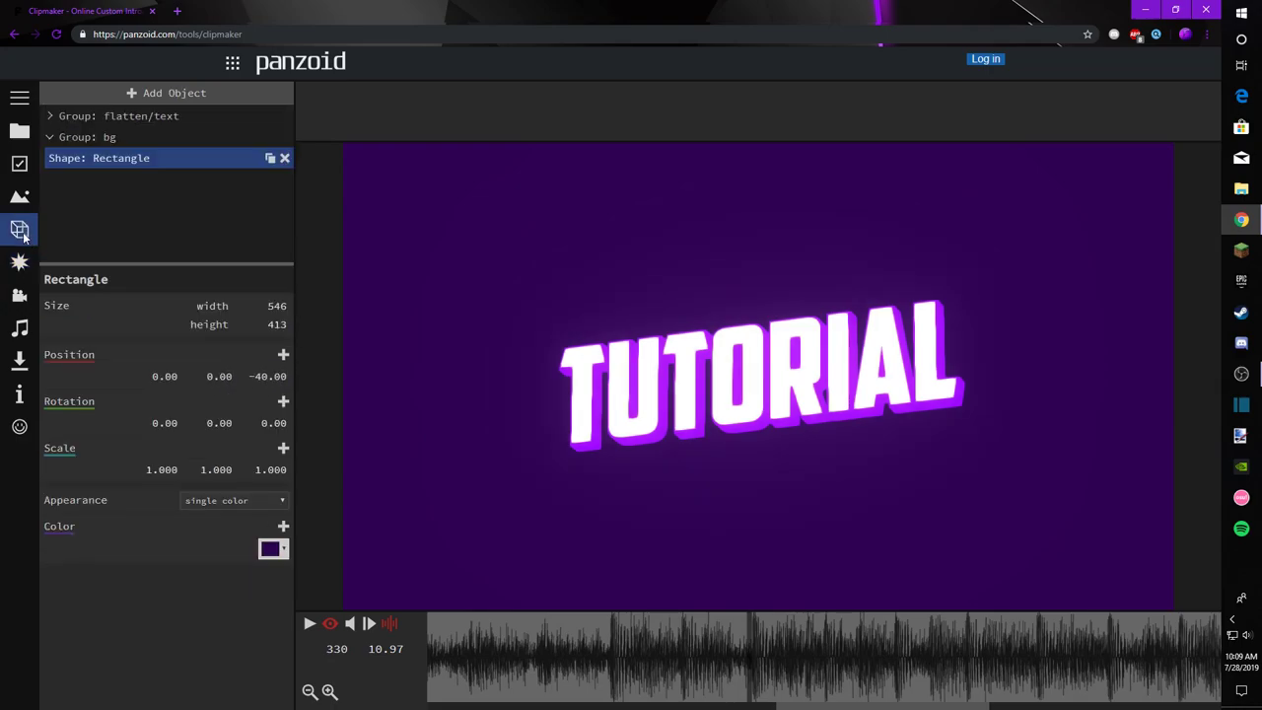
pyautogui.moveTo(533, 676); pyautogui.dragTo(648, 668)
pyautogui.click(20, 261)
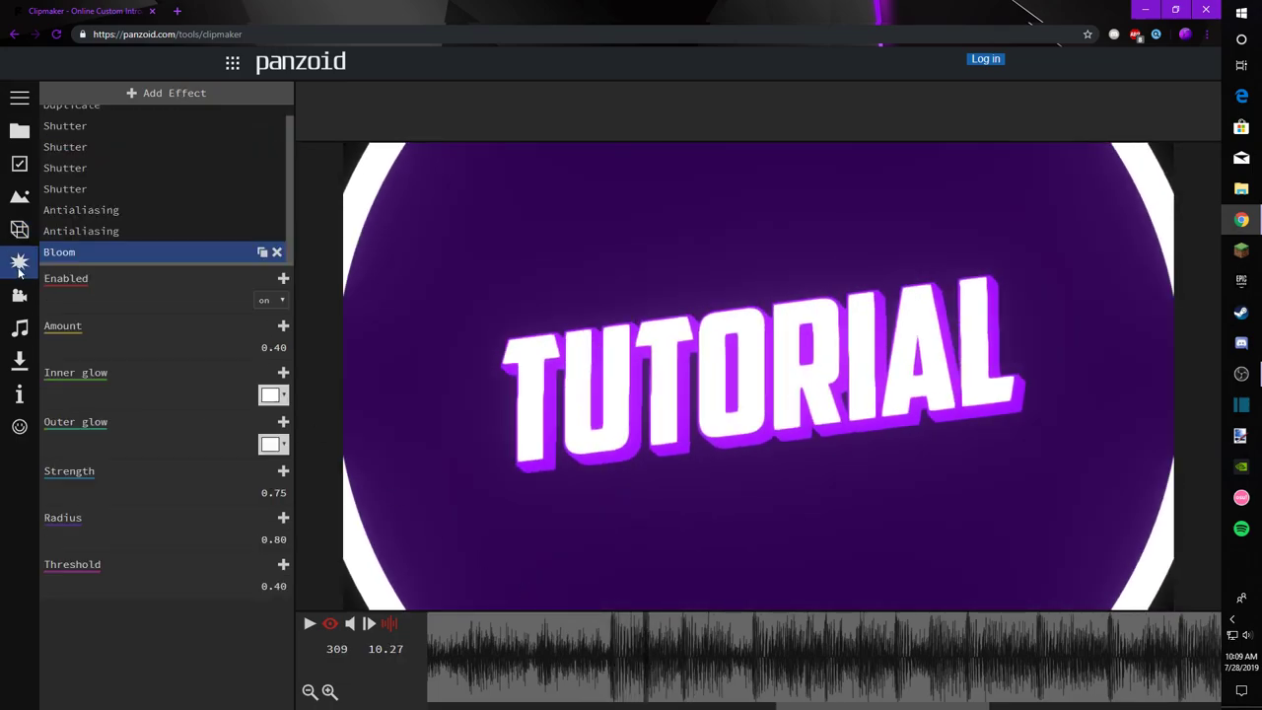
pyautogui.click(270, 299)
pyautogui.click(267, 315)
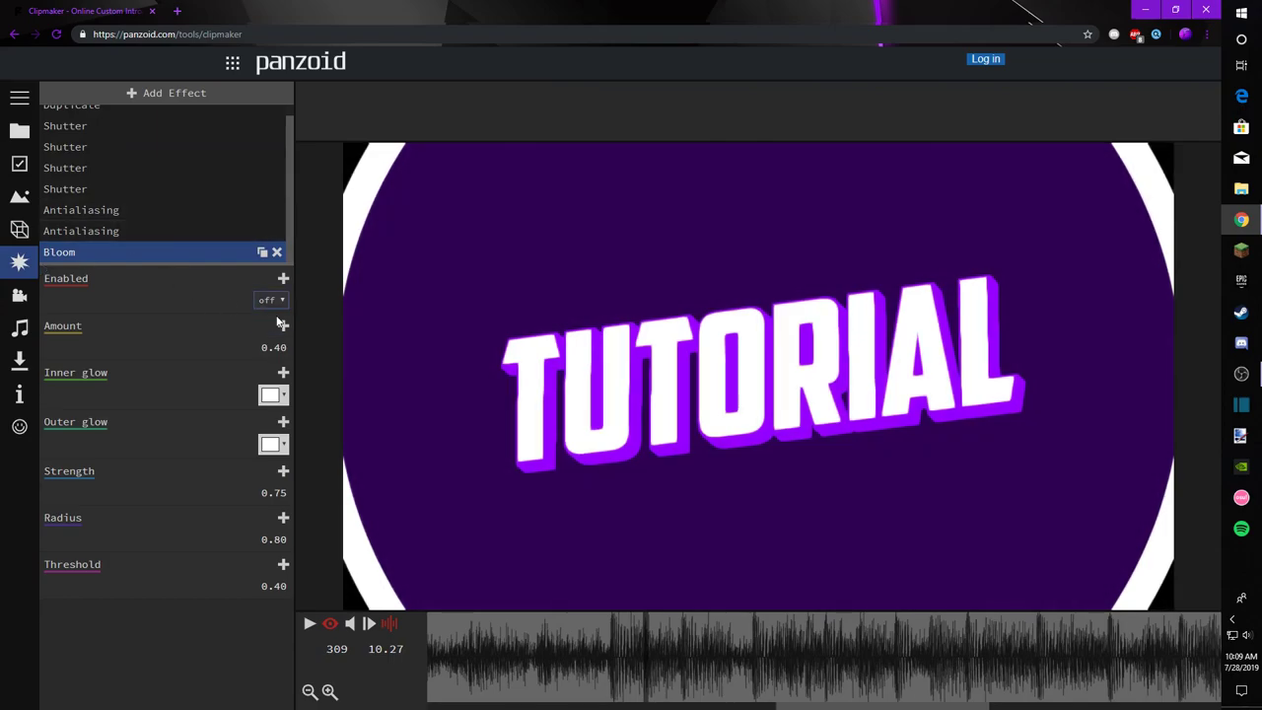
pyautogui.click(278, 301)
pyautogui.click(271, 328)
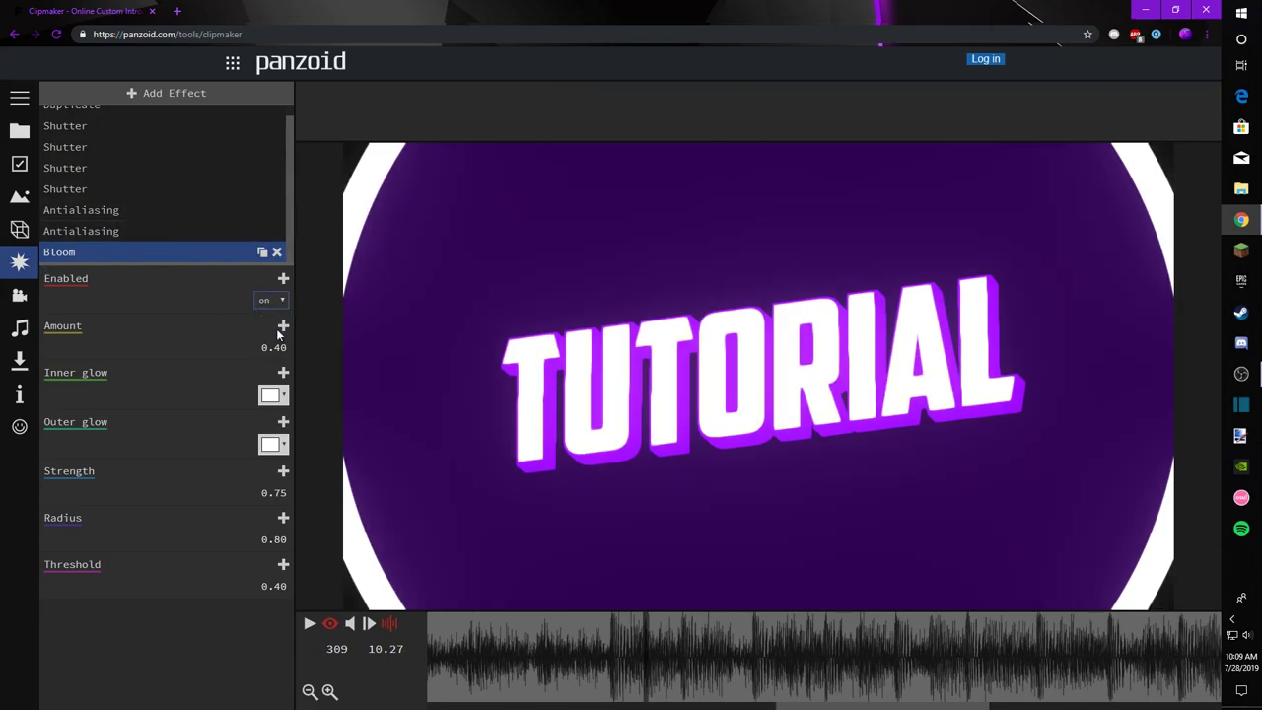
pyautogui.moveTo(660, 621); pyautogui.dragTo(640, 637)
# Step: Collapse the bg group in the object list and select it
pyautogui.click(14, 233)
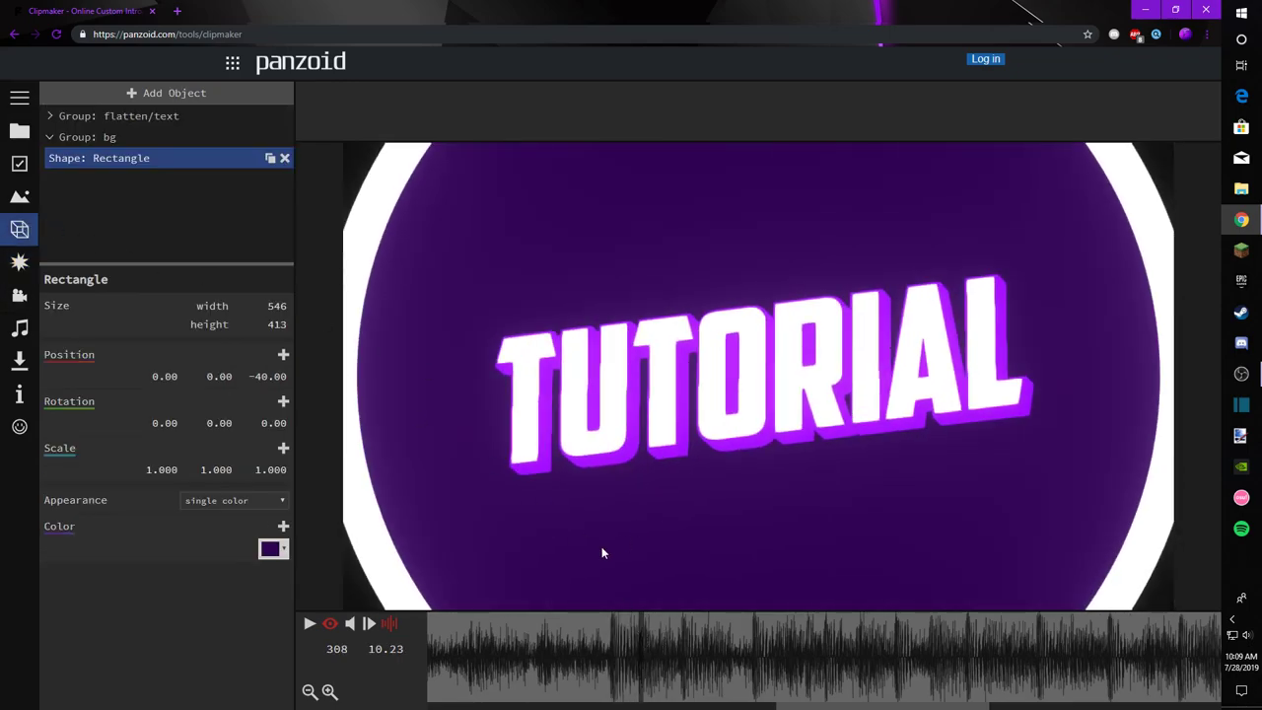
pyautogui.click(49, 137)
pyautogui.click(143, 138)
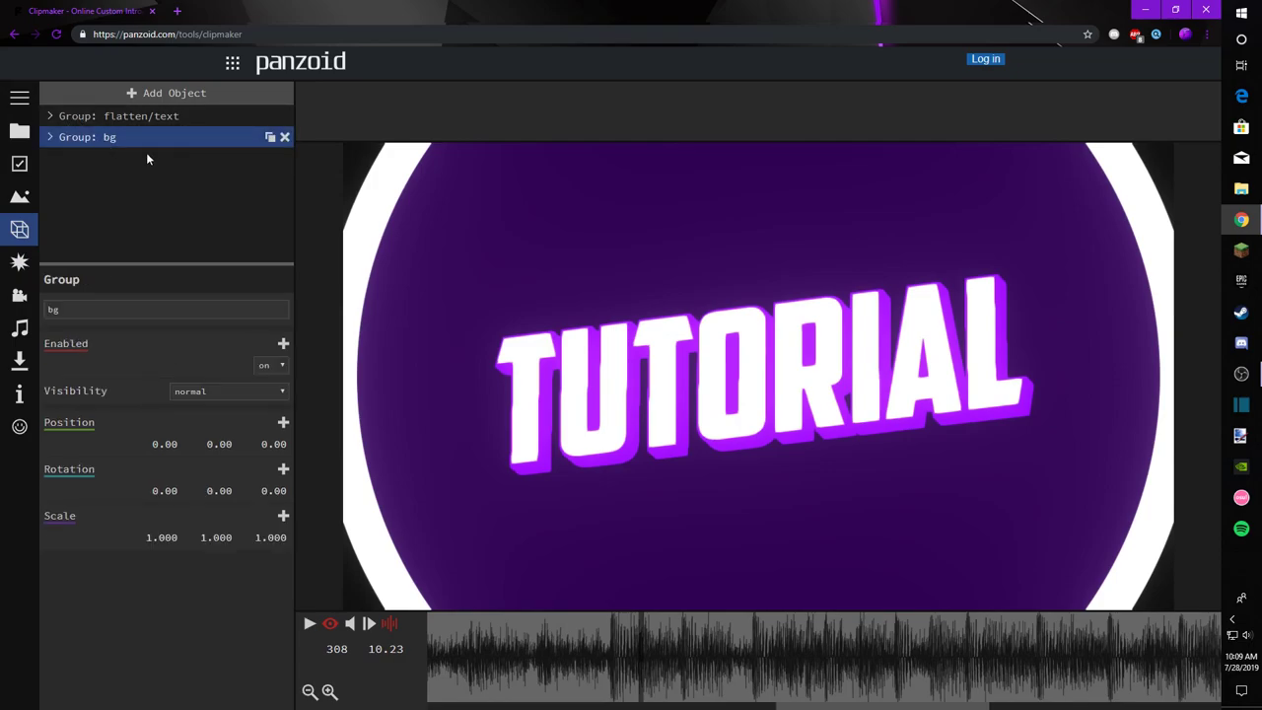
pyautogui.click(164, 93)
pyautogui.click(79, 141)
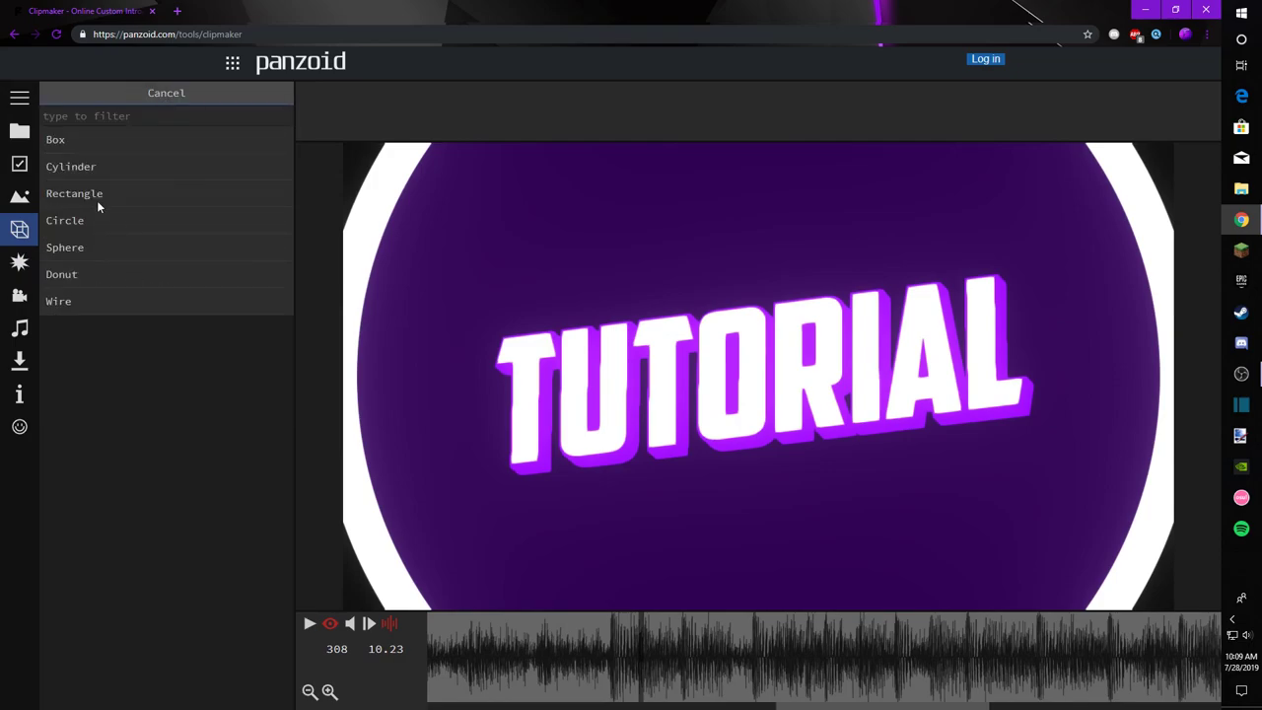
pyautogui.click(222, 200)
# Step: Add a new group and name it "blinds"
pyautogui.click(147, 94)
pyautogui.click(158, 351)
pyautogui.click(158, 160)
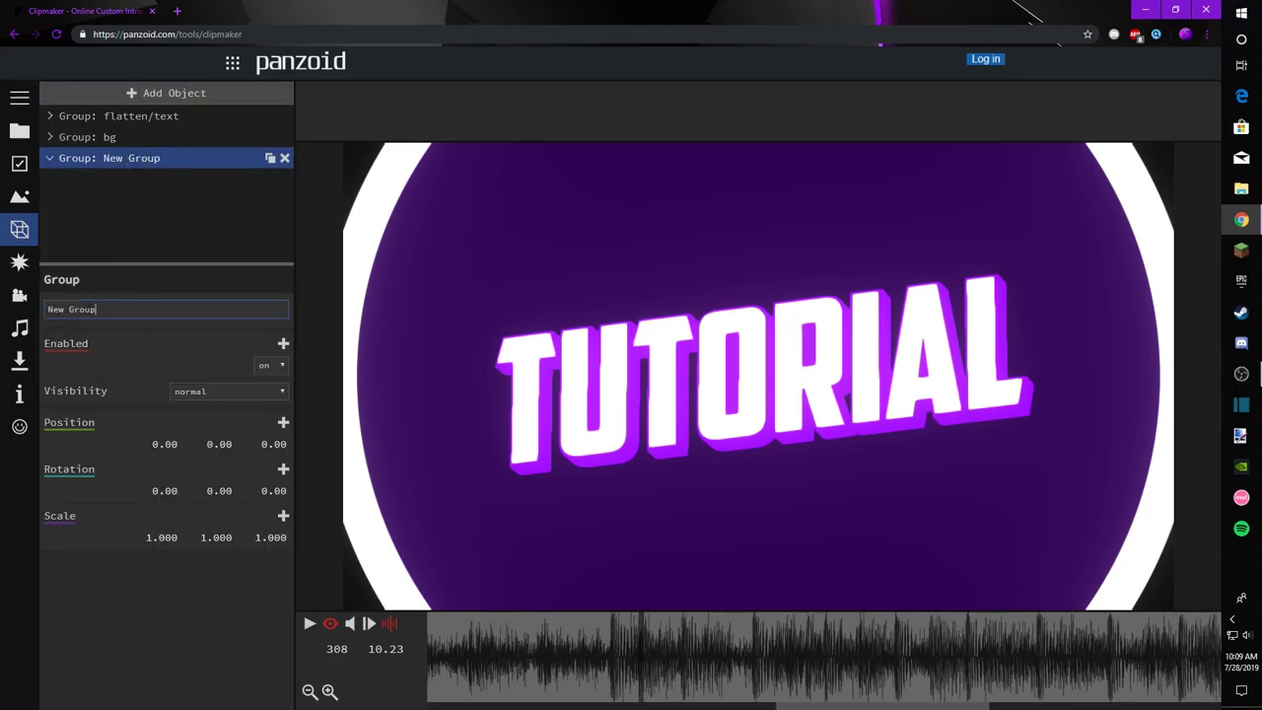
pyautogui.moveTo(106, 309); pyautogui.dragTo(40, 320)
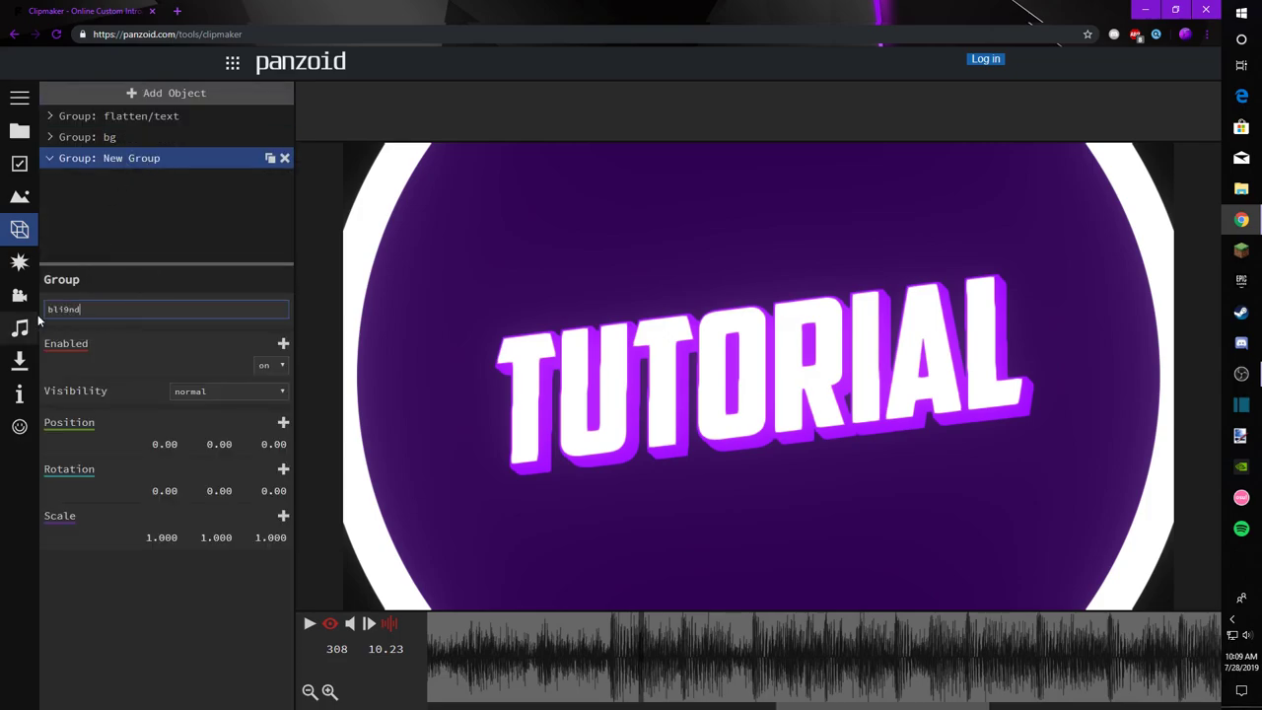
pyautogui.write('nds')
pyautogui.press('Return')
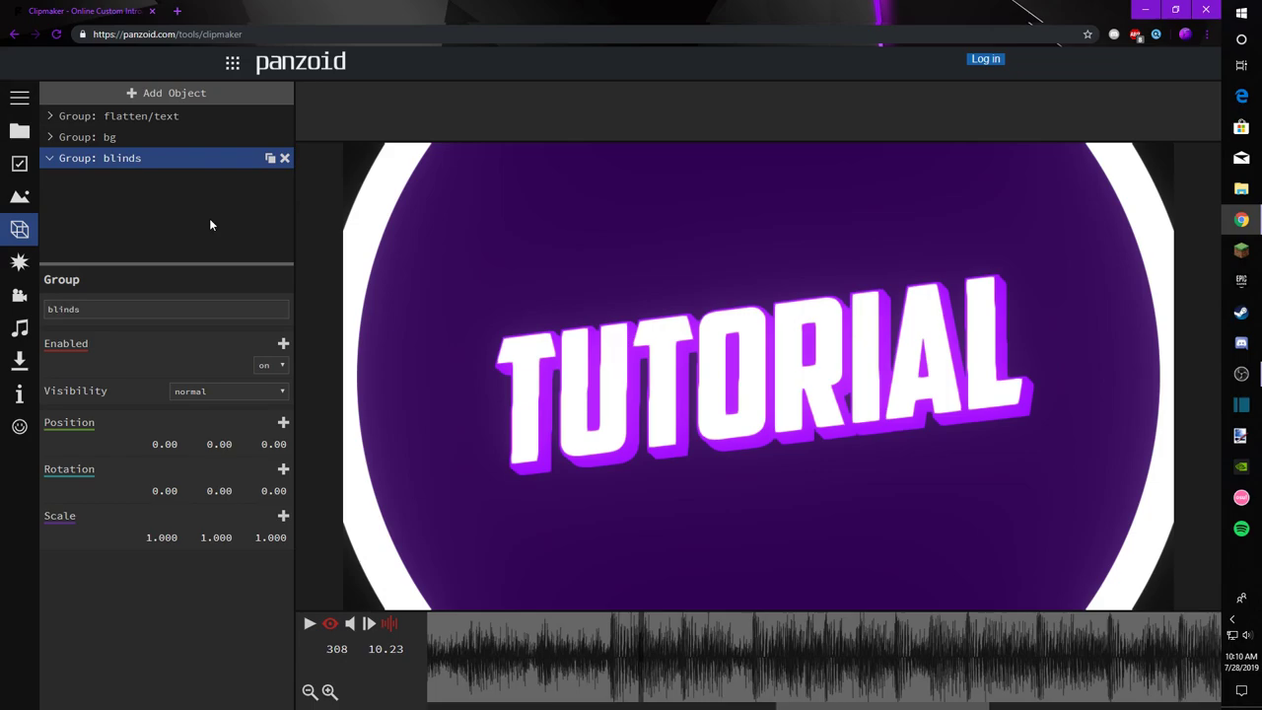
# Step: Try a Donut shape inside the blinds group with outer detail 4 and radius 41
pyautogui.click(183, 94)
pyautogui.click(127, 156)
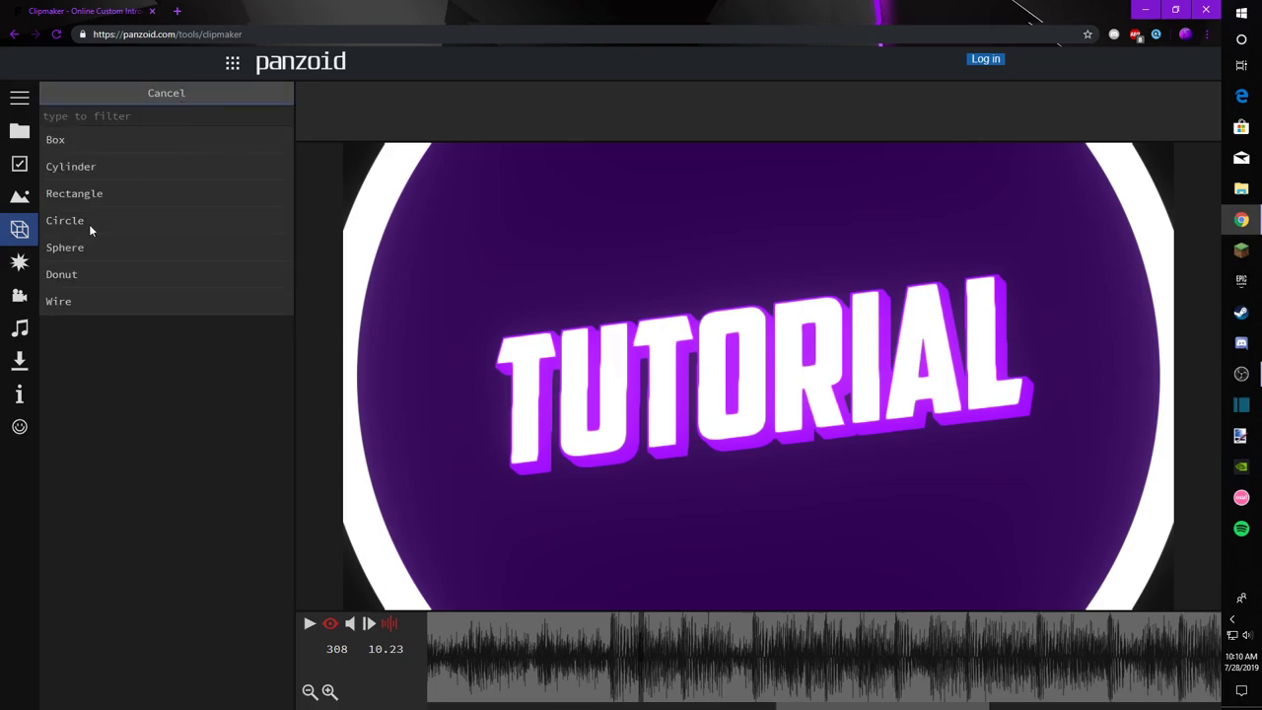
pyautogui.click(74, 272)
pyautogui.click(98, 185)
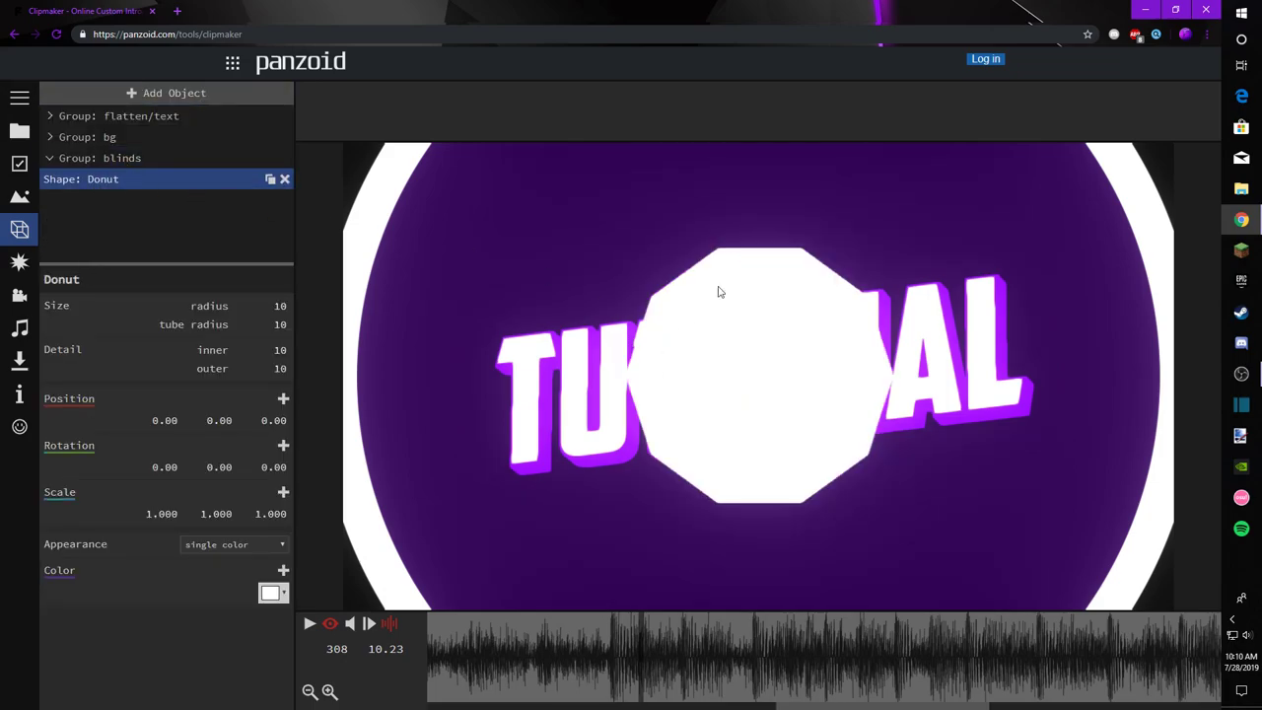
pyautogui.moveTo(269, 366); pyautogui.dragTo(250, 368)
pyautogui.moveTo(280, 305); pyautogui.dragTo(505, 326)
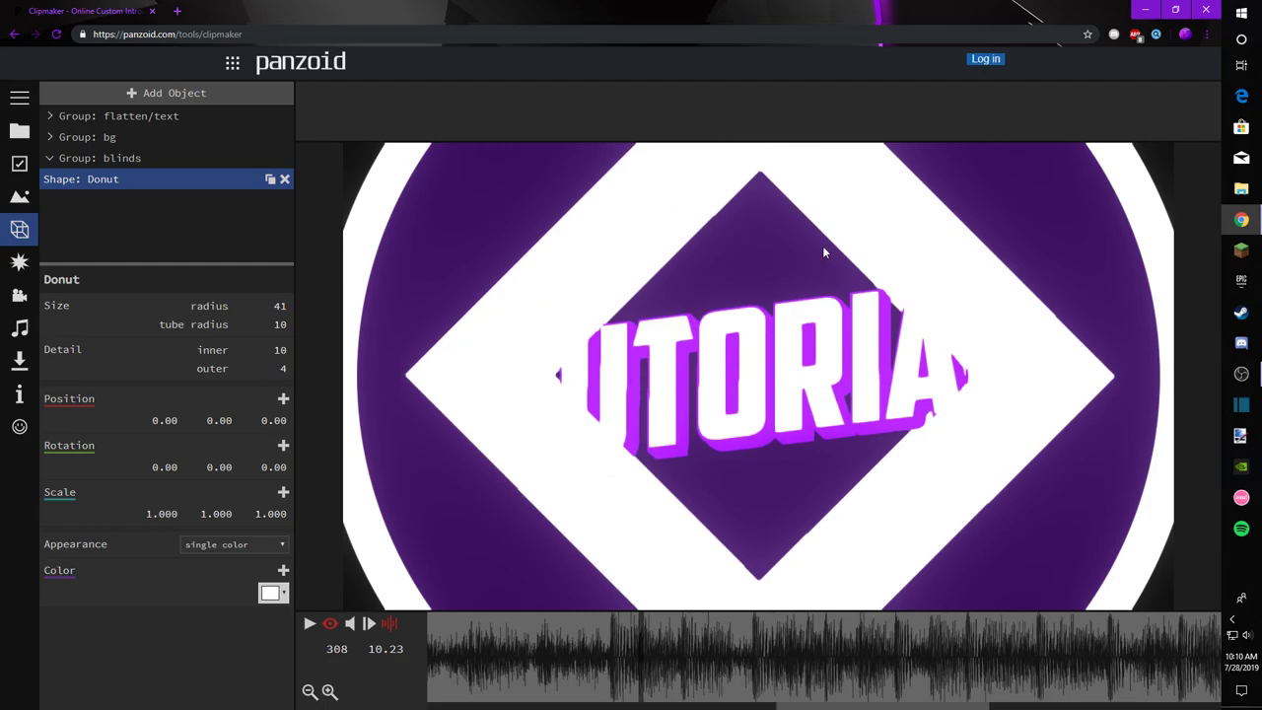
# Step: Delete the donut from the blinds group and select the group again
pyautogui.click(284, 181)
pyautogui.click(114, 157)
pyautogui.click(114, 156)
pyautogui.click(115, 157)
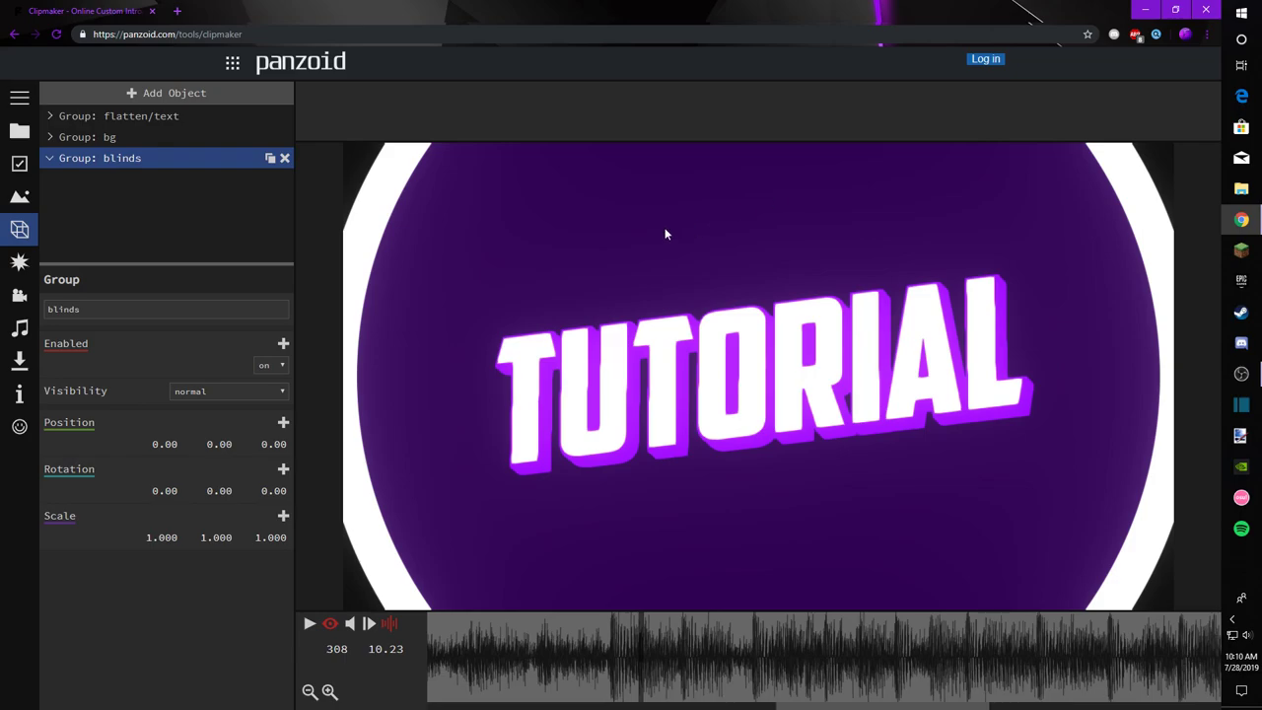
# Step: Add a Rectangle shape inside the blinds group
pyautogui.click(138, 93)
pyautogui.click(99, 148)
pyautogui.click(86, 189)
pyautogui.click(128, 178)
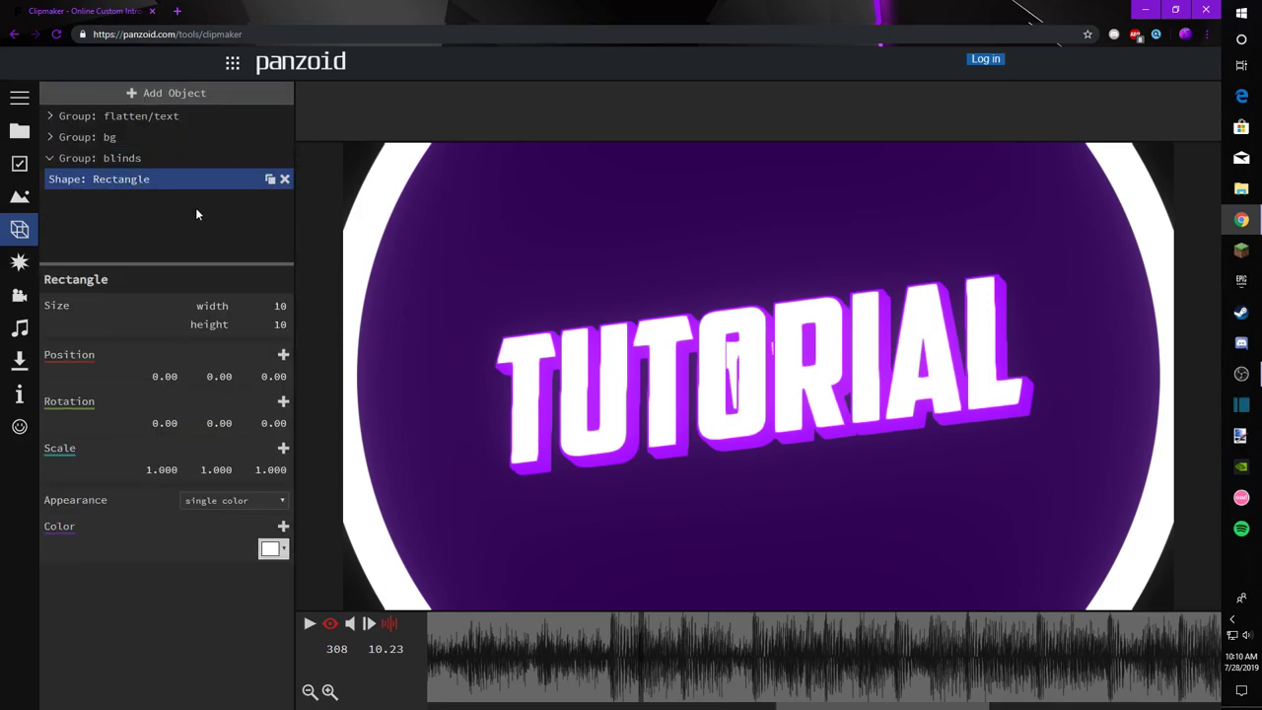
# Step: Check the bg rectangle's depth and set the blinds group's Z position to -25
pyautogui.click(69, 158)
pyautogui.click(93, 137)
pyautogui.click(49, 137)
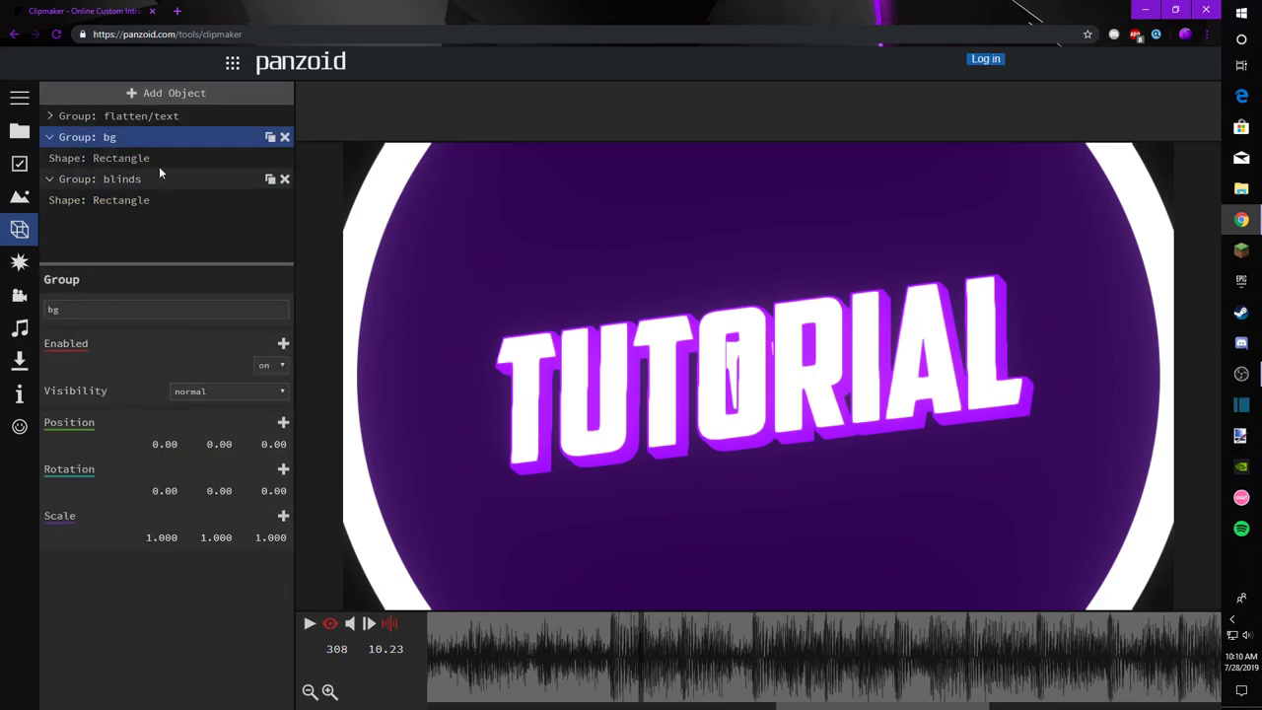
pyautogui.click(158, 157)
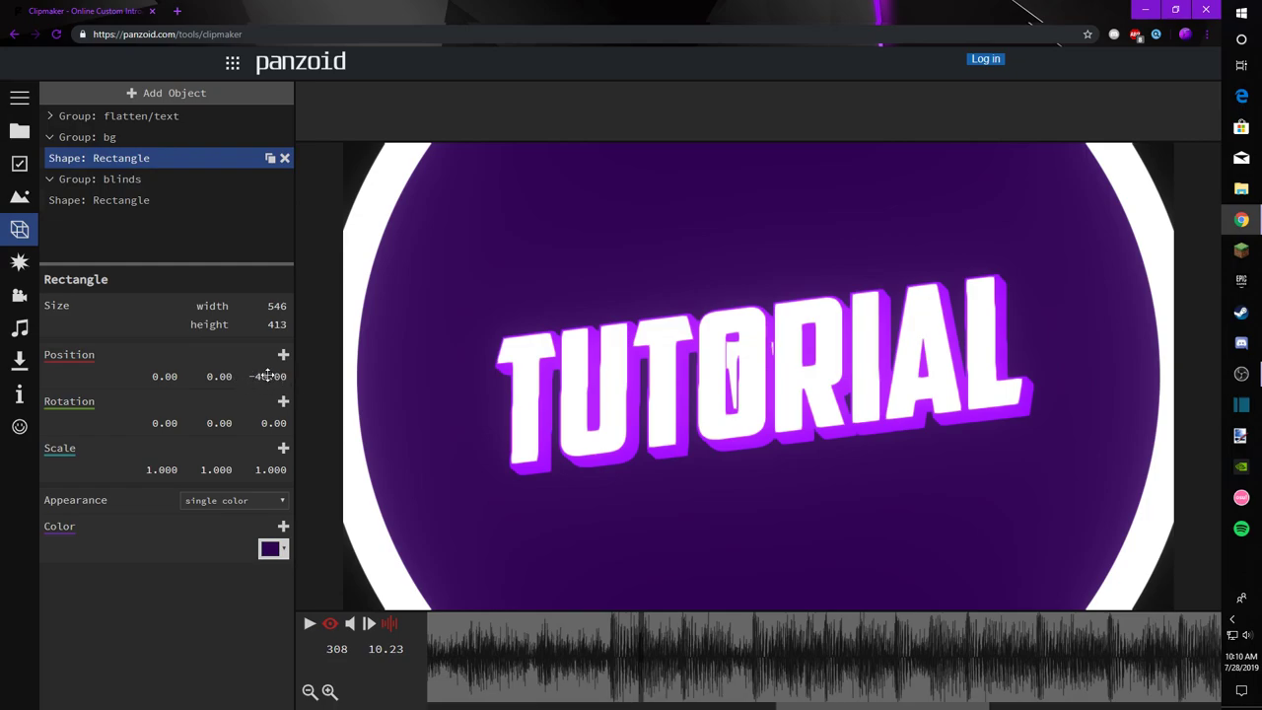
pyautogui.click(49, 137)
pyautogui.click(94, 180)
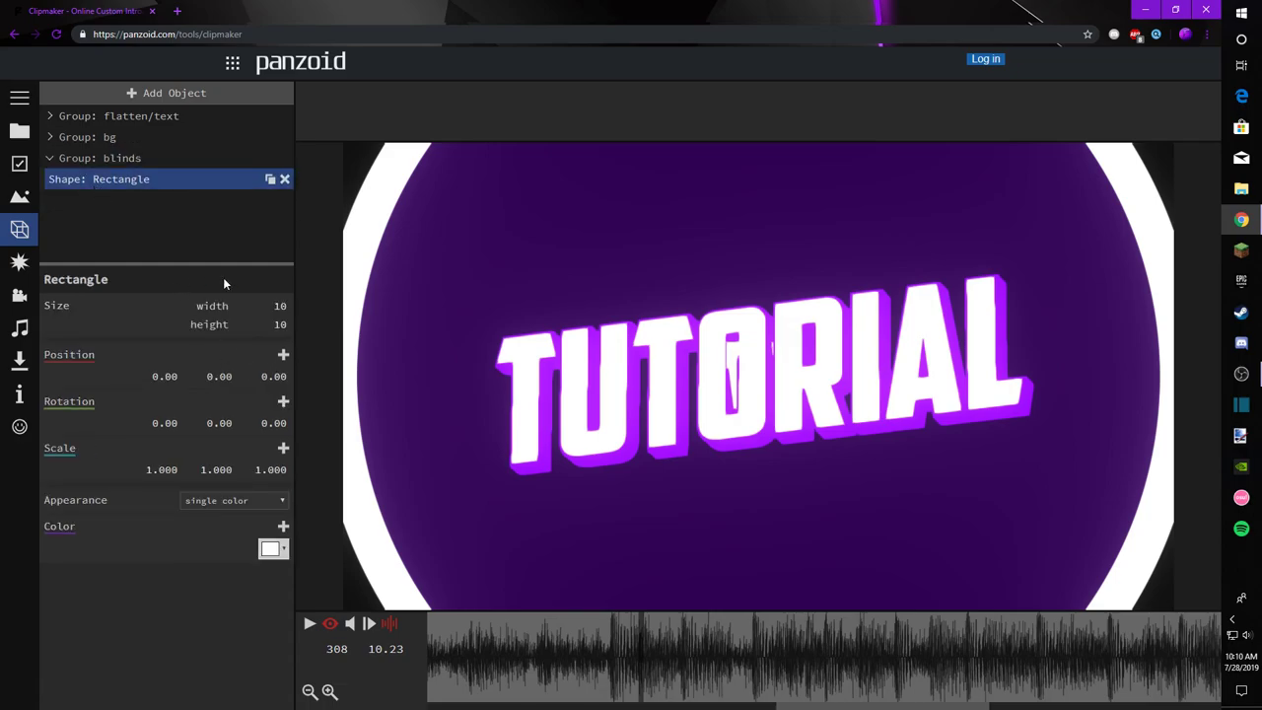
pyautogui.click(116, 159)
pyautogui.click(272, 440)
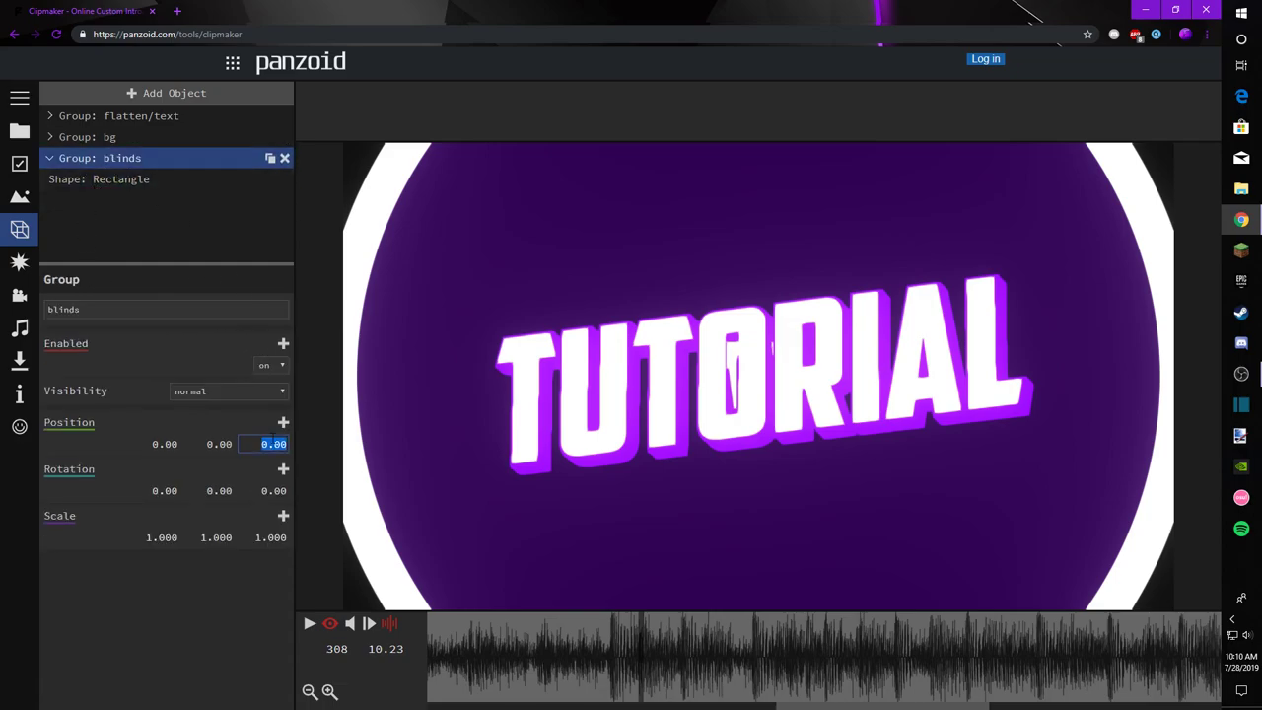
pyautogui.write('-25')
pyautogui.press('Return')
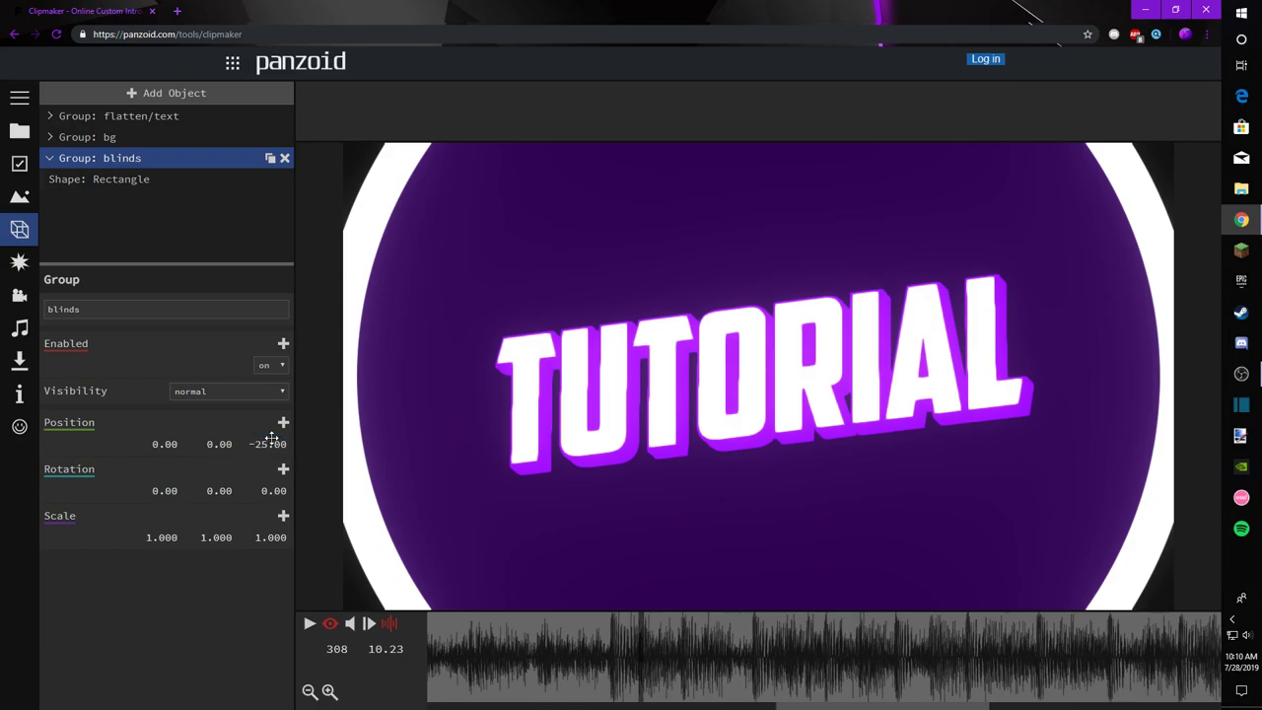
# Step: Set the blinds rectangle's width to 316 and height to 4, checking it against other points of the timeline
pyautogui.click(156, 178)
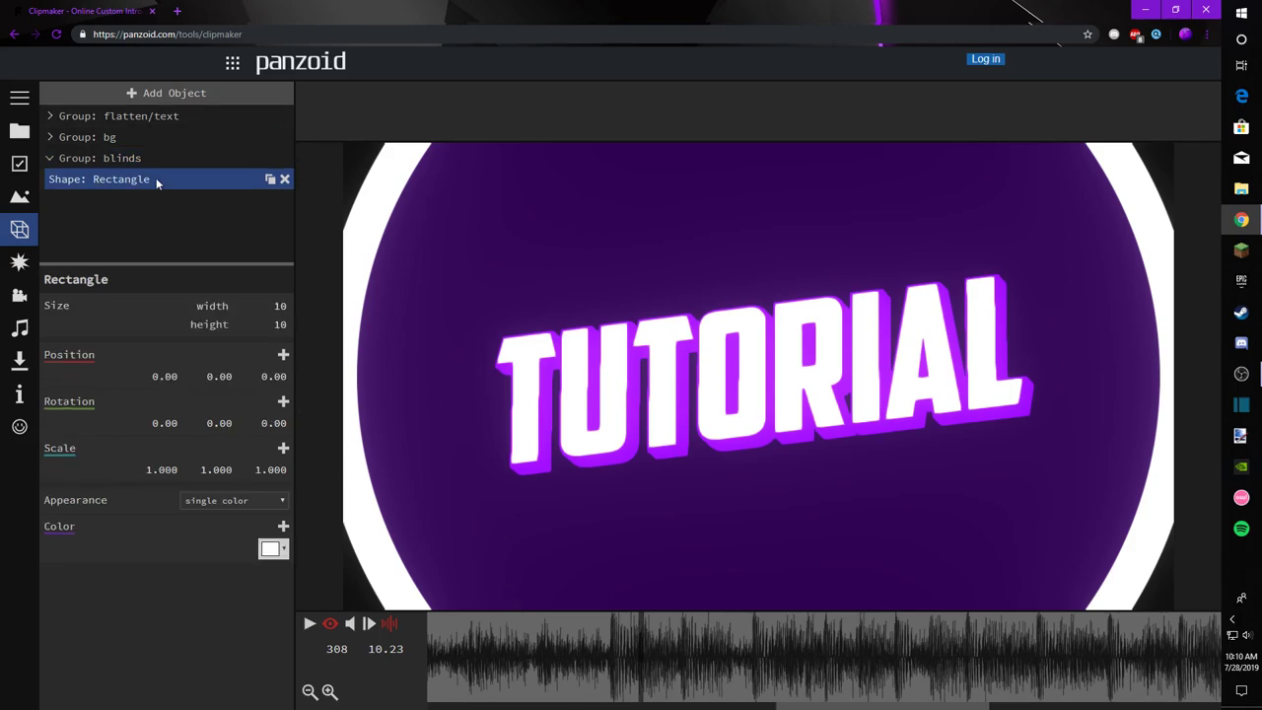
pyautogui.moveTo(281, 305); pyautogui.dragTo(1214, 303)
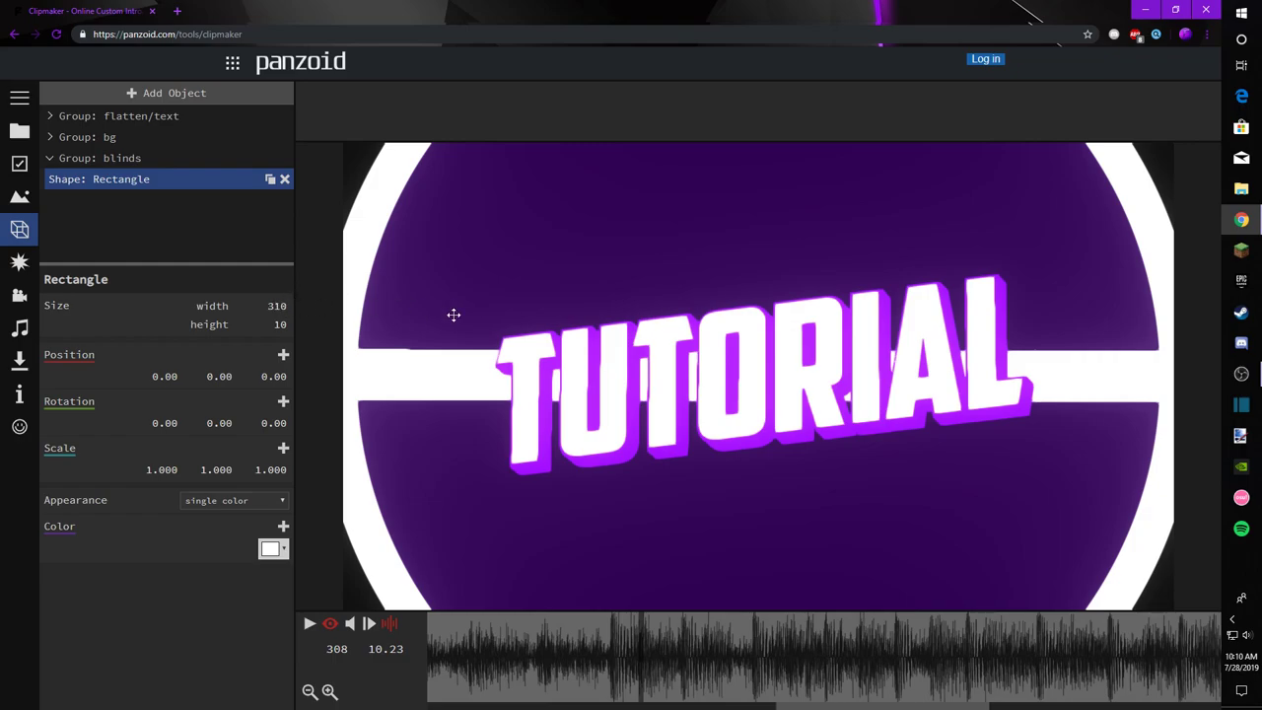
pyautogui.moveTo(279, 326)
pyautogui.mouseDown()
pyautogui.moveTo(273, 367)
pyautogui.moveTo(282, 319)
pyautogui.mouseUp()
pyautogui.moveTo(720, 671); pyautogui.dragTo(938, 657)
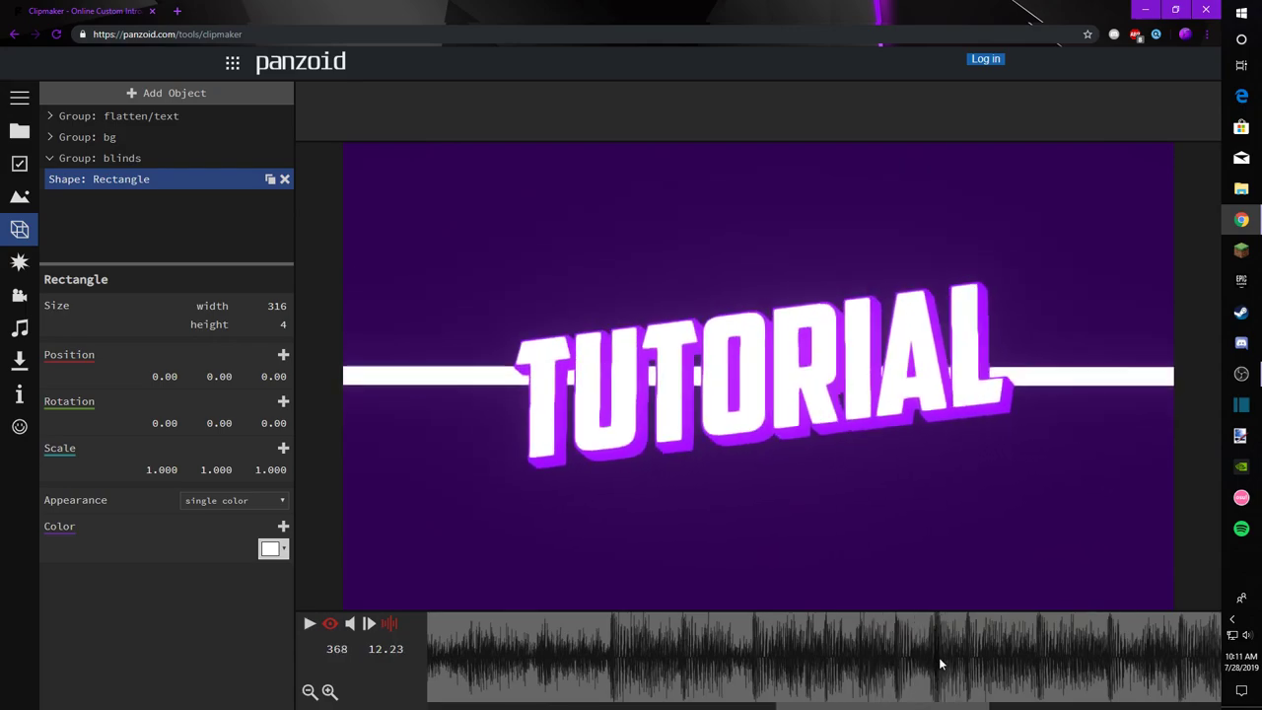
pyautogui.moveTo(779, 680); pyautogui.dragTo(737, 664)
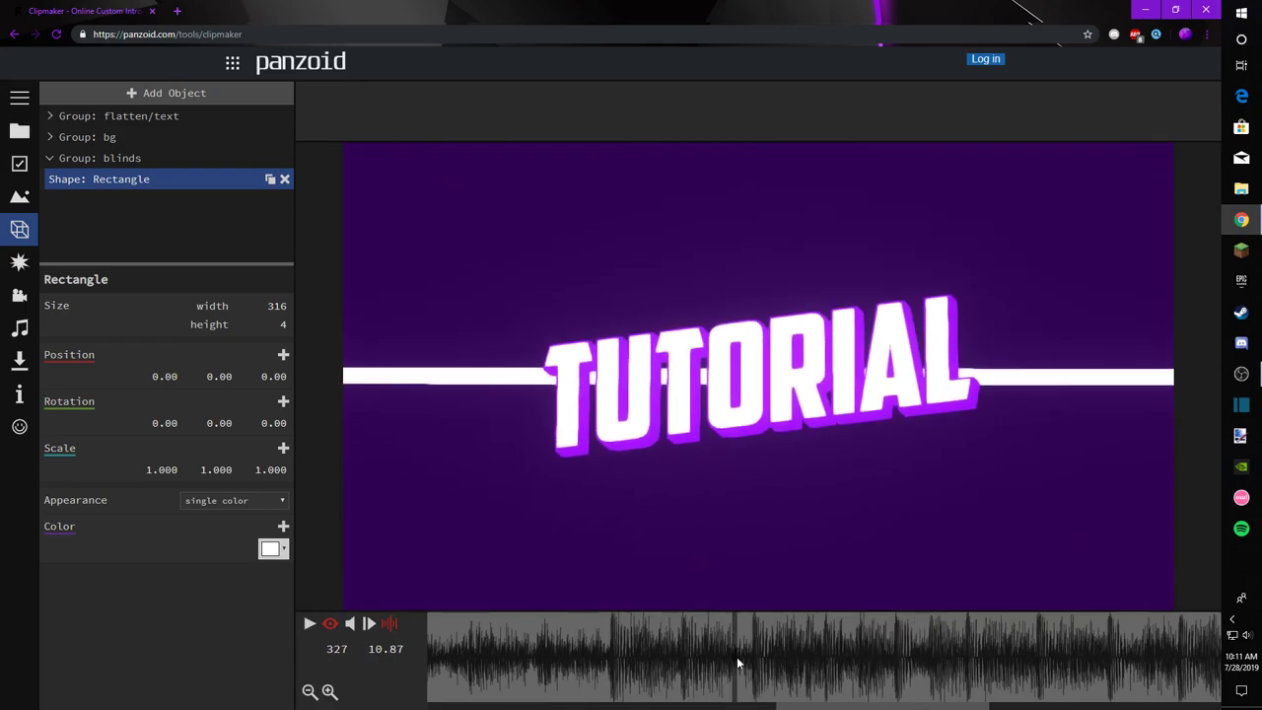
# Step: Copy the colour code #2e0051 from the rectangle in the bg group
pyautogui.click(187, 160)
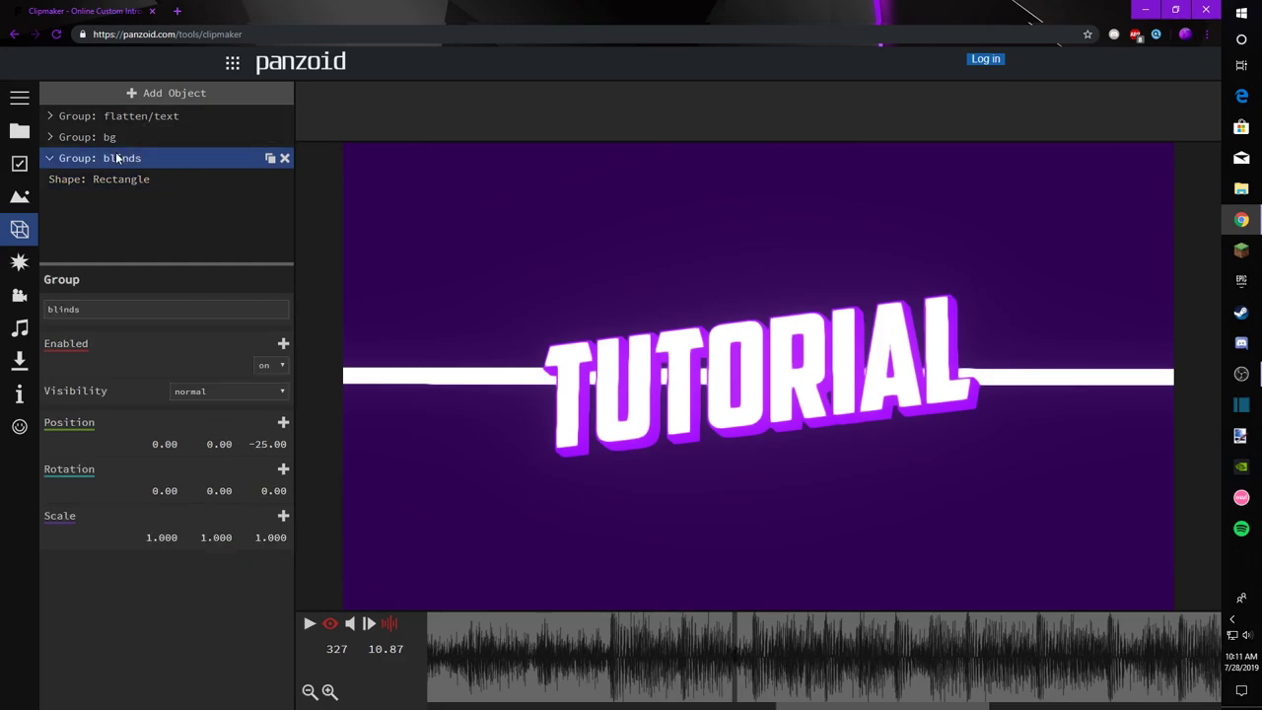
pyautogui.click(61, 138)
pyautogui.click(47, 140)
pyautogui.click(98, 158)
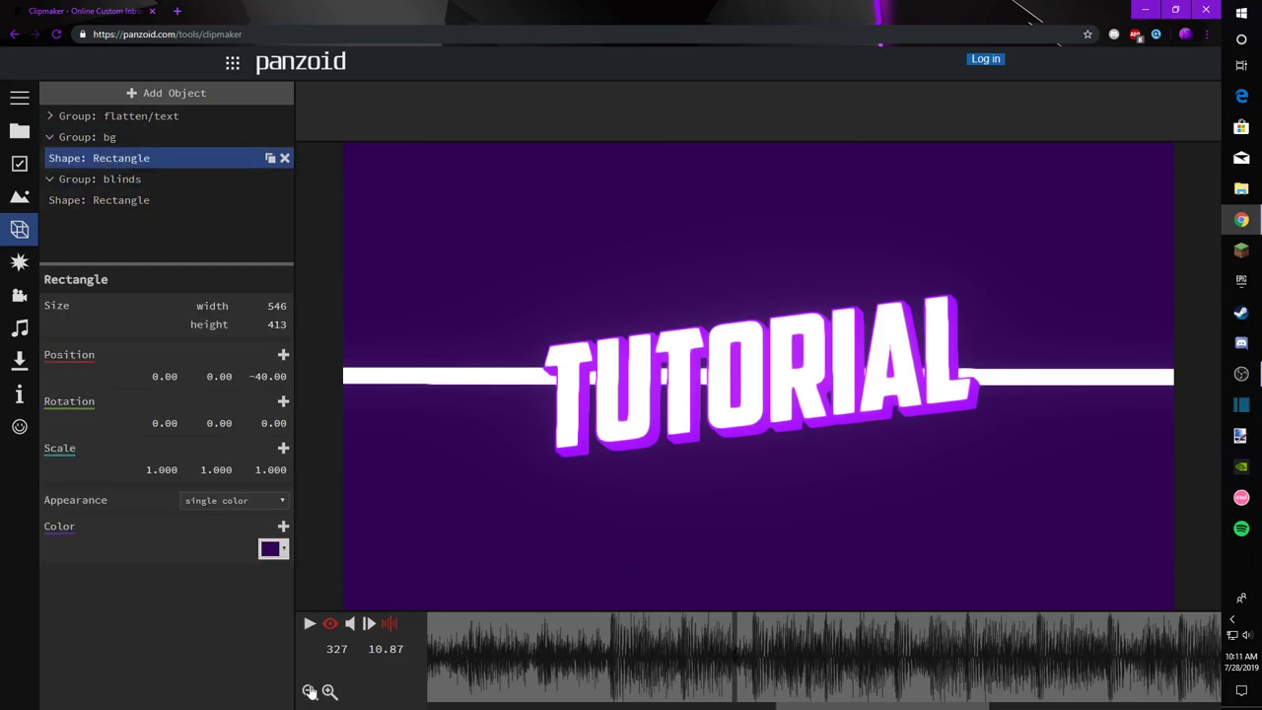
pyautogui.click(273, 550)
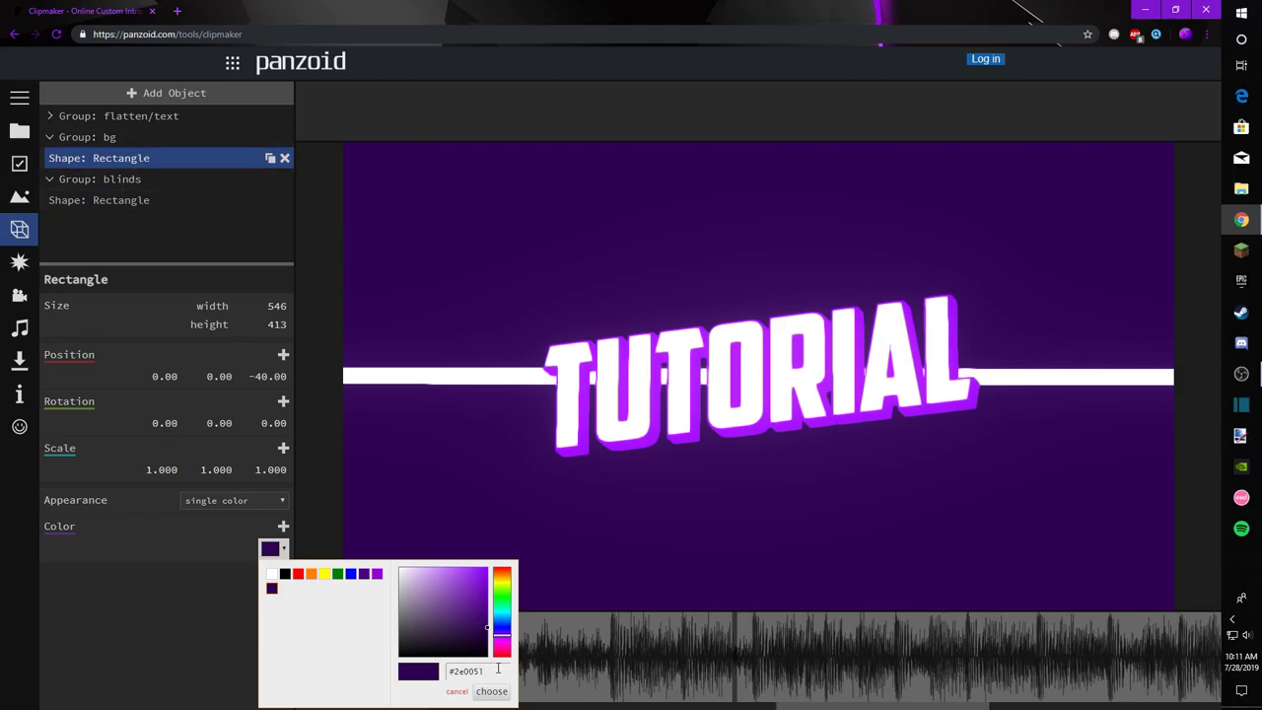
pyautogui.click(498, 670)
pyautogui.click(94, 589)
# Step: Apply the copied colour #2e0051 to the rectangle in the blinds group
pyautogui.click(116, 203)
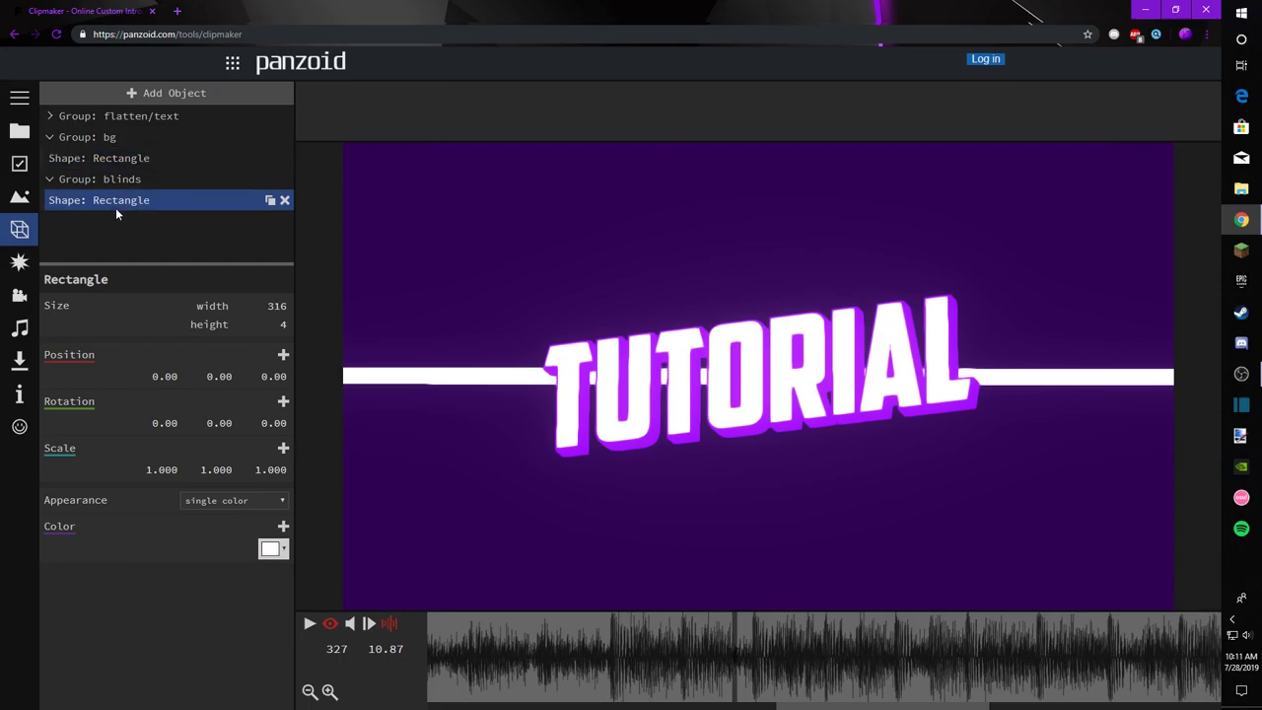
pyautogui.click(279, 557)
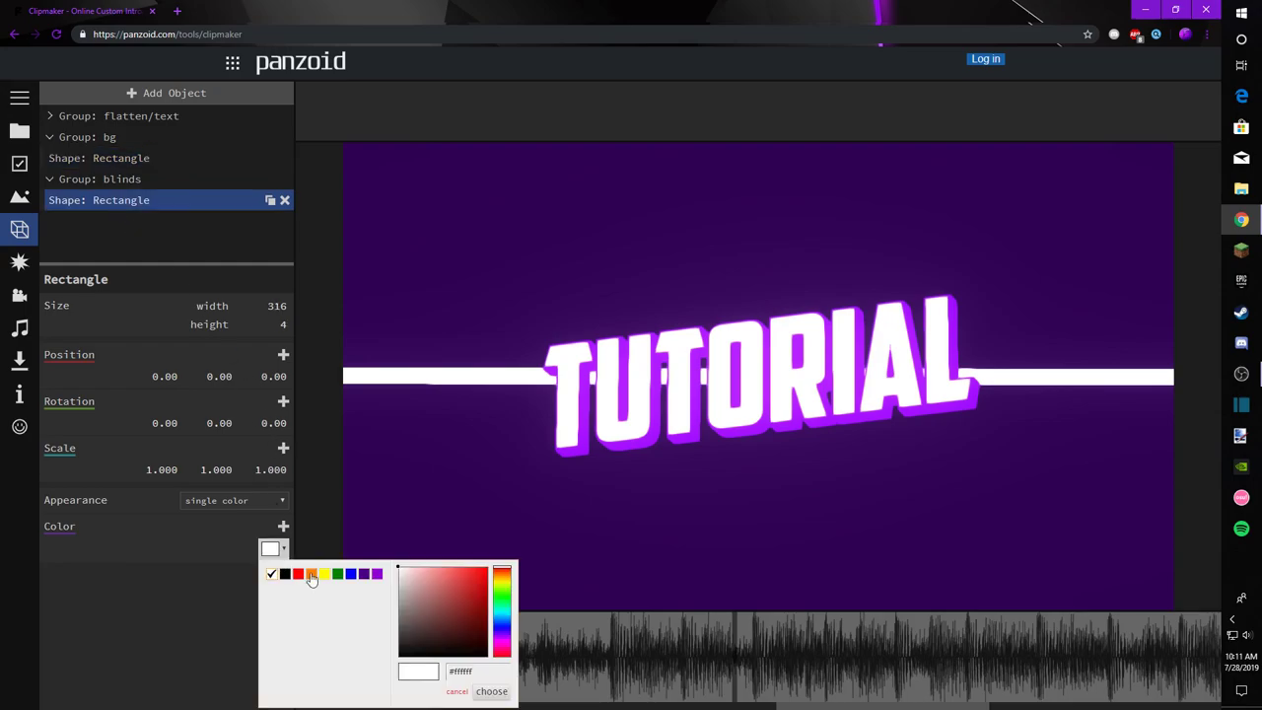
pyautogui.click(492, 672)
pyautogui.doubleClick(489, 671)
pyautogui.hotkey('ctrl', 'v')
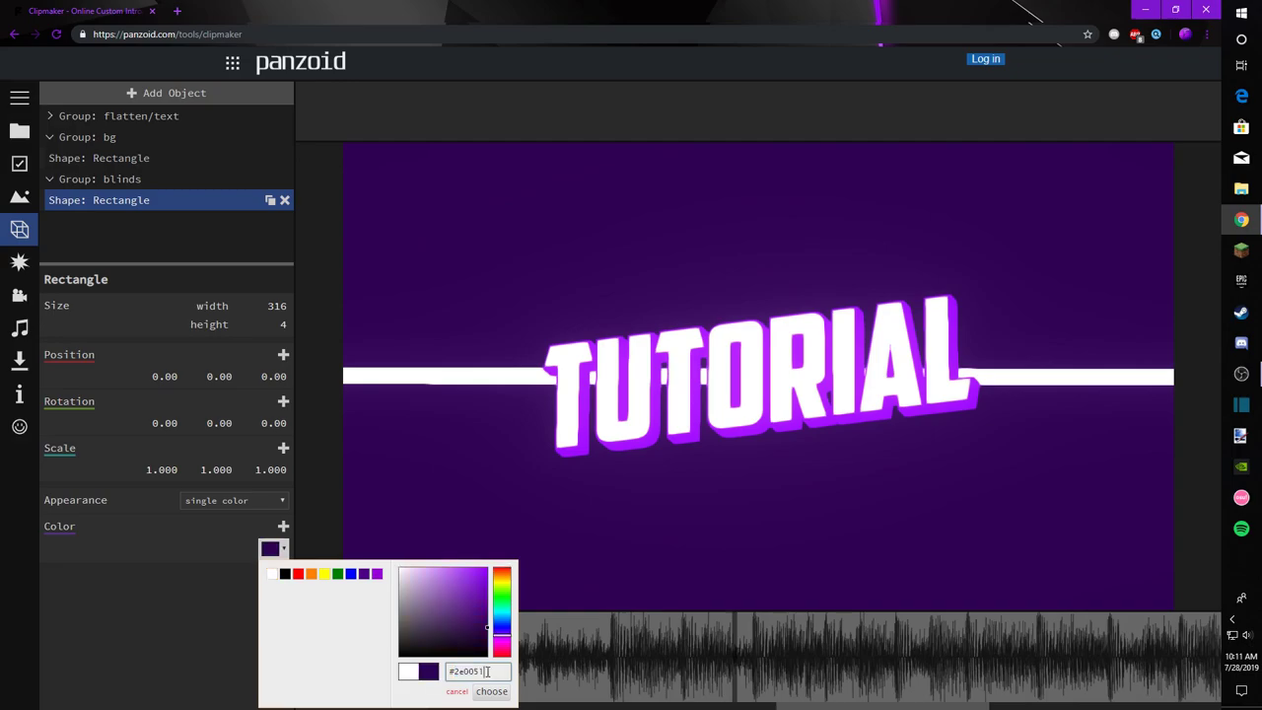
pyautogui.click(492, 691)
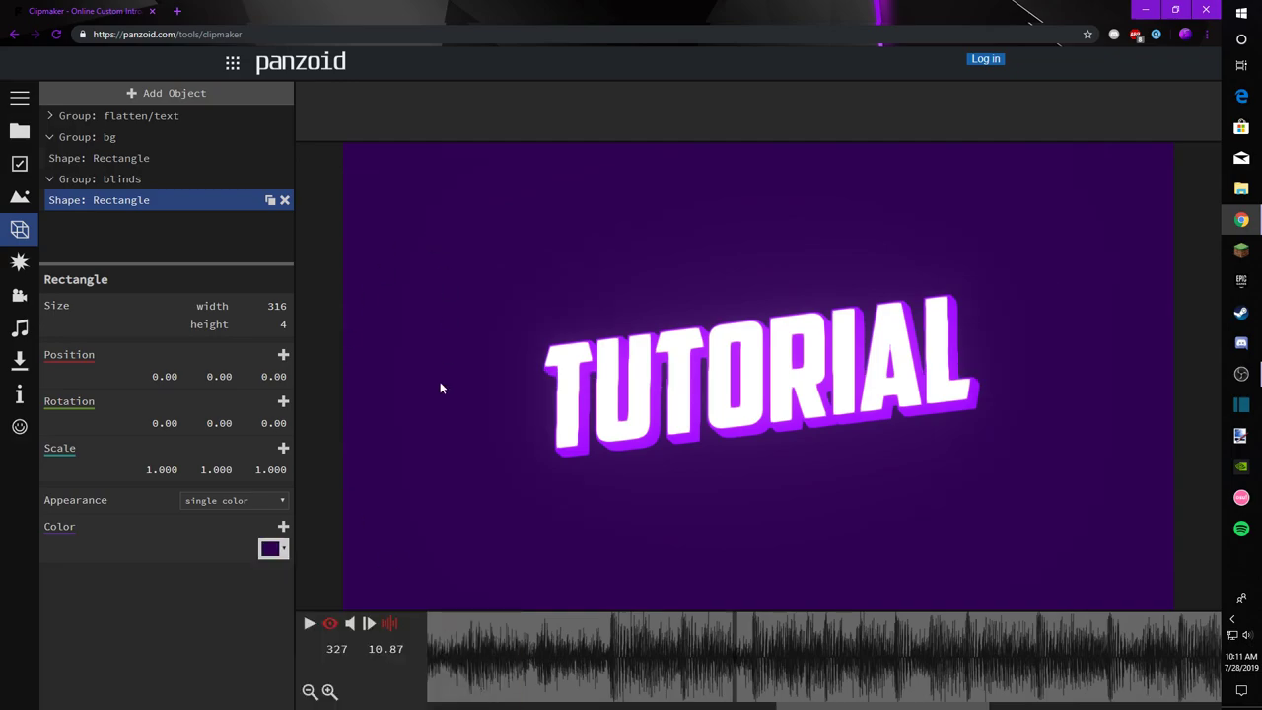
pyautogui.click(277, 552)
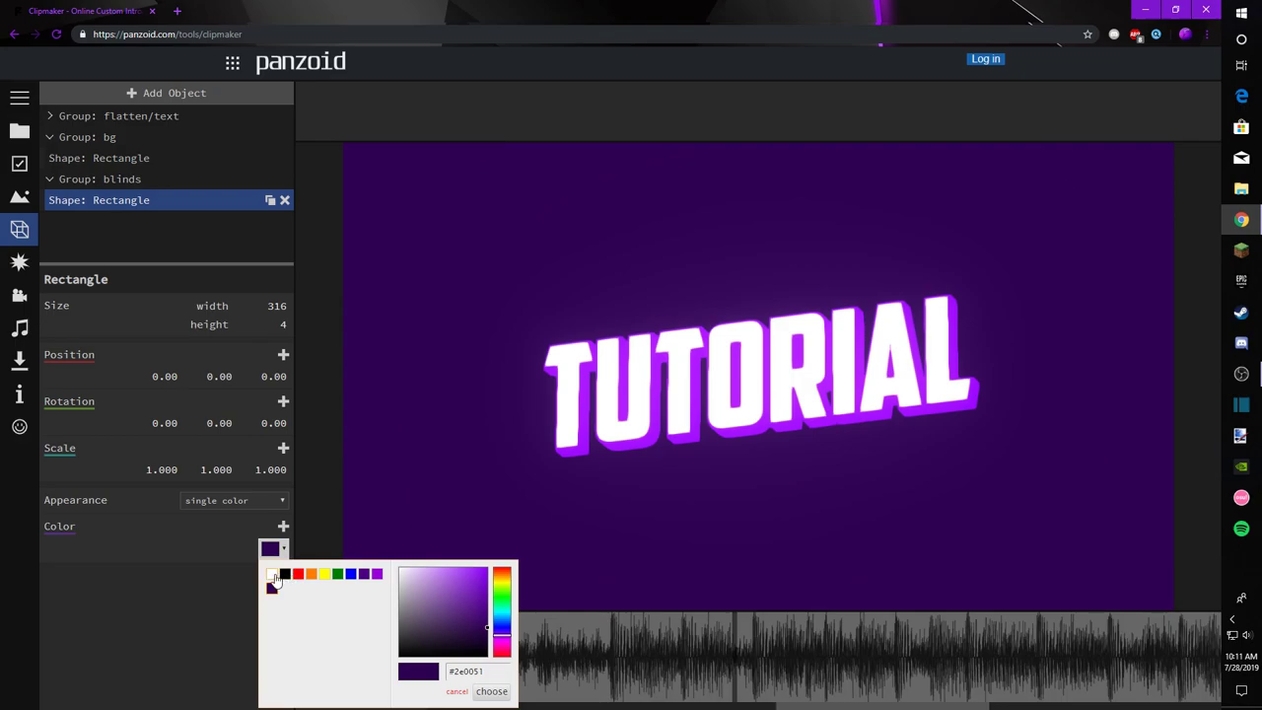
pyautogui.click(134, 543)
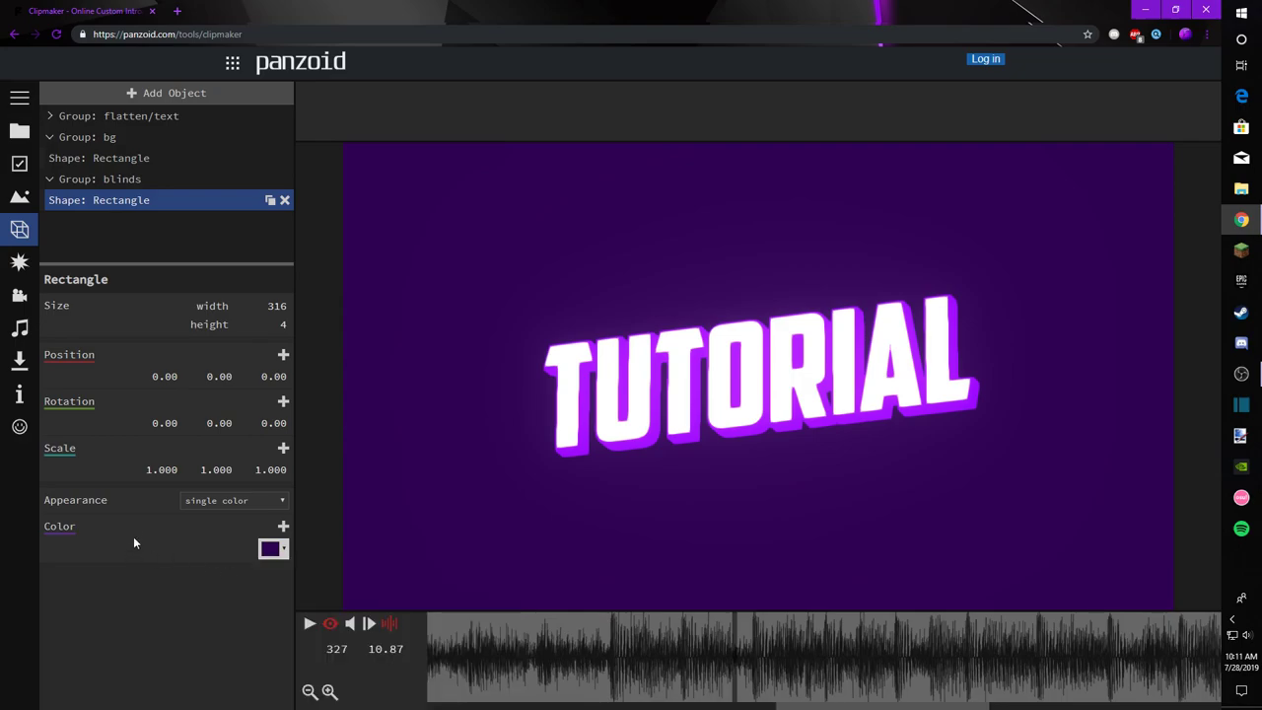
# Step: Change the bg group's rectangle colour to white, #ffffff
pyautogui.click(177, 158)
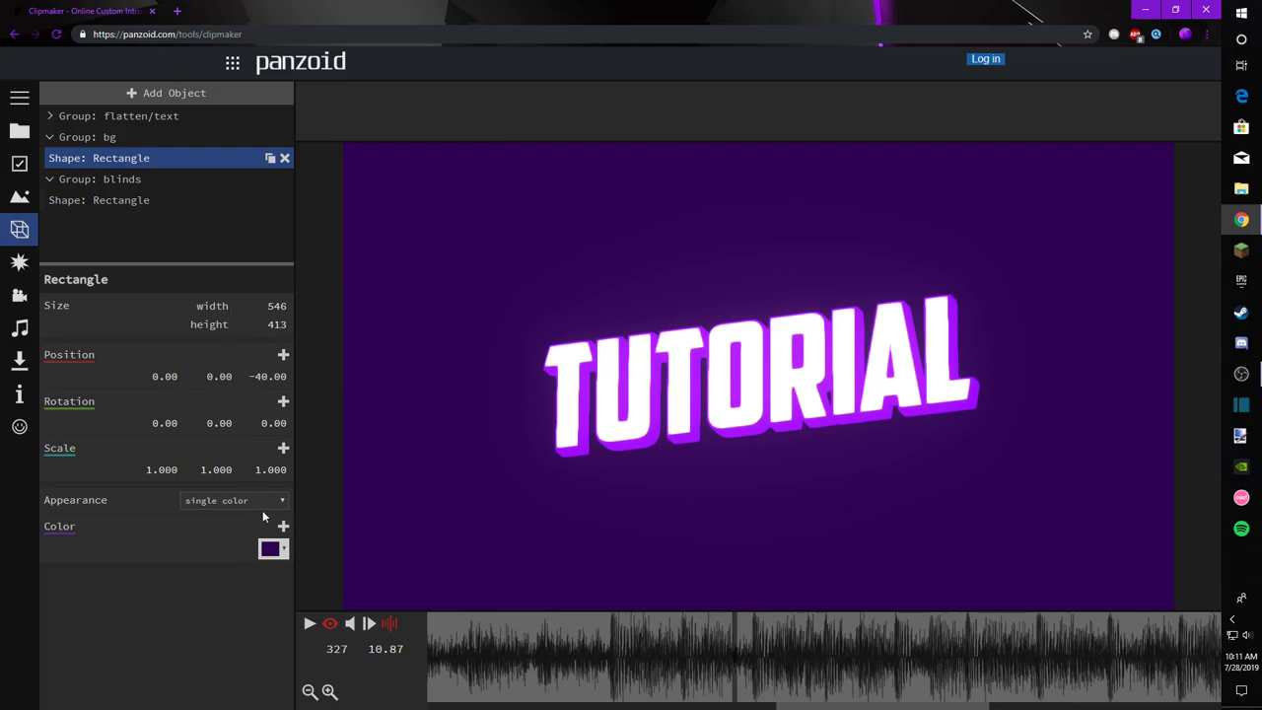
pyautogui.click(269, 550)
pyautogui.click(399, 568)
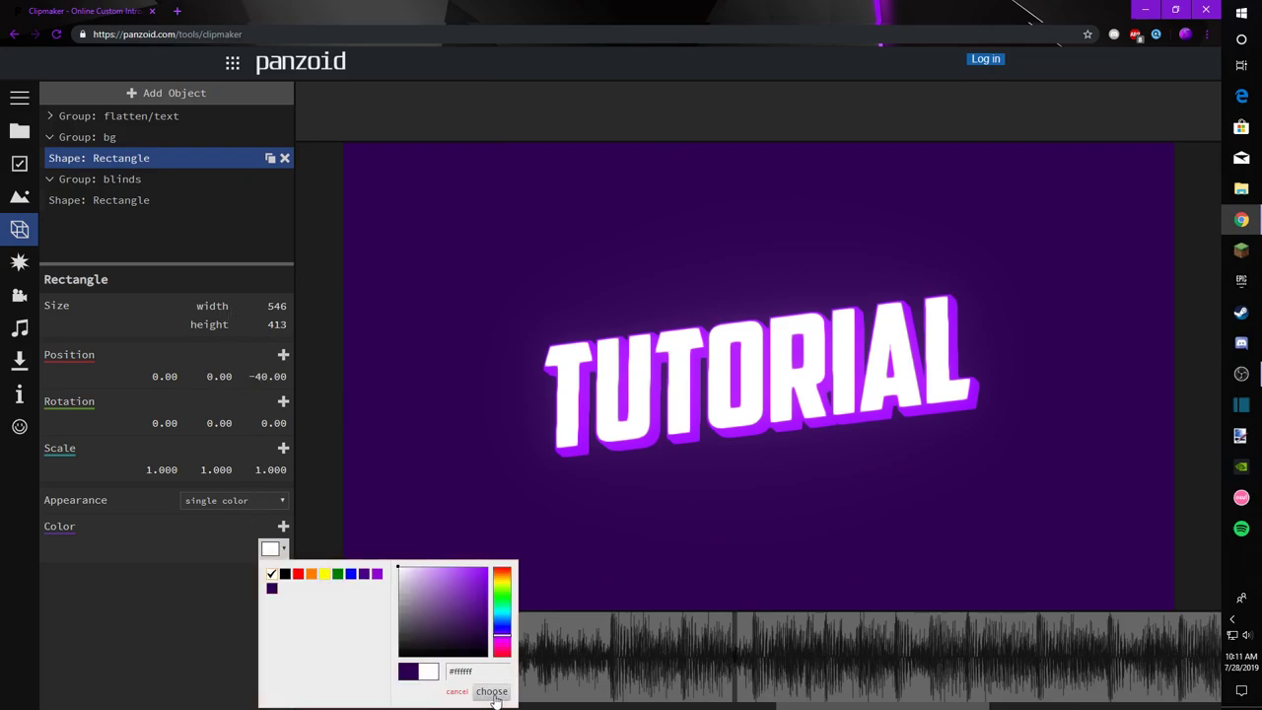
pyautogui.click(492, 692)
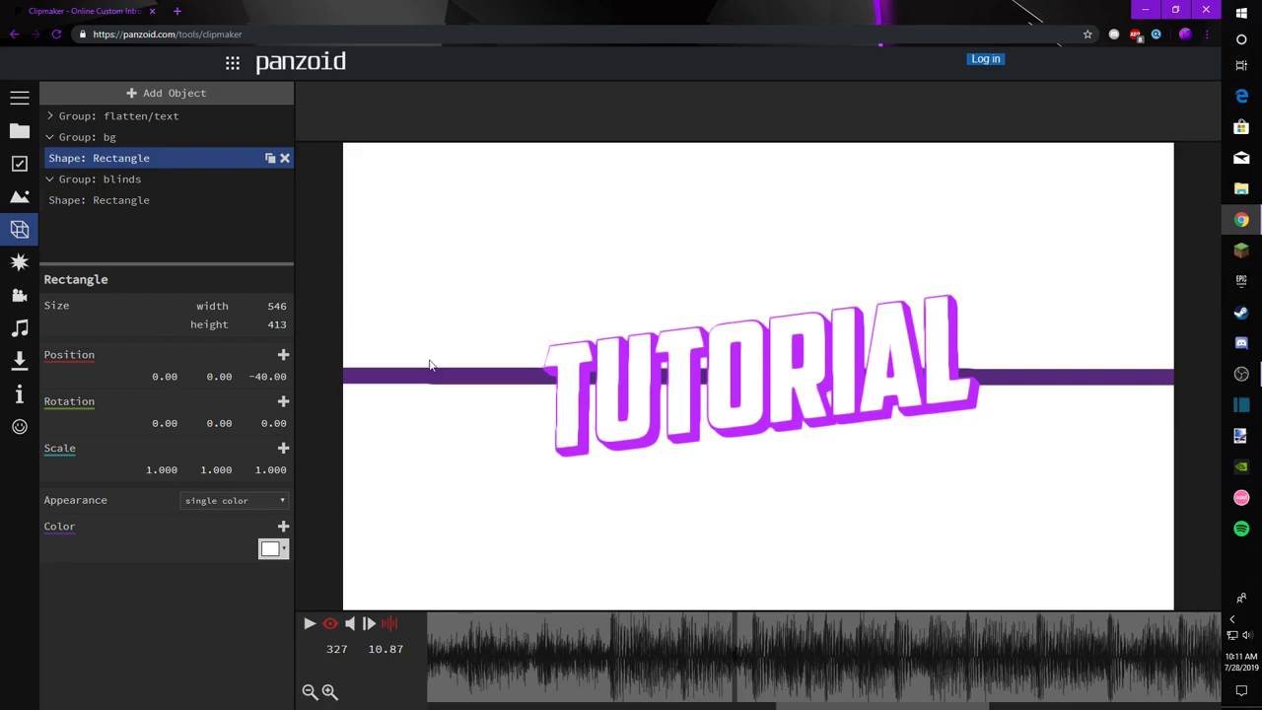
# Step: Duplicate the blinds rectangle seven times and move the copies into the blinds group
pyautogui.click(142, 199)
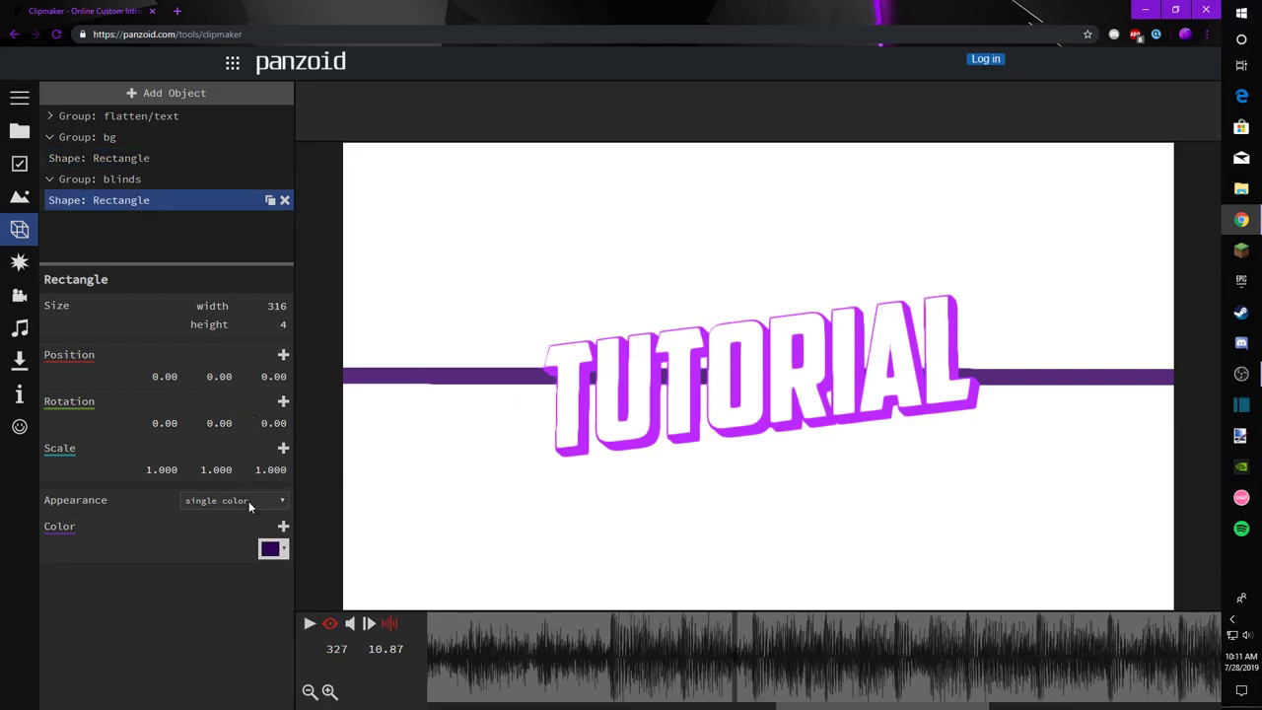
pyautogui.click(271, 202)
pyautogui.click(271, 202)
pyautogui.click(271, 202)
pyautogui.click(271, 202)
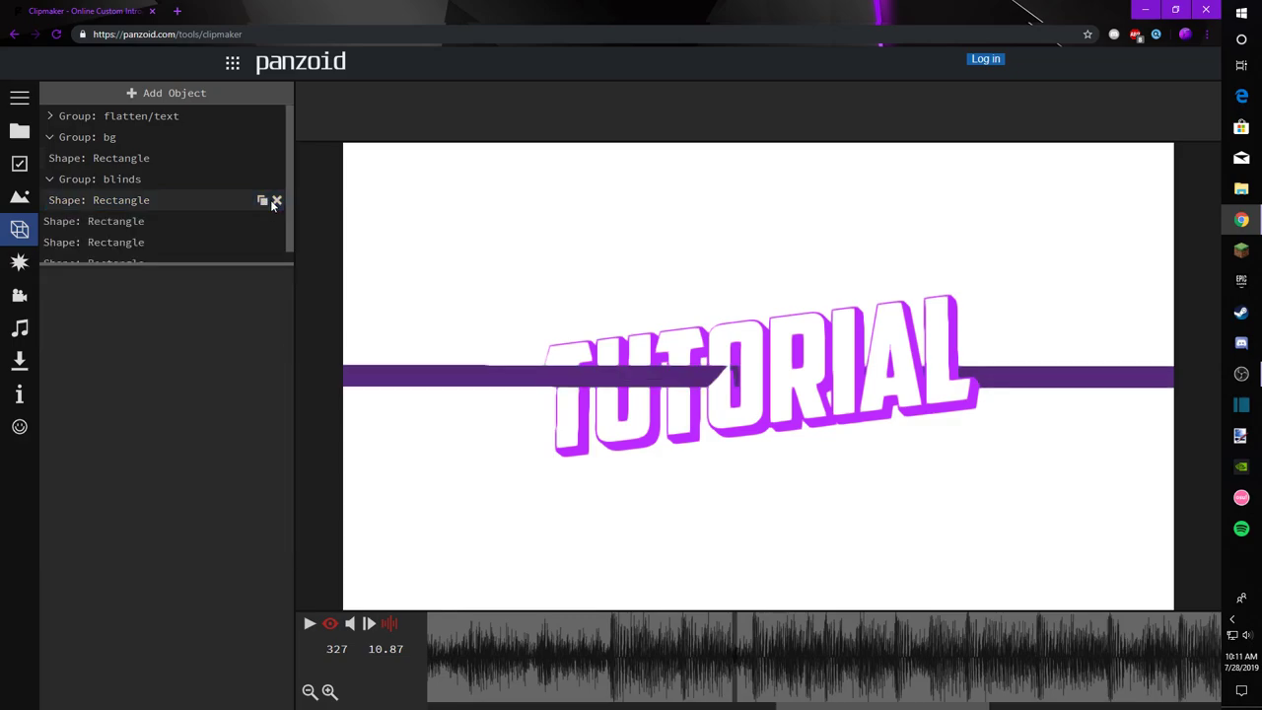
pyautogui.scroll(-1, 148, 183)
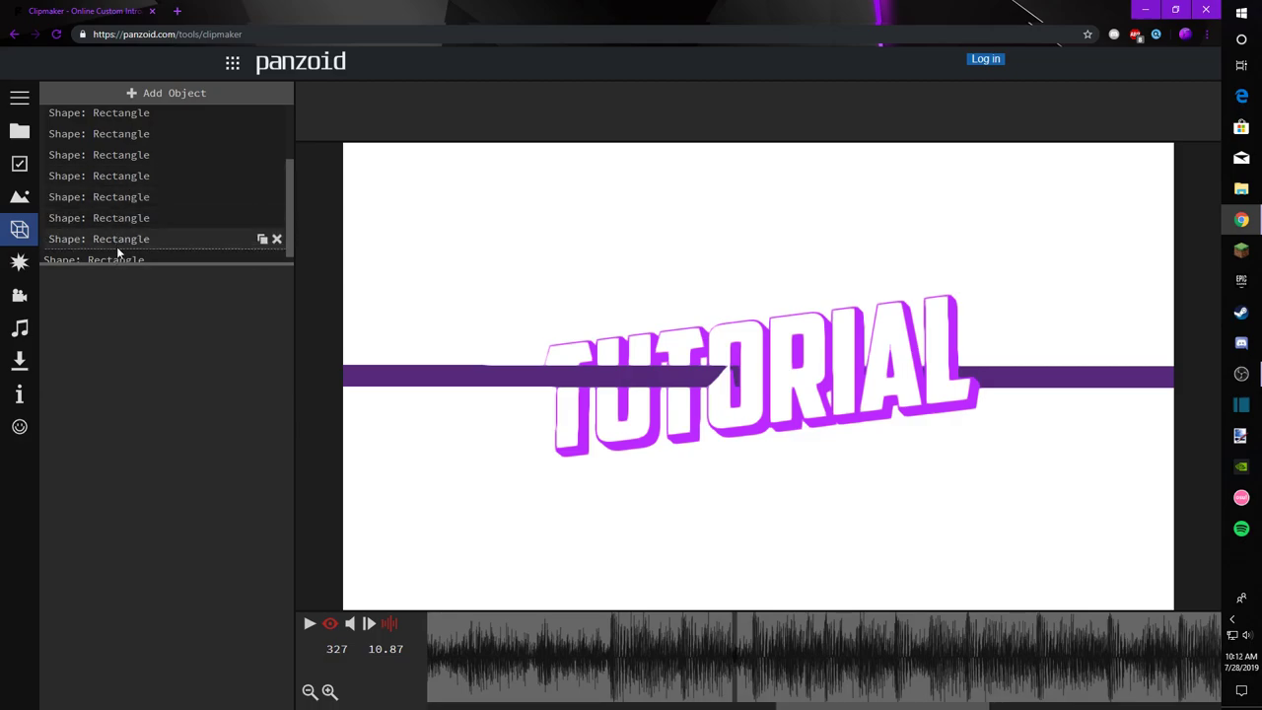
pyautogui.moveTo(117, 248); pyautogui.dragTo(121, 262)
pyautogui.scroll(-1, 119, 250)
pyautogui.scroll(1, 128, 215)
pyautogui.scroll(1, 126, 209)
pyautogui.scroll(-1, 128, 188)
# Step: Try a Z position of -10 on the second blinds rectangle and reset it to 0
pyautogui.click(128, 158)
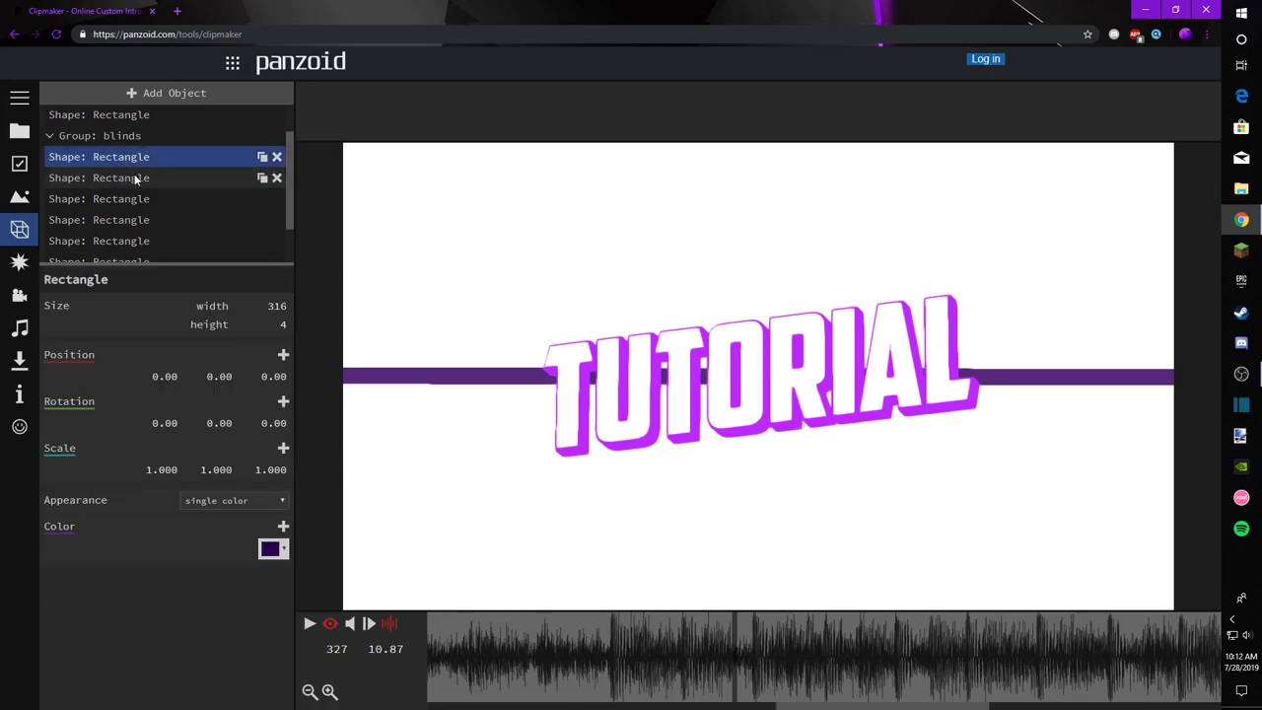
pyautogui.click(134, 178)
pyautogui.click(270, 375)
pyautogui.write('-10')
pyautogui.press('Return')
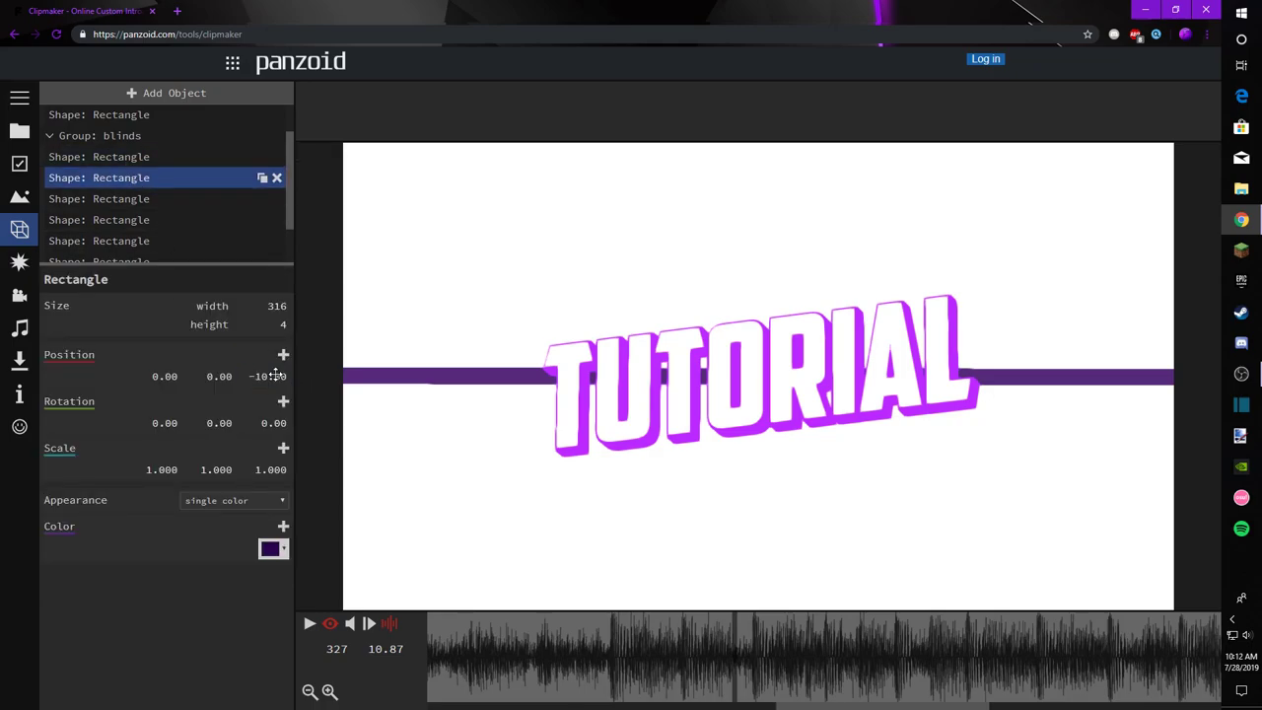
pyautogui.click(276, 376)
pyautogui.write('0')
pyautogui.press('Return')
# Step: Try Y positions of -6.5, 0, -10 and -8 on the second blinds rectangle
pyautogui.moveTo(214, 372); pyautogui.dragTo(217, 419)
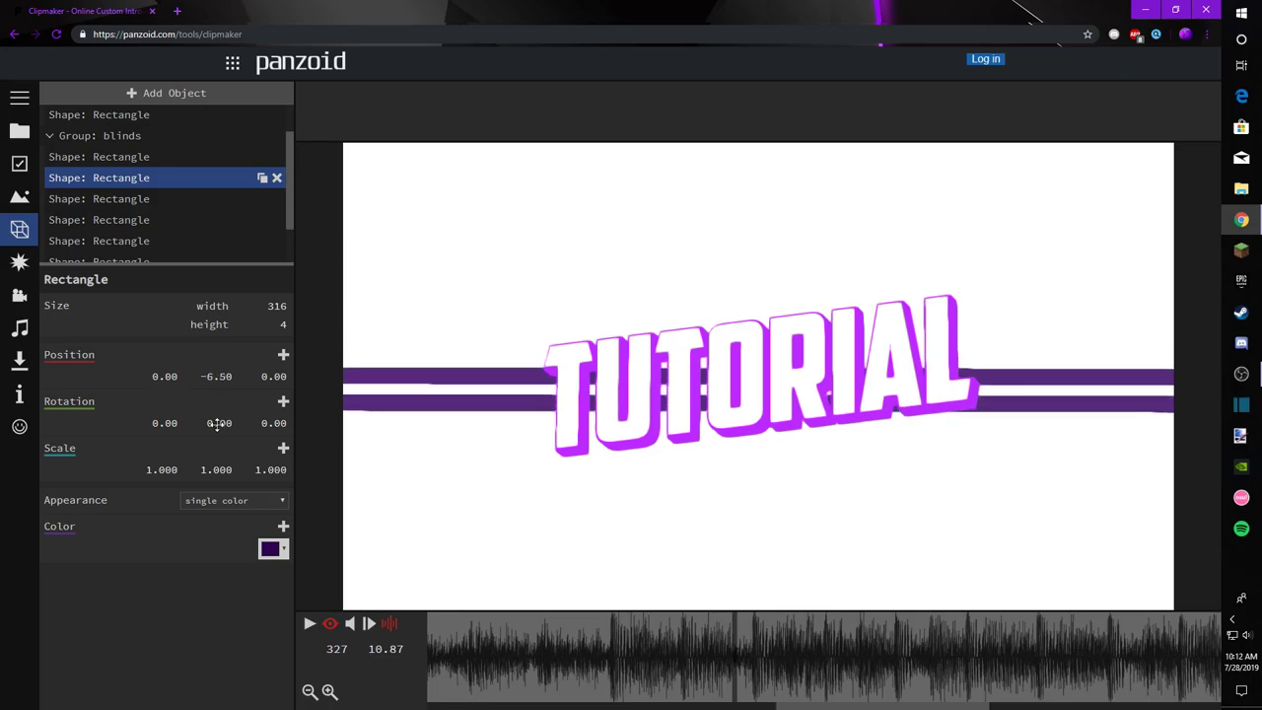
pyautogui.click(219, 376)
pyautogui.write('0')
pyautogui.press('Return')
pyautogui.click(219, 376)
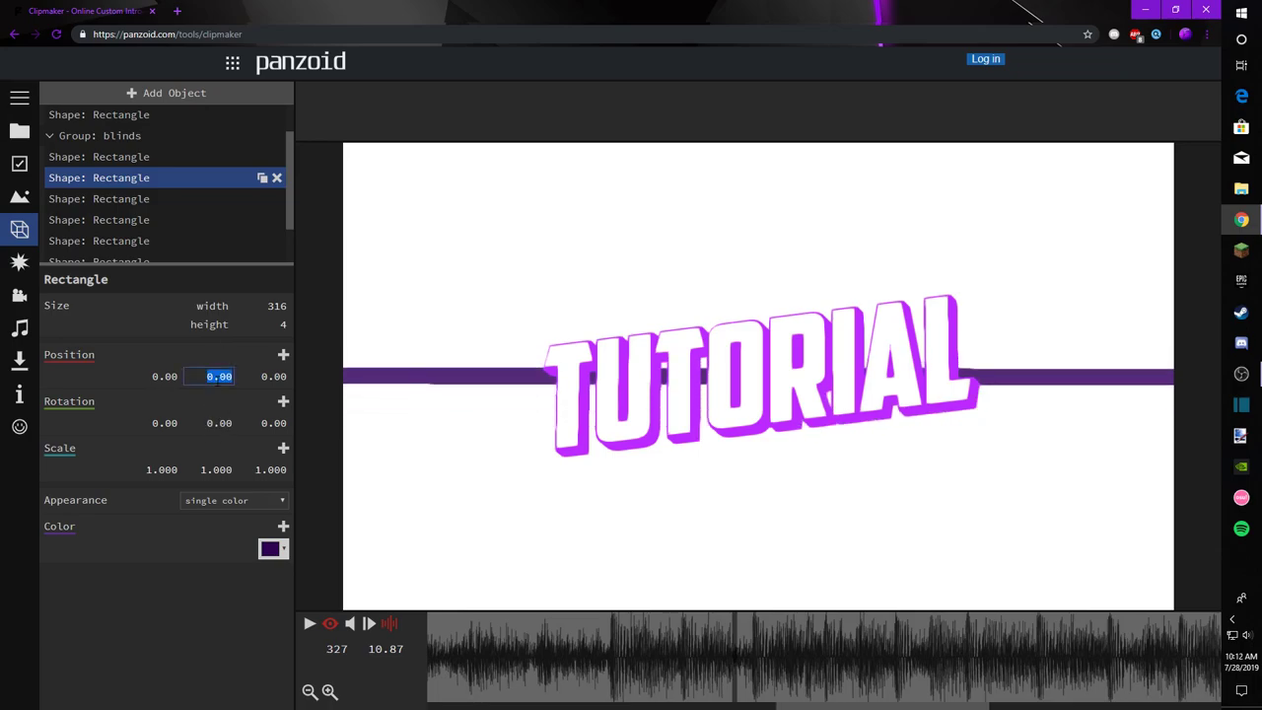
pyautogui.write('-10')
pyautogui.press('Return')
pyautogui.click(216, 377)
pyautogui.write('-8')
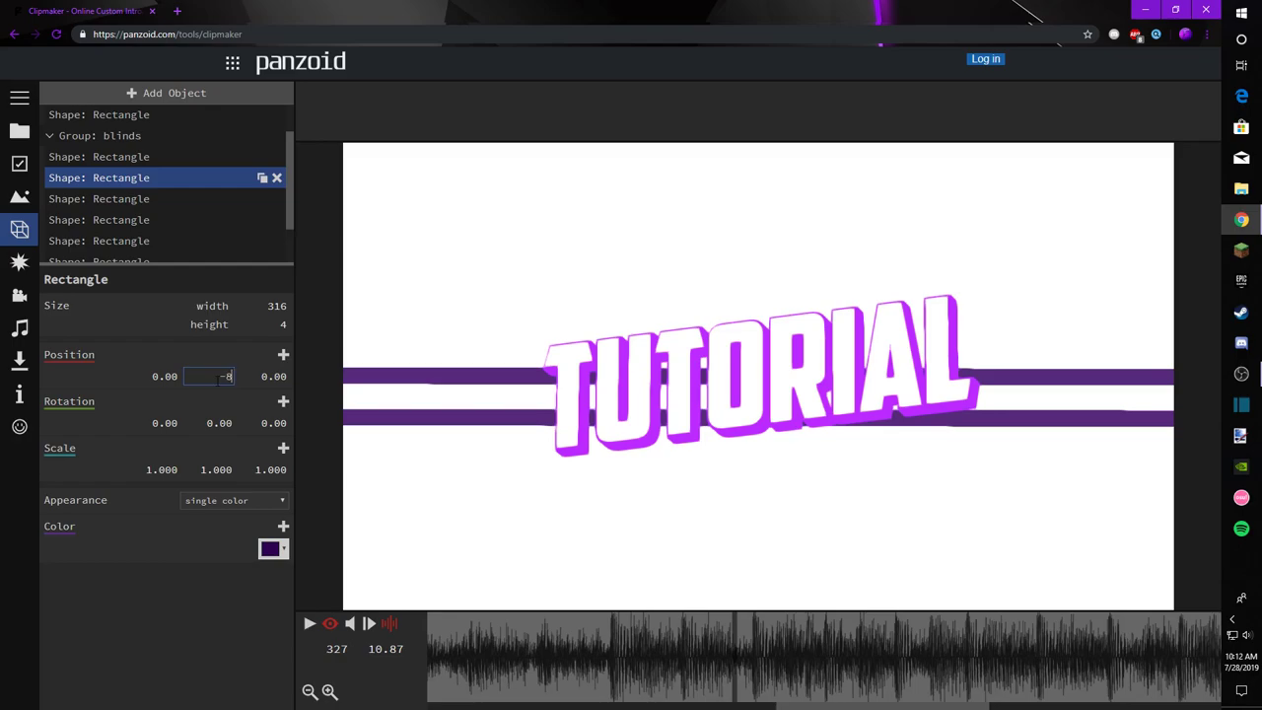
pyautogui.press('Return')
# Step: Try Y positions of -5 and -7 for a narrower gap below the first blinds rectangle
pyautogui.click(216, 377)
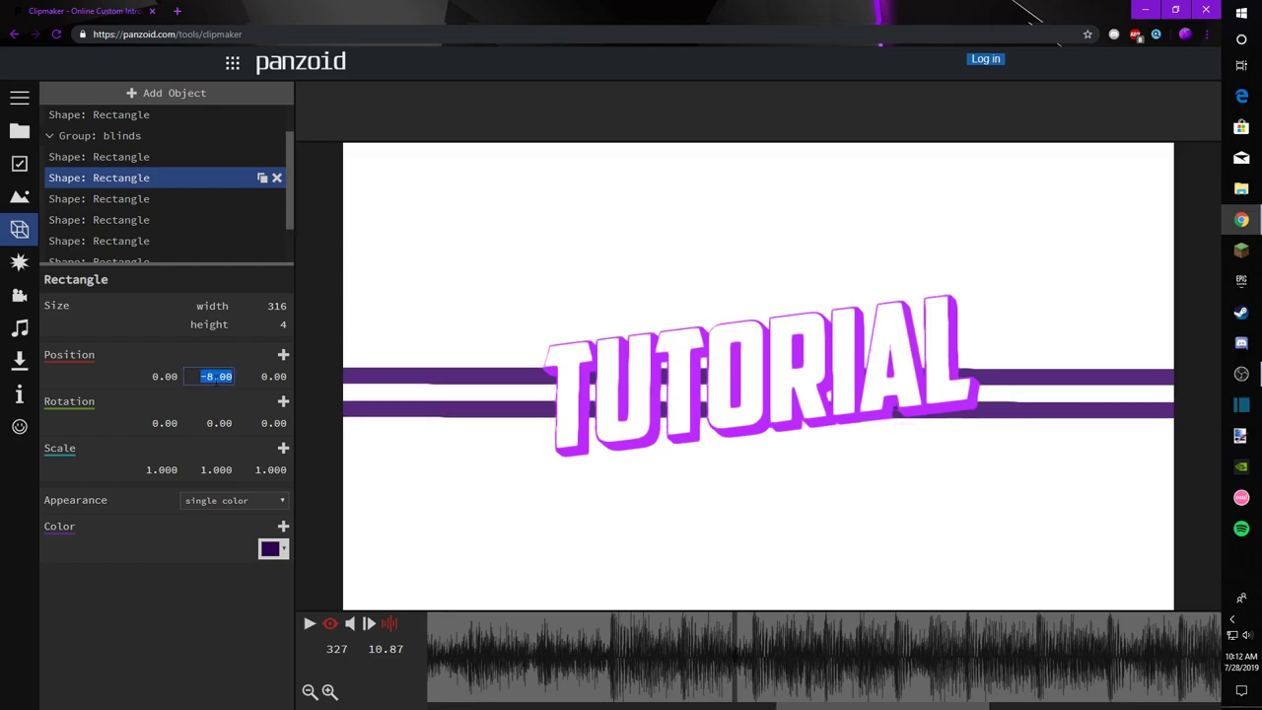
pyautogui.write('-5')
pyautogui.press('Return')
pyautogui.click(216, 377)
pyautogui.write('-7')
pyautogui.press('Return')
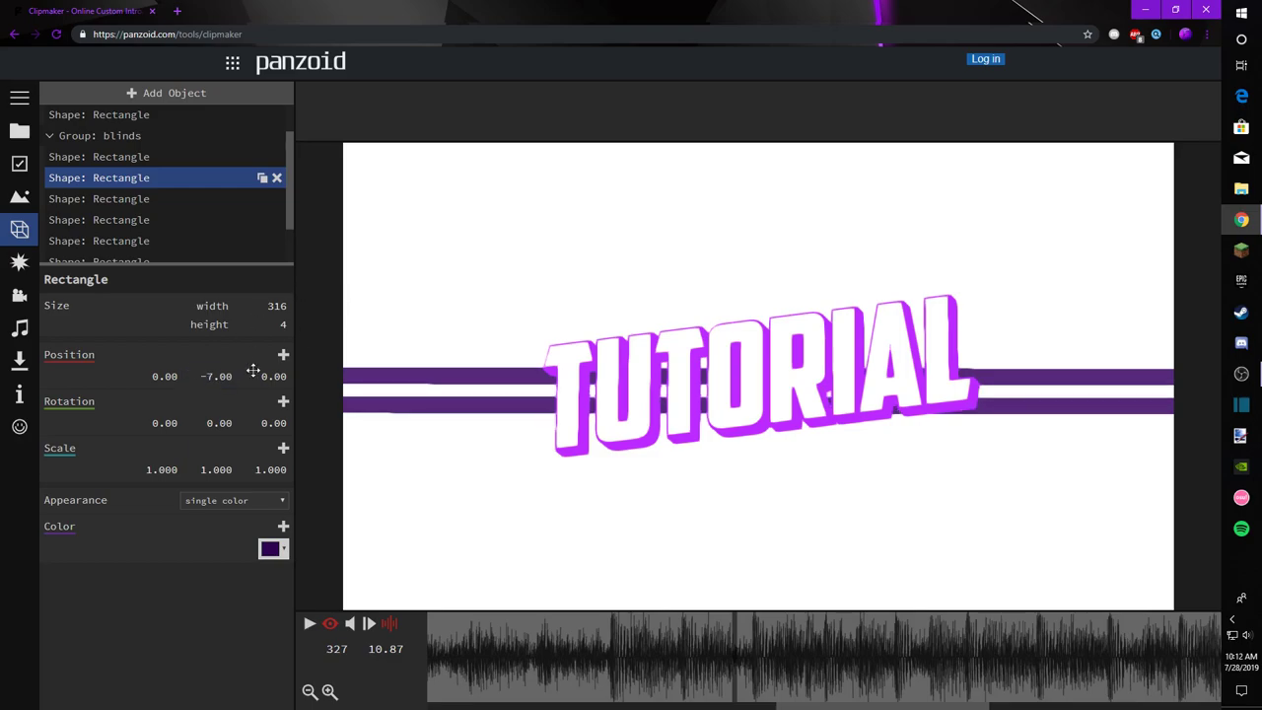
# Step: Set the third blinds rectangle's Y position to -14
pyautogui.click(165, 200)
pyautogui.click(210, 376)
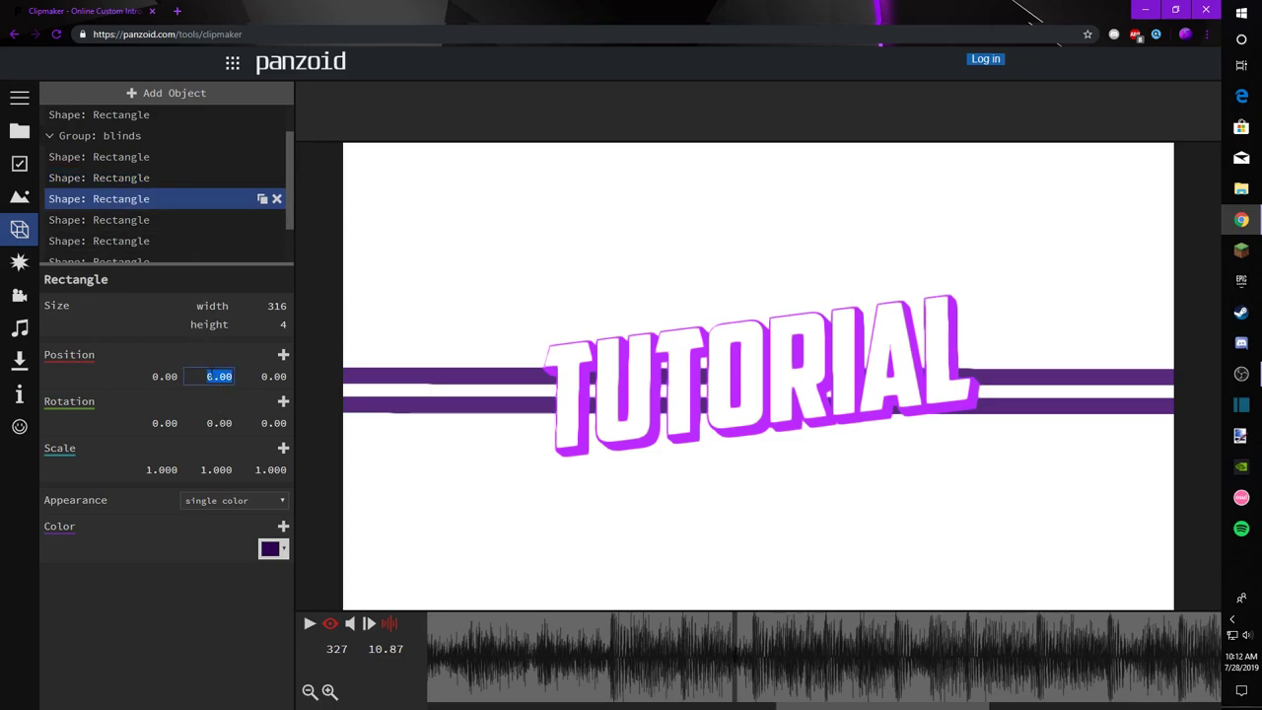
pyautogui.write('-14')
pyautogui.press('Return')
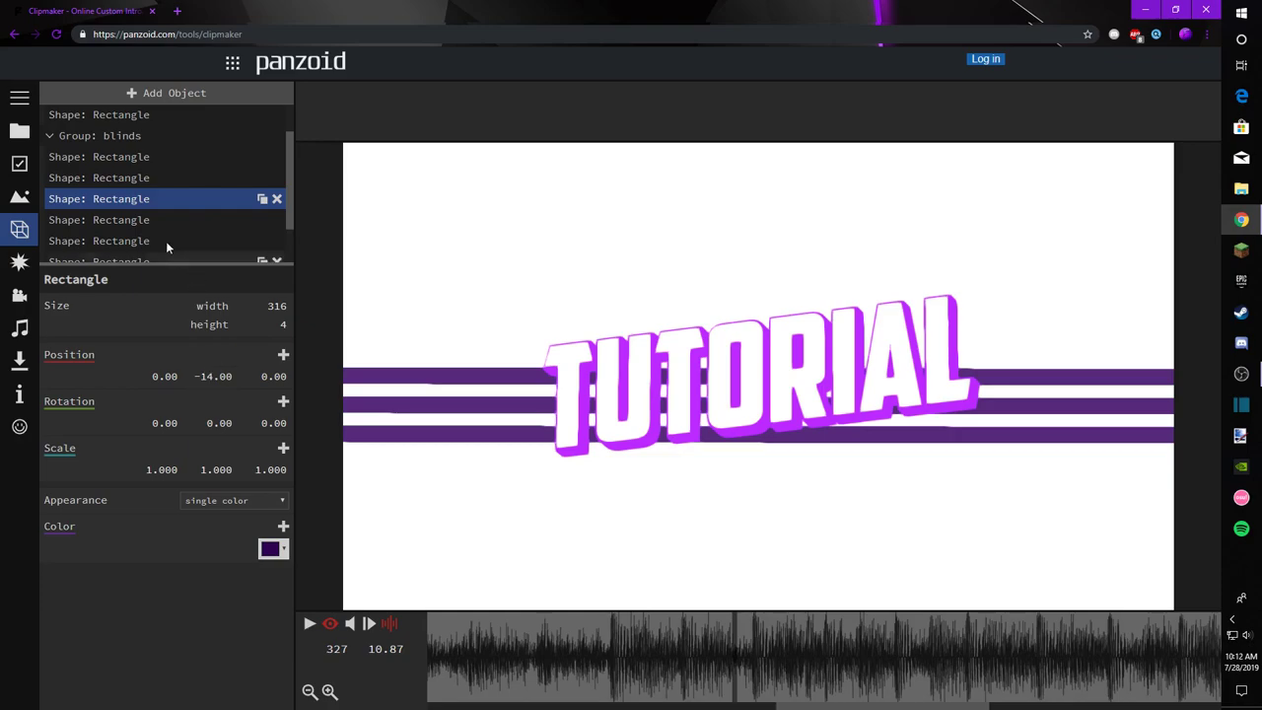
# Step: Review the spacing of the placed blinds and set the second rectangle's Y position to -8
pyautogui.click(141, 220)
pyautogui.click(216, 378)
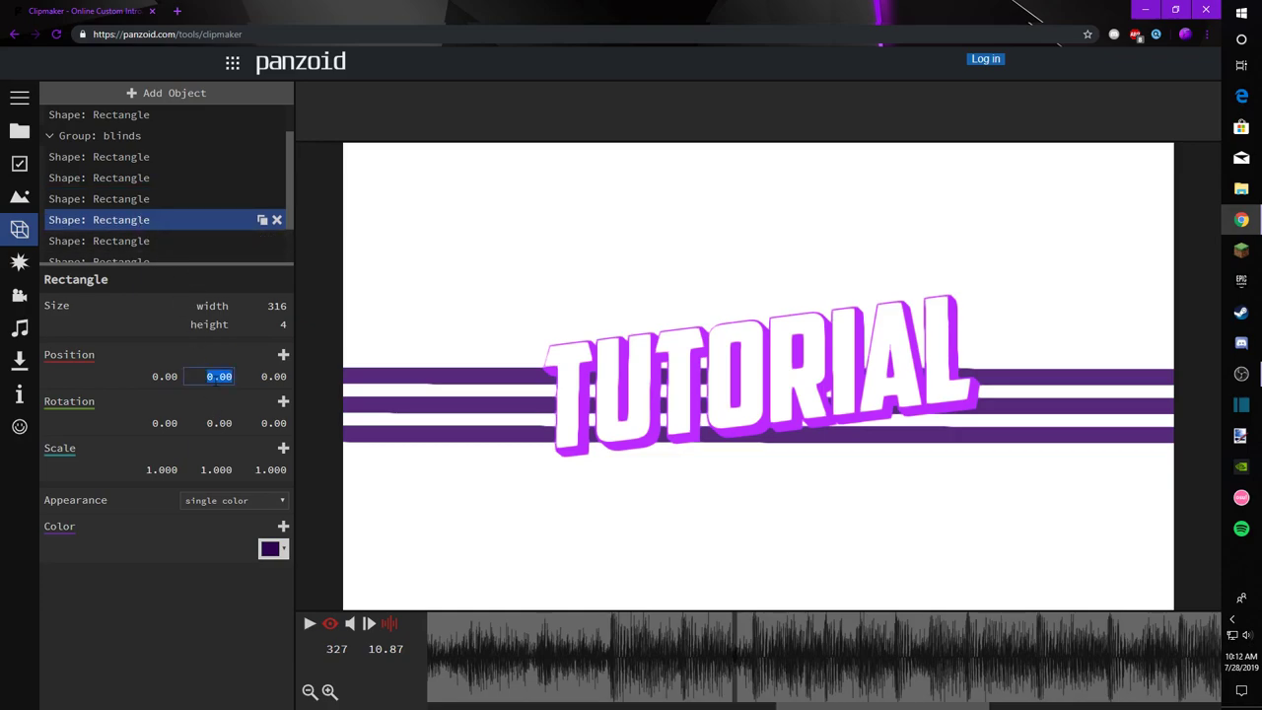
pyautogui.click(130, 200)
pyautogui.click(131, 179)
pyautogui.click(134, 159)
pyautogui.click(134, 178)
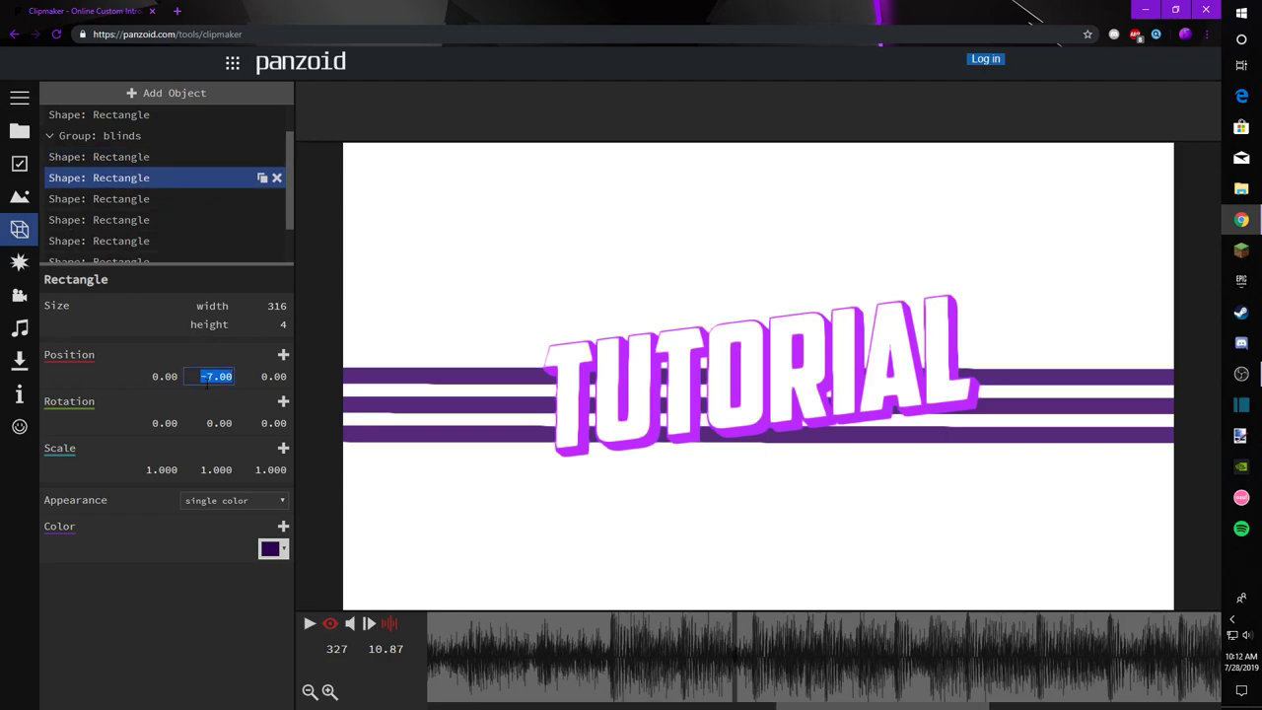
pyautogui.write('-8')
pyautogui.press('Return')
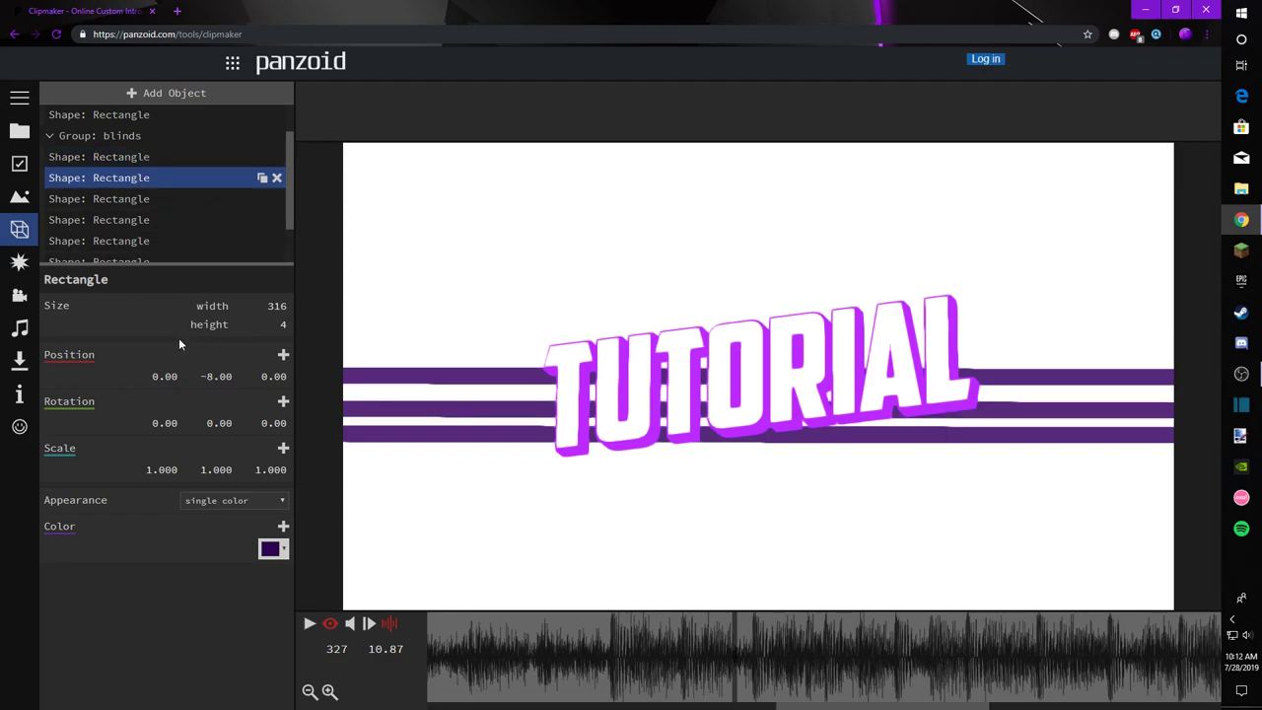
# Step: Set the third blinds rectangle's Y position to -16
pyautogui.click(152, 198)
pyautogui.click(213, 376)
pyautogui.write('-16')
pyautogui.press('Return')
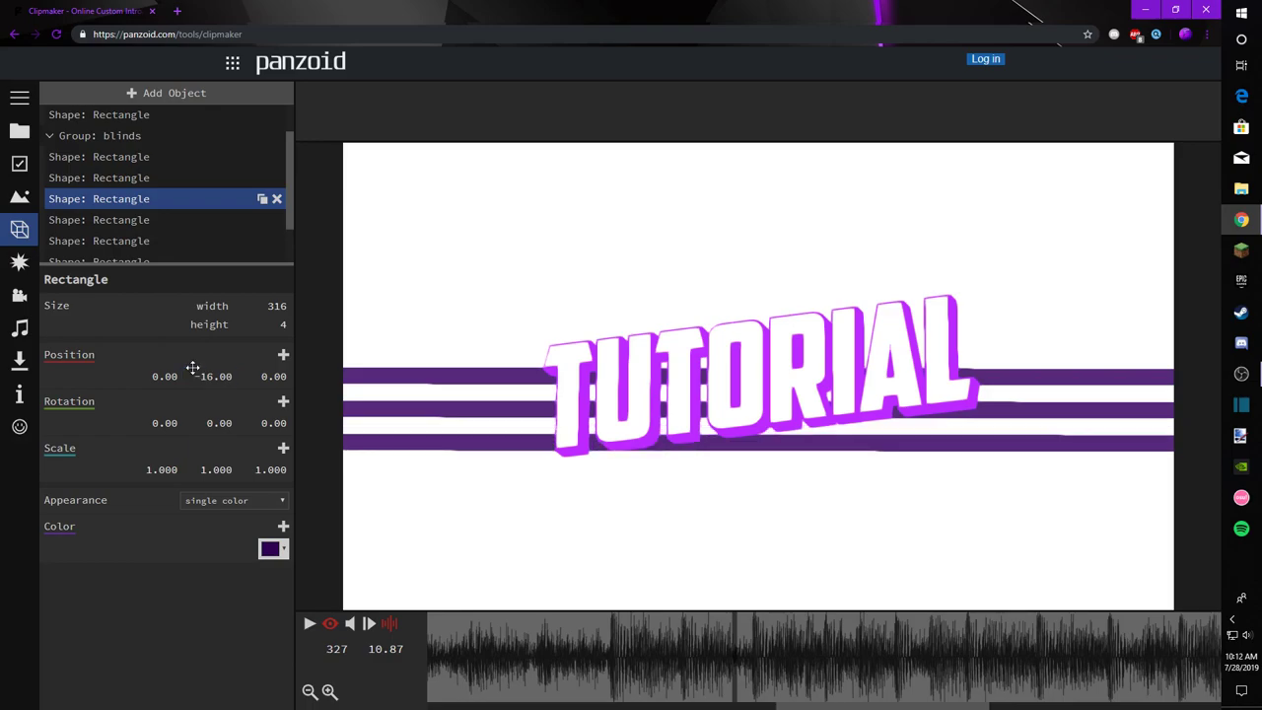
# Step: Set the fourth blinds rectangle's Y position to -24
pyautogui.click(138, 219)
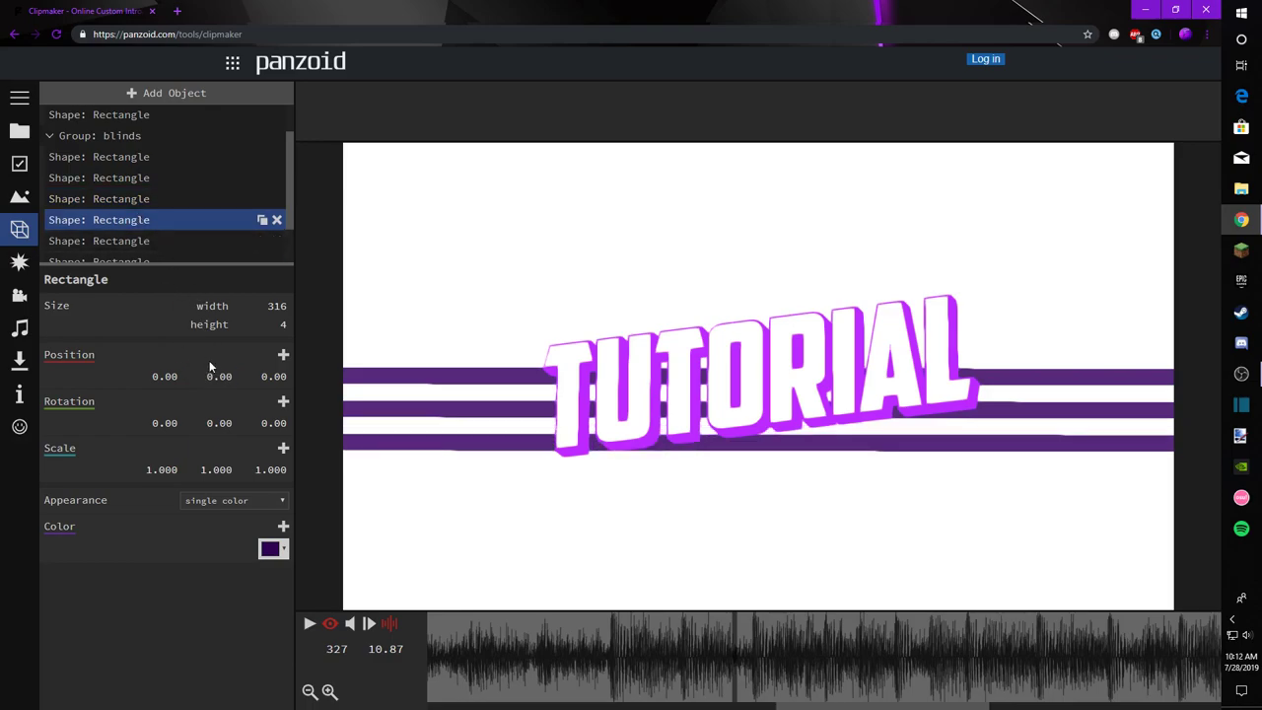
pyautogui.write('-24')
pyautogui.press('Return')
# Step: Set the fifth blinds rectangle's Y position to -32
pyautogui.click(141, 242)
pyautogui.click(218, 376)
pyautogui.write('-')
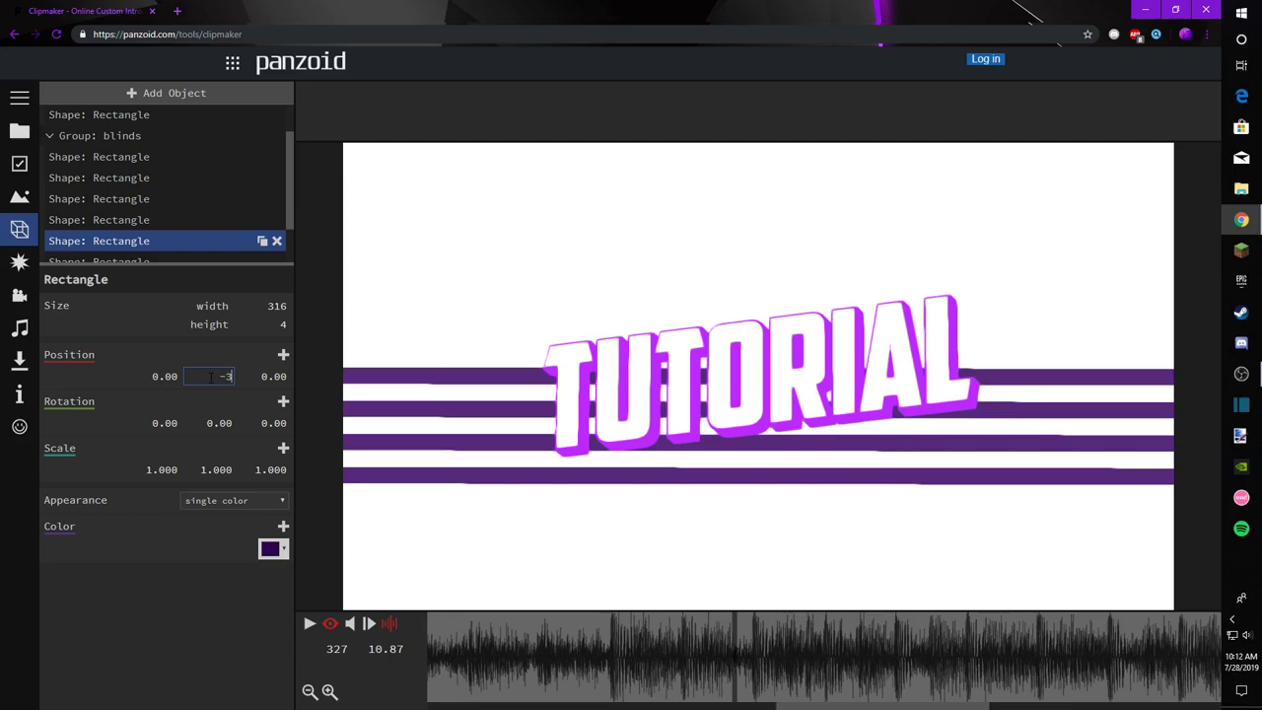
pyautogui.write('32')
pyautogui.press('Return')
# Step: Set the sixth blinds rectangle's Y position to -40
pyautogui.scroll(-1, 144, 223)
pyautogui.click(136, 211)
pyautogui.click(225, 375)
pyautogui.write('-40')
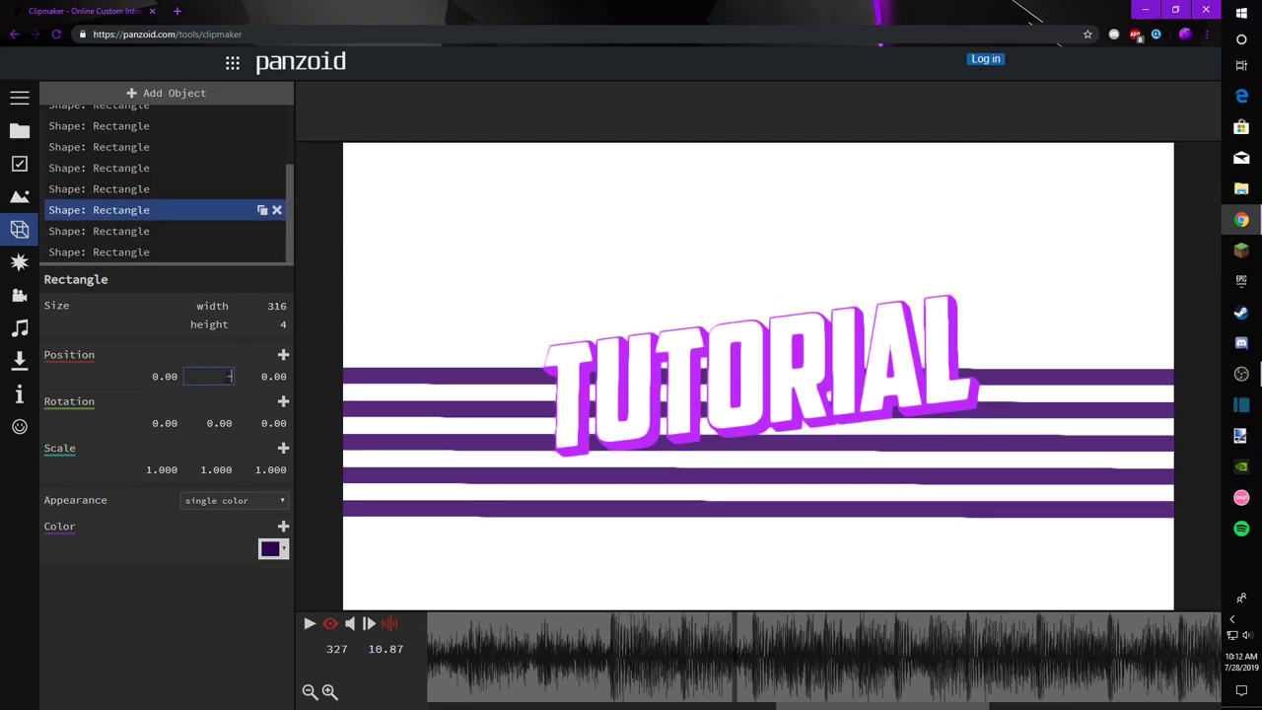
pyautogui.press('Return')
# Step: Set the seventh blinds rectangle's Y position to -48
pyautogui.click(136, 233)
pyautogui.click(220, 377)
pyautogui.write('-40')
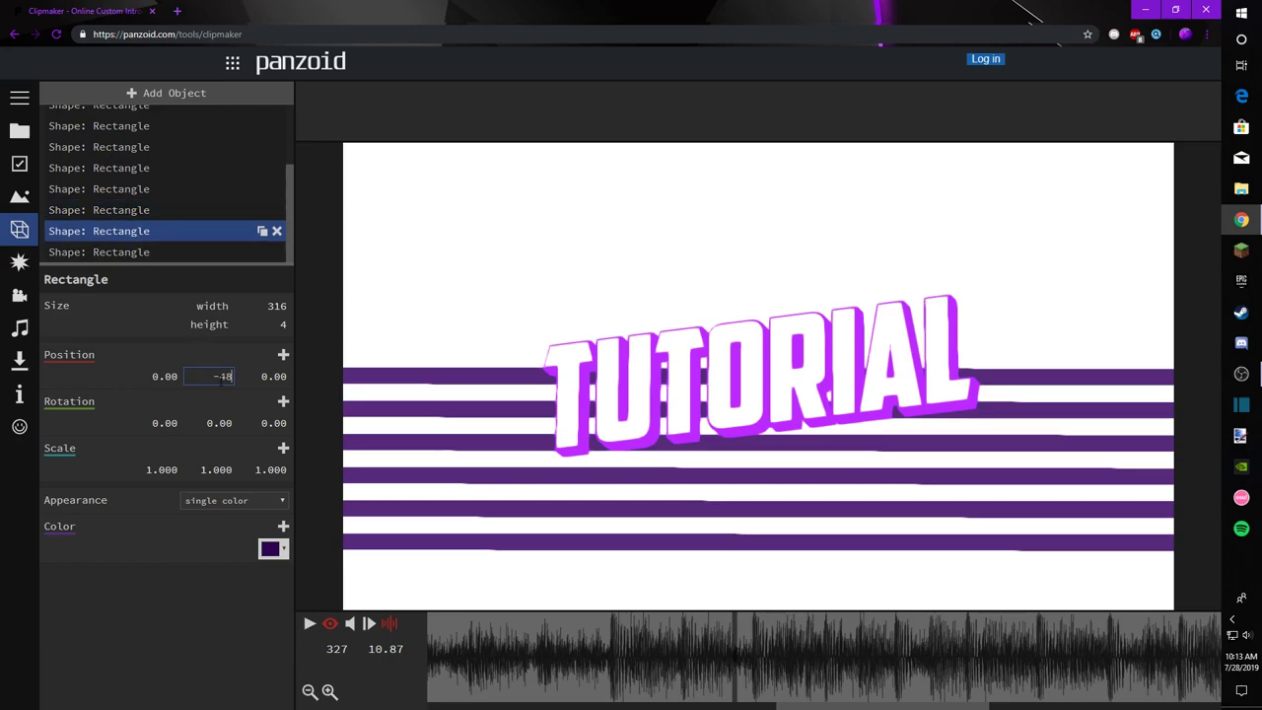
pyautogui.press('Return')
# Step: Set the eighth blinds rectangle's Y position to -56 and check the coverage at another frame
pyautogui.click(156, 252)
pyautogui.click(220, 377)
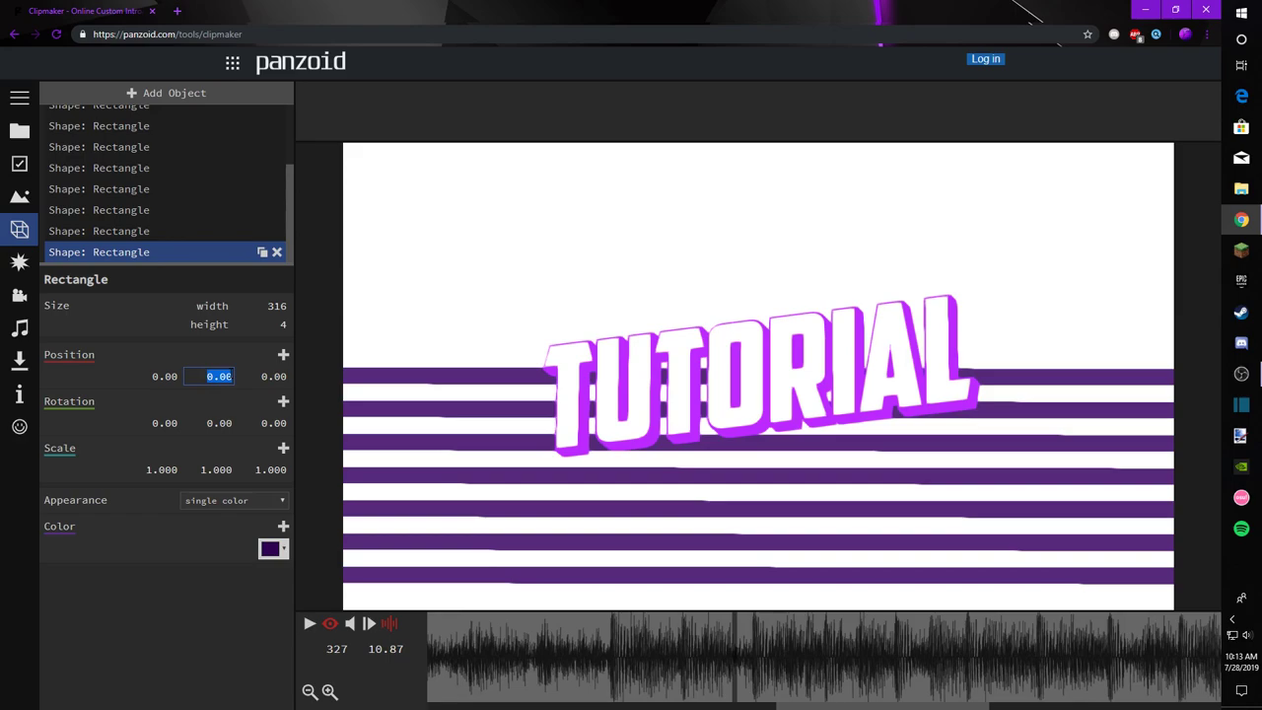
pyautogui.write('-56')
pyautogui.press('Return')
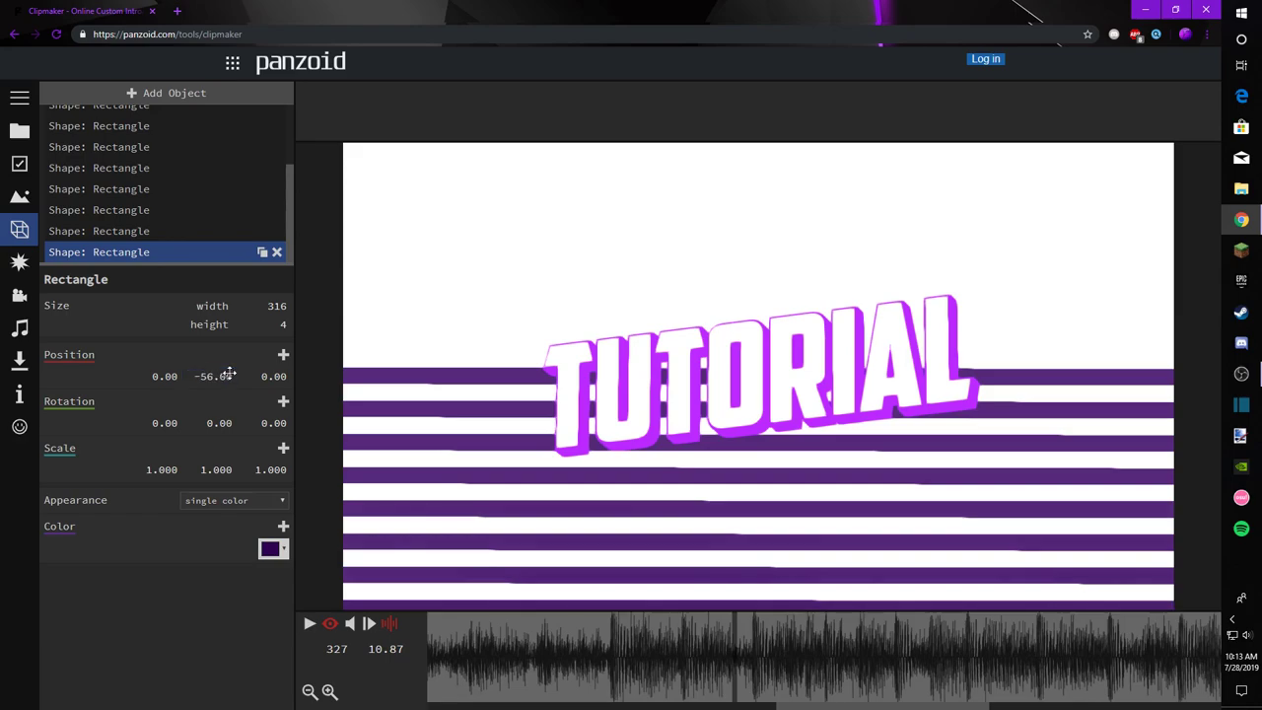
pyautogui.moveTo(740, 680)
pyautogui.mouseDown()
pyautogui.moveTo(755, 681)
pyautogui.moveTo(717, 680)
pyautogui.moveTo(752, 681)
pyautogui.mouseUp()
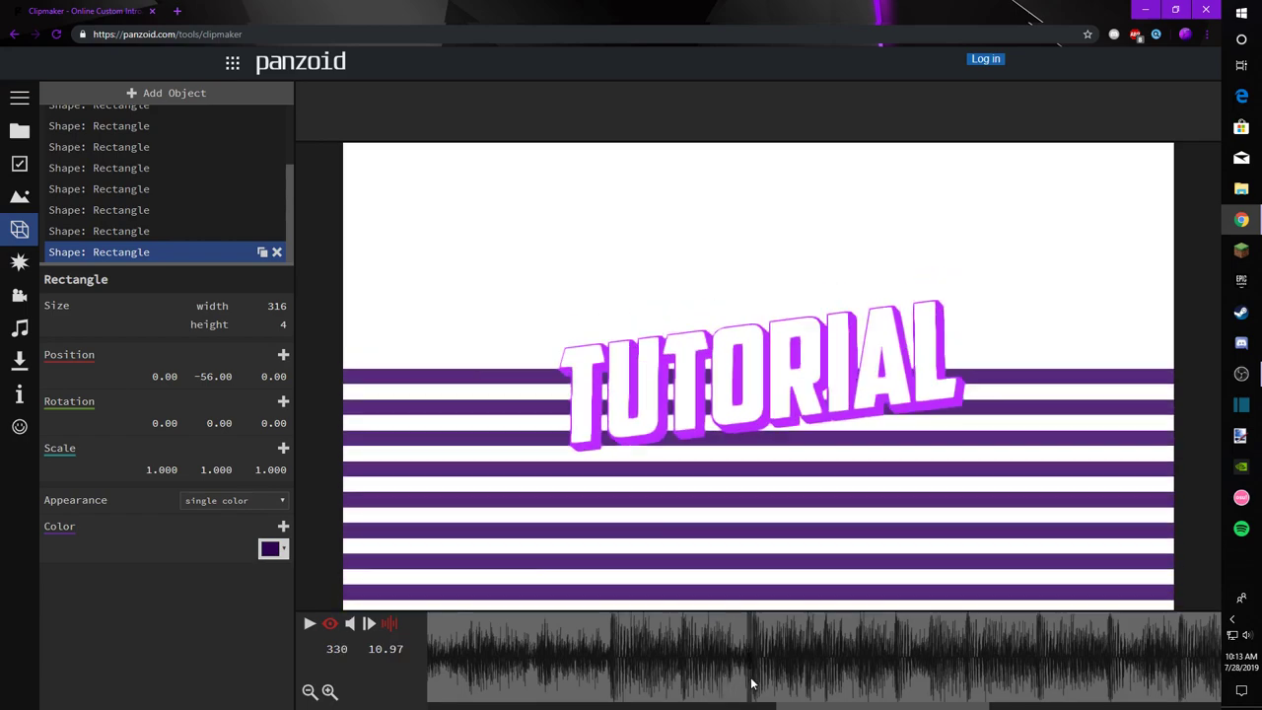
# Step: Duplicate the lowest blinds rectangle, set the copy's Y position to -64, and check how far the blinds reach
pyautogui.click(262, 252)
pyautogui.click(160, 247)
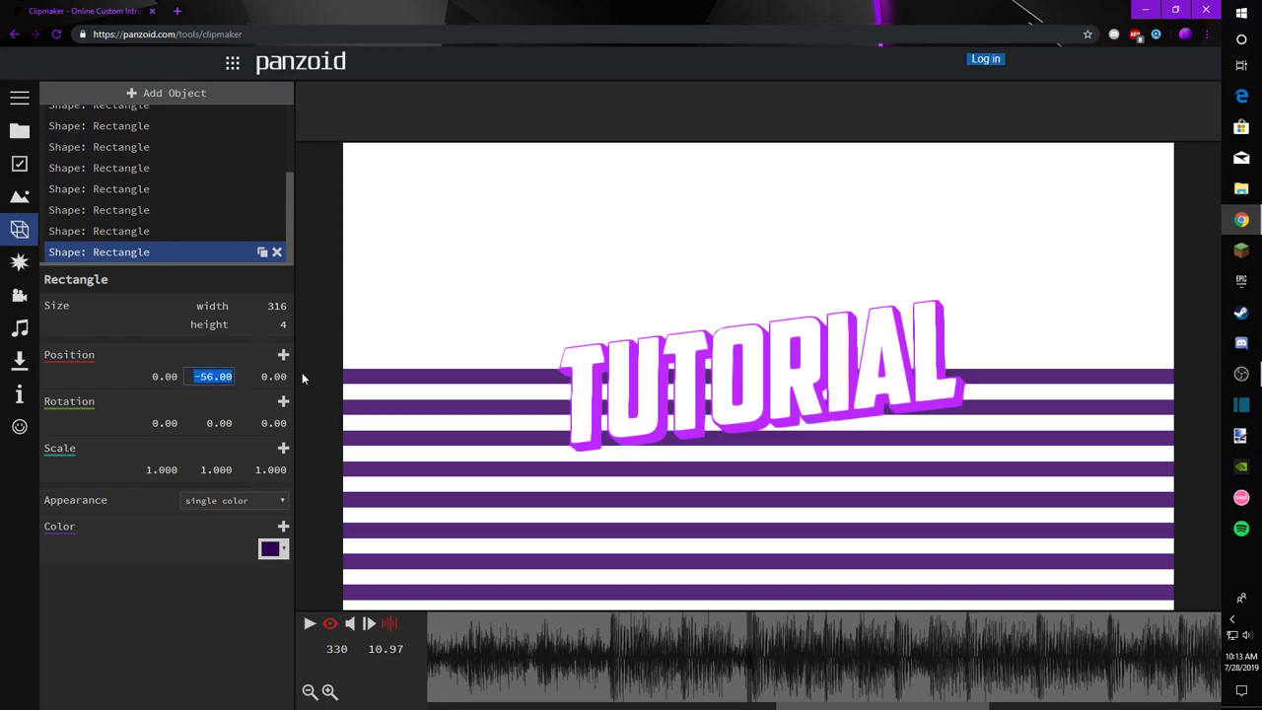
pyautogui.write('-64')
pyautogui.press('Return')
pyautogui.moveTo(601, 645); pyautogui.dragTo(646, 651)
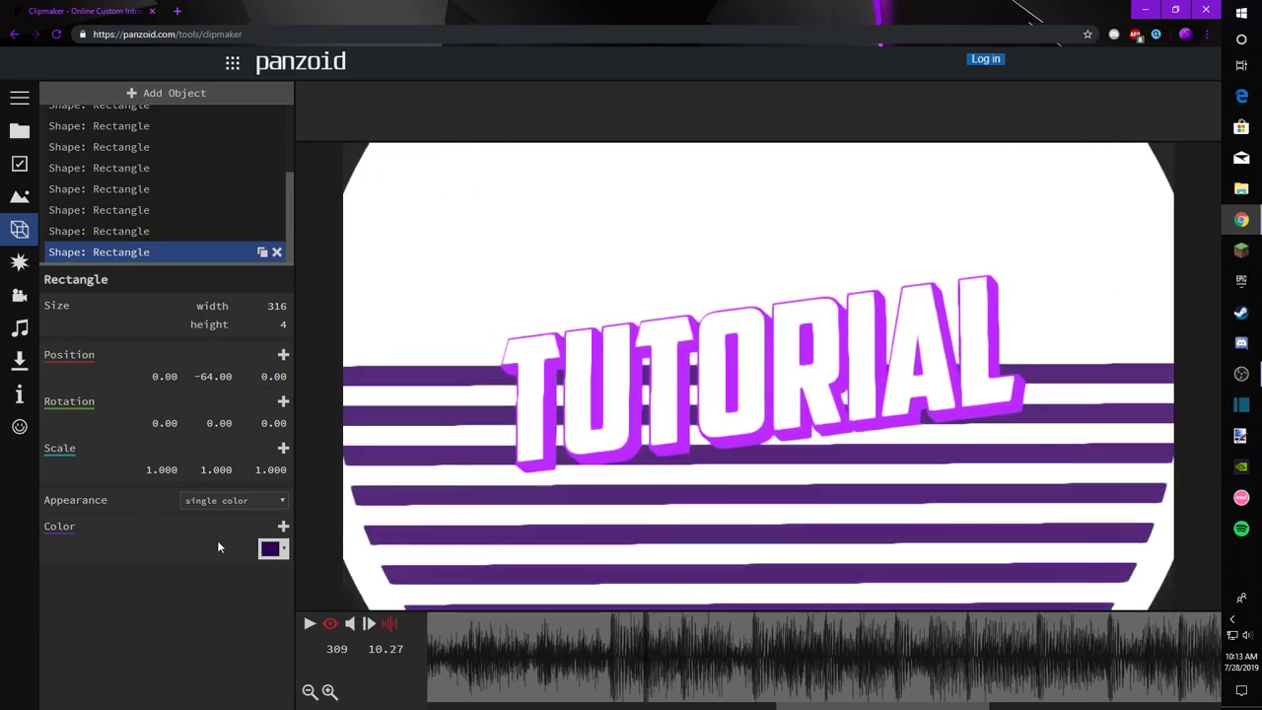
pyautogui.click(330, 625)
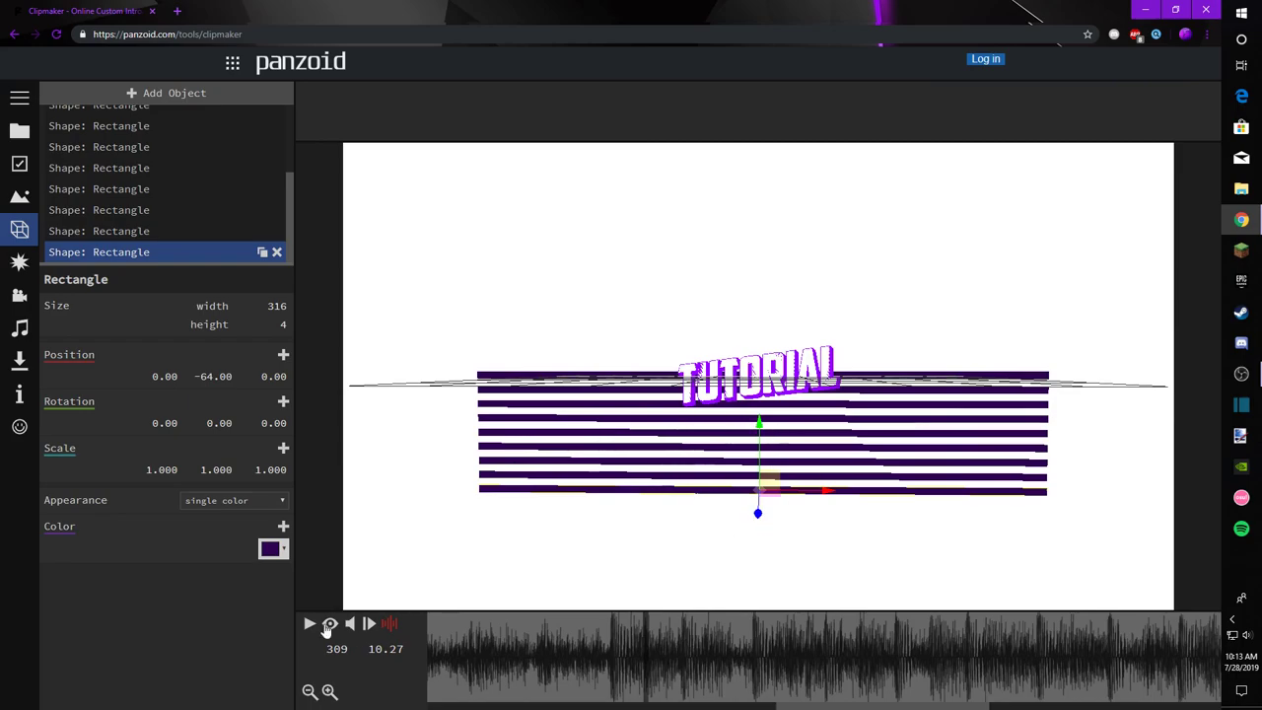
pyautogui.click(332, 632)
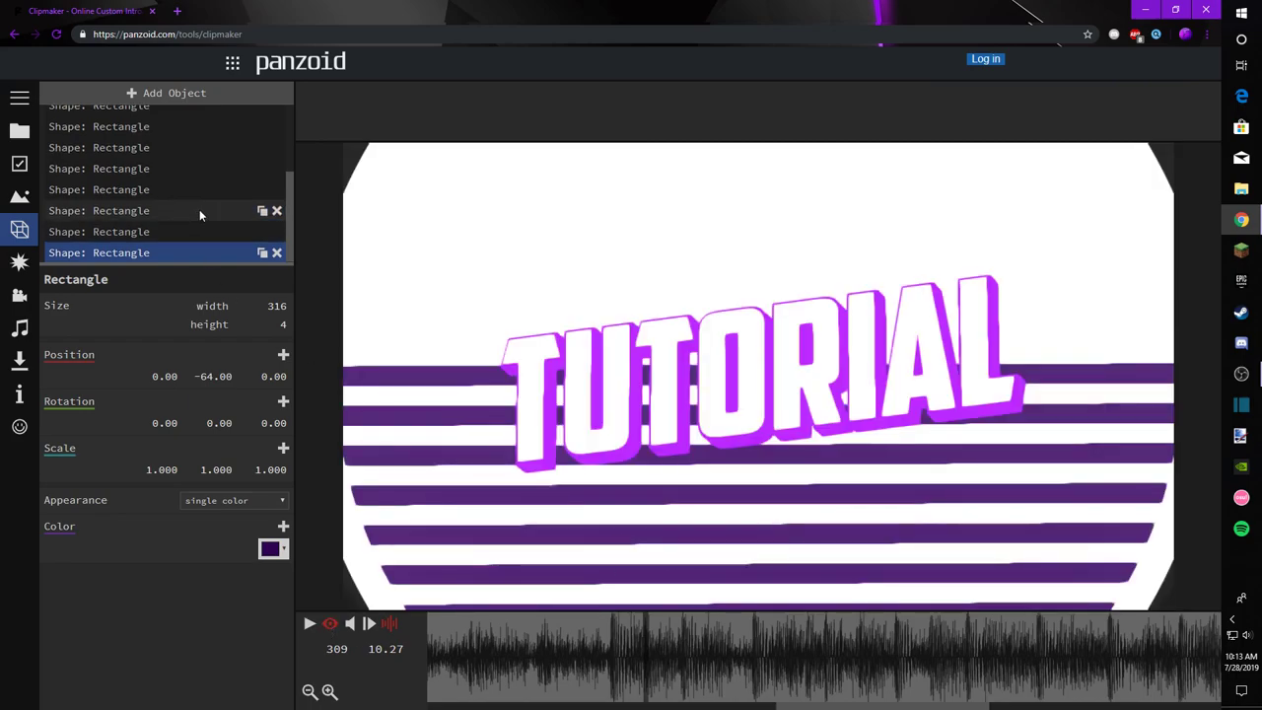
# Step: Collapse the existing blinds group and add a new group named blinds
pyautogui.scroll(5, 197, 207)
pyautogui.click(51, 183)
pyautogui.click(51, 183)
pyautogui.click(102, 96)
pyautogui.click(98, 355)
pyautogui.click(120, 201)
pyautogui.click(125, 309)
pyautogui.write('bl')
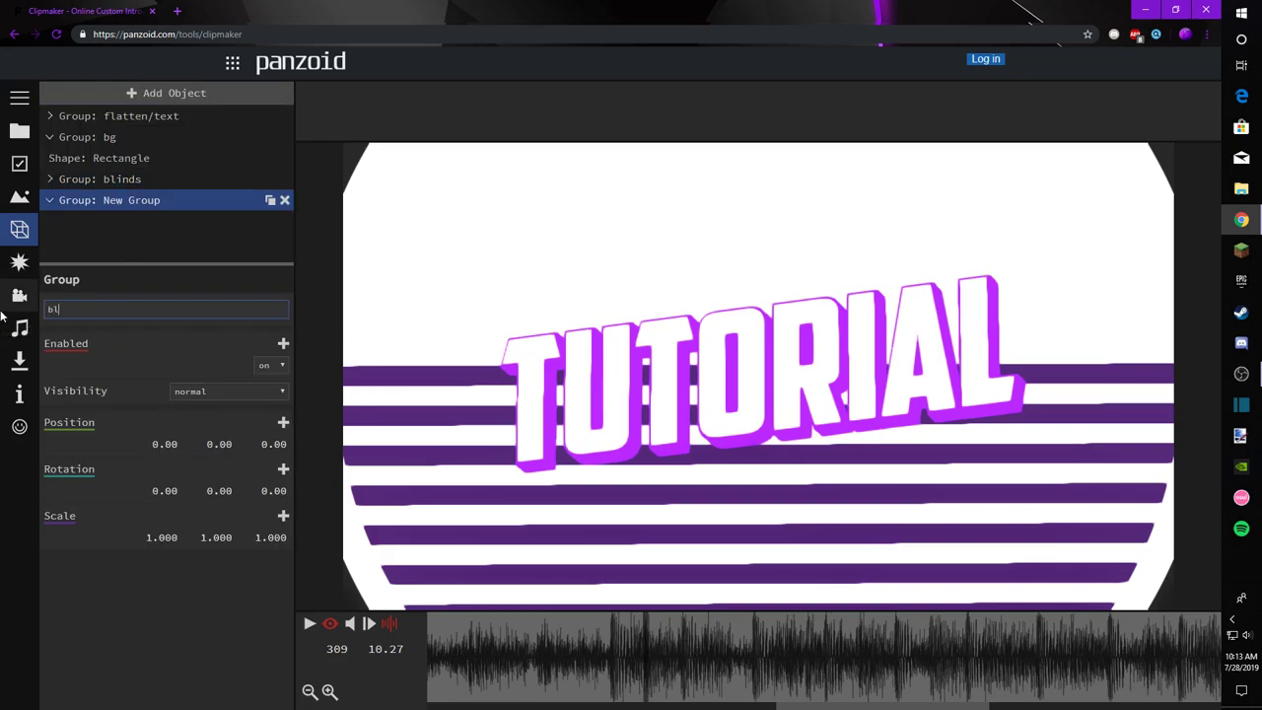
# Step: Rename the original blinds group blinds1 and nest it inside the new blinds group
pyautogui.click(103, 179)
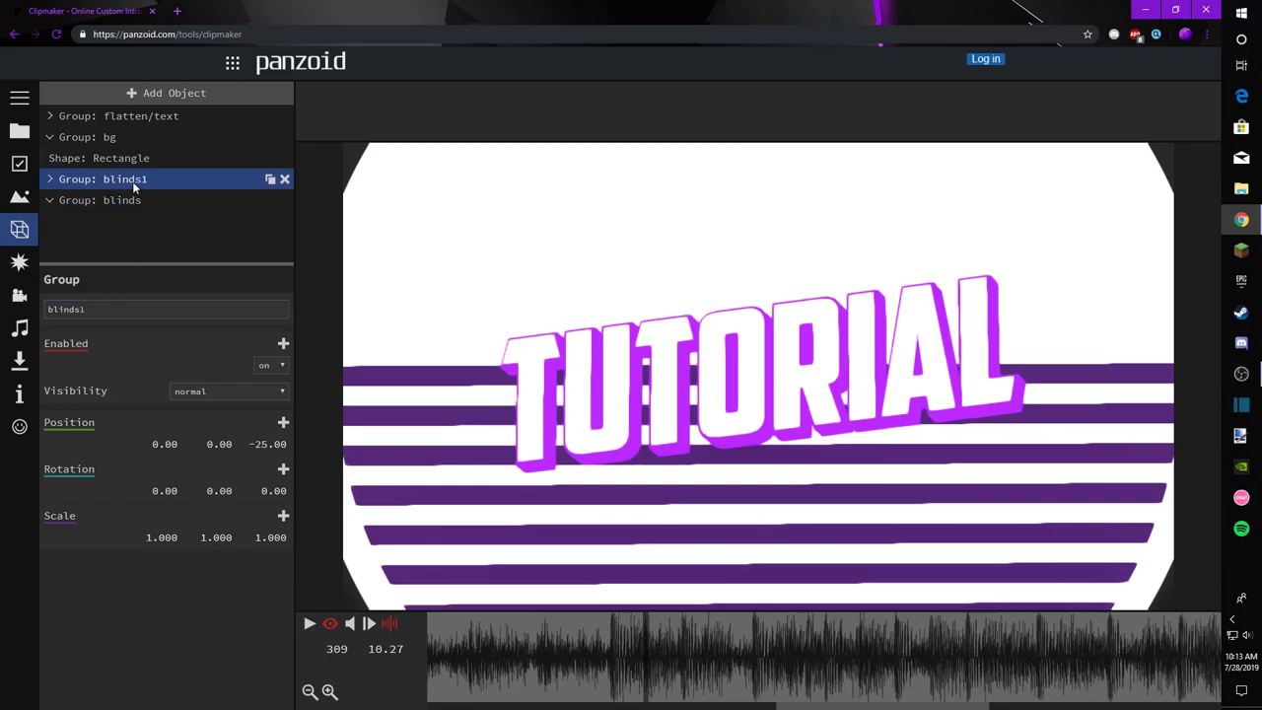
pyautogui.moveTo(132, 181); pyautogui.dragTo(128, 200)
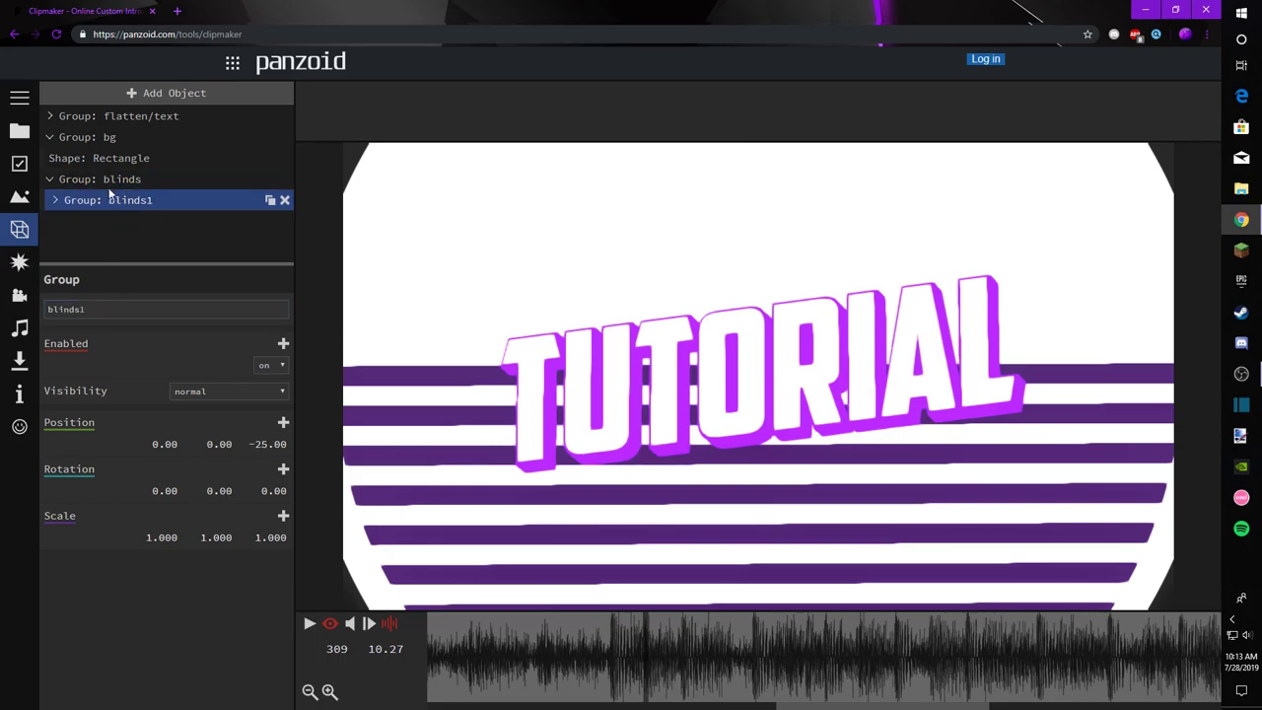
# Step: Duplicate blinds1 as blinds2, set the copy's Z rotation to 180, and check the blinds across the frame
pyautogui.click(270, 200)
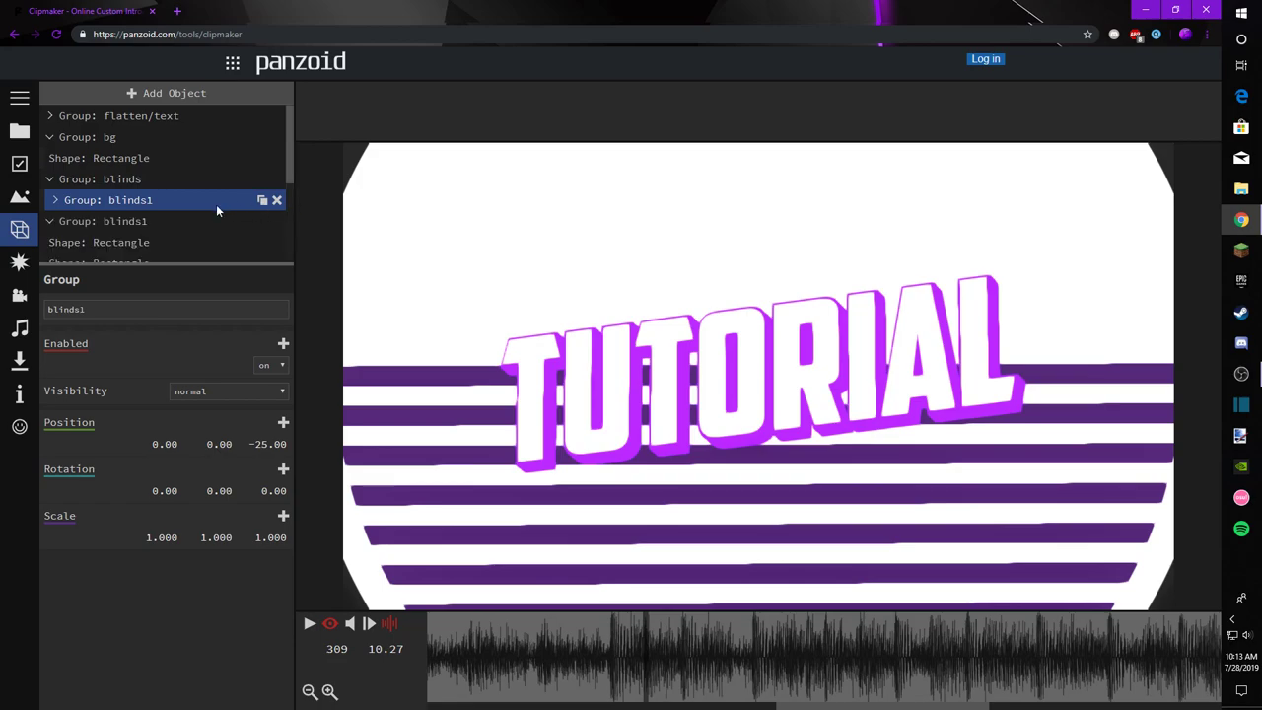
pyautogui.click(99, 221)
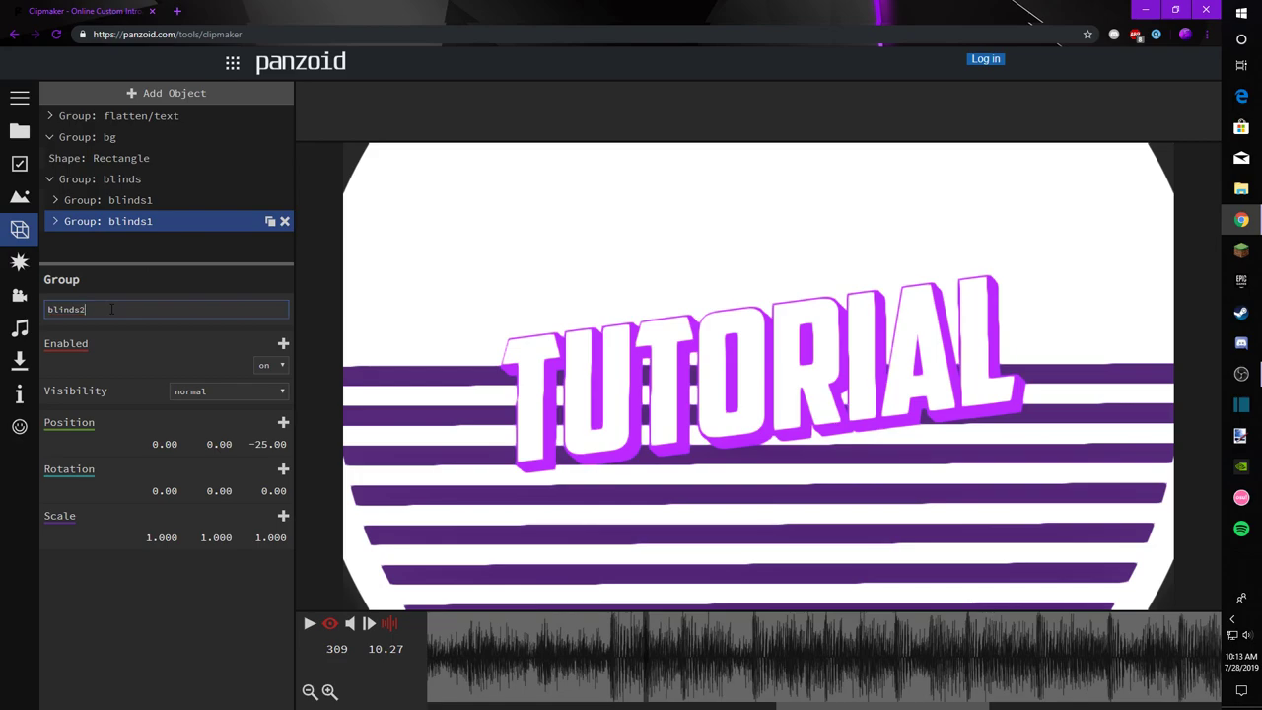
pyautogui.moveTo(274, 491); pyautogui.dragTo(844, 487)
pyautogui.click(281, 492)
pyautogui.write('180')
pyautogui.press('Return')
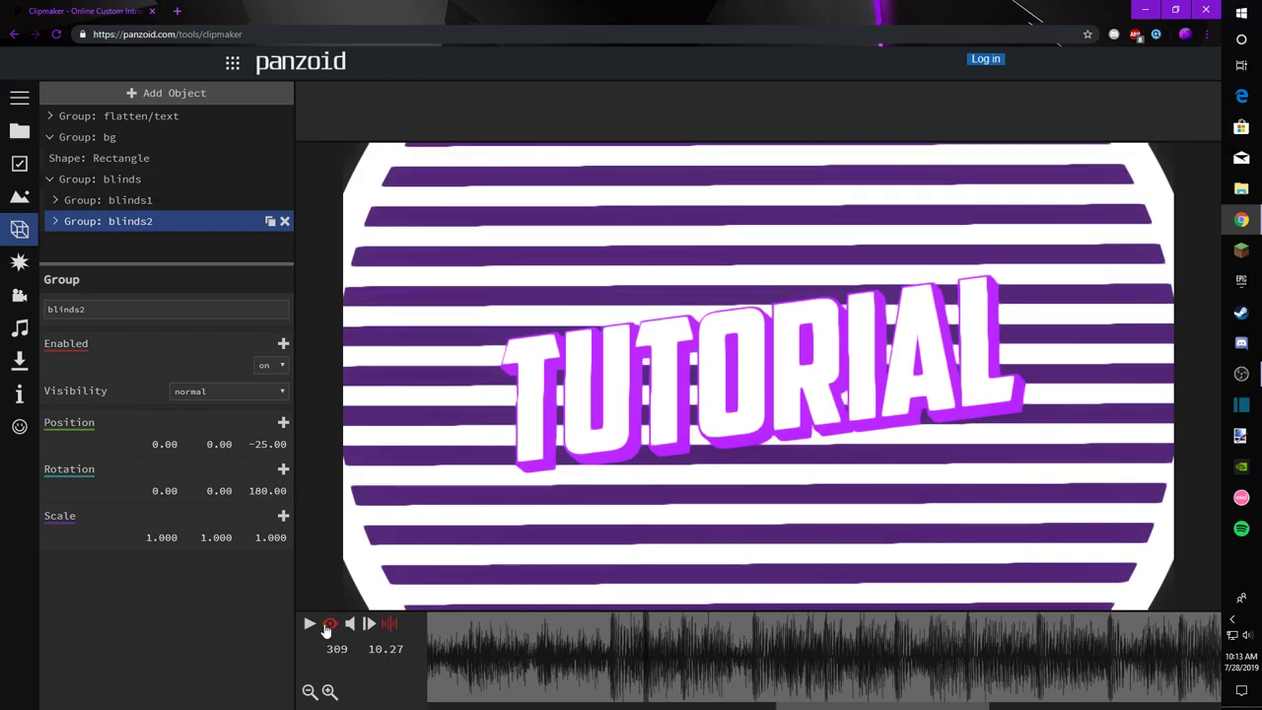
pyautogui.click(328, 625)
pyautogui.moveTo(408, 530); pyautogui.dragTo(414, 575)
pyautogui.click(330, 625)
pyautogui.moveTo(702, 695); pyautogui.dragTo(726, 659)
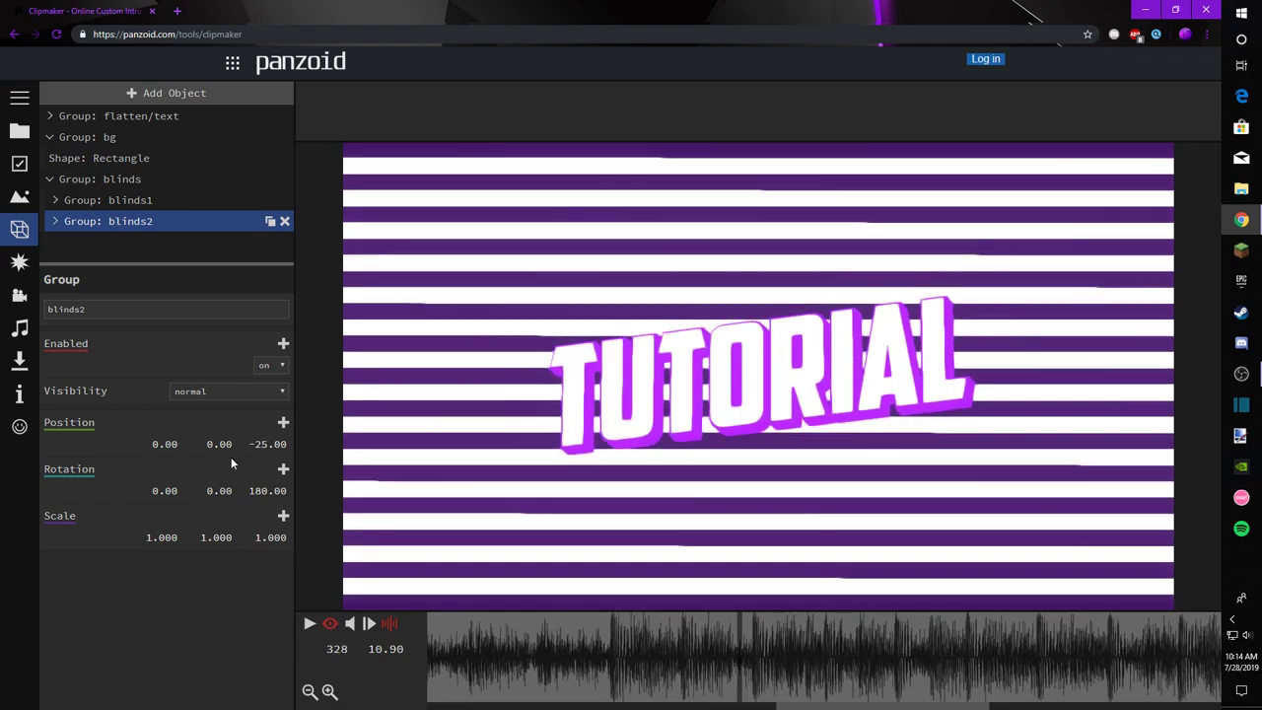
# Step: Set the color of the rectangle in the bg group to #2e0051 and check the scene
pyautogui.click(124, 158)
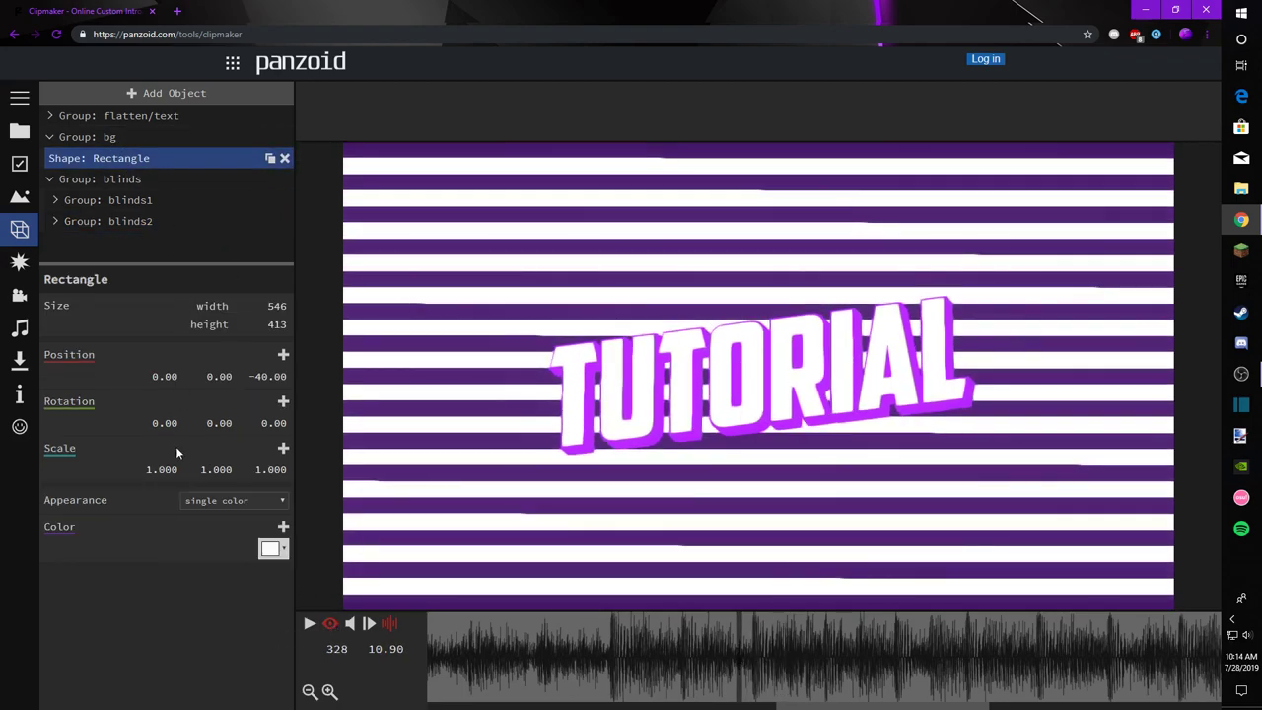
pyautogui.click(271, 550)
pyautogui.click(487, 674)
pyautogui.hotkey('ctrl', 'v')
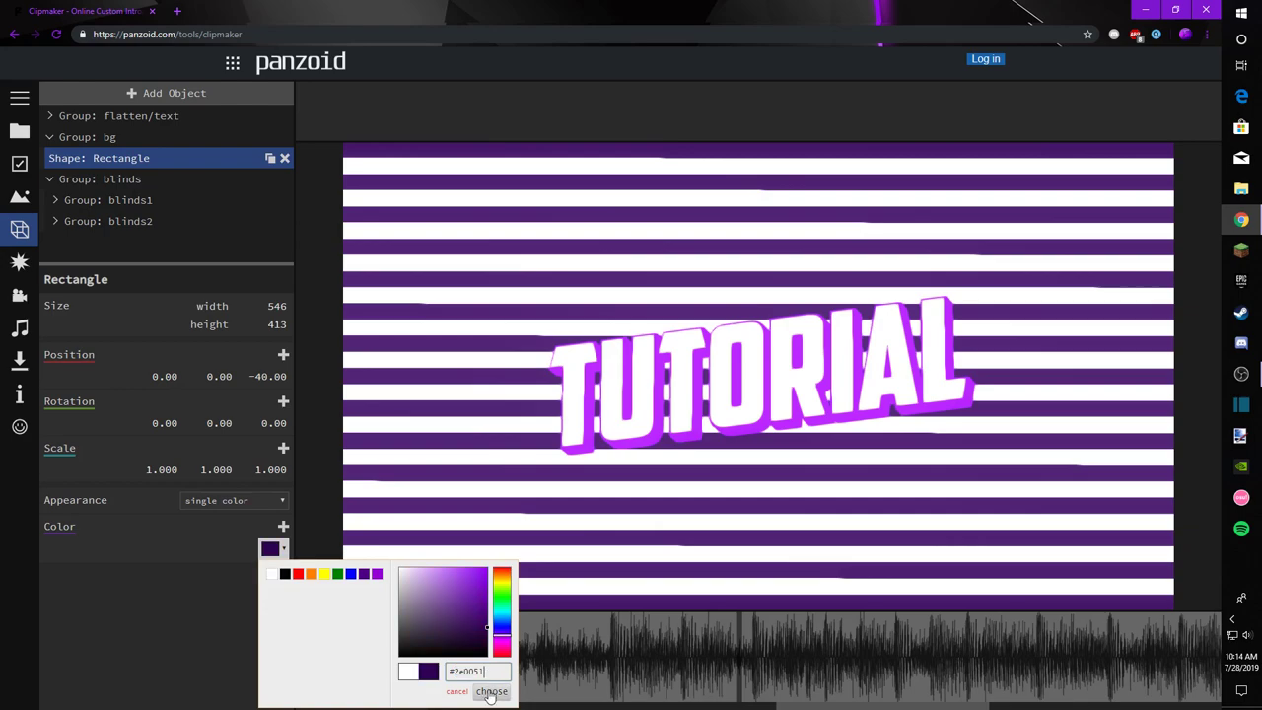
pyautogui.click(487, 689)
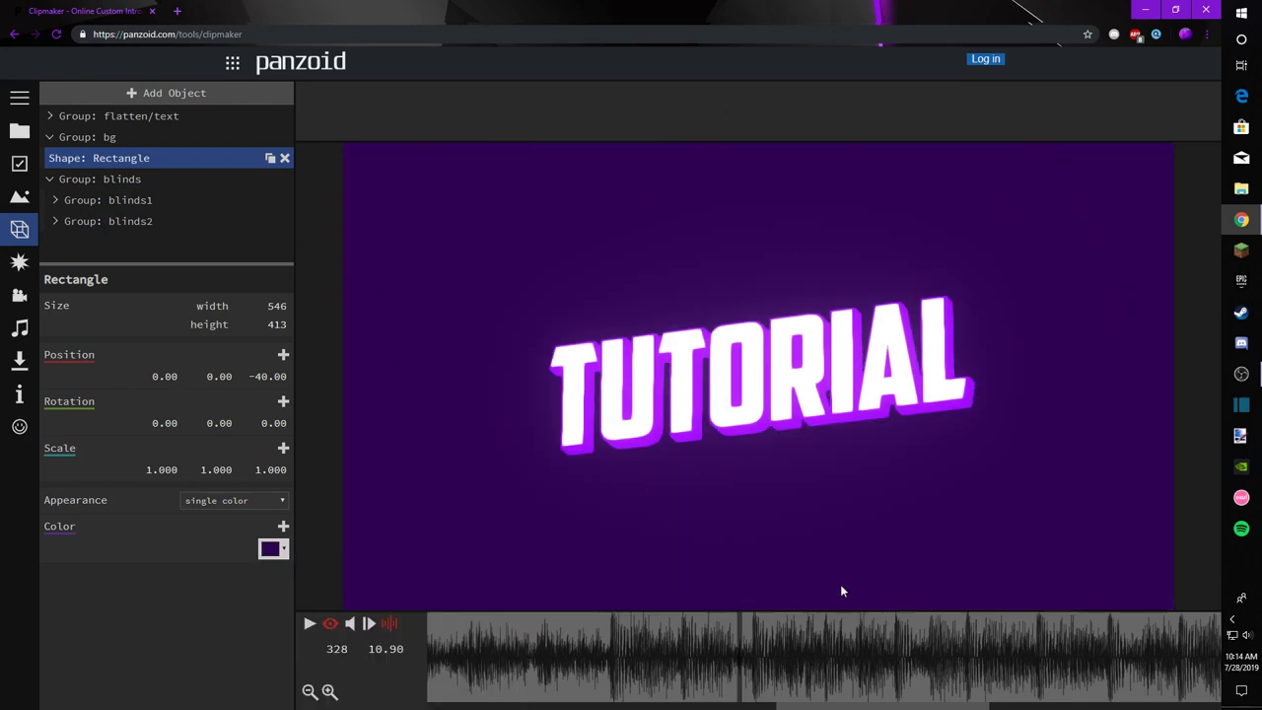
pyautogui.click(335, 627)
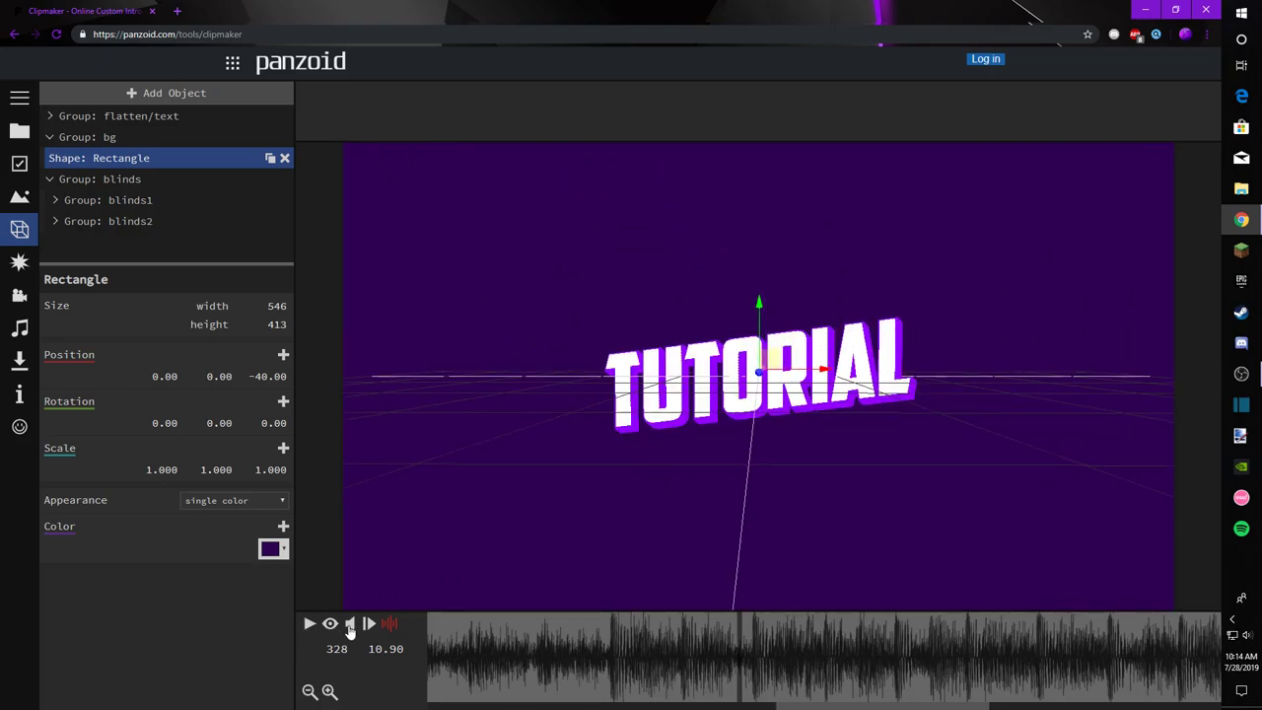
pyautogui.click(331, 624)
# Step: Collapse the blinds and bg groups and add a new group named donuts
pyautogui.click(49, 179)
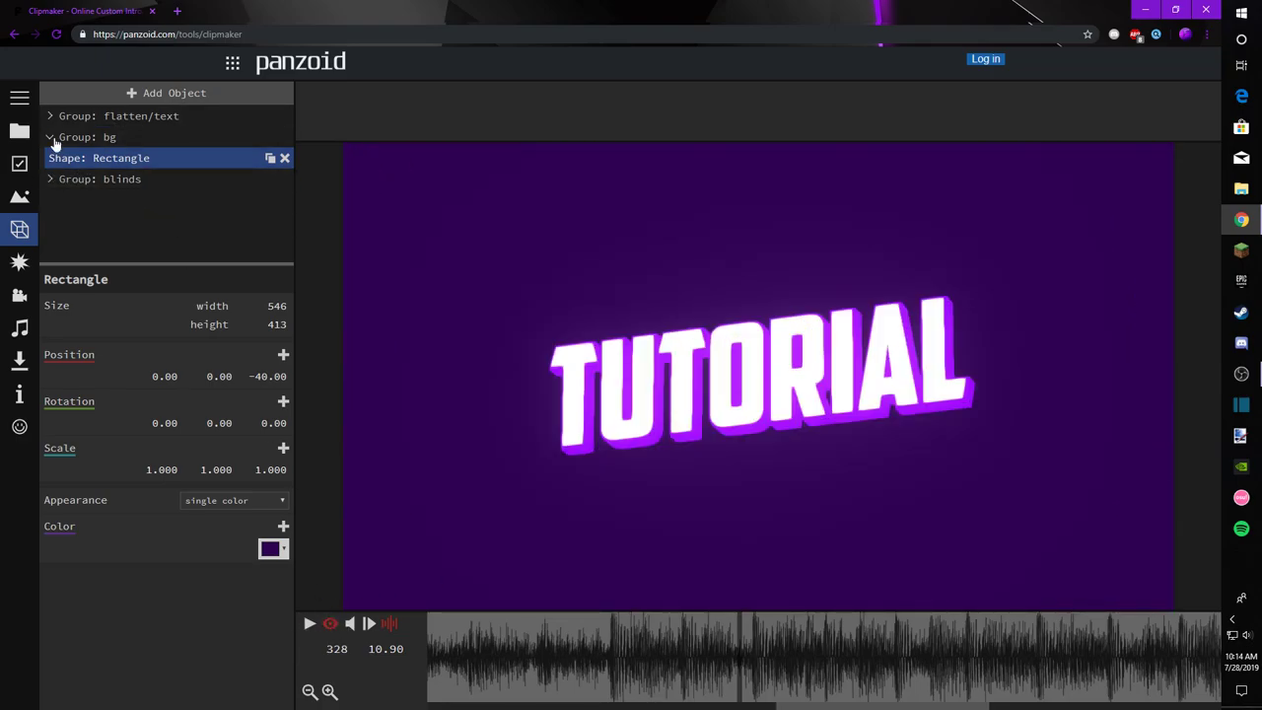
pyautogui.click(49, 138)
pyautogui.click(168, 93)
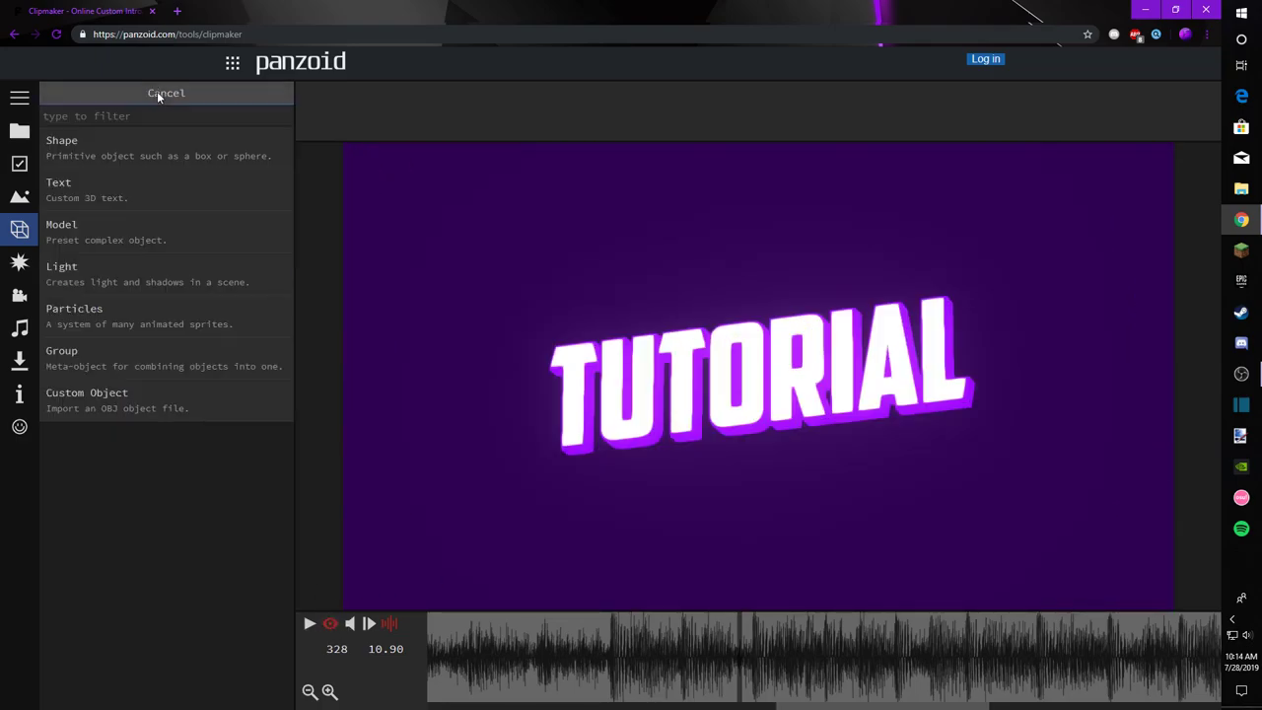
pyautogui.click(140, 345)
pyautogui.click(153, 179)
pyautogui.tripleClick(126, 308)
pyautogui.write('donuts')
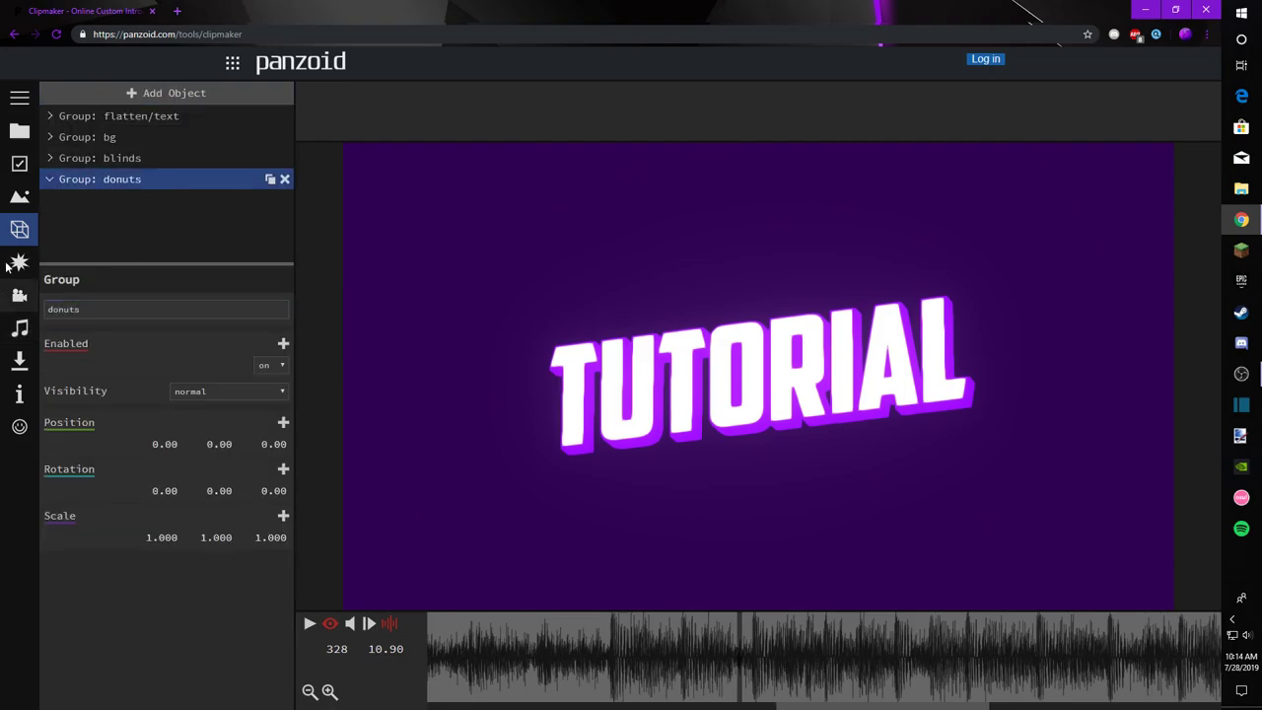
# Step: Add a Donut shape inside the donuts group and select it
pyautogui.click(138, 95)
pyautogui.click(142, 146)
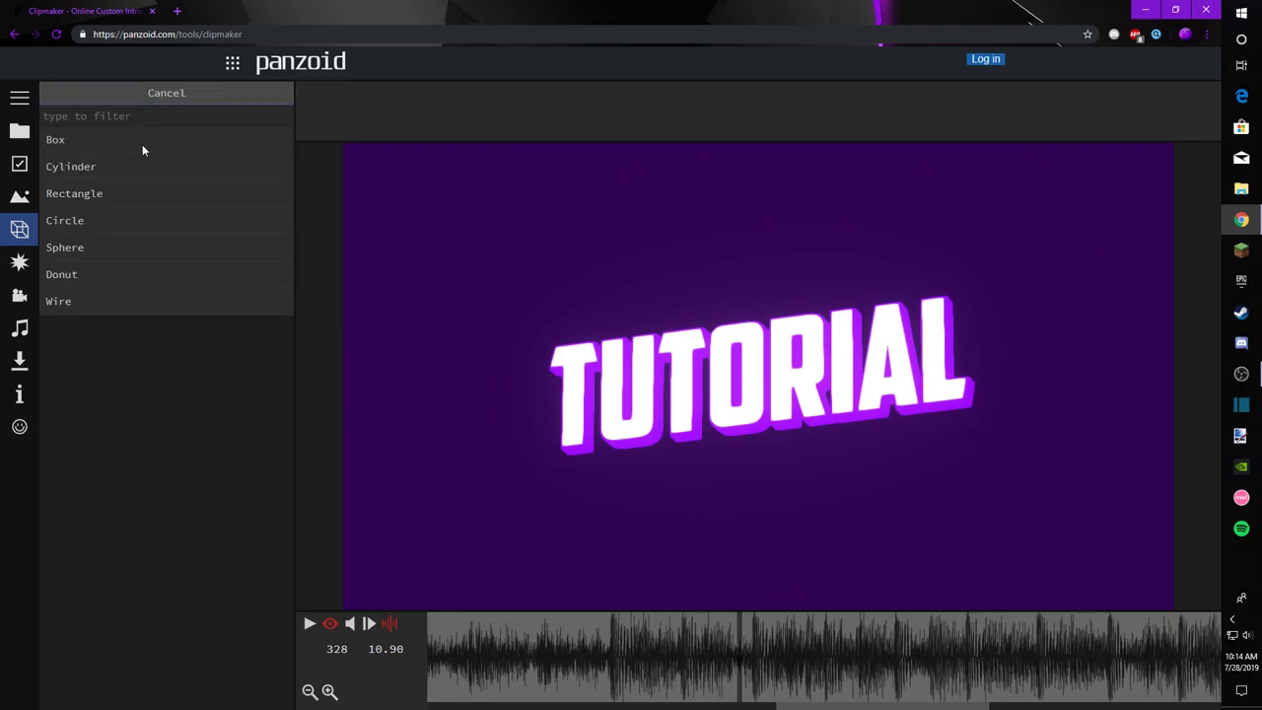
pyautogui.click(120, 274)
pyautogui.click(110, 201)
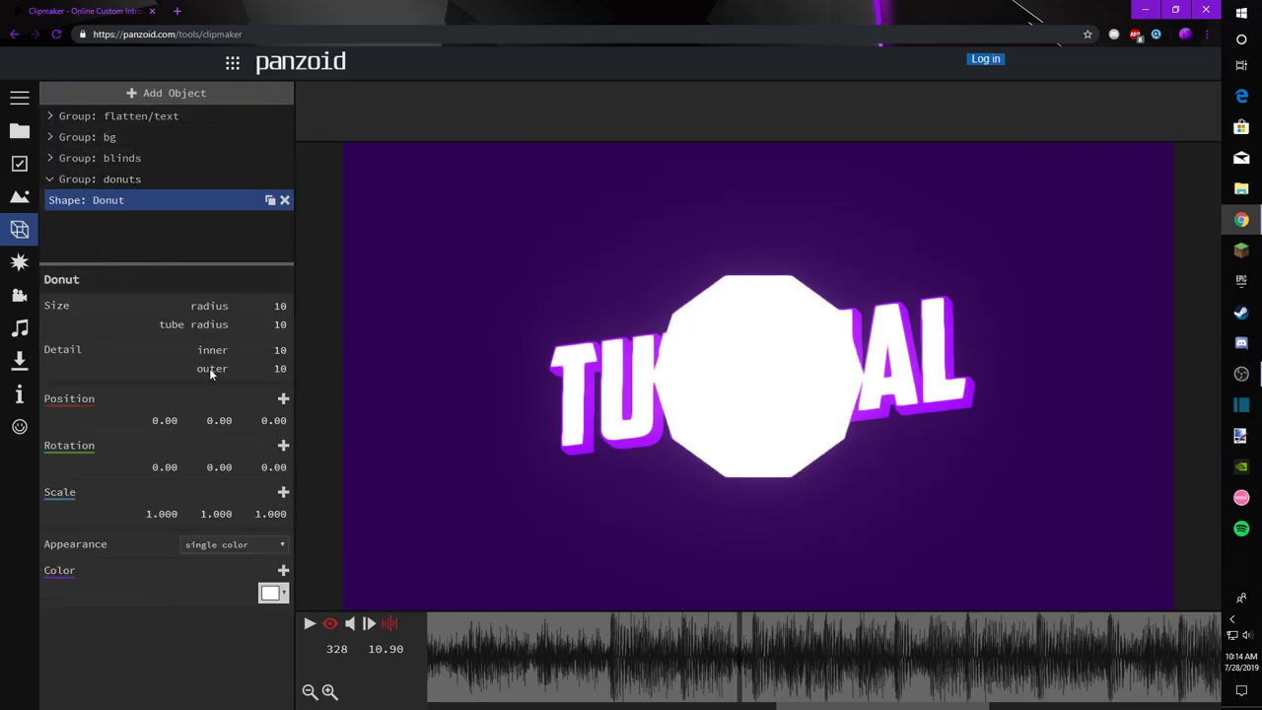
# Step: Set the donut's outer detail to 4, radius to 55, and Z position to -16.20
pyautogui.moveTo(258, 365); pyautogui.dragTo(239, 378)
pyautogui.moveTo(280, 306); pyautogui.dragTo(378, 400)
pyautogui.moveTo(281, 421); pyautogui.dragTo(147, 407)
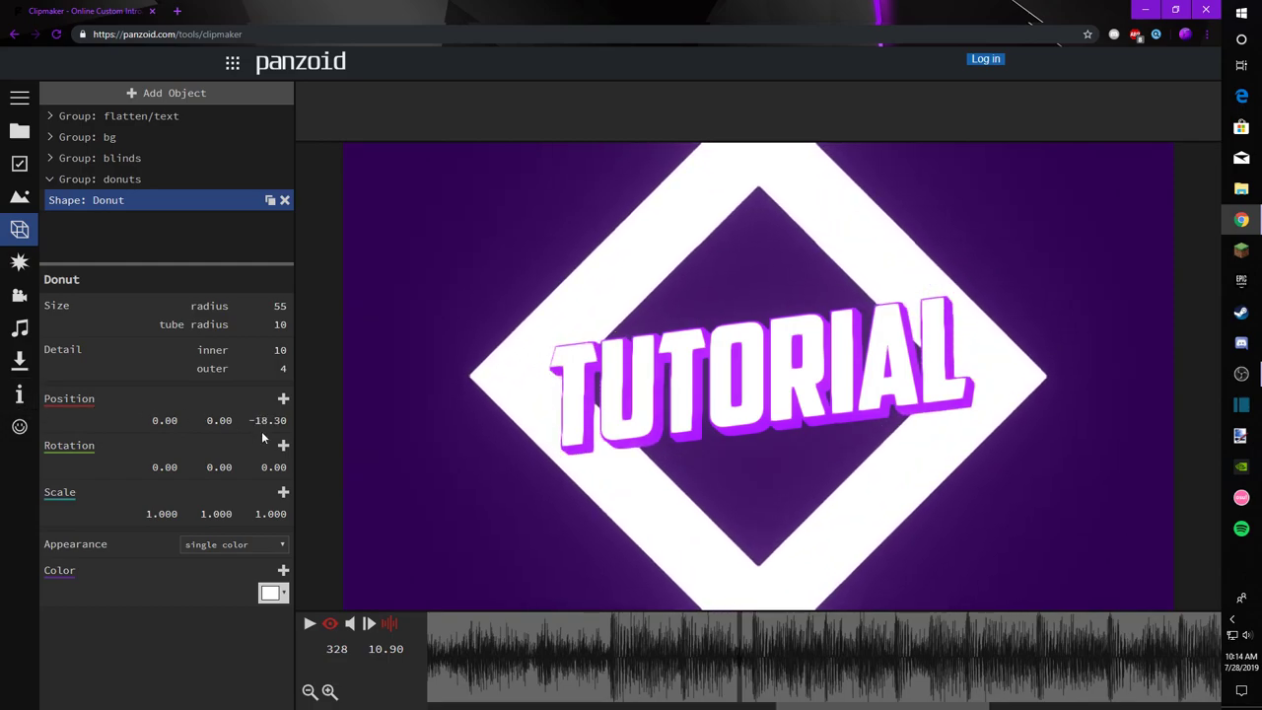
pyautogui.moveTo(248, 418); pyautogui.dragTo(290, 427)
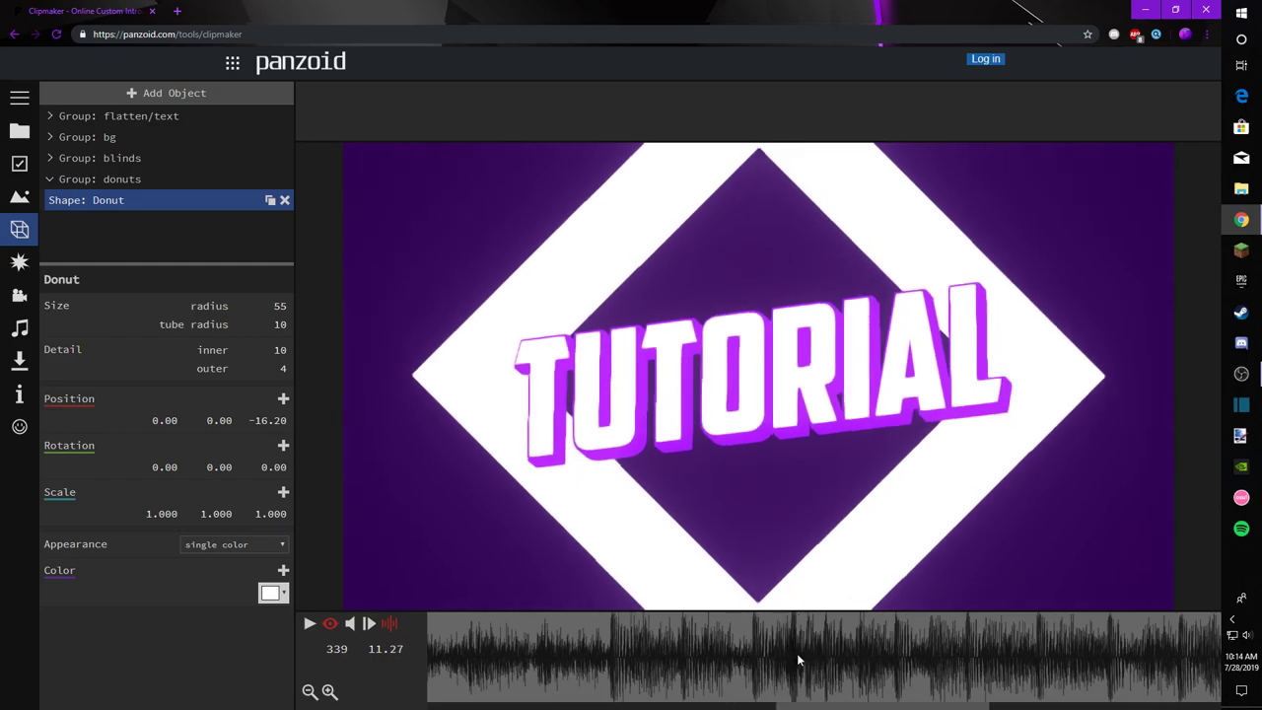
pyautogui.moveTo(798, 655); pyautogui.dragTo(820, 655)
# Step: Set the donut's radius to 71 and tube radius to 8, checking the shape during playback
pyautogui.moveTo(276, 304); pyautogui.dragTo(358, 299)
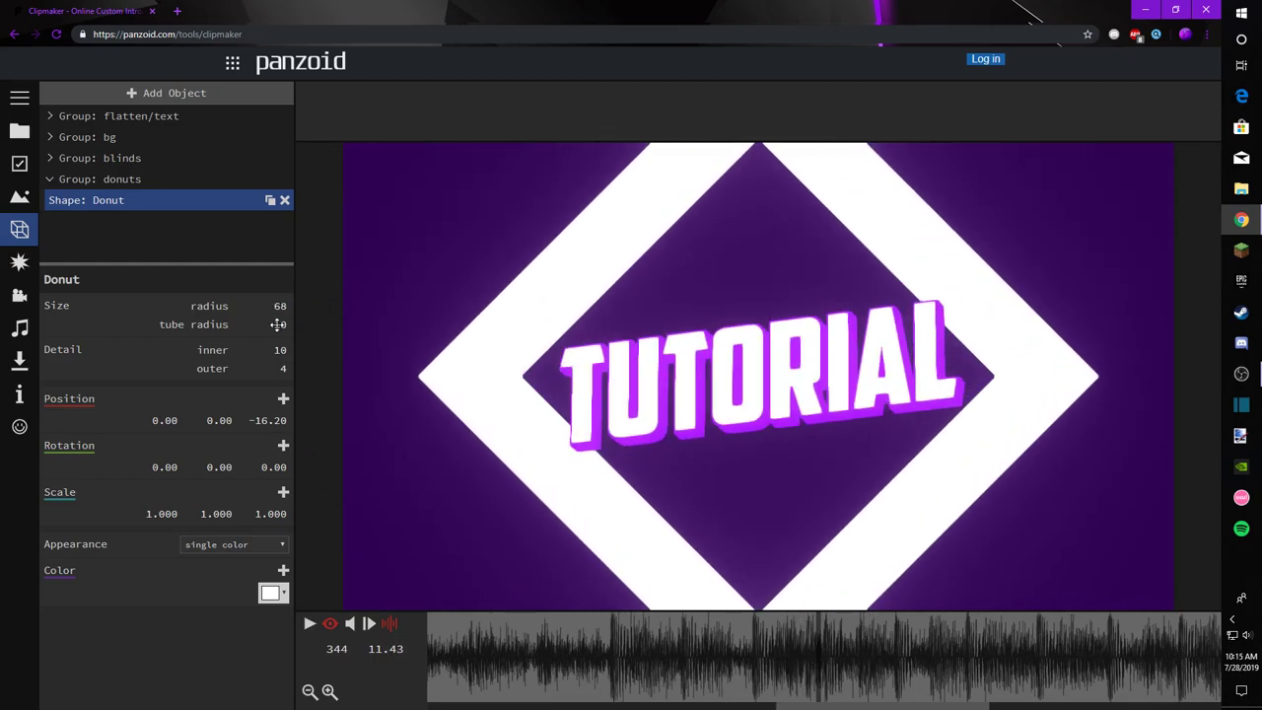
pyautogui.moveTo(282, 327)
pyautogui.mouseDown()
pyautogui.moveTo(265, 325)
pyautogui.moveTo(279, 306)
pyautogui.moveTo(287, 330)
pyautogui.mouseUp()
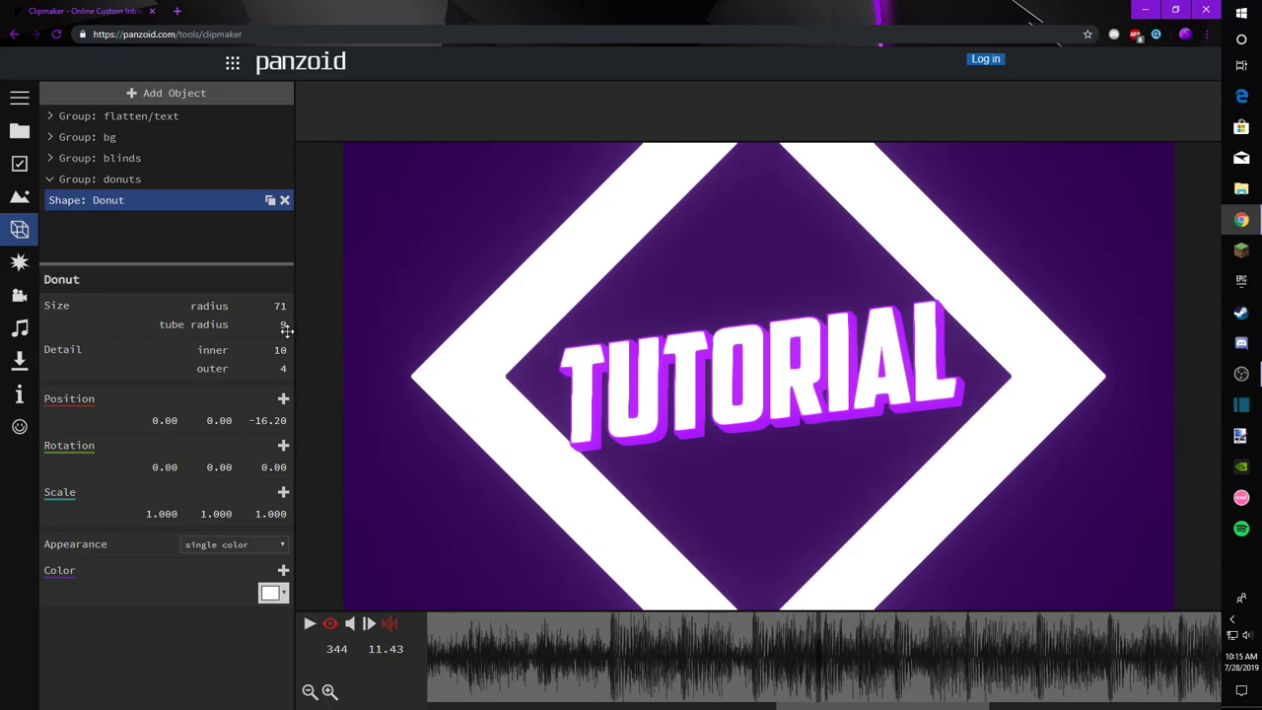
pyautogui.moveTo(656, 647); pyautogui.dragTo(495, 642)
pyautogui.press('space')
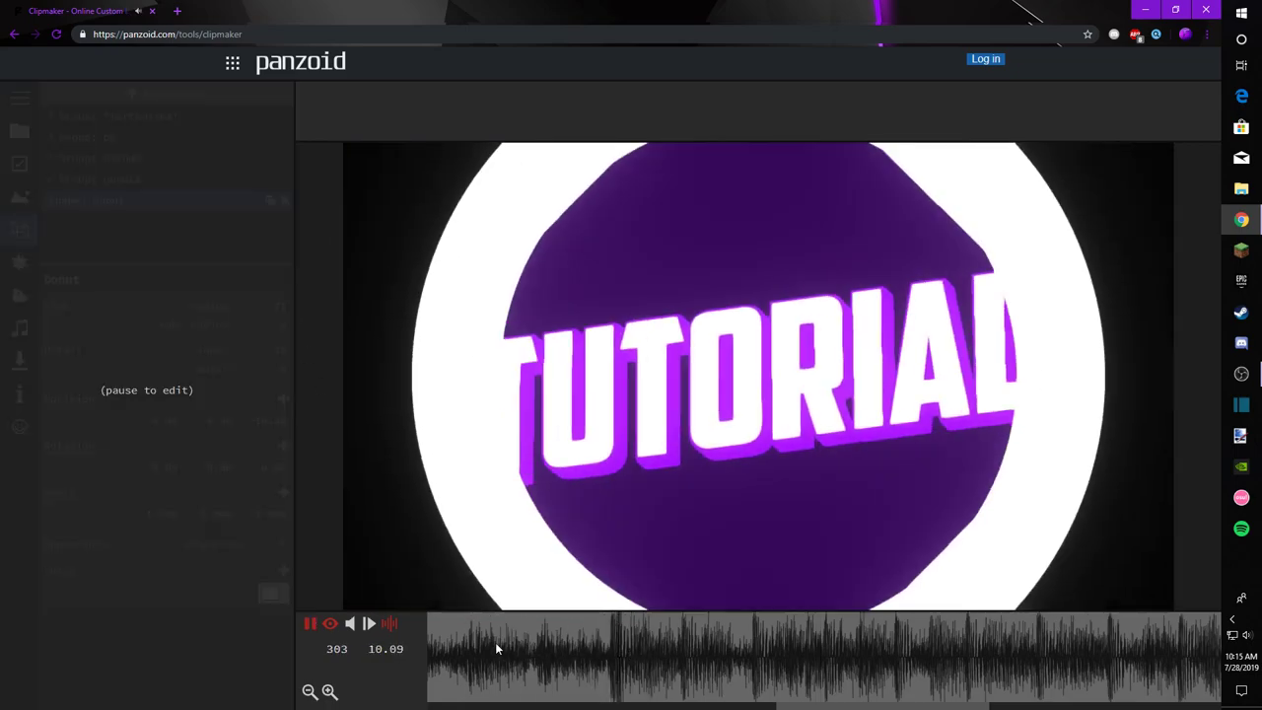
pyautogui.press('space')
pyautogui.moveTo(283, 325); pyautogui.dragTo(277, 326)
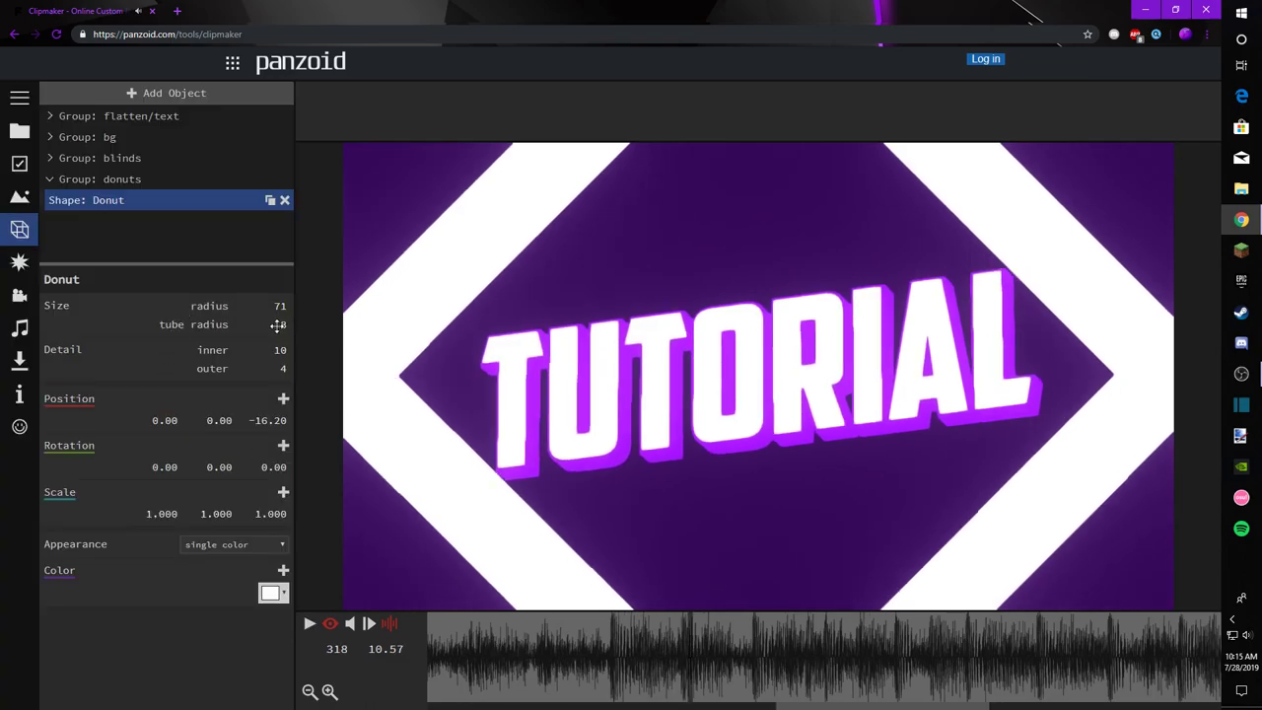
pyautogui.click(472, 651)
pyautogui.press('space')
pyautogui.press('space')
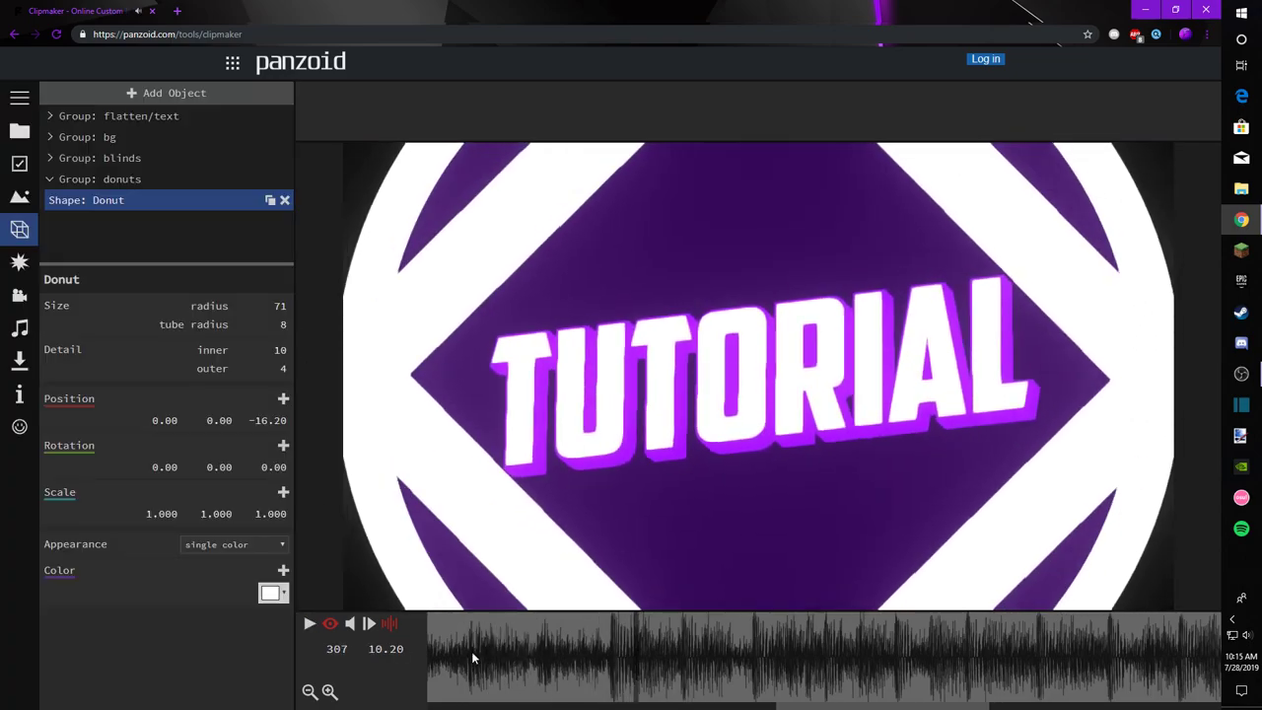
# Step: Set the donut's radius to 65 and review how it frames the text over the beat
pyautogui.moveTo(277, 309); pyautogui.dragTo(240, 305)
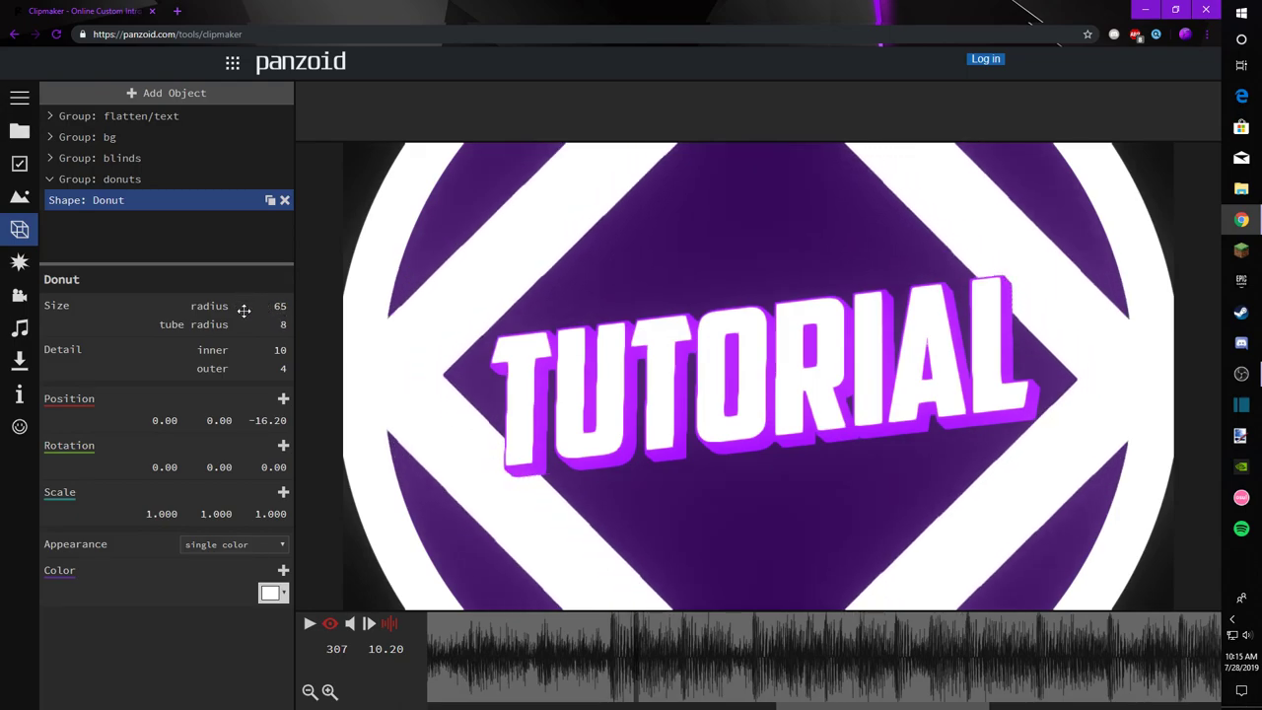
pyautogui.click(527, 674)
pyautogui.press('space')
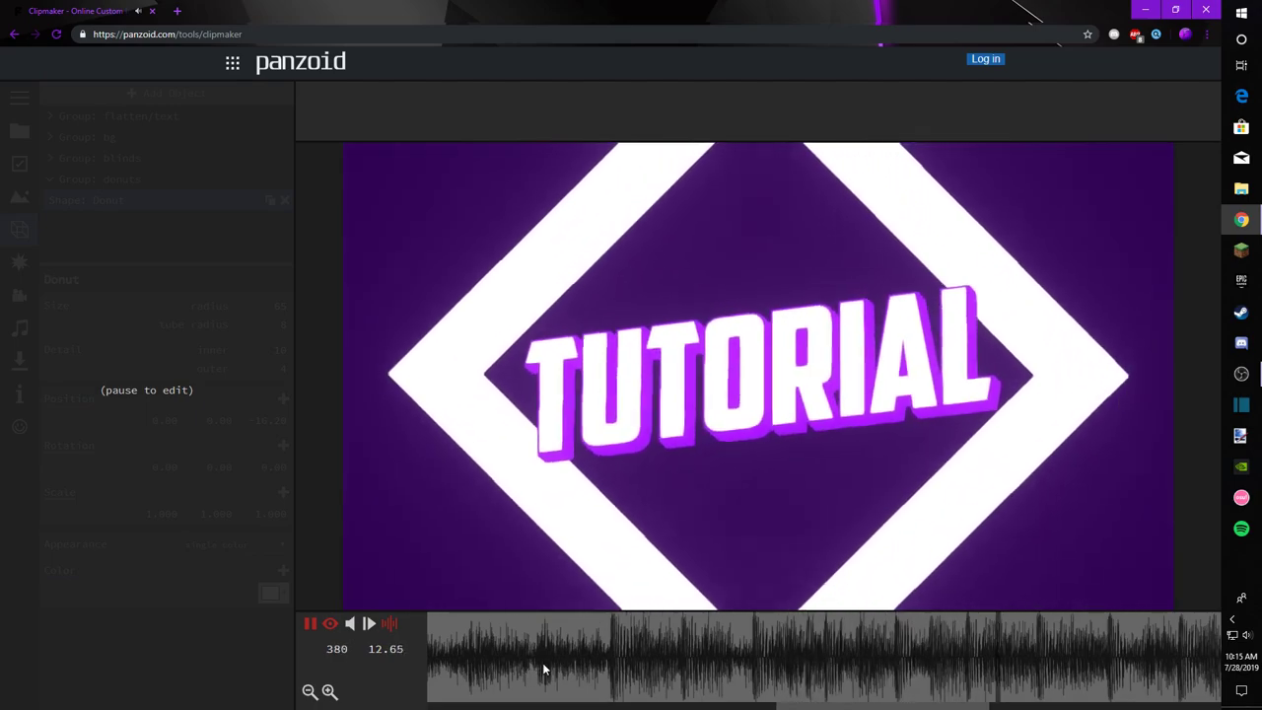
pyautogui.press('space')
pyautogui.click(511, 679)
pyautogui.moveTo(512, 678); pyautogui.dragTo(671, 667)
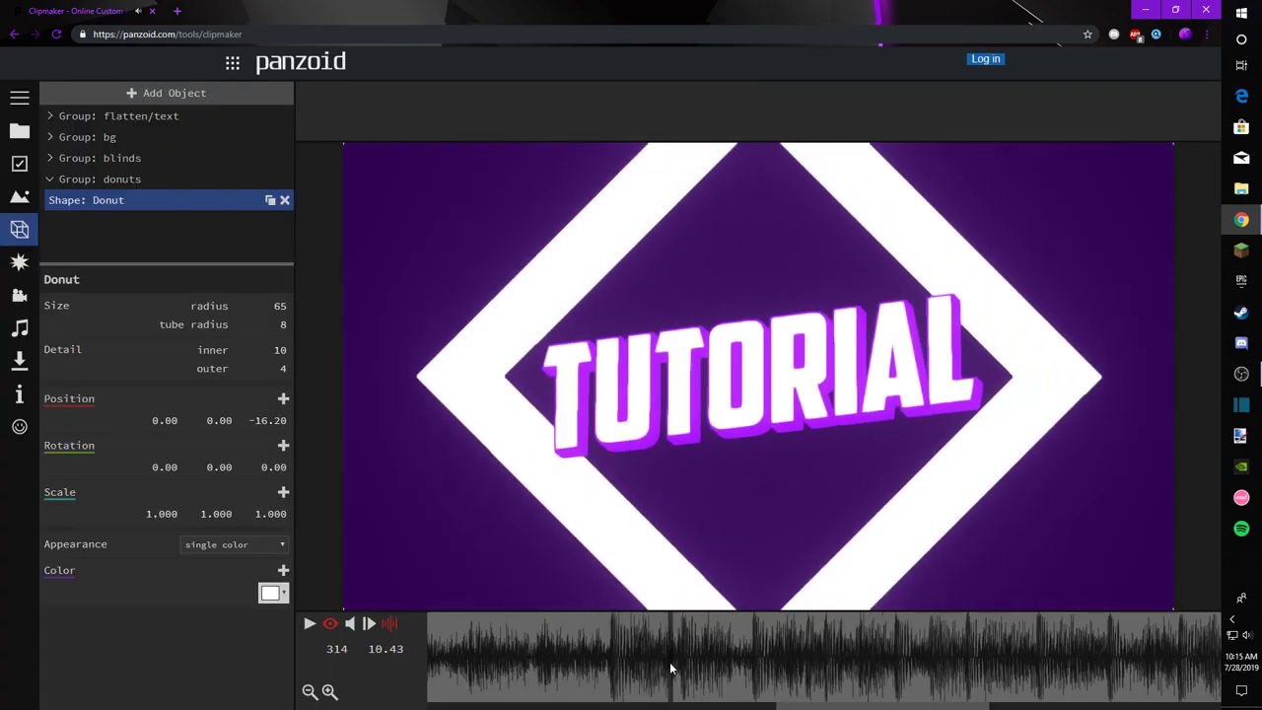
# Step: Add a scale keyframe to the donut at frame 302 with X and Y scale 0.001 and easing set to none
pyautogui.click(264, 419)
pyautogui.click(234, 386)
pyautogui.moveTo(513, 666); pyautogui.dragTo(611, 654)
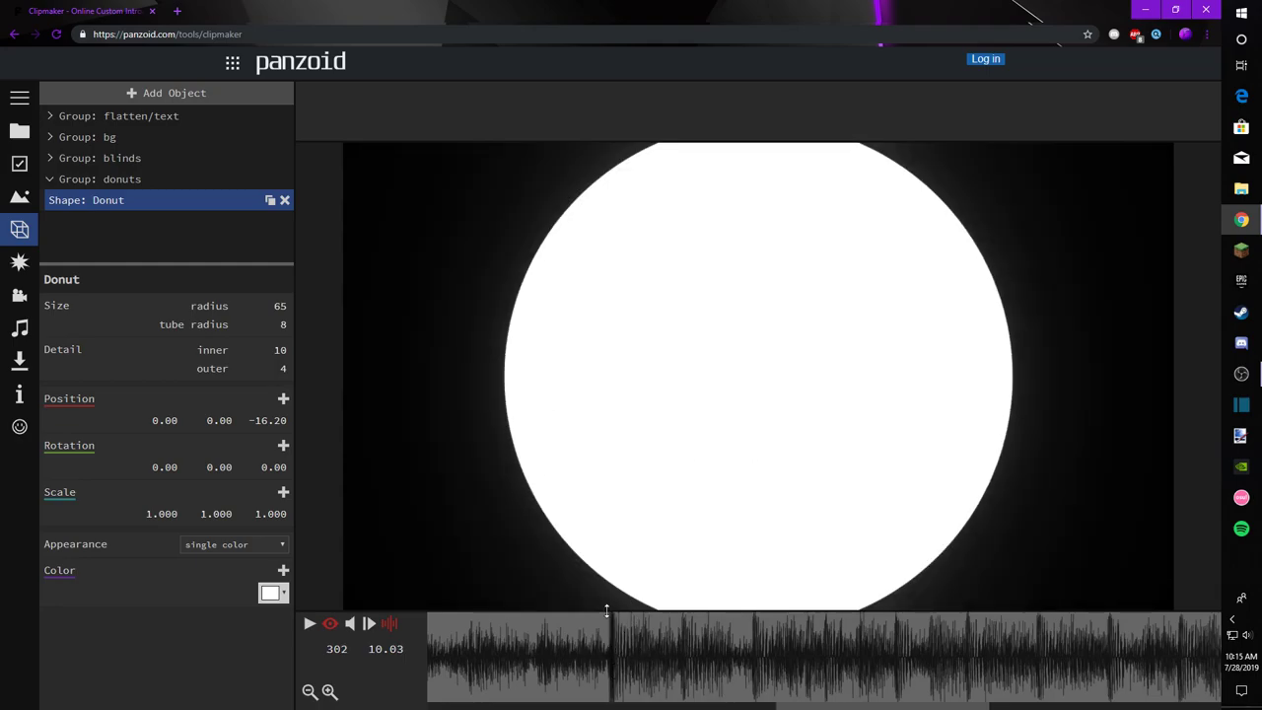
pyautogui.click(282, 421)
pyautogui.click(149, 515)
pyautogui.write('0.001')
pyautogui.press('Tab')
pyautogui.write('0.001')
pyautogui.press('Return')
pyautogui.click(253, 501)
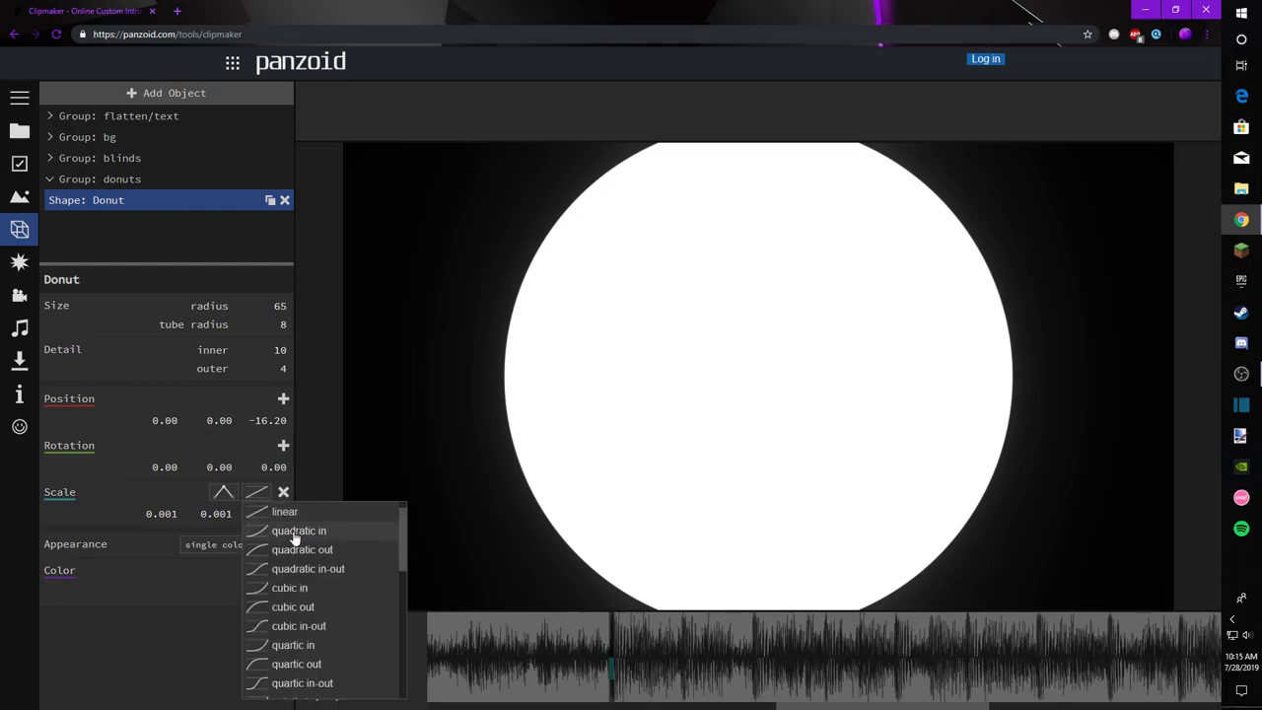
pyautogui.click(283, 514)
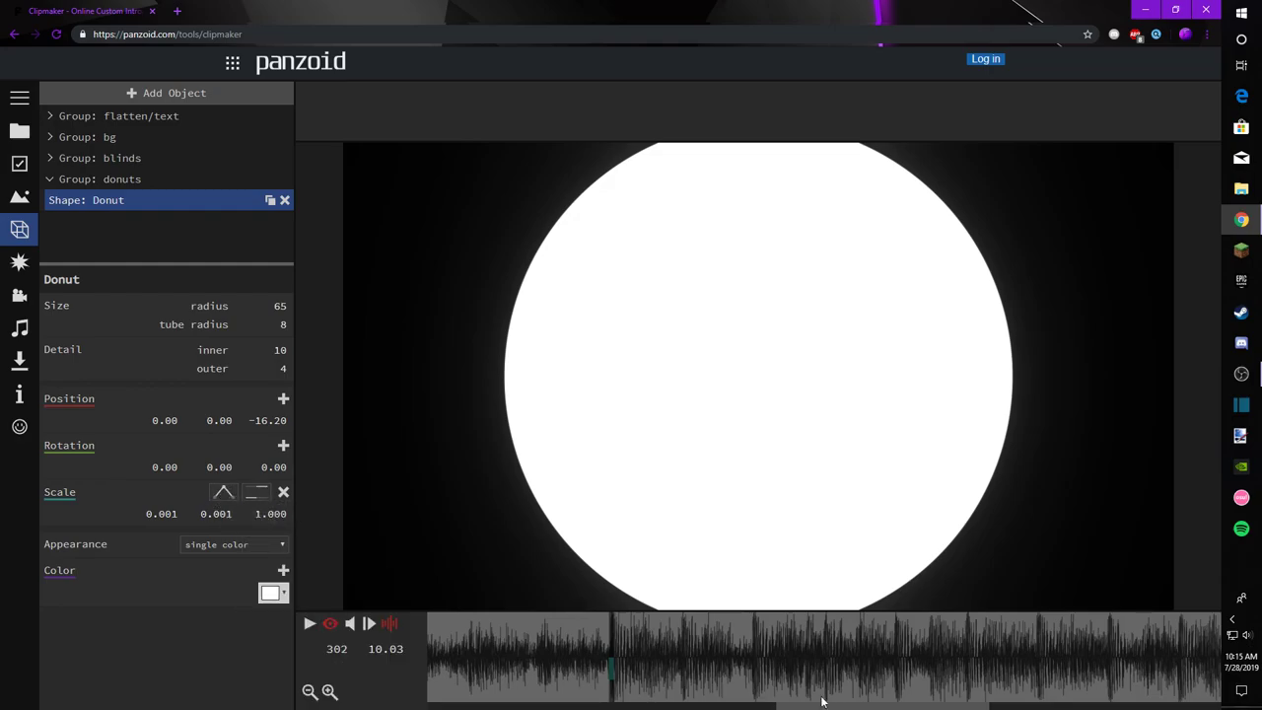
# Step: Add a donut scale keyframe at frame 316 with circular out easing and X and Y scale 1
pyautogui.moveTo(616, 641); pyautogui.dragTo(678, 643)
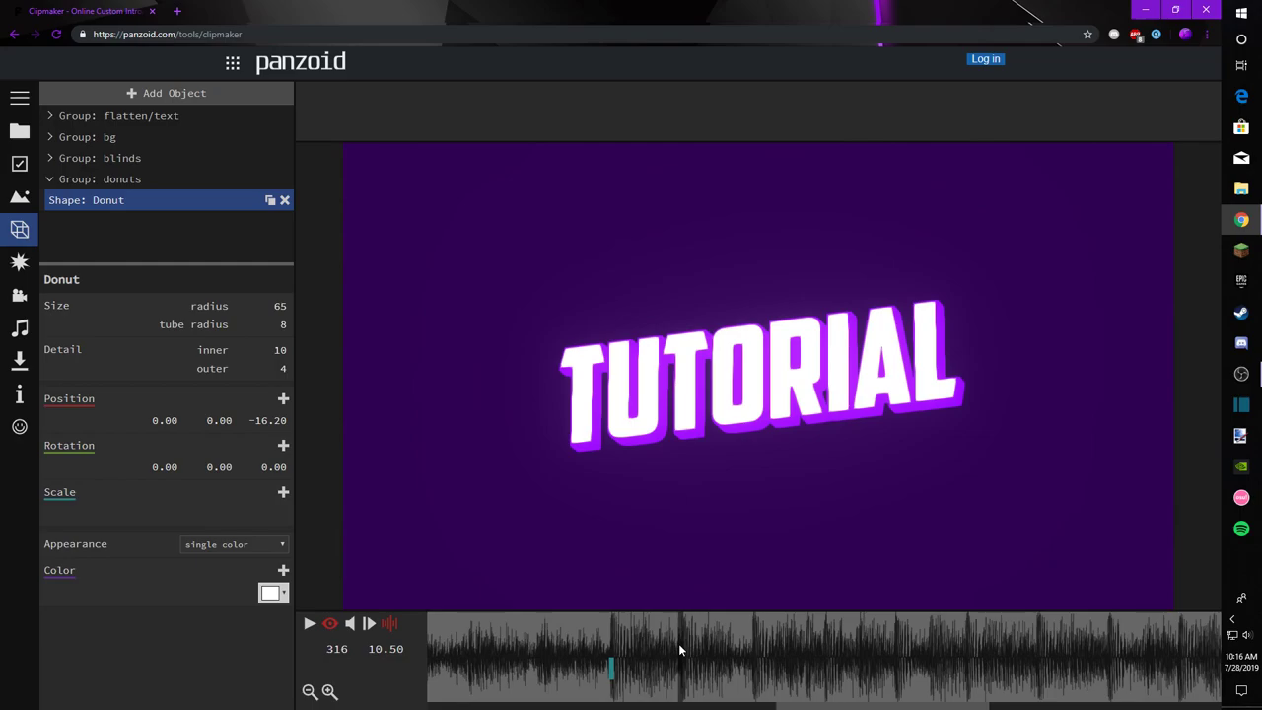
pyautogui.click(283, 492)
pyautogui.click(256, 492)
pyautogui.scroll(-3, 288, 557)
pyautogui.scroll(-5, 292, 560)
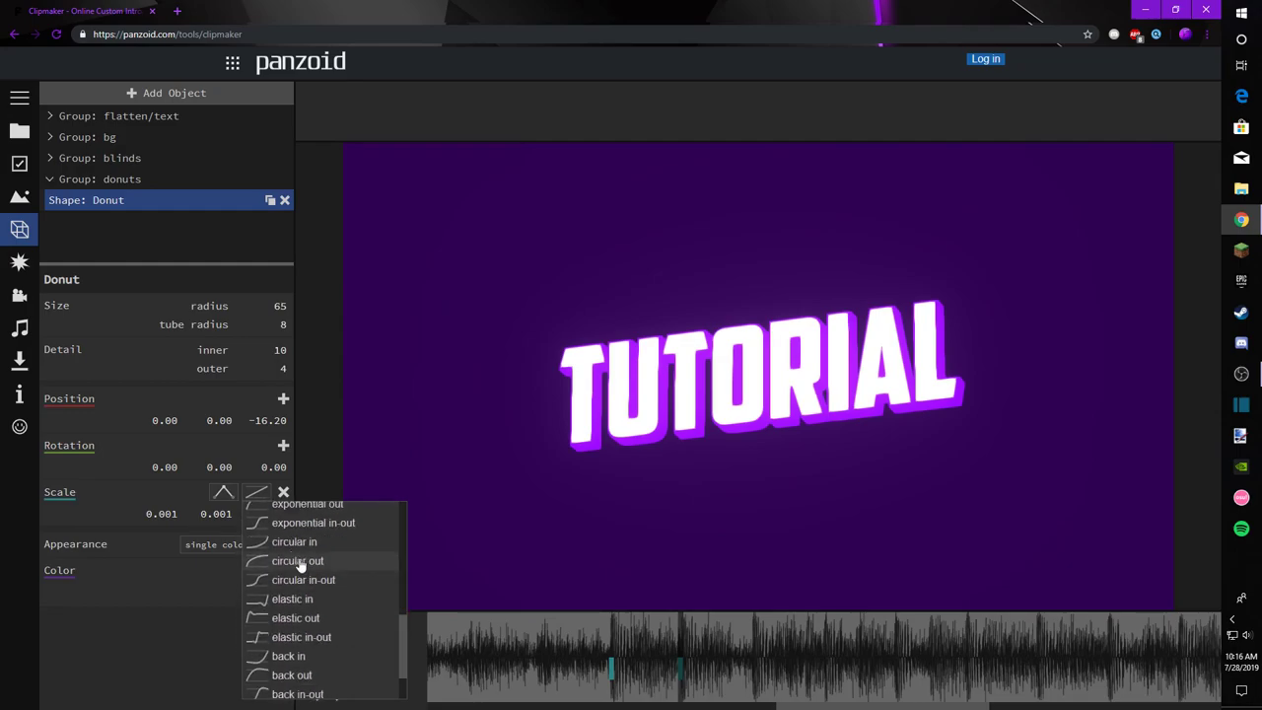
pyautogui.click(299, 562)
pyautogui.click(162, 514)
pyautogui.write('1')
pyautogui.press('Tab')
pyautogui.write('1')
pyautogui.press('Tab')
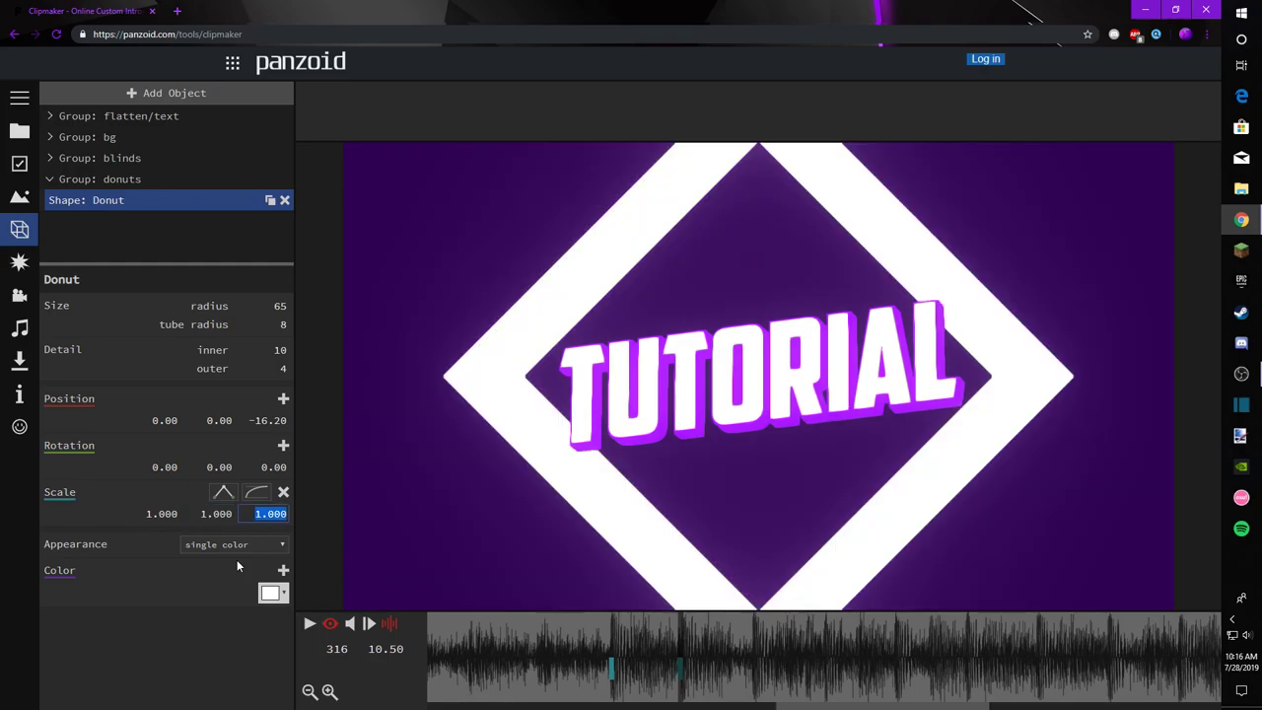
# Step: Play back the donut's scale-up several times to check its timing against the beat
pyautogui.click(555, 644)
pyautogui.press('space')
pyautogui.press('space')
pyautogui.moveTo(584, 643); pyautogui.dragTo(558, 651)
pyautogui.press('space')
pyautogui.press('space')
pyautogui.click(550, 659)
pyautogui.press('space')
pyautogui.press('space')
# Step: Add a donut scale keyframe at frame 317 with easing set to none
pyautogui.click(684, 638)
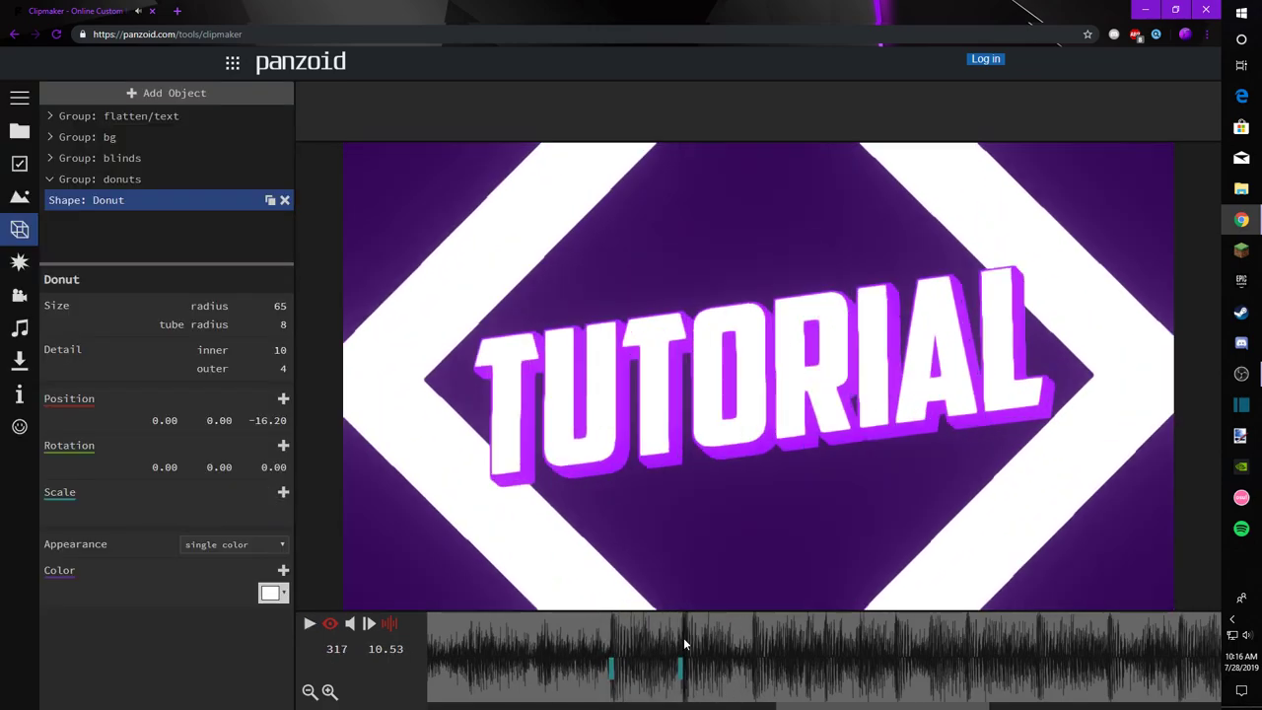
pyautogui.click(283, 491)
pyautogui.click(255, 493)
pyautogui.scroll(1, 286, 519)
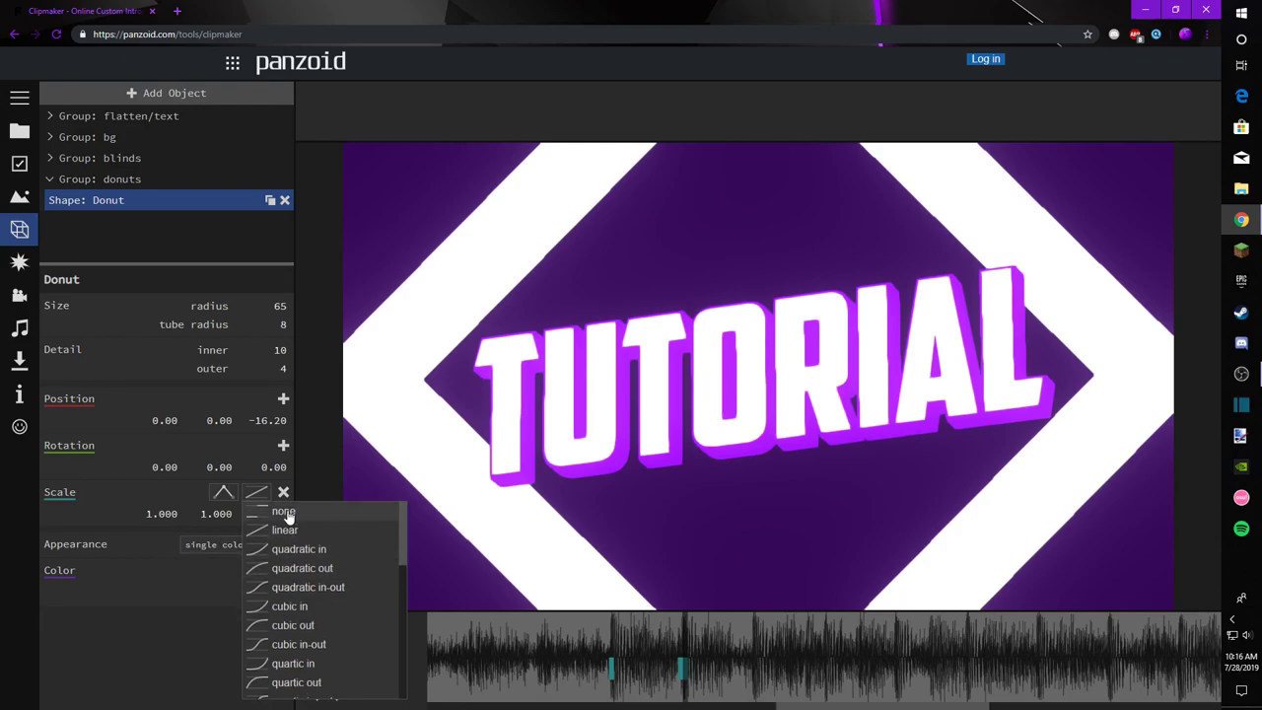
pyautogui.click(285, 513)
# Step: Add a donut scale keyframe at frame 330 with circular out easing and X and Y scale 2
pyautogui.moveTo(686, 637); pyautogui.dragTo(749, 642)
pyautogui.click(281, 500)
pyautogui.scroll(-3, 323, 540)
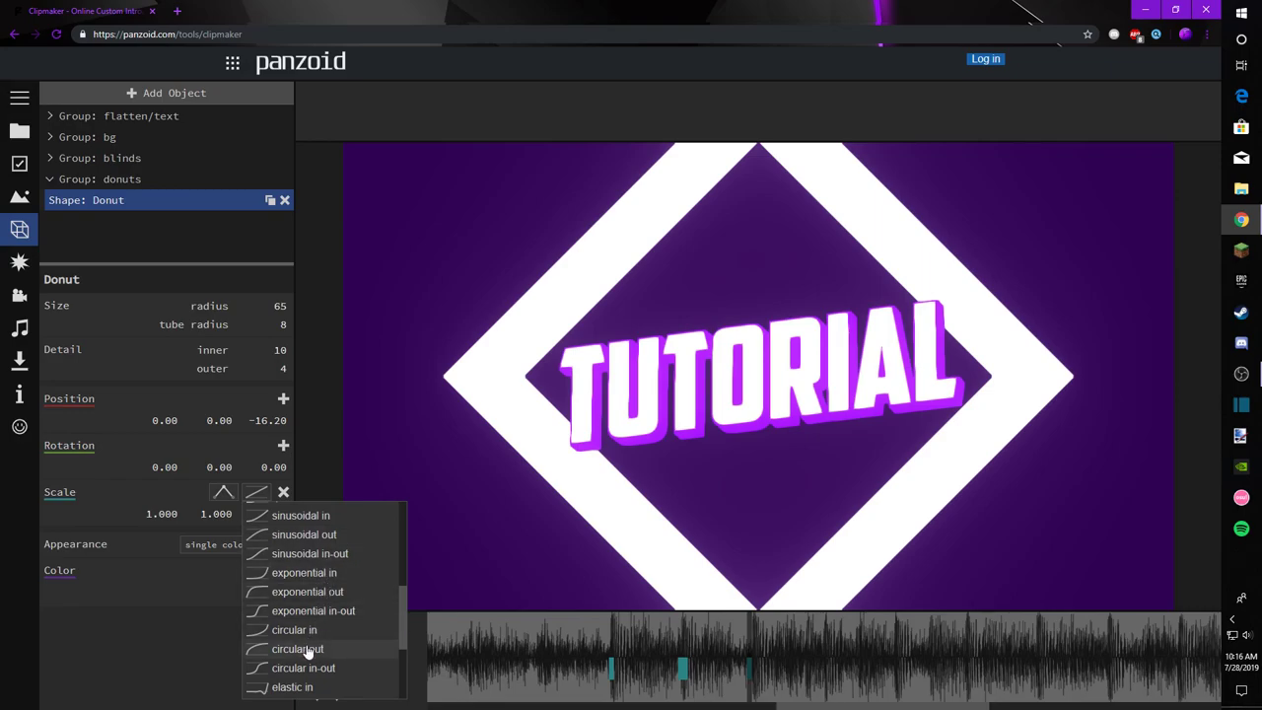
pyautogui.click(307, 649)
pyautogui.click(168, 513)
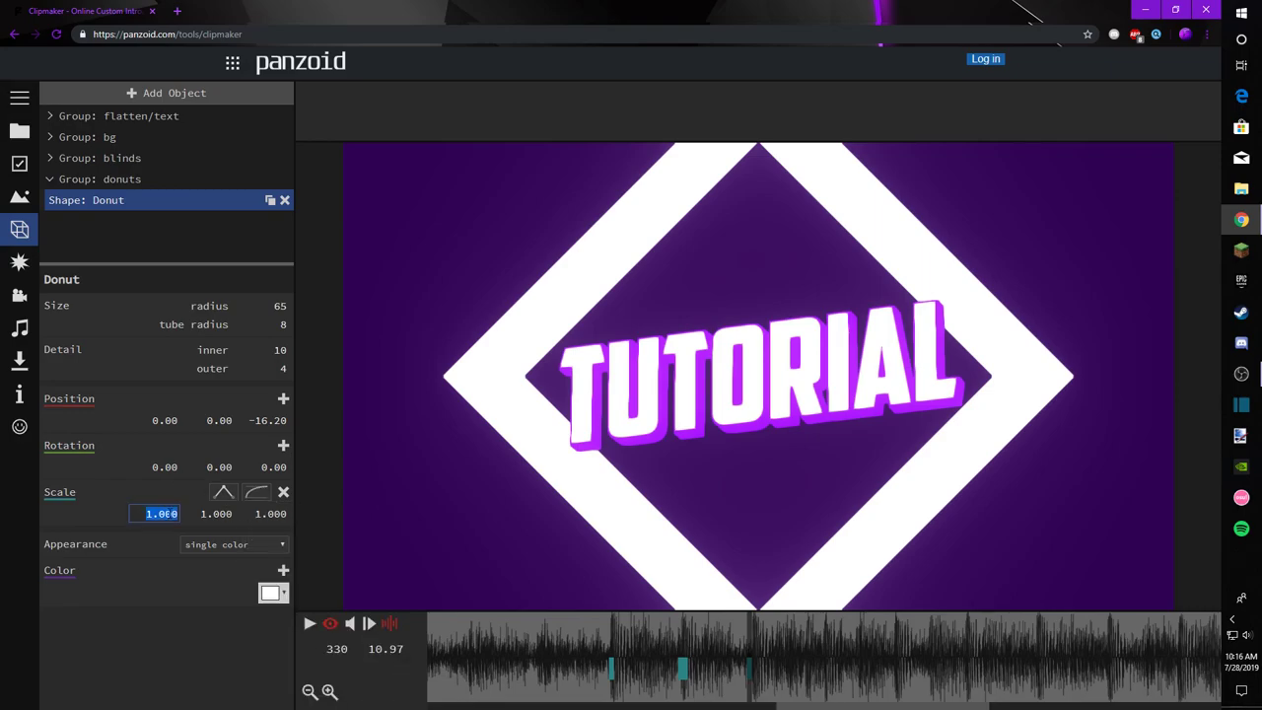
pyautogui.press('Return')
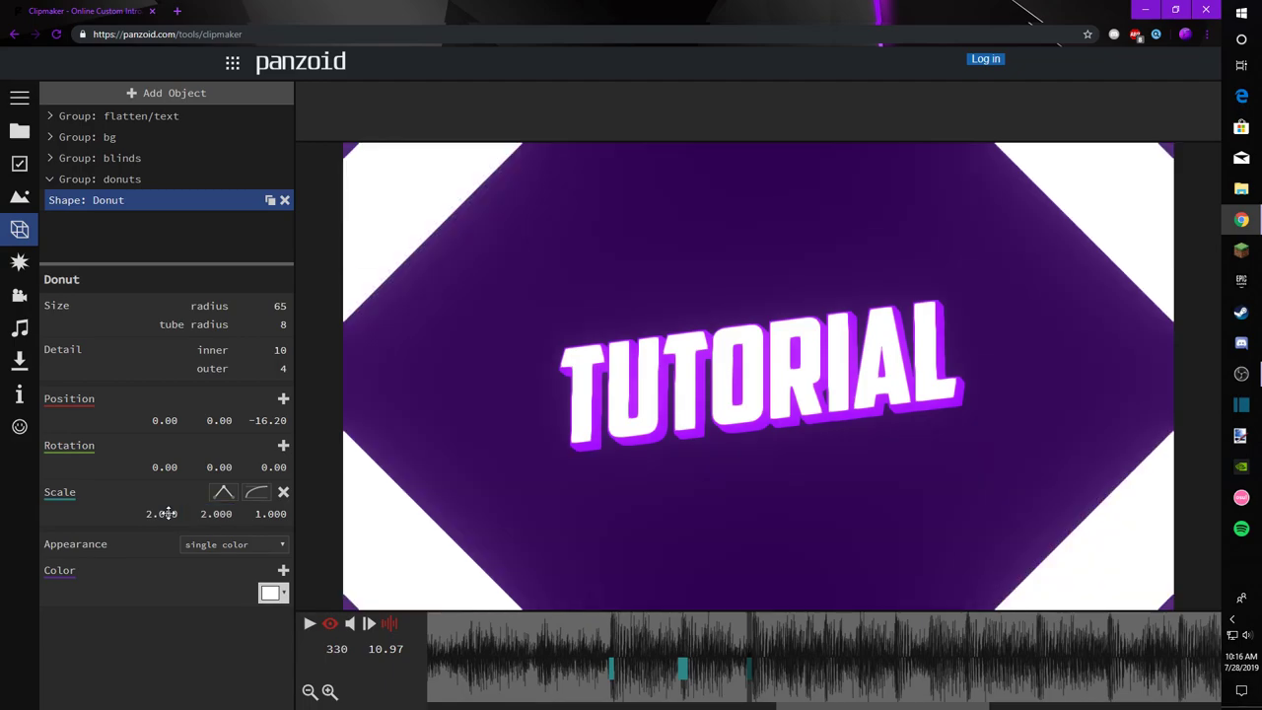
# Step: Increase the donut's X and Y scale at frame 330 to 3 and preview the expansion
pyautogui.click(169, 513)
pyautogui.write('3')
pyautogui.press('Return')
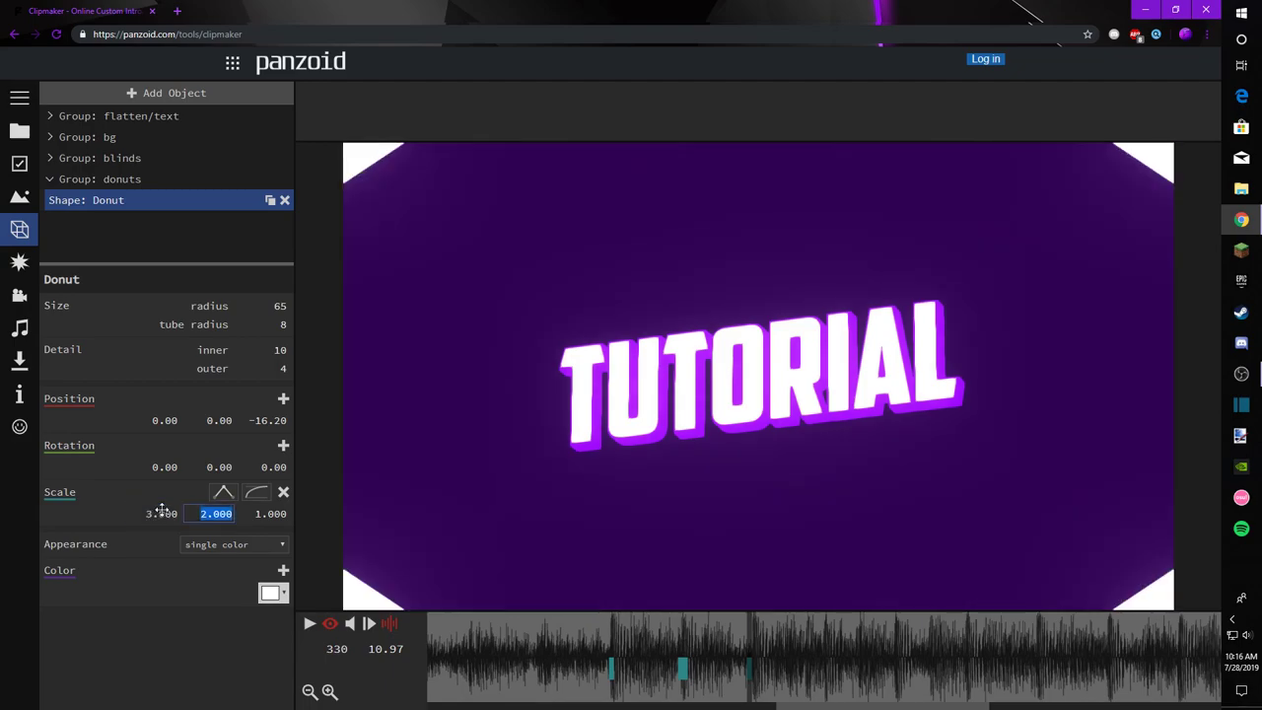
pyautogui.moveTo(605, 631); pyautogui.dragTo(648, 641)
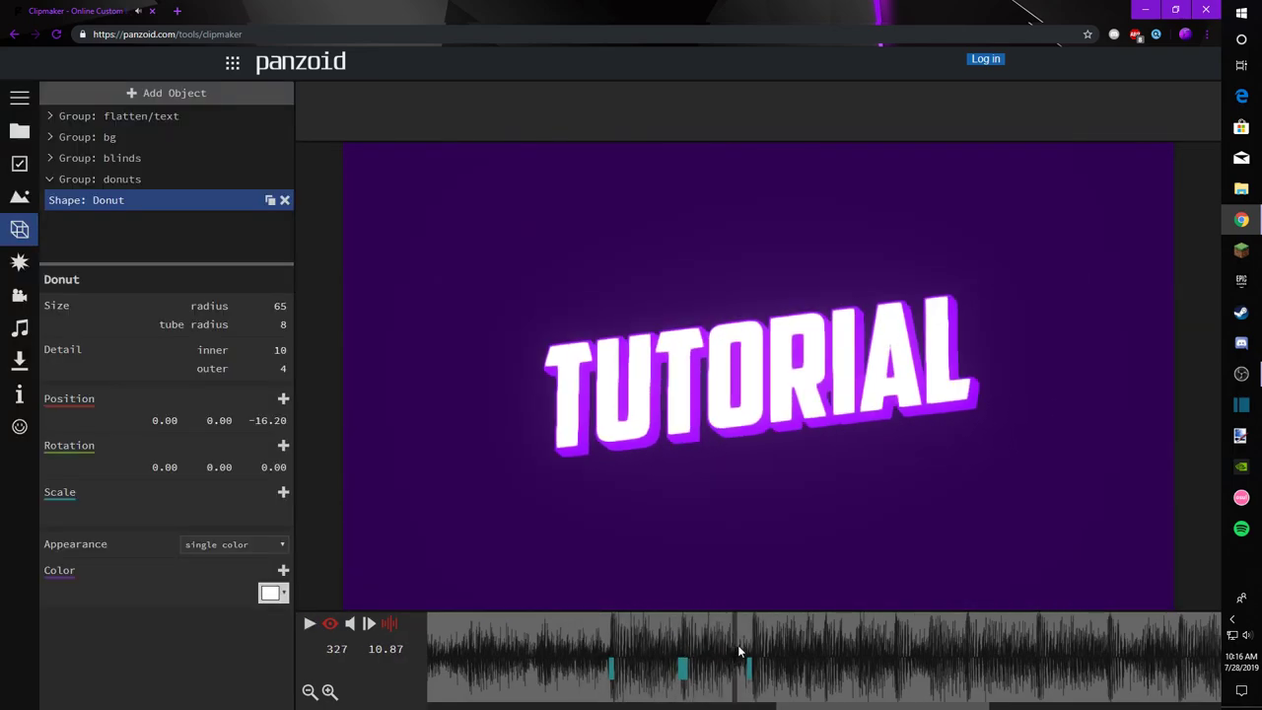
# Step: Try an X and Y scale of 2.5 on the donut's frame 330 keyframe
pyautogui.click(152, 508)
pyautogui.write('2.')
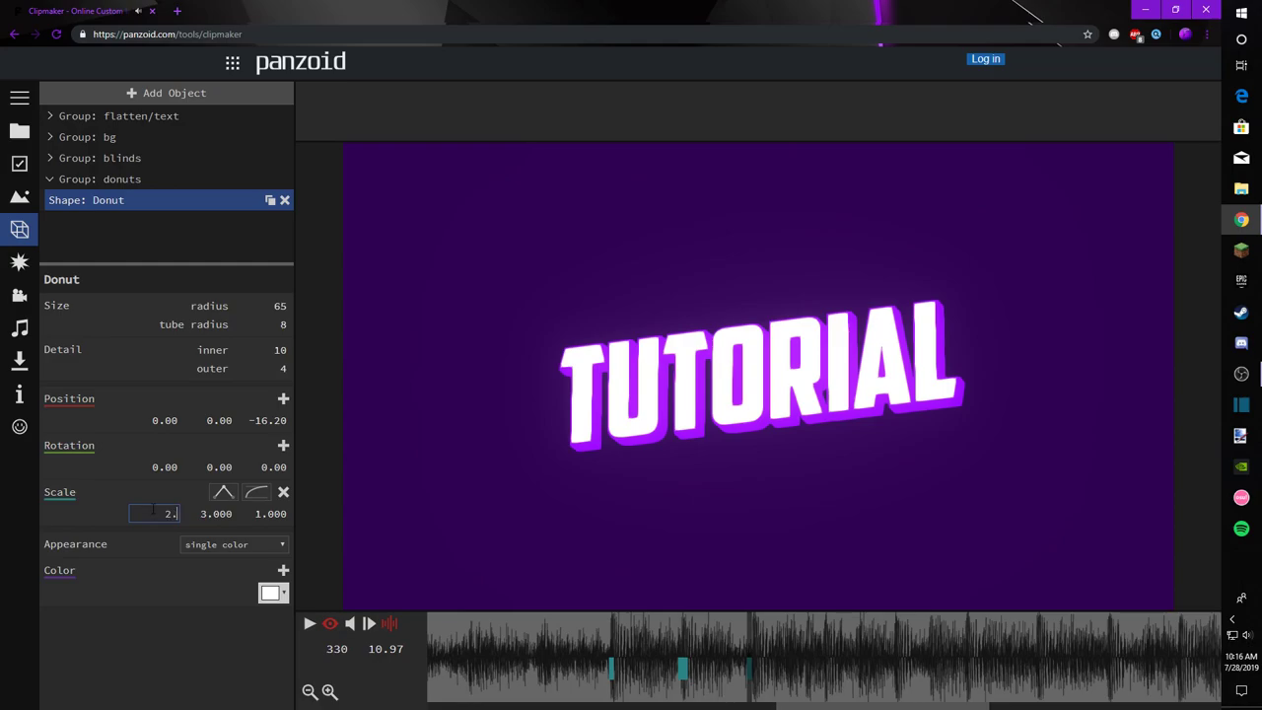
pyautogui.write('5')
pyautogui.press('Tab')
pyautogui.write('2.5')
pyautogui.press('Return')
# Step: Return the donut's X and Y scale at frame 330 to 3 and play back the expansion
pyautogui.click(152, 508)
pyautogui.write('3')
pyautogui.press('Tab')
pyautogui.write('3')
pyautogui.press('Return')
pyautogui.click(580, 630)
pyautogui.press('space')
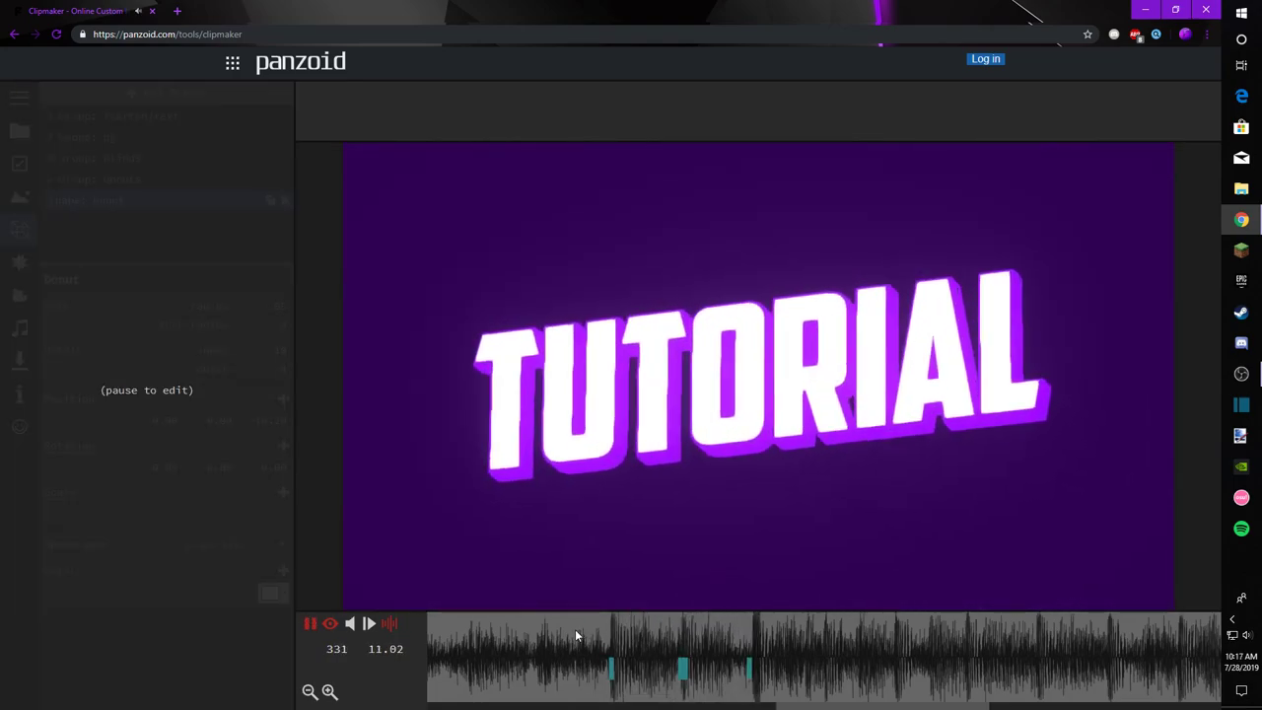
pyautogui.press('space')
pyautogui.click(585, 620)
# Step: Try a different easing curve on the donut's frame 330 scale keyframe and play back the result
pyautogui.moveTo(584, 615); pyautogui.dragTo(750, 638)
pyautogui.click(274, 498)
pyautogui.scroll(3, 319, 516)
pyautogui.click(325, 572)
pyautogui.press('space')
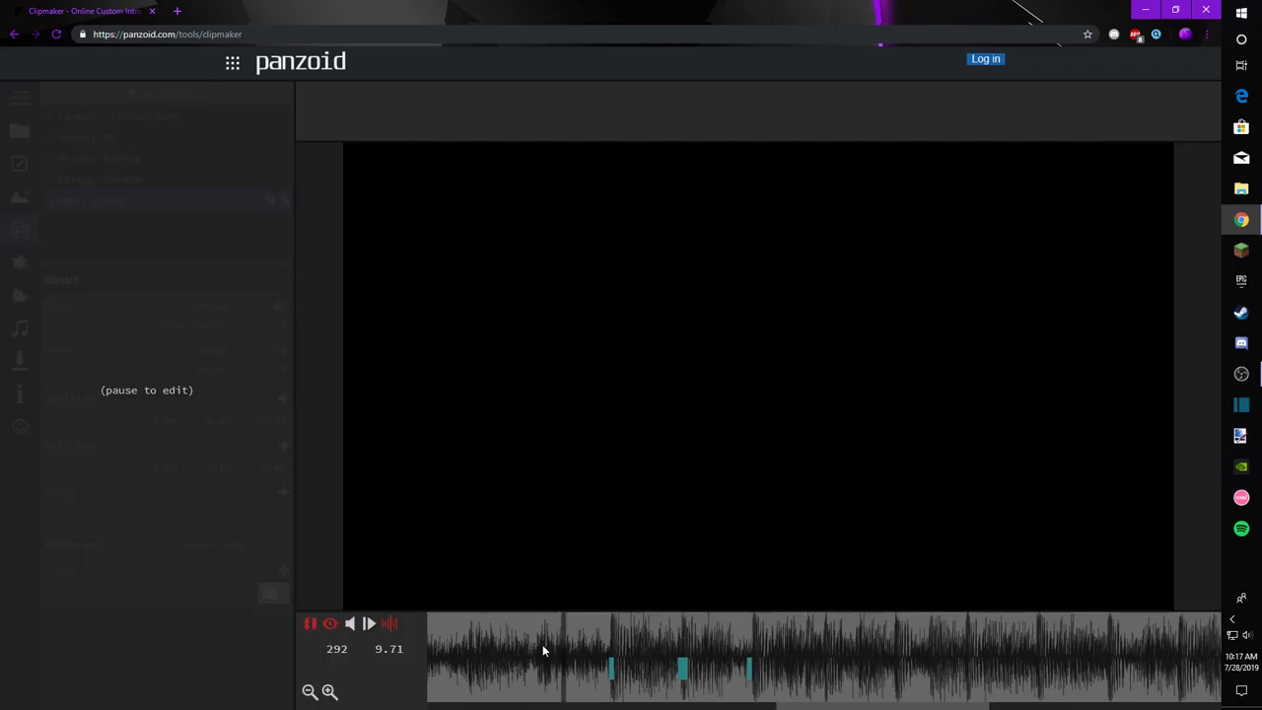
pyautogui.press('space')
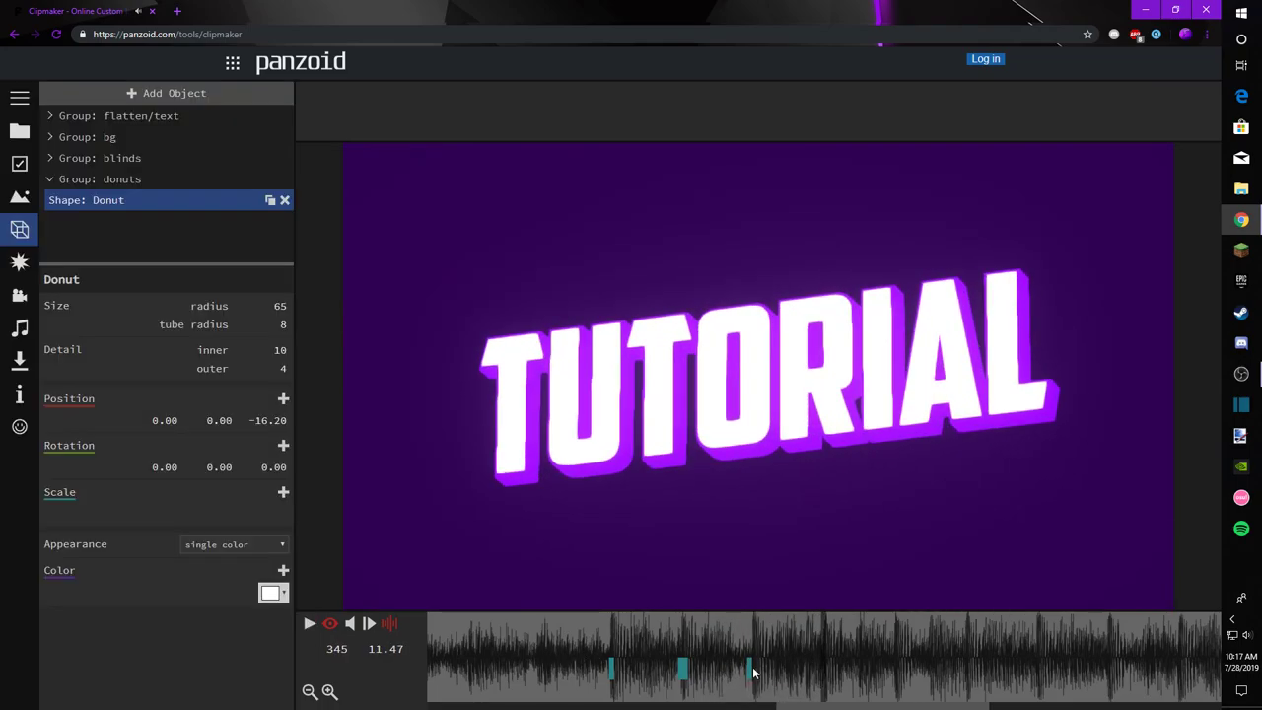
# Step: Set the easing of the donut's frame 330 scale keyframe to circular out
pyautogui.click(258, 492)
pyautogui.scroll(-5, 330, 643)
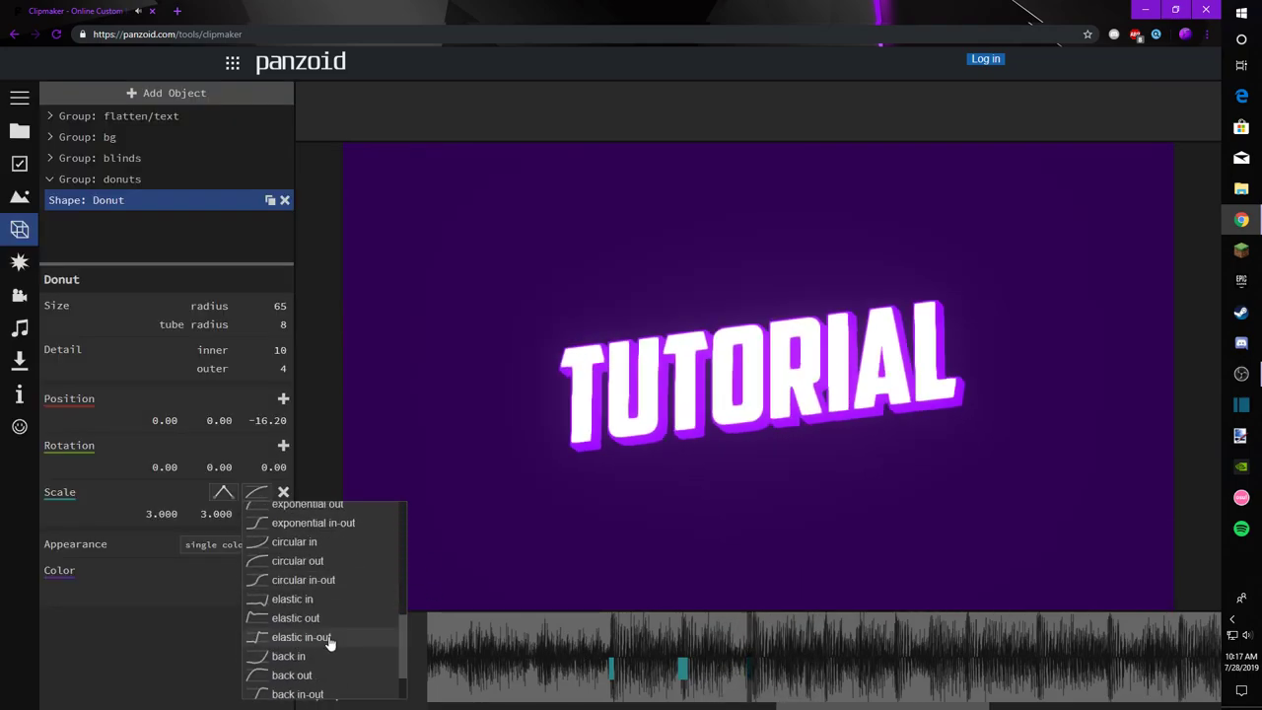
pyautogui.click(297, 560)
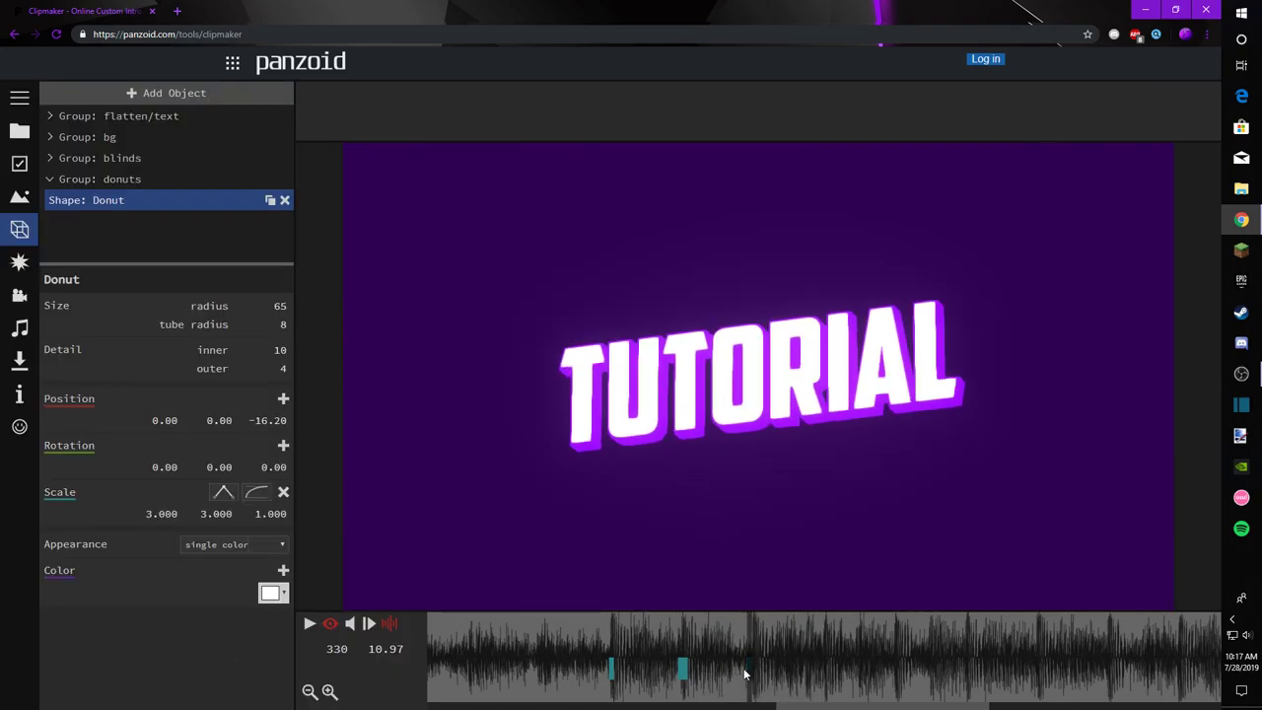
# Step: Delay the donut's final scale keyframe on the timeline past the second beat and check the slower expansion in playback
pyautogui.click(546, 646)
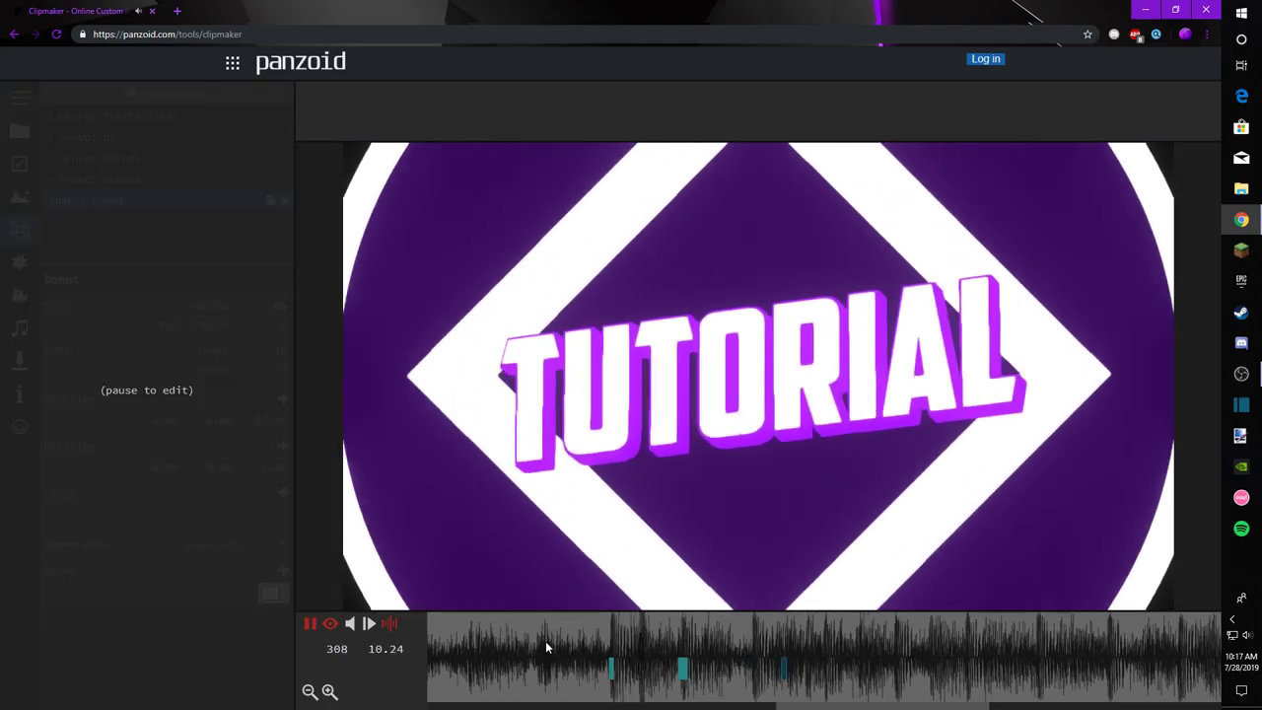
pyautogui.press('space')
pyautogui.moveTo(795, 665); pyautogui.dragTo(763, 650)
pyautogui.click(501, 653)
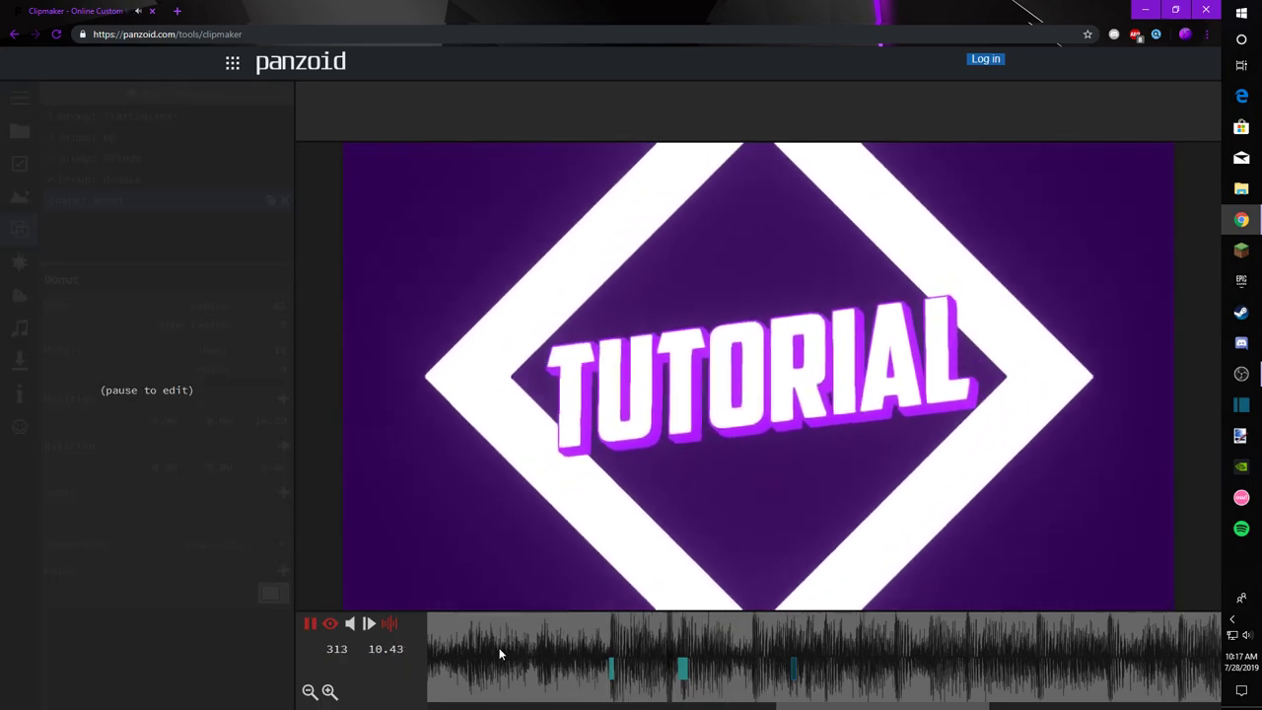
# Step: Try earlier positions for the donut's last scale keyframe on the timeline, playing back the animation to judge the expansion speed
pyautogui.press('space')
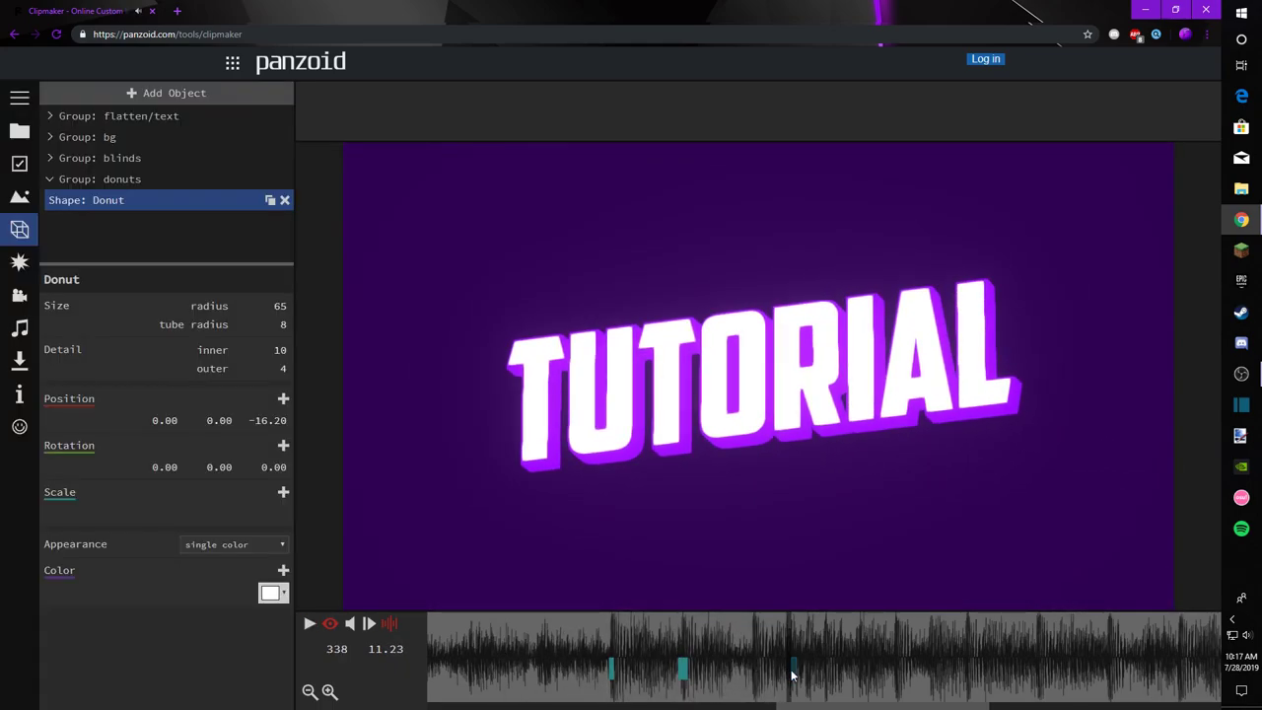
pyautogui.click(555, 642)
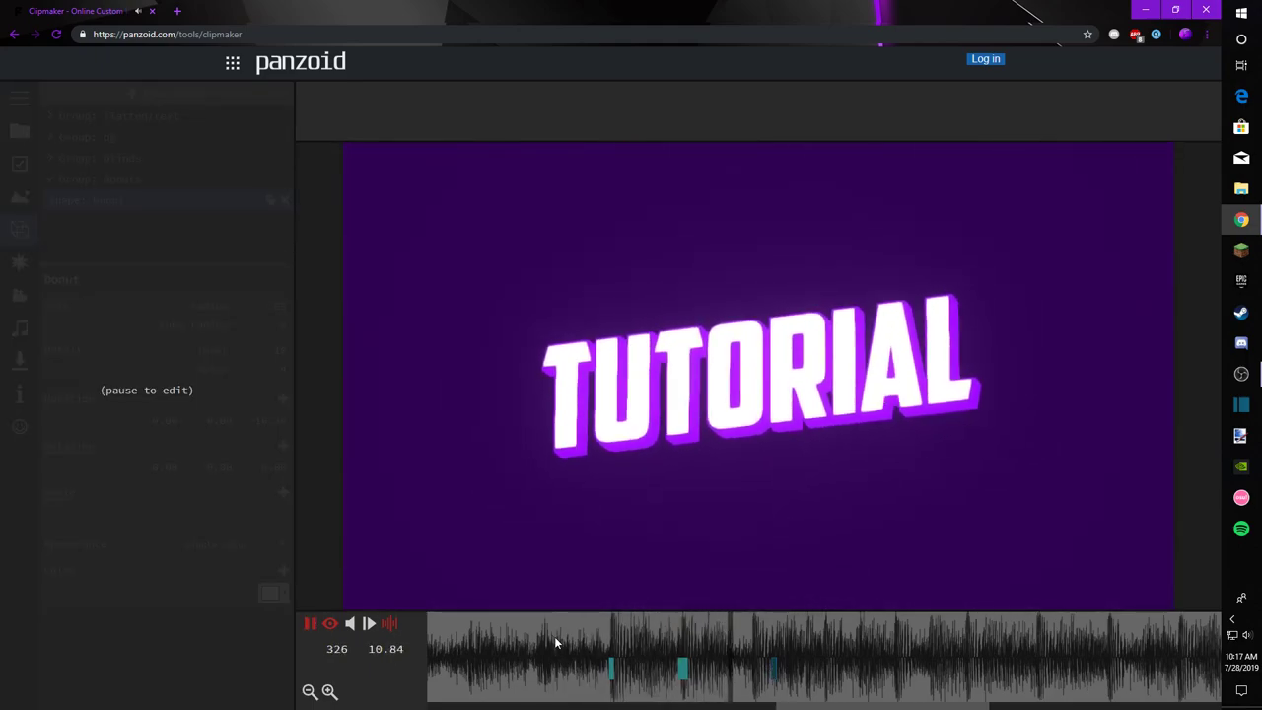
pyautogui.click(519, 635)
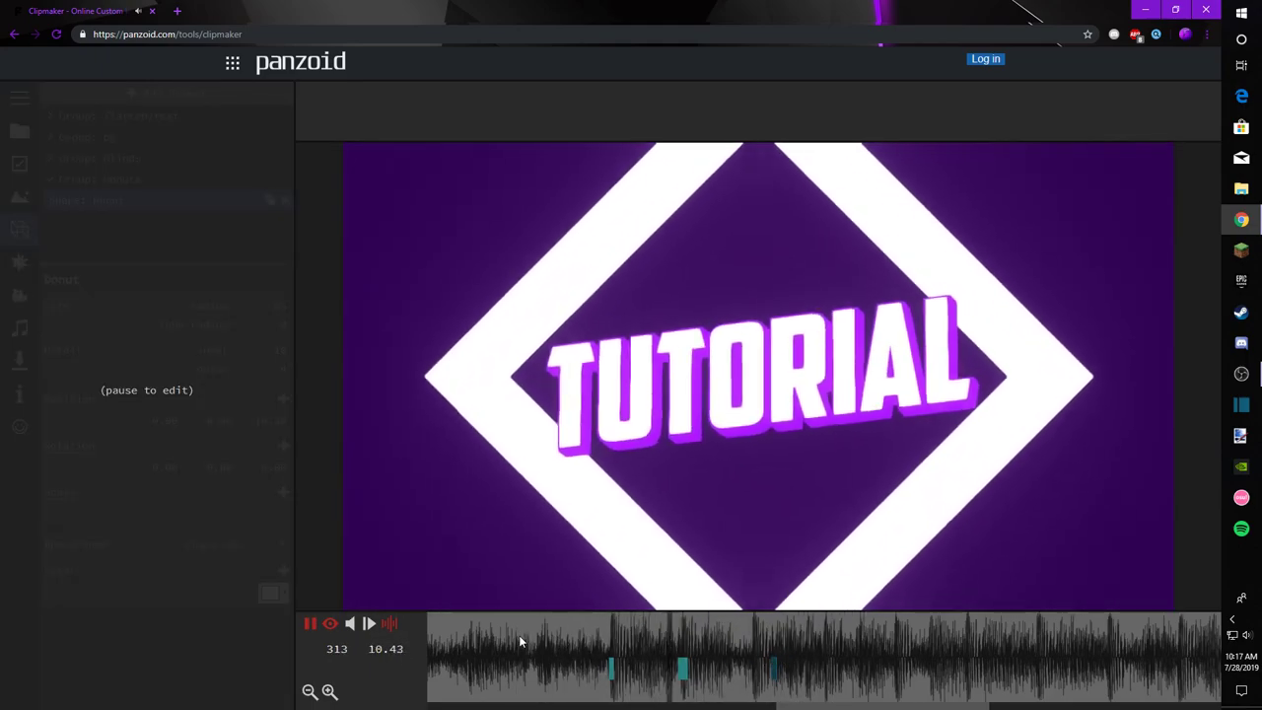
pyautogui.press('space')
pyautogui.moveTo(775, 666); pyautogui.dragTo(734, 664)
pyautogui.press('space')
pyautogui.click(548, 636)
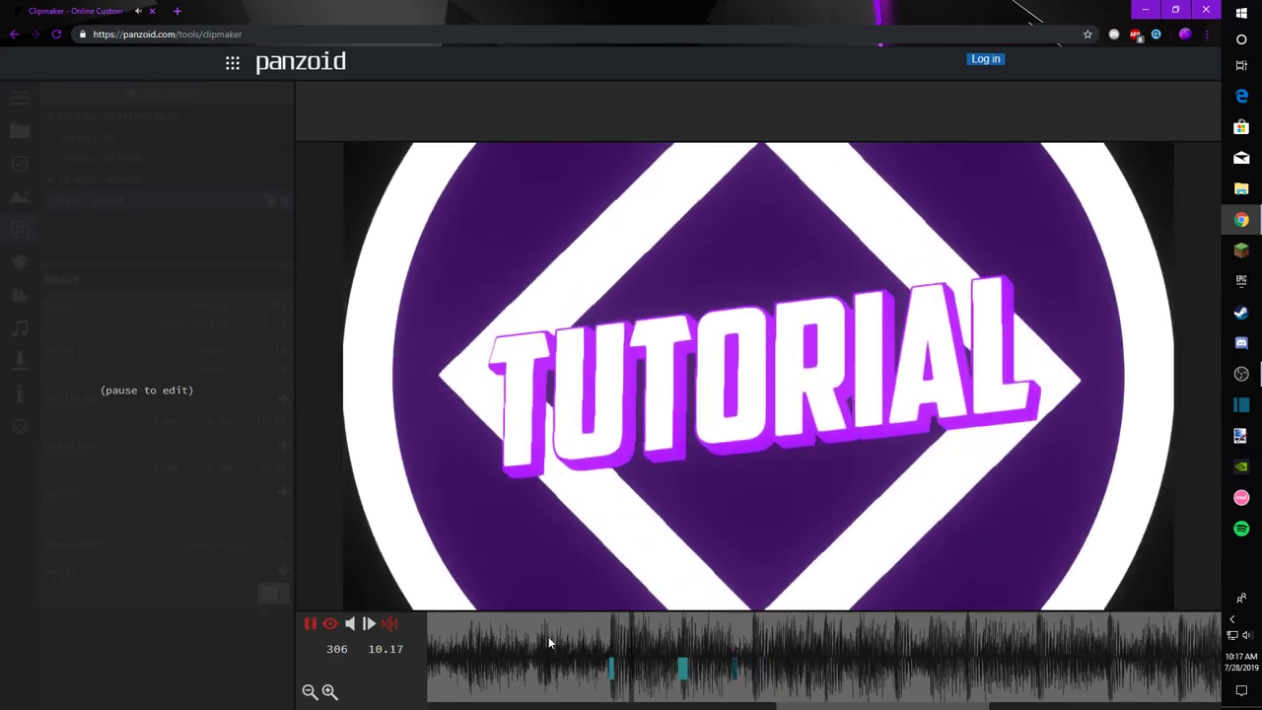
pyautogui.press('space')
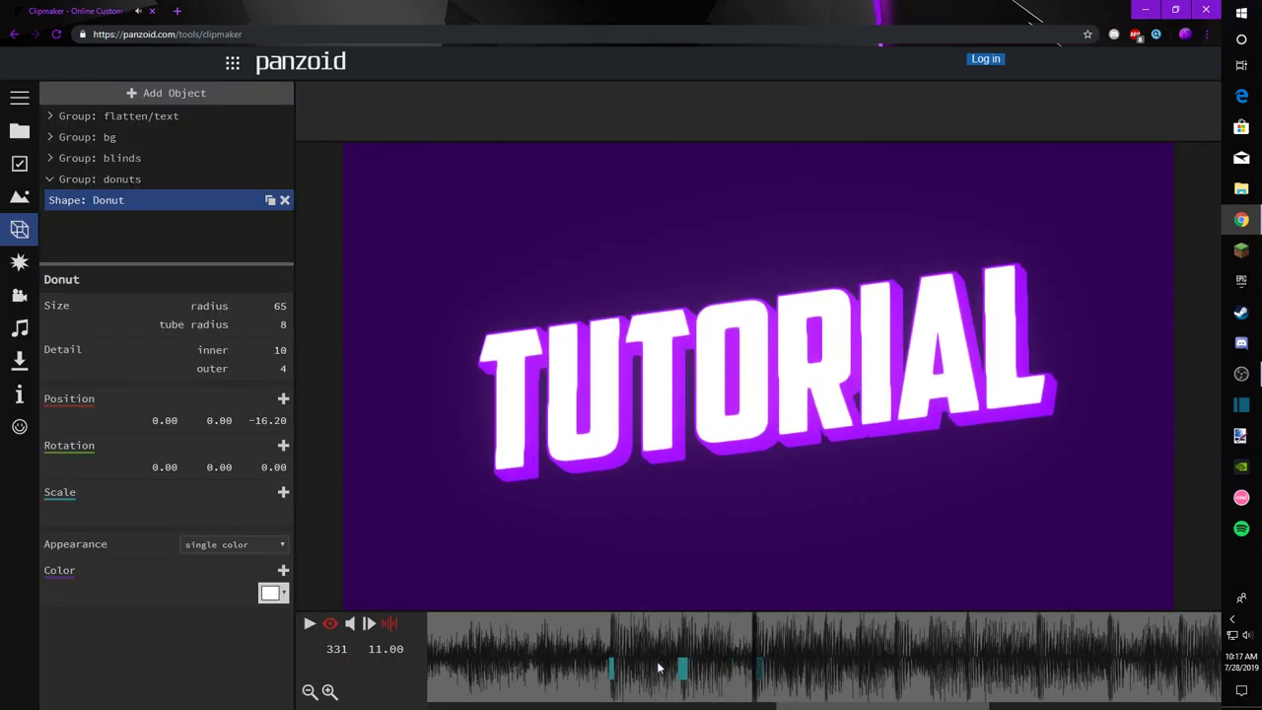
# Step: Move the donut's last scale keyframe to frame 336 (11.17 s) and play back the expansion to check it
pyautogui.press('space')
pyautogui.press('space')
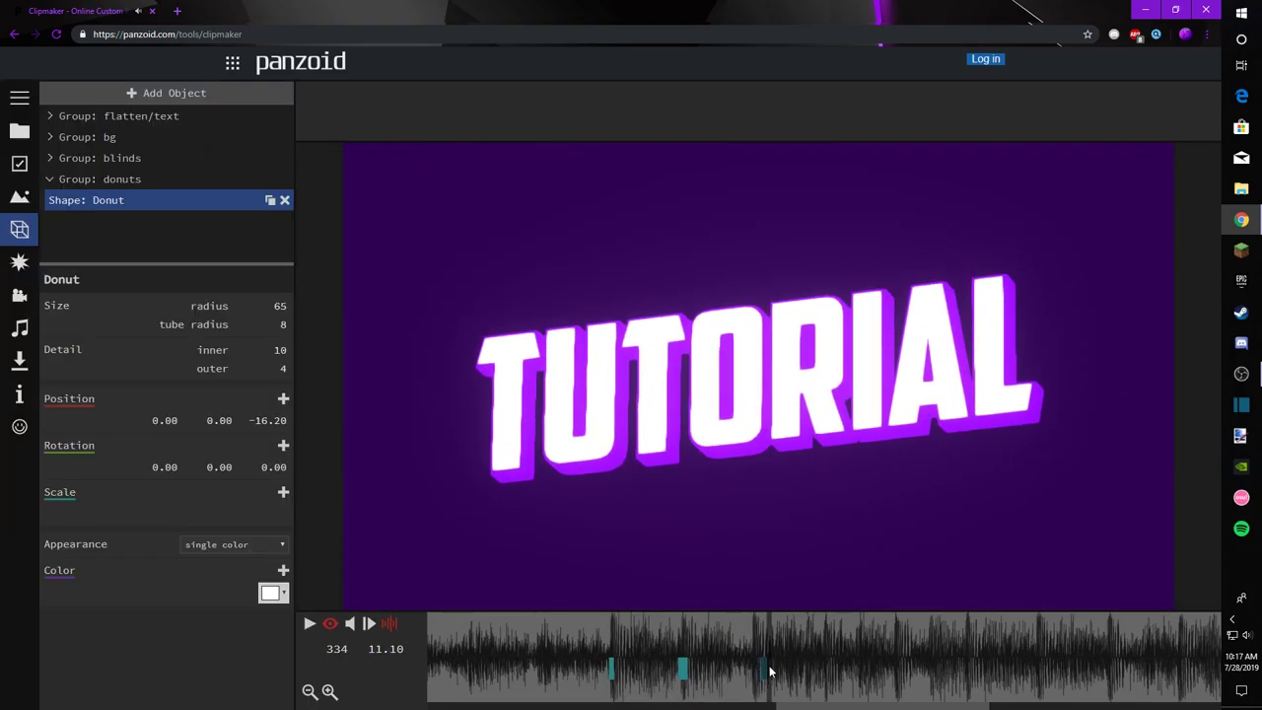
pyautogui.click(580, 646)
pyautogui.press('space')
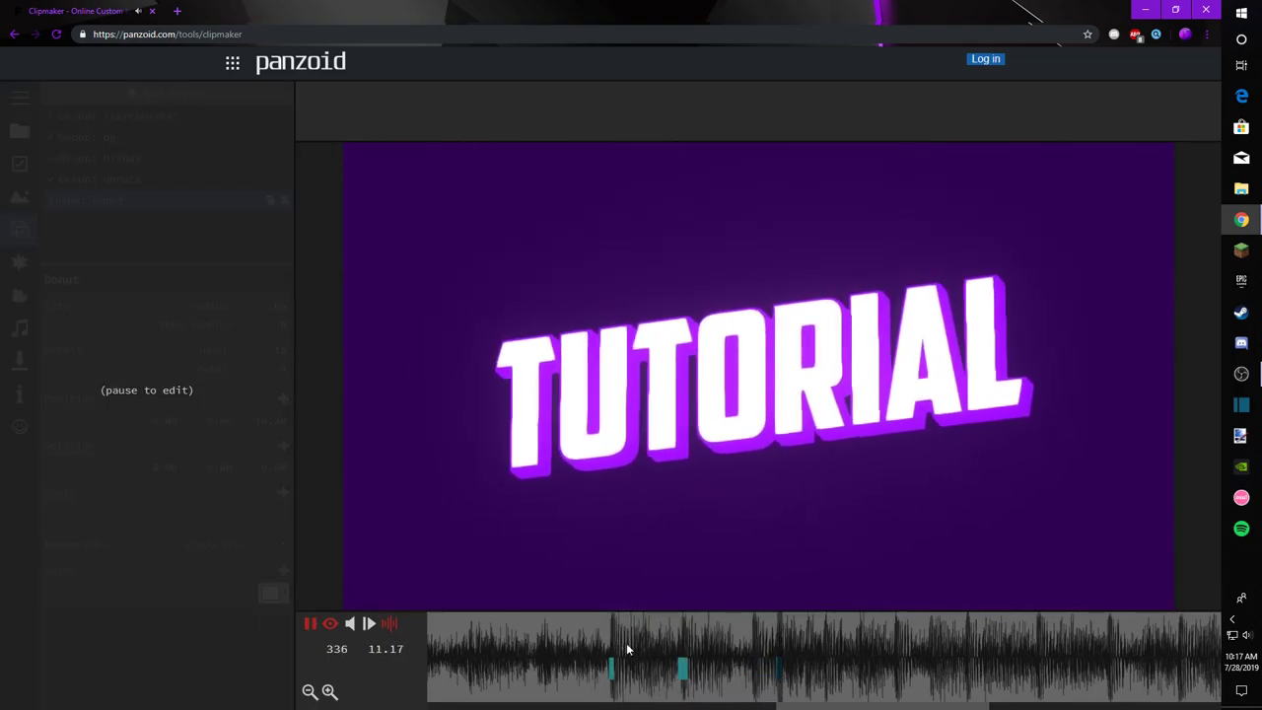
pyautogui.press('space')
pyautogui.click(520, 636)
pyautogui.press('space')
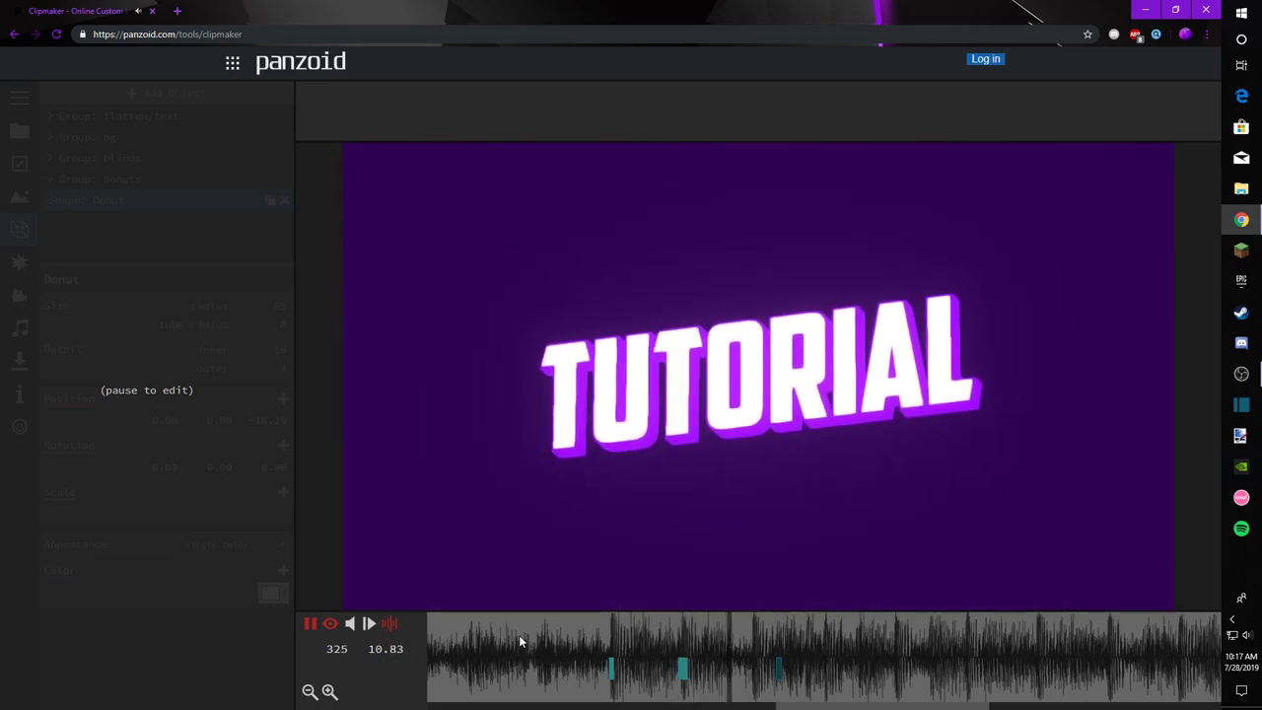
pyautogui.press('space')
pyautogui.moveTo(619, 639); pyautogui.dragTo(695, 645)
pyautogui.press('space')
pyautogui.press('space')
# Step: Duplicate the donut shape inside the donuts group and select the copy
pyautogui.click(268, 203)
pyautogui.click(268, 203)
pyautogui.click(175, 214)
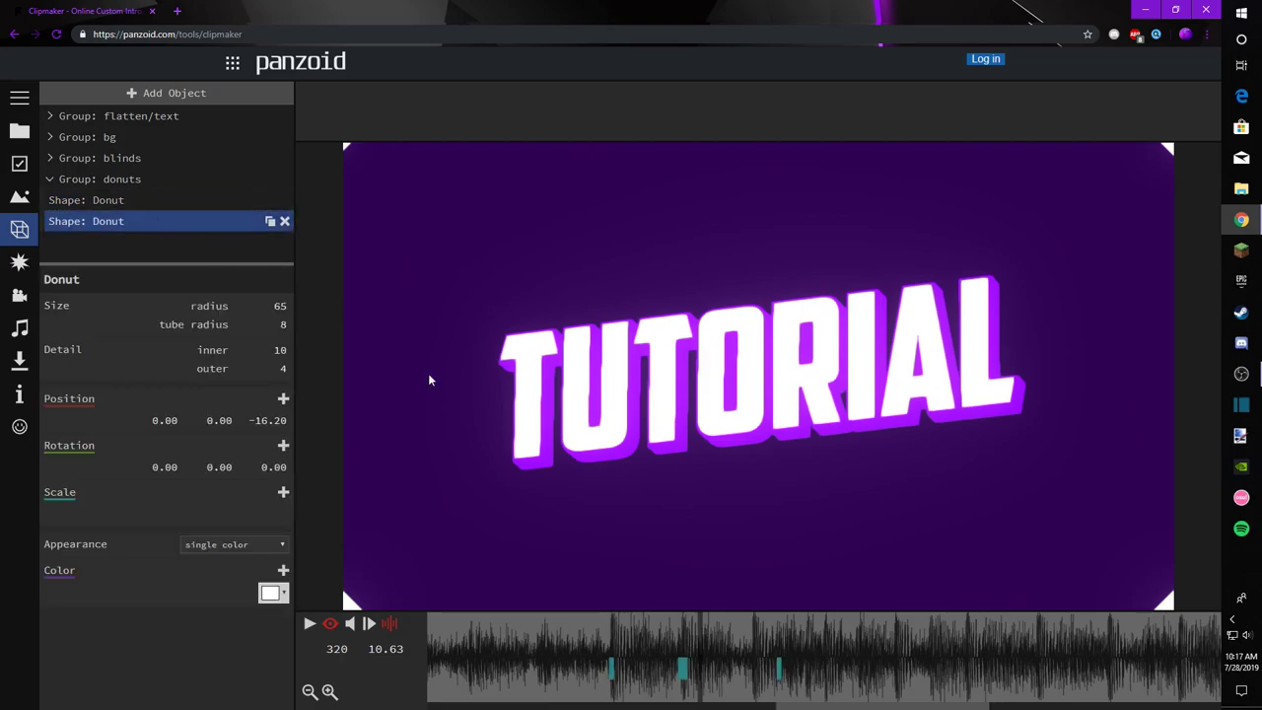
# Step: Try shifting all the copied donut's scale keyframes to start at frame 331 (11.00 s), and play back the result
pyautogui.click(612, 669)
pyautogui.click(680, 668)
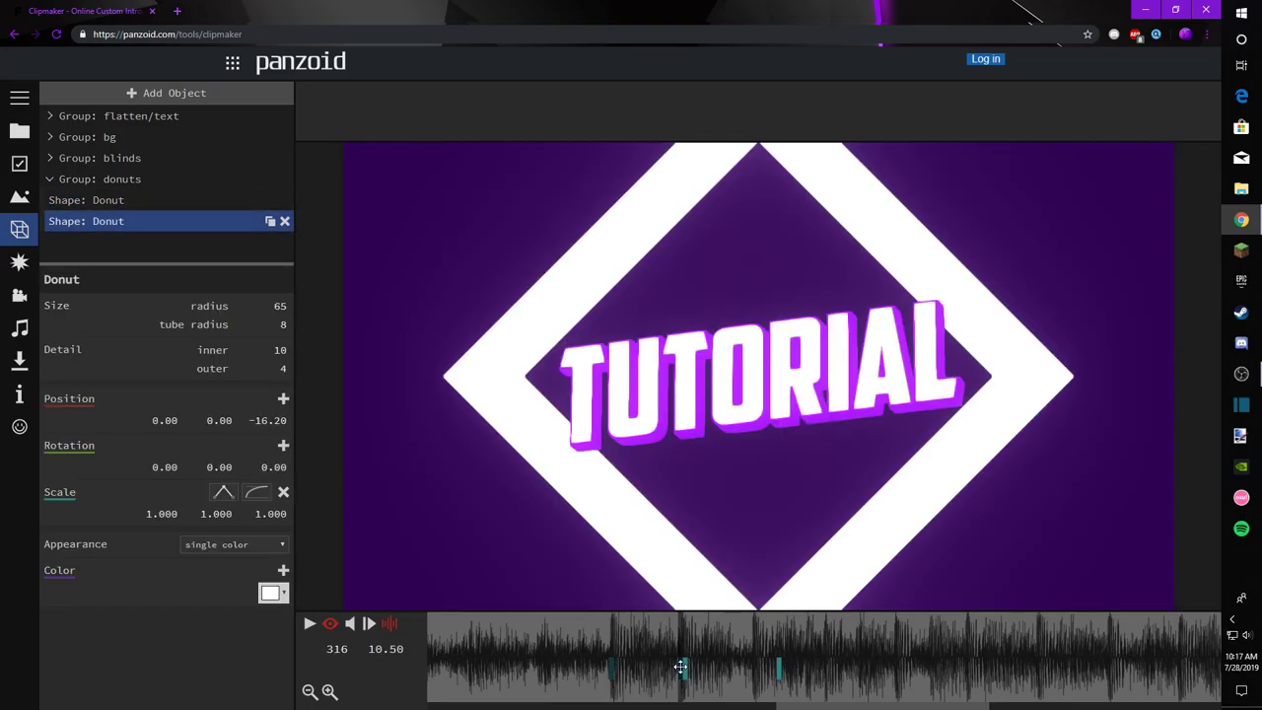
pyautogui.click(686, 668)
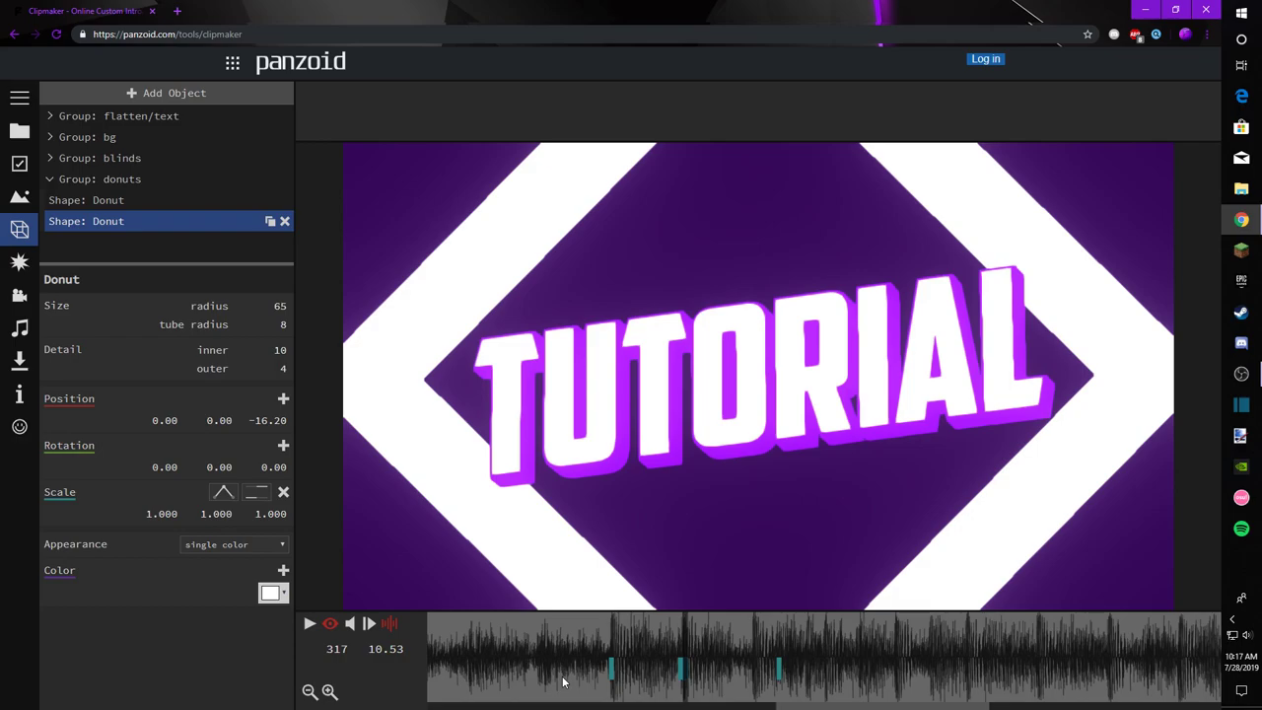
pyautogui.click(610, 669)
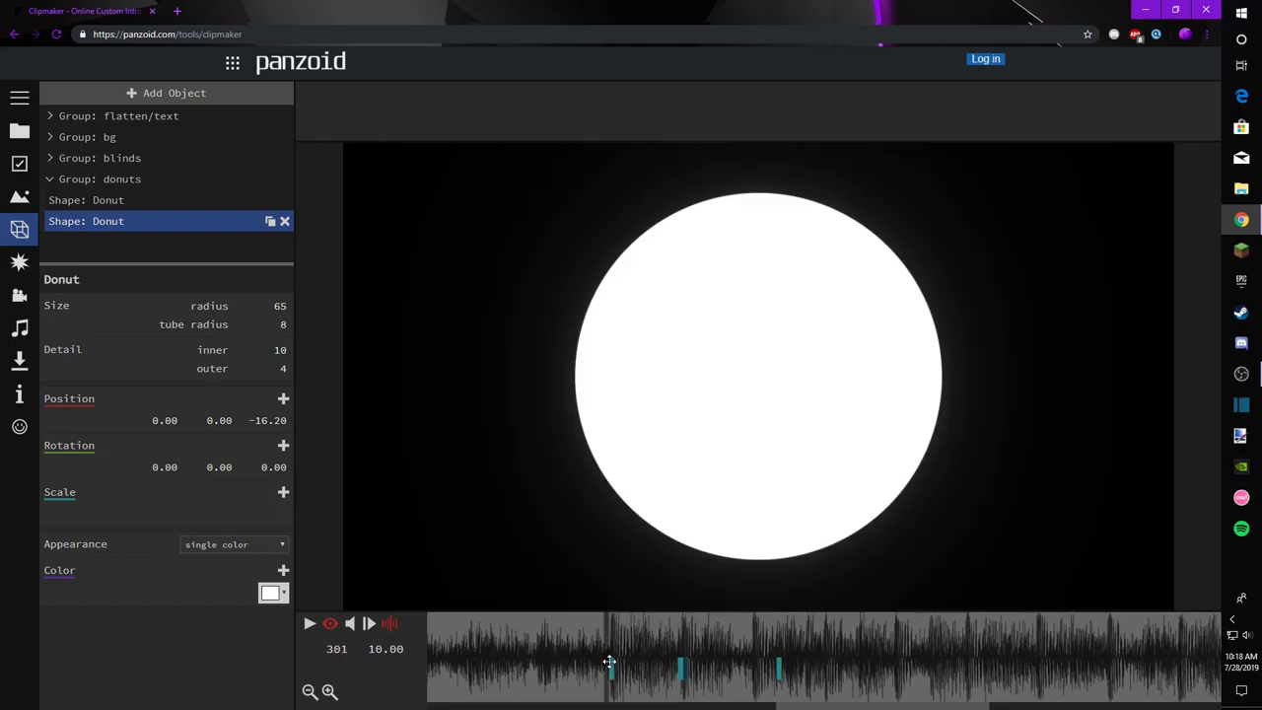
pyautogui.click(681, 666)
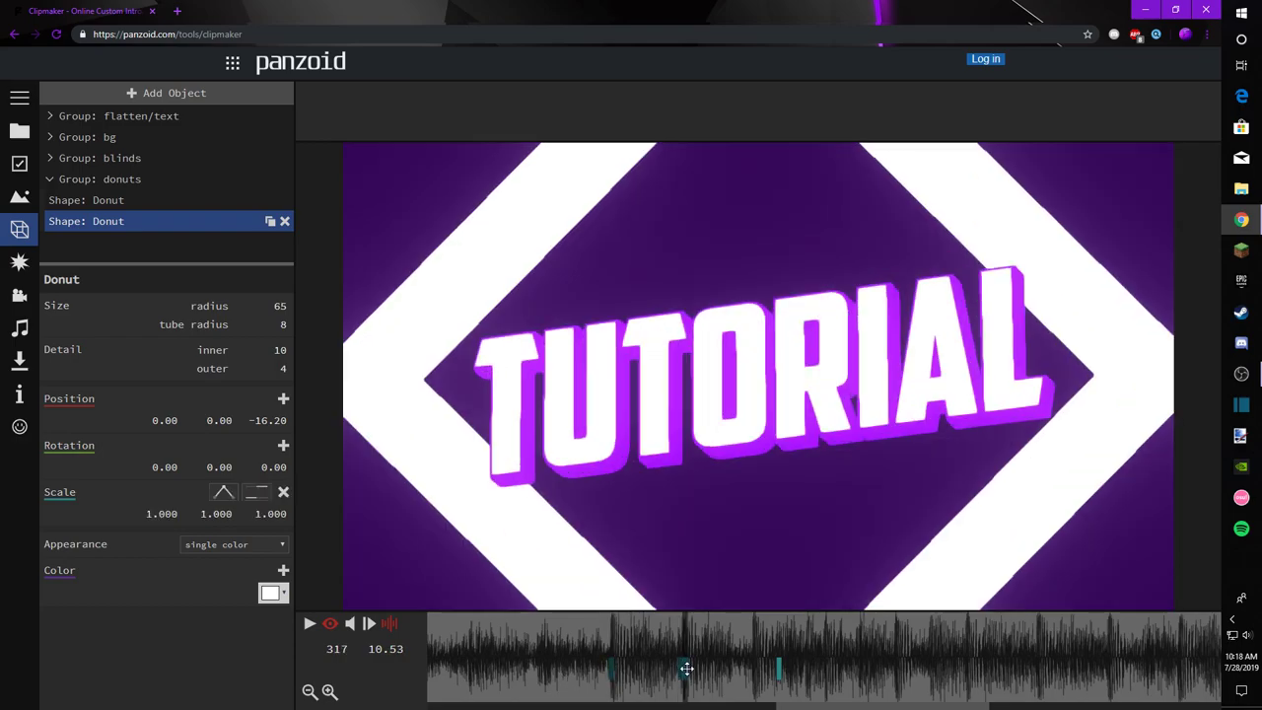
pyautogui.click(779, 670)
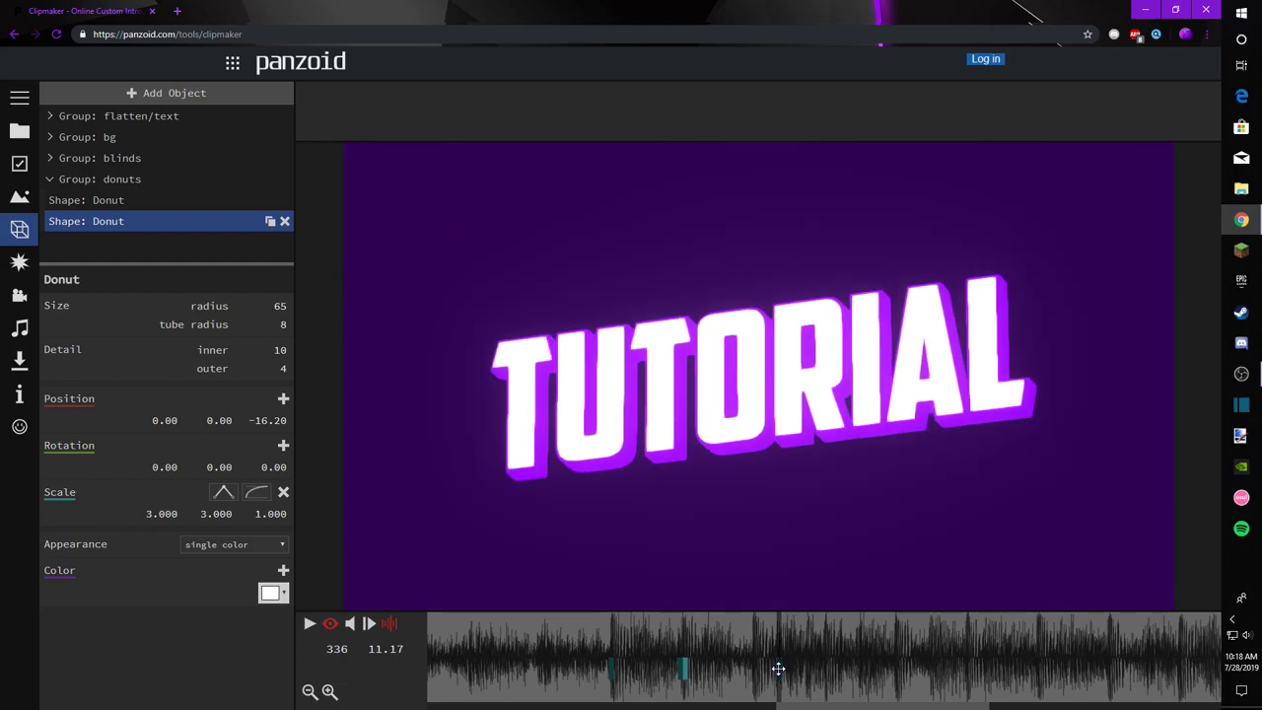
pyautogui.click(682, 666)
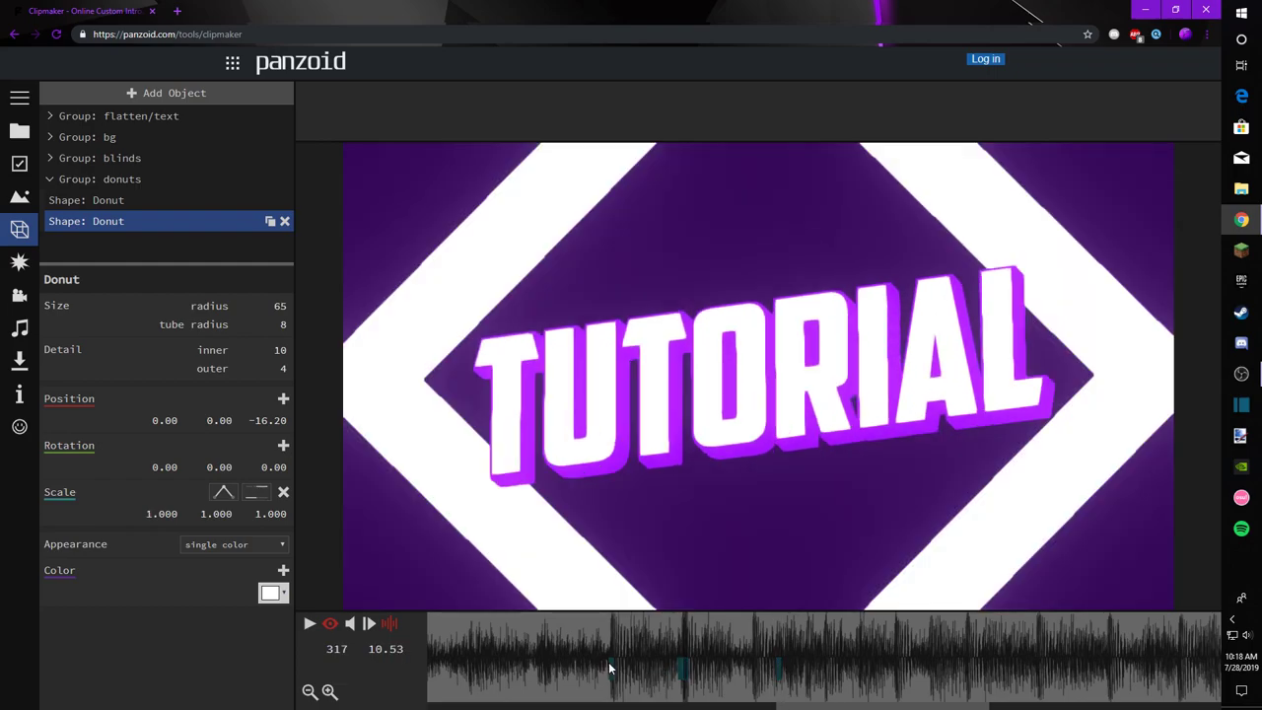
pyautogui.moveTo(610, 665); pyautogui.dragTo(757, 672)
pyautogui.click(751, 643)
pyautogui.click(755, 643)
pyautogui.click(750, 643)
pyautogui.click(754, 644)
pyautogui.moveTo(756, 645); pyautogui.dragTo(826, 656)
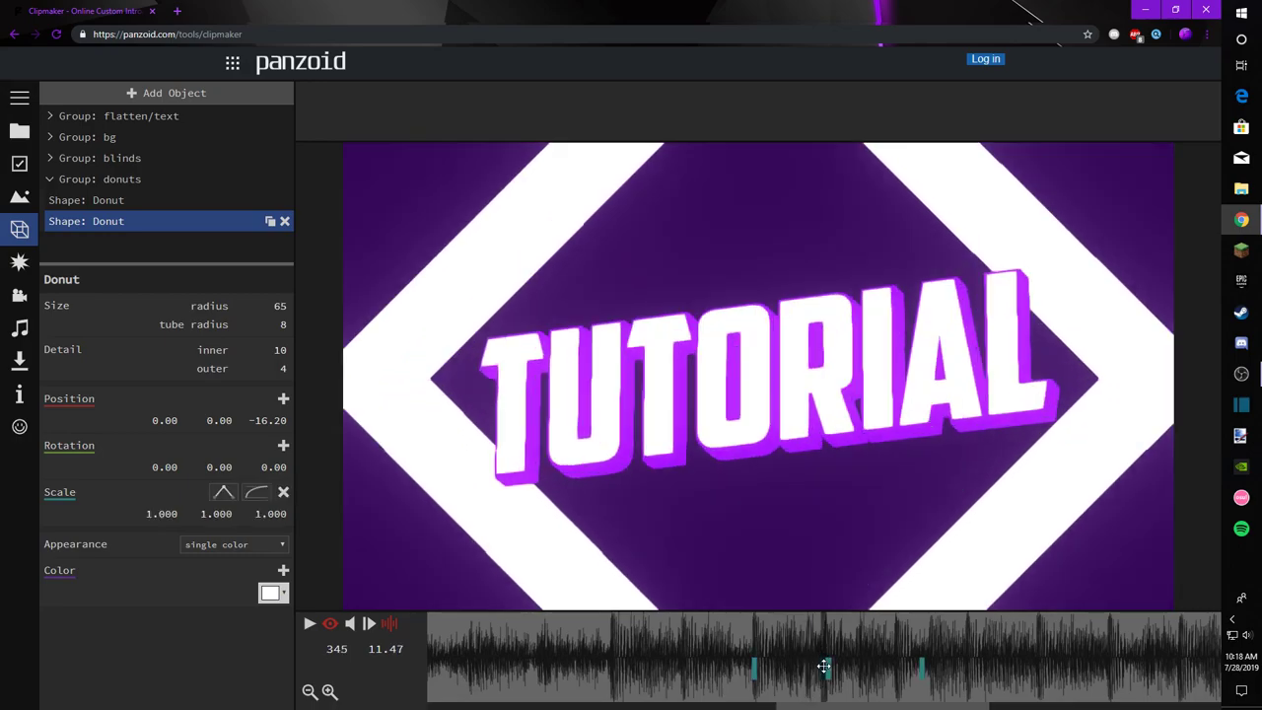
pyautogui.moveTo(823, 667); pyautogui.dragTo(563, 646)
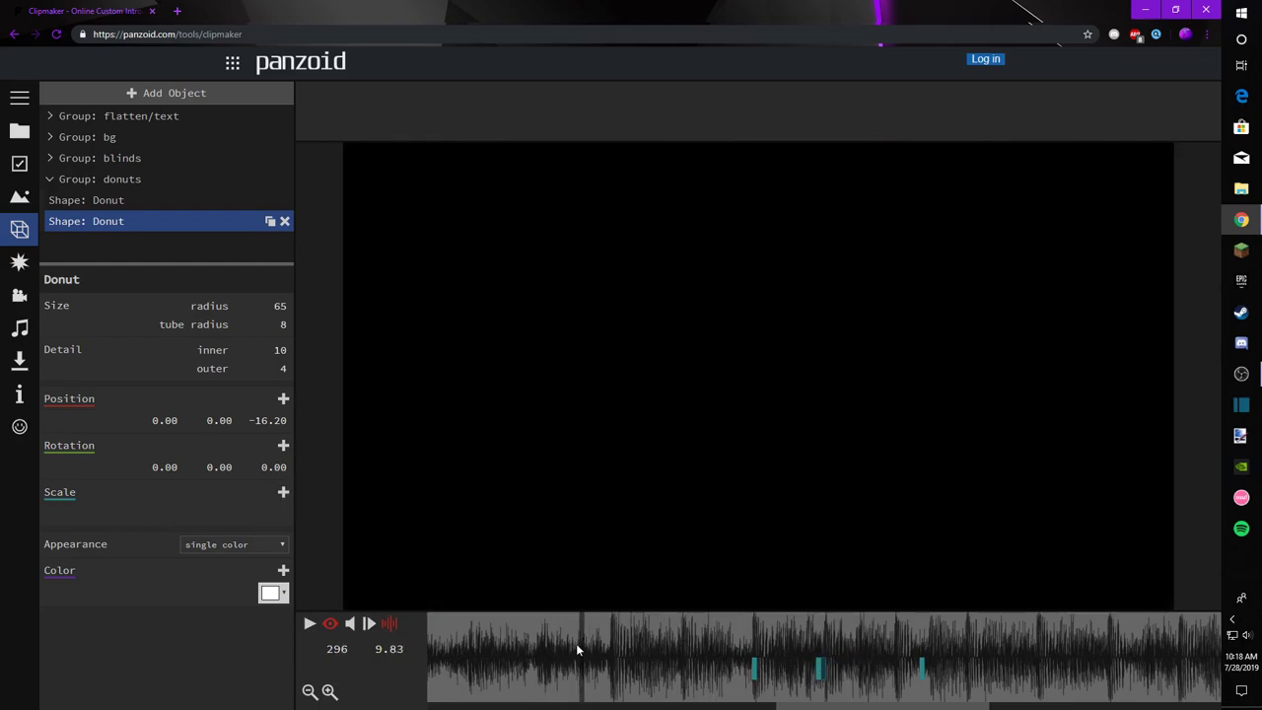
pyautogui.press('space')
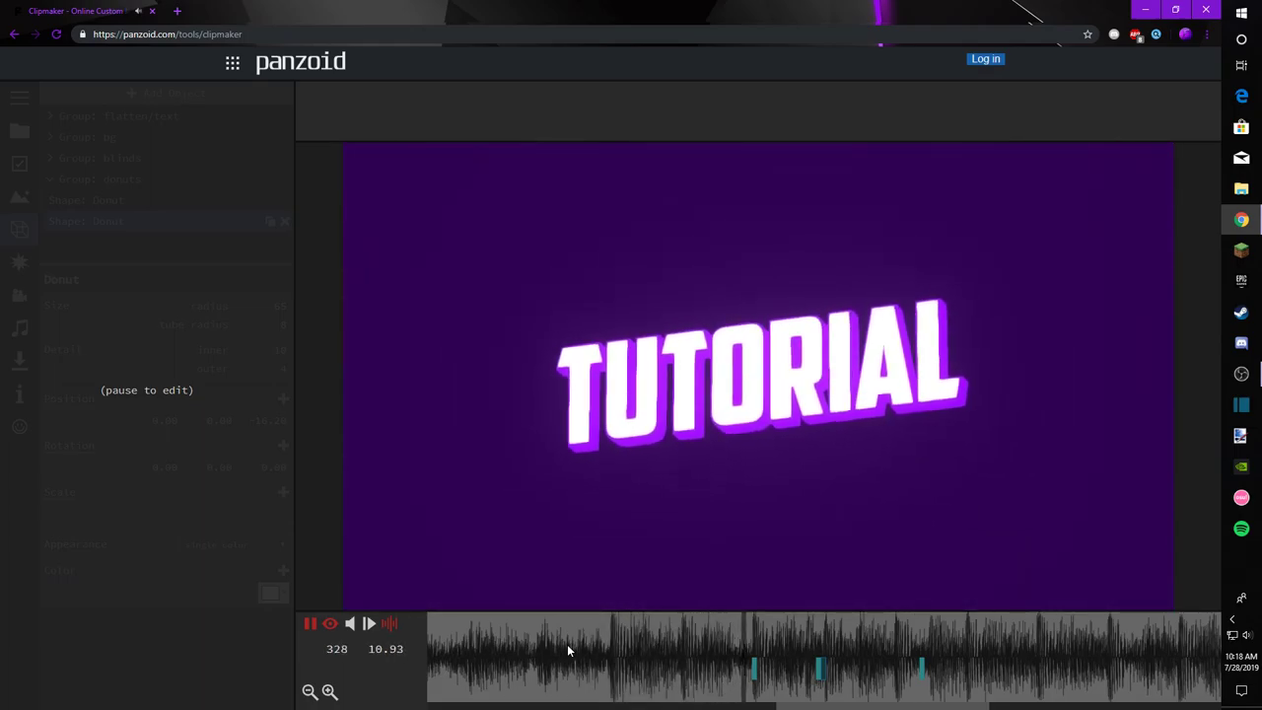
pyautogui.press('space')
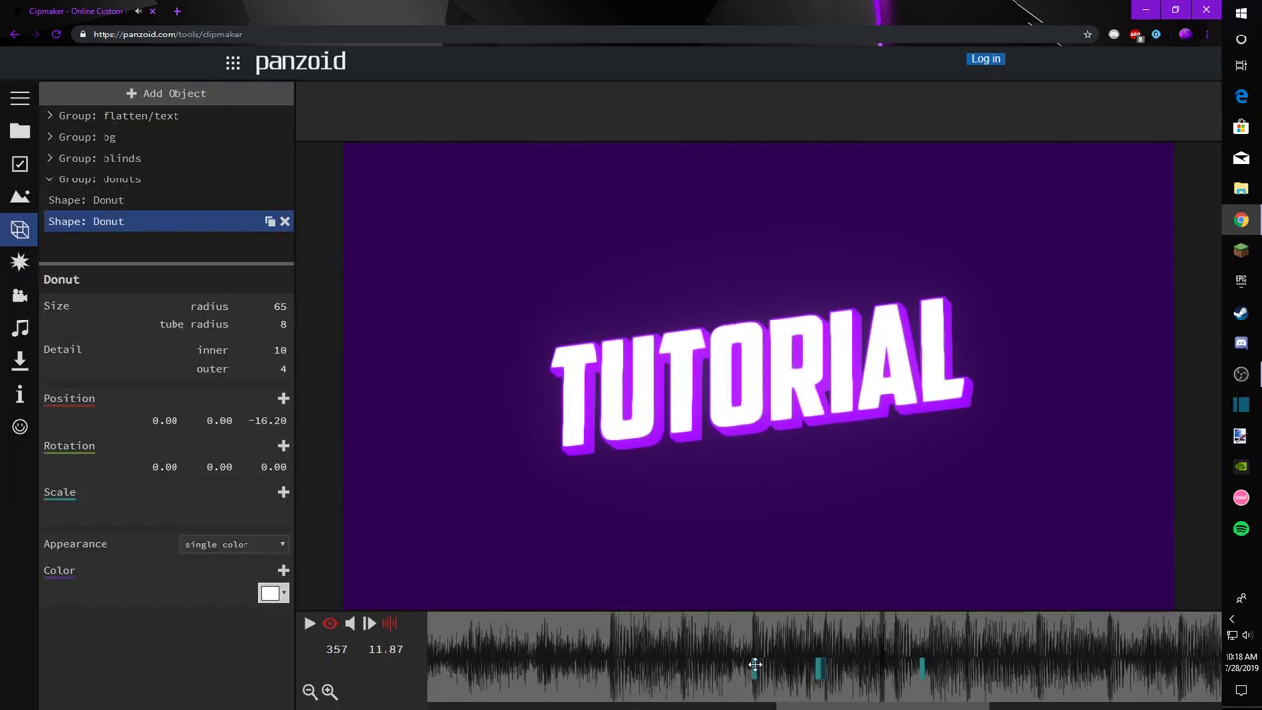
# Step: Shift all the copied donut's scale keyframes so the expansion starts near 10.5 s, and check the playback
pyautogui.click(815, 669)
pyautogui.click(911, 669)
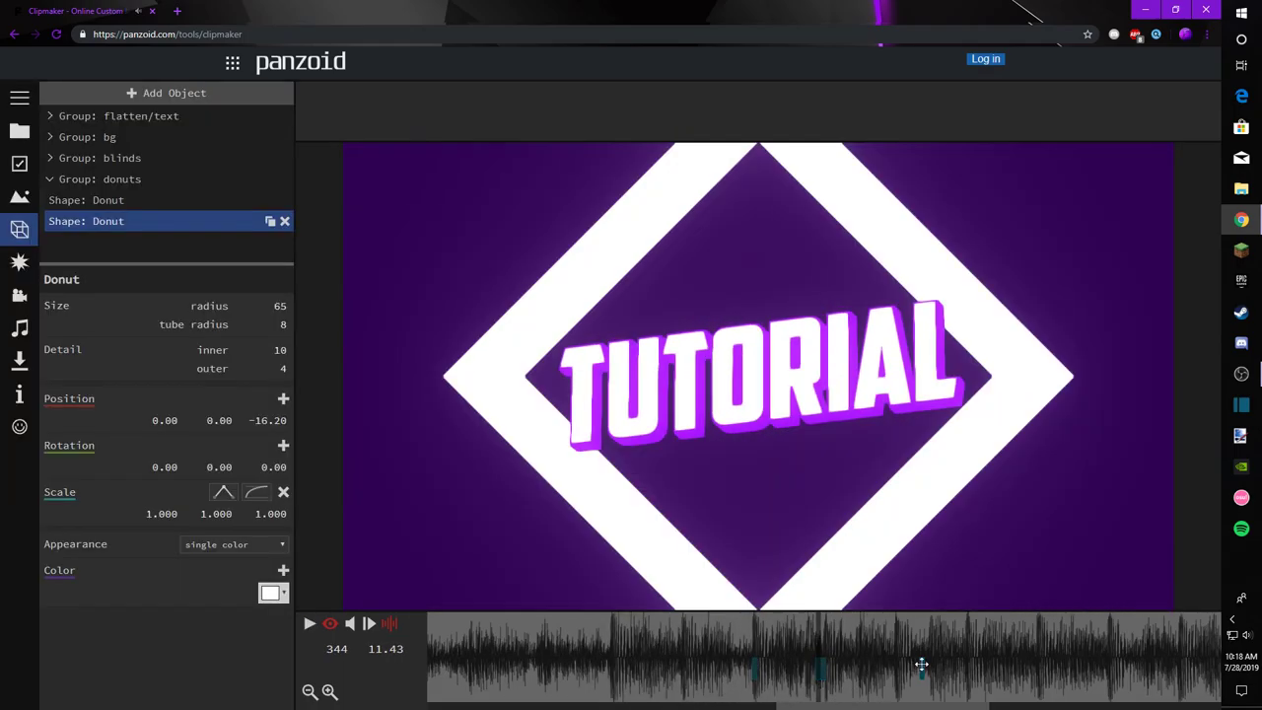
pyautogui.click(921, 666)
pyautogui.moveTo(754, 668); pyautogui.dragTo(679, 668)
pyautogui.moveTo(673, 638); pyautogui.dragTo(727, 644)
pyautogui.press('space')
pyautogui.press('space')
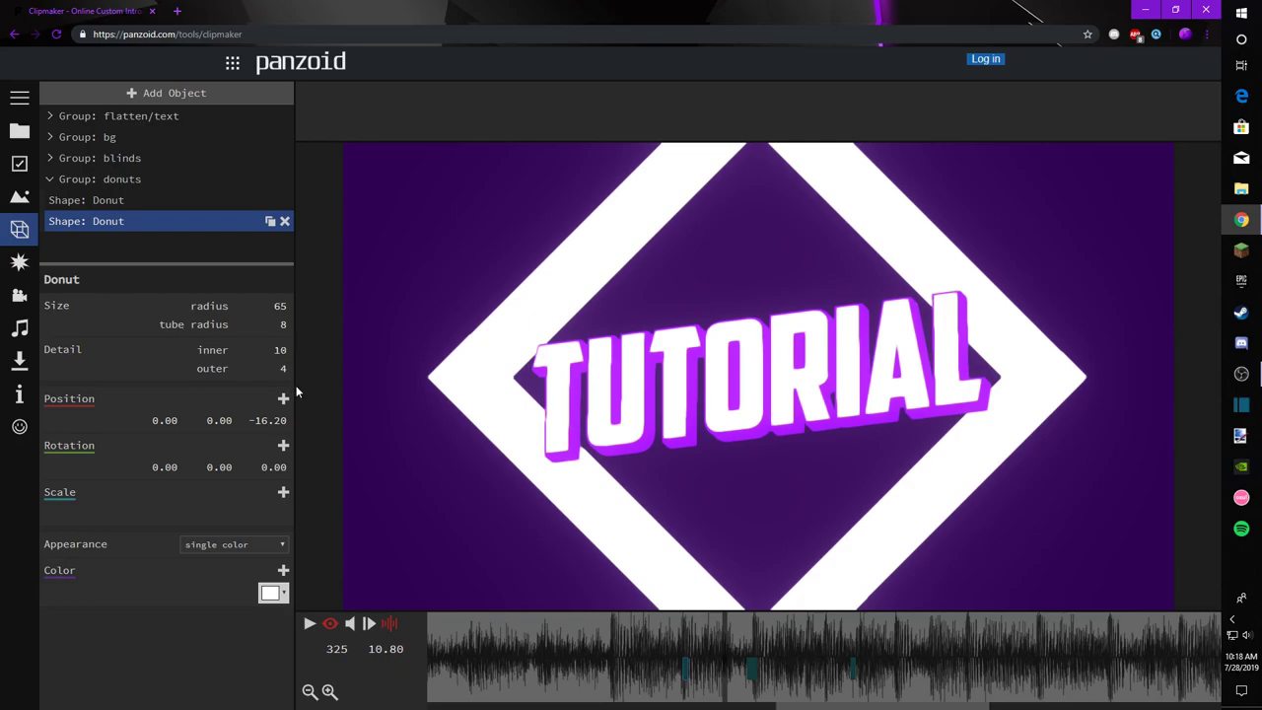
# Step: Set the second donut's Z position to -36.20, its radius to 77 and its tube radius to 9
pyautogui.moveTo(266, 421); pyautogui.dragTo(132, 421)
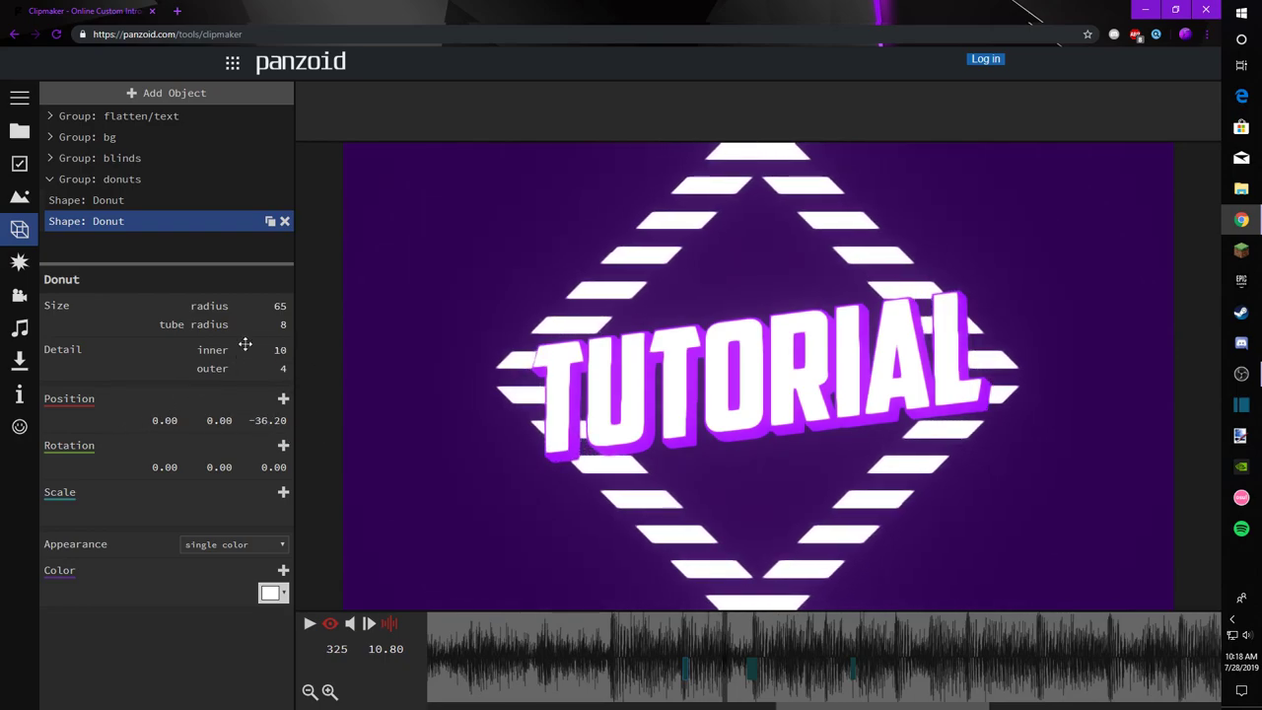
pyautogui.moveTo(274, 307)
pyautogui.mouseDown()
pyautogui.moveTo(305, 307)
pyautogui.moveTo(288, 326)
pyautogui.moveTo(297, 305)
pyautogui.mouseUp()
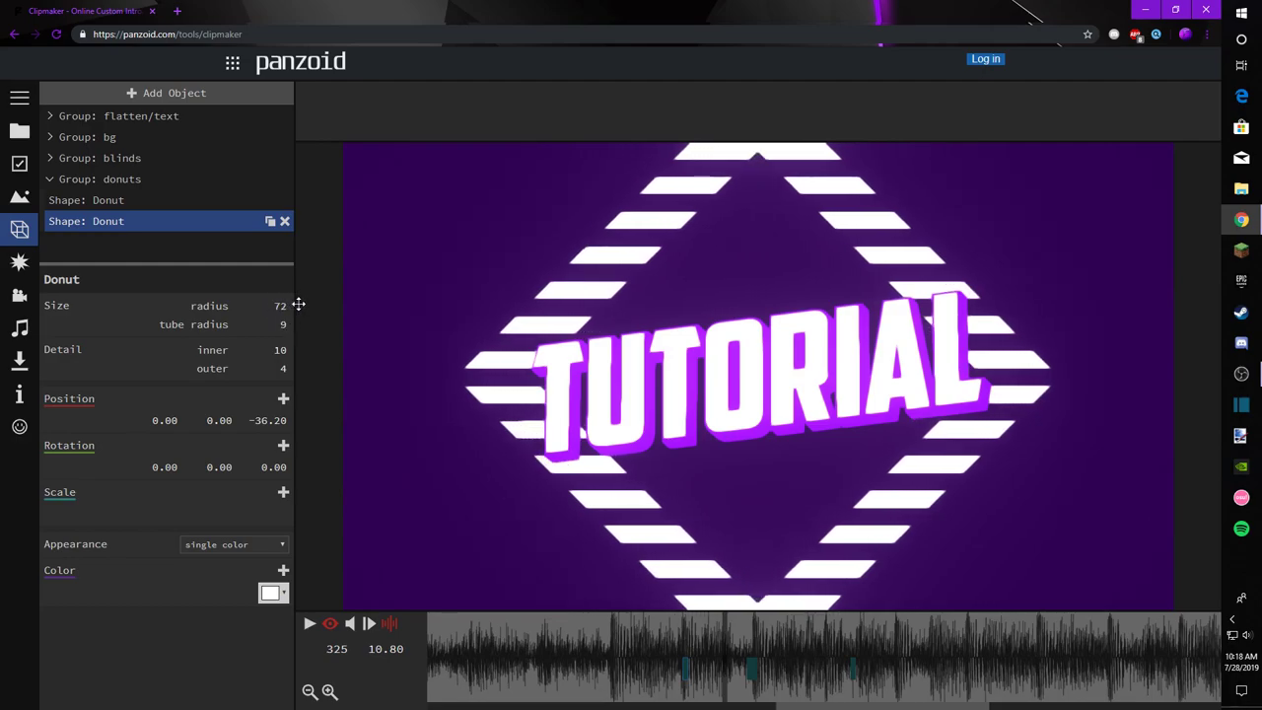
pyautogui.moveTo(666, 648); pyautogui.dragTo(743, 639)
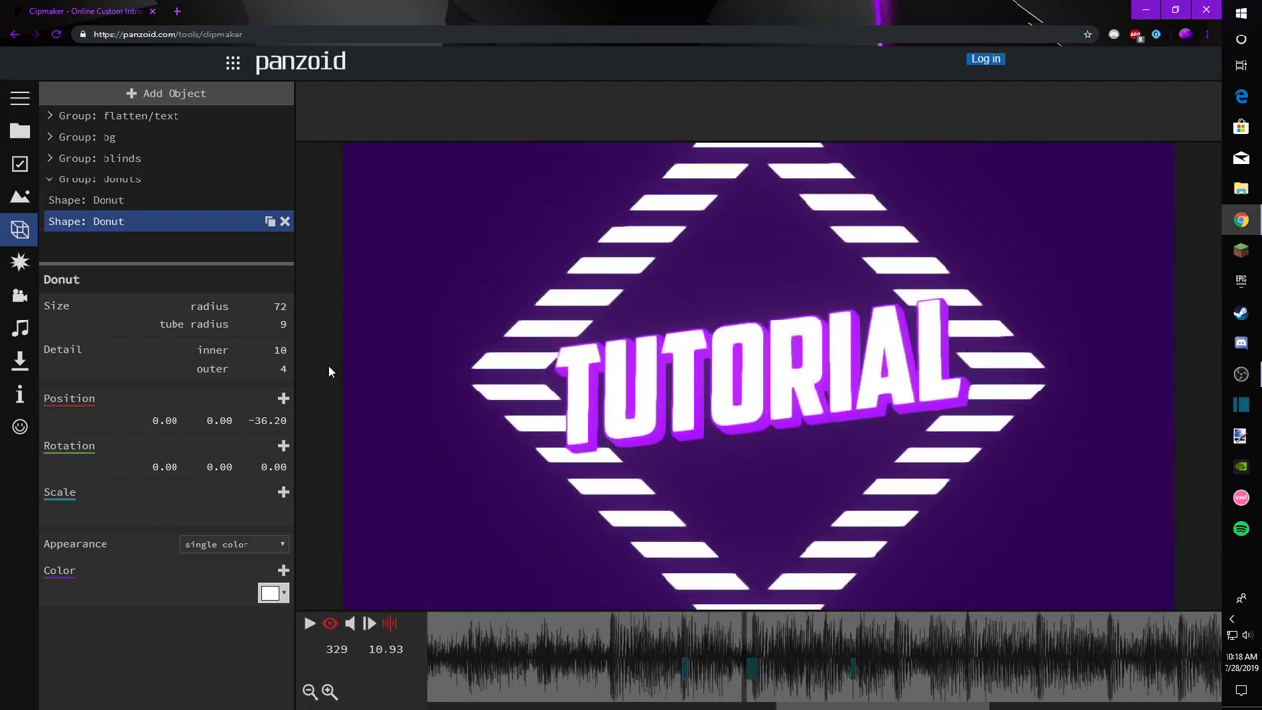
pyautogui.moveTo(286, 326); pyautogui.dragTo(321, 352)
pyautogui.moveTo(604, 634); pyautogui.dragTo(754, 641)
pyautogui.moveTo(292, 315)
pyautogui.mouseDown()
pyautogui.moveTo(316, 313)
pyautogui.moveTo(292, 335)
pyautogui.mouseUp()
# Step: Play back the animation from just before the first donut's expansion to check the second donut's size and timing
pyautogui.moveTo(621, 636); pyautogui.dragTo(597, 659)
pyautogui.press('space')
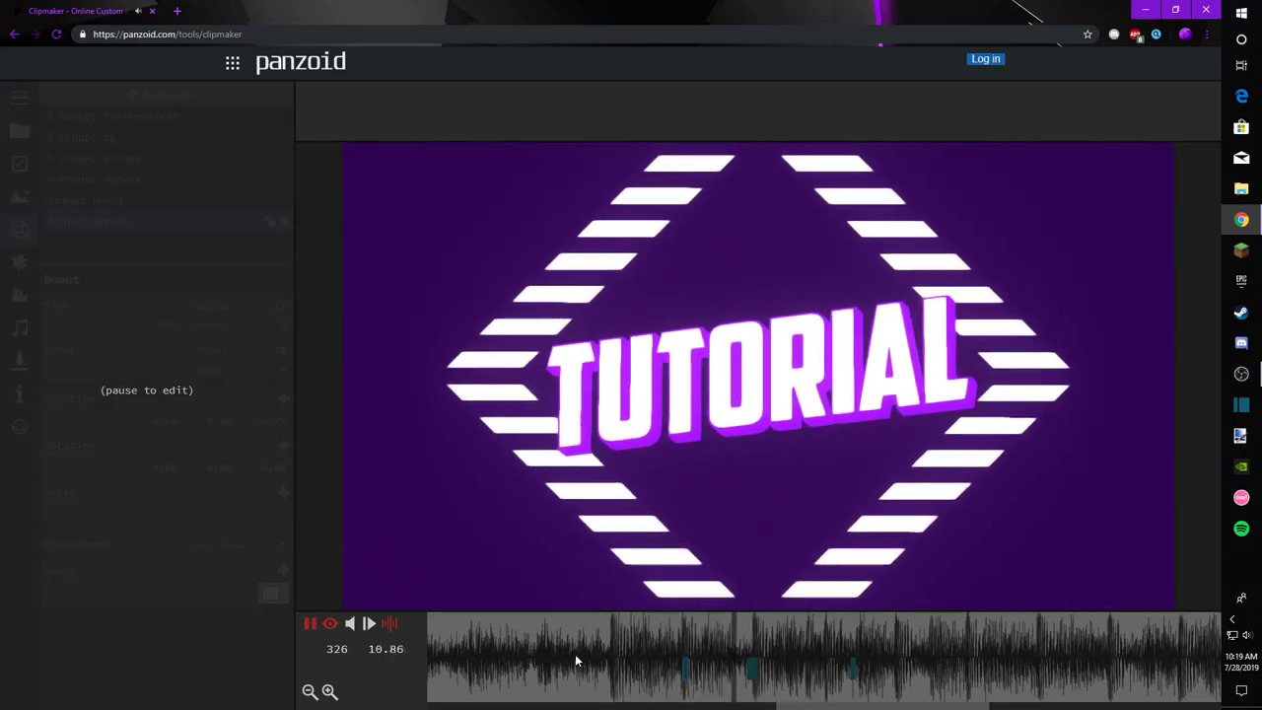
pyautogui.press('space')
pyautogui.click(590, 648)
pyautogui.press('space')
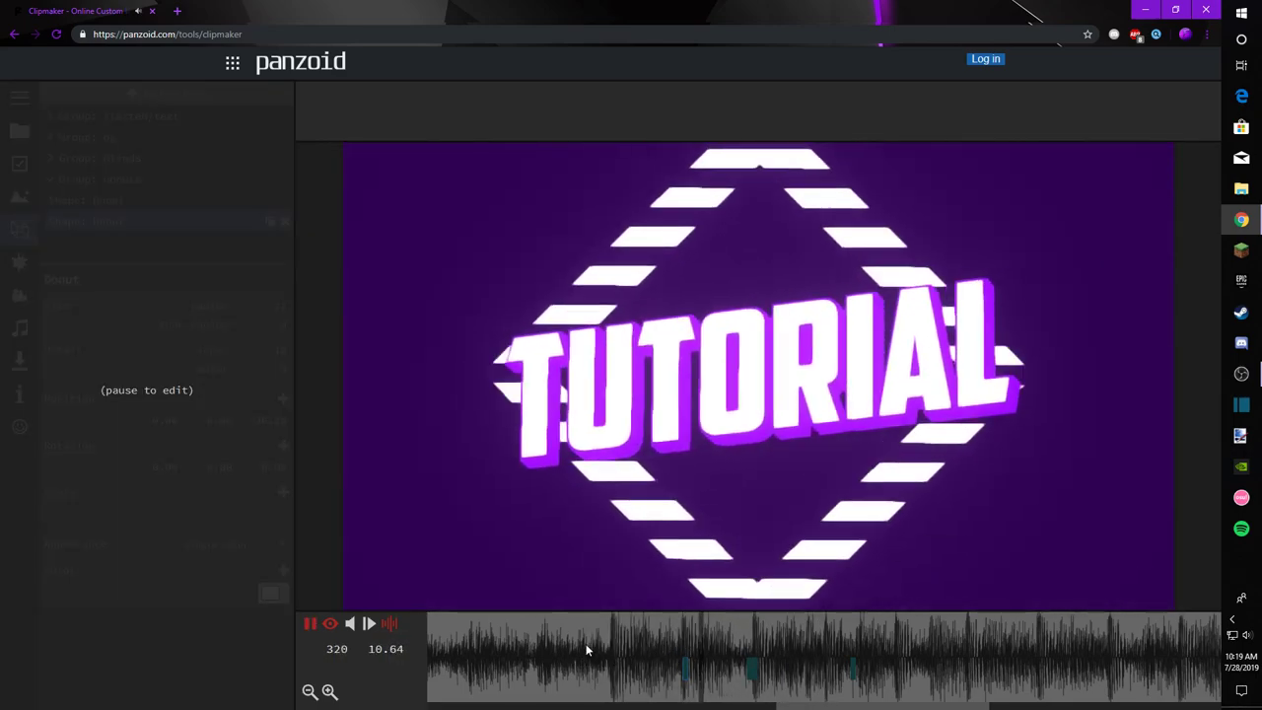
pyautogui.press('space')
# Step: Duplicate the first donut in the donuts group and select the new copy
pyautogui.click(755, 643)
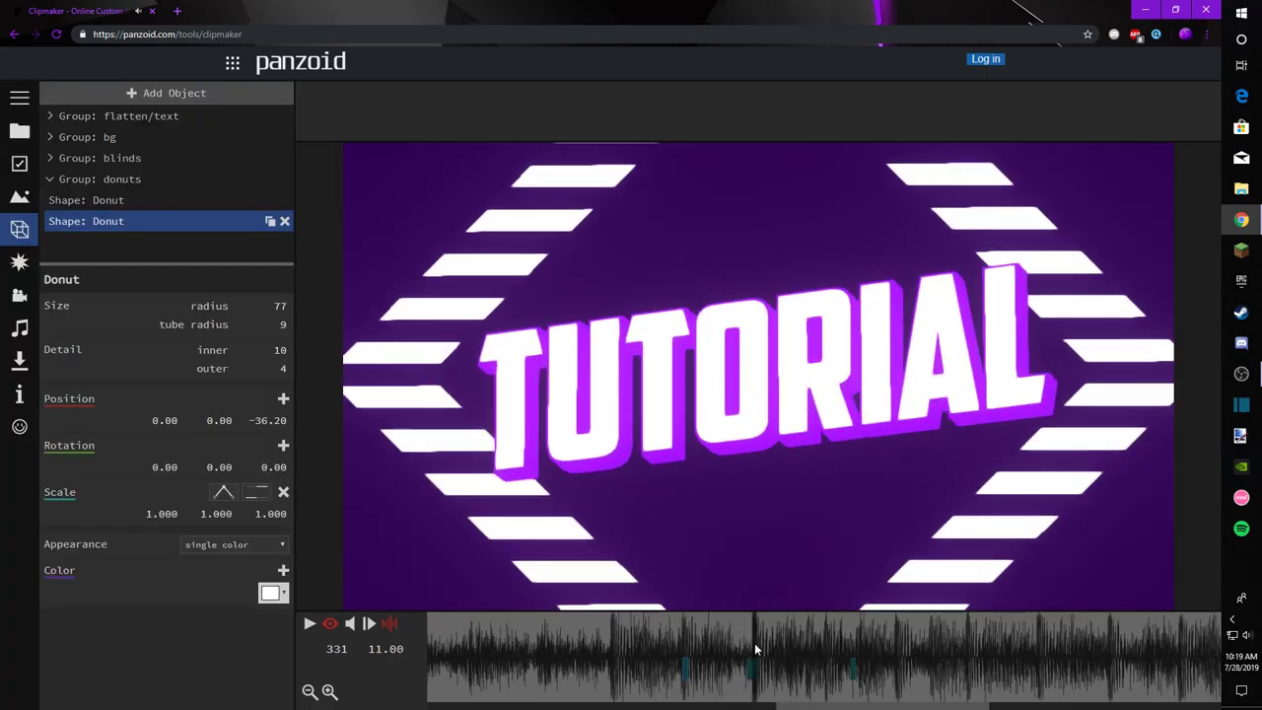
pyautogui.click(111, 203)
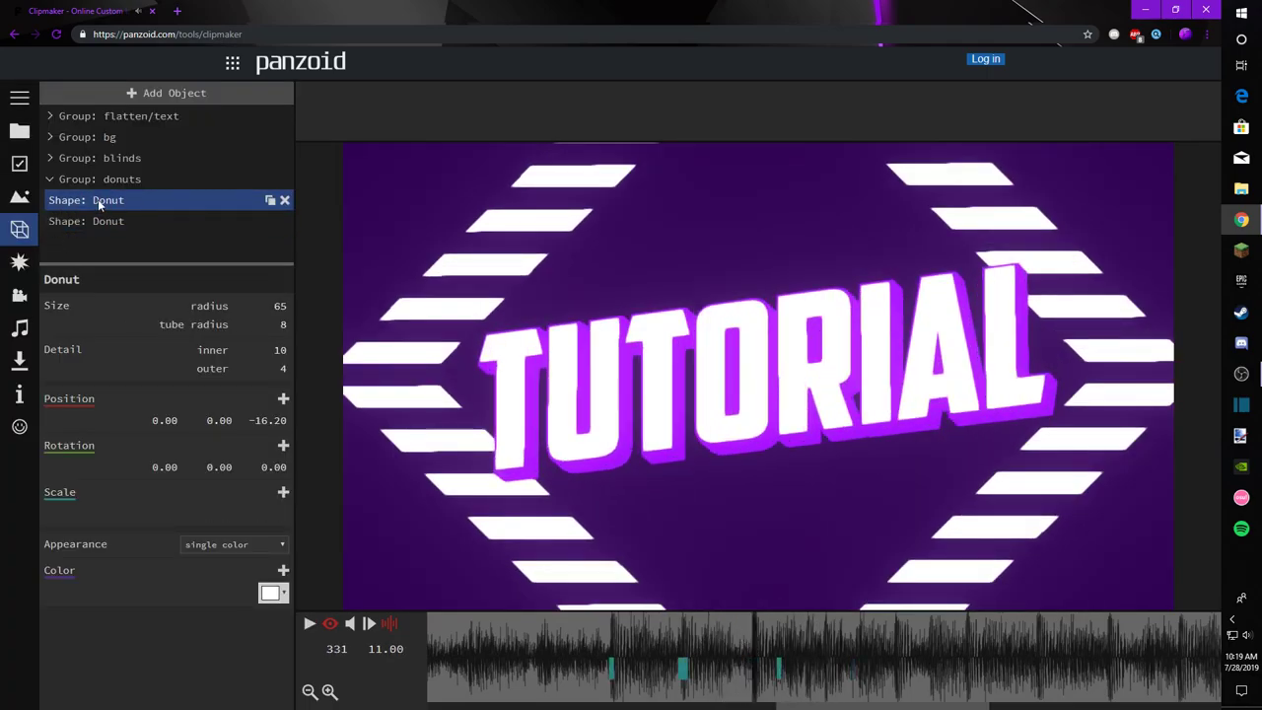
pyautogui.moveTo(514, 642); pyautogui.dragTo(644, 653)
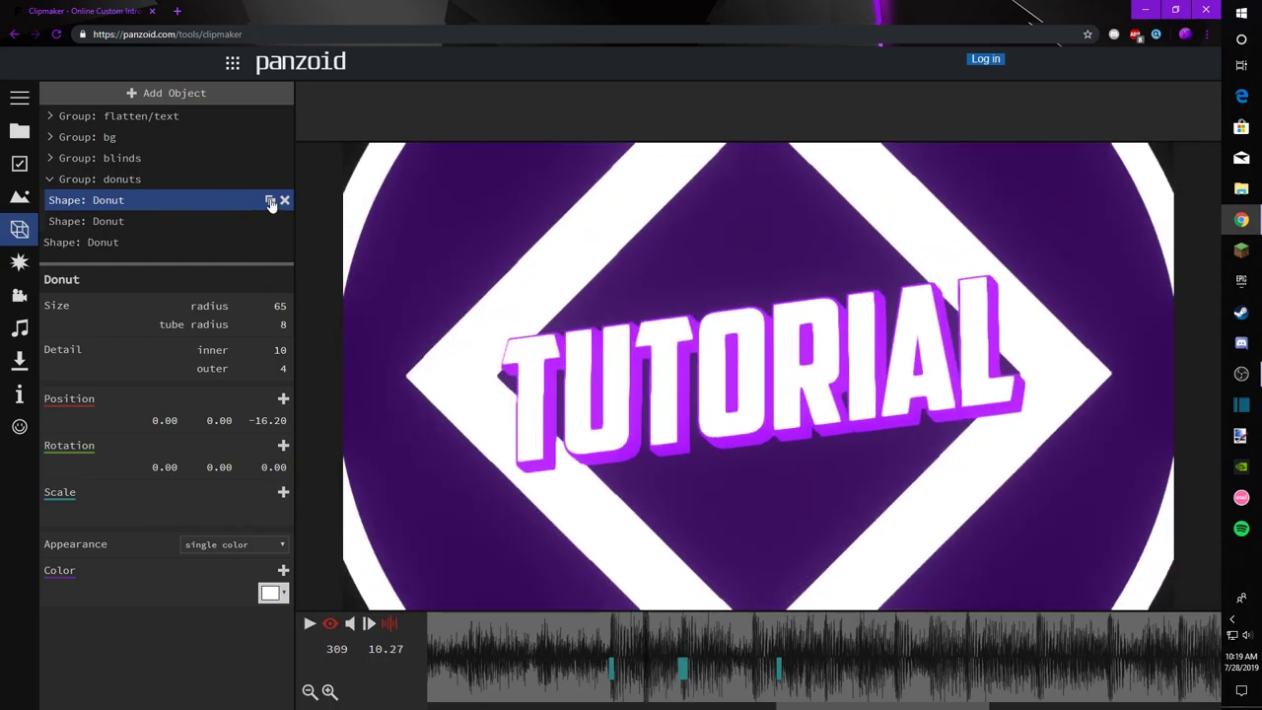
pyautogui.click(127, 243)
# Step: Shift all the third donut's scale keyframes to start at frame 331 (11.00 s), and play back the animation from before the expansions
pyautogui.moveTo(687, 657); pyautogui.dragTo(830, 635)
pyautogui.click(611, 660)
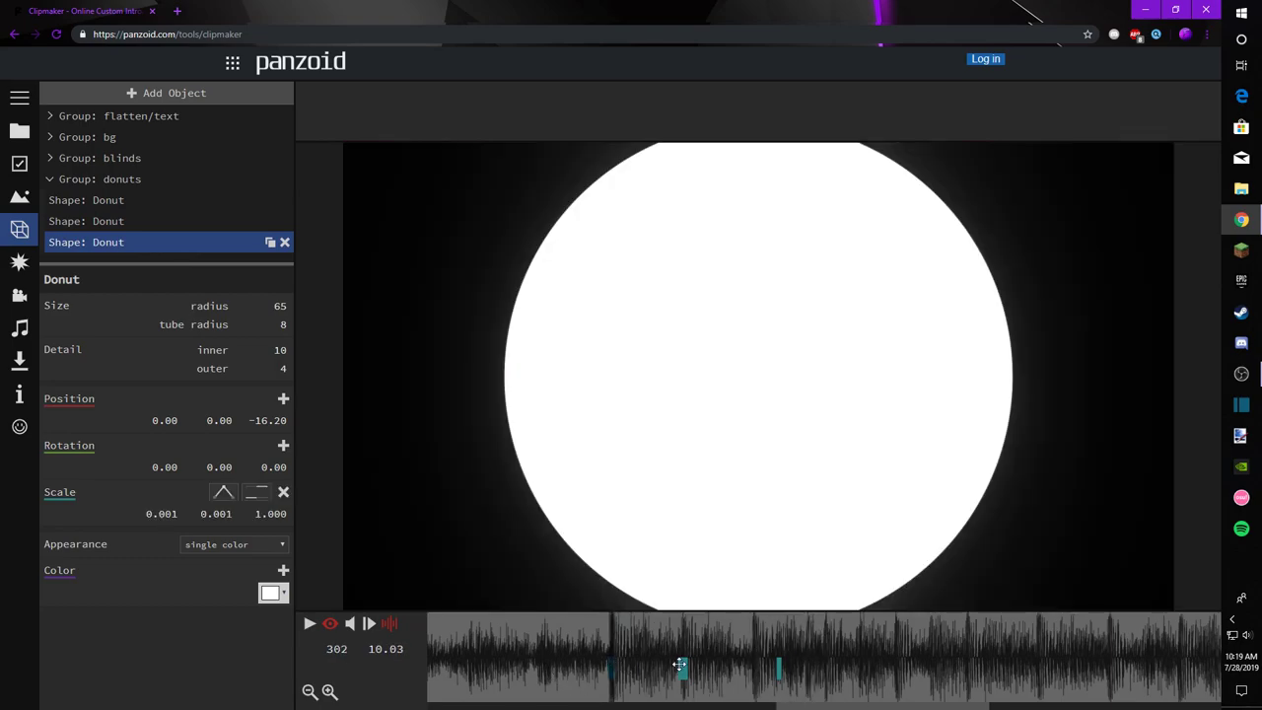
pyautogui.click(680, 665)
pyautogui.click(685, 664)
pyautogui.click(779, 665)
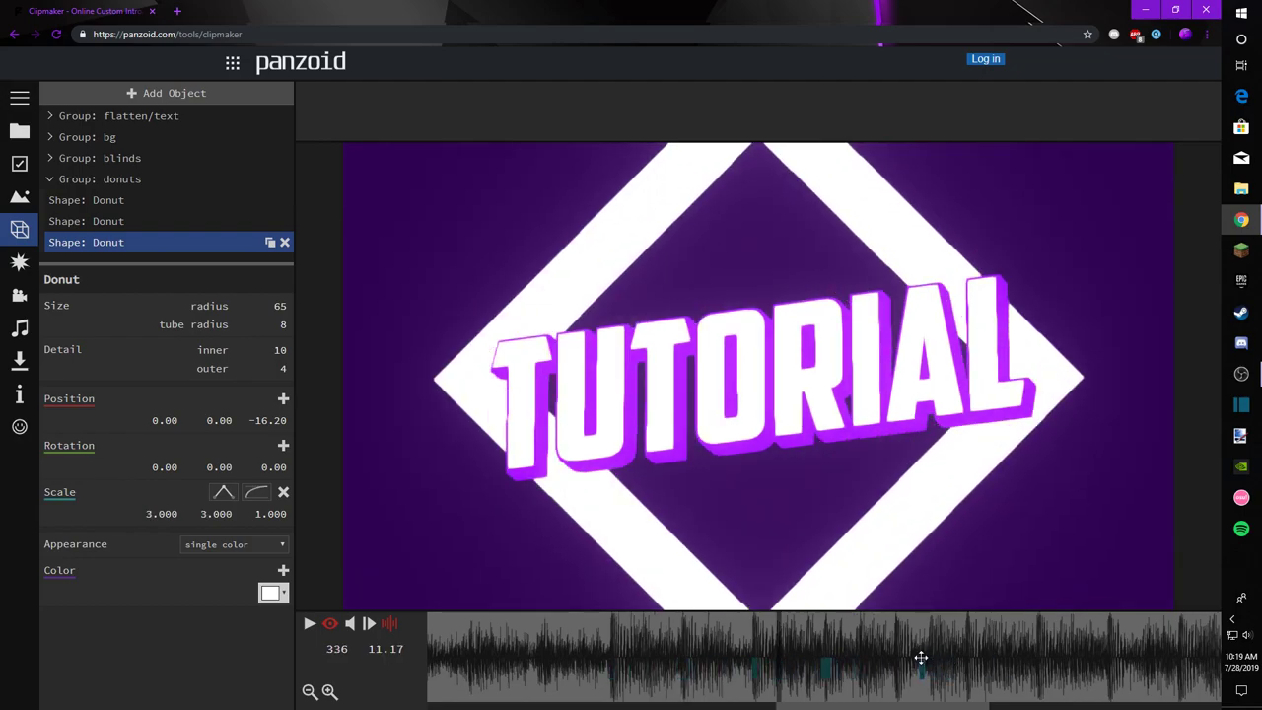
pyautogui.click(739, 641)
pyautogui.click(752, 639)
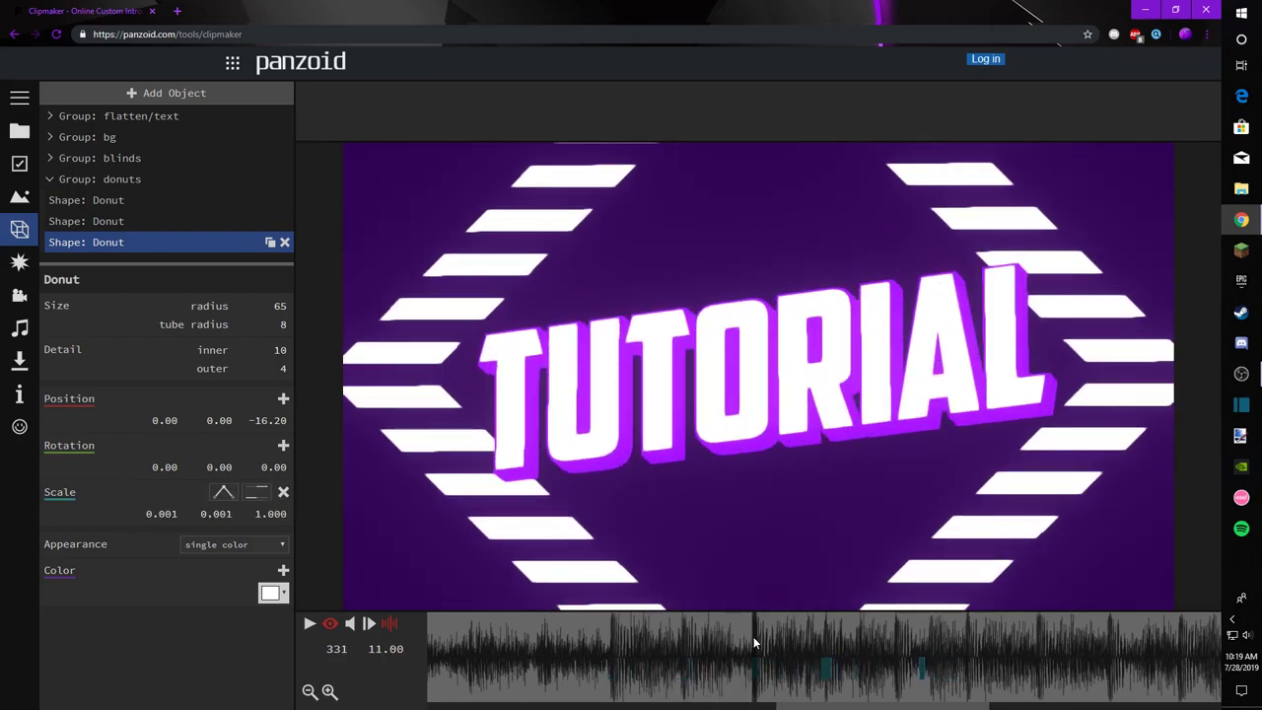
pyautogui.moveTo(754, 637); pyautogui.dragTo(818, 666)
pyautogui.click(825, 665)
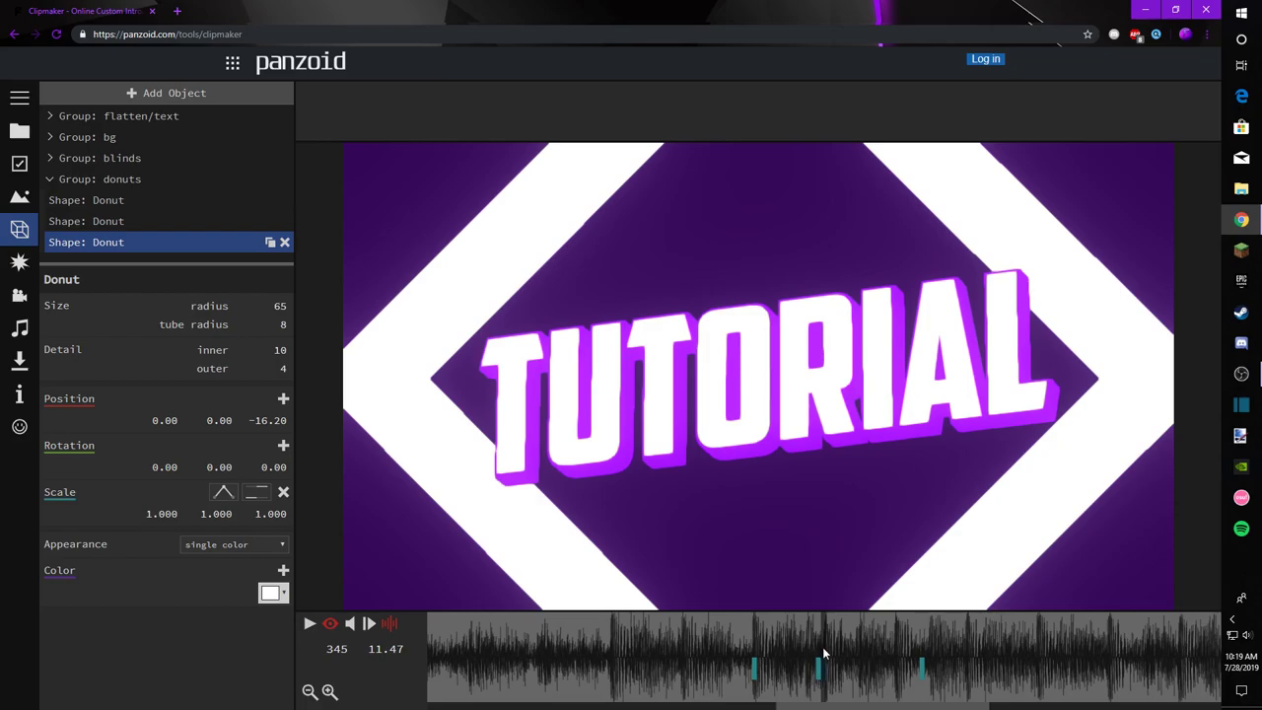
pyautogui.moveTo(822, 645); pyautogui.dragTo(516, 647)
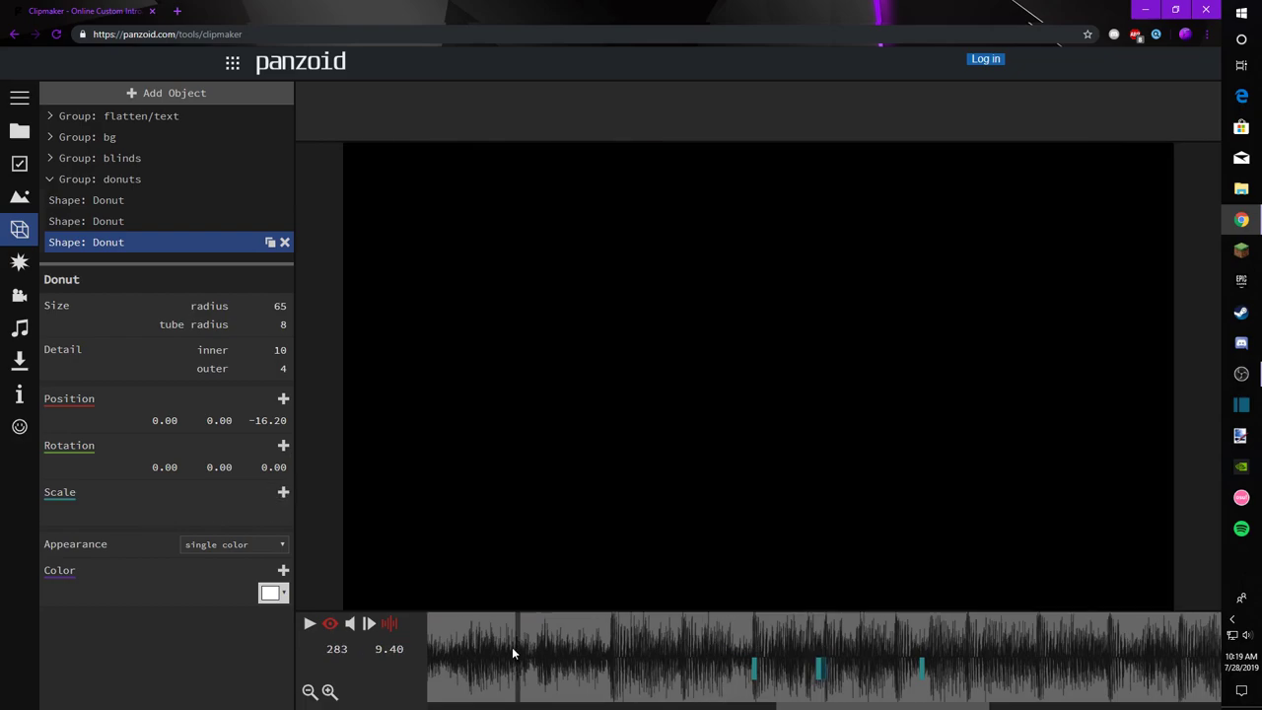
pyautogui.press('space')
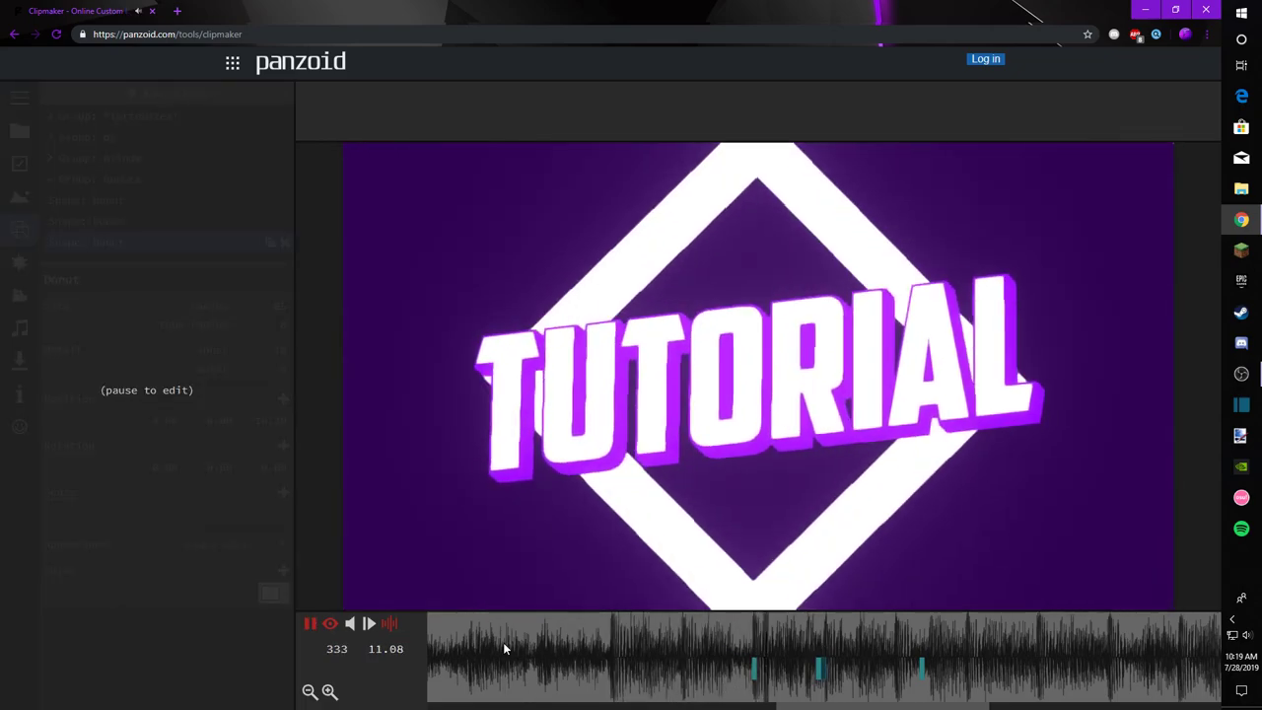
# Step: Move the playhead to frame 345 (11.47 s), duplicate the second donut in the donuts group and select the new copy
pyautogui.press('space')
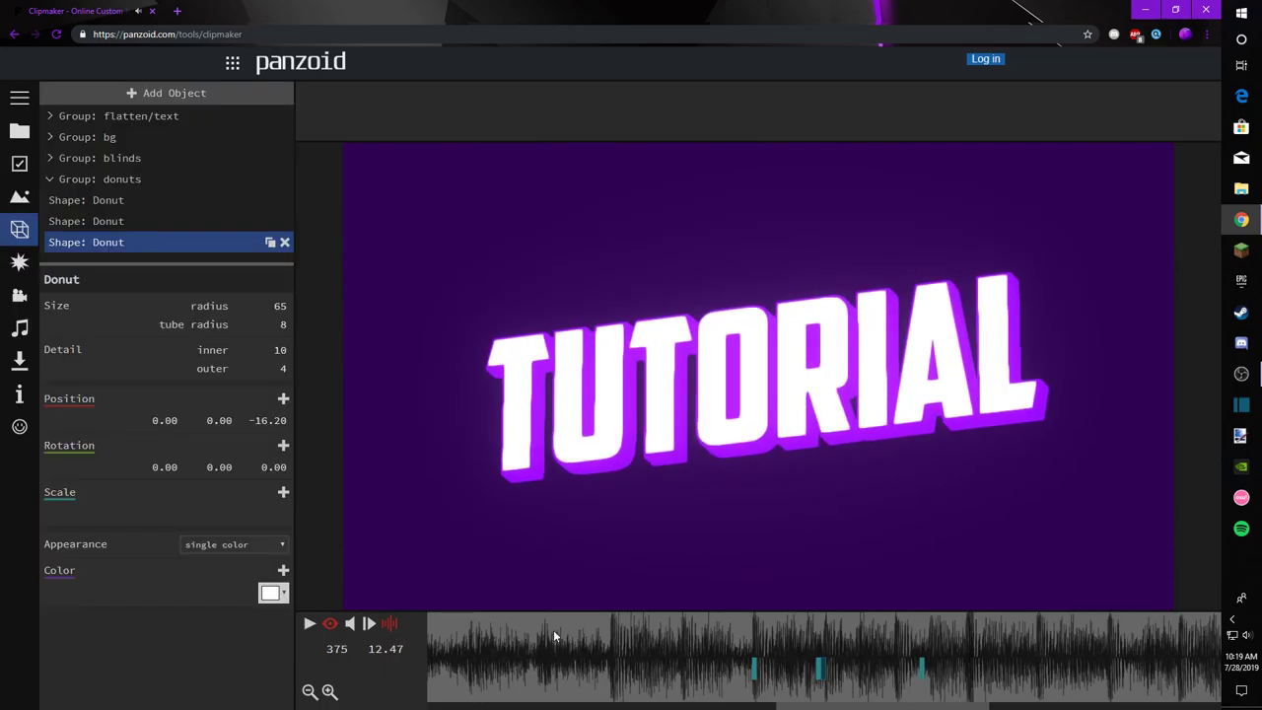
pyautogui.moveTo(532, 647); pyautogui.dragTo(822, 665)
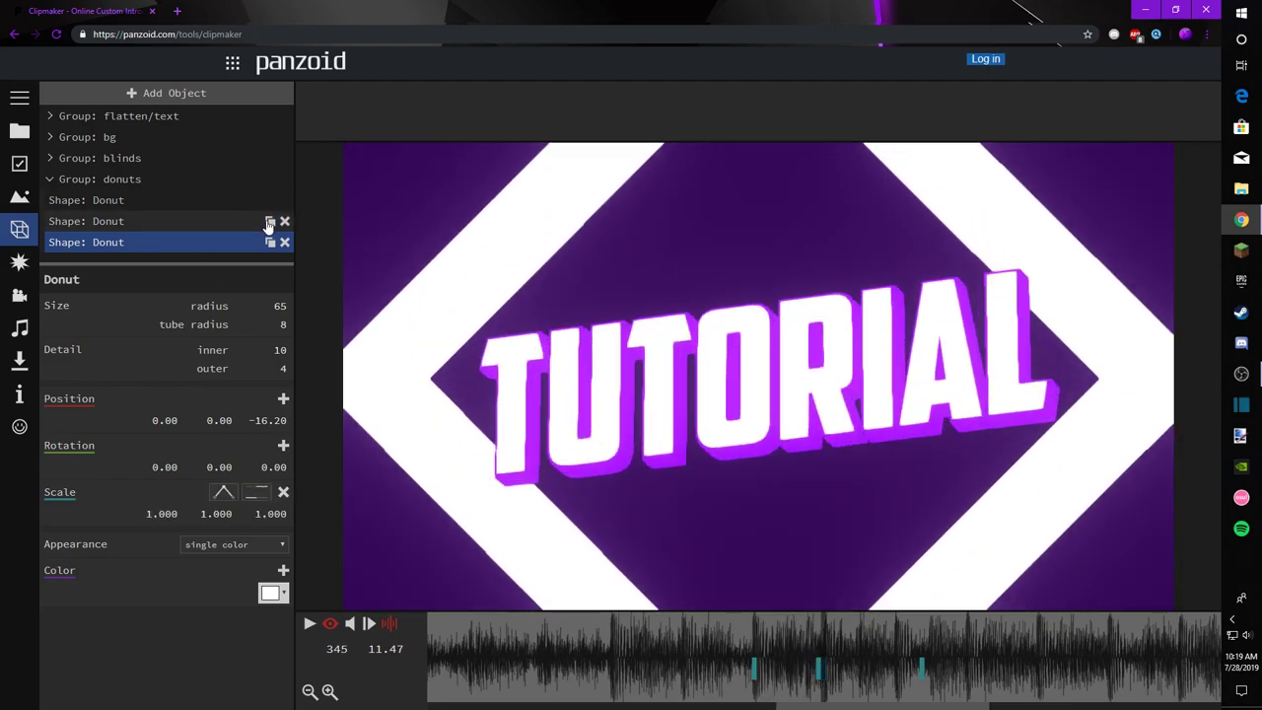
pyautogui.click(252, 226)
pyautogui.click(270, 223)
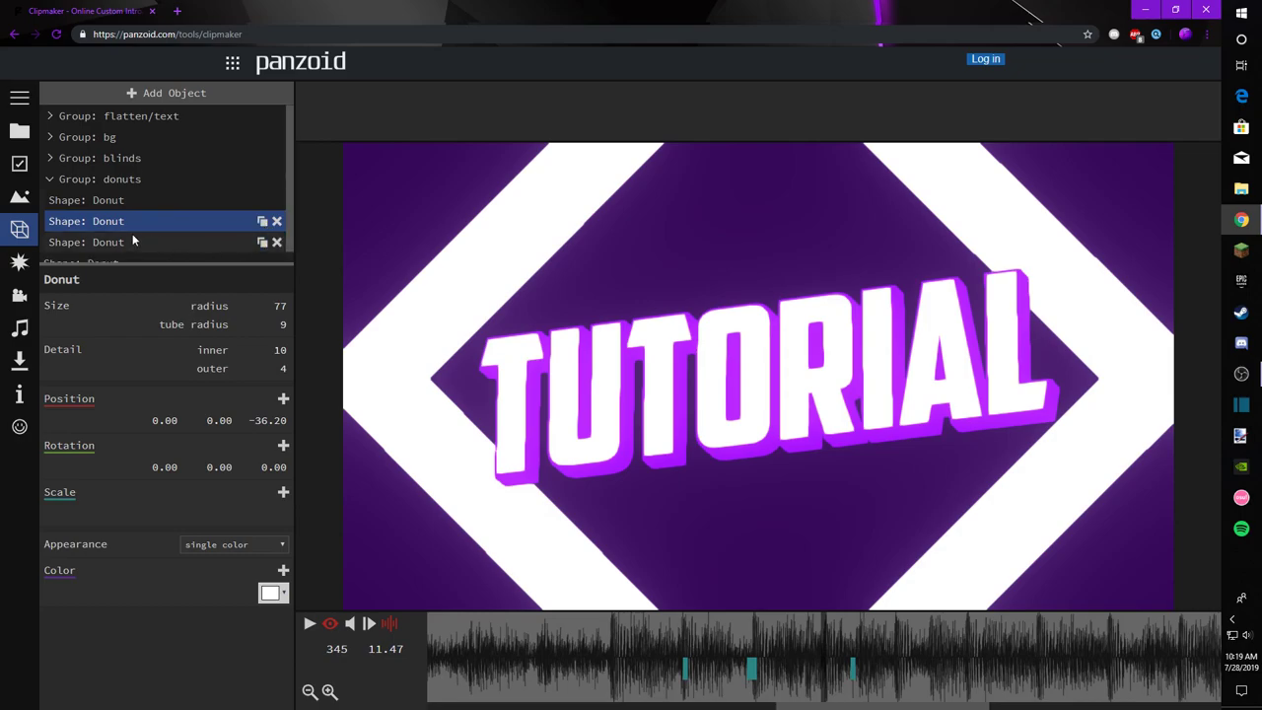
pyautogui.click(140, 254)
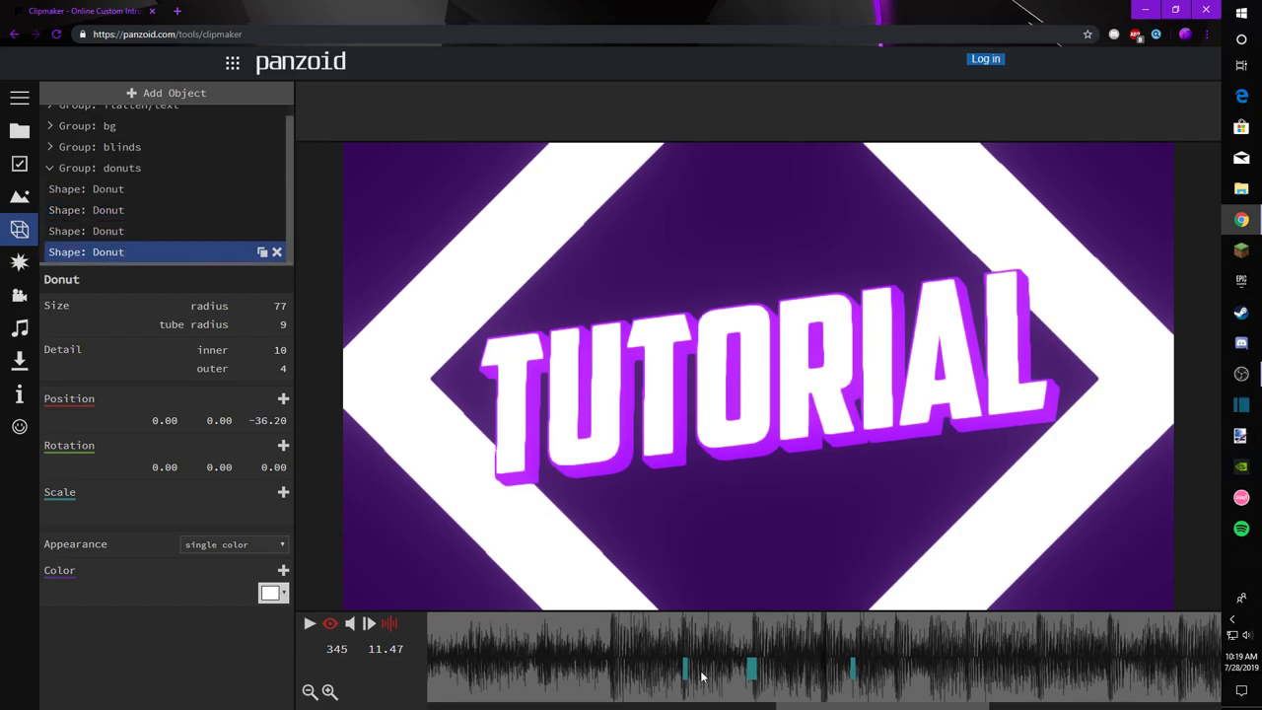
# Step: Shift all the fourth donut's scale keyframes to start at frame 345 (11.47 s), and play back the animation from before the expansions
pyautogui.moveTo(686, 667); pyautogui.dragTo(916, 668)
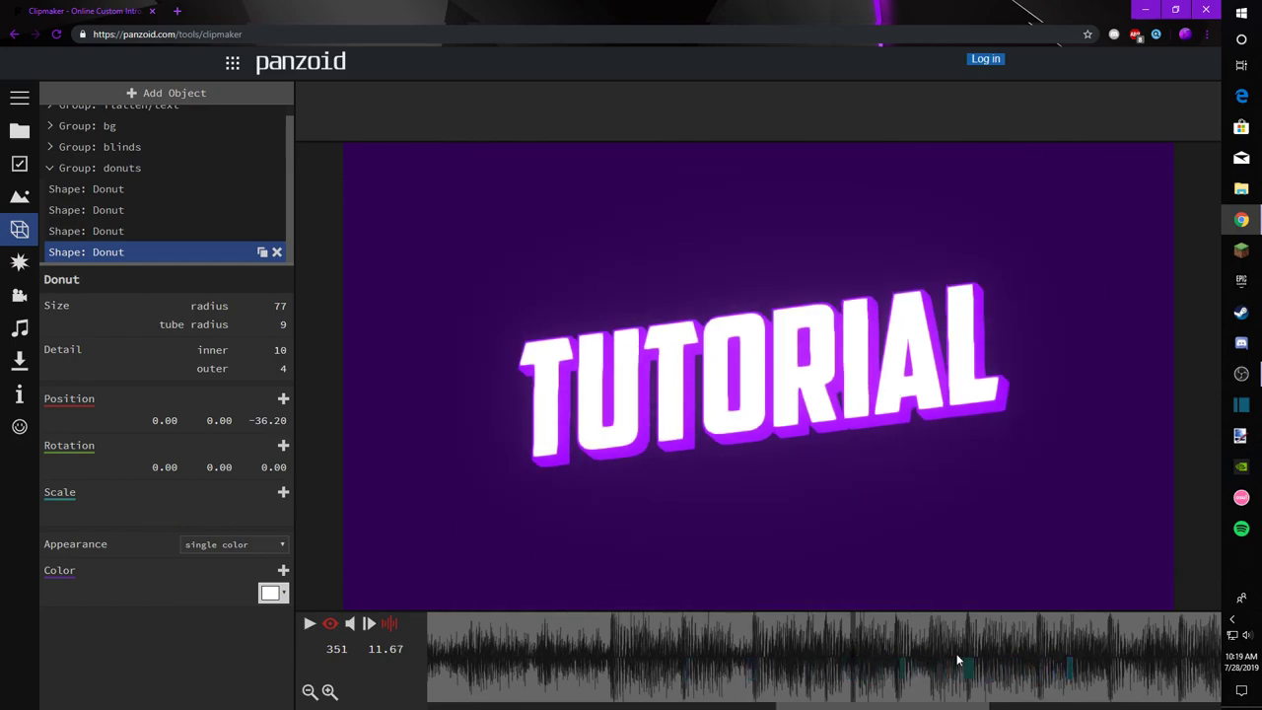
pyautogui.click(765, 655)
pyautogui.moveTo(760, 655)
pyautogui.mouseDown()
pyautogui.moveTo(826, 671)
pyautogui.moveTo(834, 633)
pyautogui.moveTo(896, 642)
pyautogui.moveTo(897, 664)
pyautogui.moveTo(903, 645)
pyautogui.moveTo(991, 642)
pyautogui.moveTo(603, 643)
pyautogui.moveTo(837, 665)
pyautogui.moveTo(596, 653)
pyautogui.mouseUp()
pyautogui.click(893, 663)
pyautogui.press('space')
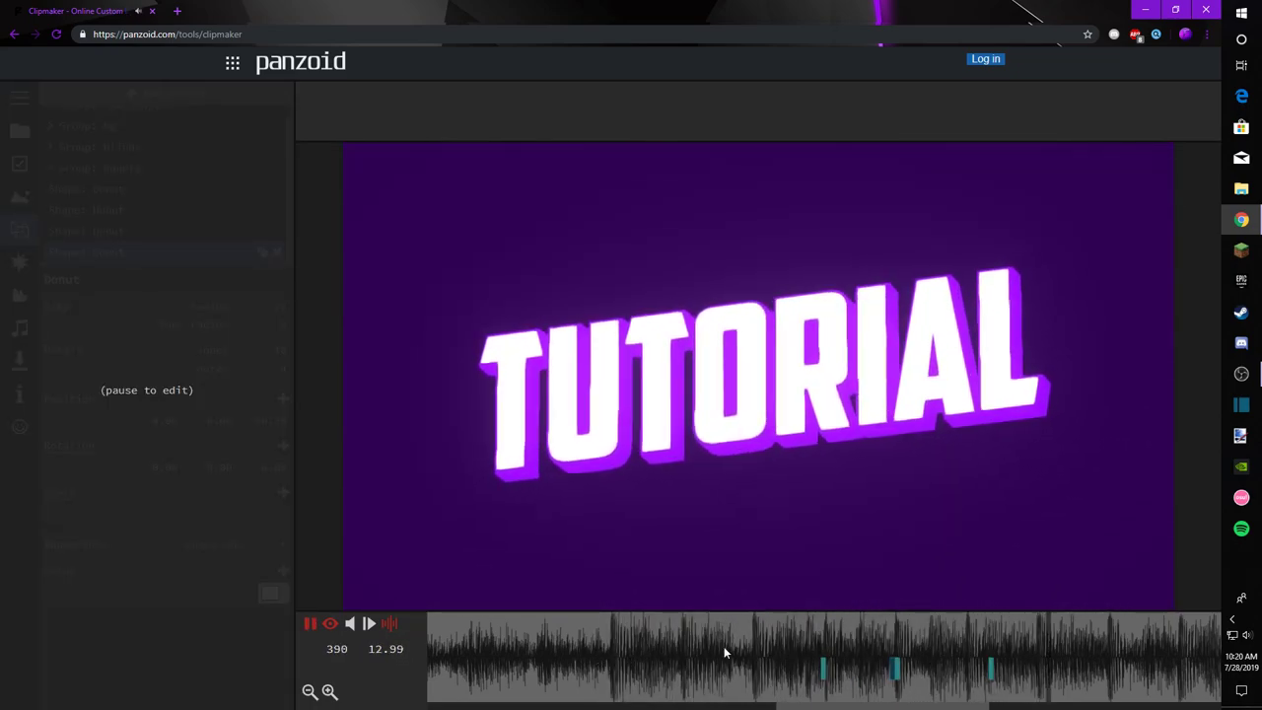
pyautogui.press('space')
# Step: Move the playhead to frame 360 (11.97 s), duplicate the third donut and select the new copy
pyautogui.moveTo(984, 699); pyautogui.dragTo(1180, 670)
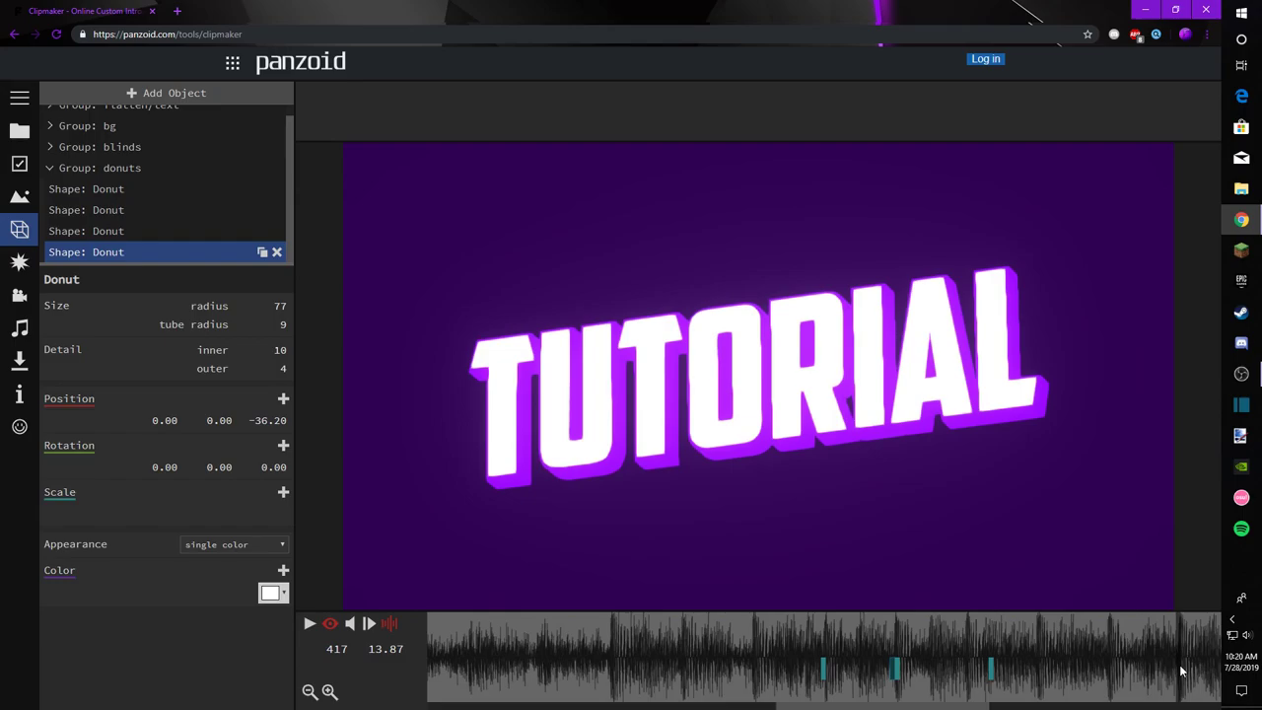
pyautogui.moveTo(1178, 672); pyautogui.dragTo(896, 638)
pyautogui.click(246, 232)
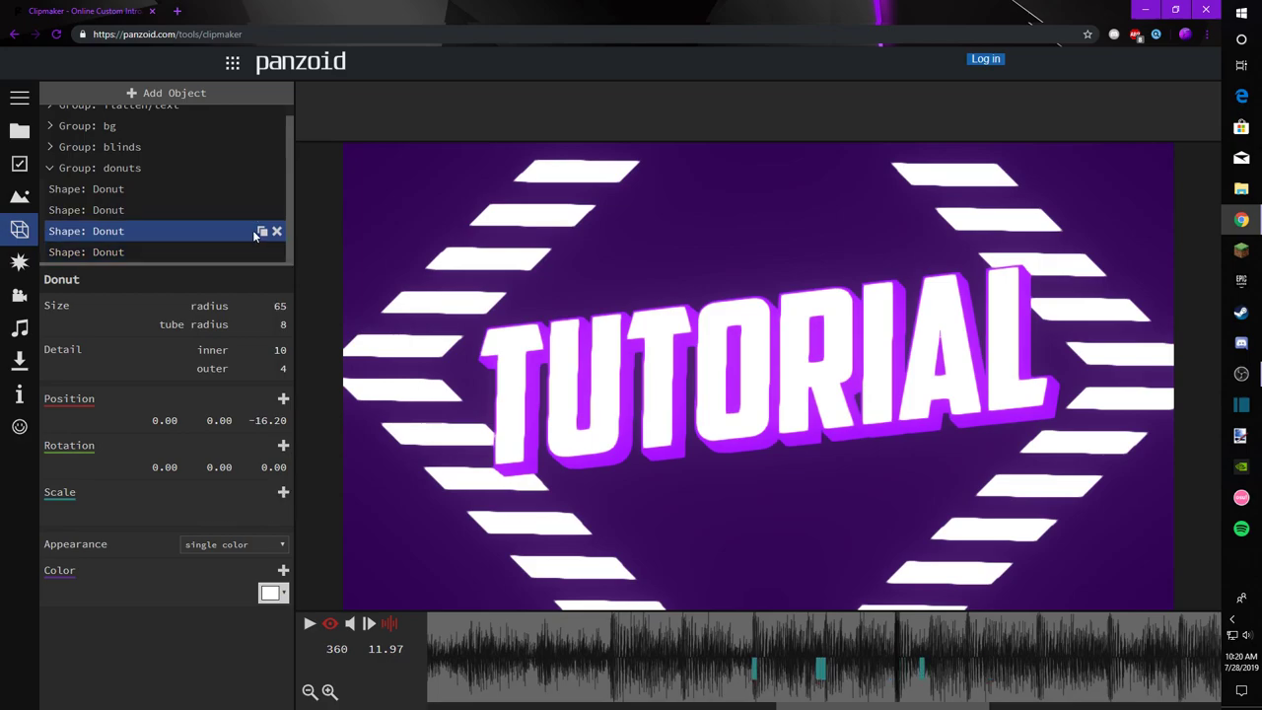
pyautogui.click(242, 234)
pyautogui.click(261, 233)
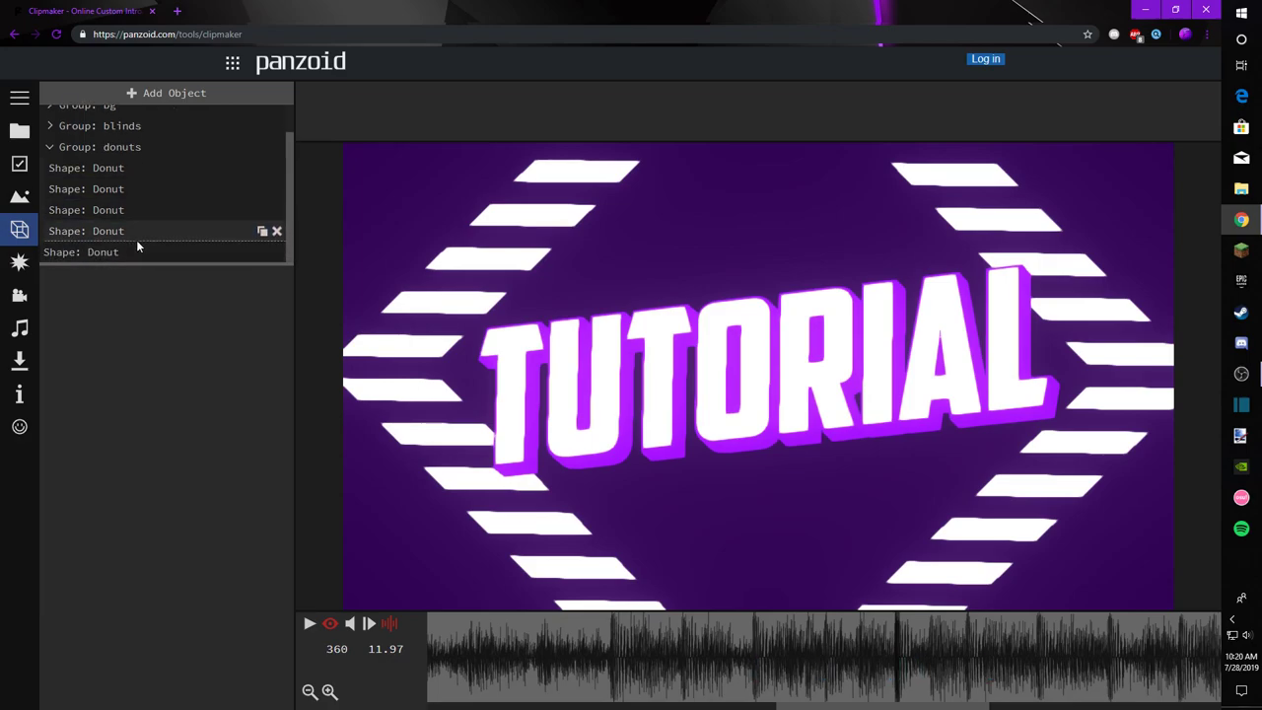
pyautogui.click(140, 252)
# Step: Shift all the fifth donut's scale keyframes to start at frame 360 (11.97 s)
pyautogui.click(753, 671)
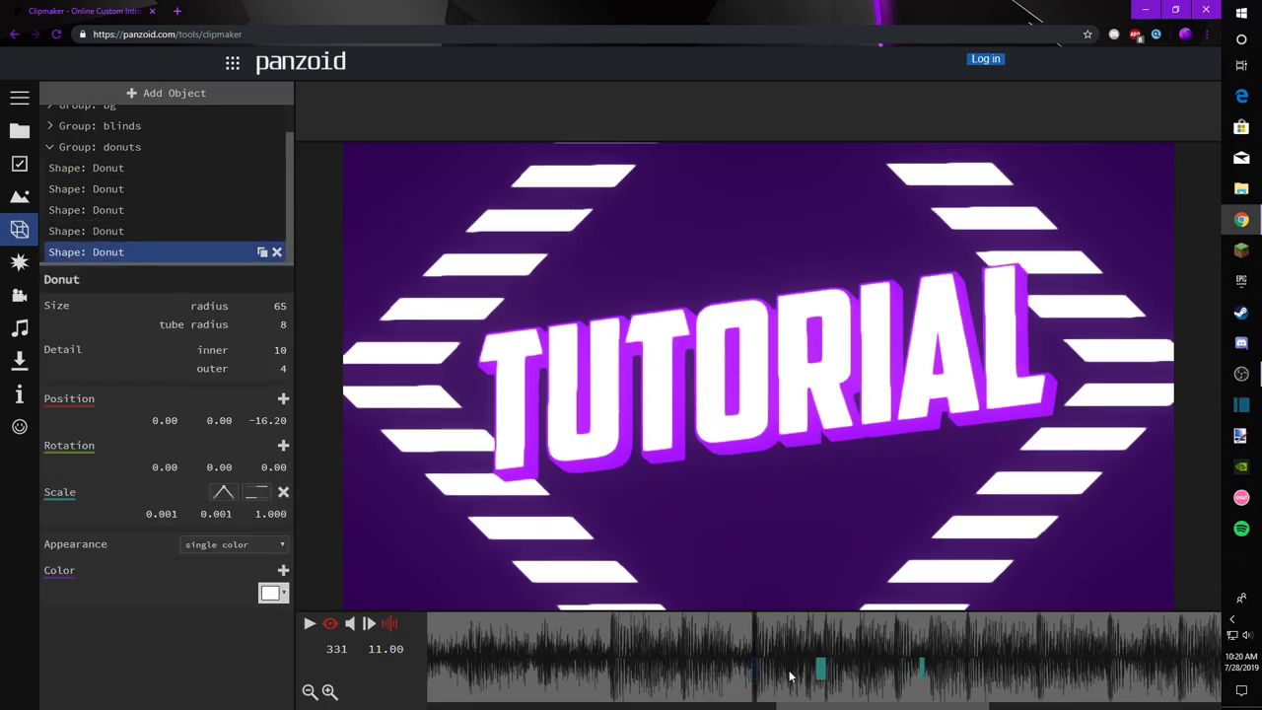
pyautogui.keyDown('shift'); pyautogui.click(818, 665); pyautogui.keyUp('shift')
pyautogui.keyDown('shift'); pyautogui.click(822, 666); pyautogui.keyUp('shift')
pyautogui.keyDown('shift'); pyautogui.click(919, 670); pyautogui.keyUp('shift')
pyautogui.moveTo(919, 669); pyautogui.dragTo(1038, 671)
# Step: Duplicate the fourth donut, shift all the copy's scale keyframes to start at frame 374 (12.43 s), and play back the result
pyautogui.scroll(-1, 187, 241)
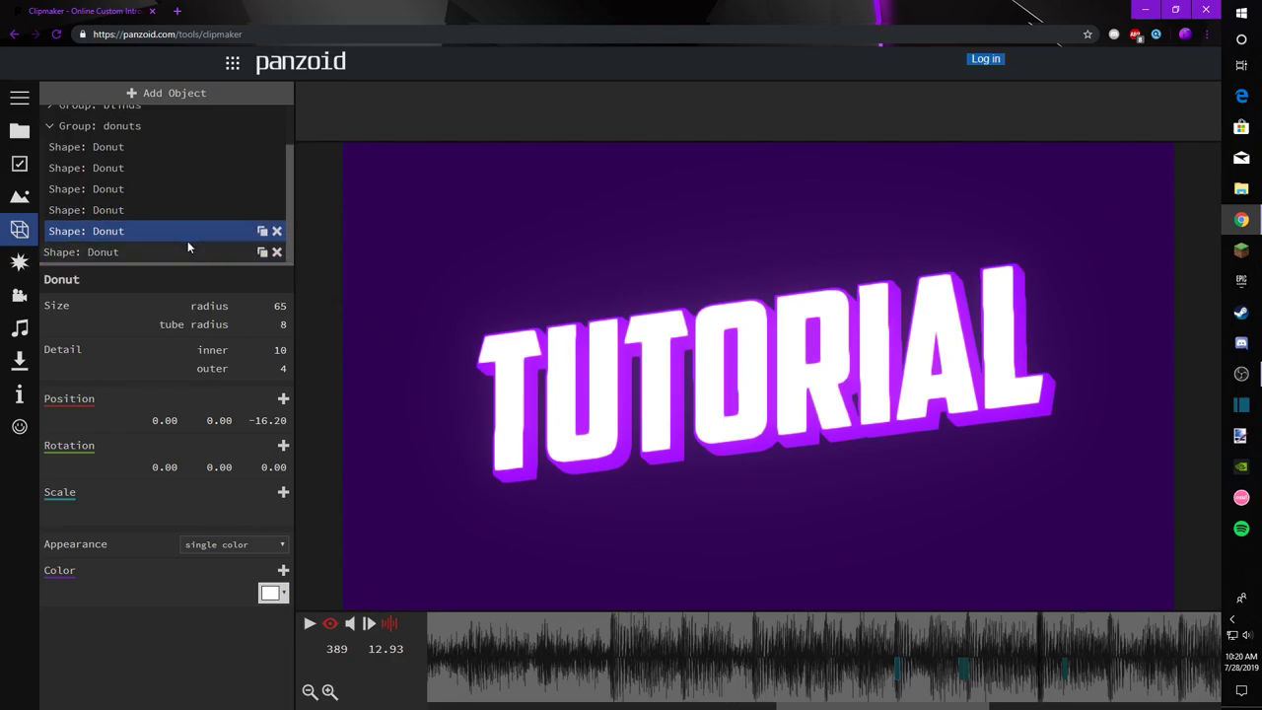
pyautogui.click(174, 248)
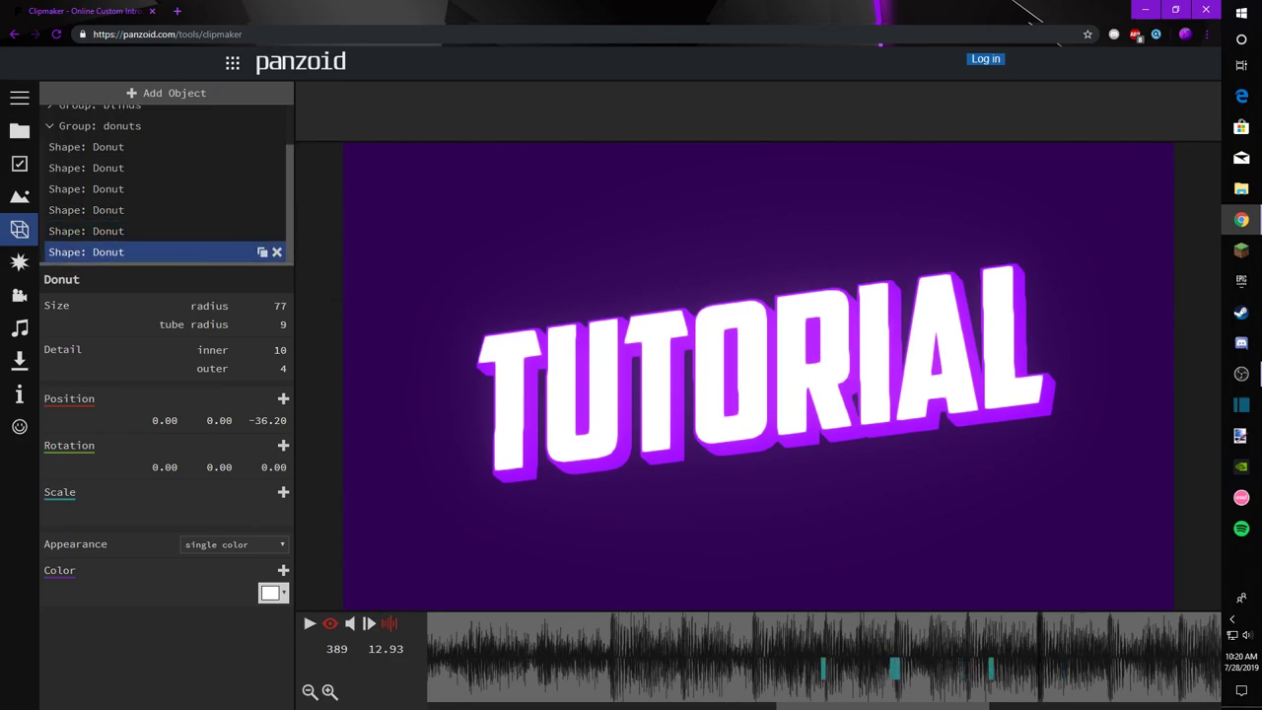
pyautogui.click(821, 667)
pyautogui.click(894, 667)
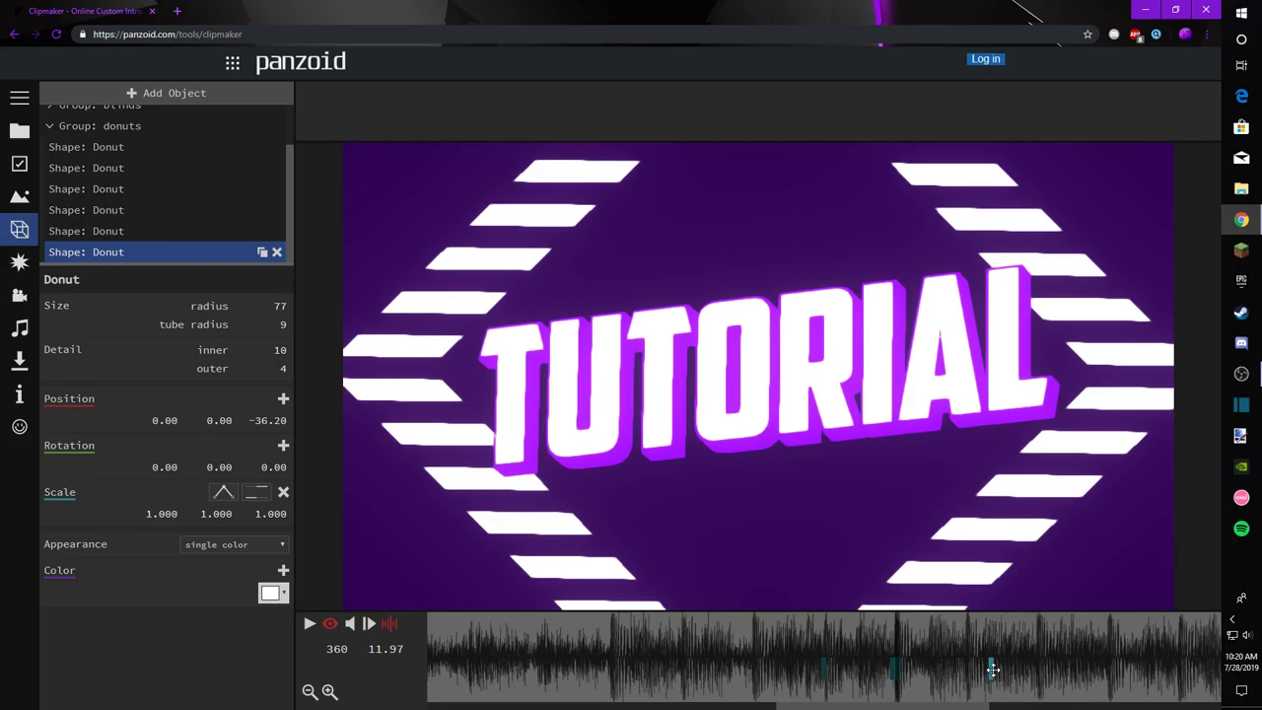
pyautogui.click(993, 670)
pyautogui.moveTo(971, 658); pyautogui.dragTo(566, 641)
pyautogui.press('space')
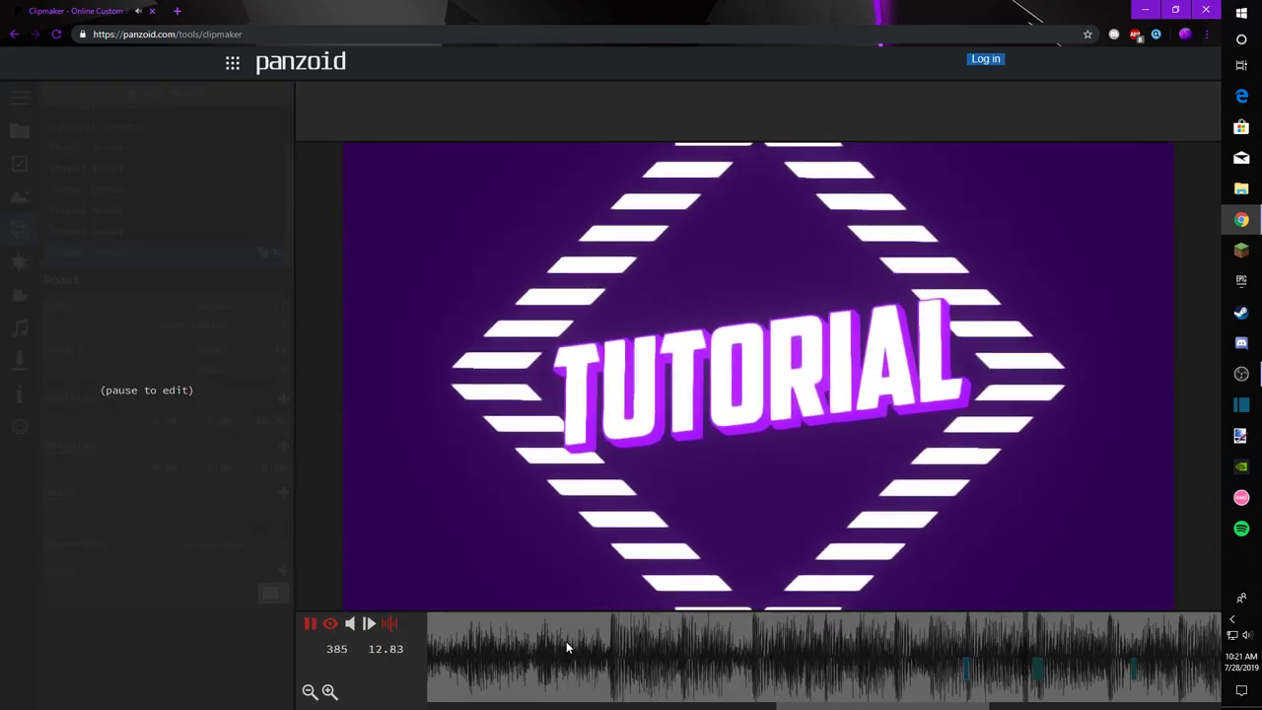
pyautogui.press('space')
# Step: Move the playhead to frame 389 (12.93 s), duplicate the fifth donut and select the new copy
pyautogui.moveTo(795, 706); pyautogui.dragTo(874, 708)
pyautogui.moveTo(714, 641); pyautogui.dragTo(755, 646)
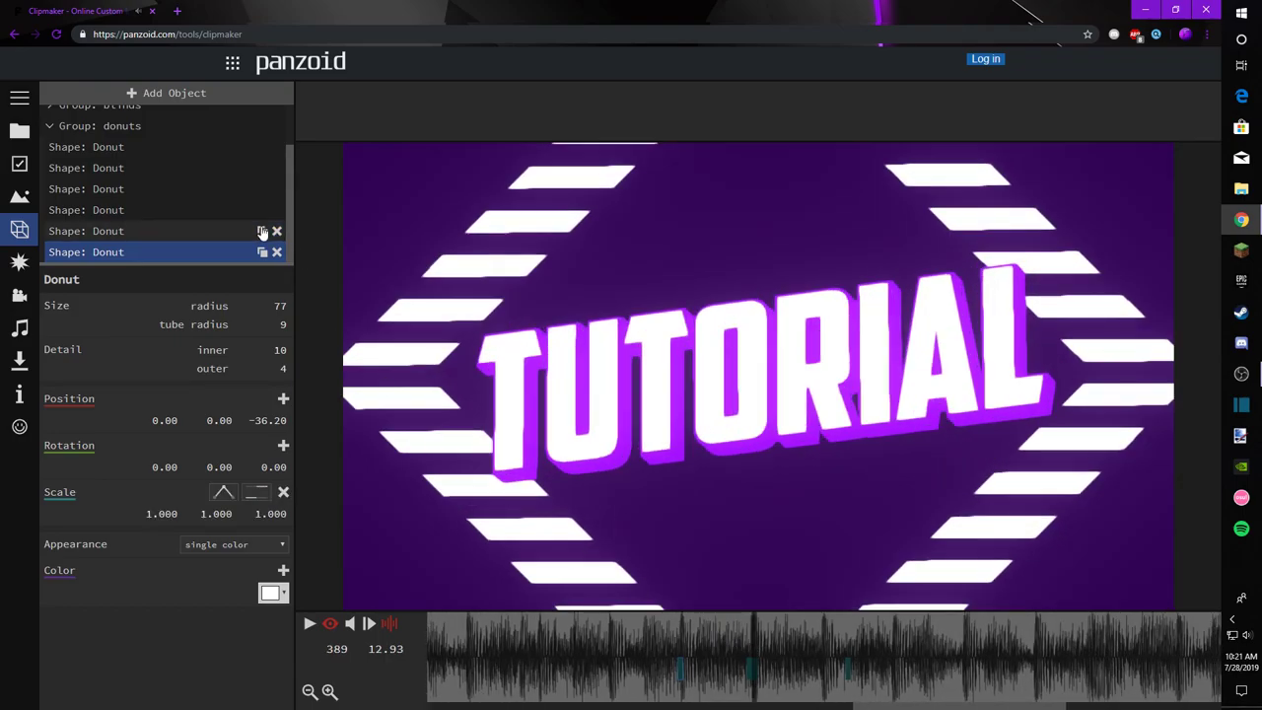
pyautogui.click(170, 233)
pyautogui.scroll(-1, 168, 239)
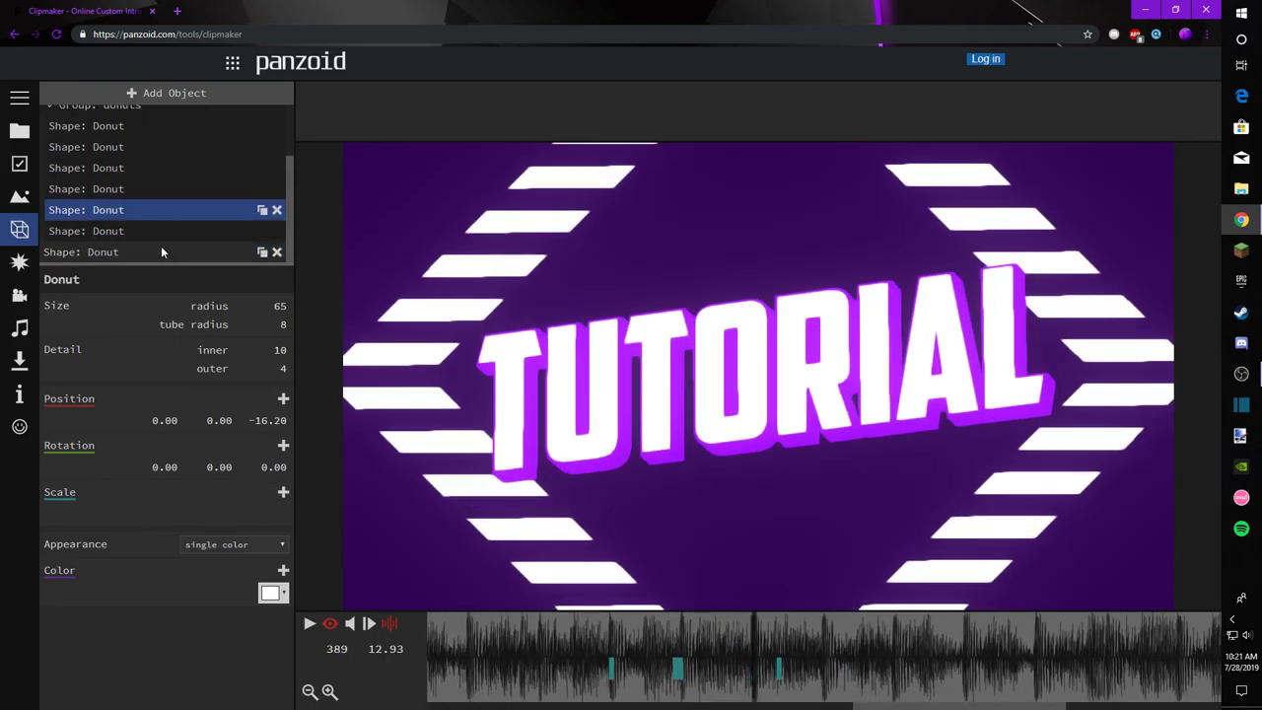
pyautogui.click(162, 251)
# Step: Shift all the seventh donut's scale keyframes to start at frame 389 (12.93 s), and play back the animation from before that beat
pyautogui.click(612, 667)
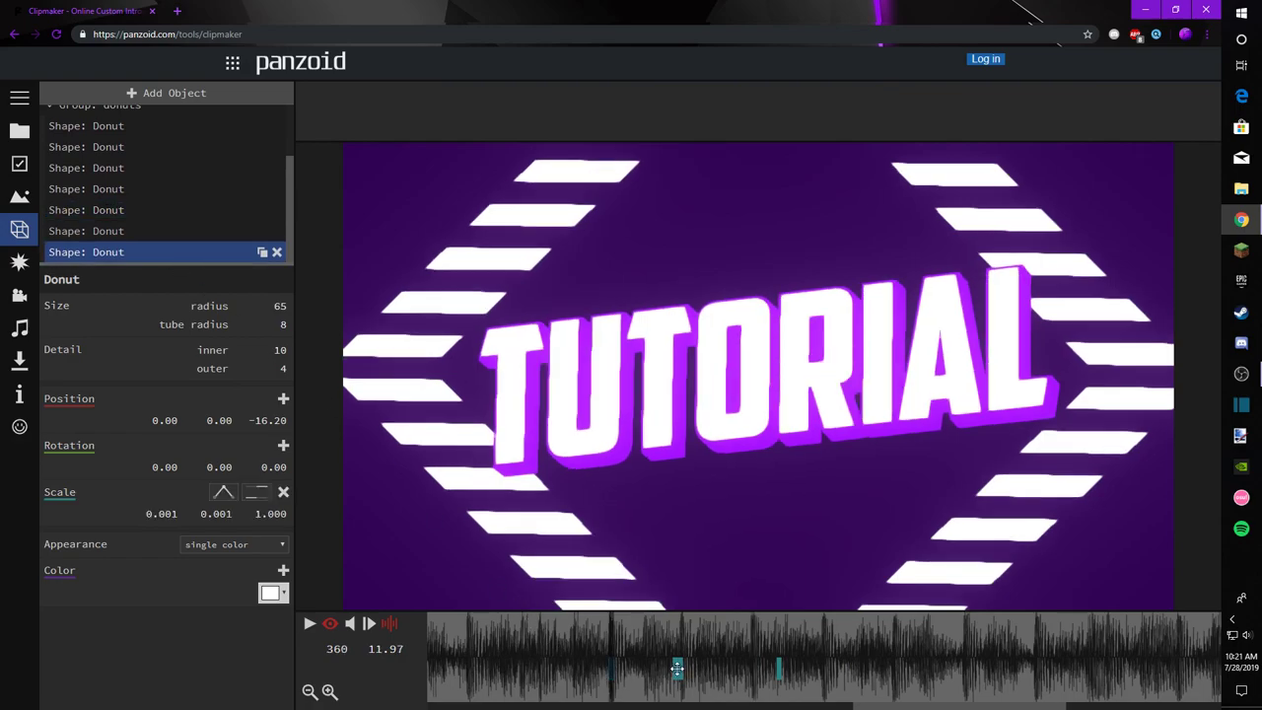
pyautogui.click(677, 669)
pyautogui.click(681, 668)
pyautogui.click(779, 667)
pyautogui.moveTo(779, 668); pyautogui.dragTo(1020, 668)
pyautogui.moveTo(710, 665); pyautogui.dragTo(655, 636)
pyautogui.press('space')
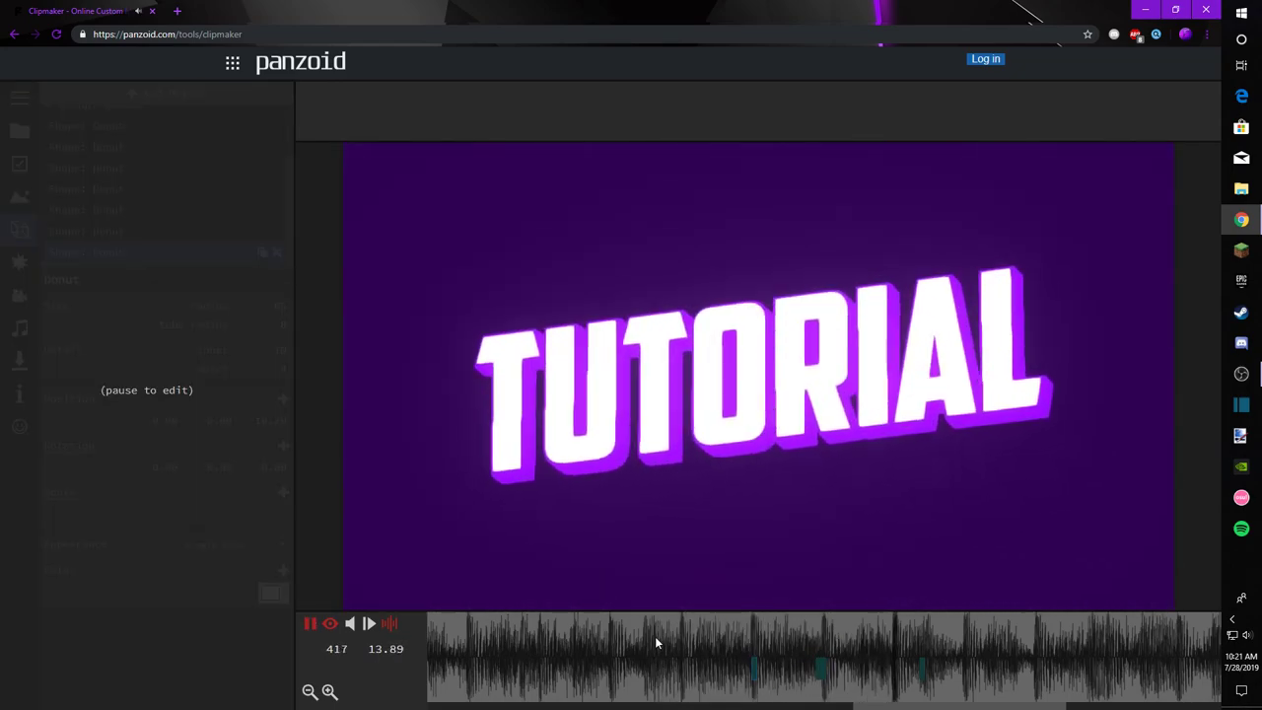
pyautogui.press('space')
# Step: Duplicate the sixth donut, shift all the copy's scale keyframes to start at frame 403 (13.40 s), and play back the result
pyautogui.moveTo(768, 643); pyautogui.dragTo(824, 639)
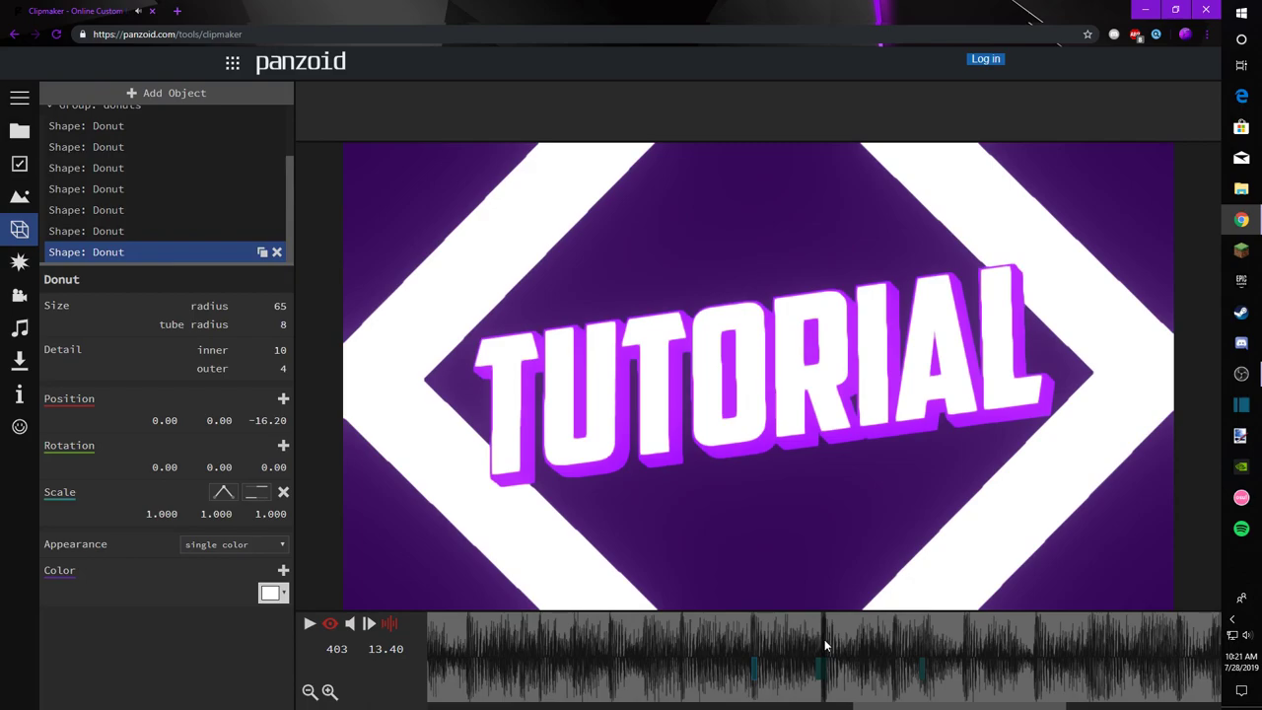
pyautogui.click(262, 230)
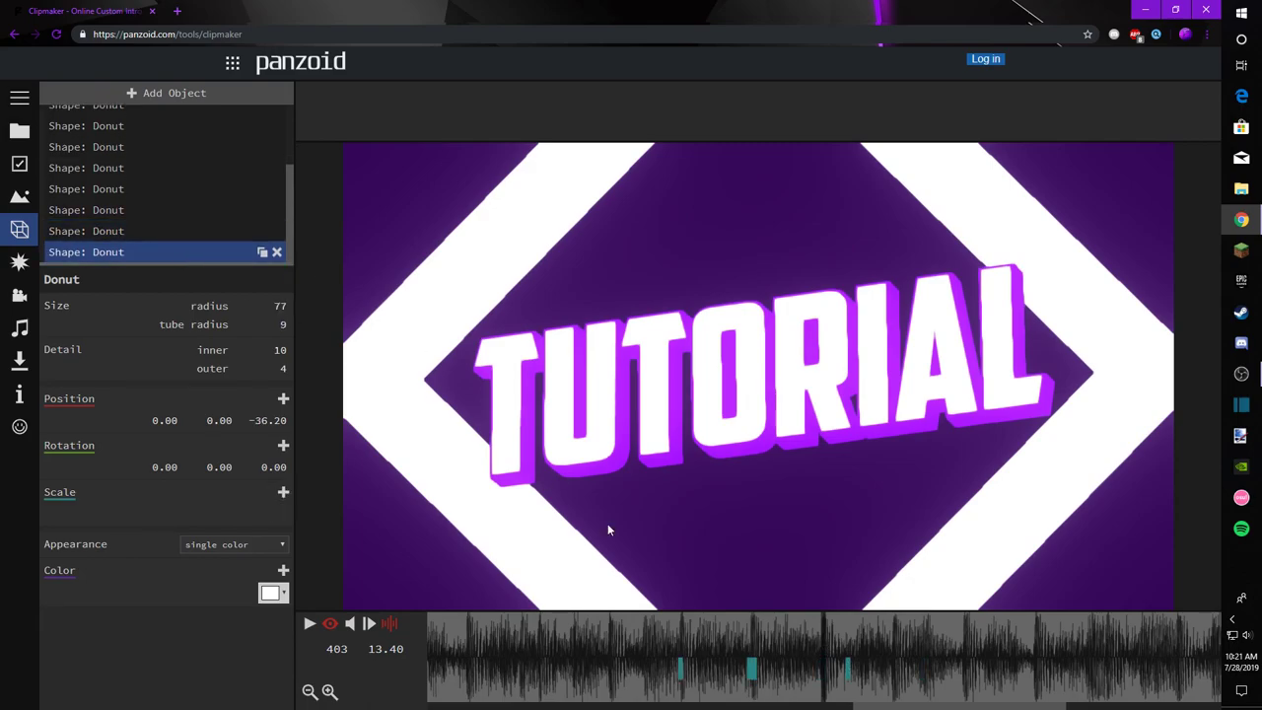
pyautogui.click(682, 669)
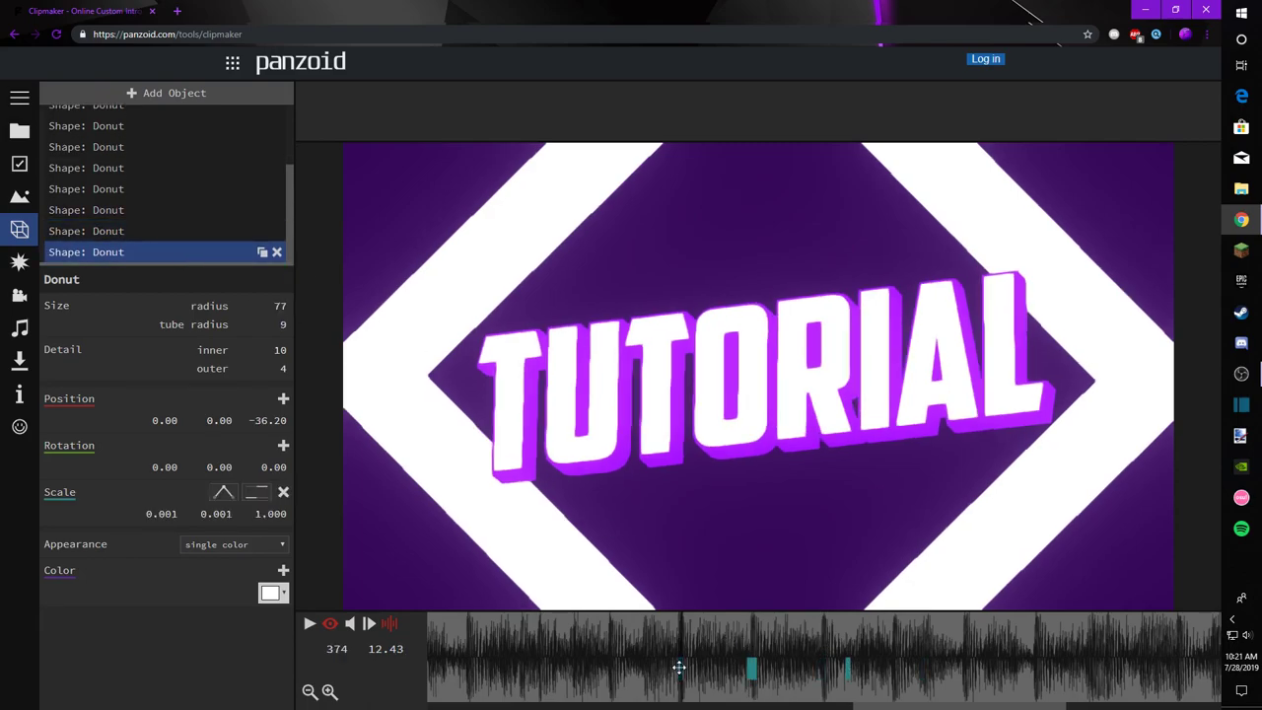
pyautogui.click(755, 664)
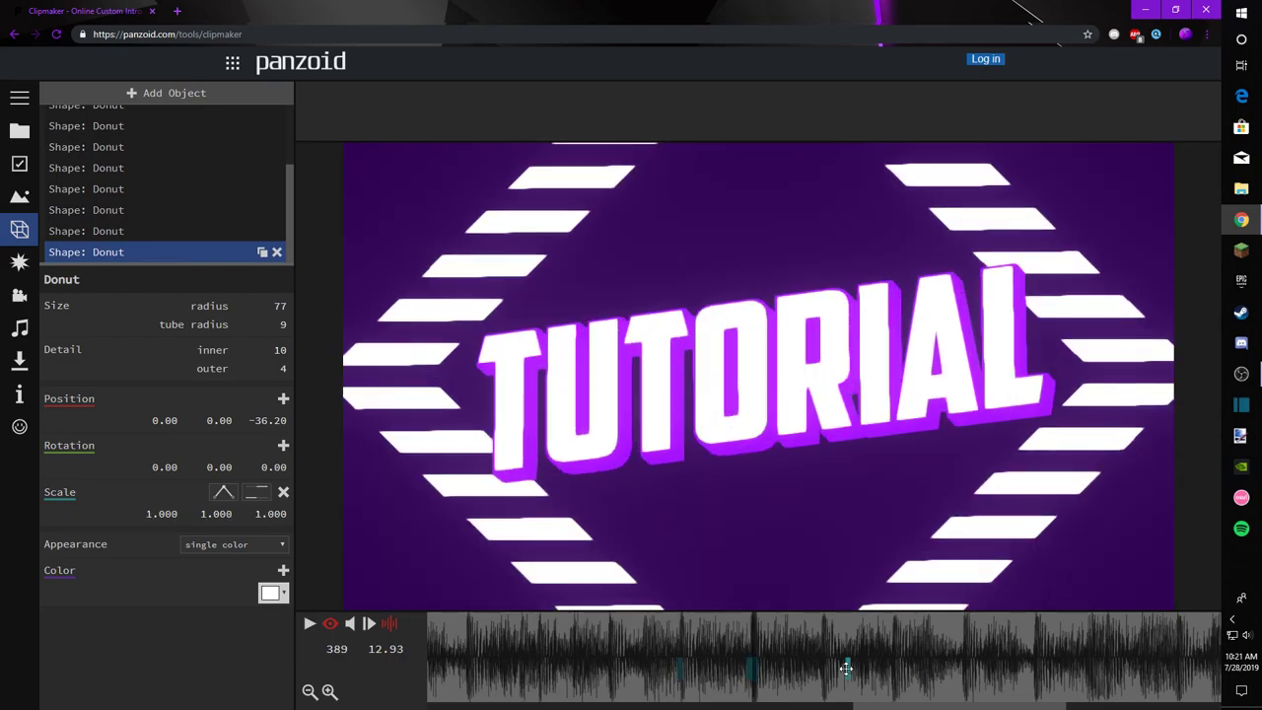
pyautogui.click(846, 674)
pyautogui.moveTo(722, 631); pyautogui.dragTo(809, 652)
pyautogui.moveTo(924, 668); pyautogui.dragTo(984, 677)
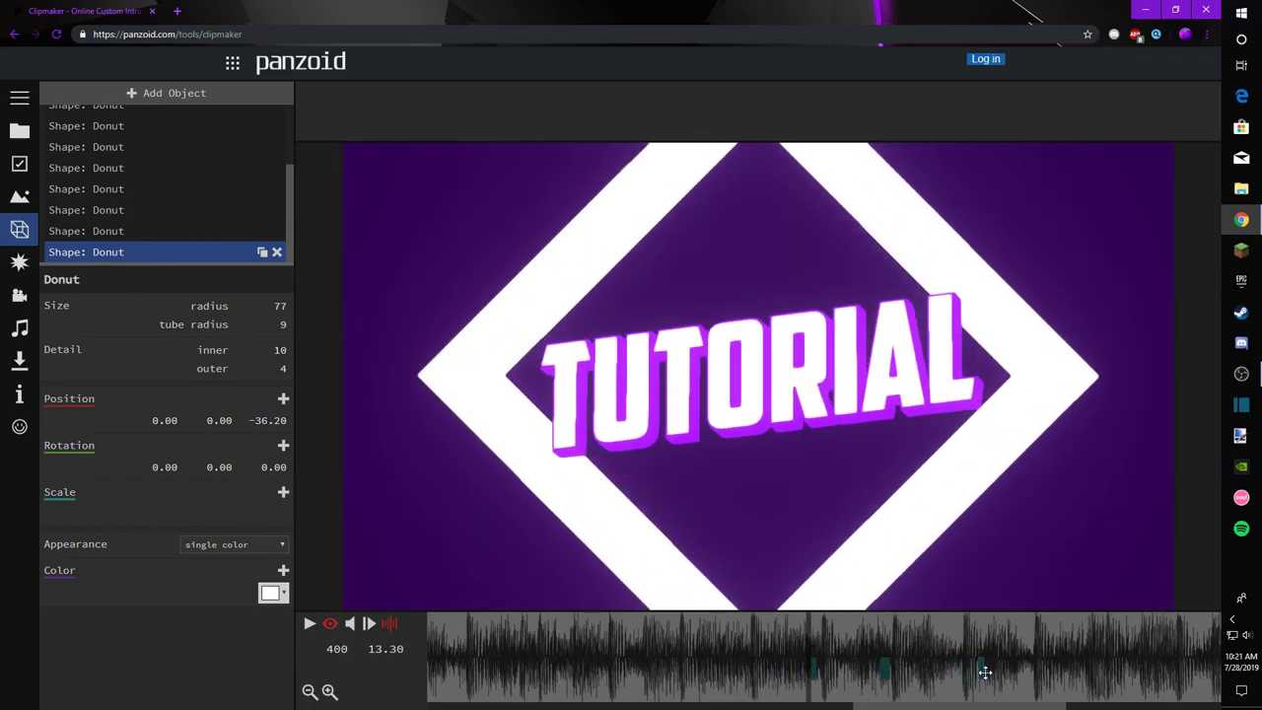
pyautogui.moveTo(767, 643); pyautogui.dragTo(889, 661)
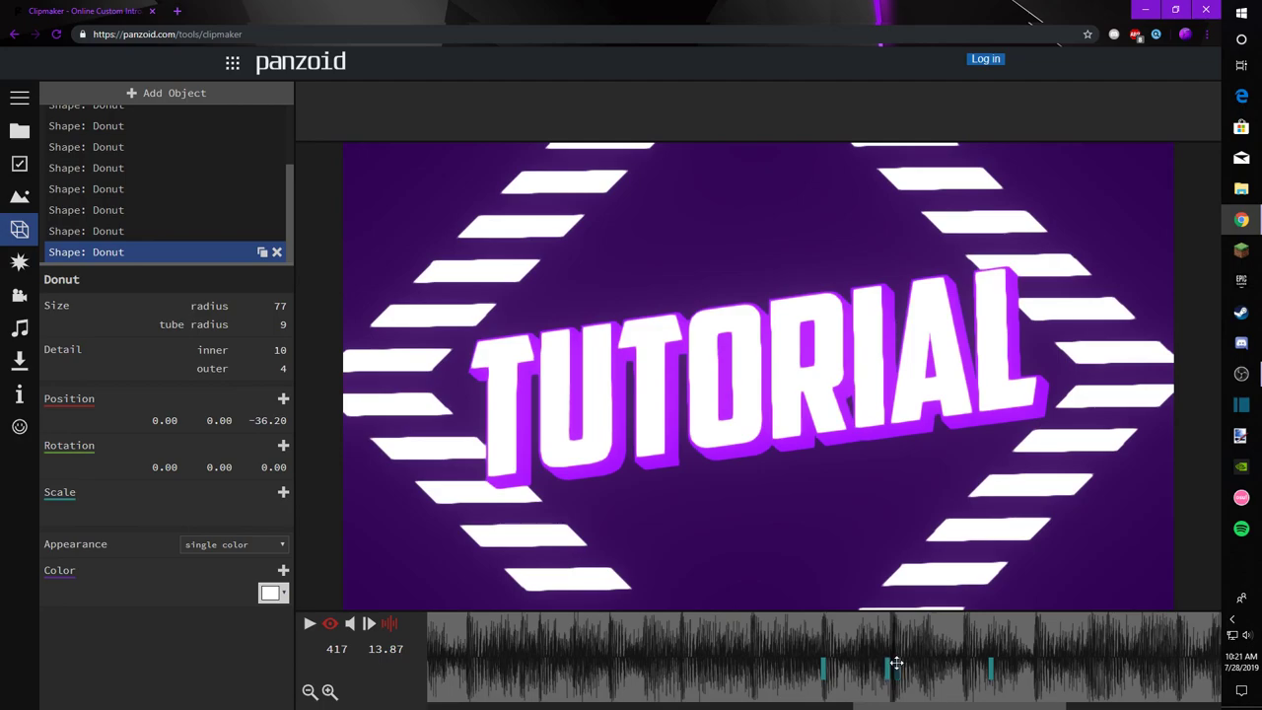
pyautogui.press('space')
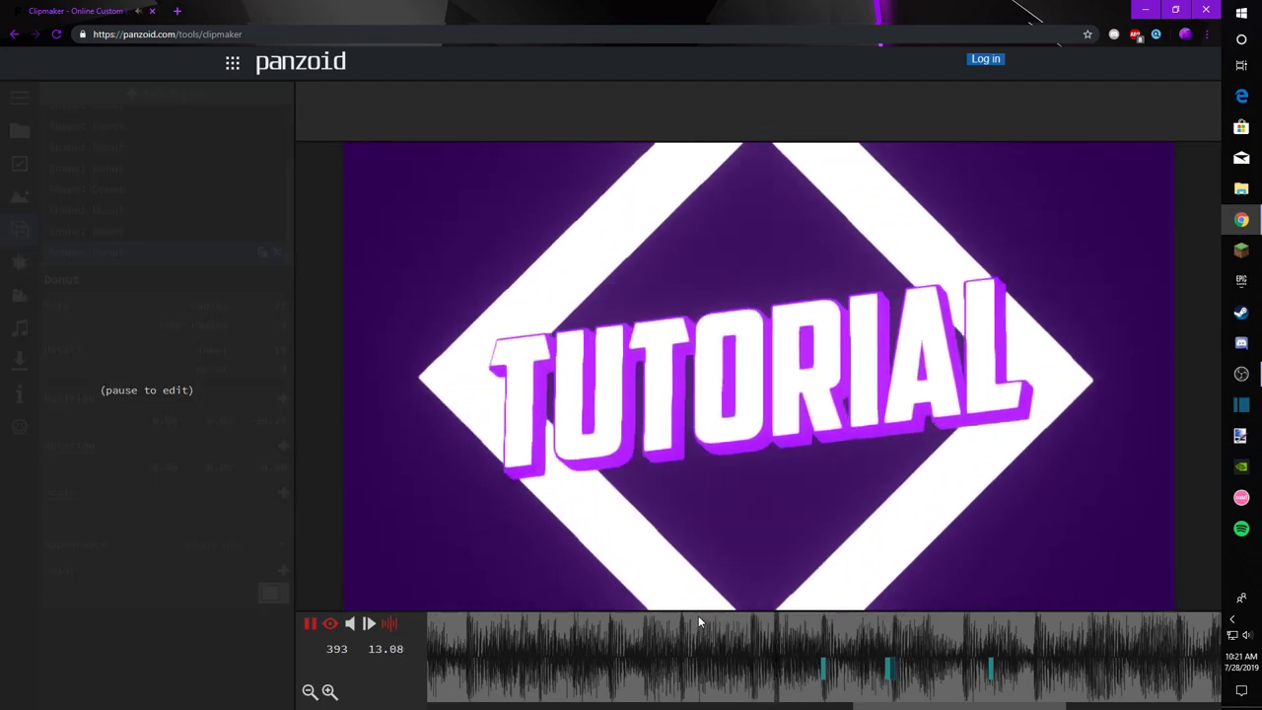
pyautogui.press('space')
# Step: Duplicate the seventh donut and set the new copy's outer detail to 200 to make it a circular ring
pyautogui.moveTo(889, 661); pyautogui.dragTo(894, 659)
pyautogui.moveTo(158, 212); pyautogui.dragTo(132, 246)
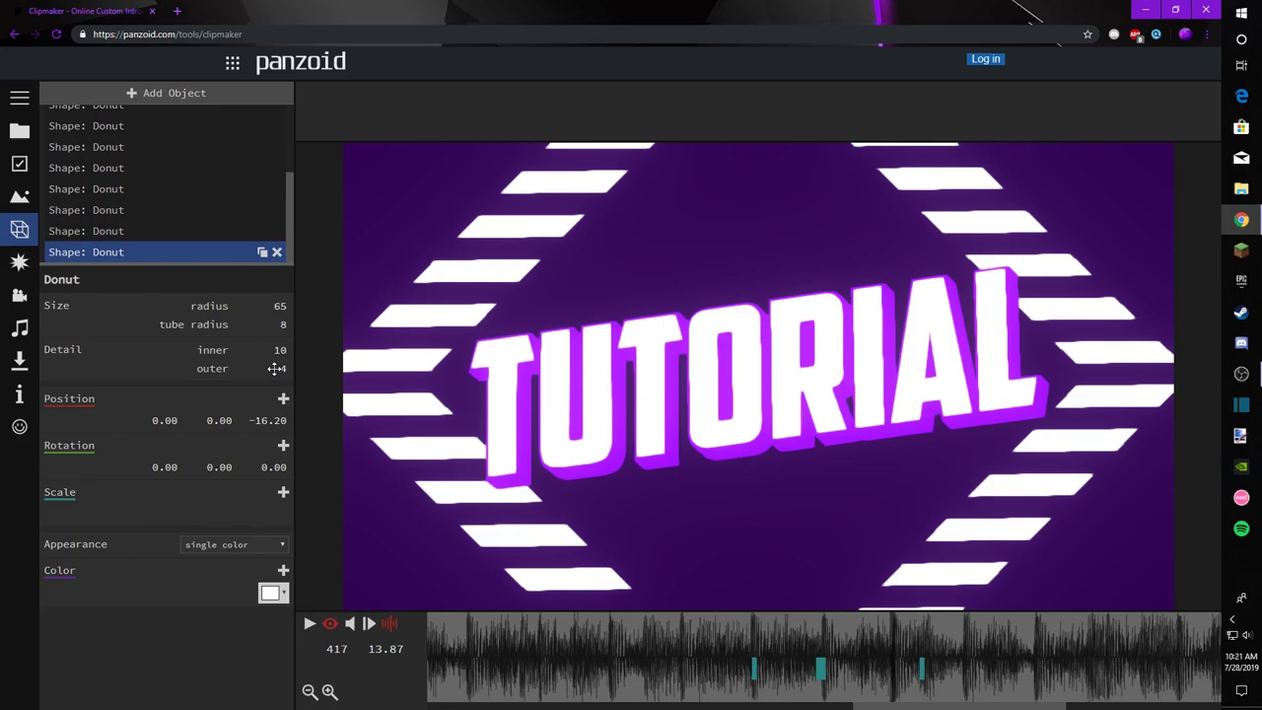
pyautogui.moveTo(896, 600); pyautogui.dragTo(797, 634)
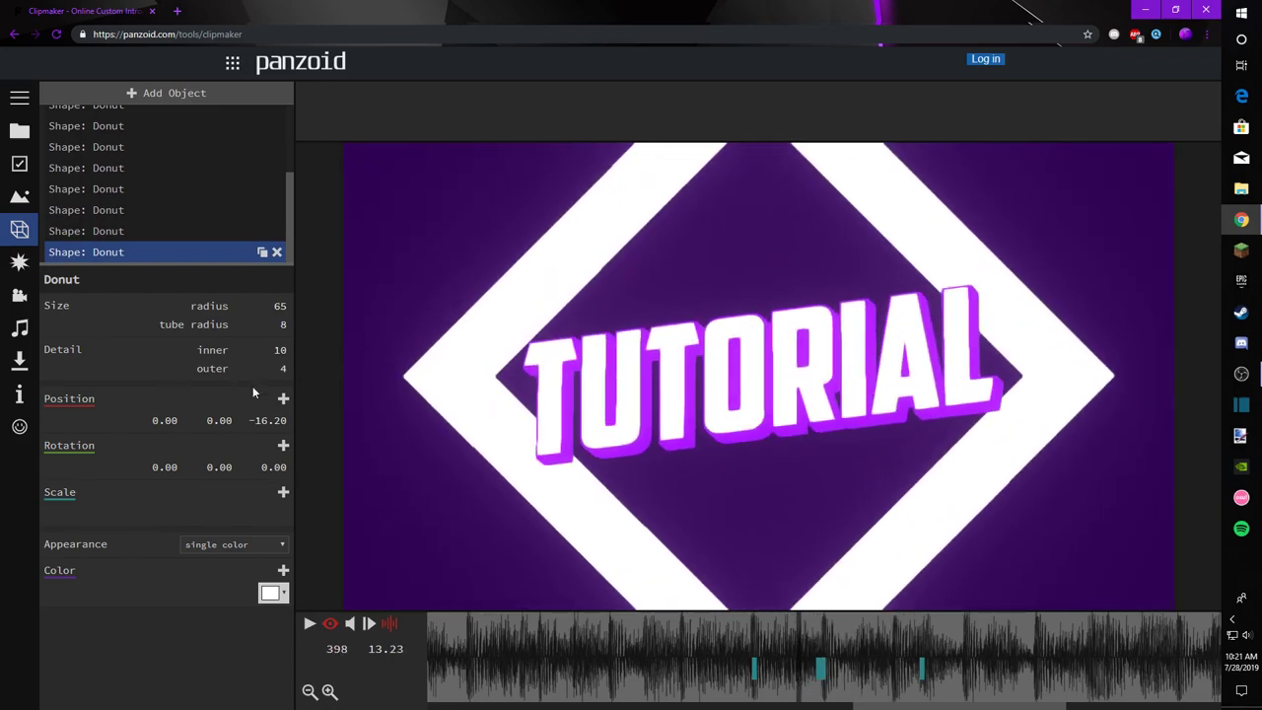
pyautogui.moveTo(259, 370); pyautogui.dragTo(1164, 405)
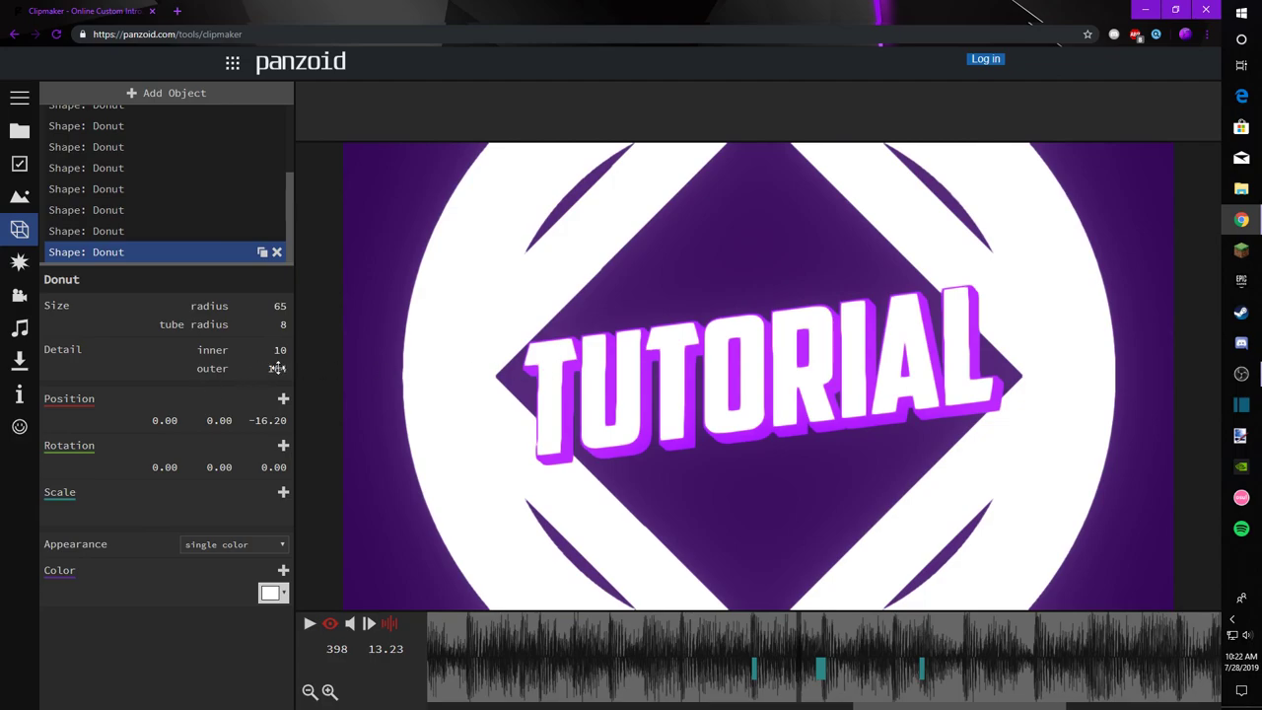
pyautogui.moveTo(278, 369); pyautogui.dragTo(499, 364)
# Step: Shift all the circular donut's scale keyframes to start at frame 417 (13.87 s)
pyautogui.click(755, 665)
pyautogui.click(820, 668)
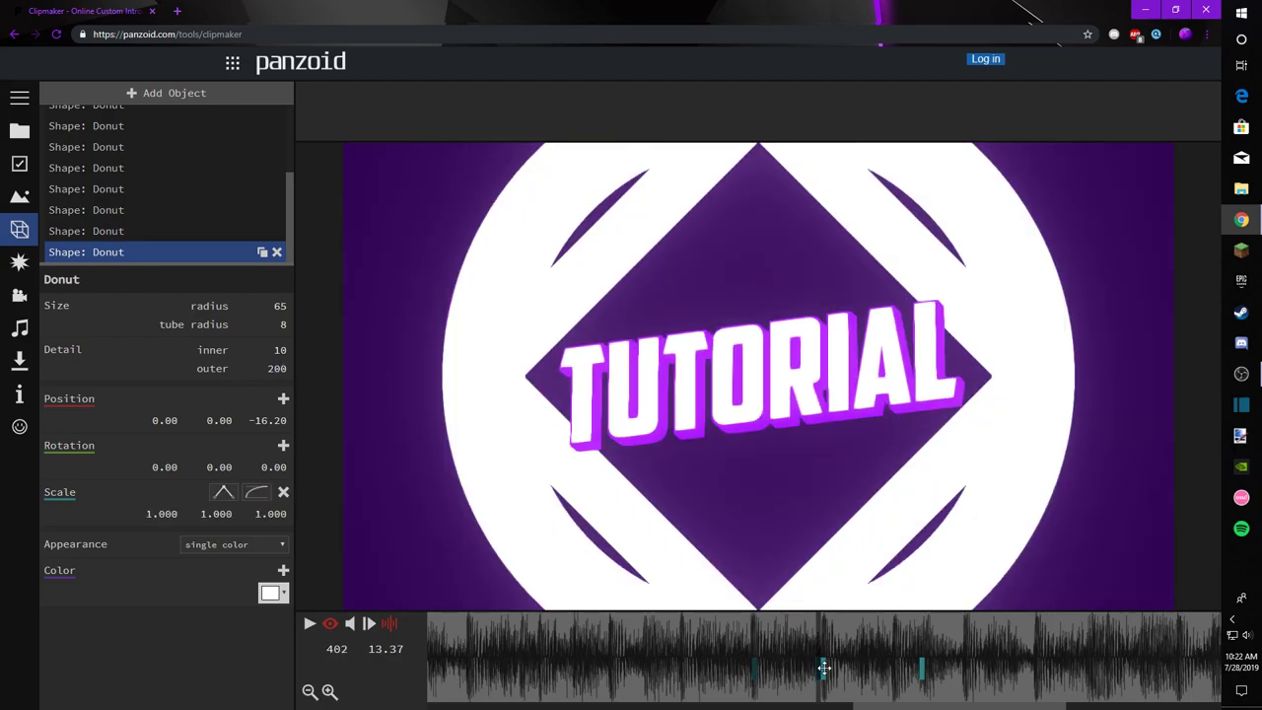
pyautogui.click(922, 668)
pyautogui.moveTo(764, 643); pyautogui.dragTo(965, 659)
pyautogui.click(908, 638)
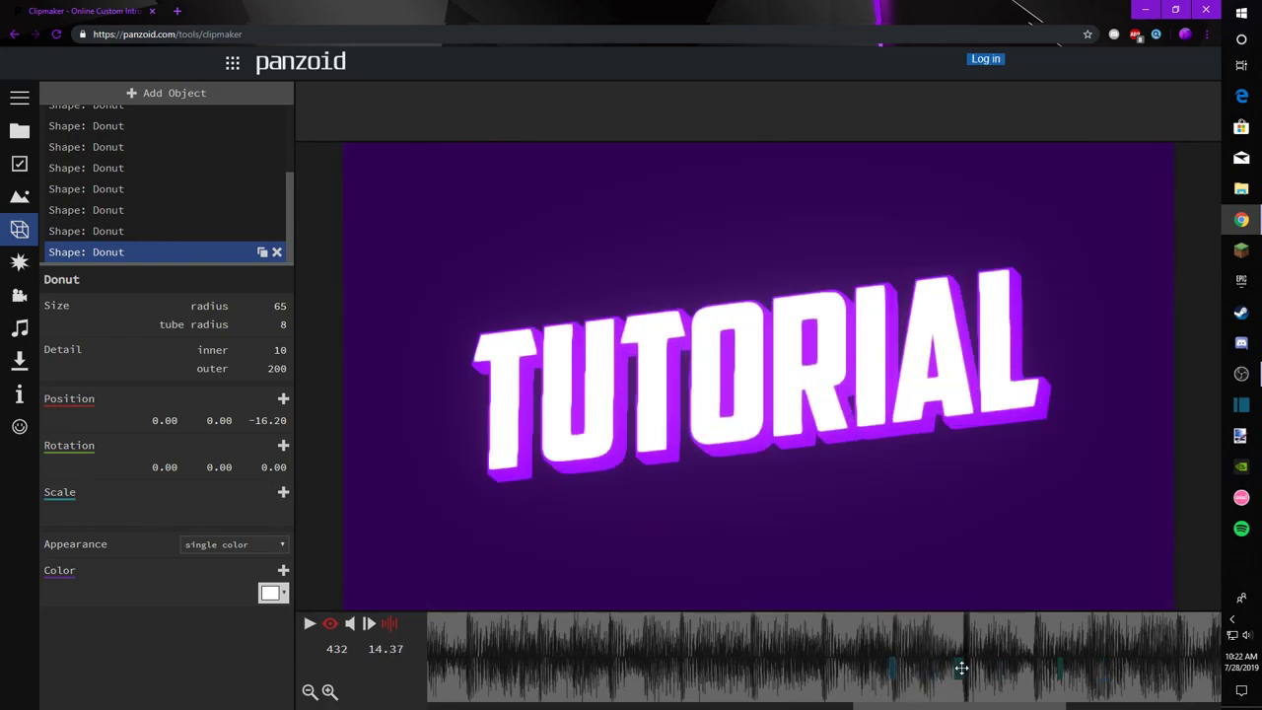
pyautogui.click(961, 667)
# Step: Play back the animation from before the latest expansions to check the circular donut's shape and timing
pyautogui.click(785, 638)
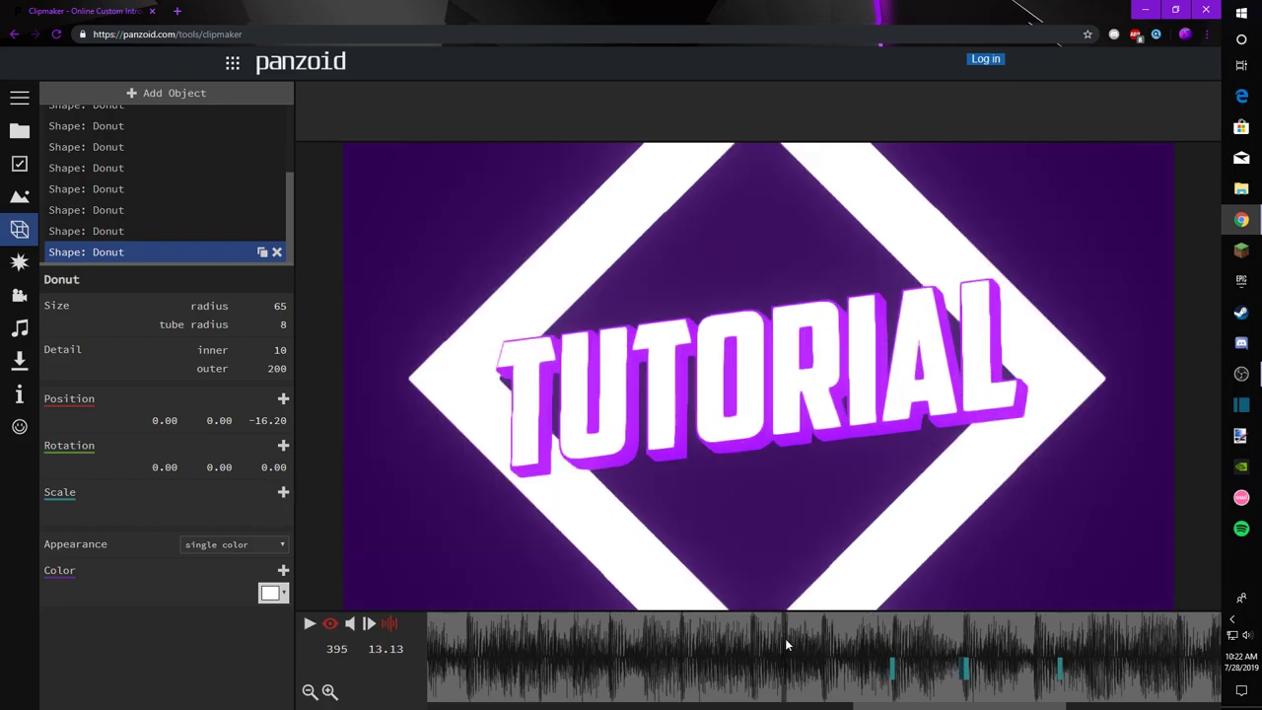
pyautogui.press('space')
pyautogui.press('space')
pyautogui.click(546, 625)
pyautogui.press('space')
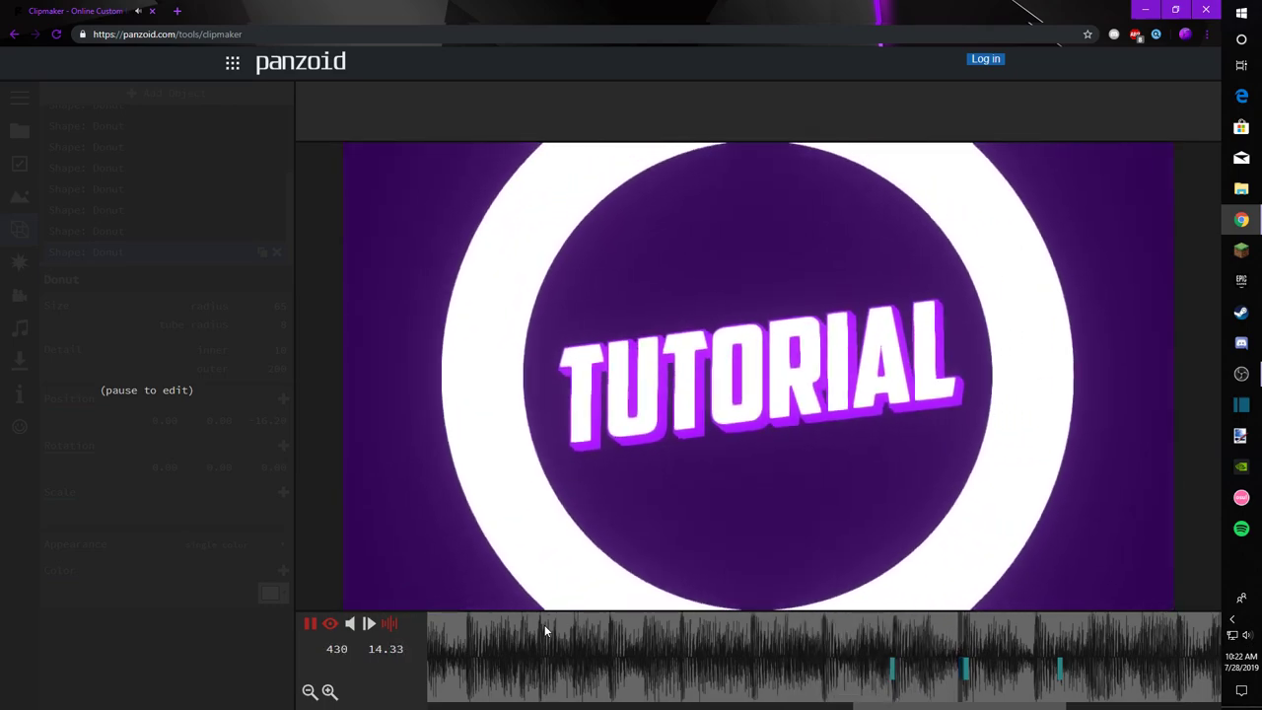
pyautogui.press('space')
# Step: Duplicate the diamond donut of radius 77 and set the copy's outer detail to 200 to make it circular
pyautogui.moveTo(919, 640); pyautogui.dragTo(966, 643)
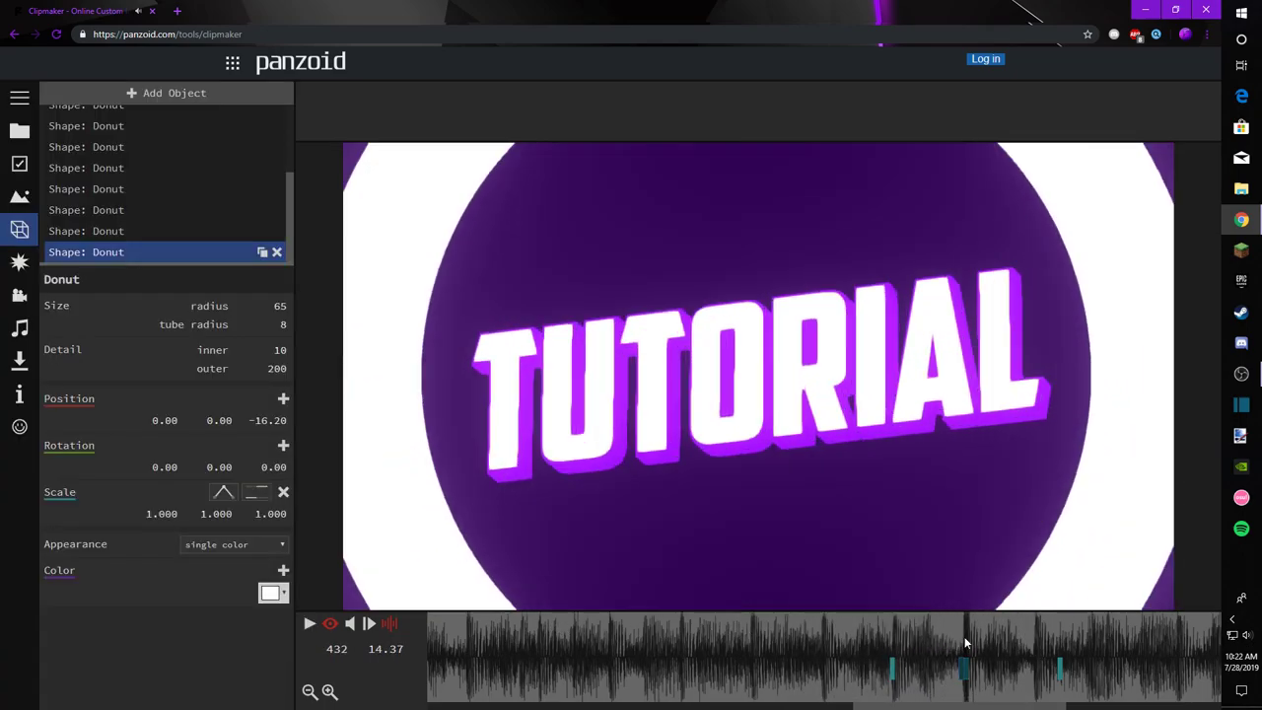
pyautogui.click(178, 237)
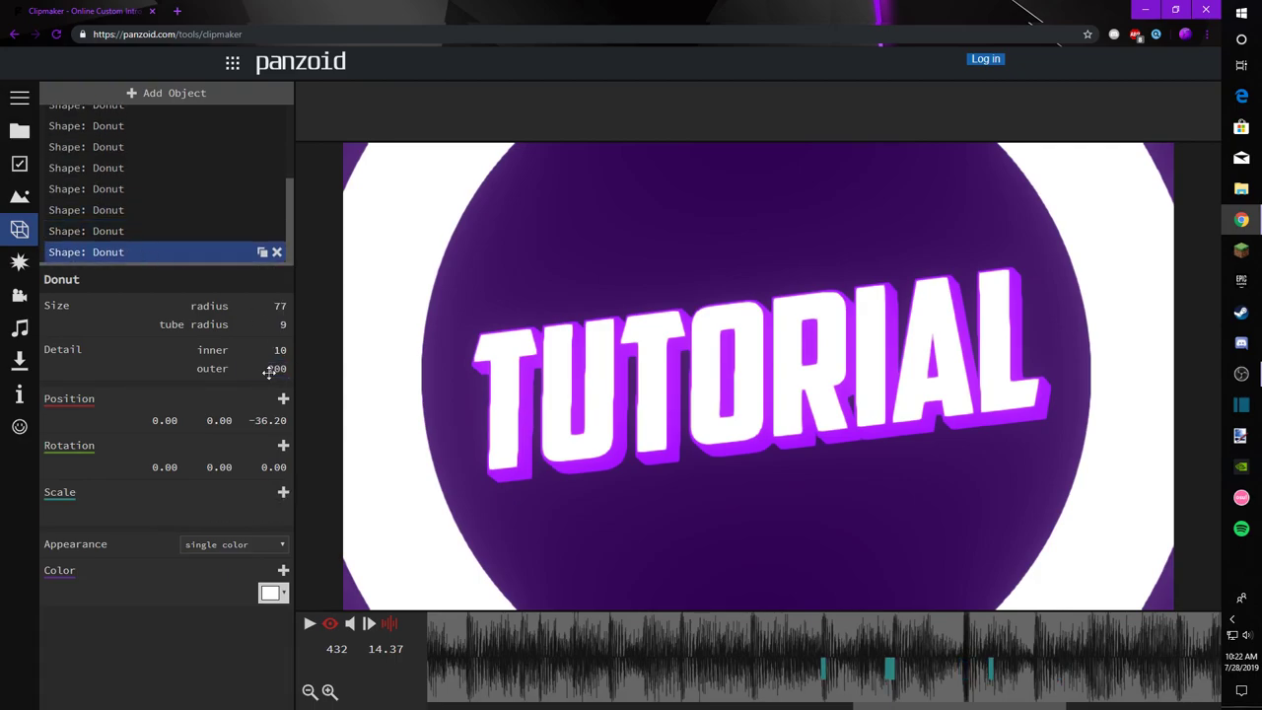
# Step: Shift all scale keyframes of the circular radius-77 copy to start at frame 432 (14.37 s)
pyautogui.click(823, 665)
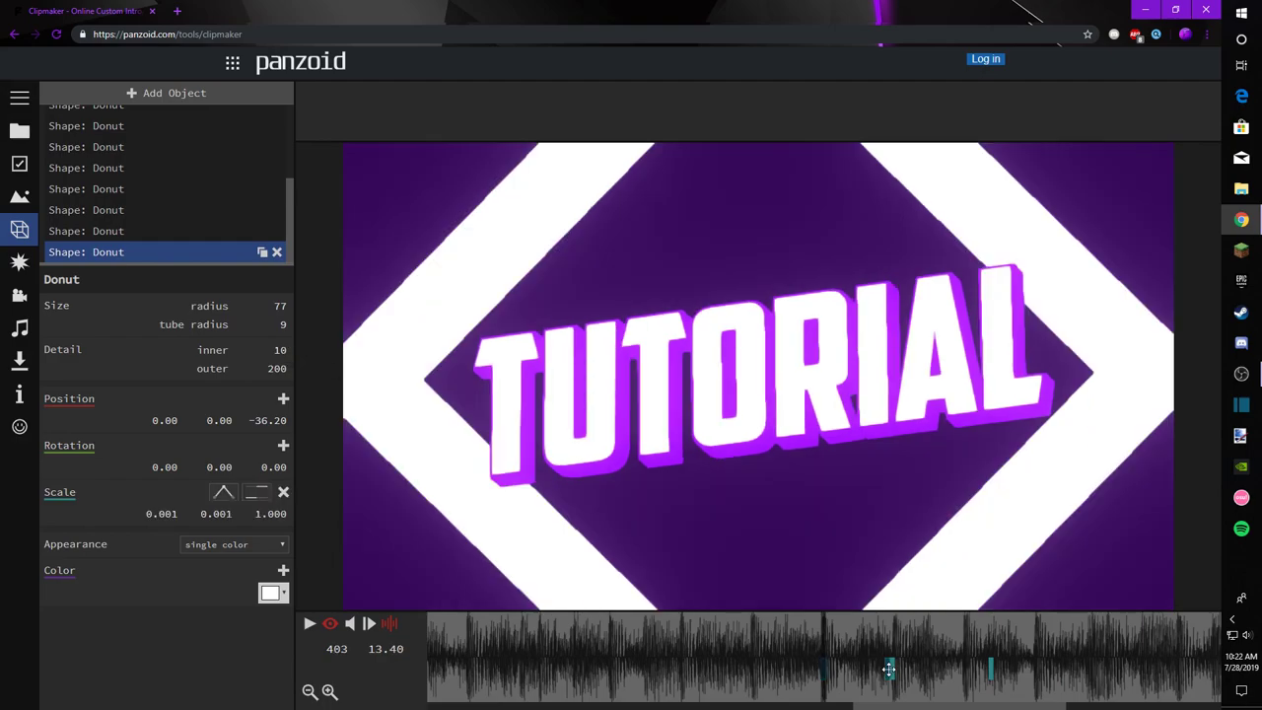
pyautogui.click(1006, 678)
pyautogui.click(991, 671)
pyautogui.moveTo(994, 670); pyautogui.dragTo(1184, 673)
pyautogui.moveTo(893, 642); pyautogui.dragTo(1121, 662)
# Step: Duplicate the circular radius-65 donut and shift all the copy's scale keyframes to start at frame 446 (14.83 s)
pyautogui.moveTo(1033, 706); pyautogui.dragTo(1233, 704)
pyautogui.moveTo(538, 639); pyautogui.dragTo(641, 641)
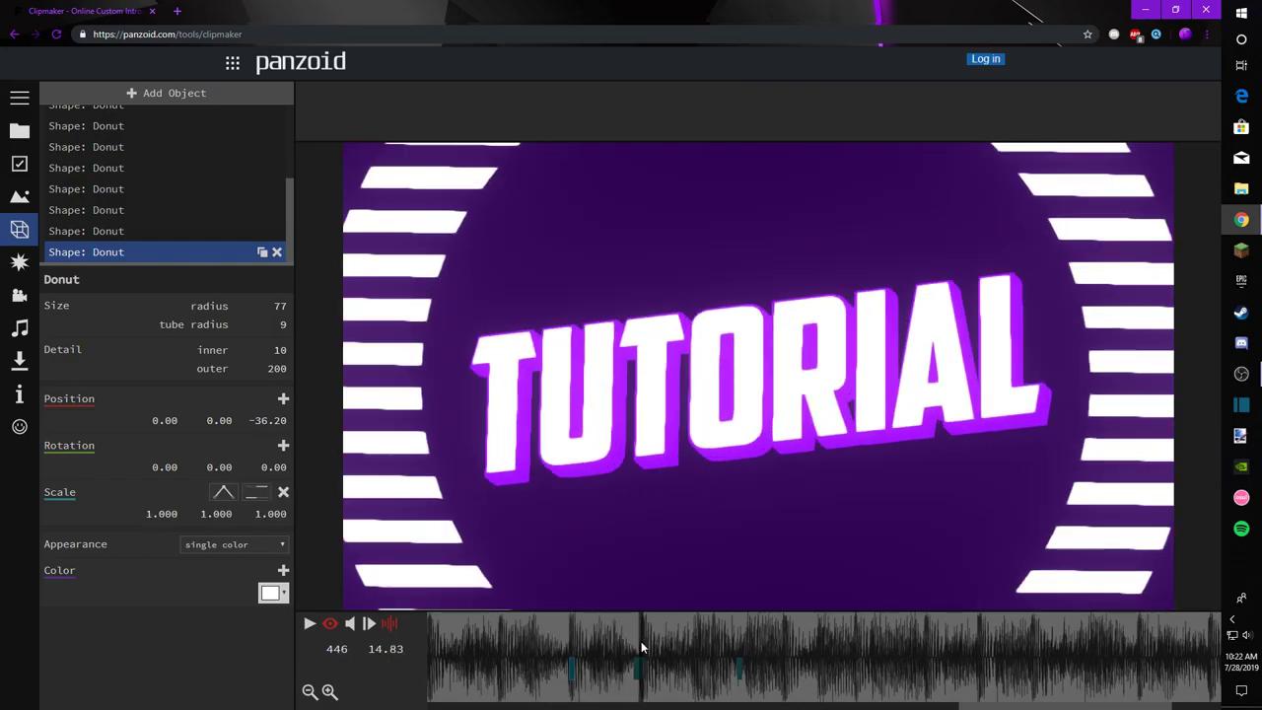
pyautogui.scroll(-1, 211, 240)
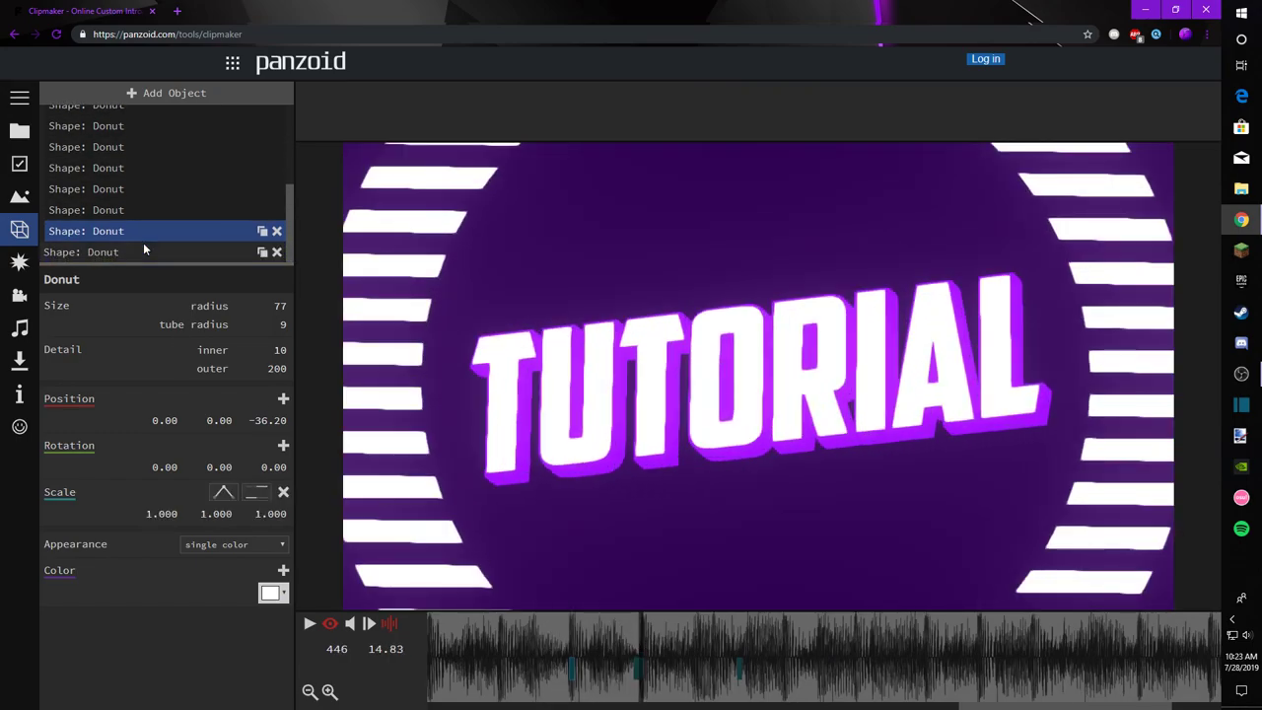
pyautogui.click(150, 253)
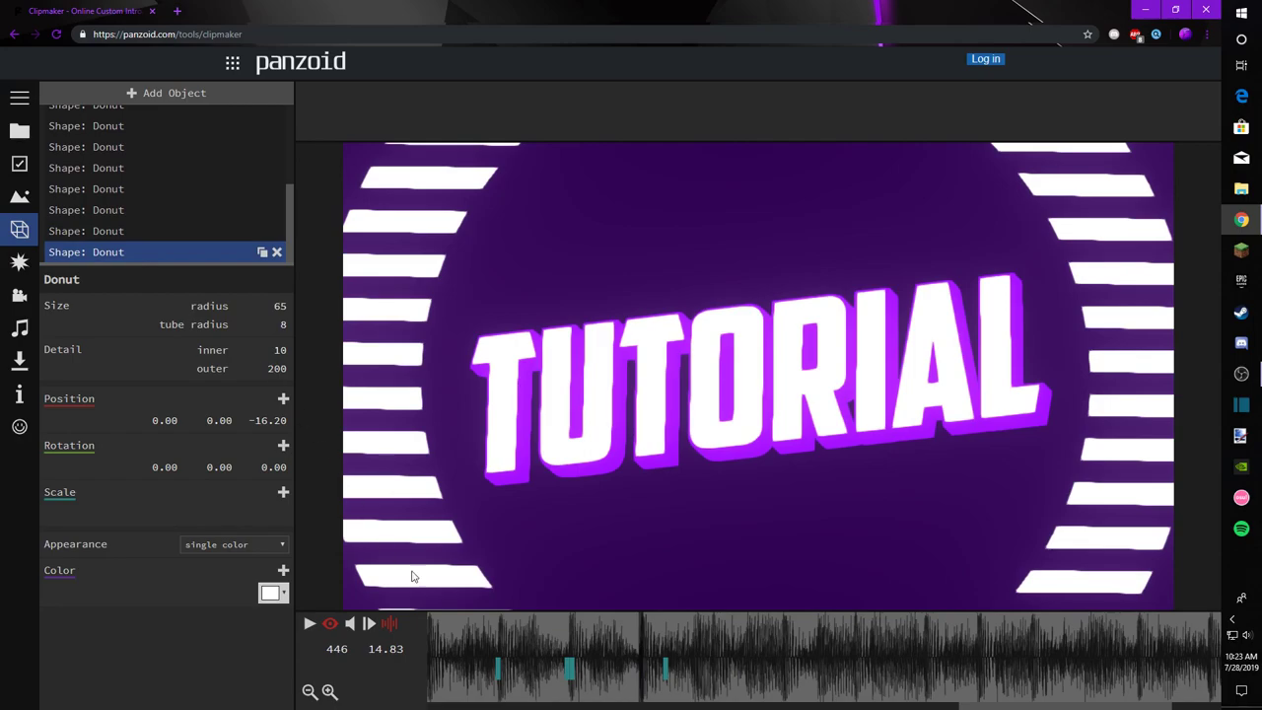
pyautogui.click(499, 671)
pyautogui.click(564, 671)
pyautogui.click(567, 670)
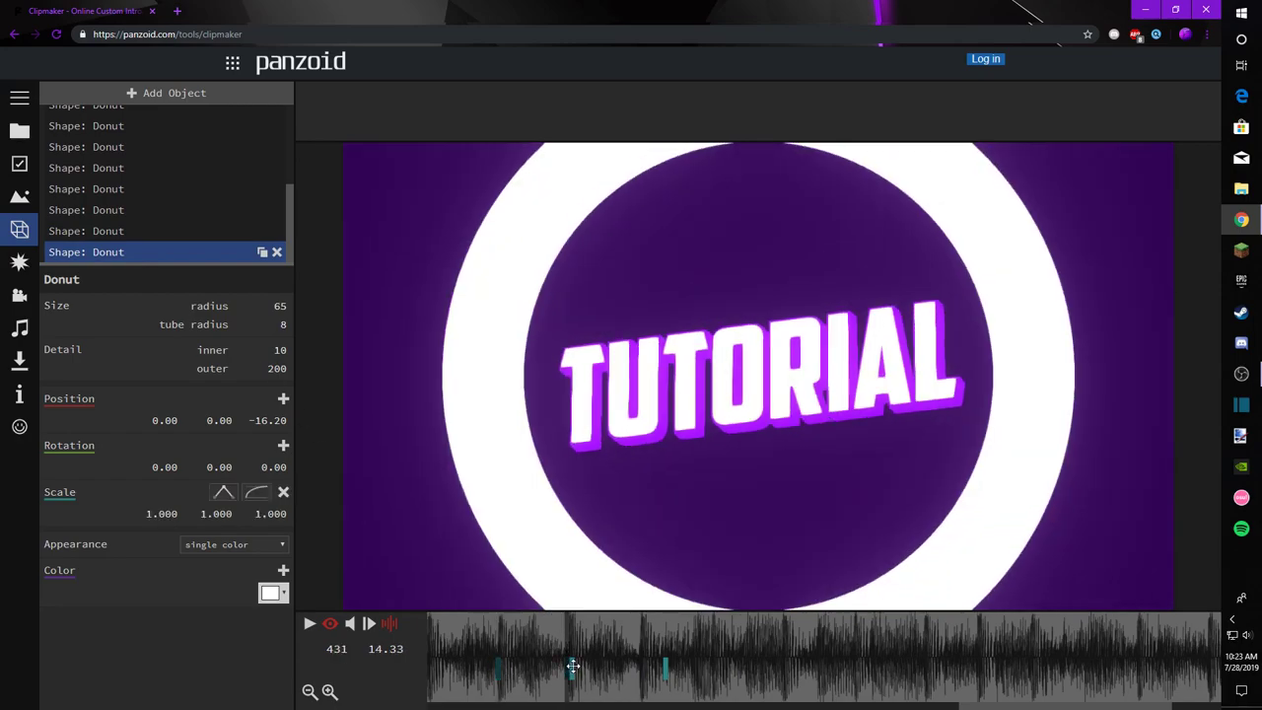
pyautogui.click(572, 668)
pyautogui.click(667, 667)
pyautogui.moveTo(867, 671); pyautogui.dragTo(805, 666)
pyautogui.moveTo(554, 641); pyautogui.dragTo(736, 651)
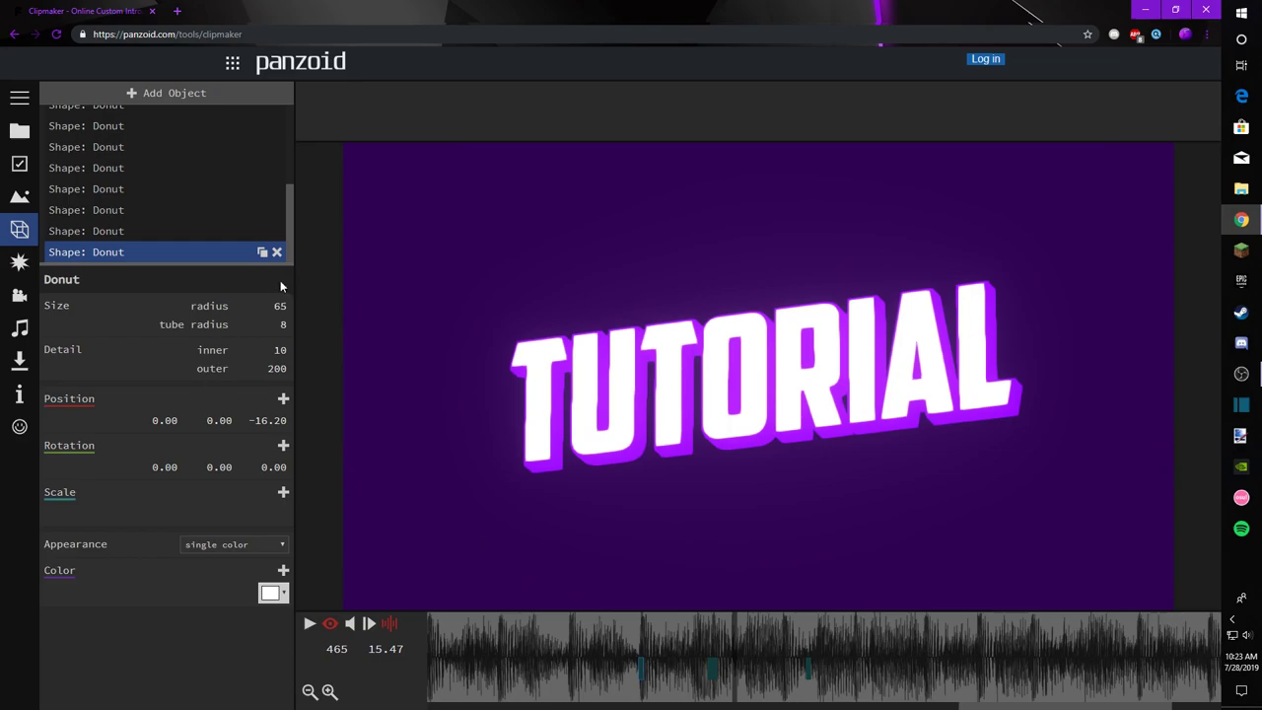
# Step: Duplicate the circular radius-77 donut and shift all the copy's scale keyframes to start at frame 461 (15.33 s)
pyautogui.doubleClick(256, 232)
pyautogui.click(255, 229)
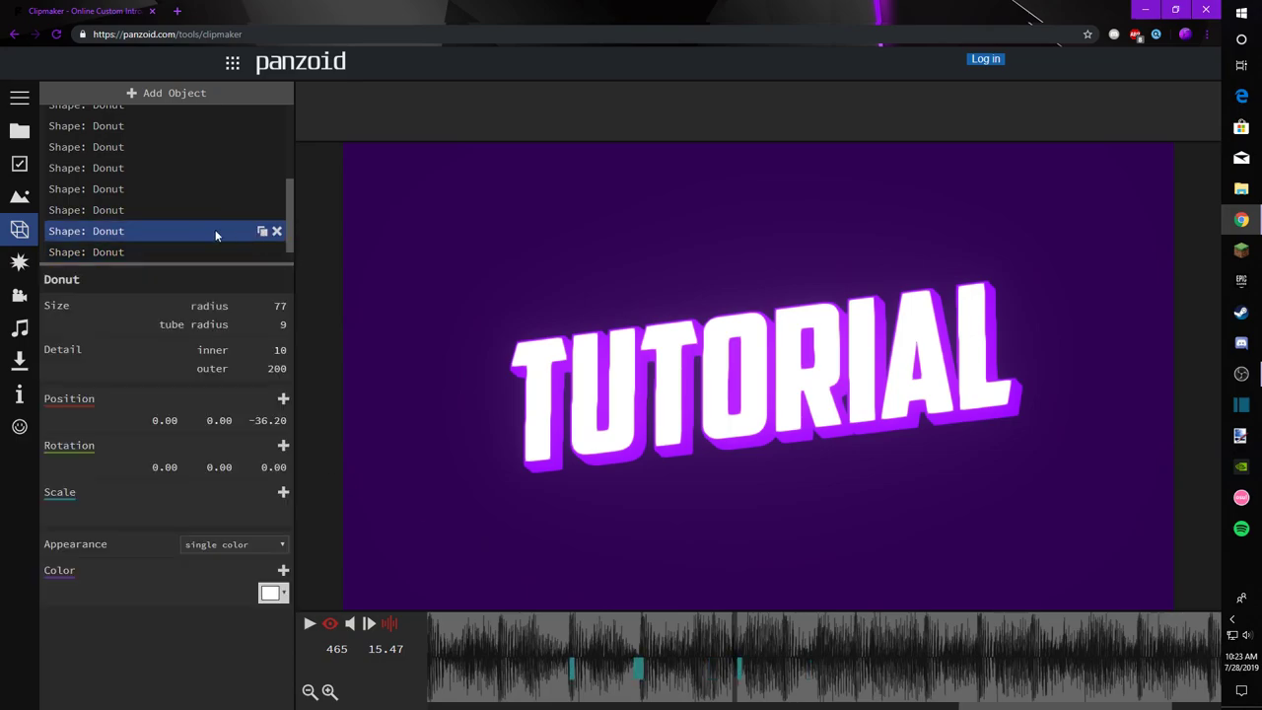
pyautogui.scroll(-1, 159, 249)
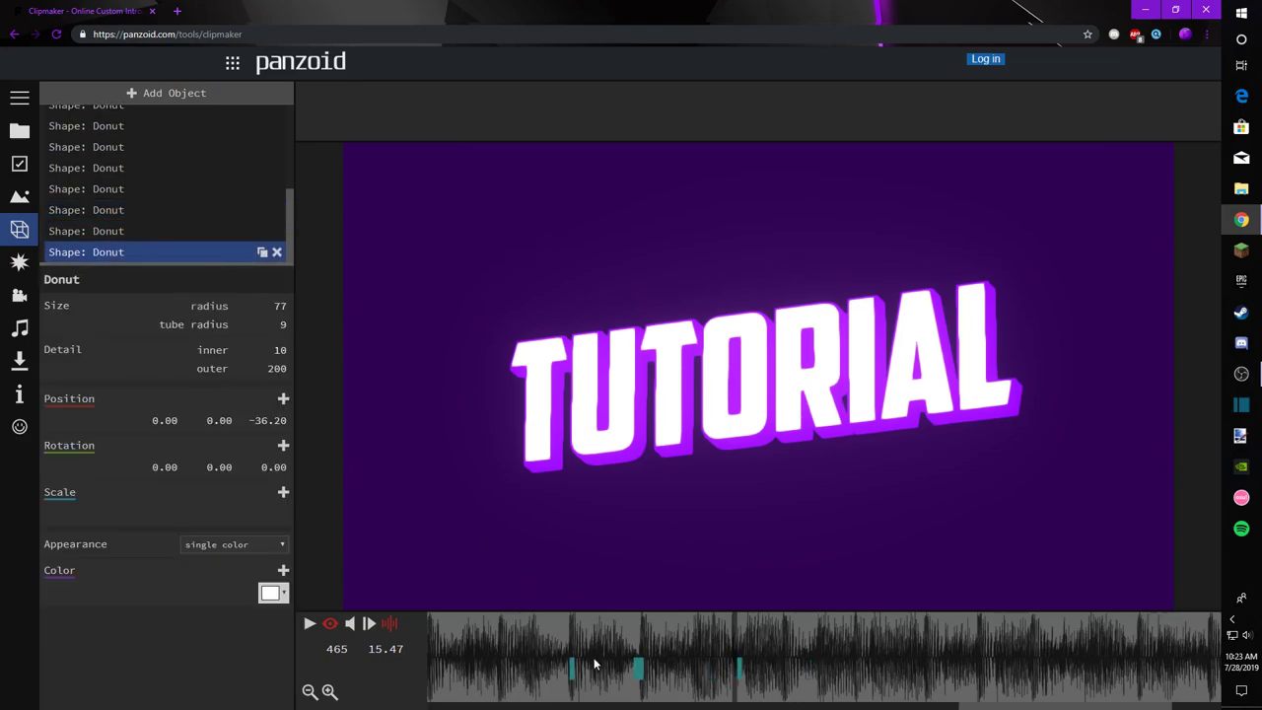
pyautogui.click(573, 665)
pyautogui.click(642, 662)
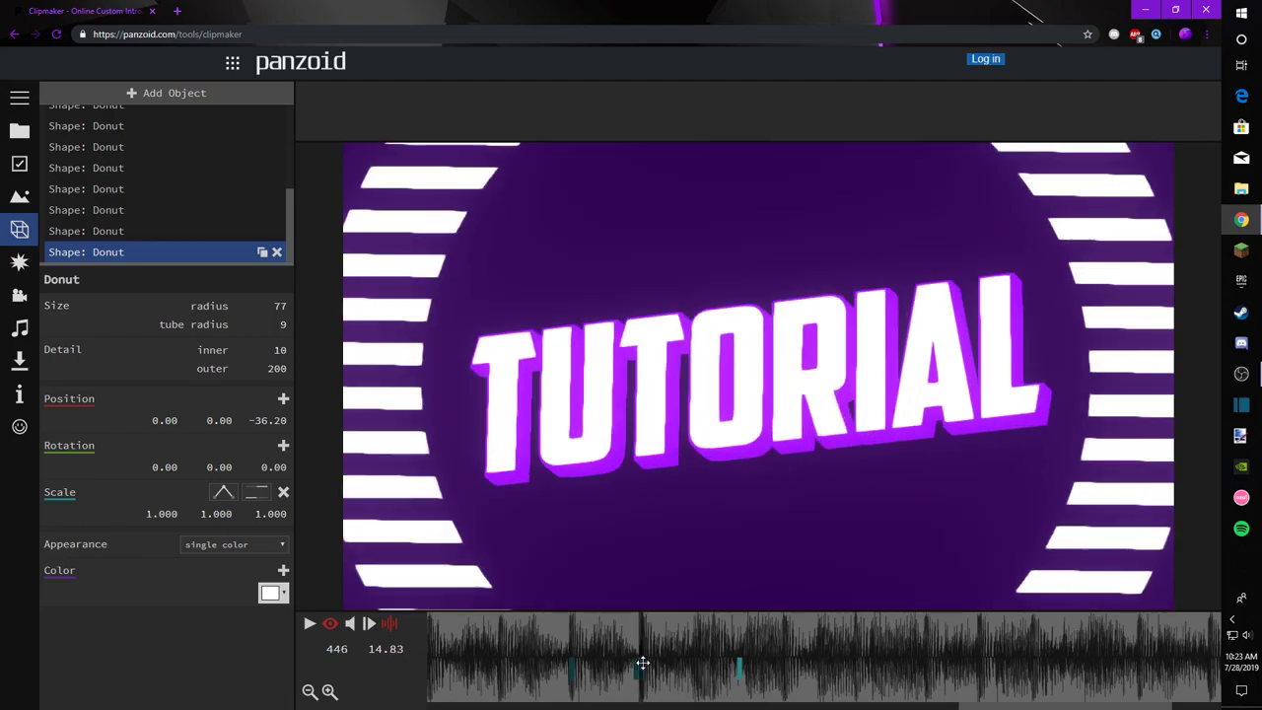
pyautogui.click(738, 665)
pyautogui.click(897, 666)
pyautogui.moveTo(621, 626); pyautogui.dragTo(793, 622)
# Step: Duplicate the latest radius-65 donut, start the copy's scale keyframes at frame 475 (15.80 s), and nudge its middle keyframe pair one frame earlier
pyautogui.click(276, 253)
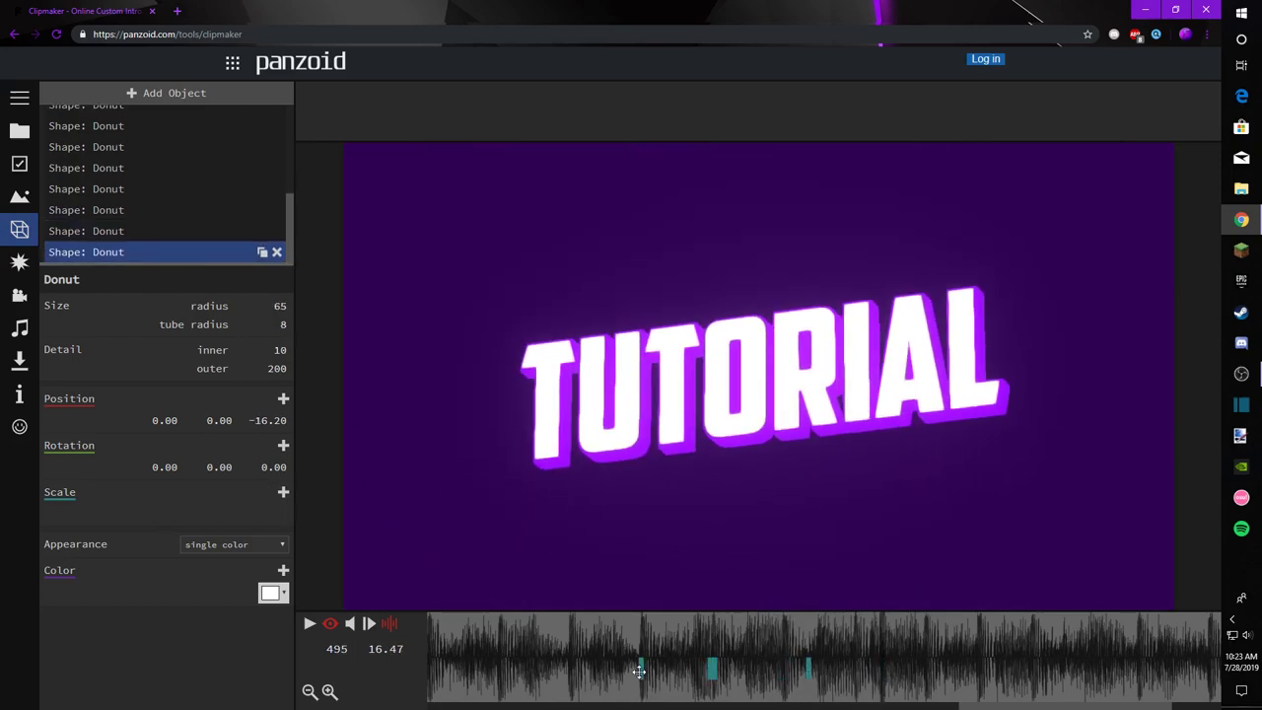
pyautogui.click(708, 677)
pyautogui.keyDown('ctrl'); pyautogui.click(711, 667); pyautogui.keyUp('ctrl')
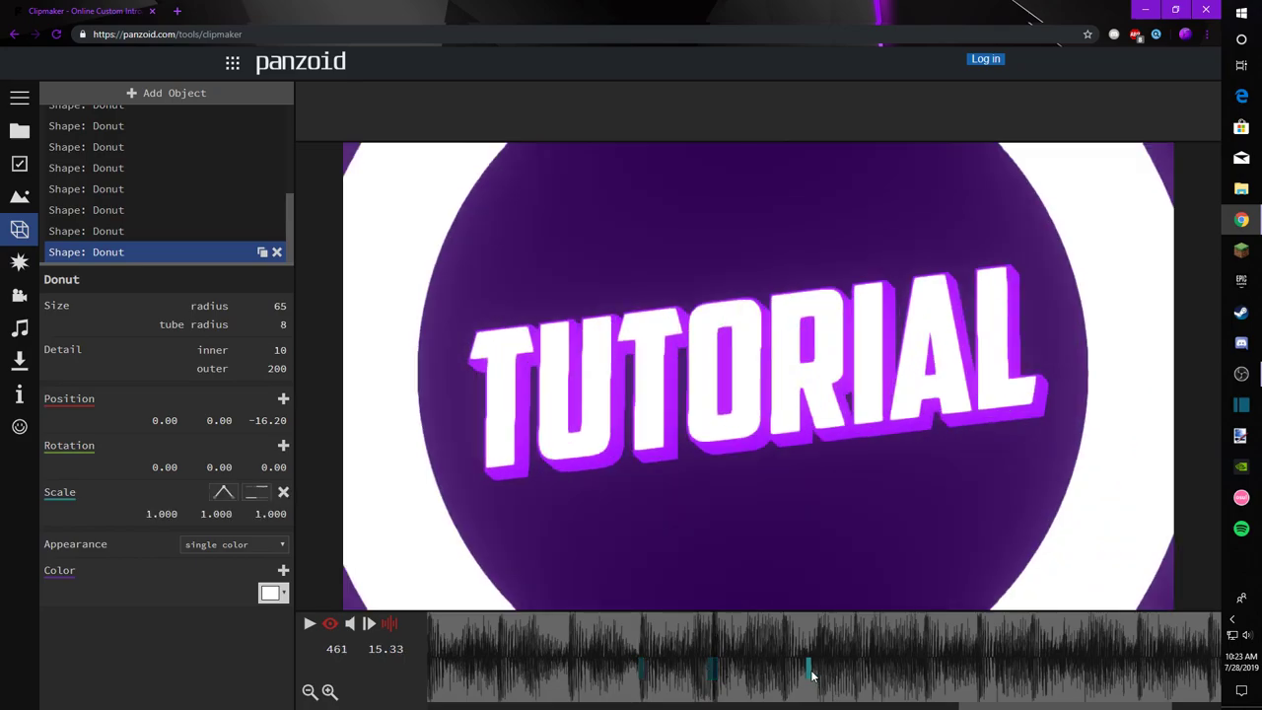
pyautogui.keyDown('ctrl'); pyautogui.click(809, 672); pyautogui.keyUp('ctrl')
pyautogui.moveTo(808, 671); pyautogui.dragTo(929, 671)
pyautogui.click(721, 651)
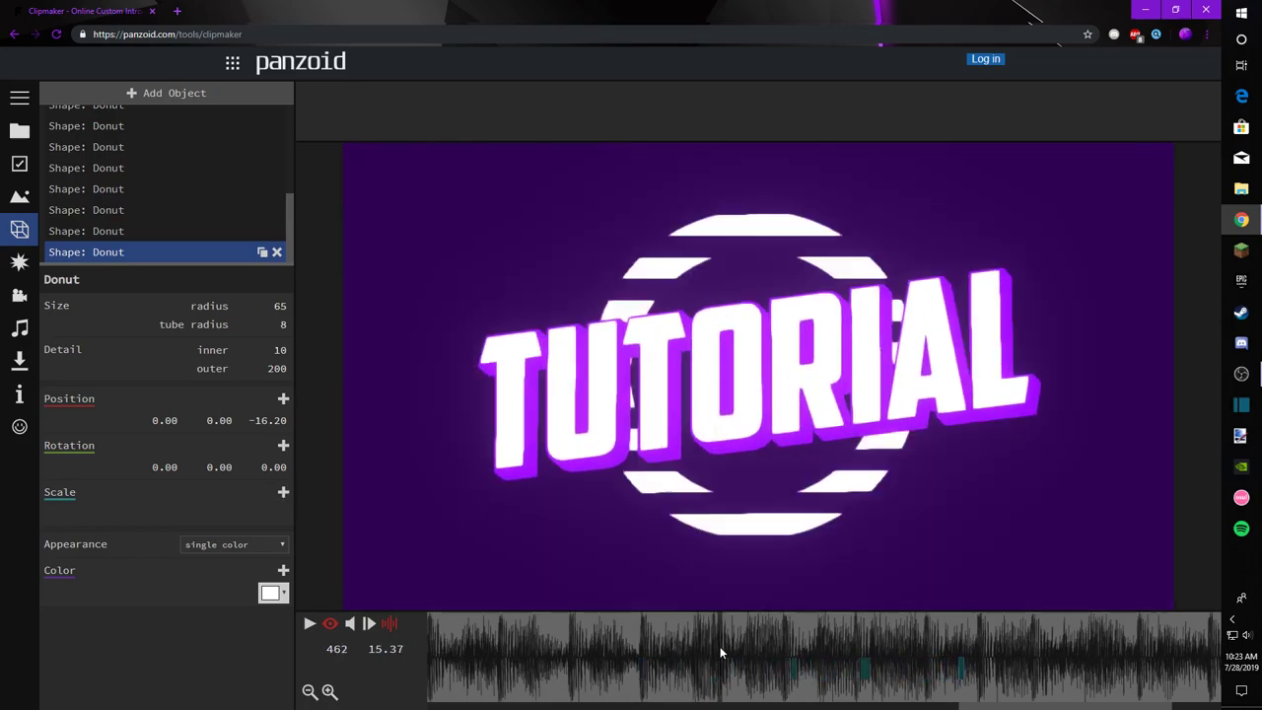
pyautogui.moveTo(782, 651); pyautogui.dragTo(852, 647)
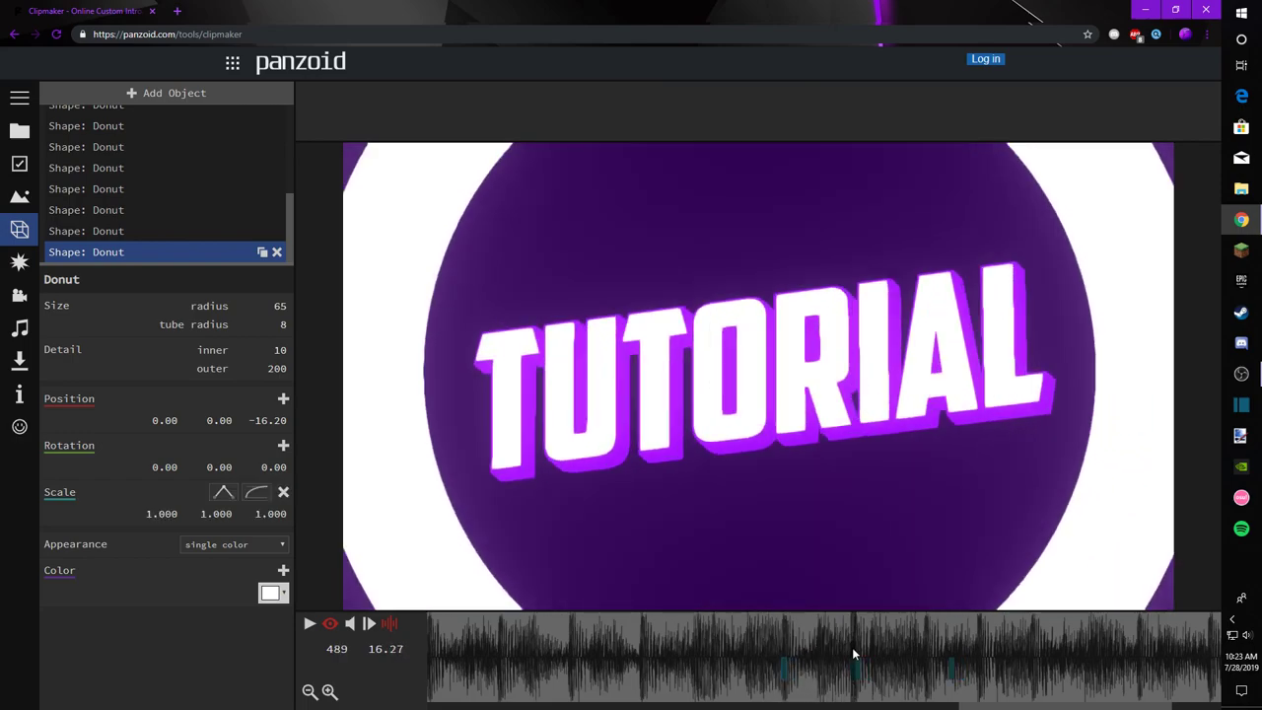
pyautogui.press('Left')
pyautogui.press('Right')
pyautogui.moveTo(851, 657); pyautogui.dragTo(890, 639)
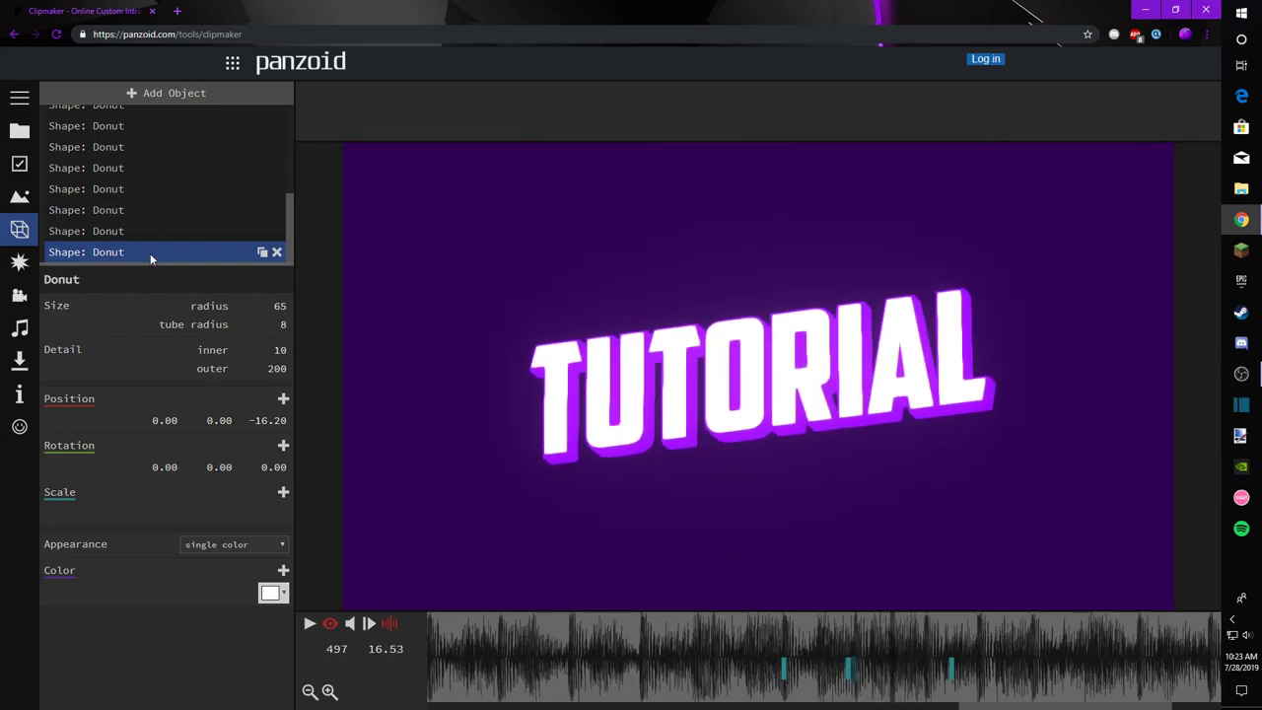
pyautogui.click(247, 231)
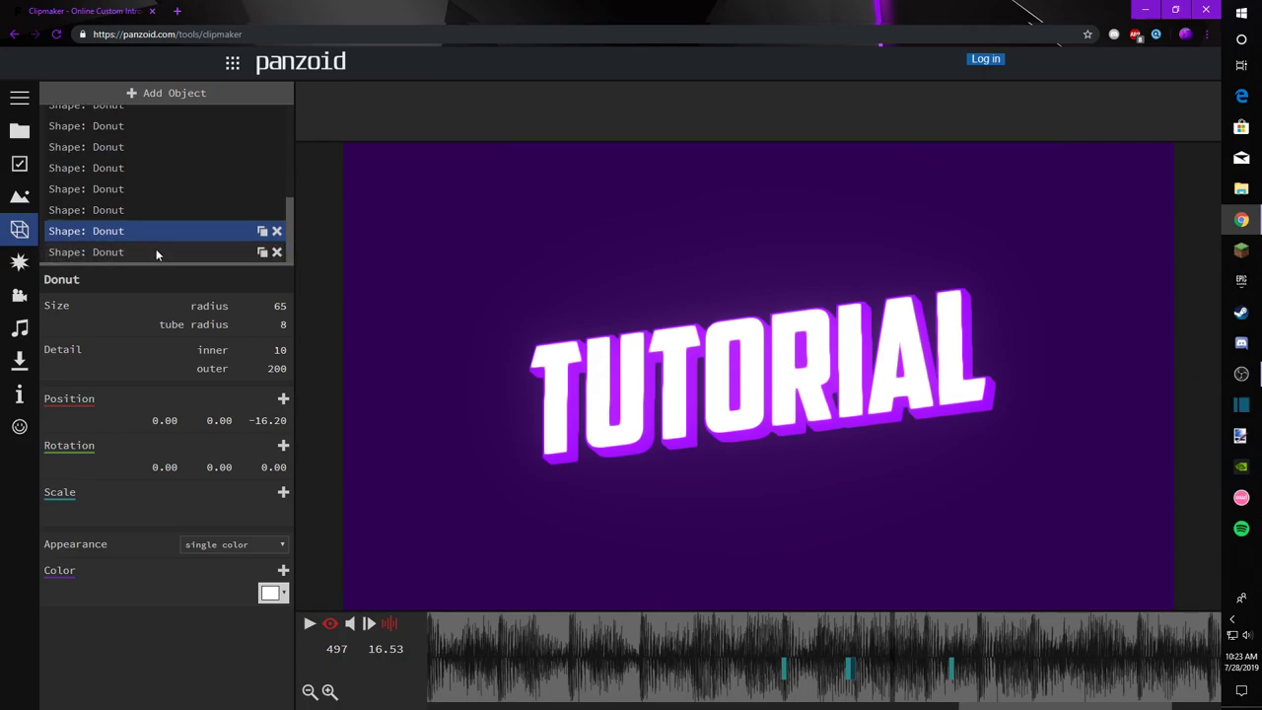
pyautogui.click(156, 252)
pyautogui.rightClick(714, 666)
pyautogui.rightClick(780, 671)
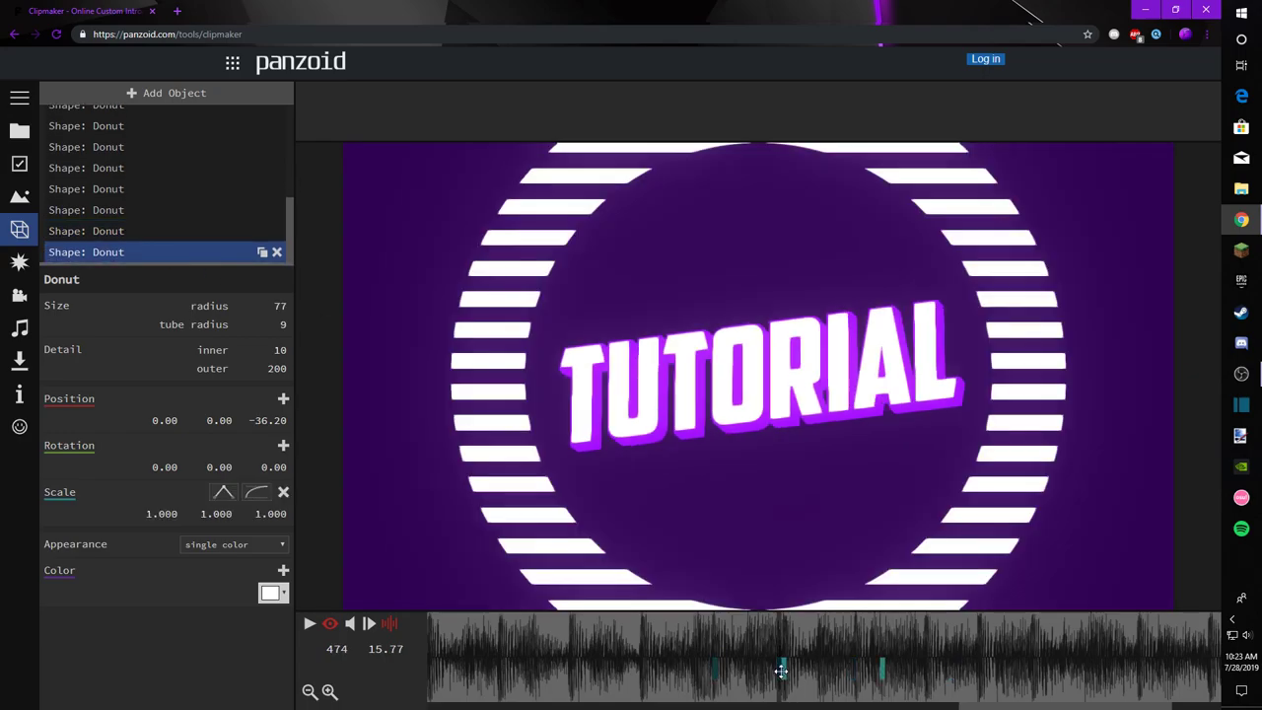
pyautogui.rightClick(784, 672)
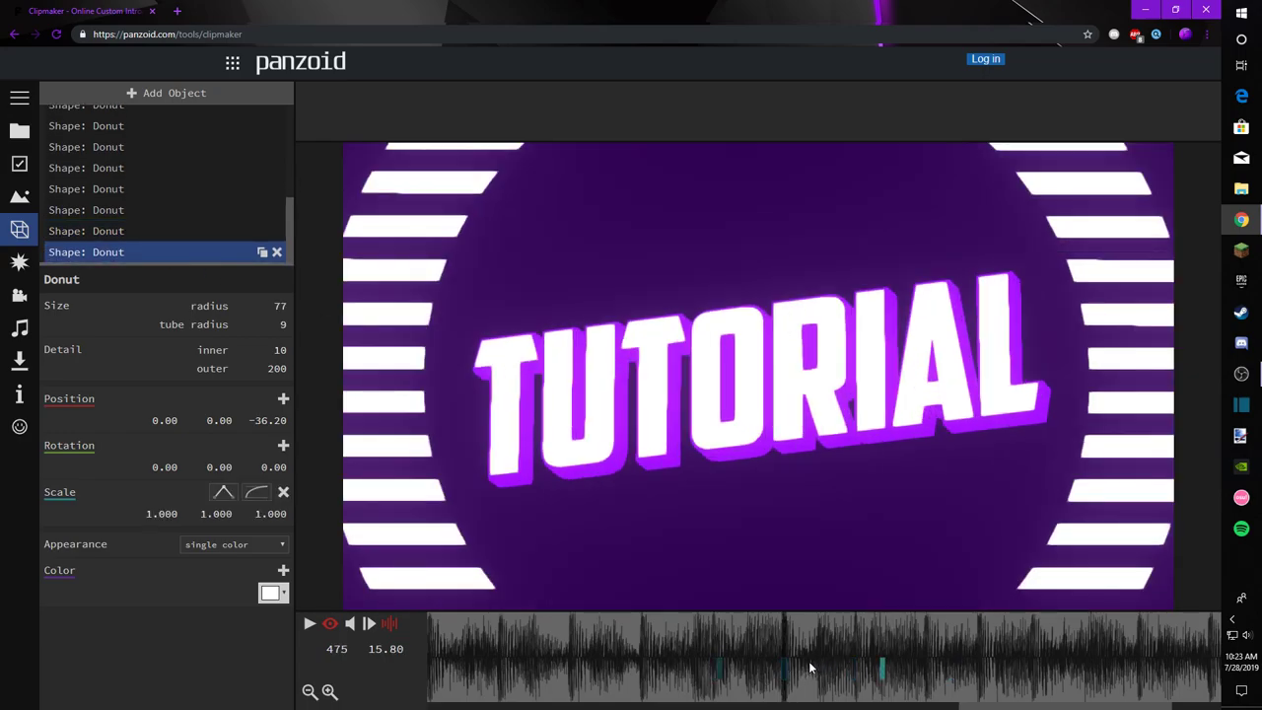
pyautogui.press('Left')
pyautogui.click(276, 252)
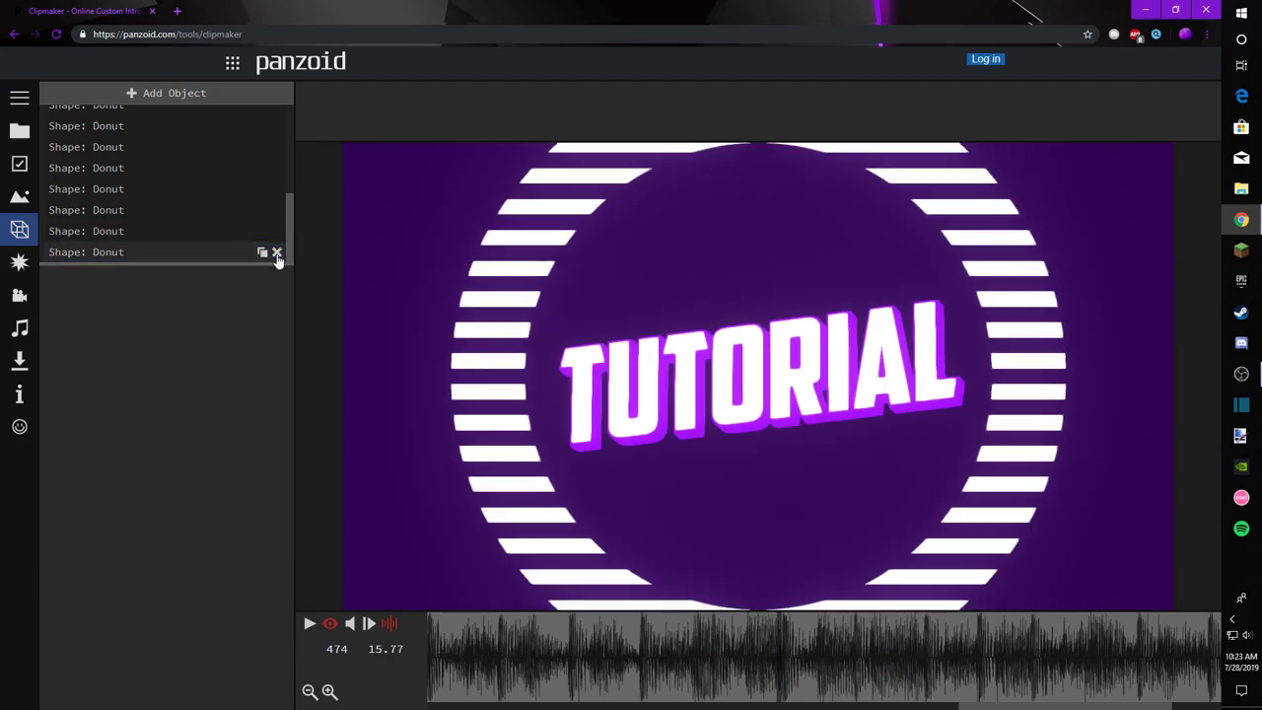
# Step: Duplicate the latest radius-77 donut and shift all the copy's scale keyframes to start at frame 489 (16.27 s)
pyautogui.click(136, 251)
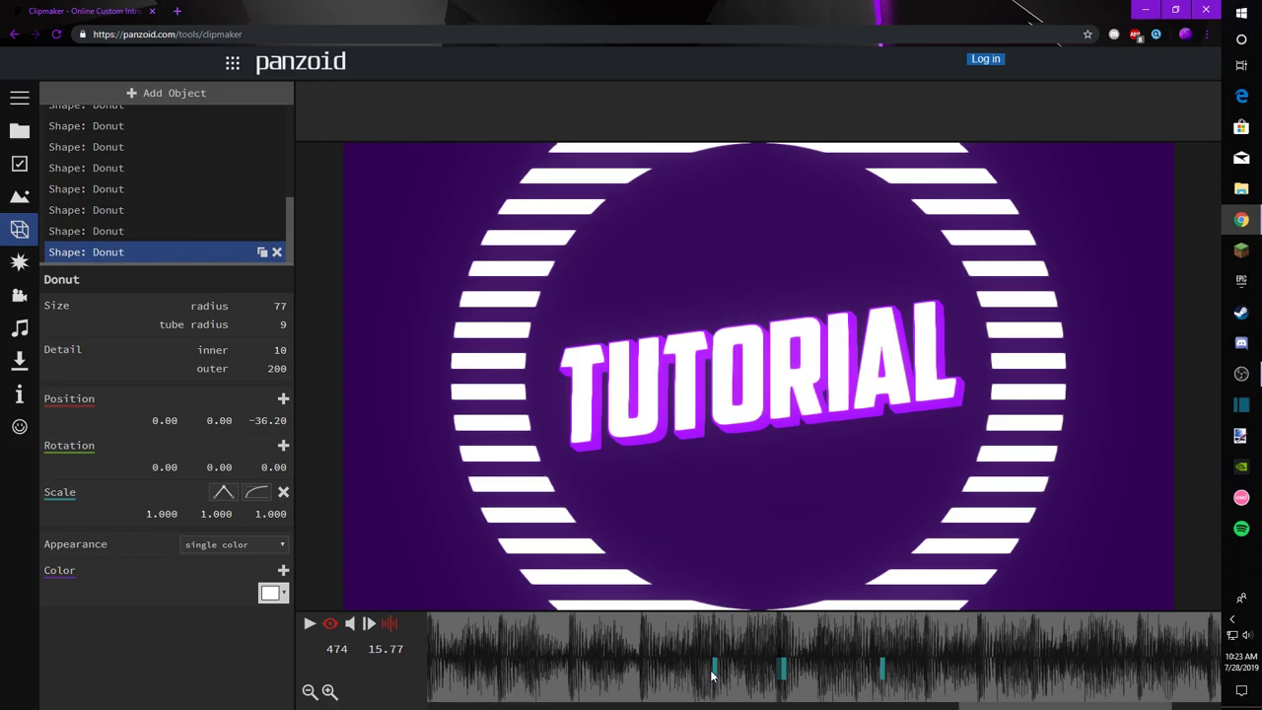
pyautogui.click(775, 673)
pyautogui.moveTo(779, 667); pyautogui.dragTo(789, 666)
pyautogui.click(883, 670)
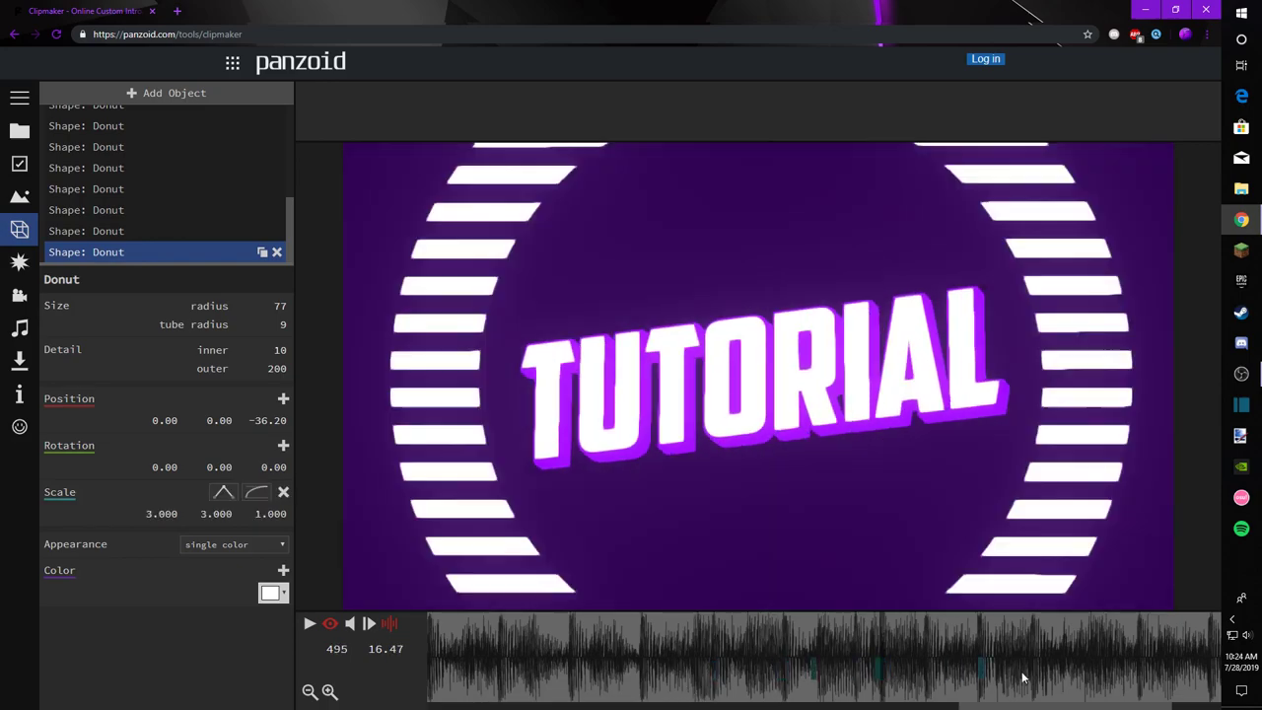
pyautogui.moveTo(552, 652); pyautogui.dragTo(929, 663)
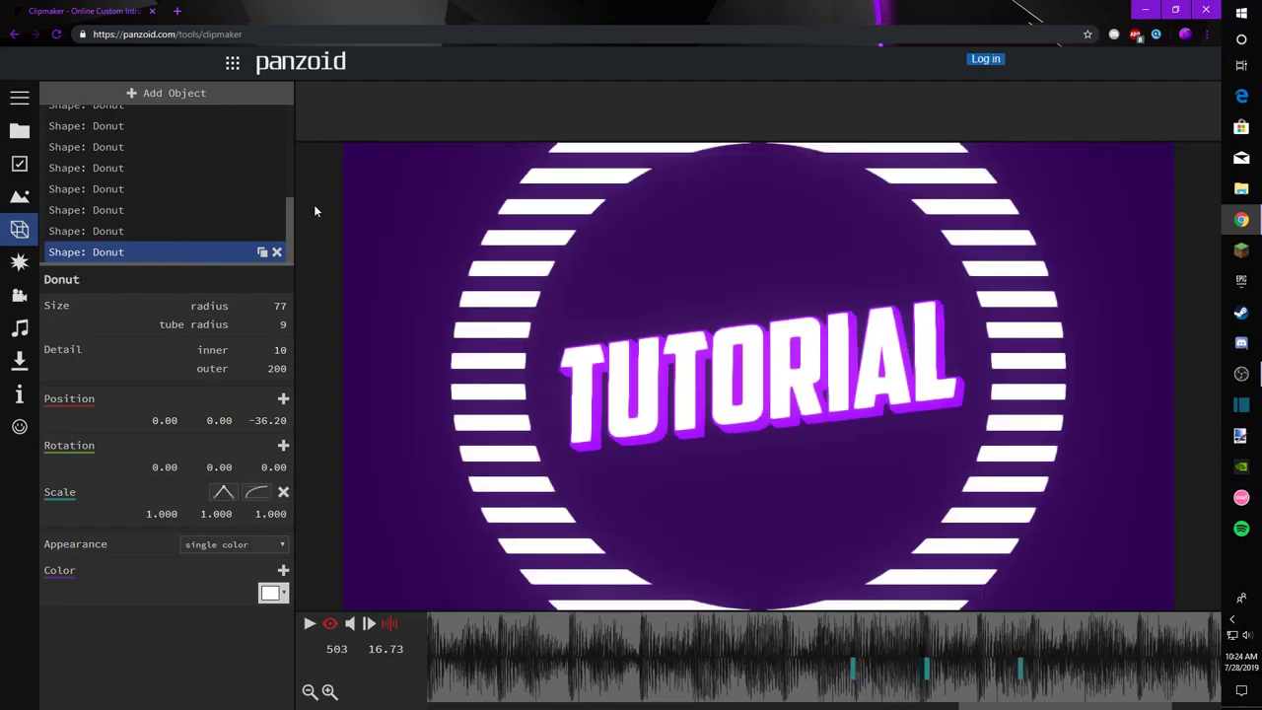
# Step: Duplicate the latest radius-65 donut, start the copy's scale keyframes at about frame 504, and move its middle pair to about frame 514
pyautogui.click(262, 233)
pyautogui.scroll(-1, 198, 239)
pyautogui.click(181, 248)
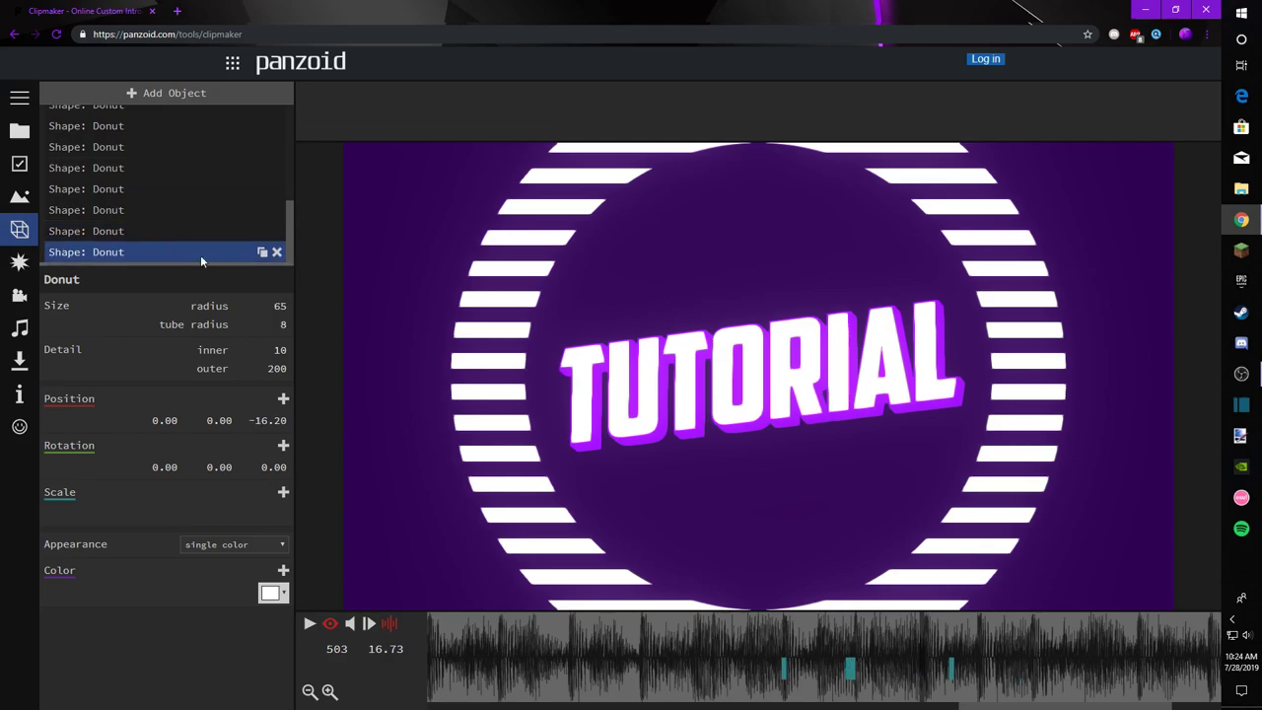
pyautogui.click(784, 668)
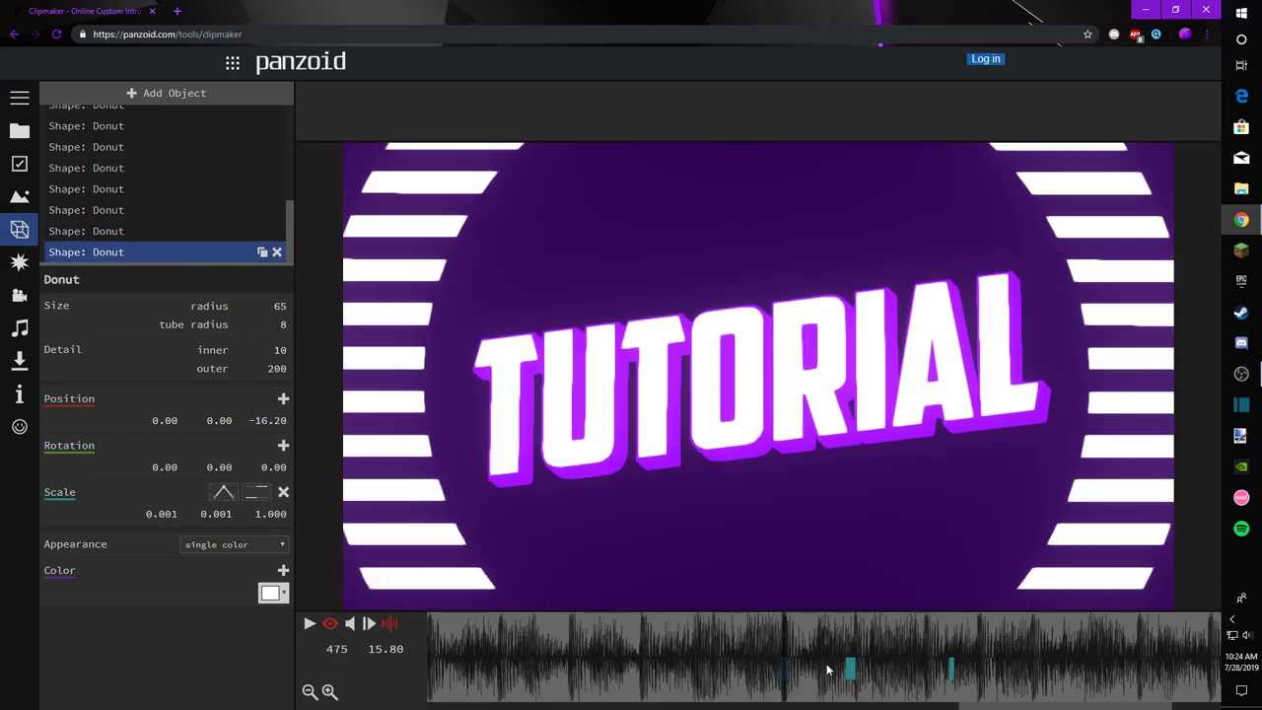
pyautogui.moveTo(846, 671); pyautogui.dragTo(1133, 660)
pyautogui.moveTo(877, 652); pyautogui.dragTo(849, 631)
pyautogui.press('space')
pyautogui.press('space')
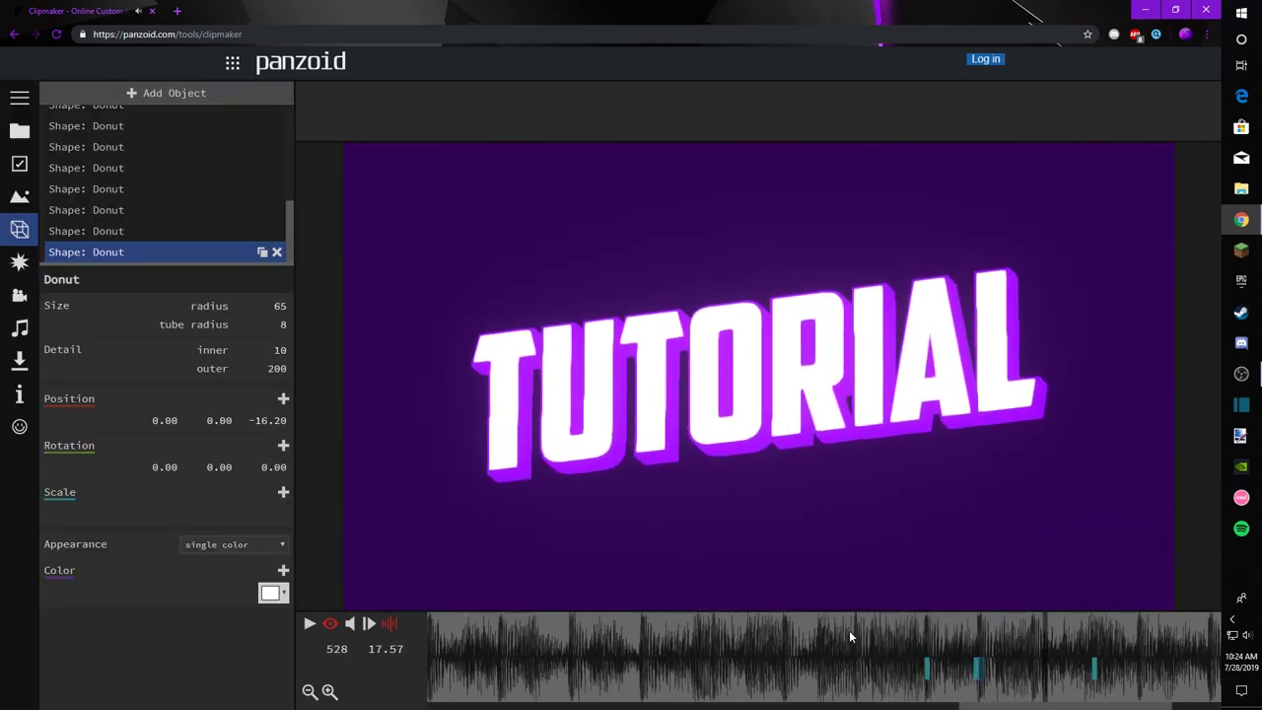
# Step: Duplicate the latest radius-77 donut, start the copy's scale keyframes at frame 515 (17.13 s), and move its middle pair to about frame 525
pyautogui.moveTo(942, 634); pyautogui.dragTo(980, 641)
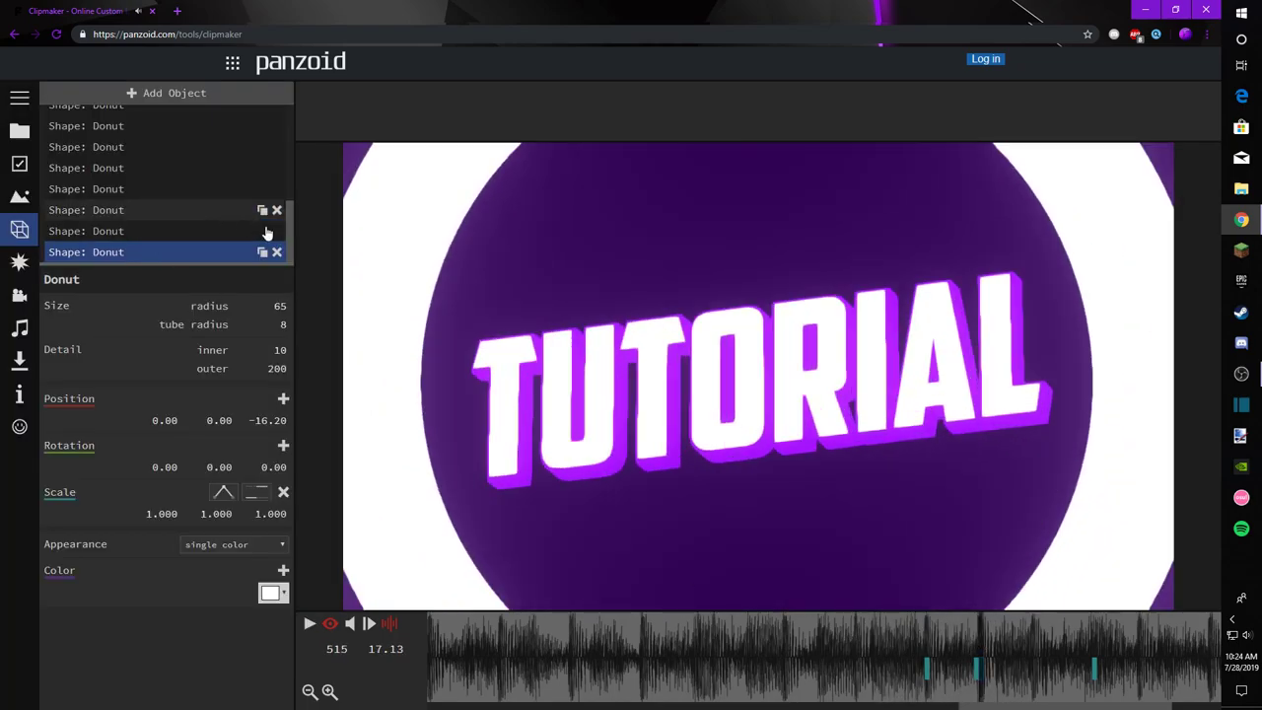
pyautogui.click(260, 234)
pyautogui.scroll(-1, 150, 233)
pyautogui.click(144, 256)
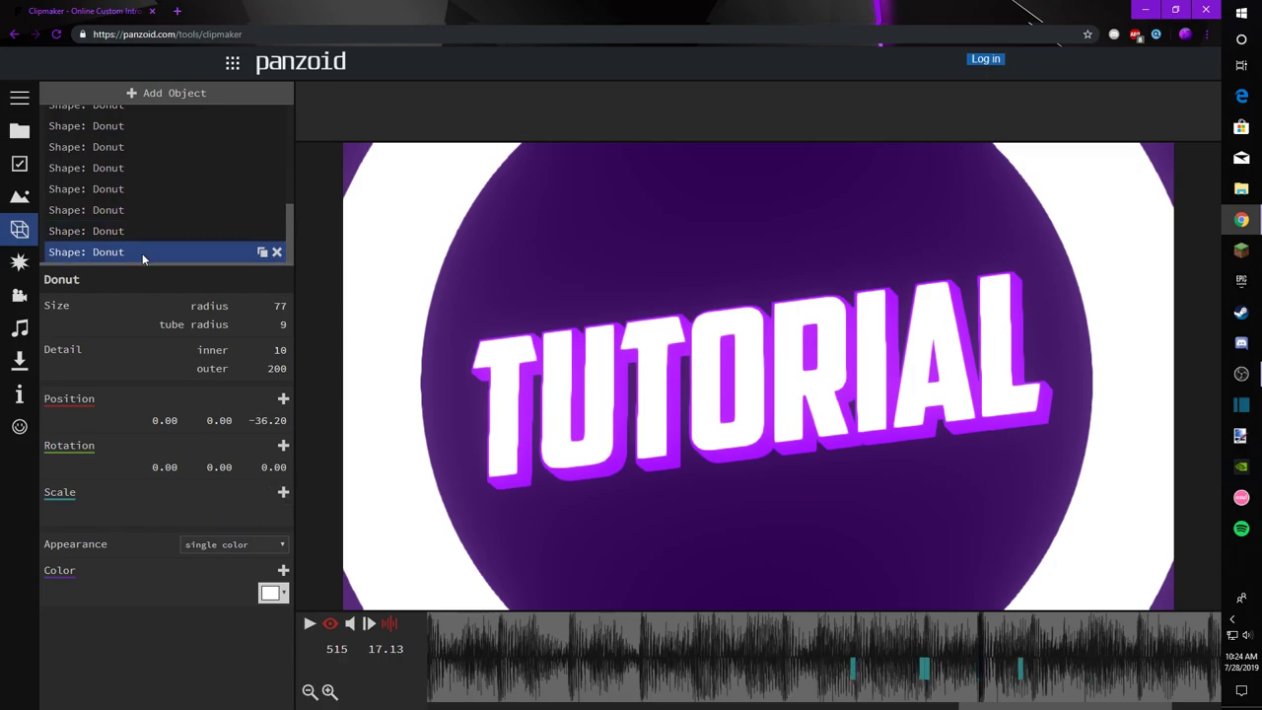
pyautogui.moveTo(852, 668); pyautogui.dragTo(1022, 667)
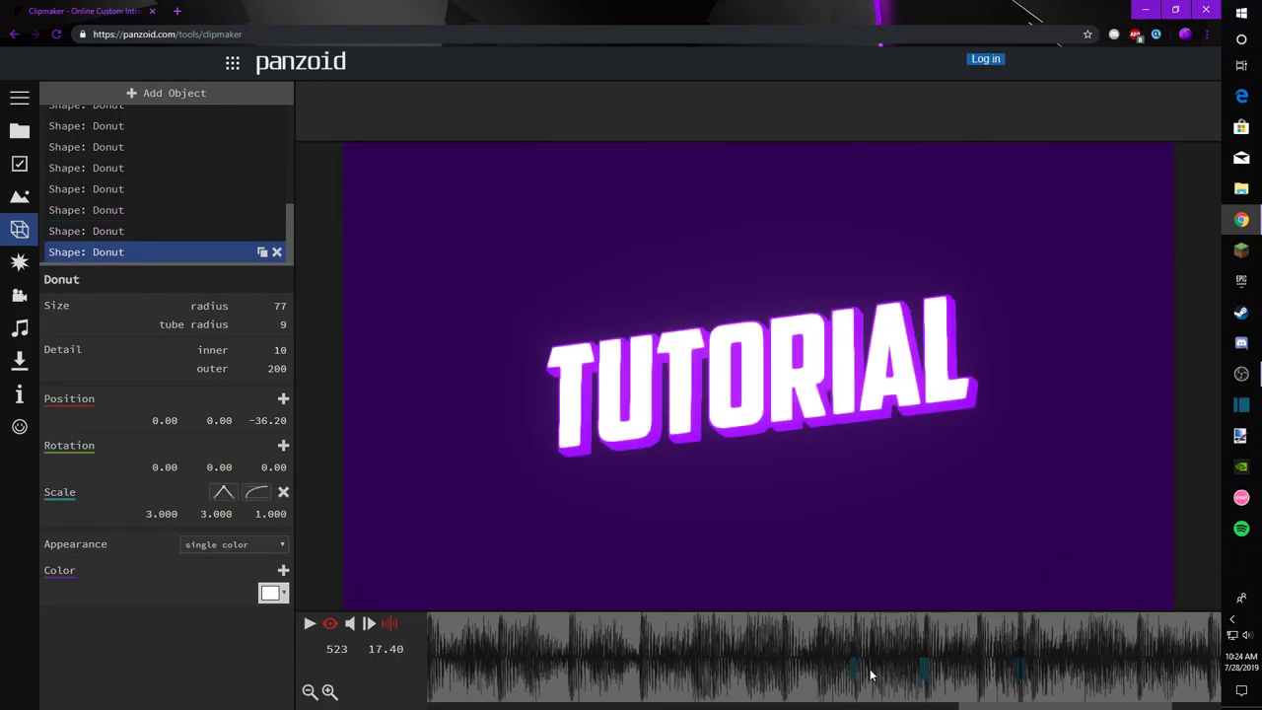
pyautogui.moveTo(855, 668); pyautogui.dragTo(138, 626)
# Step: Play back the animation from before the music drop to check the timing of all the donut expansions
pyautogui.click(1051, 662)
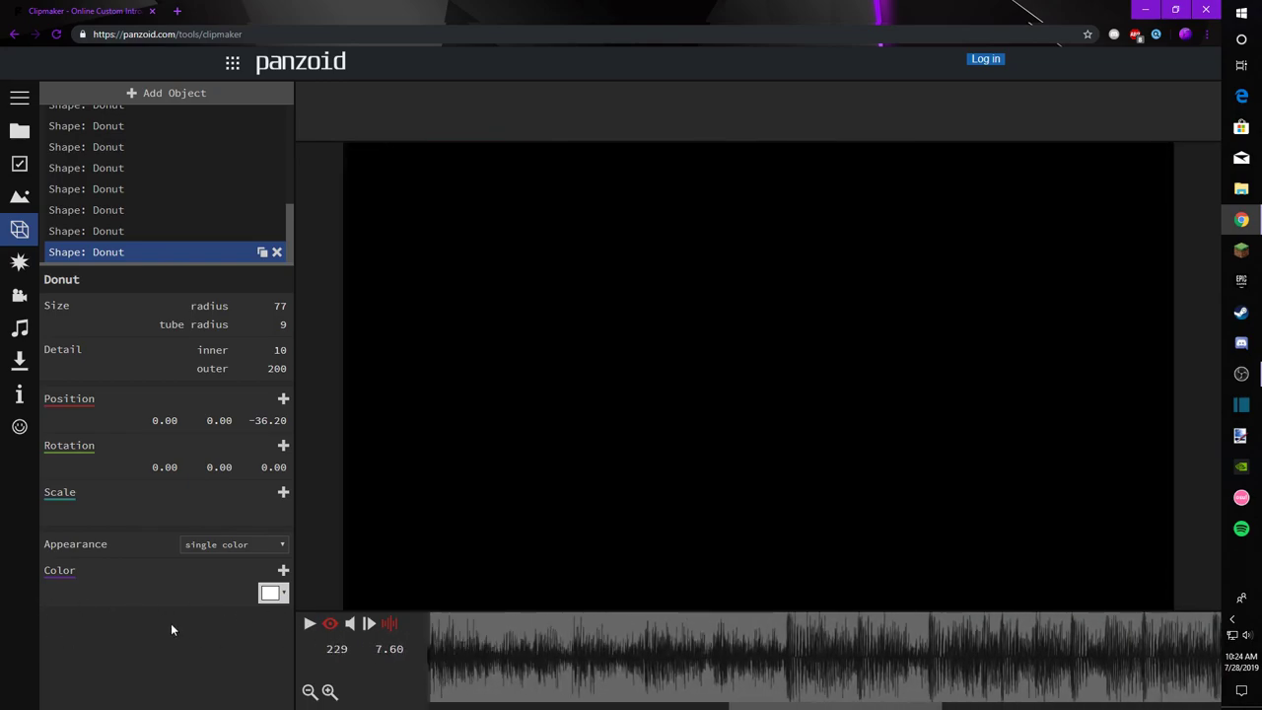
pyautogui.click(604, 647)
pyautogui.press('space')
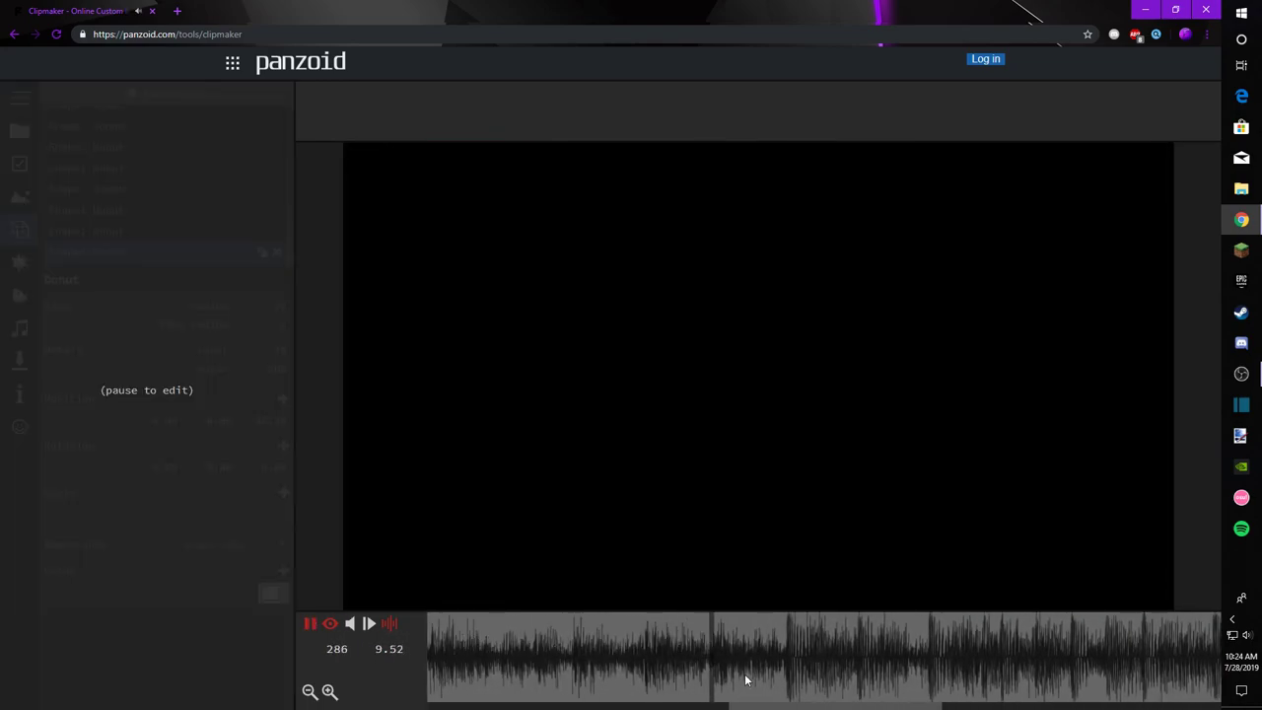
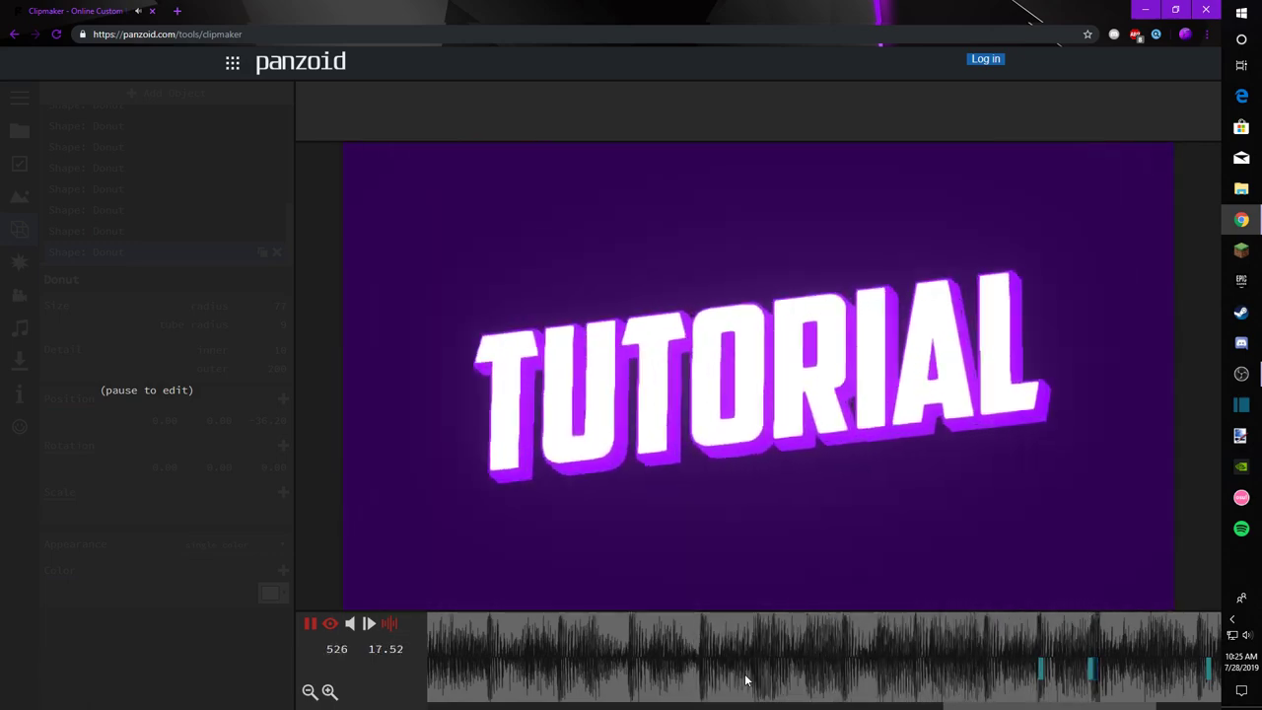
pyautogui.press('space')
# Step: Duplicate the latest radius-65 donut and shift the copy's scale keyframes to start at about frame 526
pyautogui.click(858, 643)
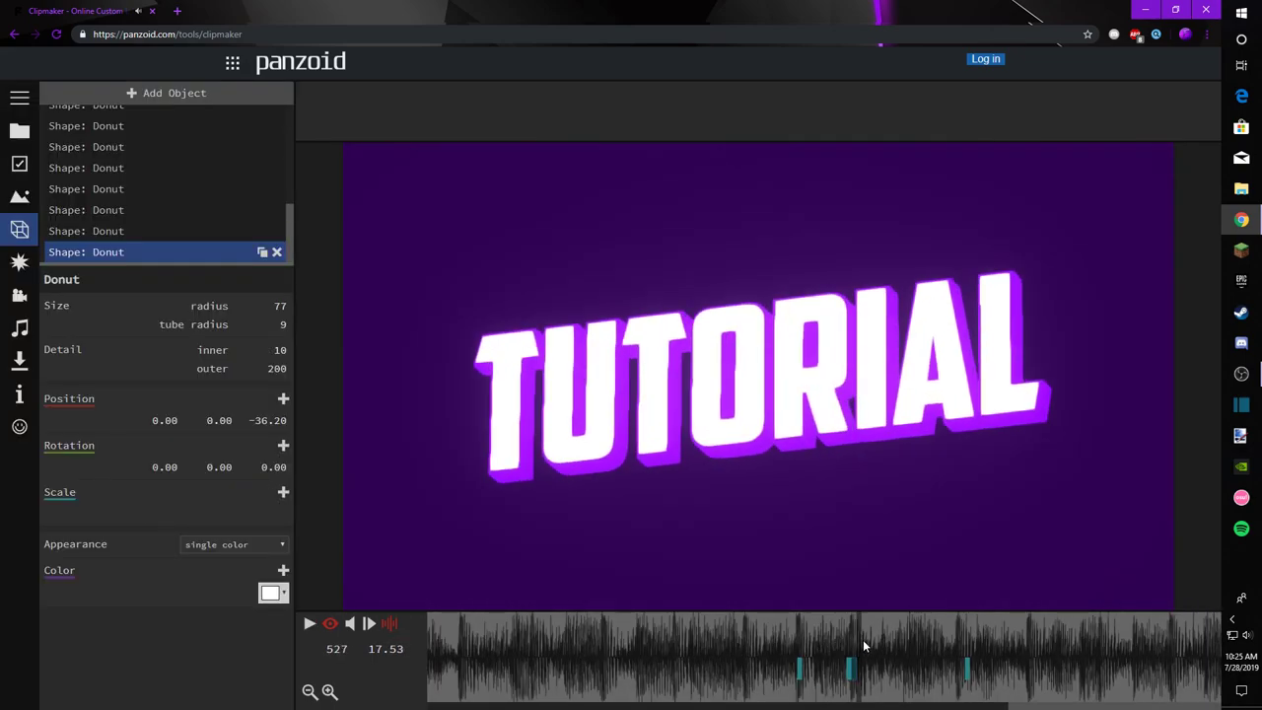
pyautogui.click(853, 639)
pyautogui.scroll(-1, 231, 239)
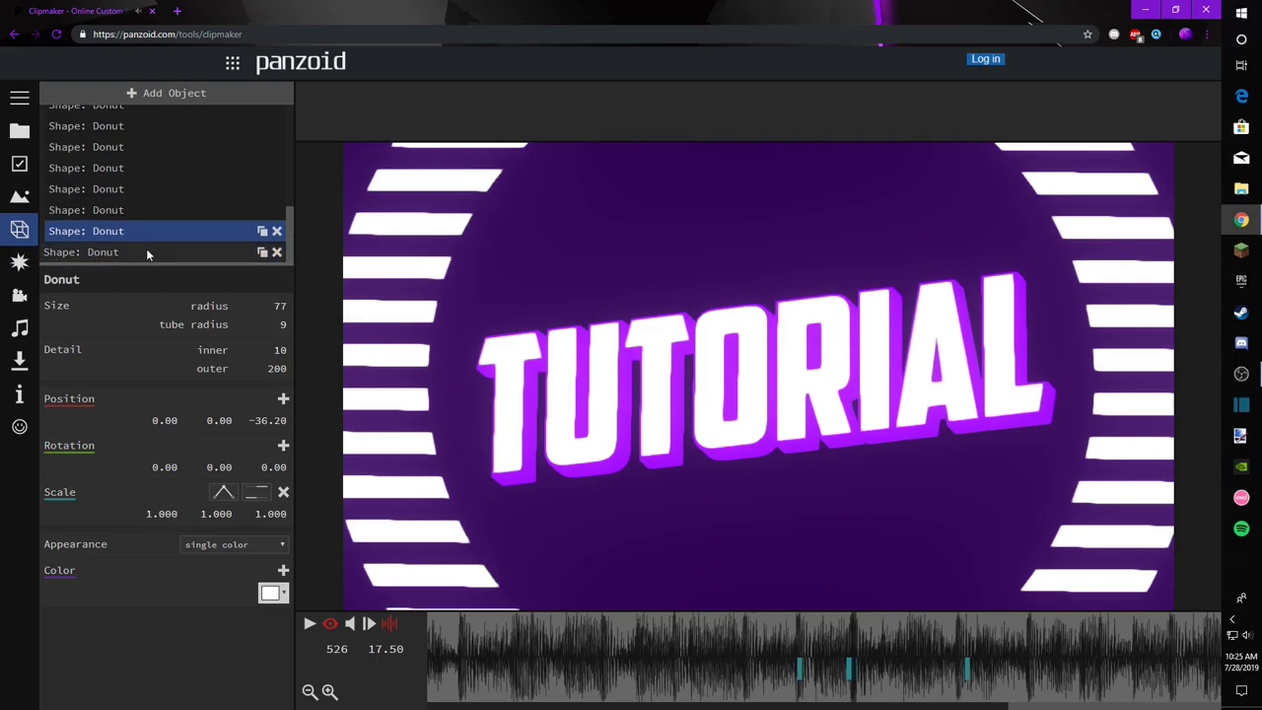
pyautogui.click(140, 250)
pyautogui.click(745, 670)
pyautogui.click(795, 670)
pyautogui.click(800, 670)
pyautogui.click(914, 667)
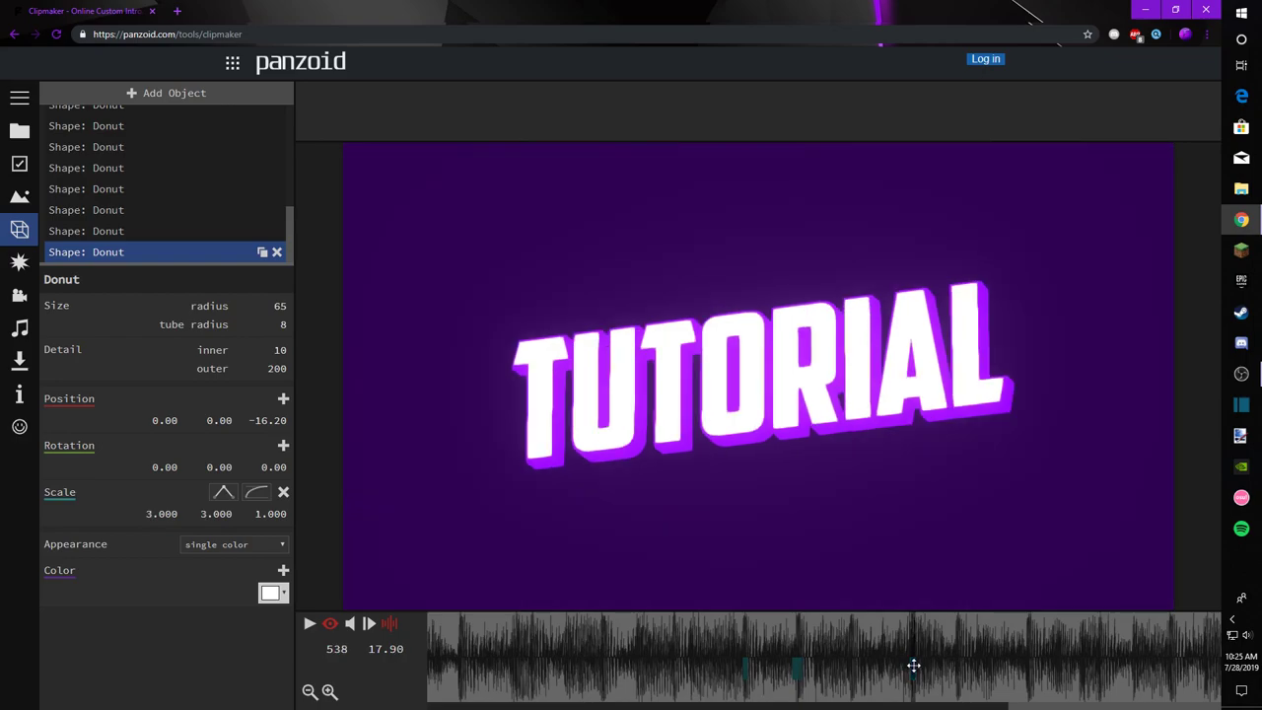
pyautogui.click(794, 666)
pyautogui.click(800, 666)
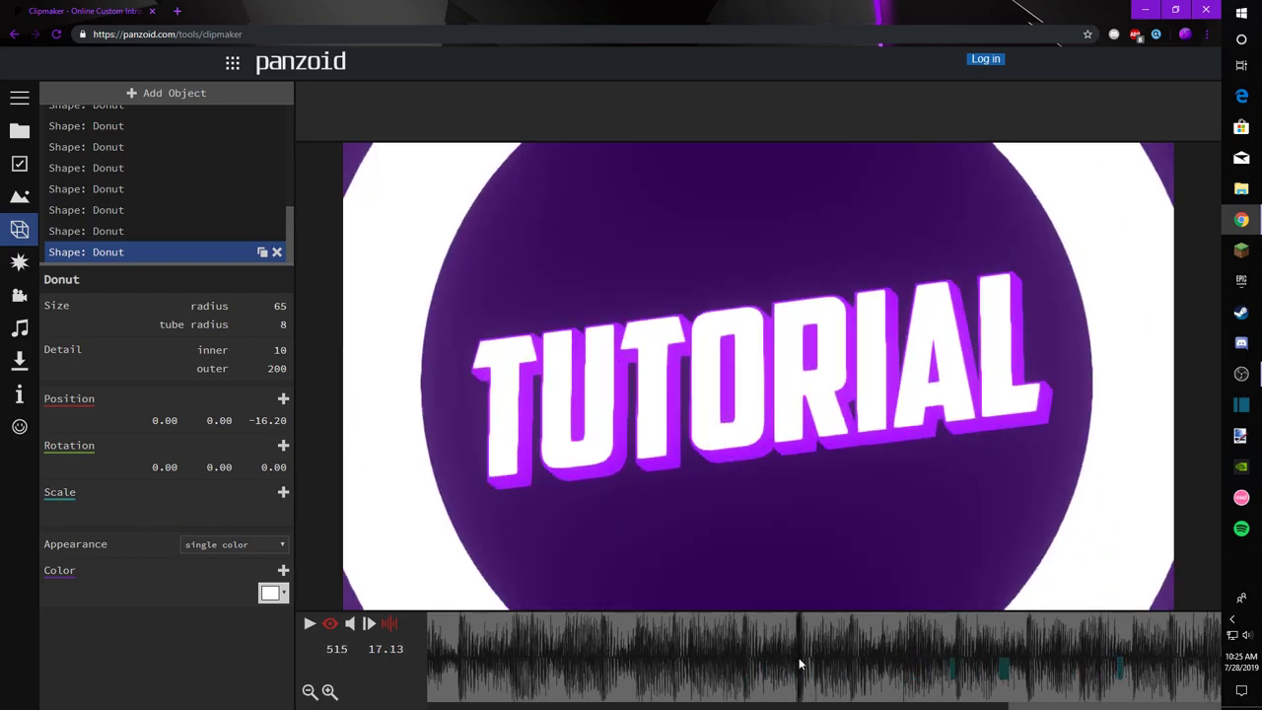
pyautogui.moveTo(844, 648); pyautogui.dragTo(928, 646)
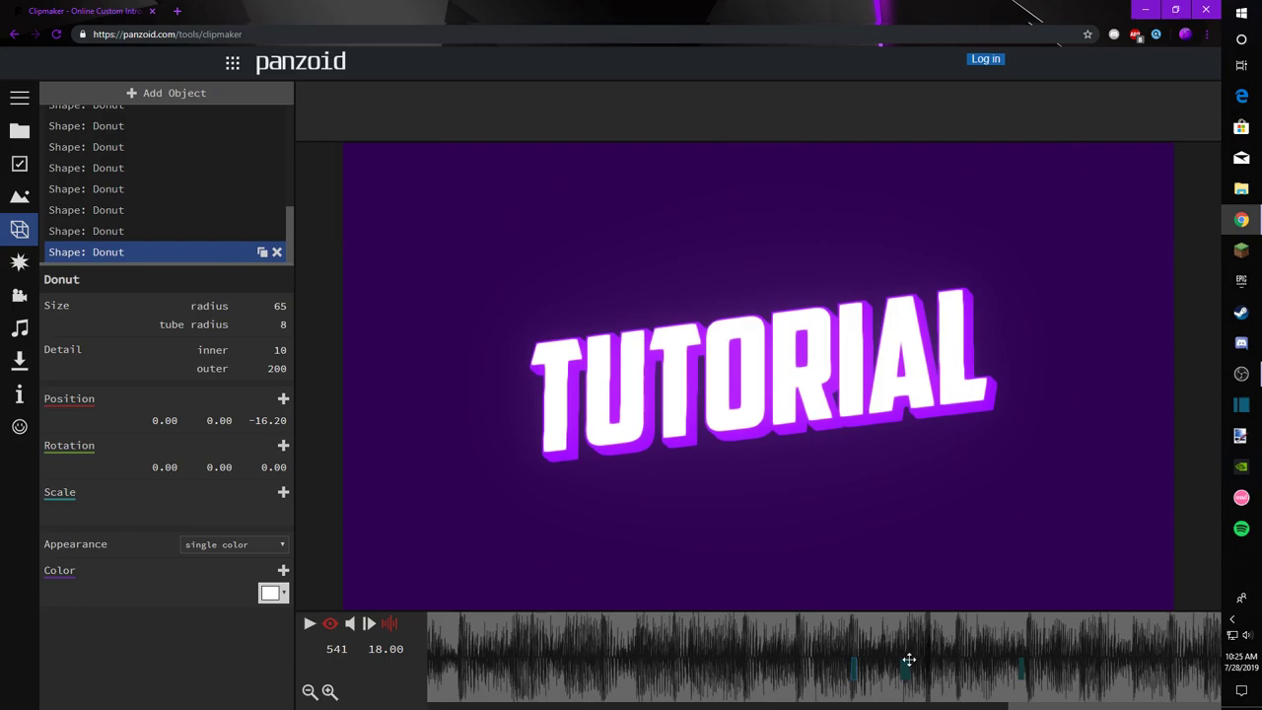
pyautogui.click(908, 659)
# Step: Play back the copy's timing, try adjusting its middle scale keyframes near frame 537, and delete the copied donut
pyautogui.click(682, 623)
pyautogui.press('space')
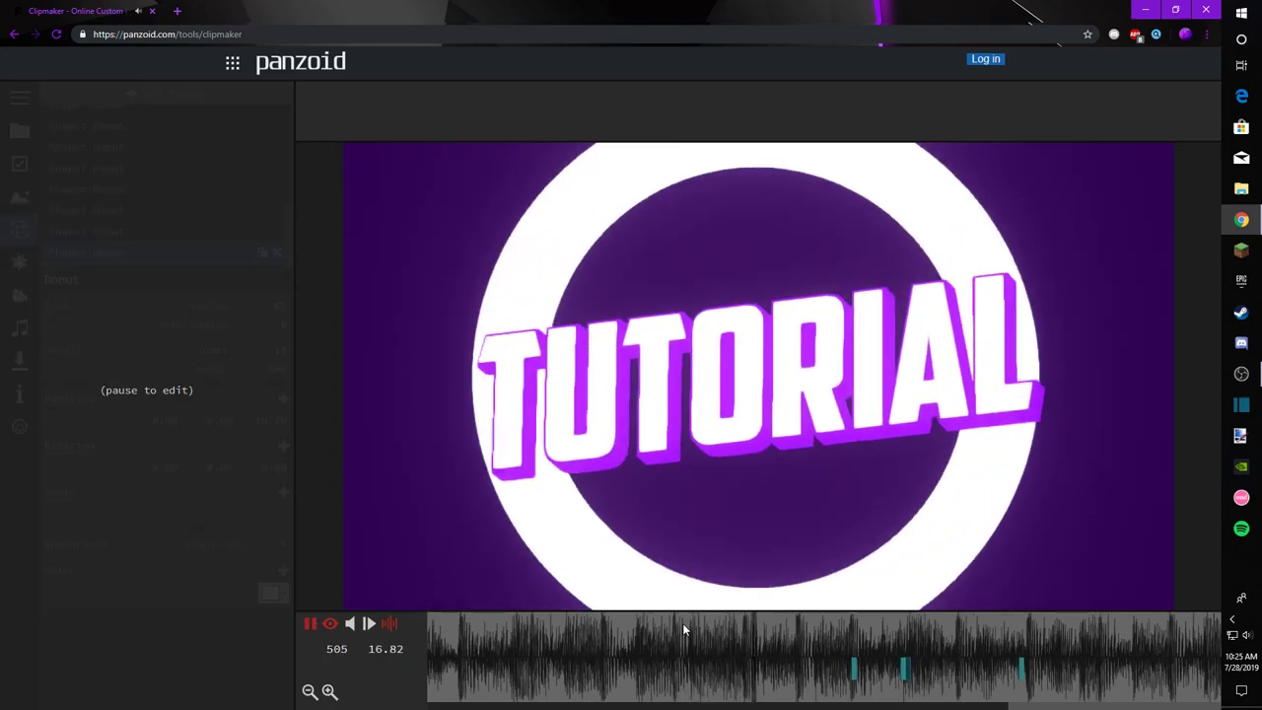
pyautogui.press('space')
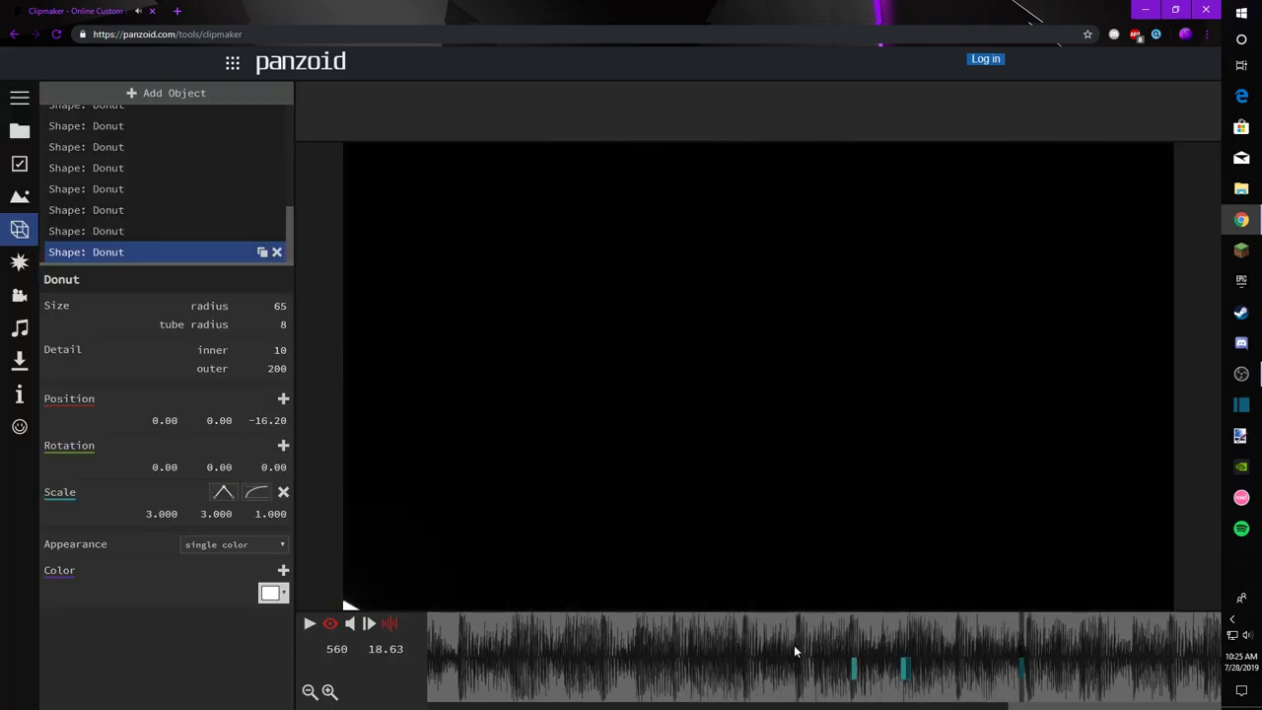
pyautogui.click(907, 663)
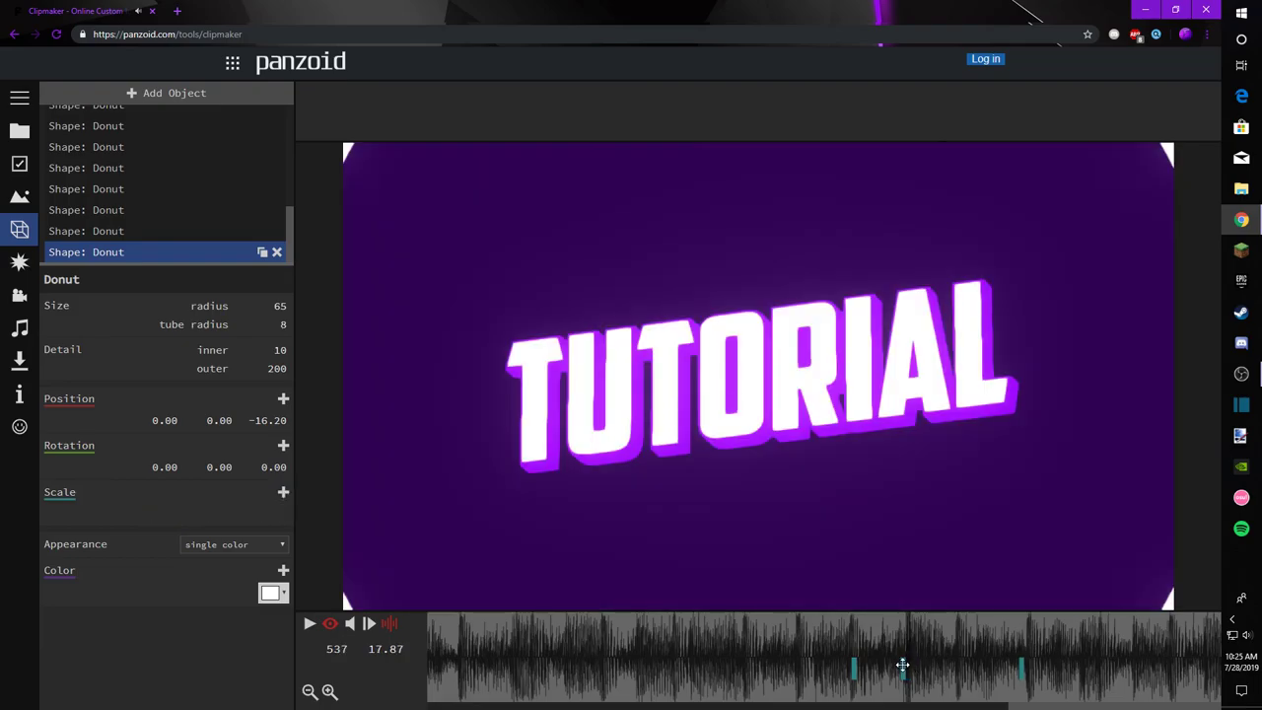
pyautogui.click(902, 665)
pyautogui.click(797, 641)
pyautogui.press('space')
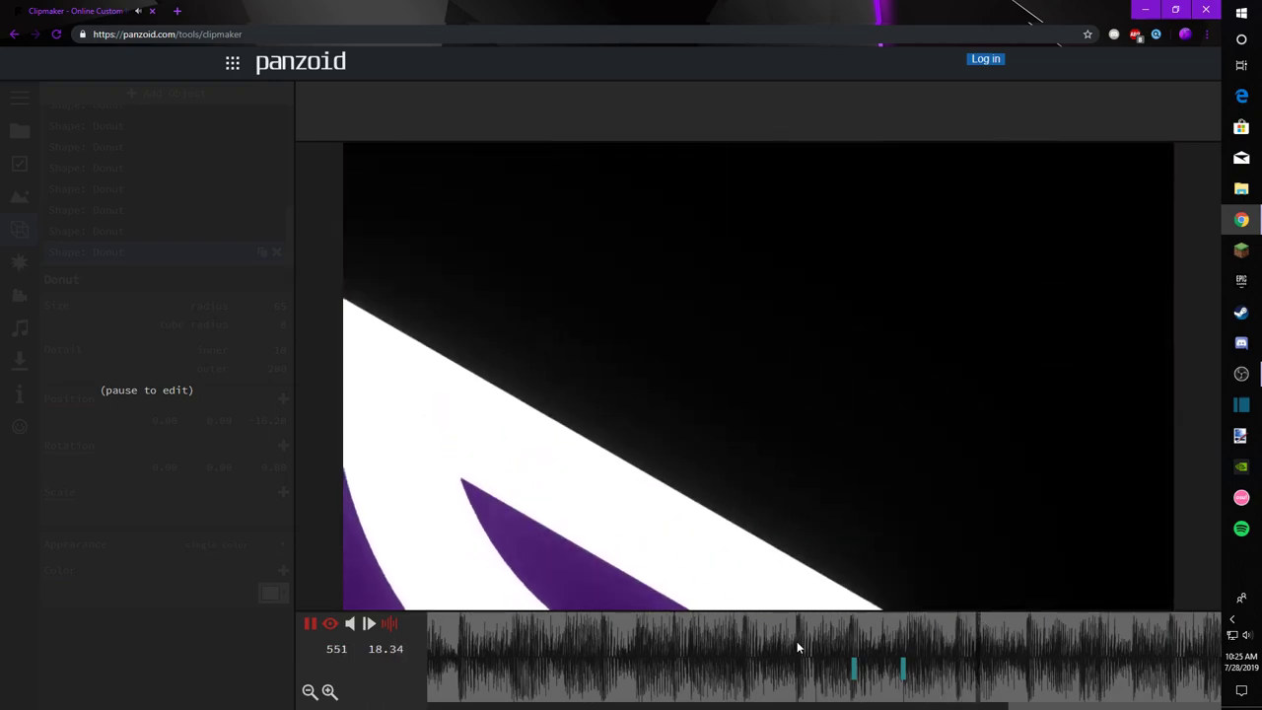
pyautogui.press('space')
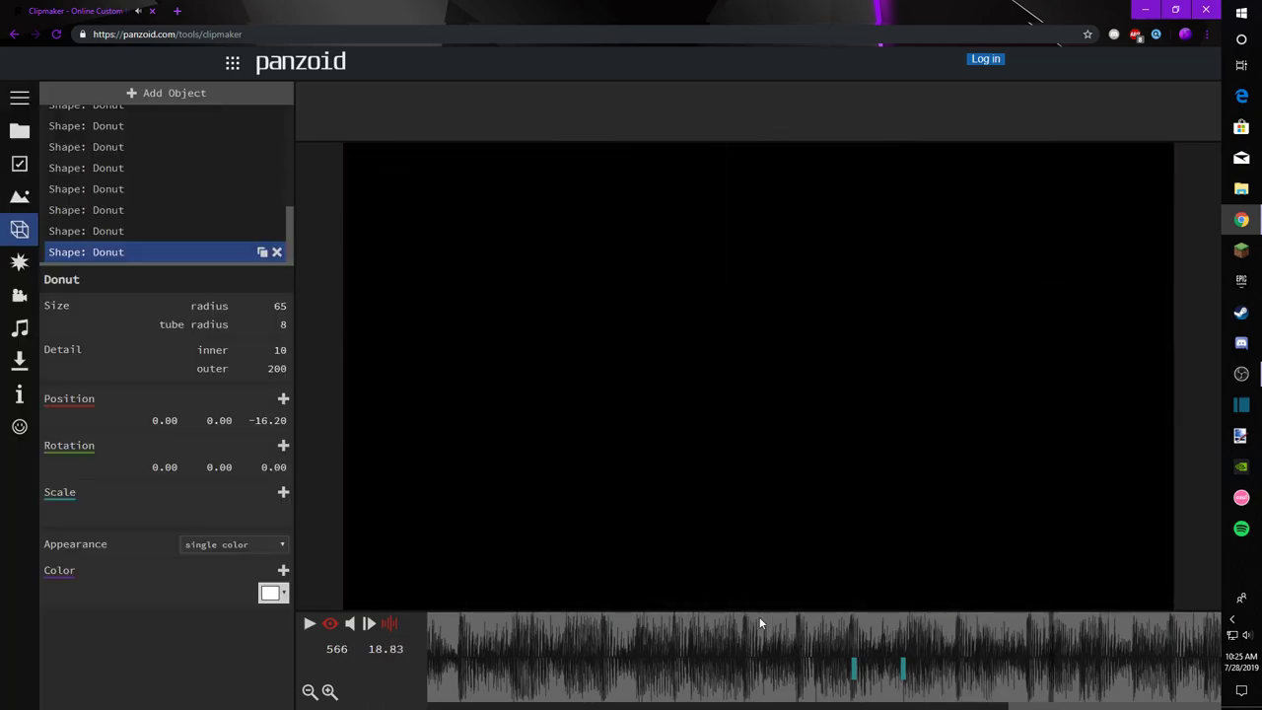
pyautogui.click(278, 254)
# Step: Duplicate the latest radius-65 donut, start the copy's scale keyframes at about frame 526, and move its middle pair to about frame 548
pyautogui.click(262, 233)
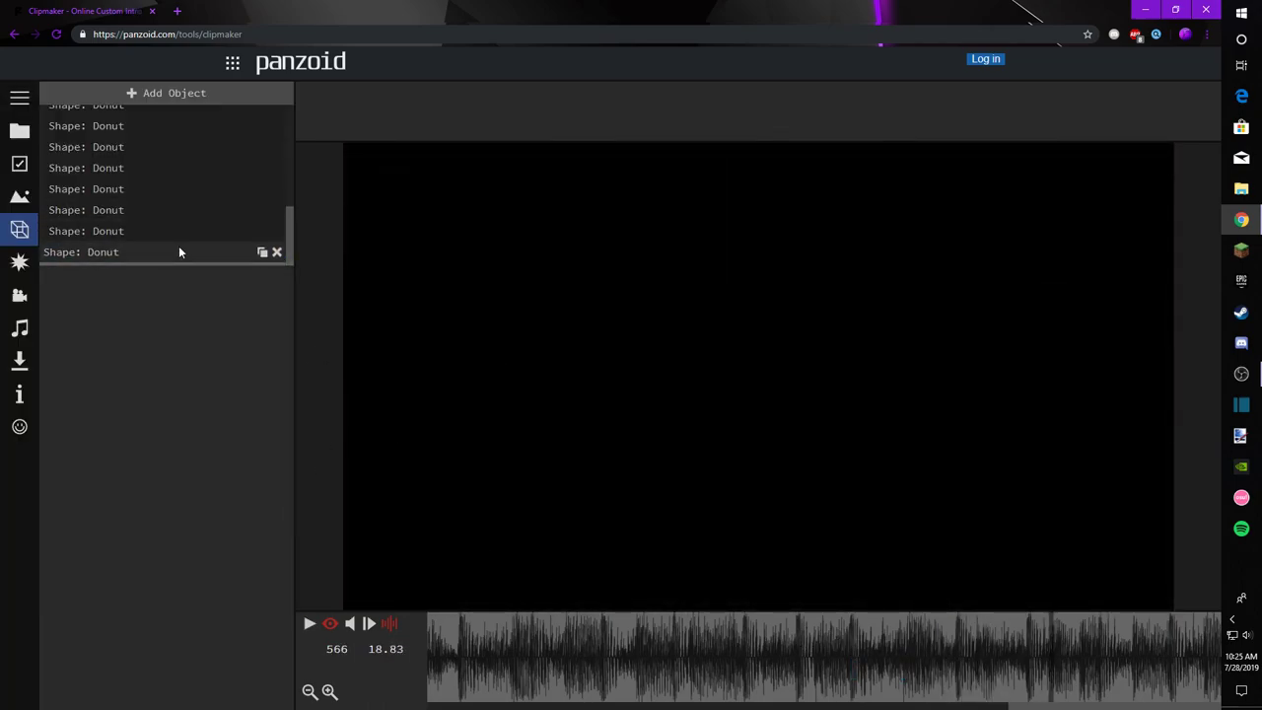
pyautogui.moveTo(152, 245); pyautogui.dragTo(150, 241)
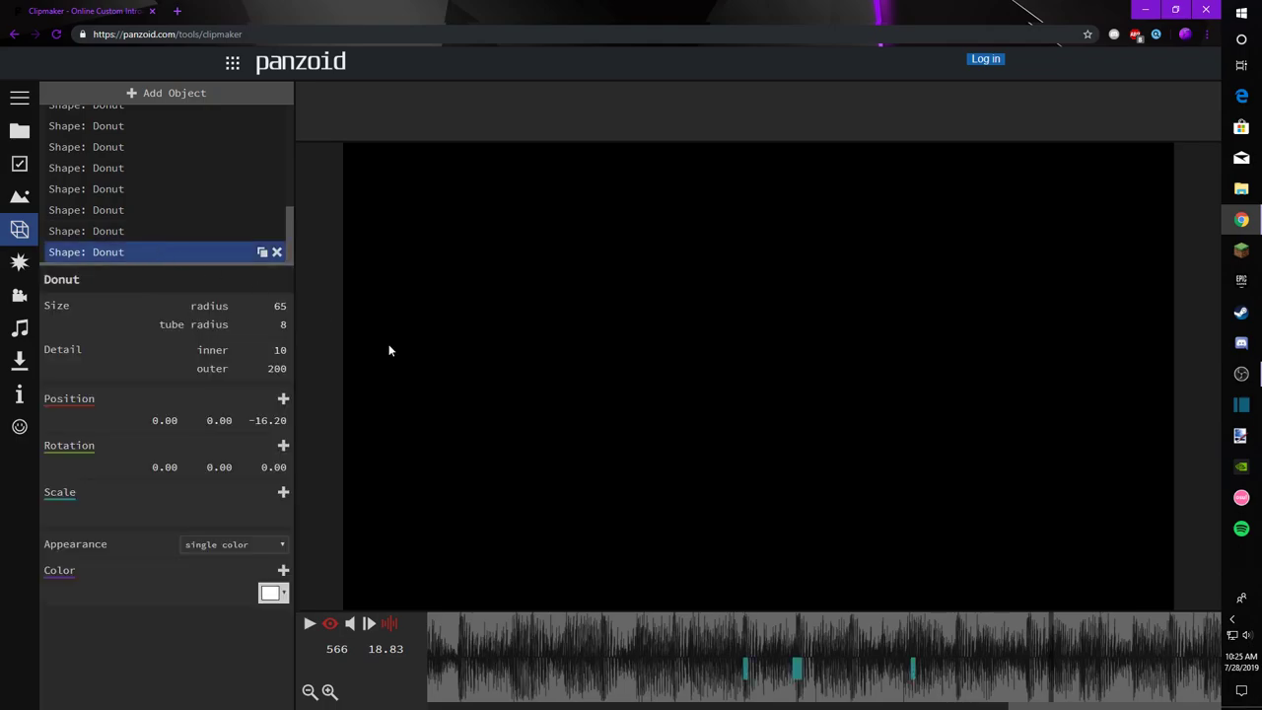
pyautogui.click(750, 676)
pyautogui.click(799, 672)
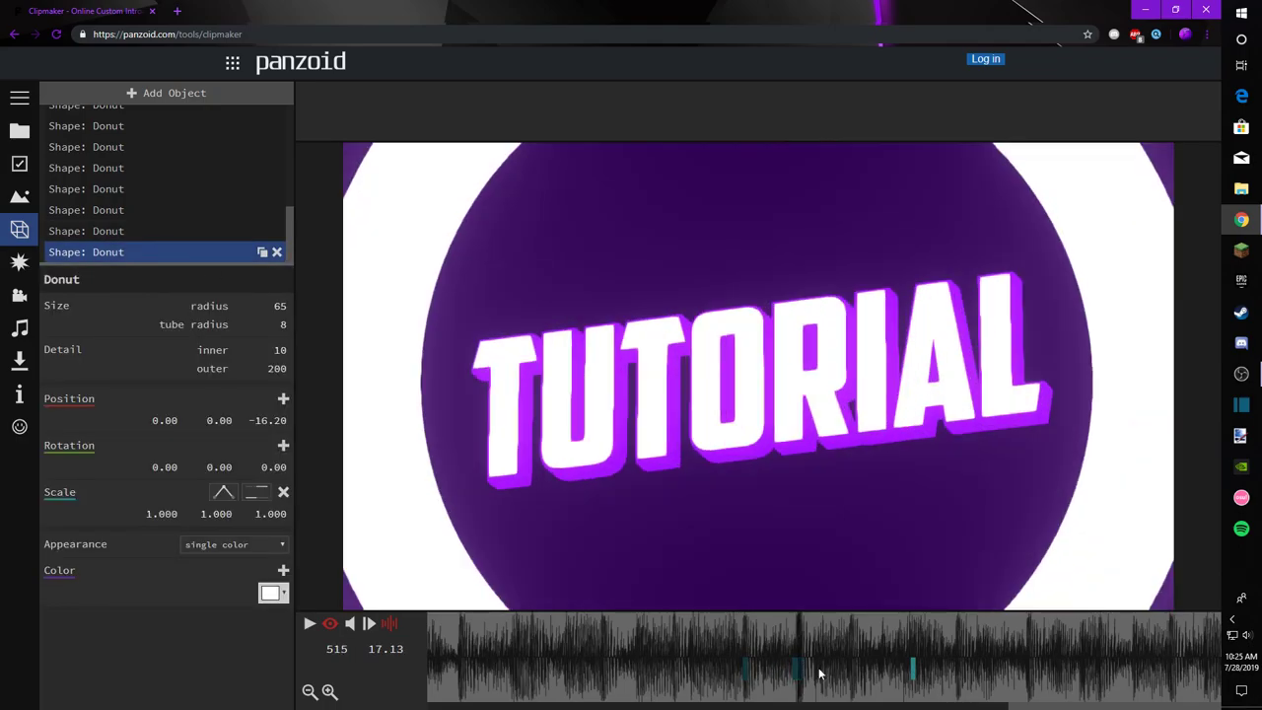
pyautogui.click(915, 665)
pyautogui.moveTo(785, 636); pyautogui.dragTo(908, 666)
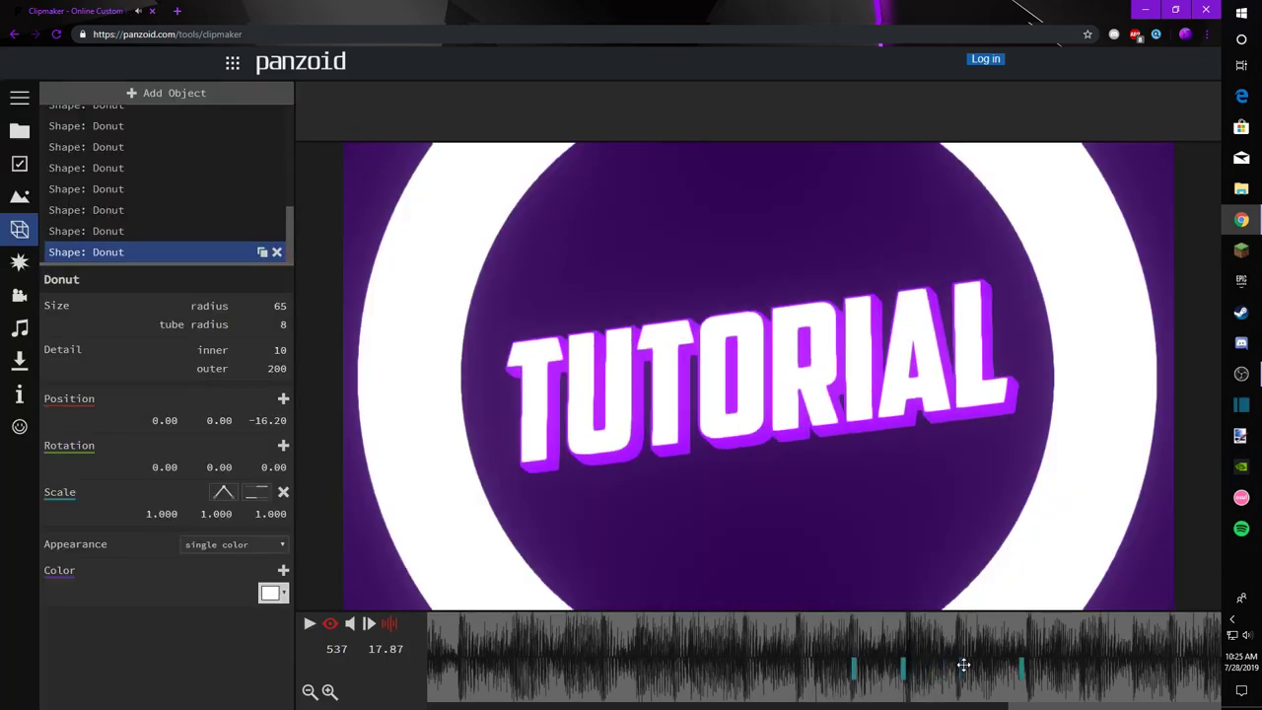
pyautogui.click(825, 635)
pyautogui.press('space')
pyautogui.press('space')
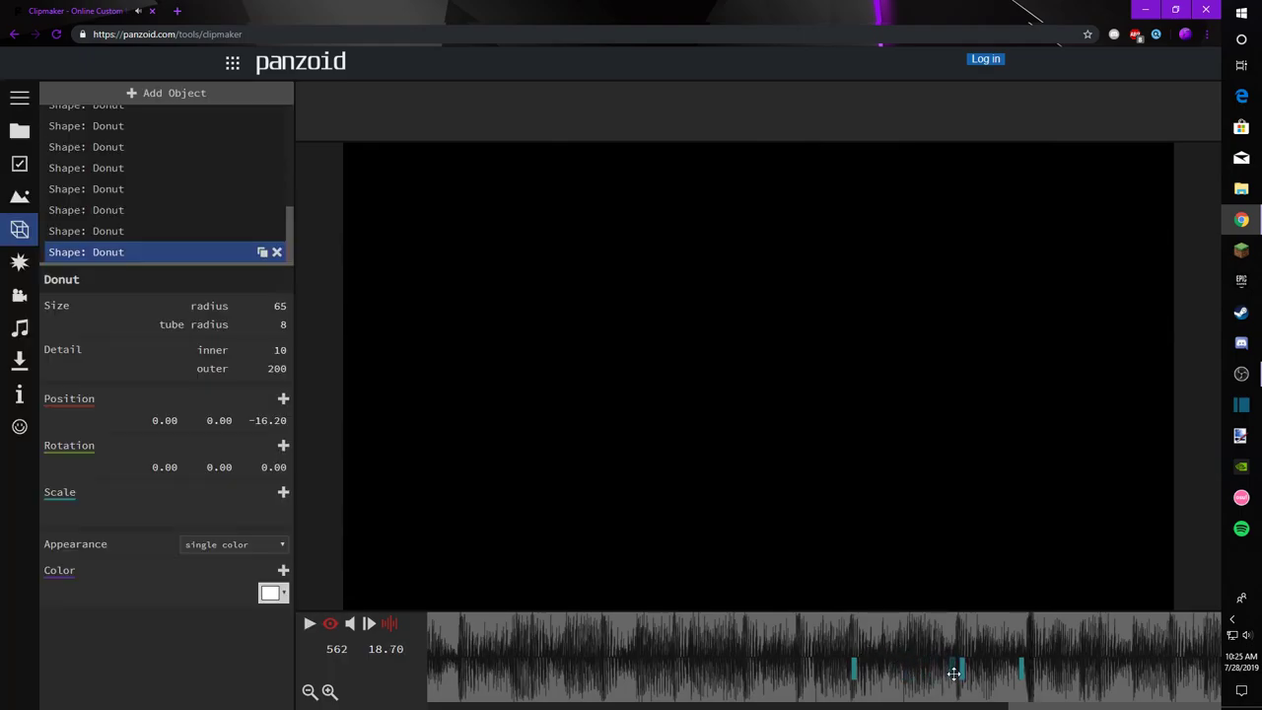
# Step: Play back the animation from before the music drop through the last donut to check the full sequence
pyautogui.click(806, 632)
pyautogui.press('space')
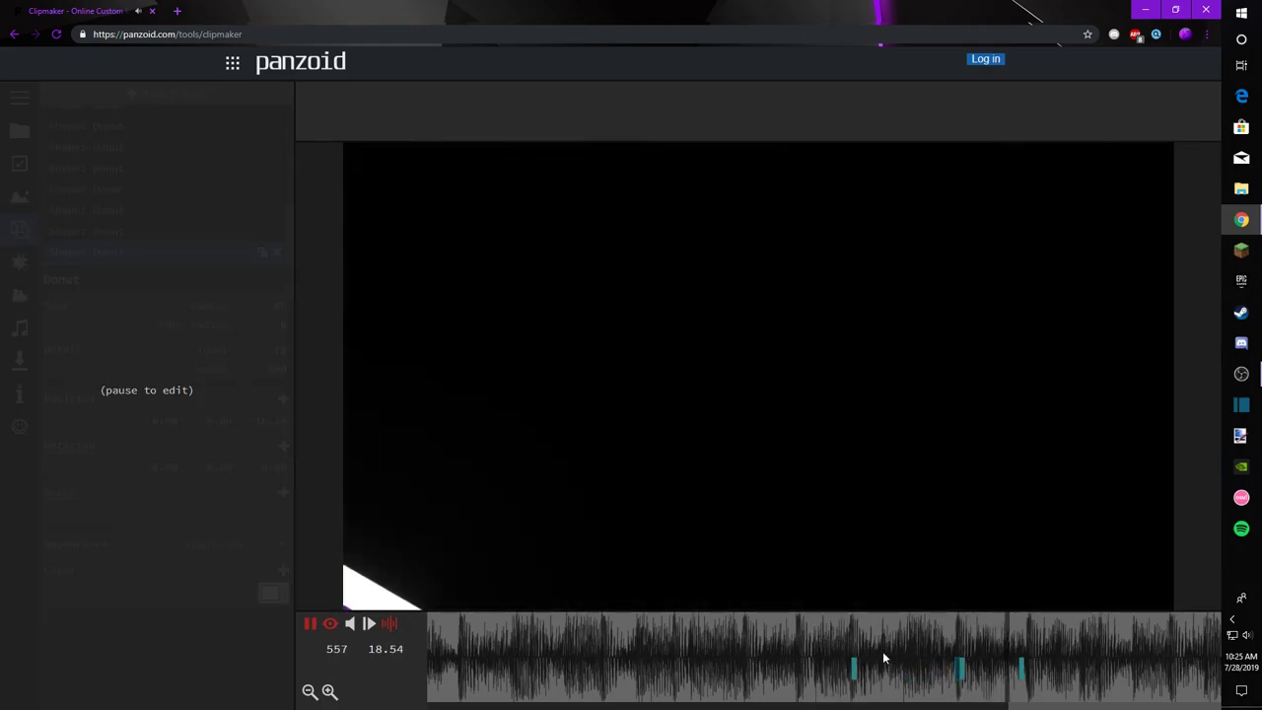
pyautogui.press('space')
pyautogui.click(714, 637)
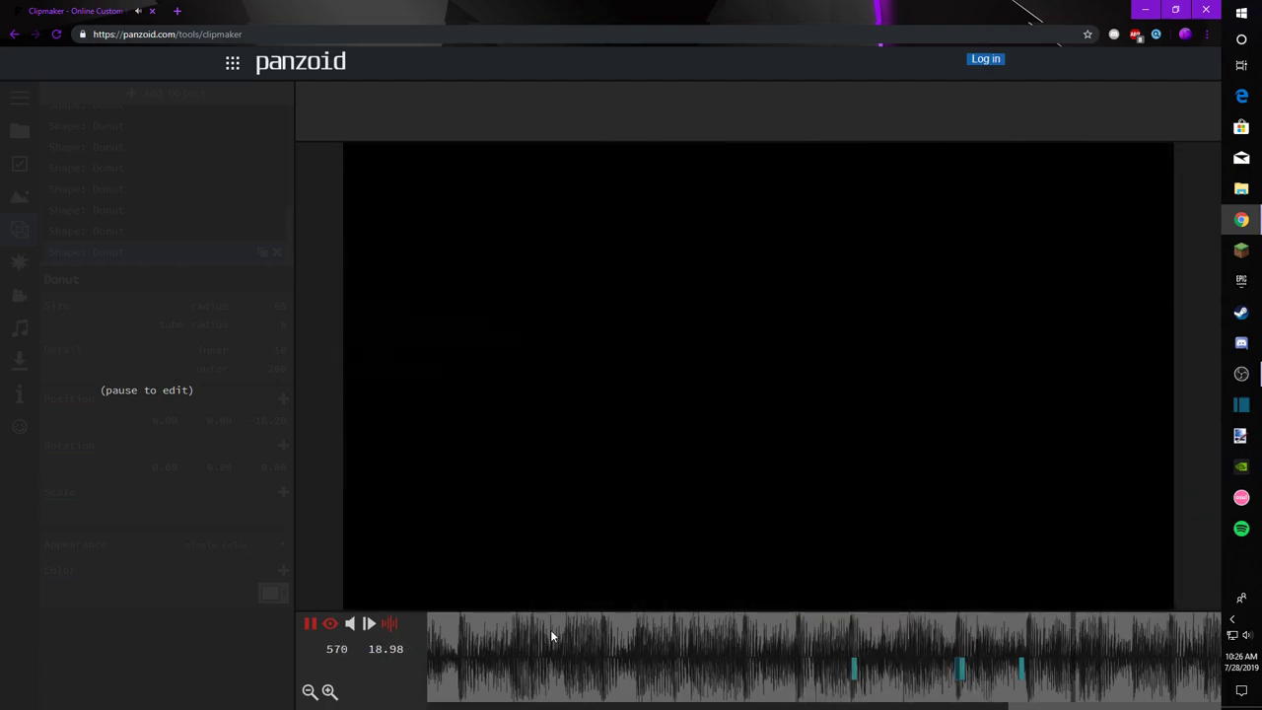
pyautogui.press('space')
pyautogui.moveTo(549, 631); pyautogui.dragTo(1, 640)
pyautogui.moveTo(713, 660); pyautogui.dragTo(1, 686)
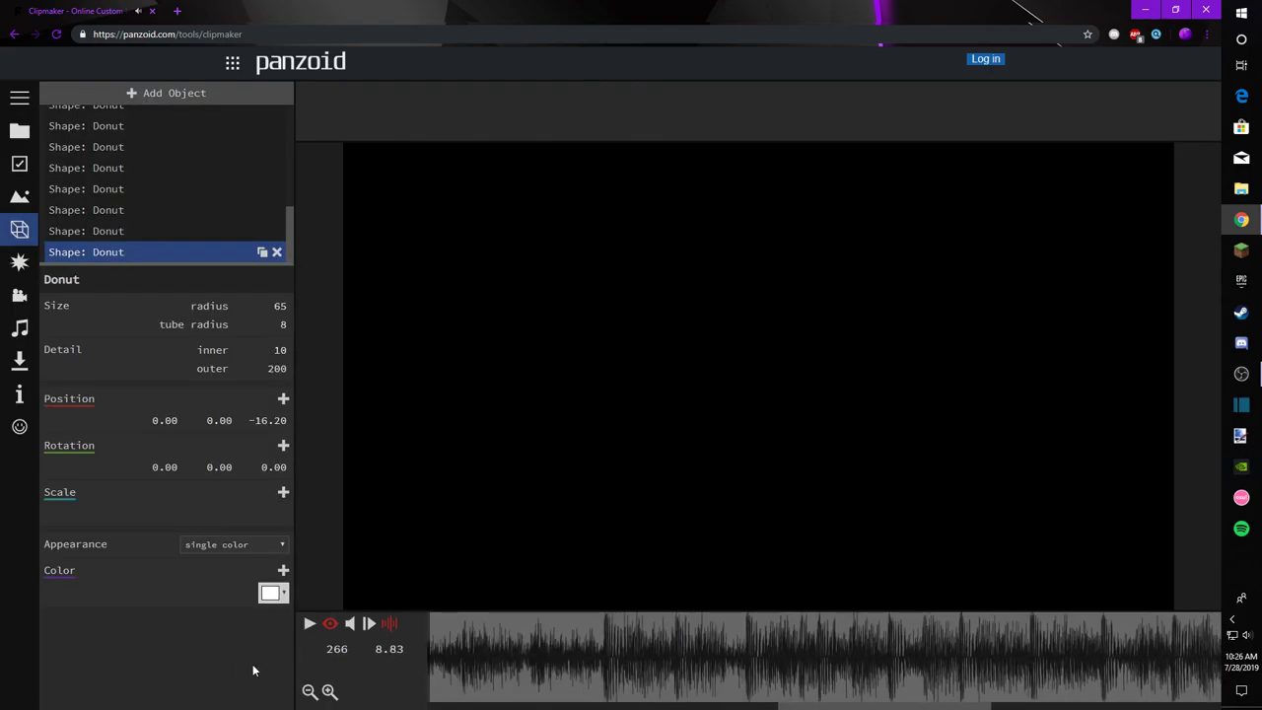
pyautogui.press('space')
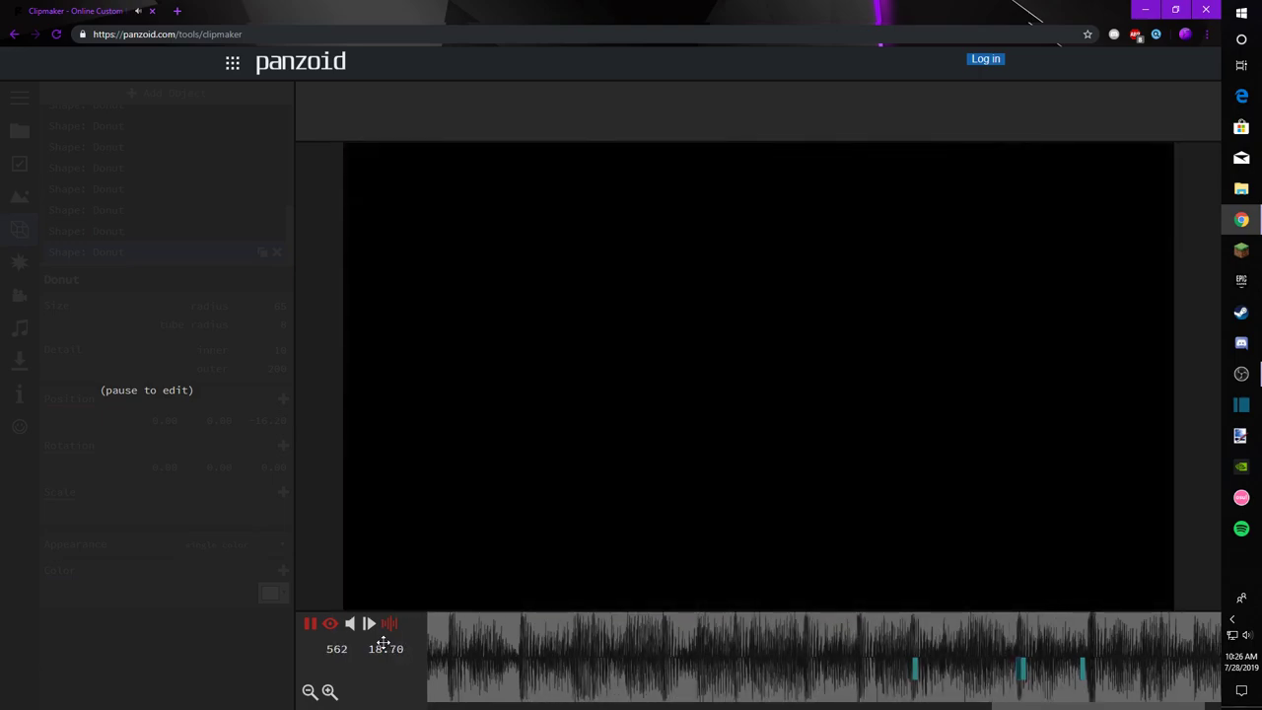
pyautogui.press('space')
# Step: Try out the flatten/text group's Y rotation, return it to 0, and set the group's Z position to 7.40 and X and Y scale to 0.900
pyautogui.moveTo(556, 647); pyautogui.dragTo(620, 649)
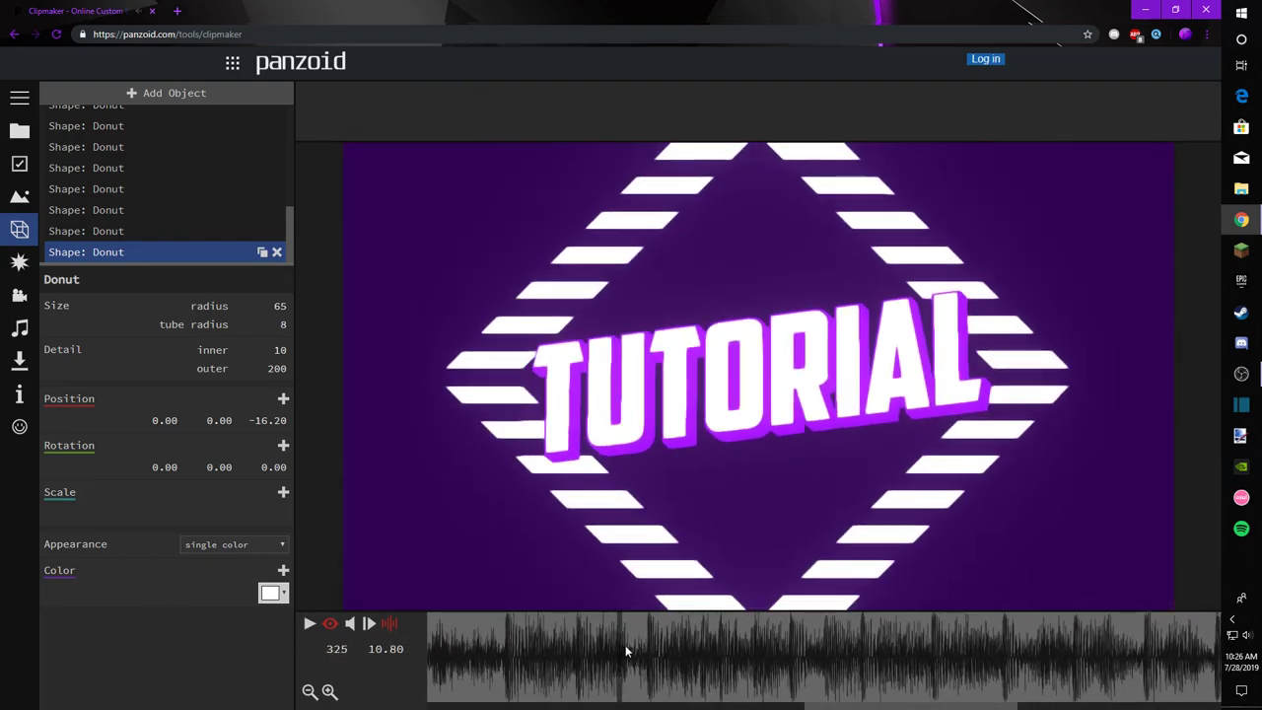
pyautogui.scroll(5, 147, 254)
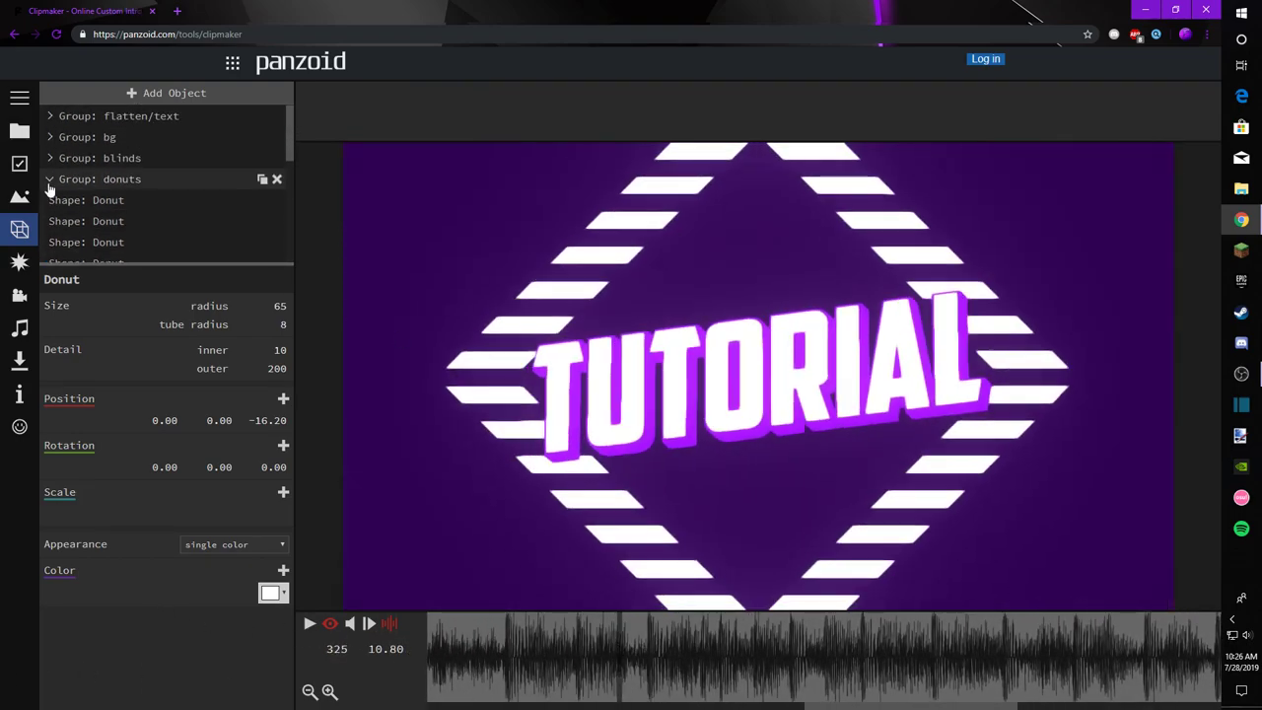
pyautogui.click(117, 119)
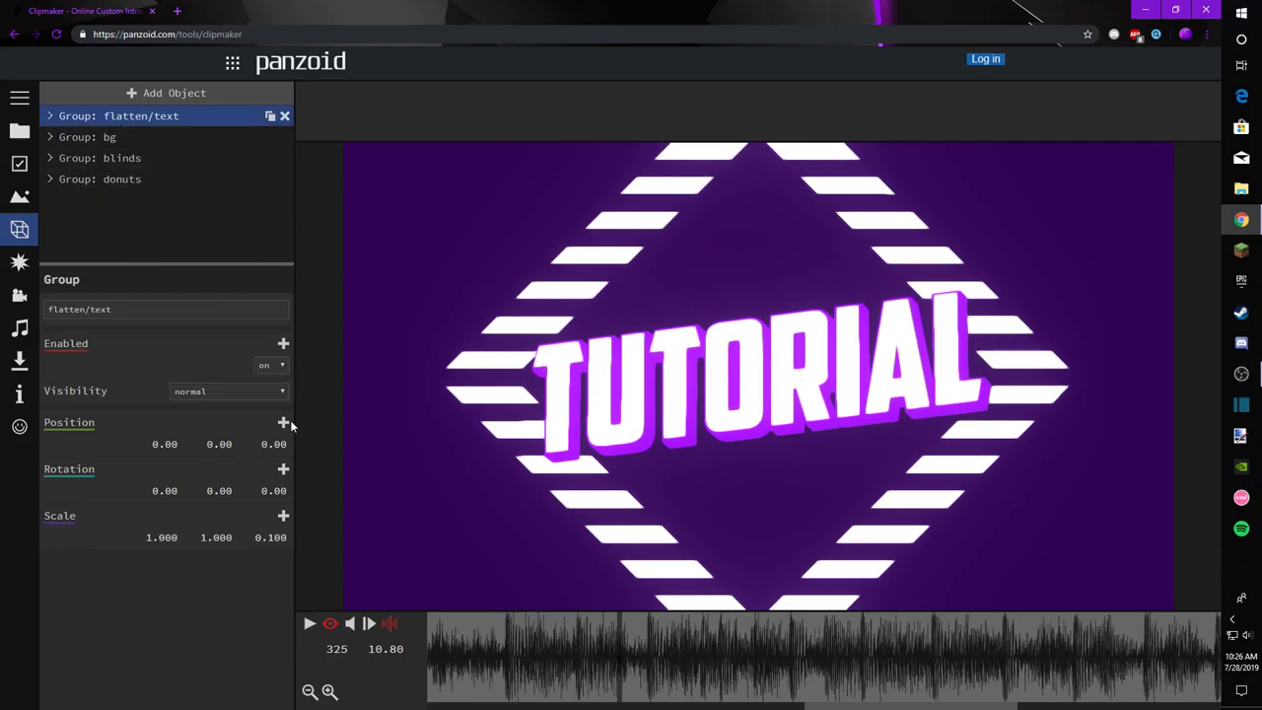
pyautogui.moveTo(274, 493); pyautogui.dragTo(301, 498)
pyautogui.moveTo(219, 490); pyautogui.dragTo(633, 506)
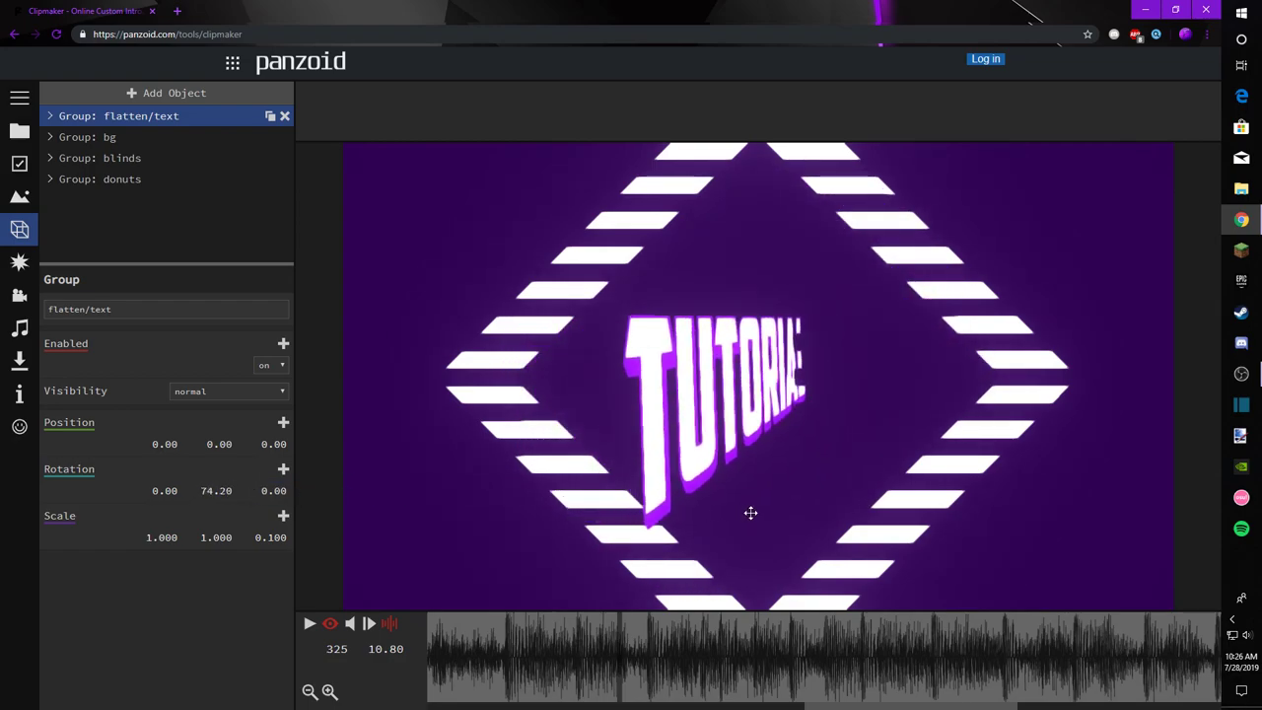
pyautogui.moveTo(594, 487); pyautogui.dragTo(310, 444)
pyautogui.write('0')
pyautogui.press('Return')
pyautogui.moveTo(211, 488); pyautogui.dragTo(776, 539)
pyautogui.moveTo(978, 536); pyautogui.dragTo(1025, 534)
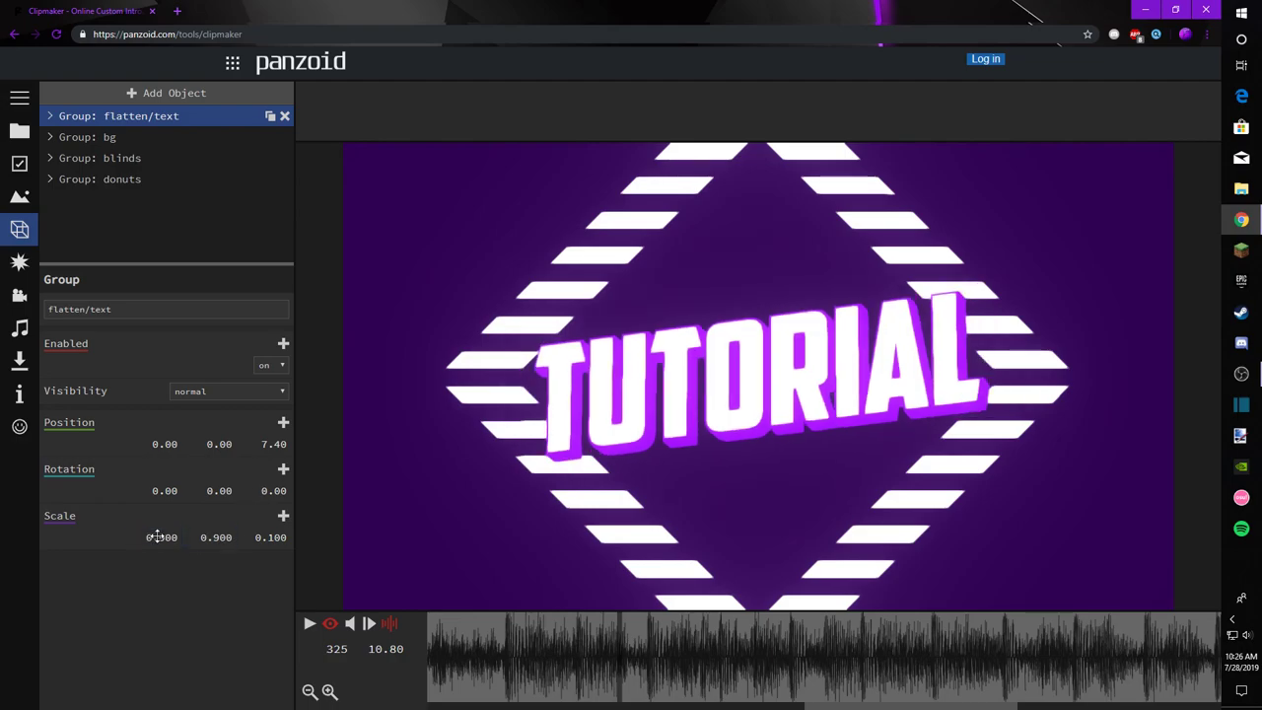
# Step: Play the whole donut sequence to review the adjusted text size
pyautogui.moveTo(626, 653); pyautogui.dragTo(278, 654)
pyautogui.press('space')
pyautogui.moveTo(815, 707); pyautogui.dragTo(816, 708)
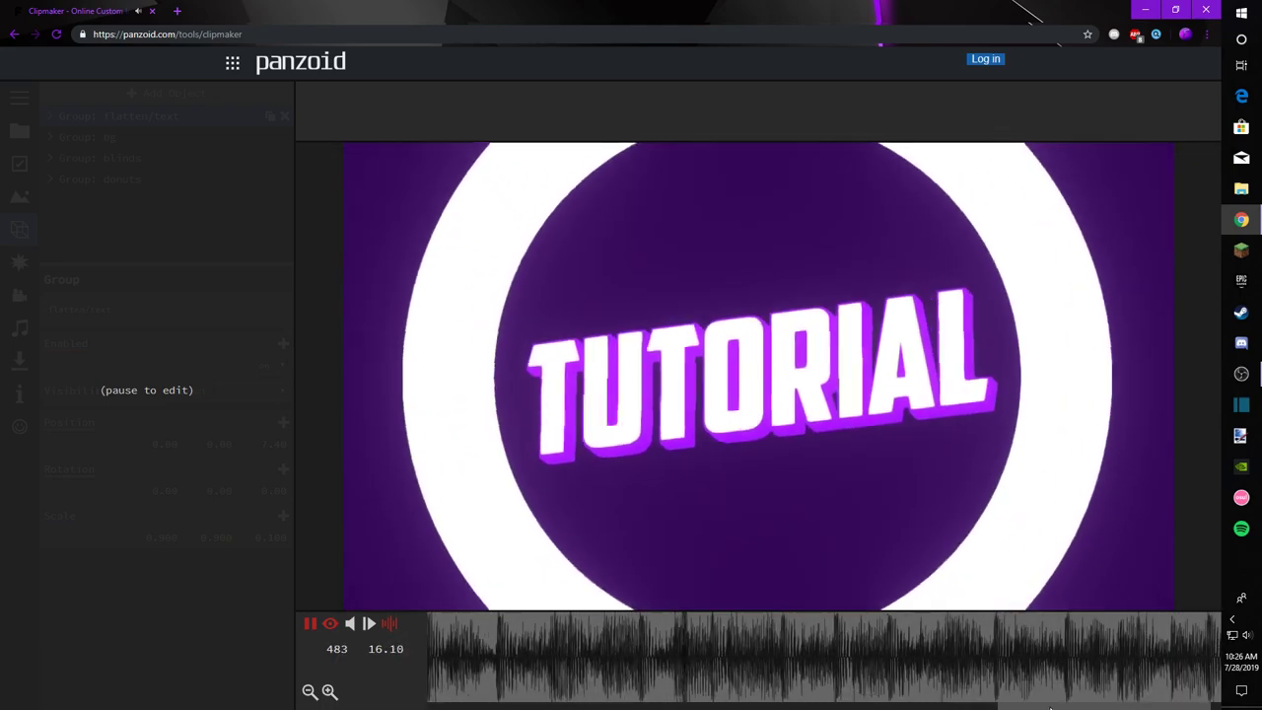
pyautogui.press('space')
pyautogui.moveTo(833, 706); pyautogui.dragTo(824, 706)
# Step: Replay the animation from around frame 293 to examine how the text moves against the expanding donuts
pyautogui.click(590, 641)
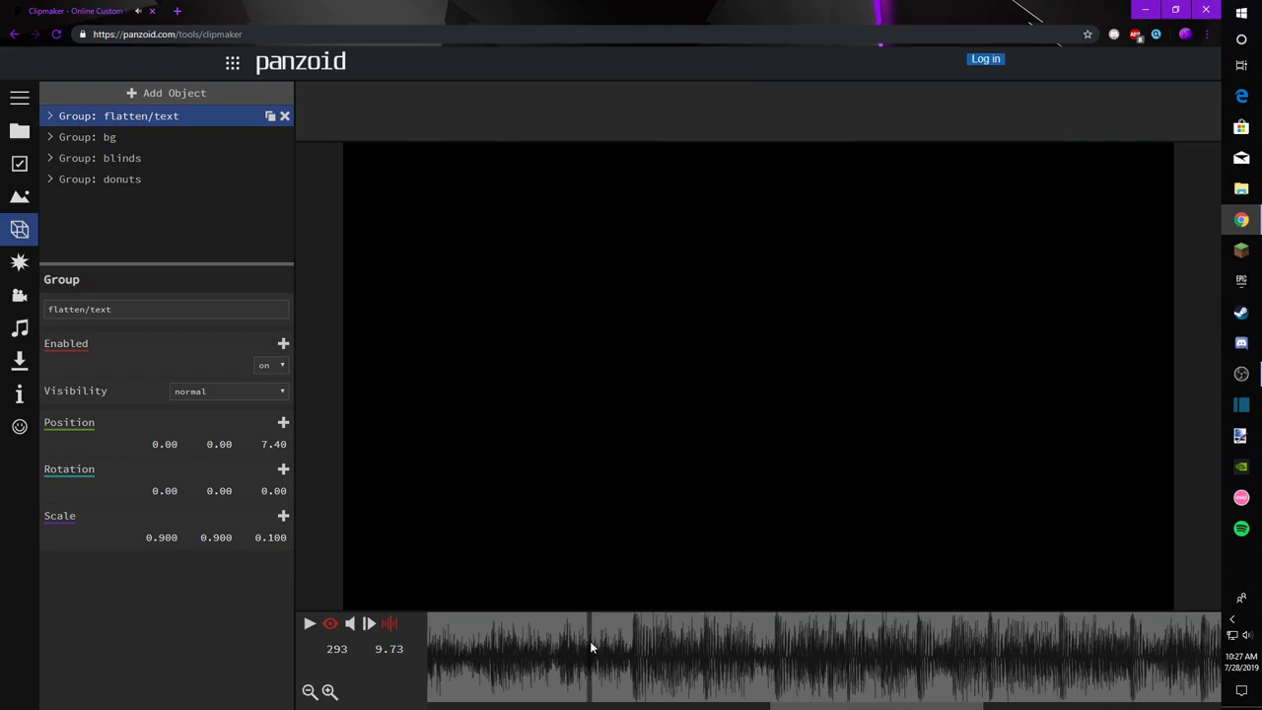
pyautogui.press('space')
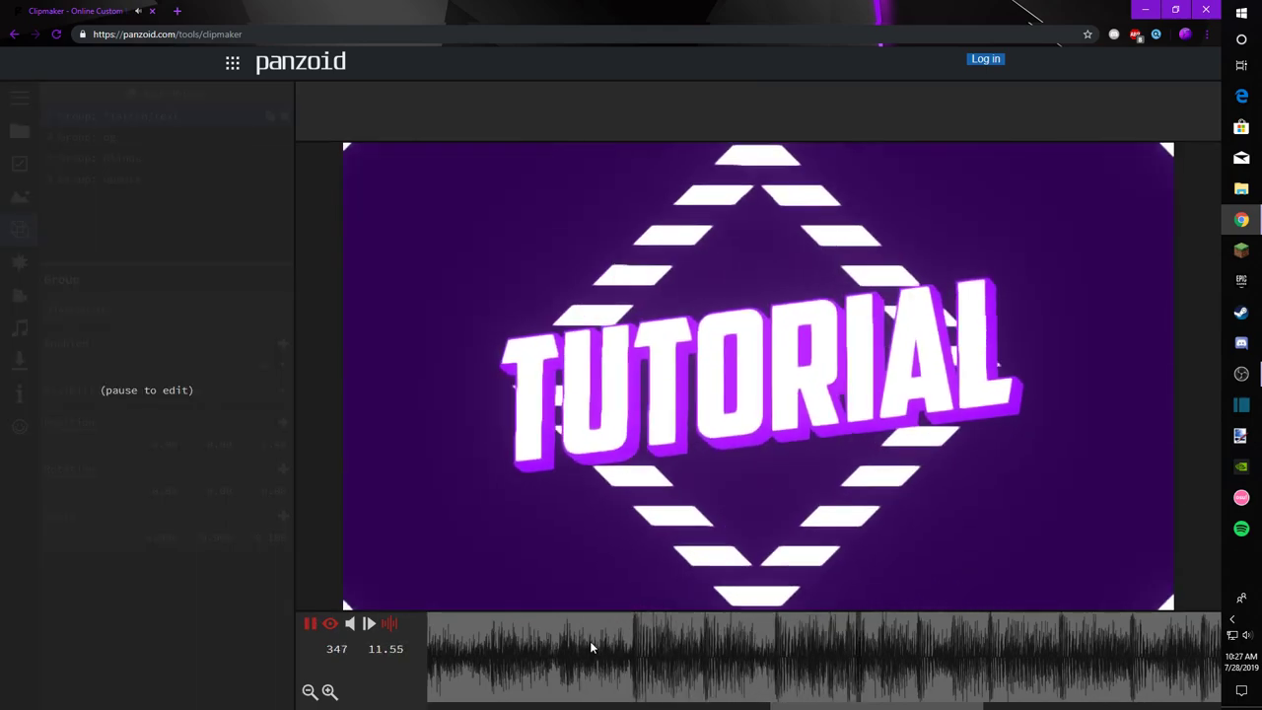
pyautogui.press('space')
pyautogui.click(579, 647)
pyautogui.press('space')
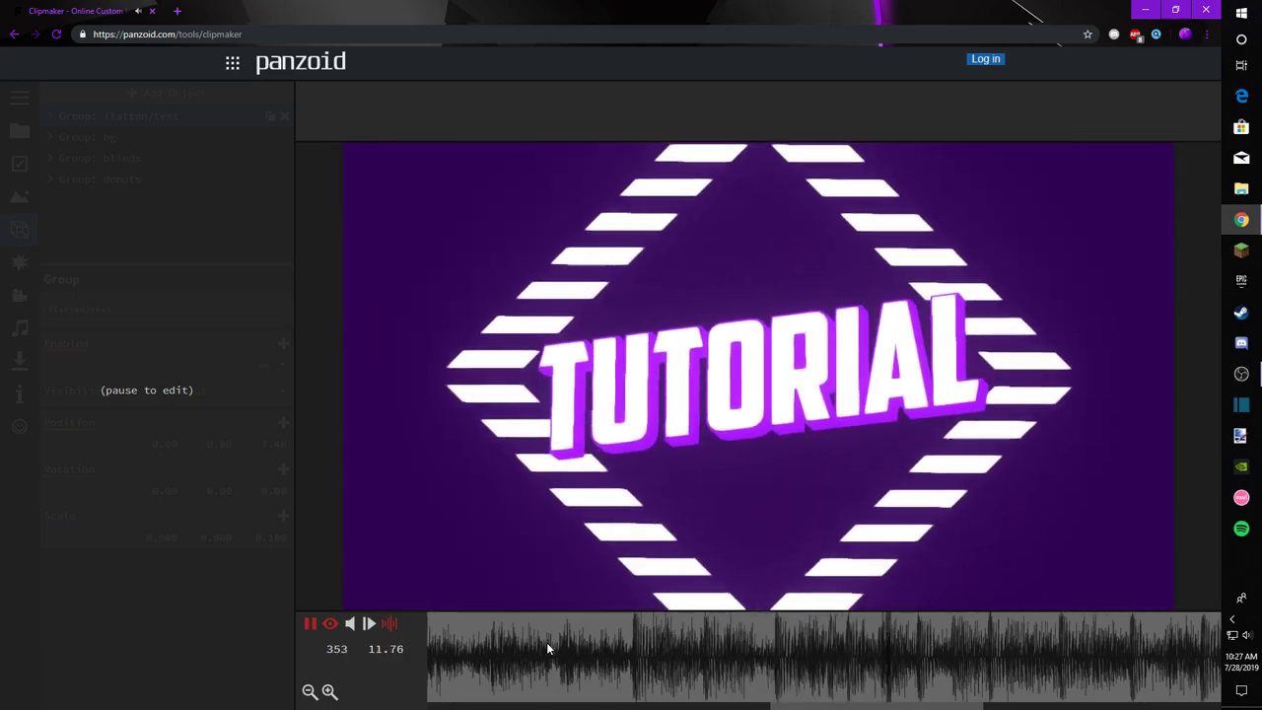
pyautogui.moveTo(749, 656); pyautogui.dragTo(622, 641)
pyautogui.press('space')
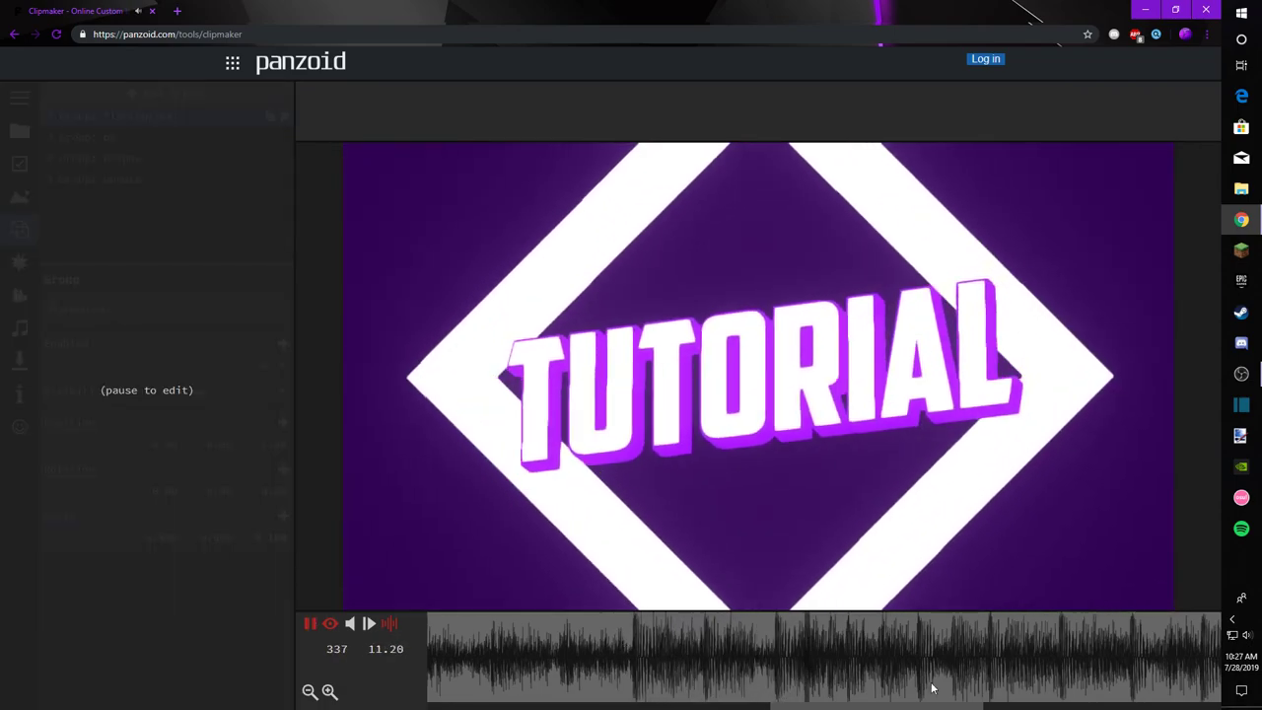
pyautogui.press('space')
pyautogui.press('space')
pyautogui.moveTo(928, 707); pyautogui.dragTo(930, 707)
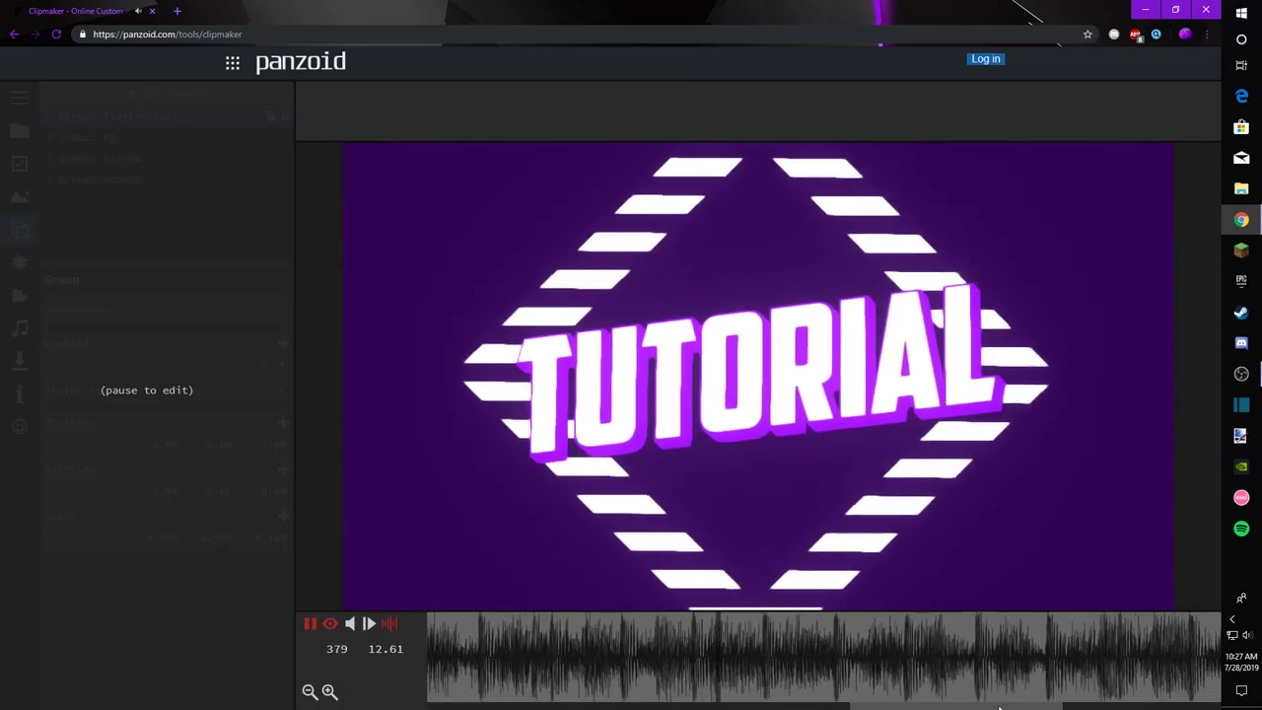
pyautogui.press('space')
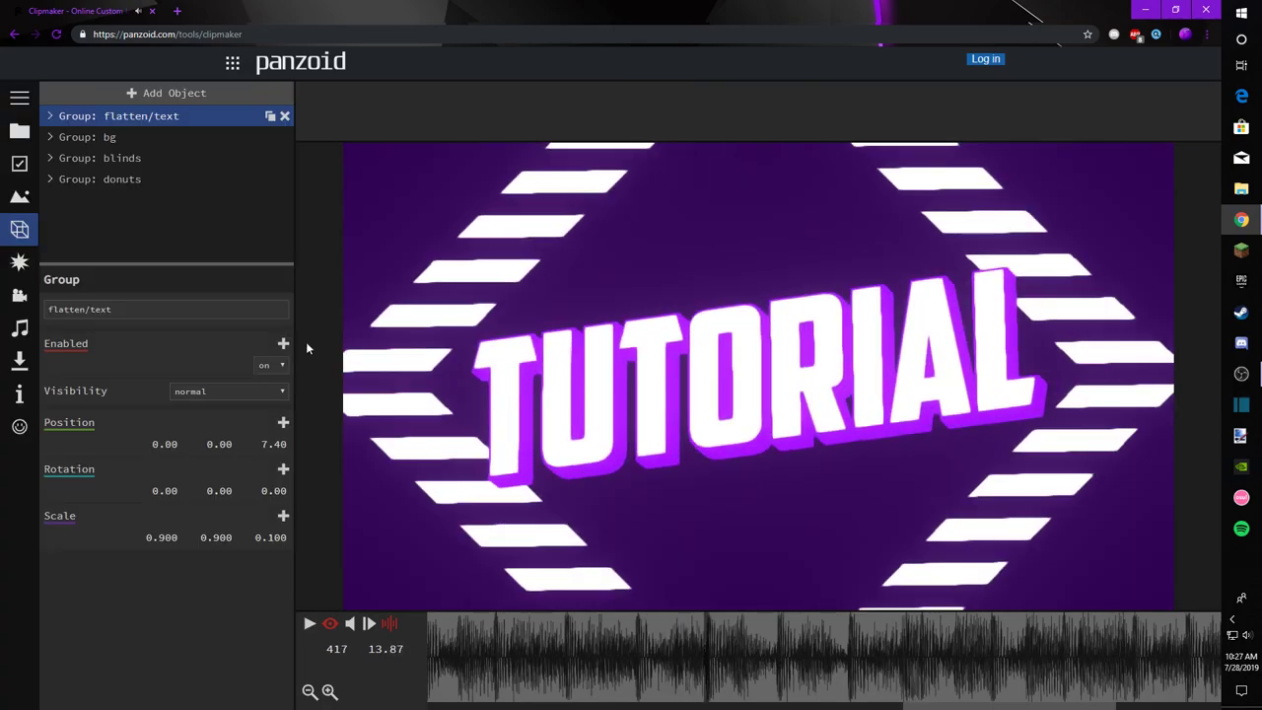
# Step: Add a camera rotation keyframe of 0 on all axes at frame 398 with the none easing
pyautogui.click(18, 298)
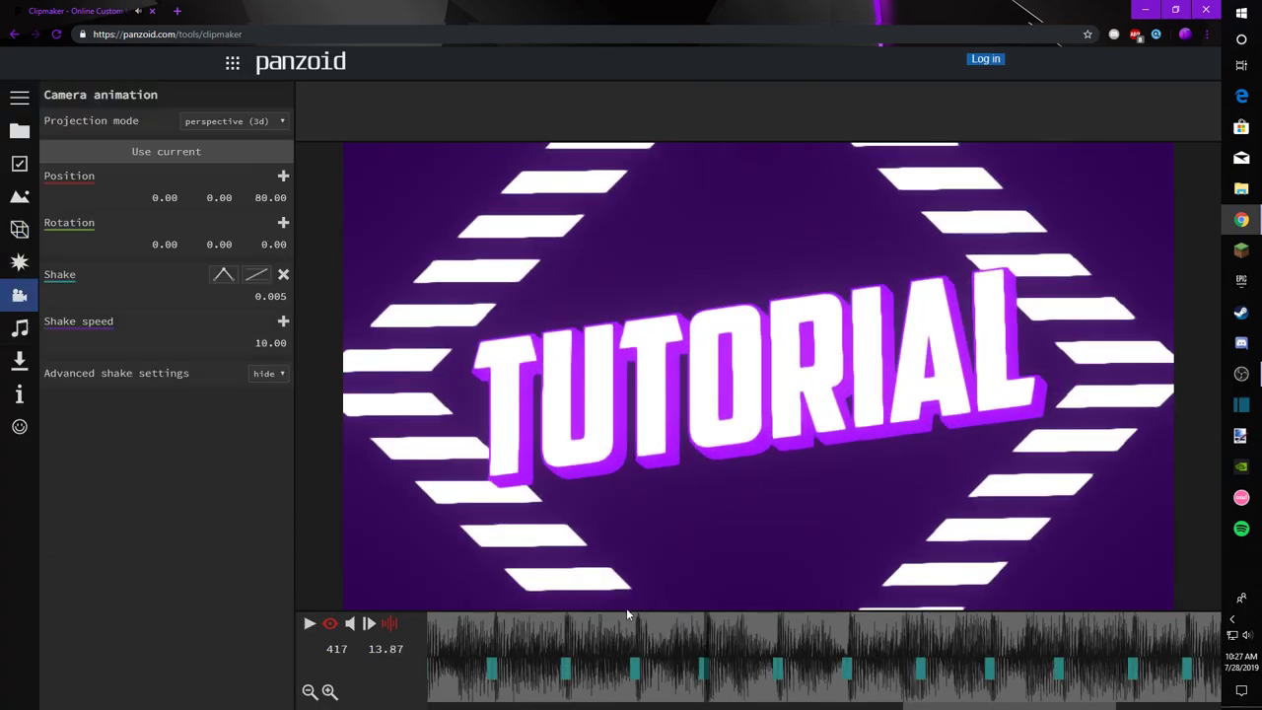
pyautogui.click(608, 634)
pyautogui.press('space')
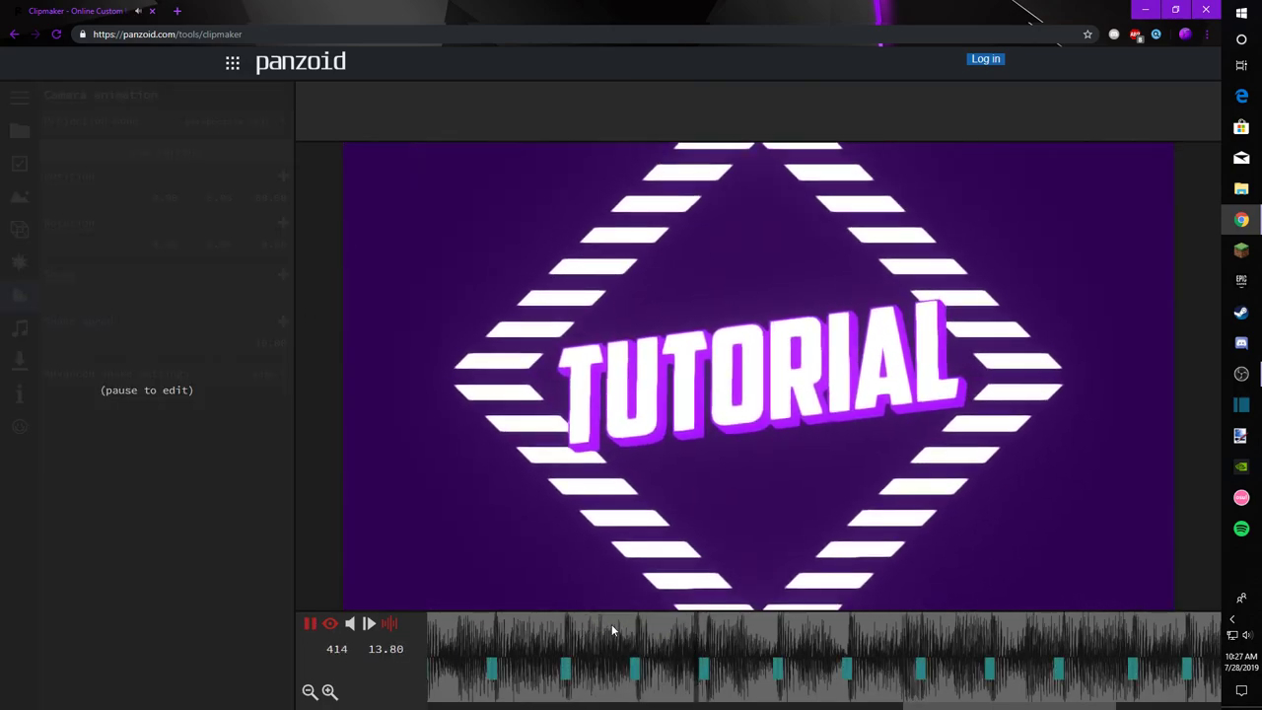
pyautogui.click(619, 632)
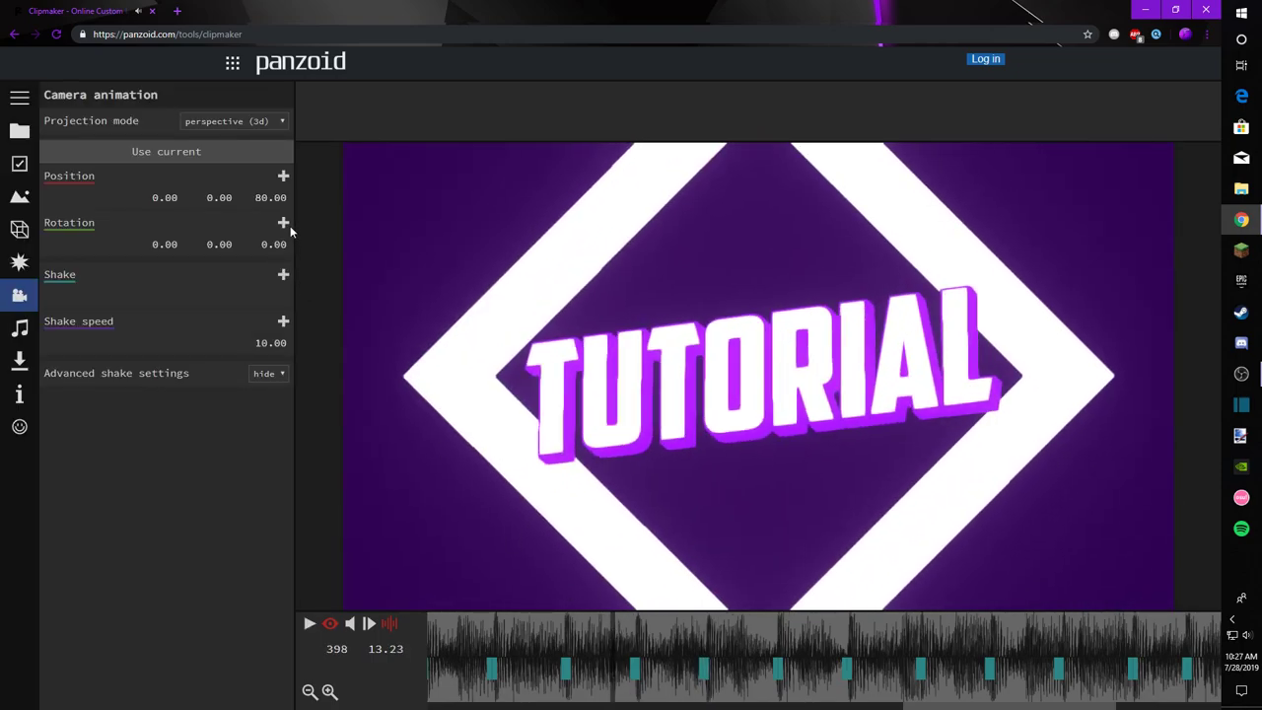
pyautogui.click(256, 223)
pyautogui.click(312, 282)
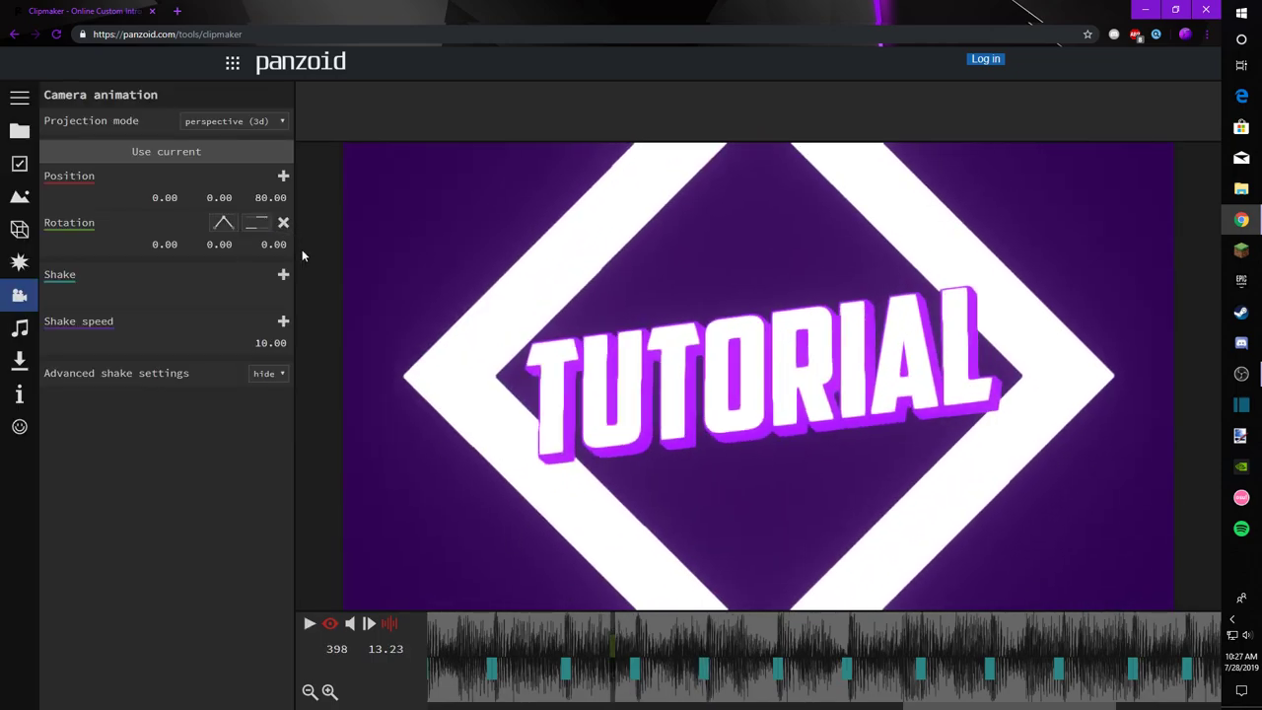
# Step: Add a second camera rotation keyframe at frame 435 with circular in-out easing and a Z rotation of 360
pyautogui.press('space')
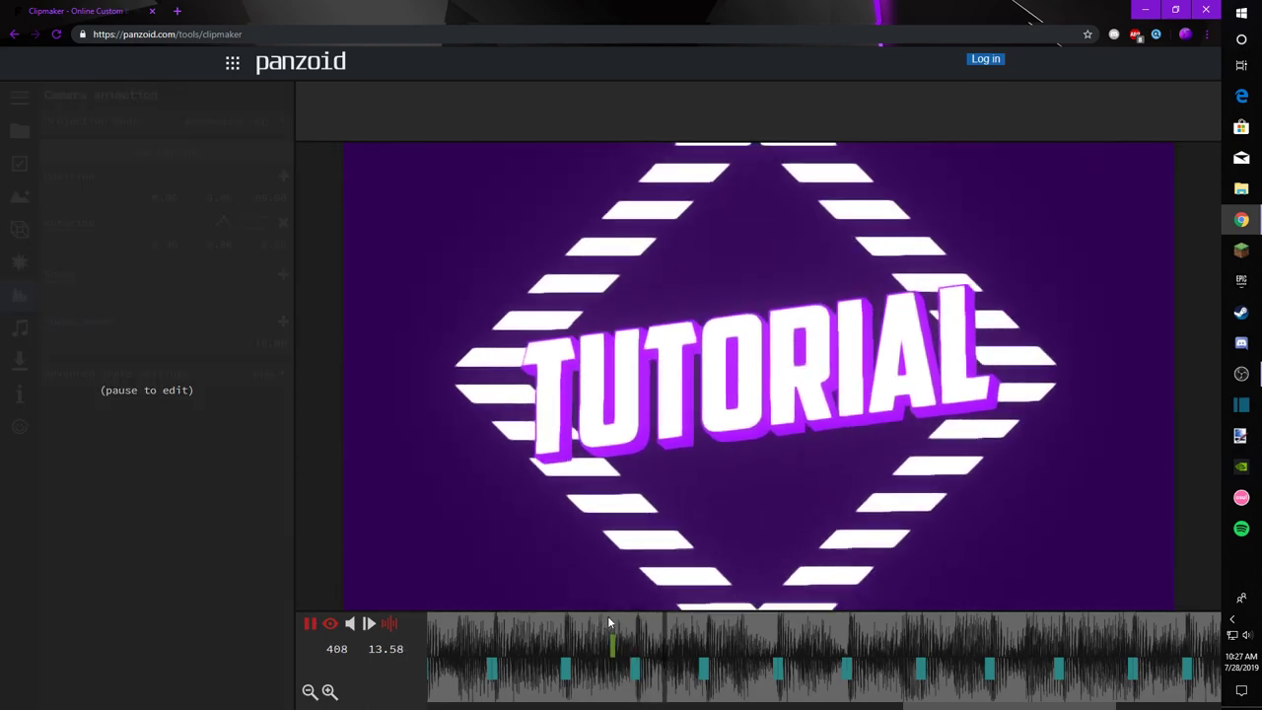
pyautogui.click(714, 631)
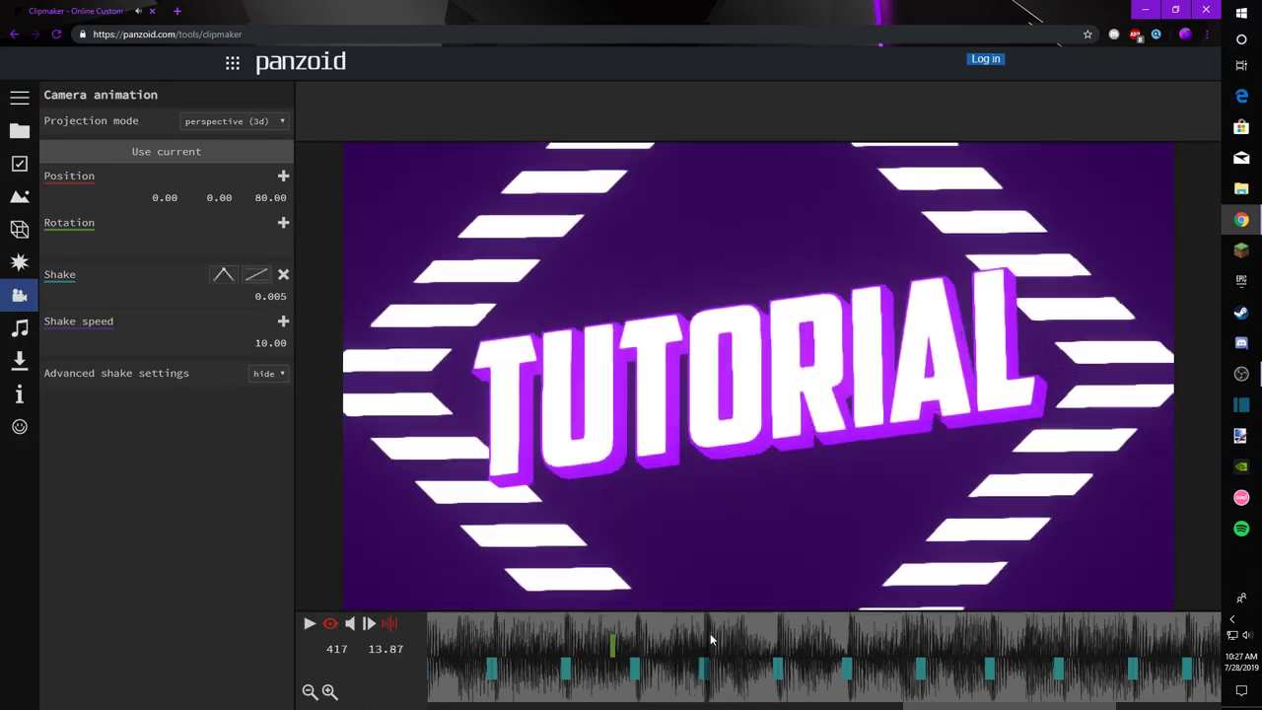
pyautogui.click(786, 646)
pyautogui.press('Right')
pyautogui.press('Right')
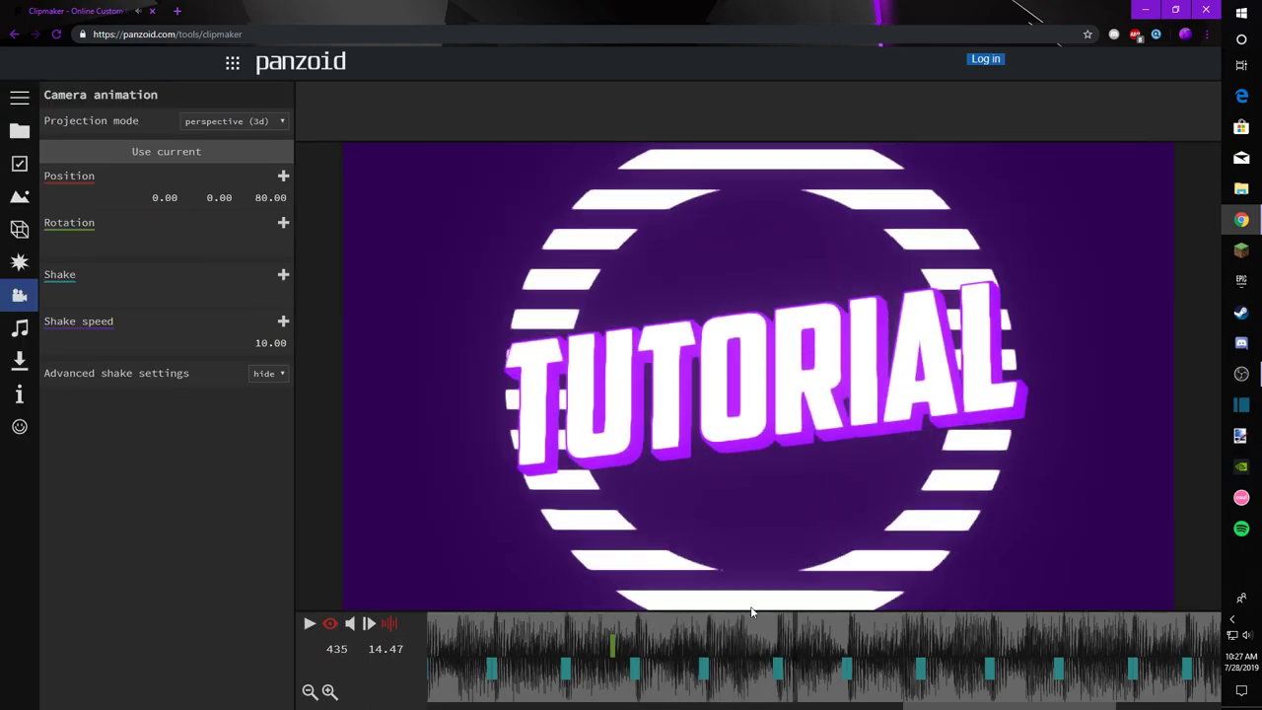
pyautogui.click(255, 223)
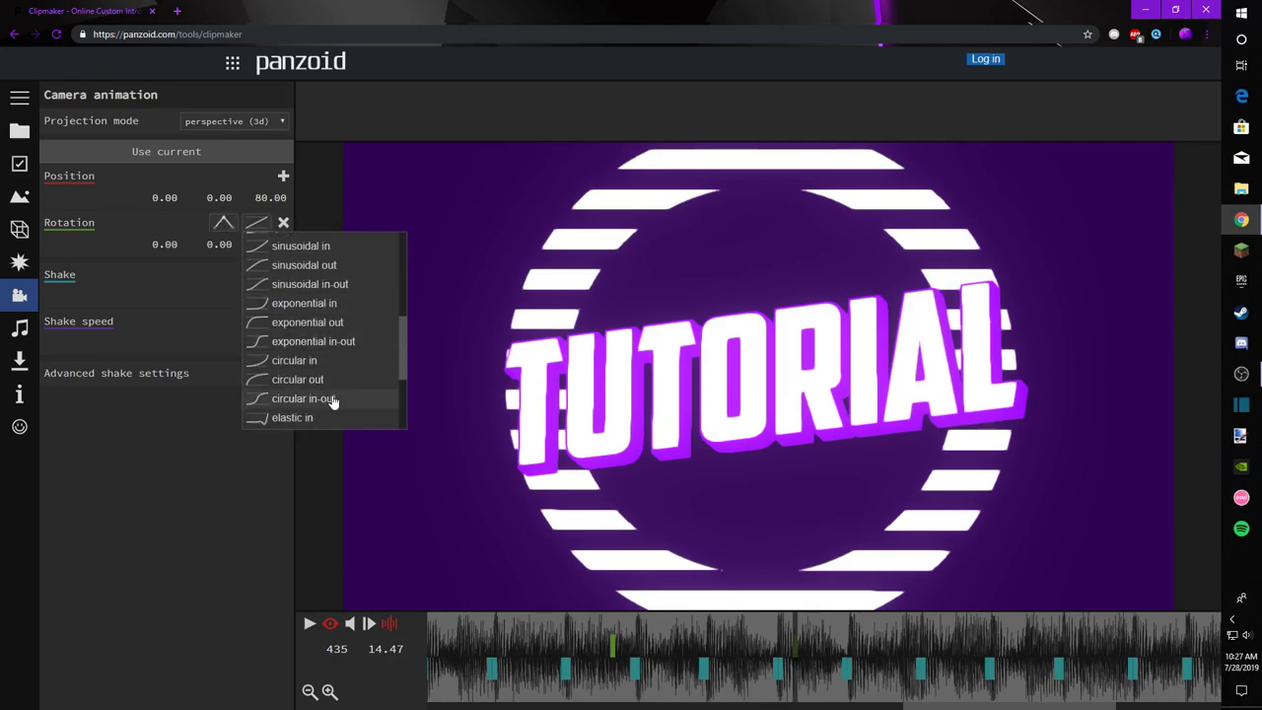
pyautogui.click(331, 399)
pyautogui.moveTo(330, 256); pyautogui.dragTo(483, 269)
pyautogui.click(254, 243)
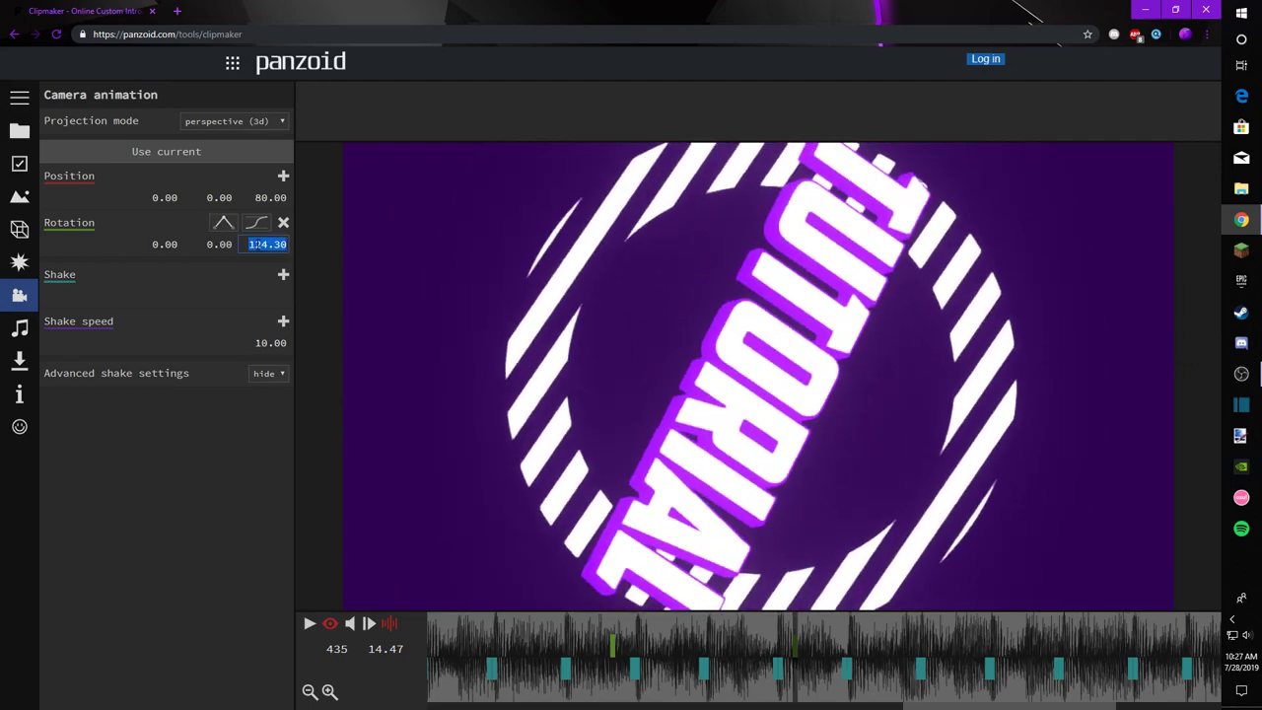
pyautogui.write('360')
pyautogui.press('Return')
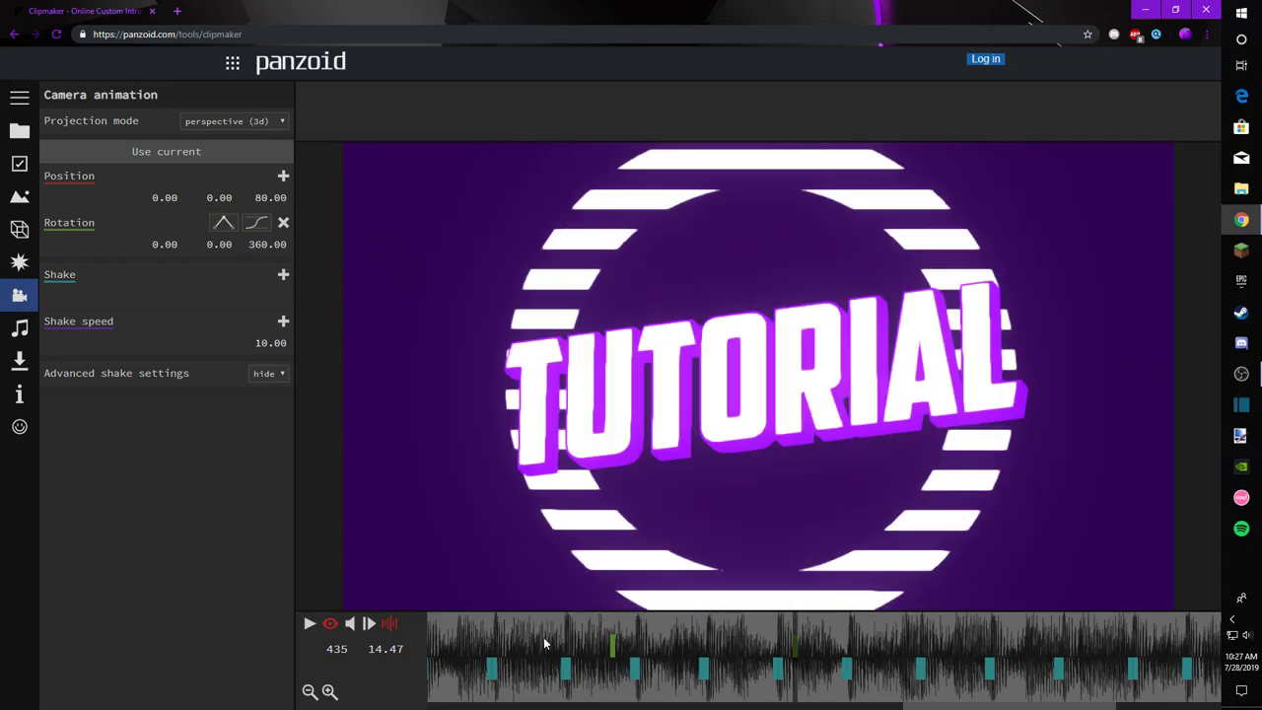
# Step: Play back the donut sequence around the two camera rotation keyframes to check the full camera spin
pyautogui.click(487, 630)
pyautogui.press('space')
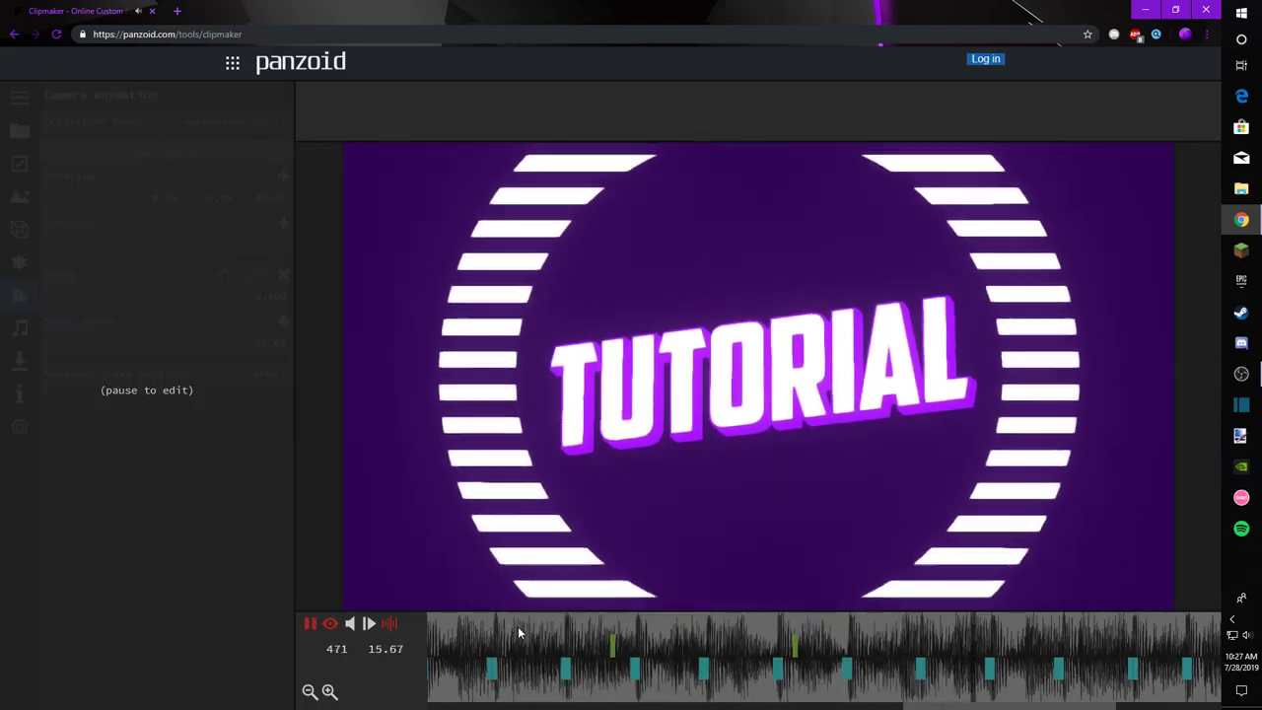
pyautogui.moveTo(493, 635); pyautogui.dragTo(568, 643)
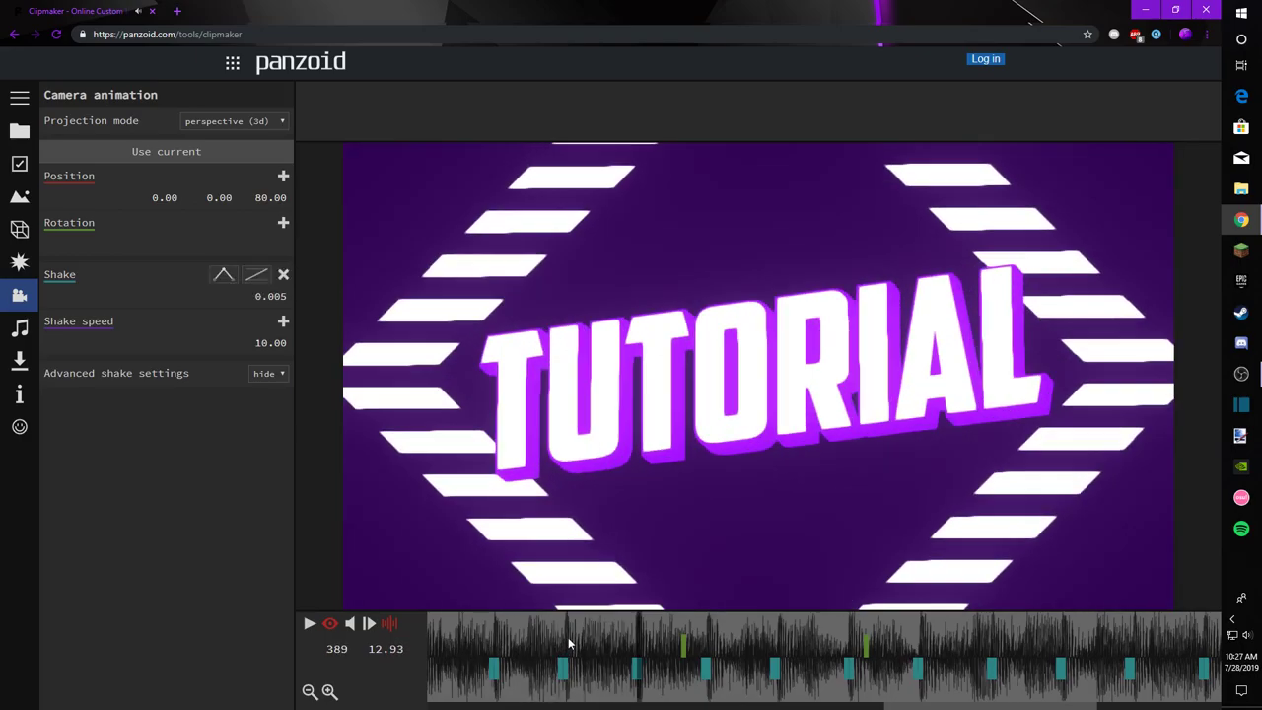
pyautogui.press('space')
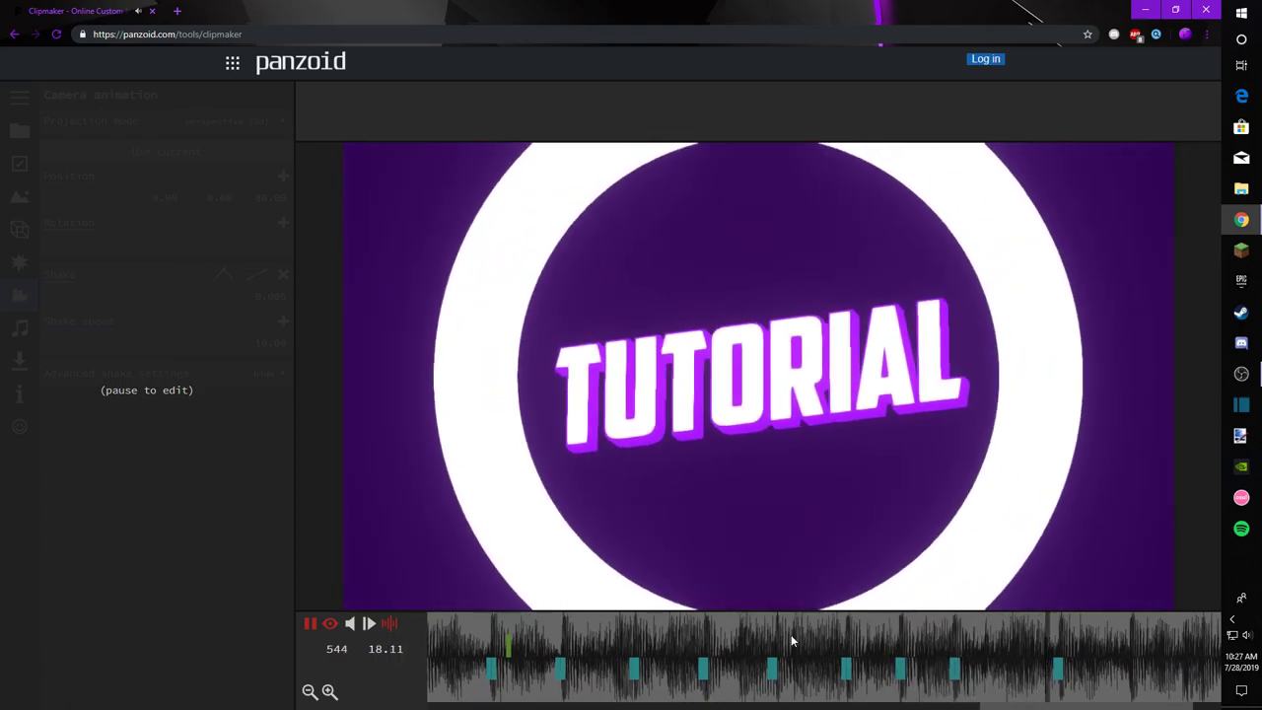
pyautogui.click(594, 640)
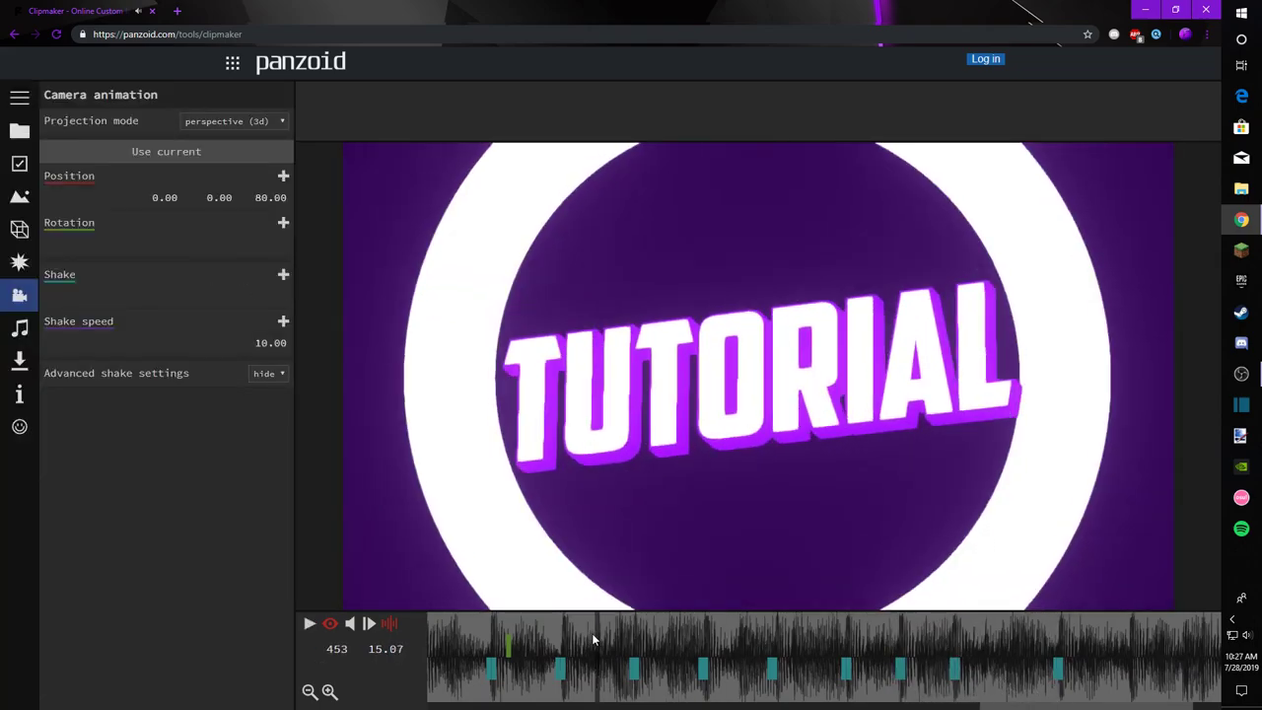
# Step: Return to the flatten/text group and replay the donut sequence from the music drop to examine the text's motion
pyautogui.click(19, 261)
pyautogui.click(6, 231)
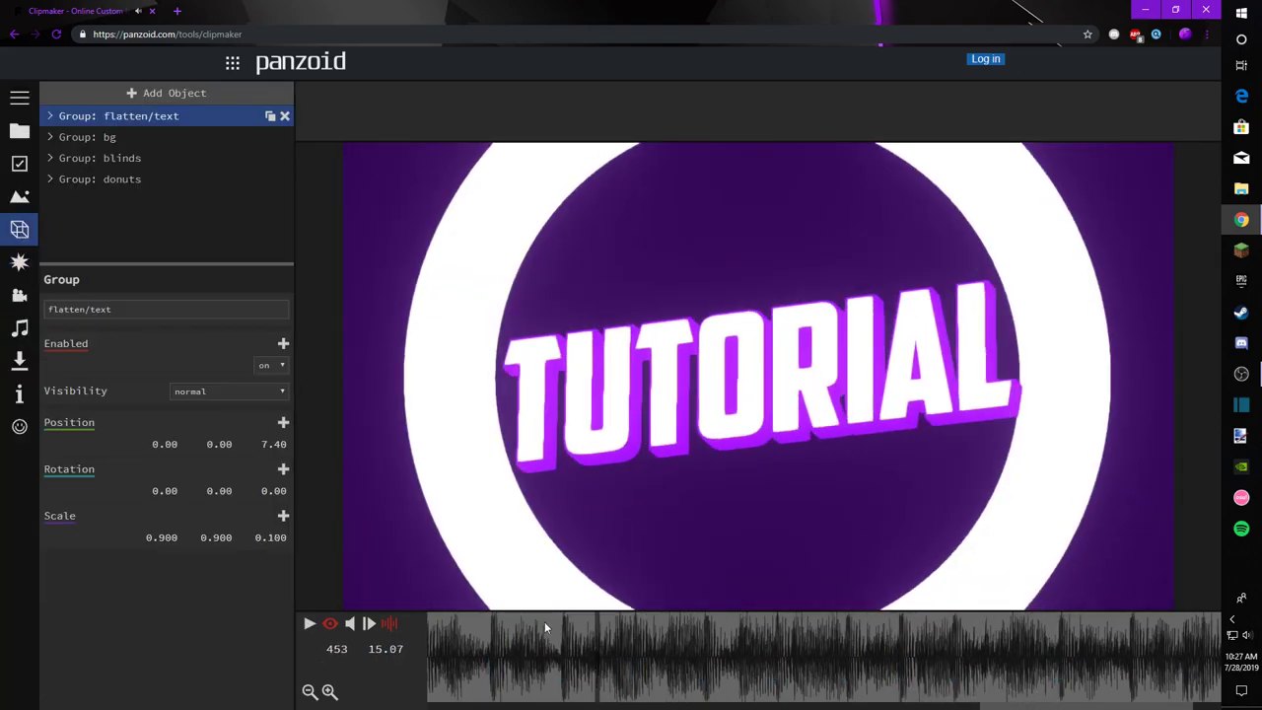
pyautogui.moveTo(523, 639); pyautogui.dragTo(2, 665)
pyautogui.moveTo(555, 672); pyautogui.dragTo(79, 664)
pyautogui.press('space')
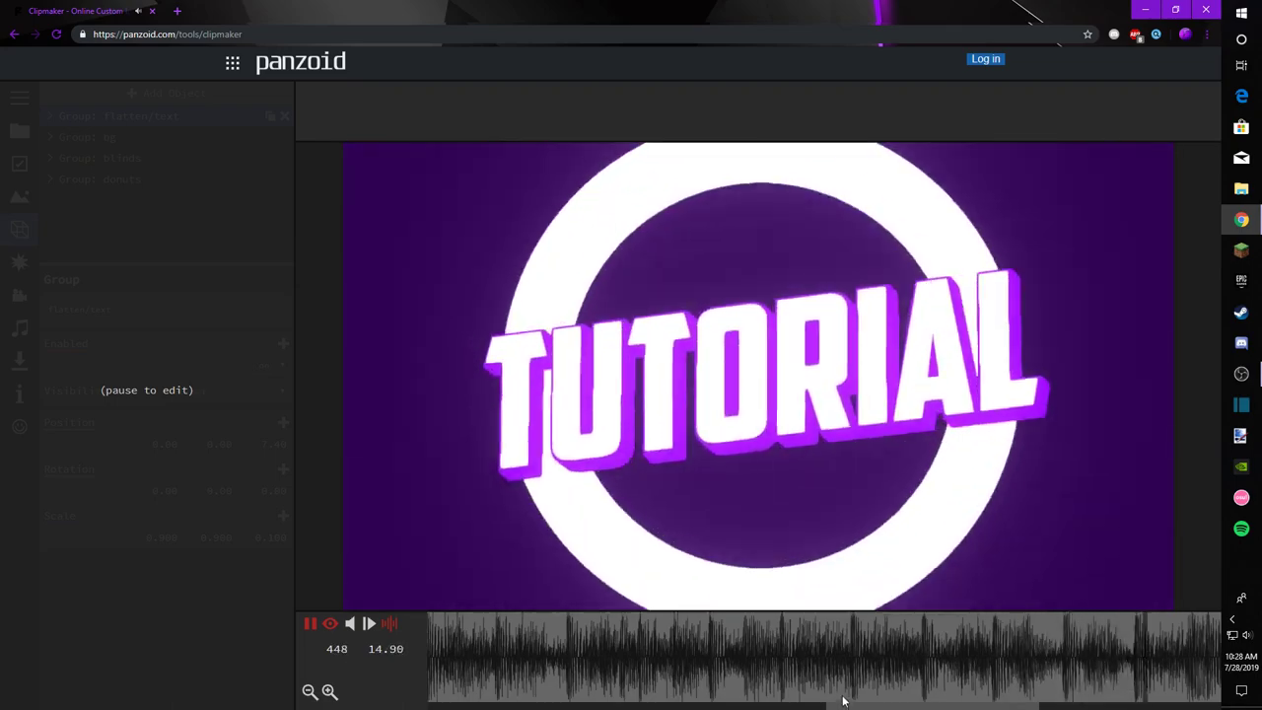
pyautogui.press('space')
pyautogui.moveTo(843, 697); pyautogui.dragTo(352, 688)
pyautogui.press('space')
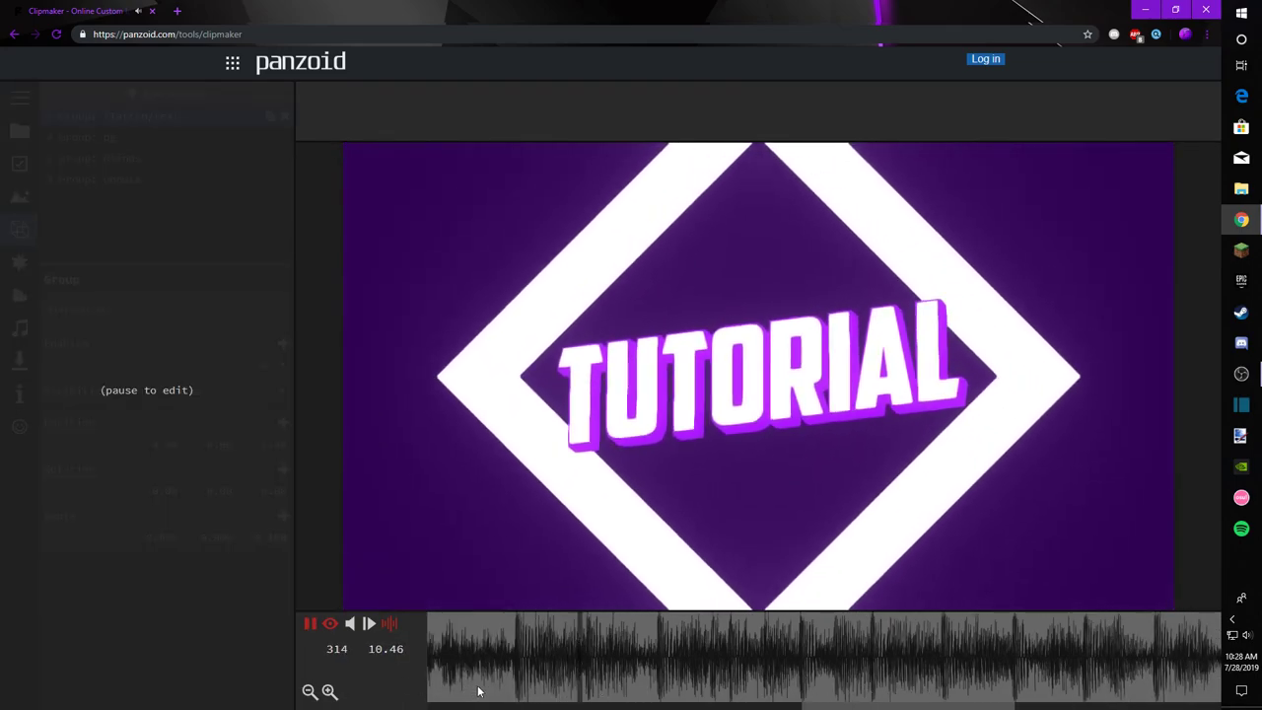
# Step: Add a rotation keyframe to the flatten/text group between the first beats after the drop, using the none easing
pyautogui.click(465, 659)
pyautogui.press('space')
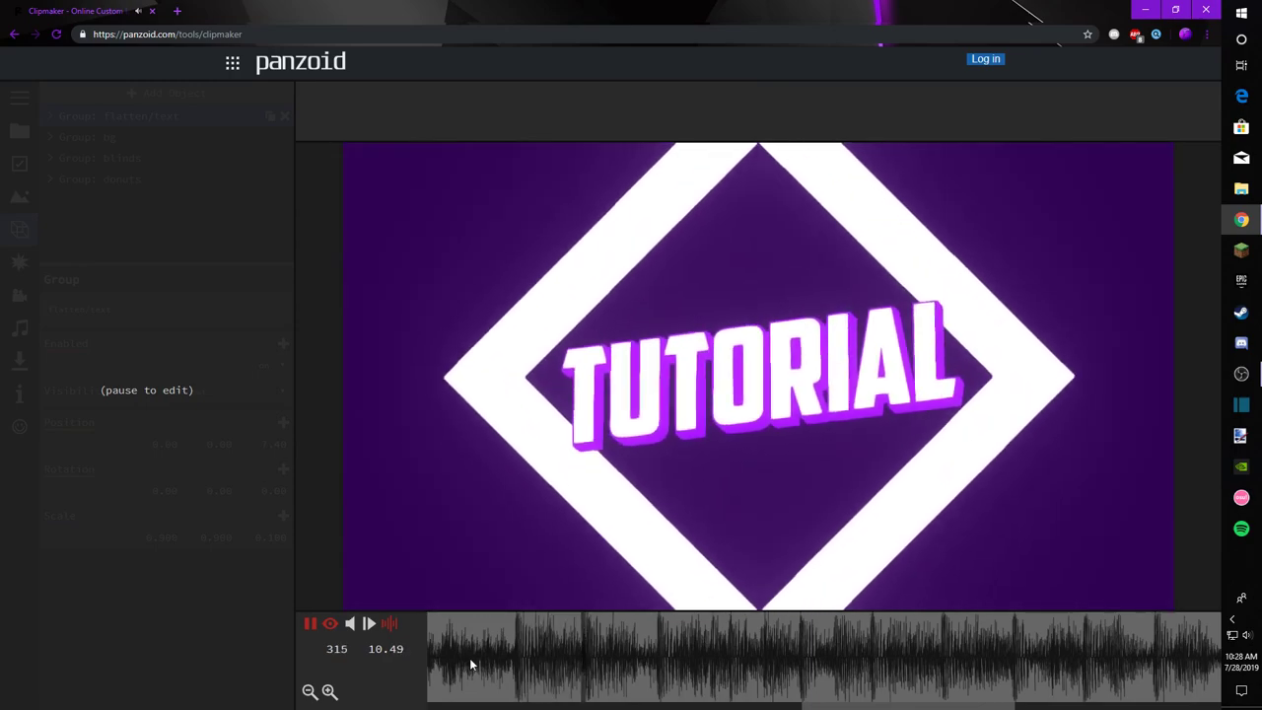
pyautogui.moveTo(591, 649); pyautogui.dragTo(645, 647)
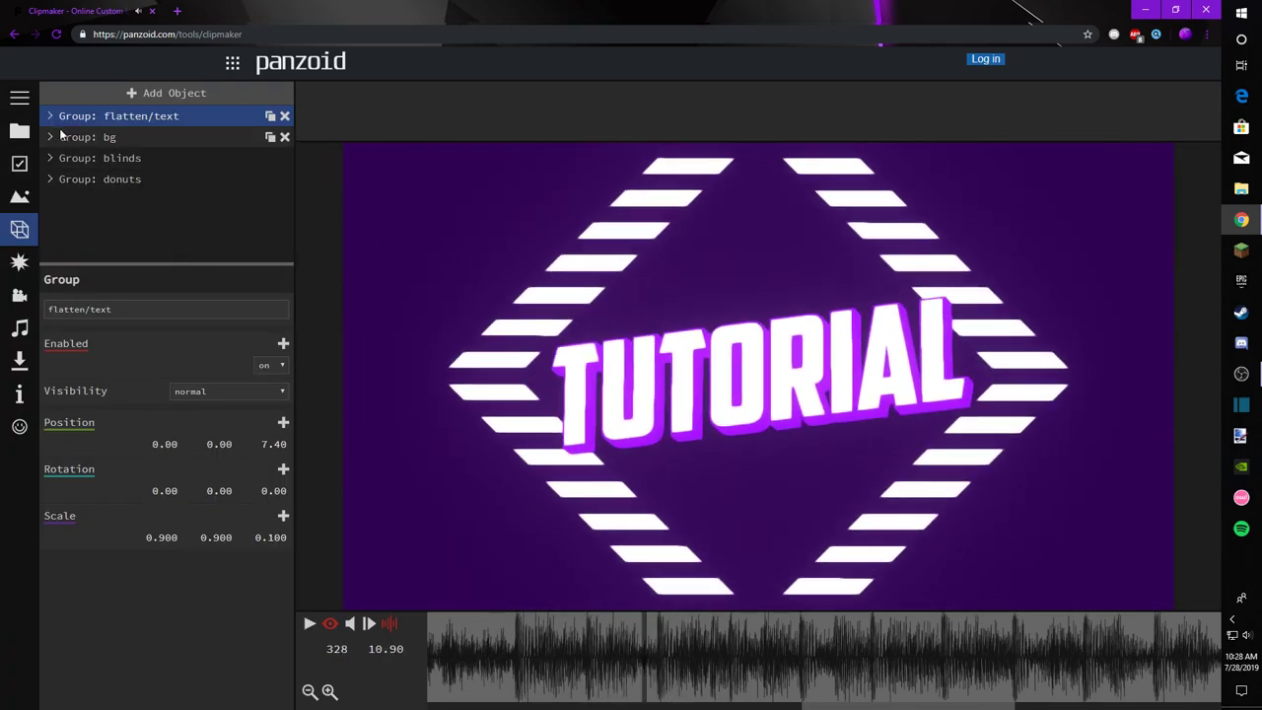
pyautogui.click(256, 469)
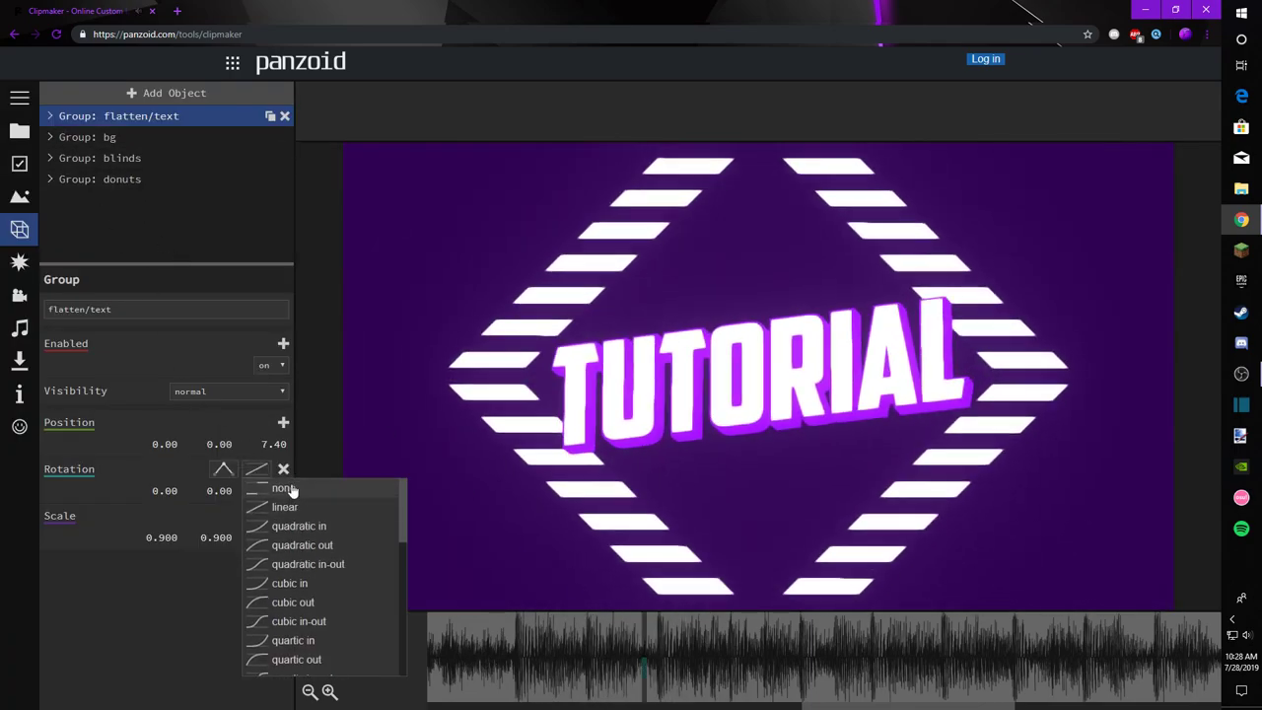
pyautogui.click(286, 488)
# Step: Add a second flatten/text rotation keyframe at frame 343 with an in-out easing and an X rotation of 360
pyautogui.click(716, 656)
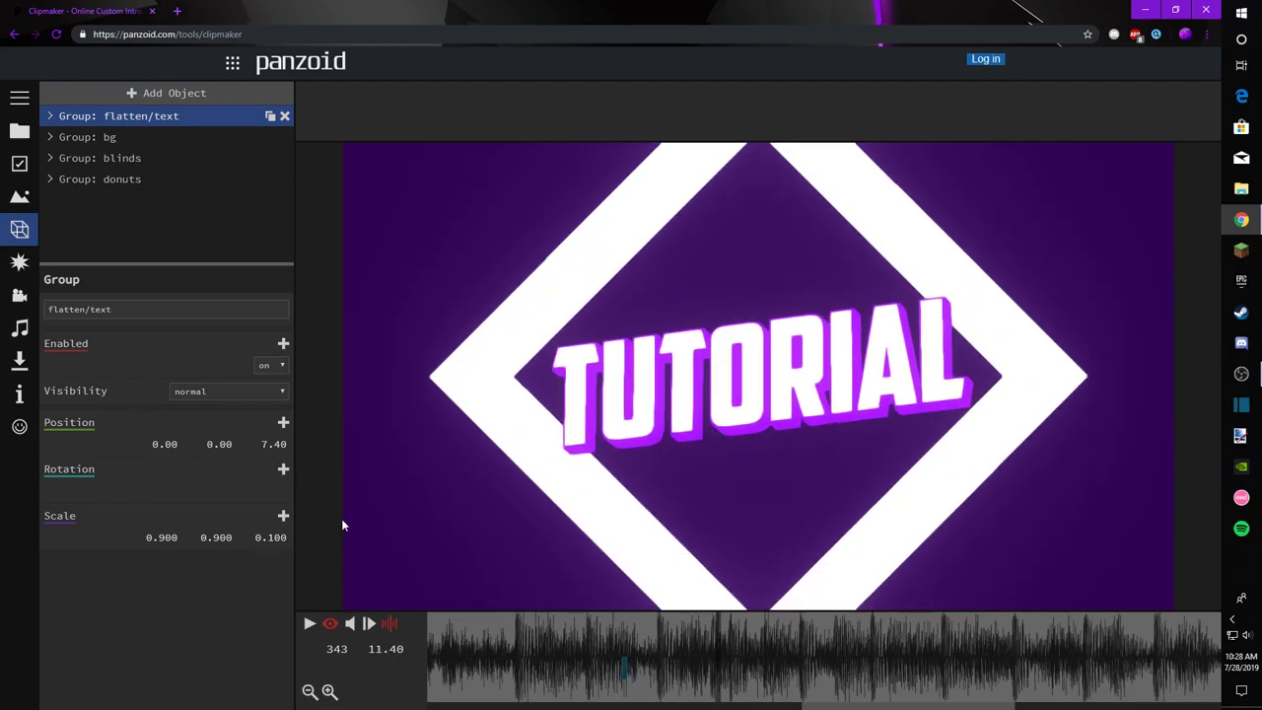
pyautogui.click(251, 475)
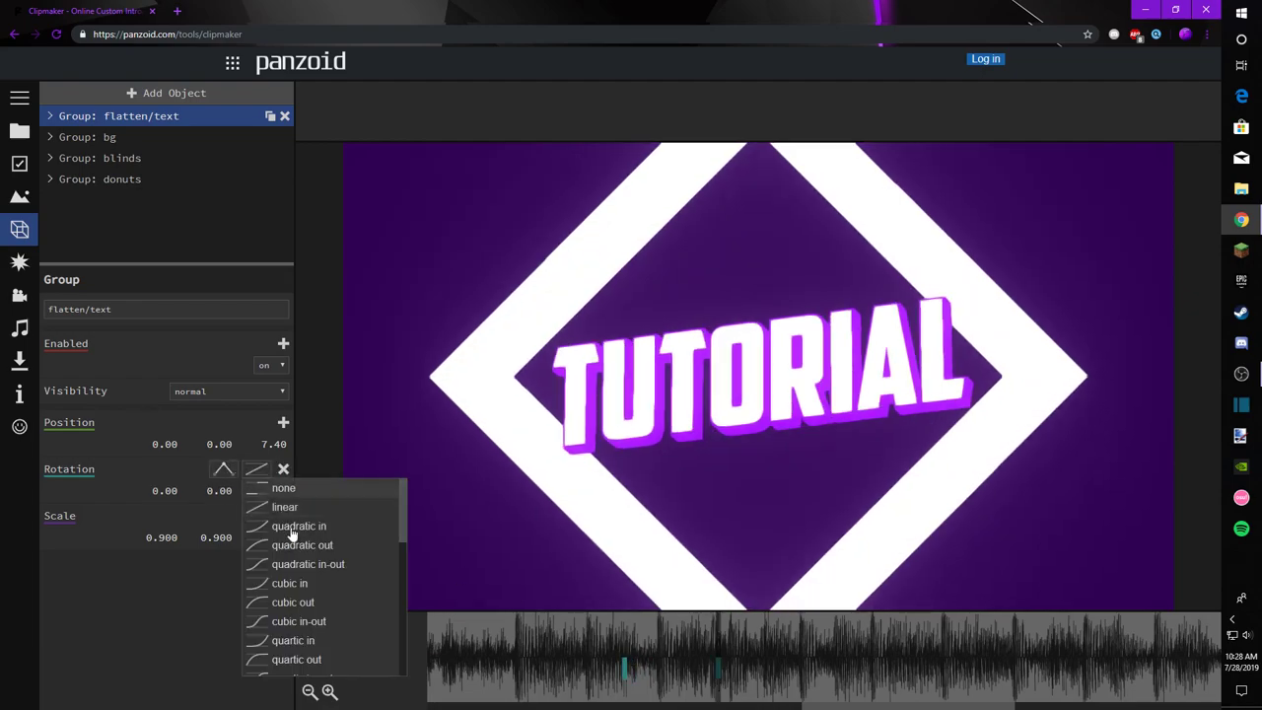
pyautogui.click(335, 645)
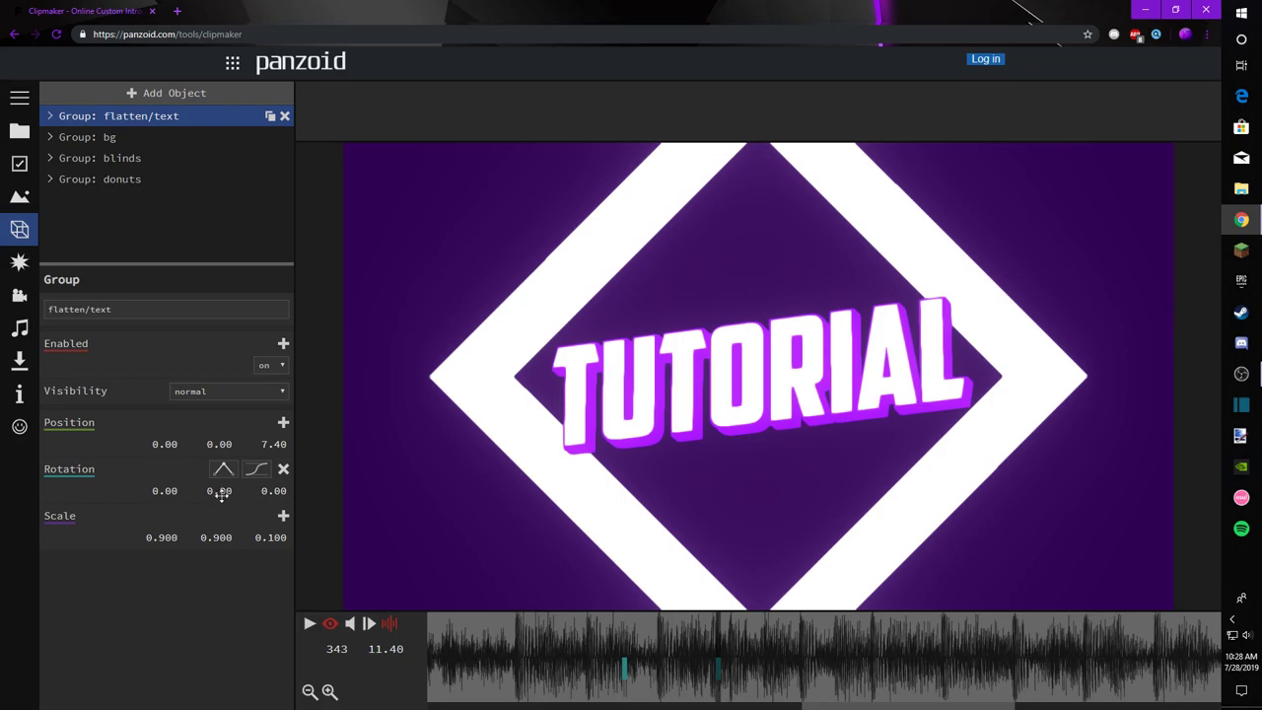
pyautogui.moveTo(204, 492); pyautogui.dragTo(260, 504)
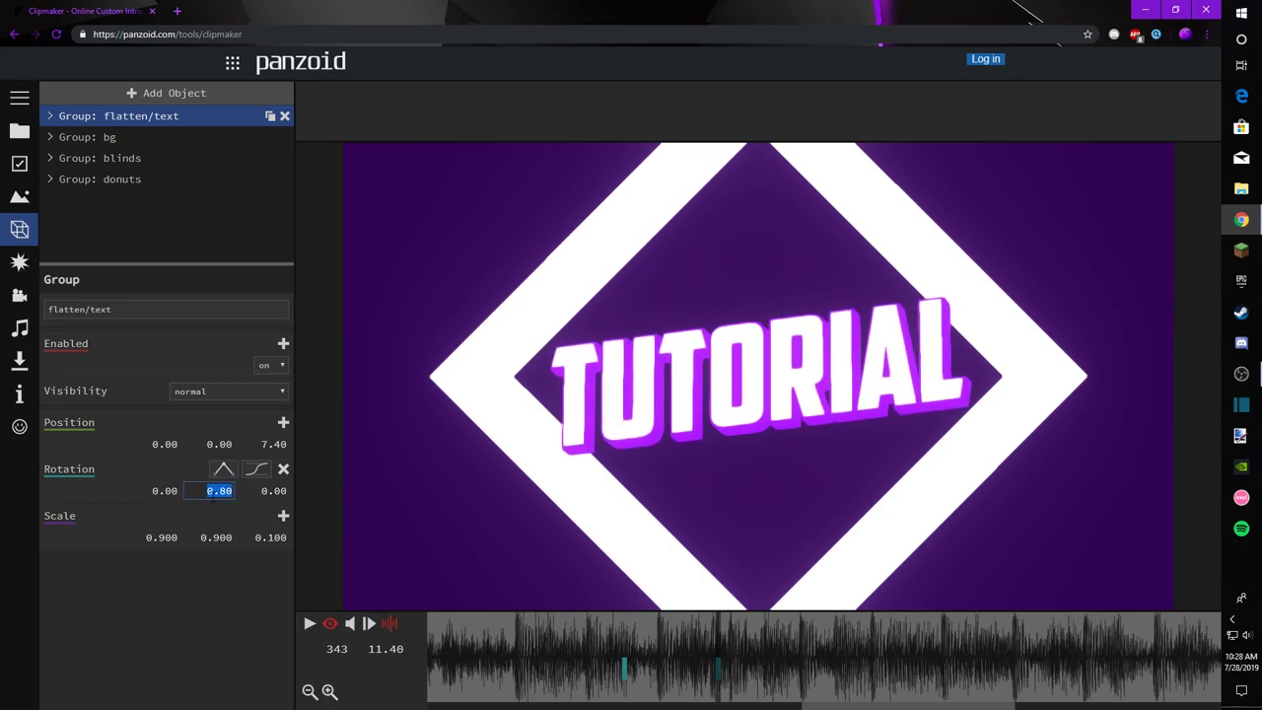
pyautogui.moveTo(171, 491)
pyautogui.mouseDown()
pyautogui.moveTo(443, 522)
pyautogui.moveTo(253, 516)
pyautogui.moveTo(163, 493)
pyautogui.mouseUp()
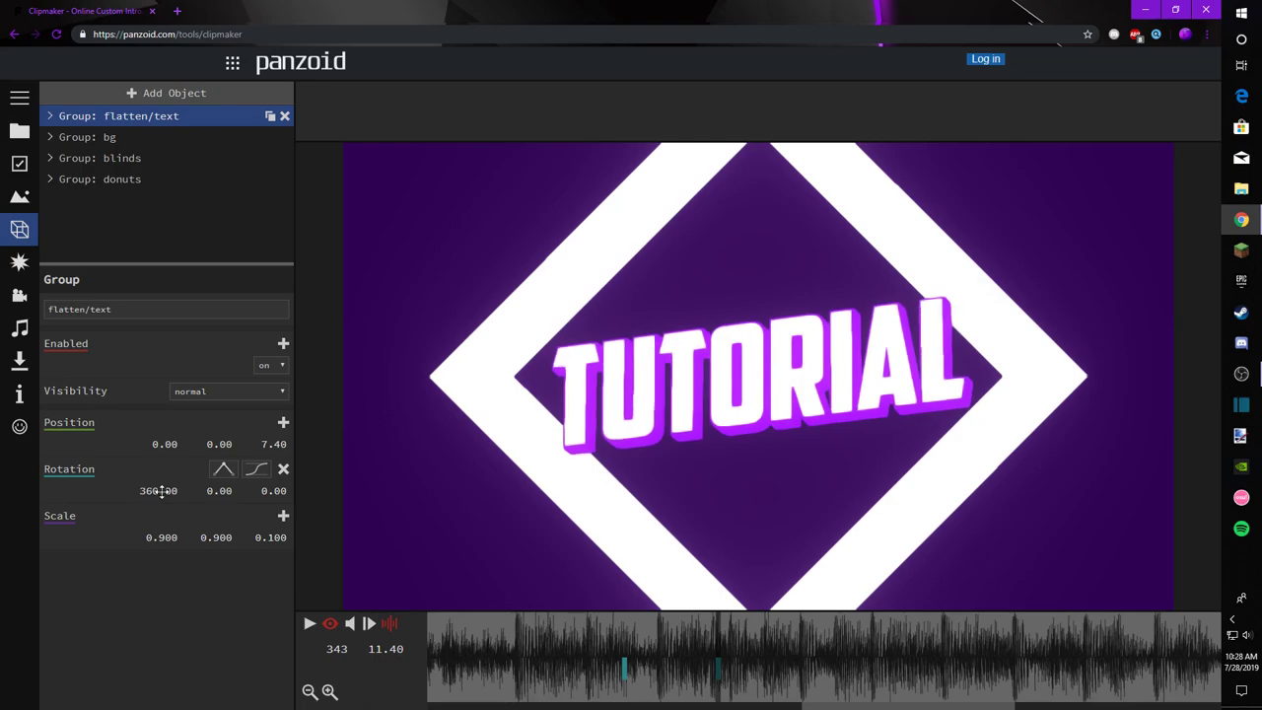
# Step: Preview the text flip and lengthen it by moving its first rotation keyframe earlier and its second one later
pyautogui.click(513, 655)
pyautogui.press('space')
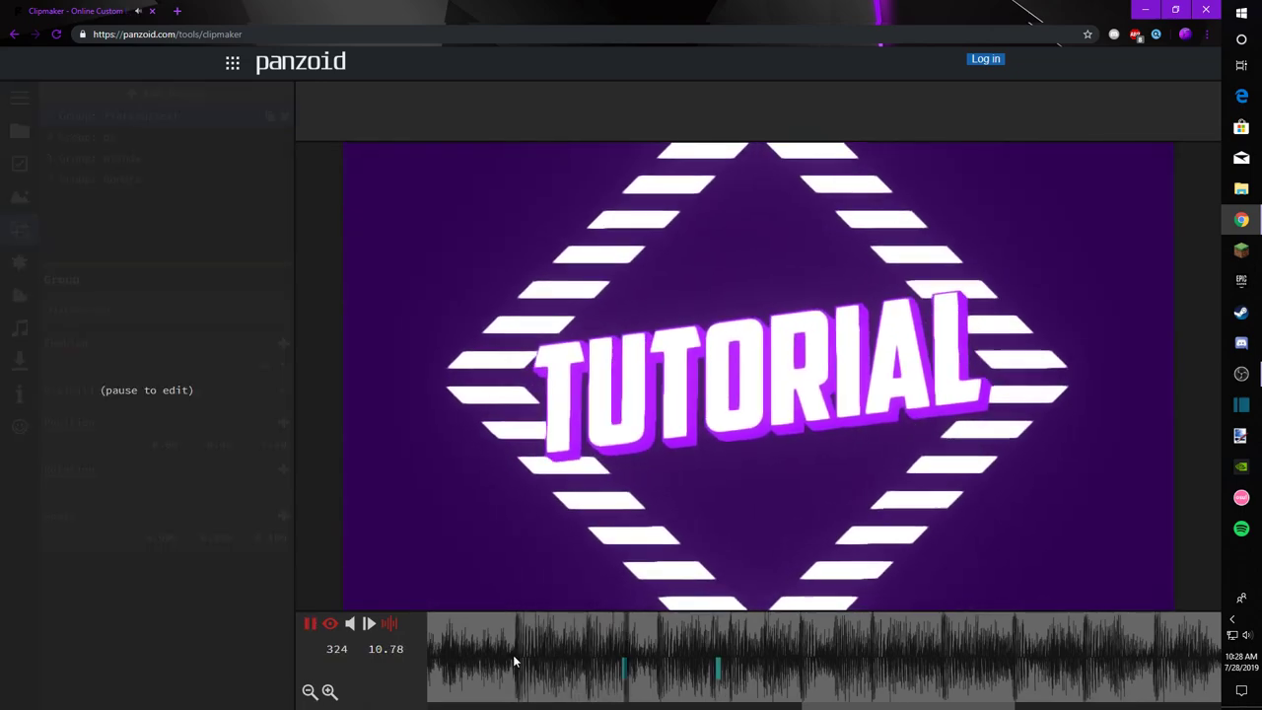
pyautogui.press('space')
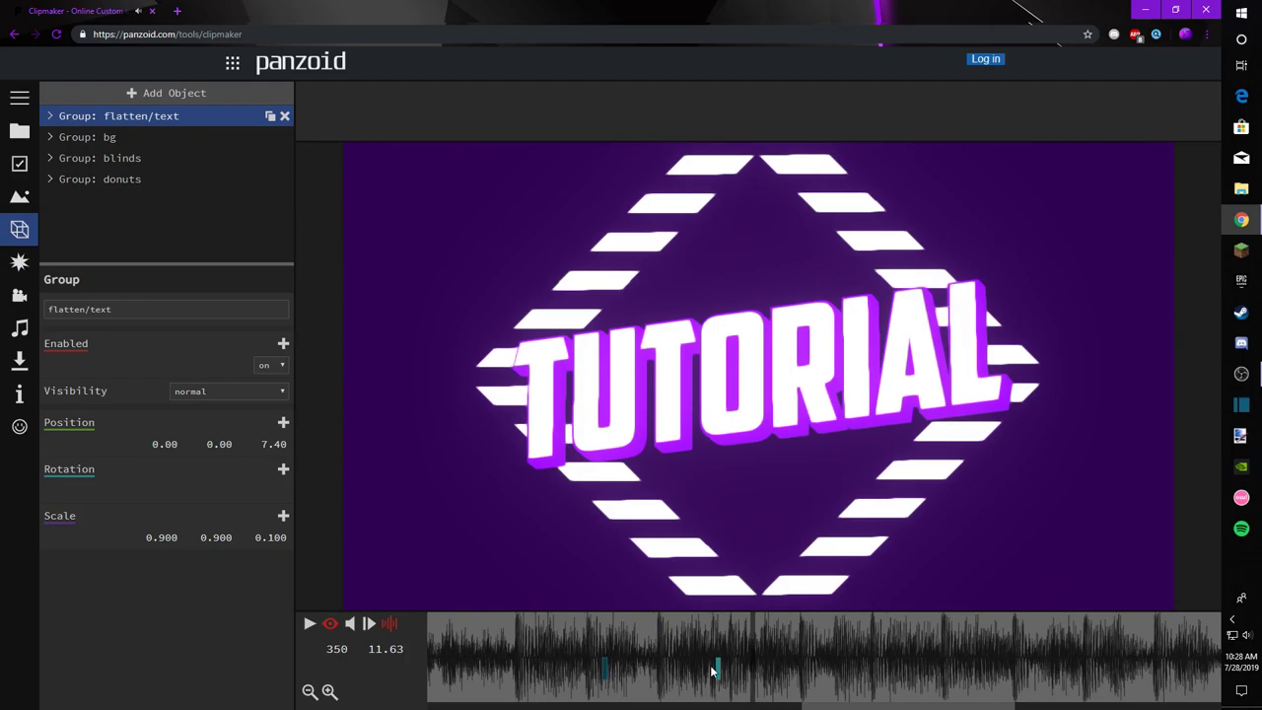
pyautogui.click(549, 648)
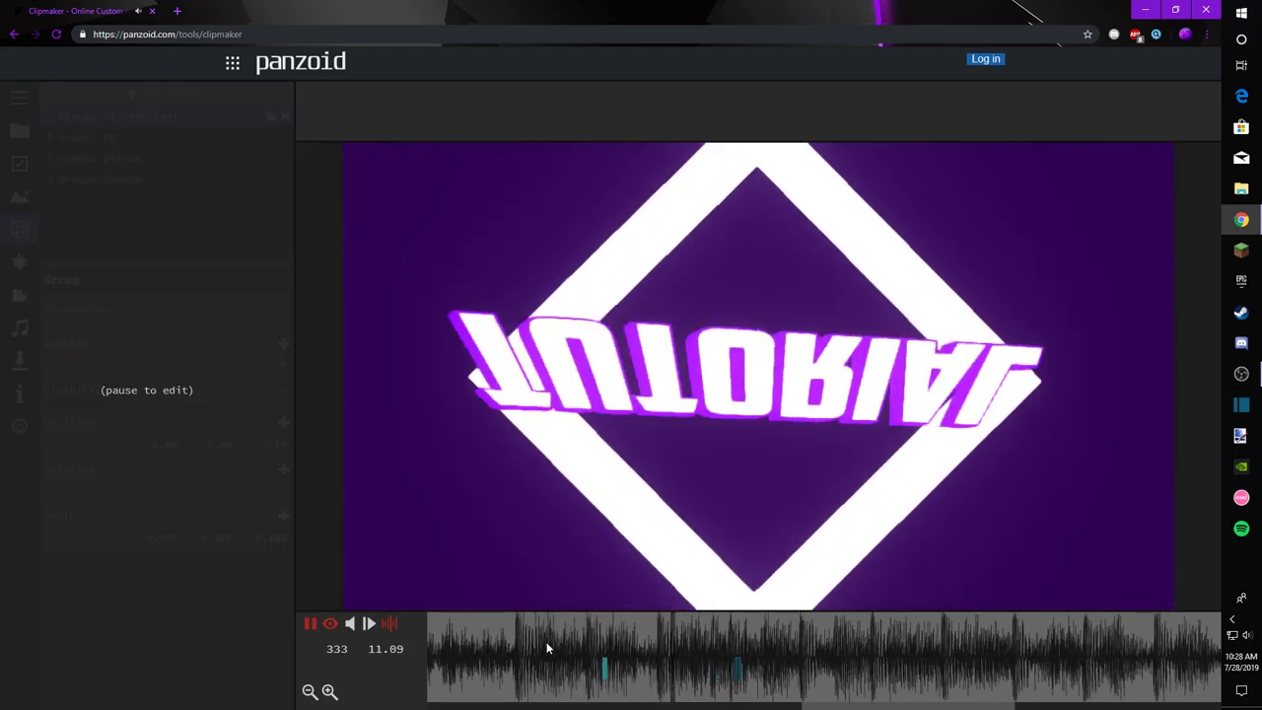
pyautogui.click(603, 674)
pyautogui.click(532, 646)
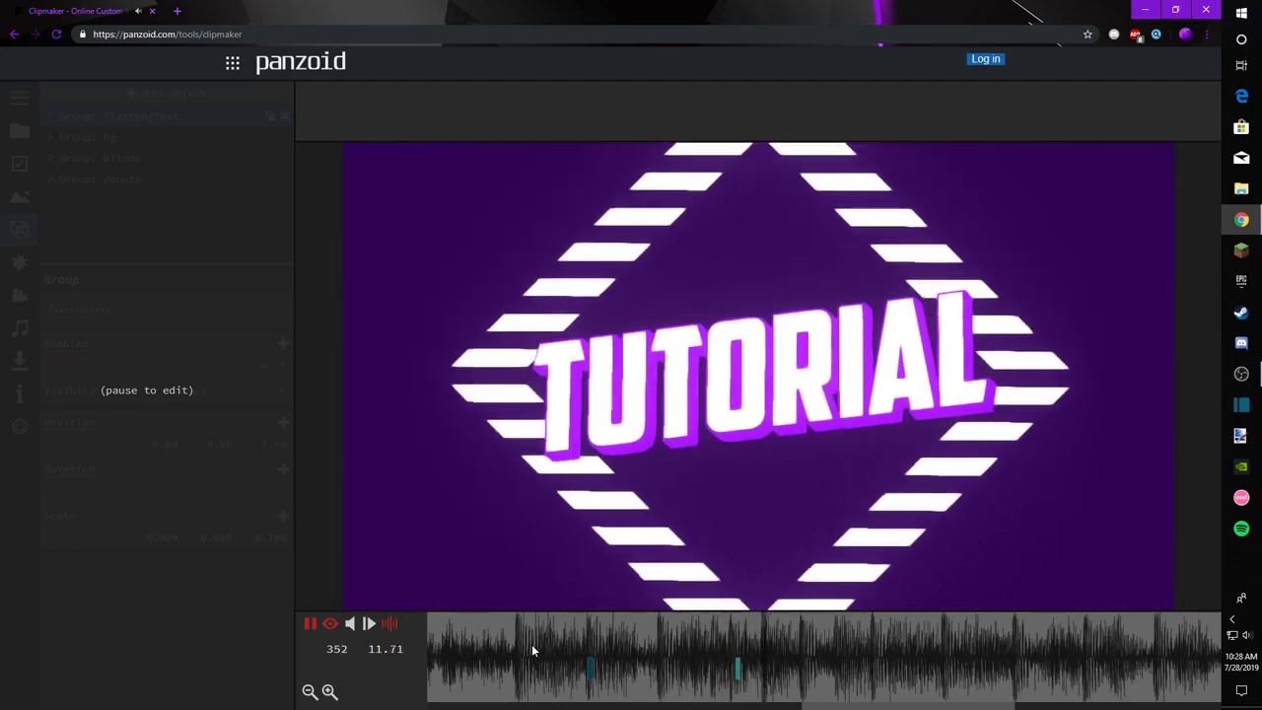
# Step: Replay the section from the text flip through the camera spin to check the timing against the beats
pyautogui.moveTo(532, 646); pyautogui.dragTo(390, 648)
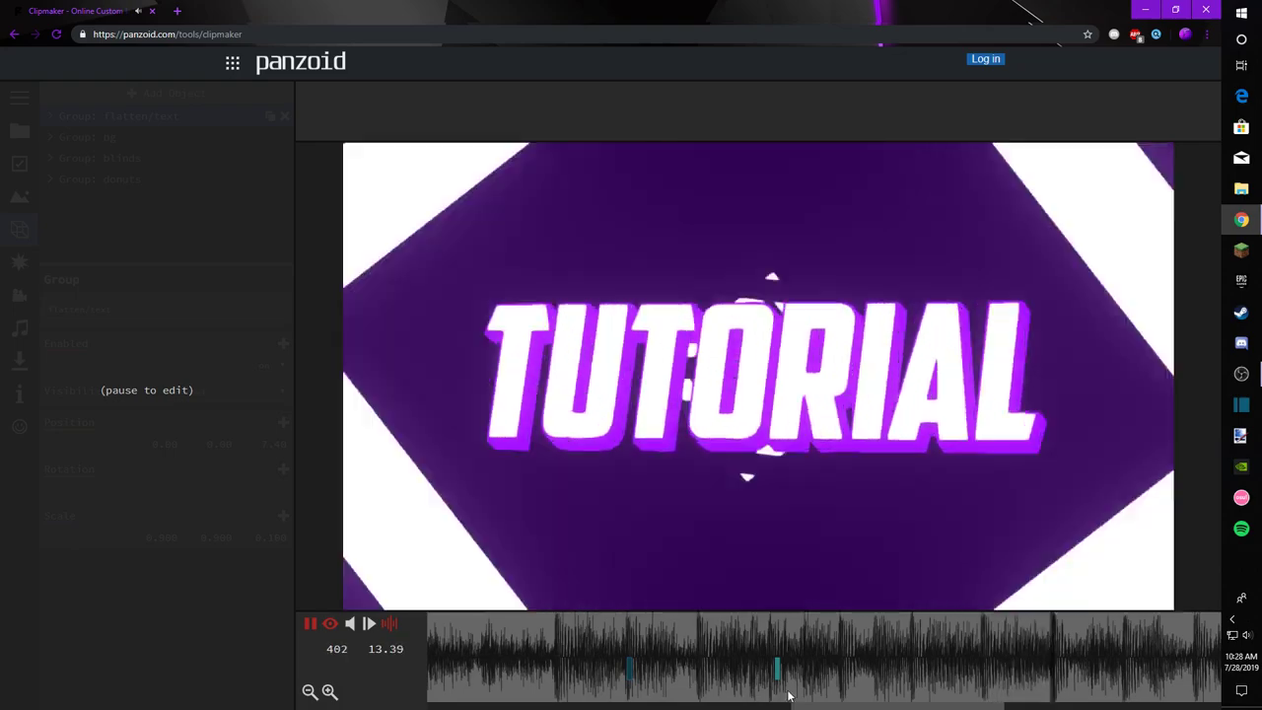
pyautogui.moveTo(636, 651); pyautogui.dragTo(453, 639)
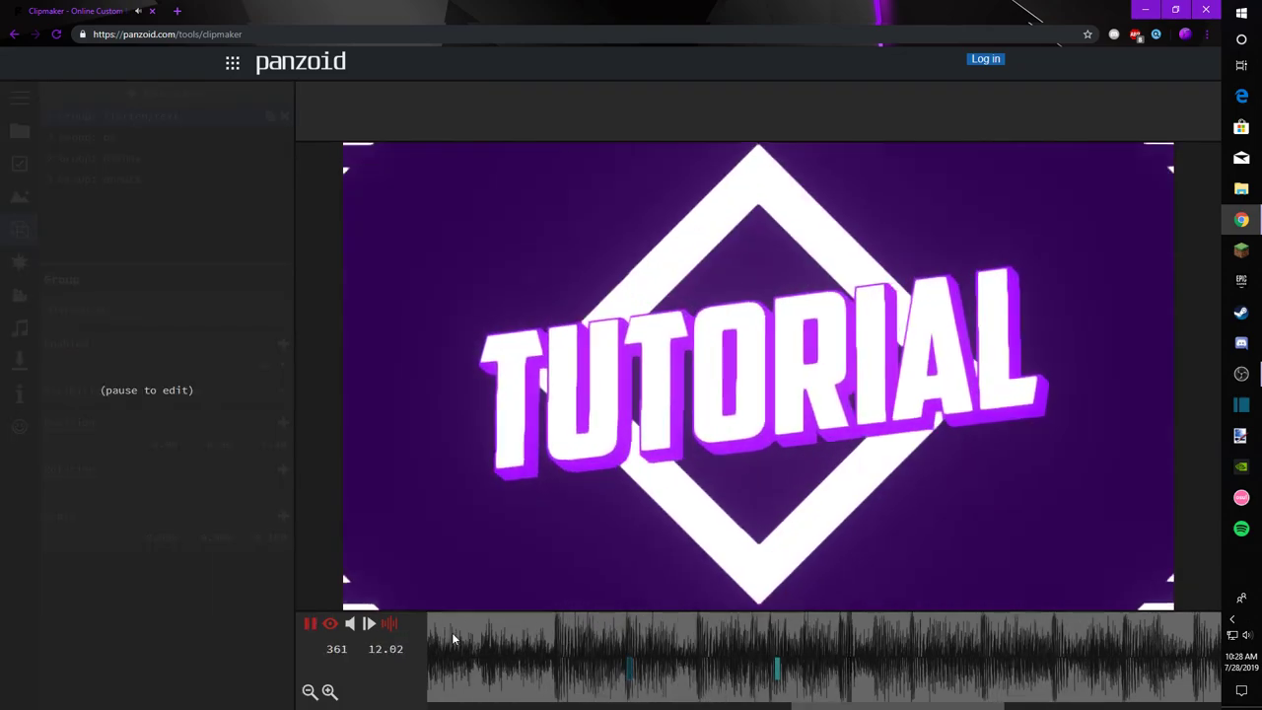
pyautogui.click(698, 649)
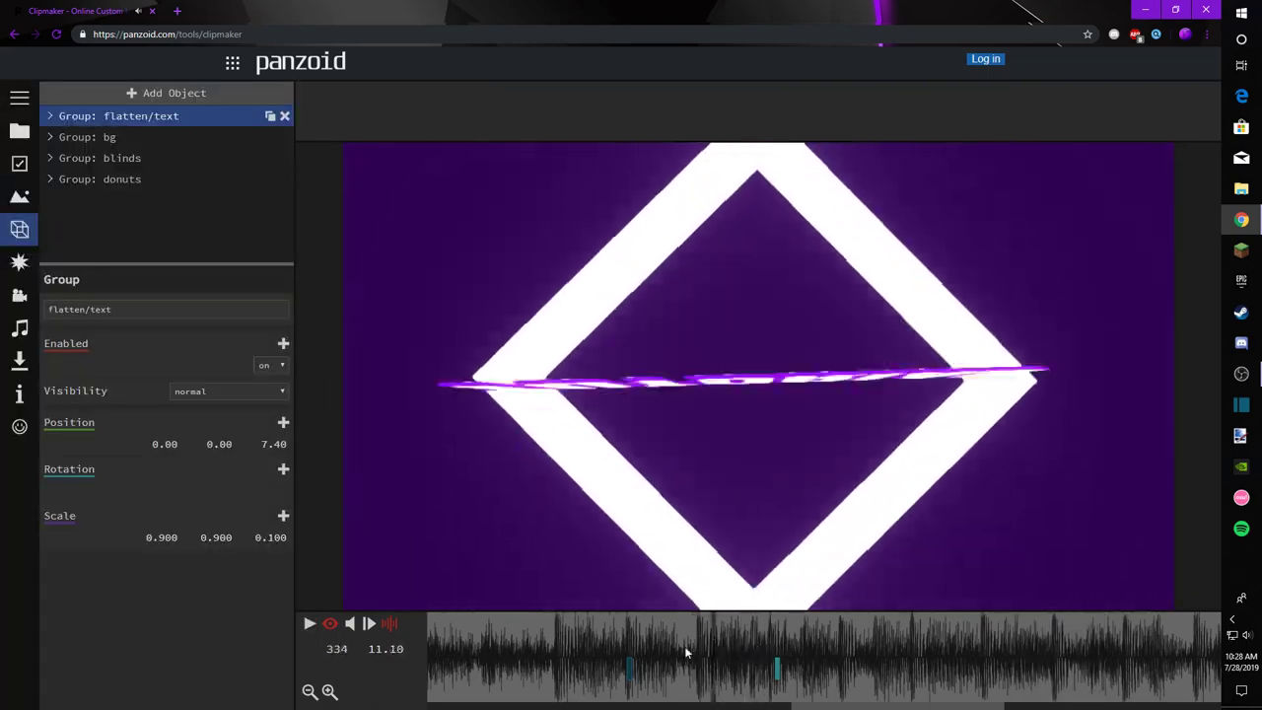
pyautogui.moveTo(817, 707); pyautogui.dragTo(874, 706)
pyautogui.press('space')
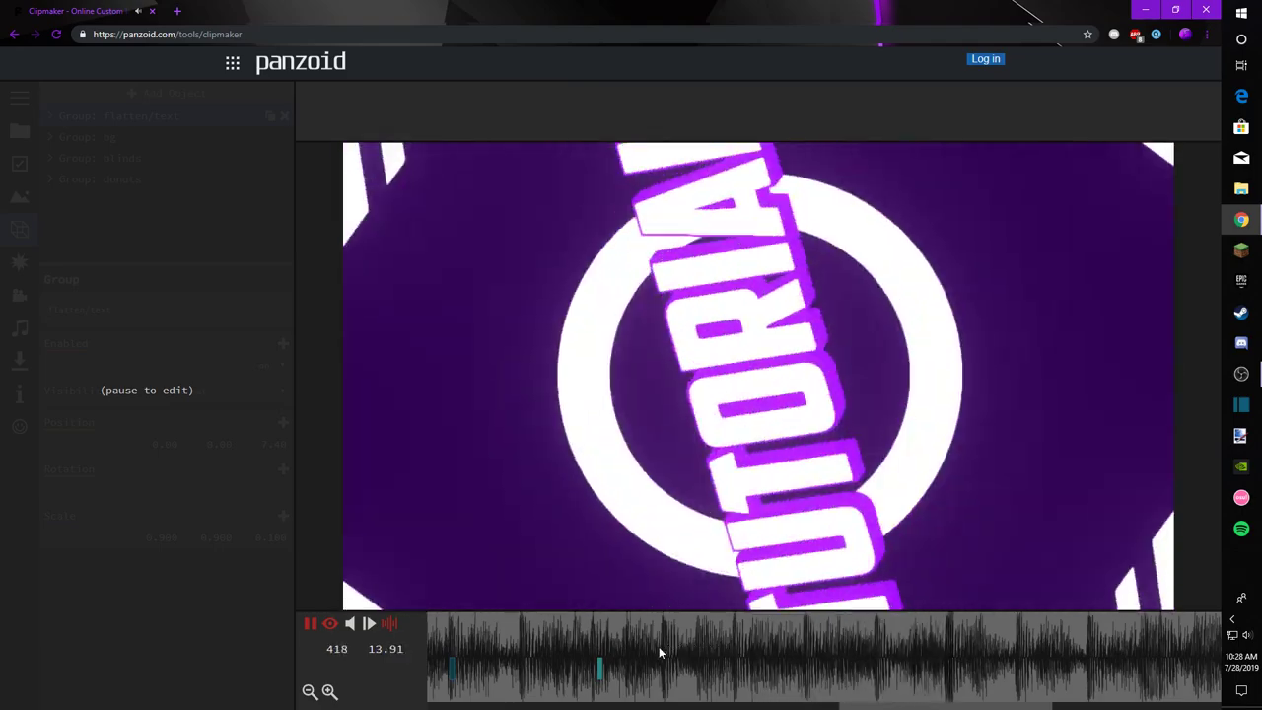
# Step: Play the animation from before the text flip onward to the later donuts to review the whole sequence
pyautogui.moveTo(533, 640); pyautogui.dragTo(326, 635)
pyautogui.press('space')
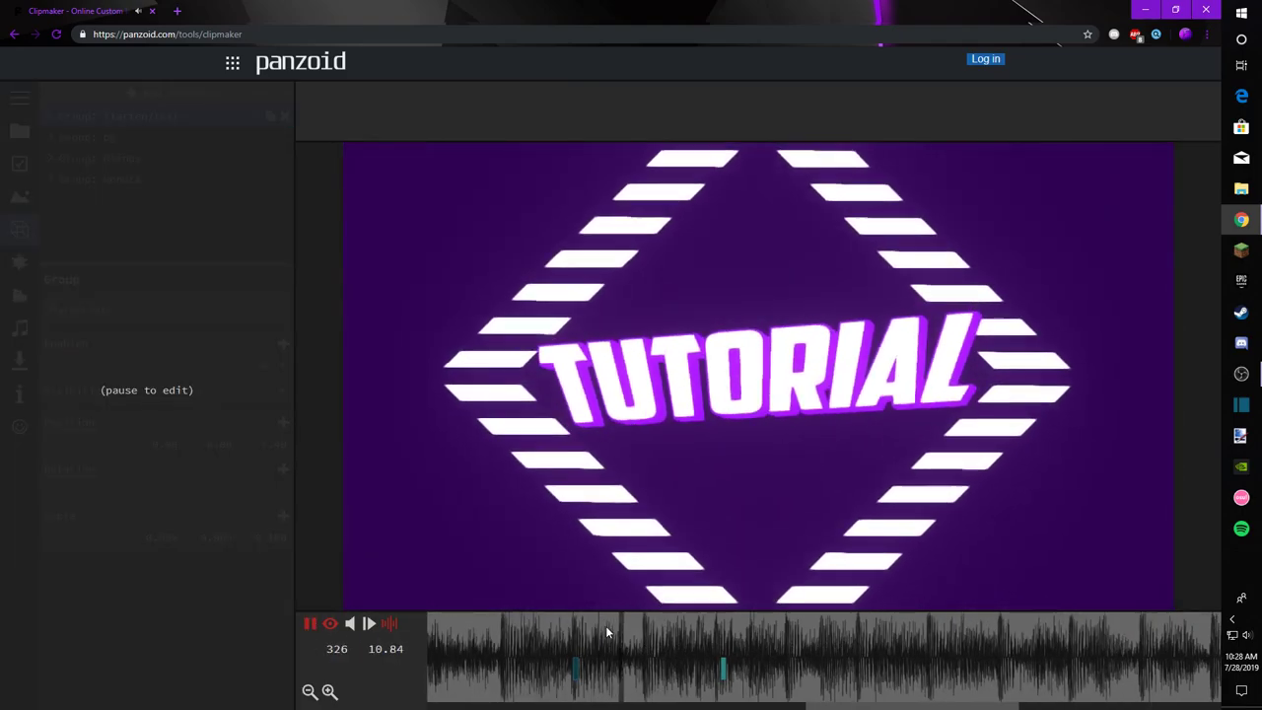
pyautogui.moveTo(911, 706); pyautogui.dragTo(1041, 707)
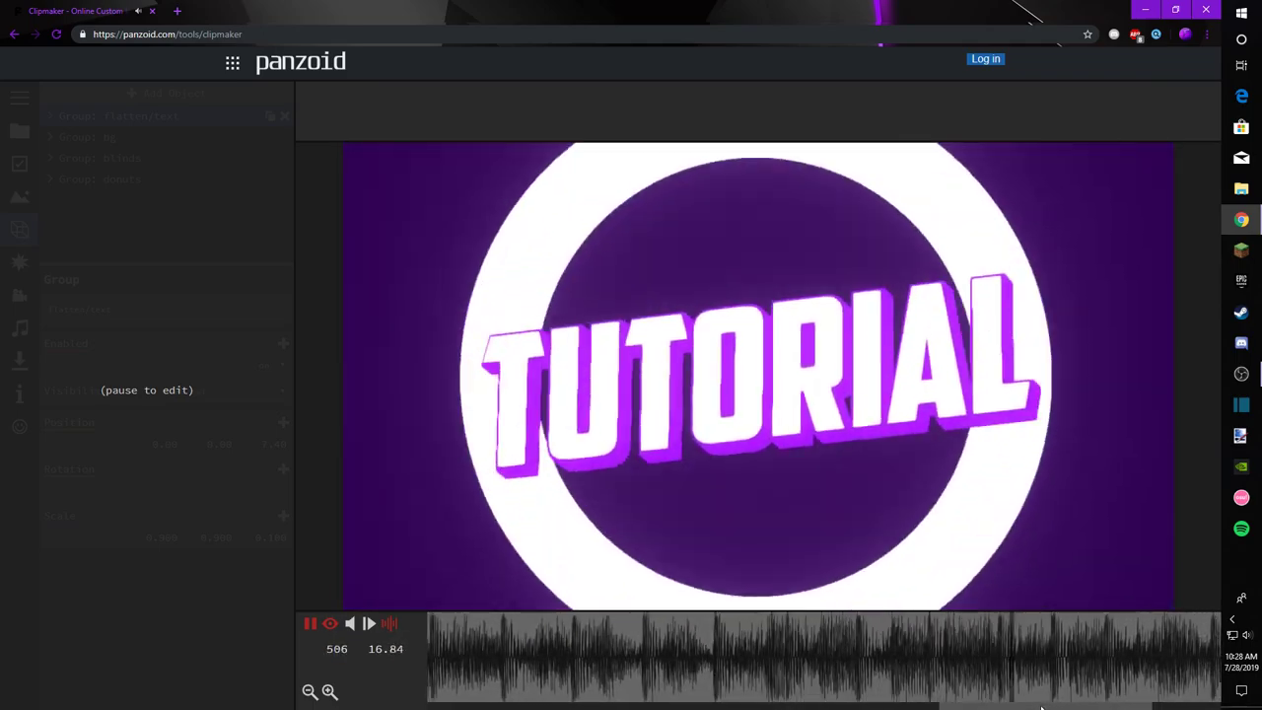
# Step: Replay the section after the camera spin and stop at the donut around frame 506
pyautogui.moveTo(735, 655); pyautogui.dragTo(671, 661)
pyautogui.moveTo(1057, 707); pyautogui.dragTo(1138, 707)
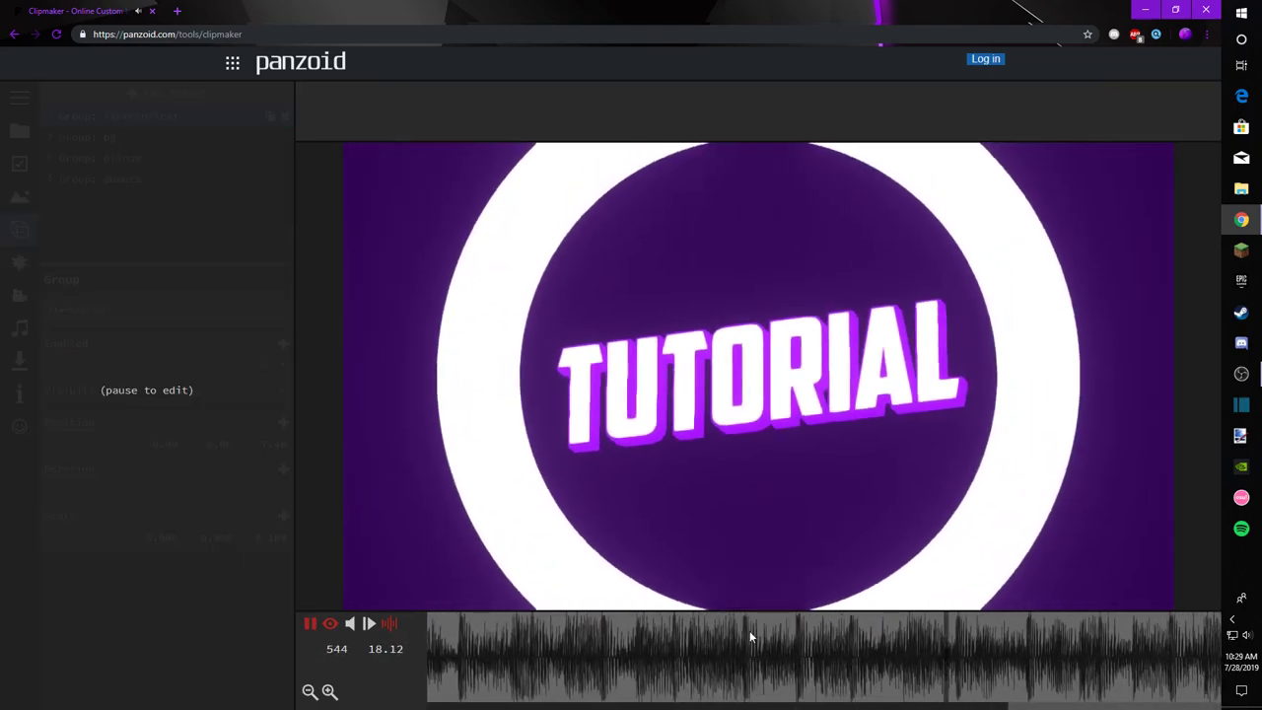
pyautogui.click(617, 643)
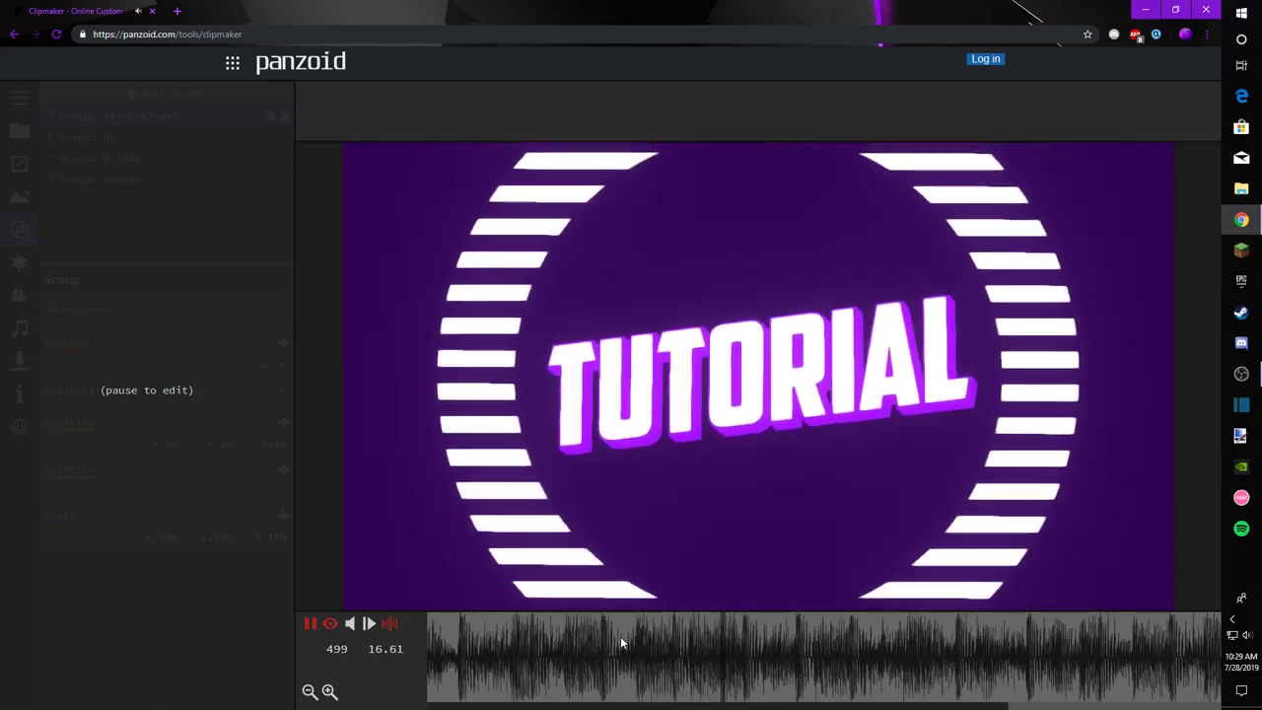
pyautogui.press('space')
pyautogui.moveTo(763, 633)
pyautogui.mouseDown()
pyautogui.moveTo(799, 632)
pyautogui.moveTo(755, 632)
pyautogui.mouseUp()
# Step: Add a Duplicate effect at the end of the effects list and set its multiplier to 1
pyautogui.click(21, 261)
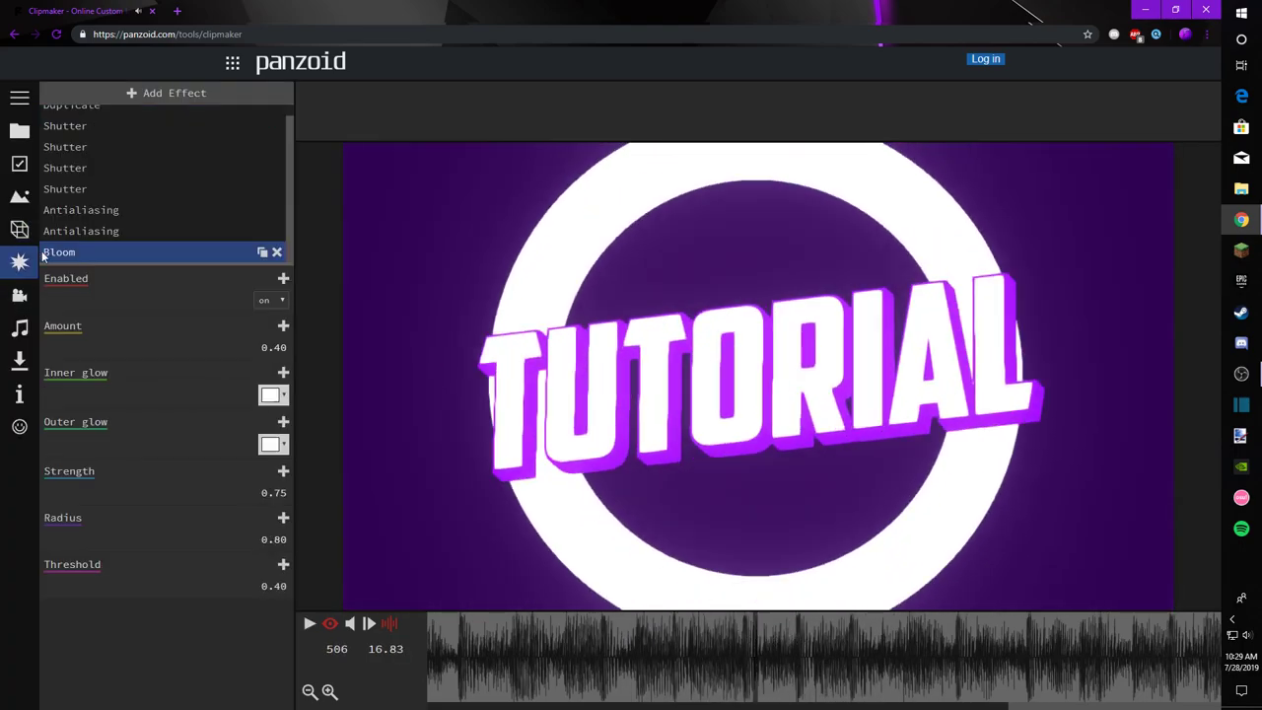
pyautogui.click(155, 95)
pyautogui.write('duplica')
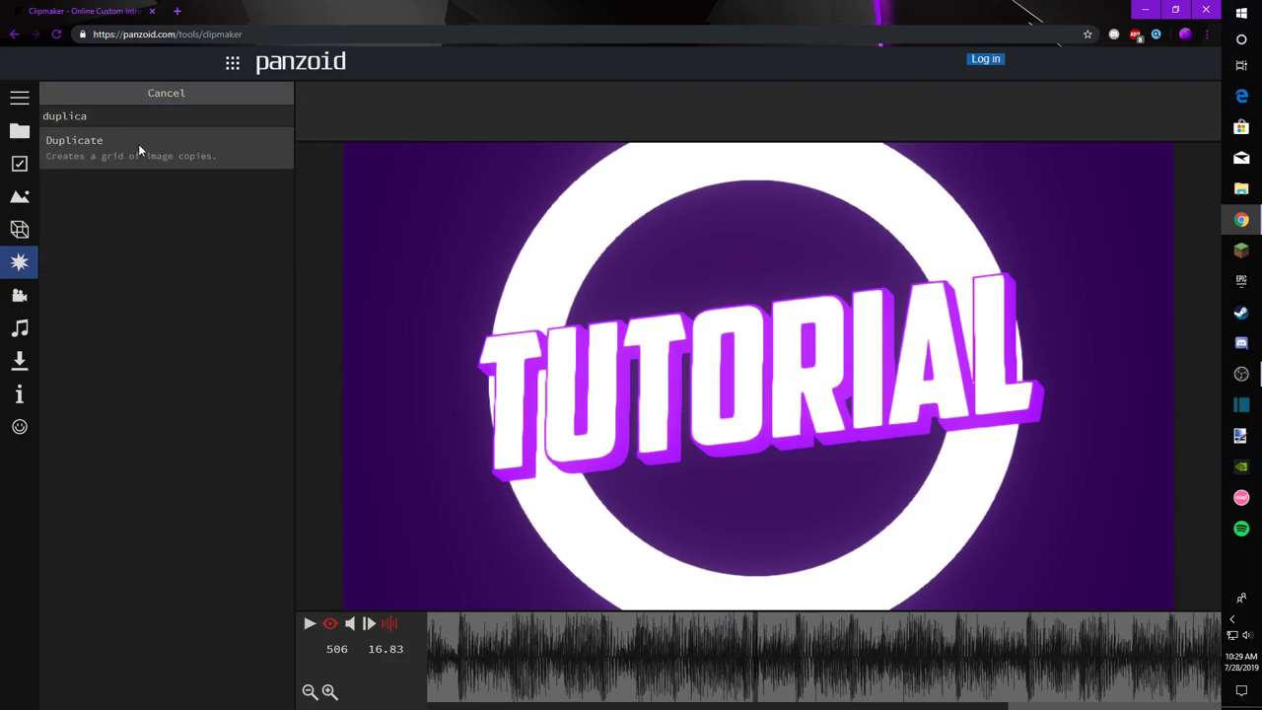
pyautogui.click(138, 144)
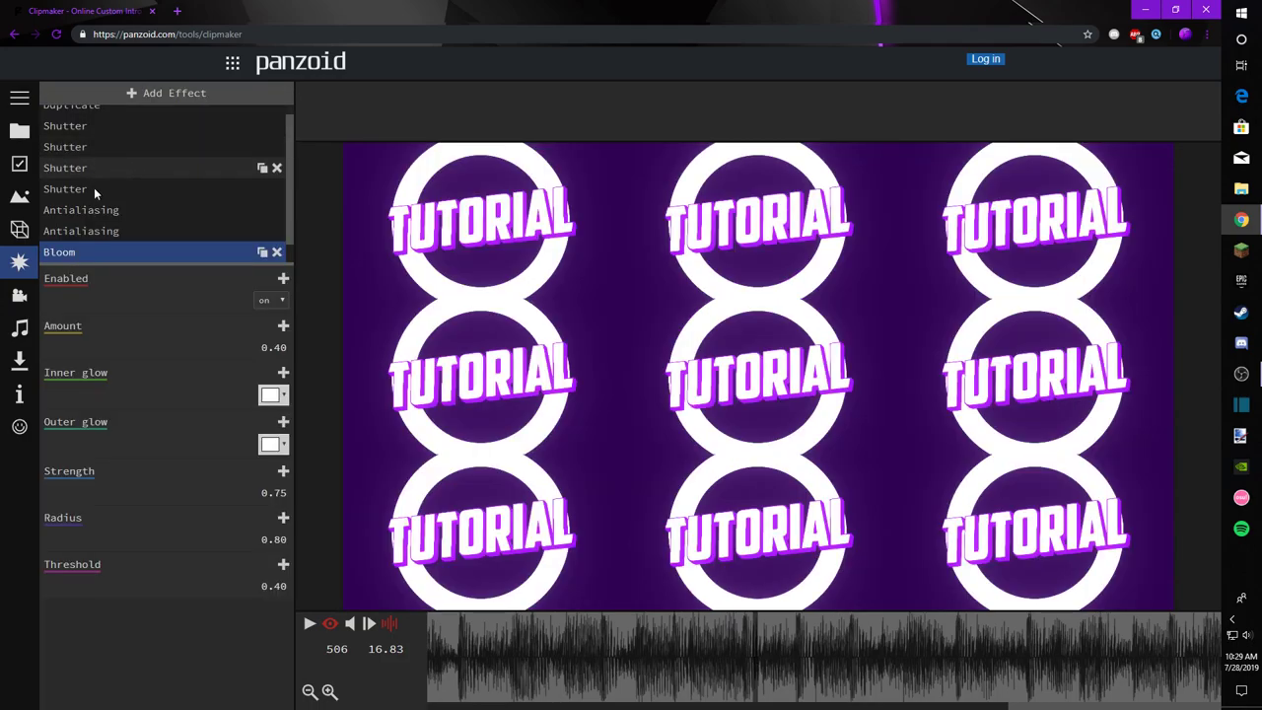
pyautogui.click(119, 255)
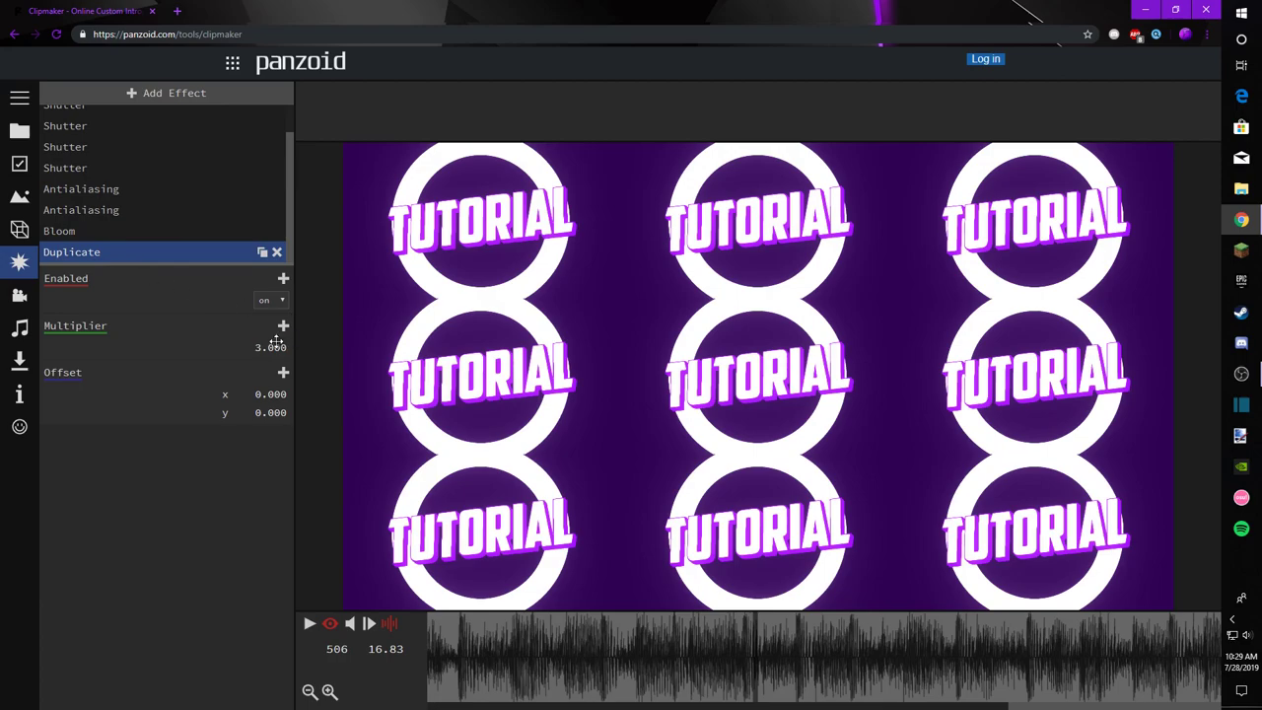
pyautogui.click(349, 362)
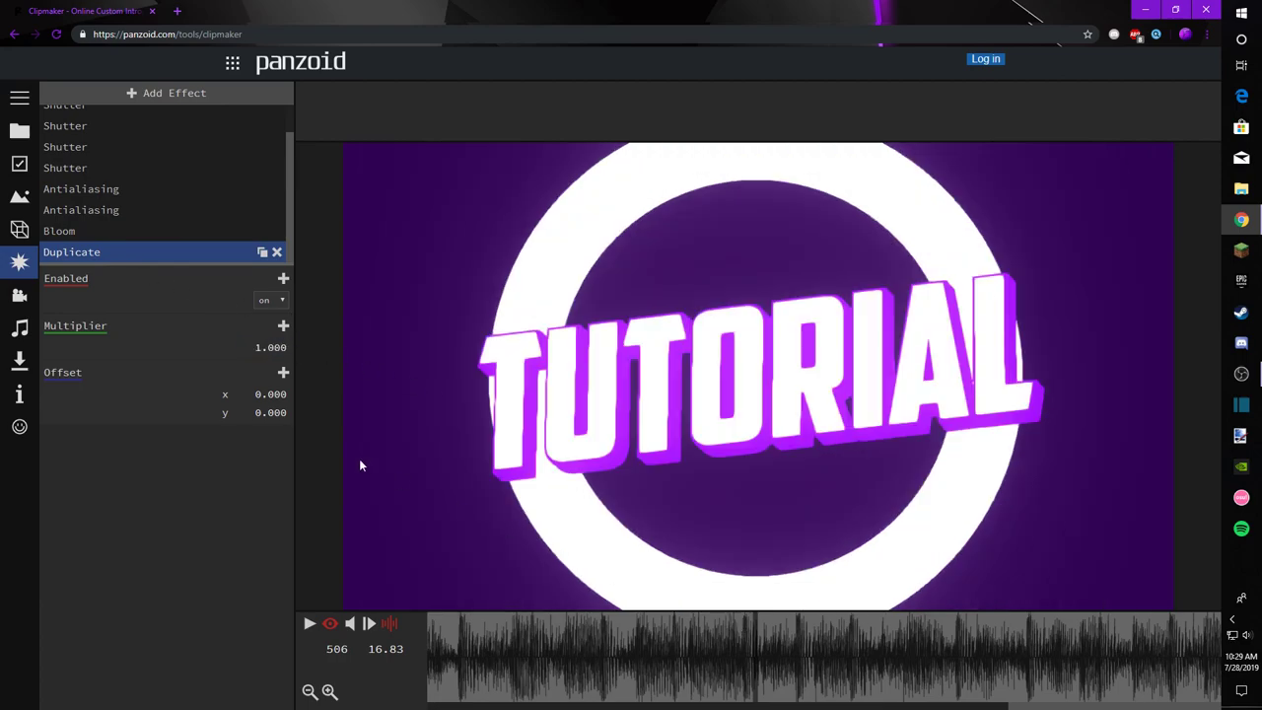
# Step: Add a Duplicate offset keyframe with a stepped easing at frame 508, leaving X and Y at 0
pyautogui.click(661, 636)
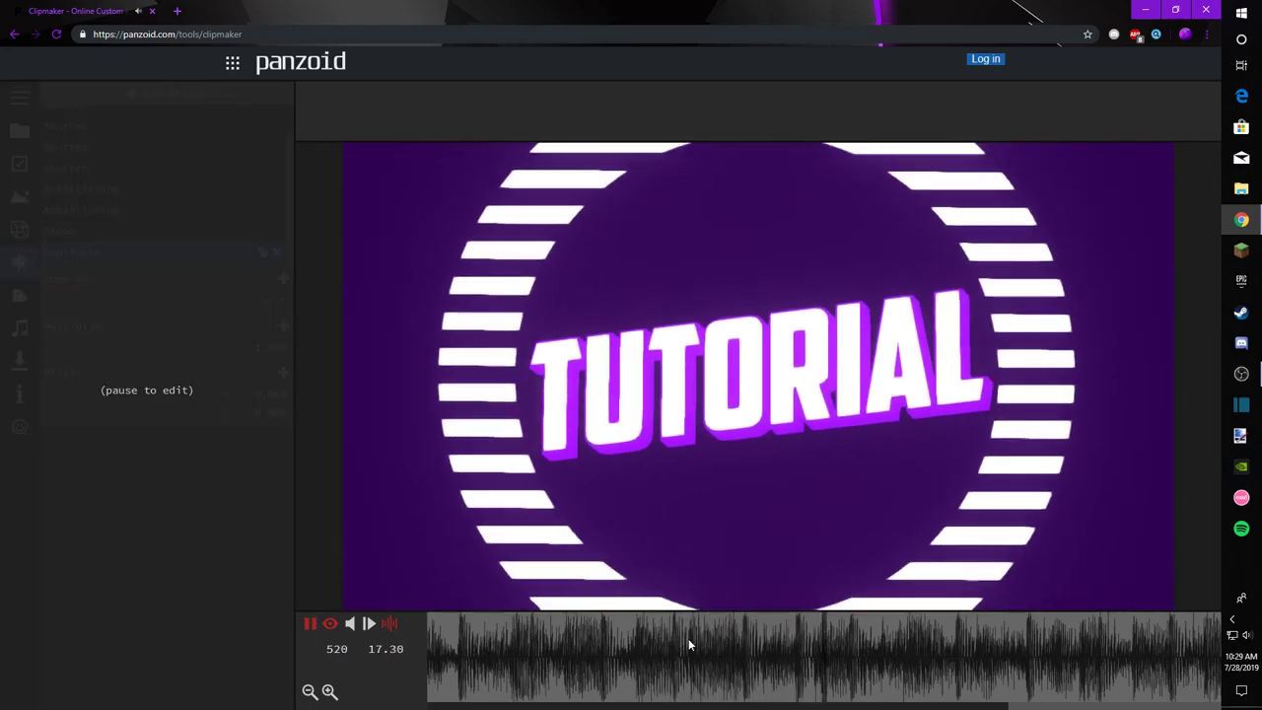
pyautogui.click(758, 631)
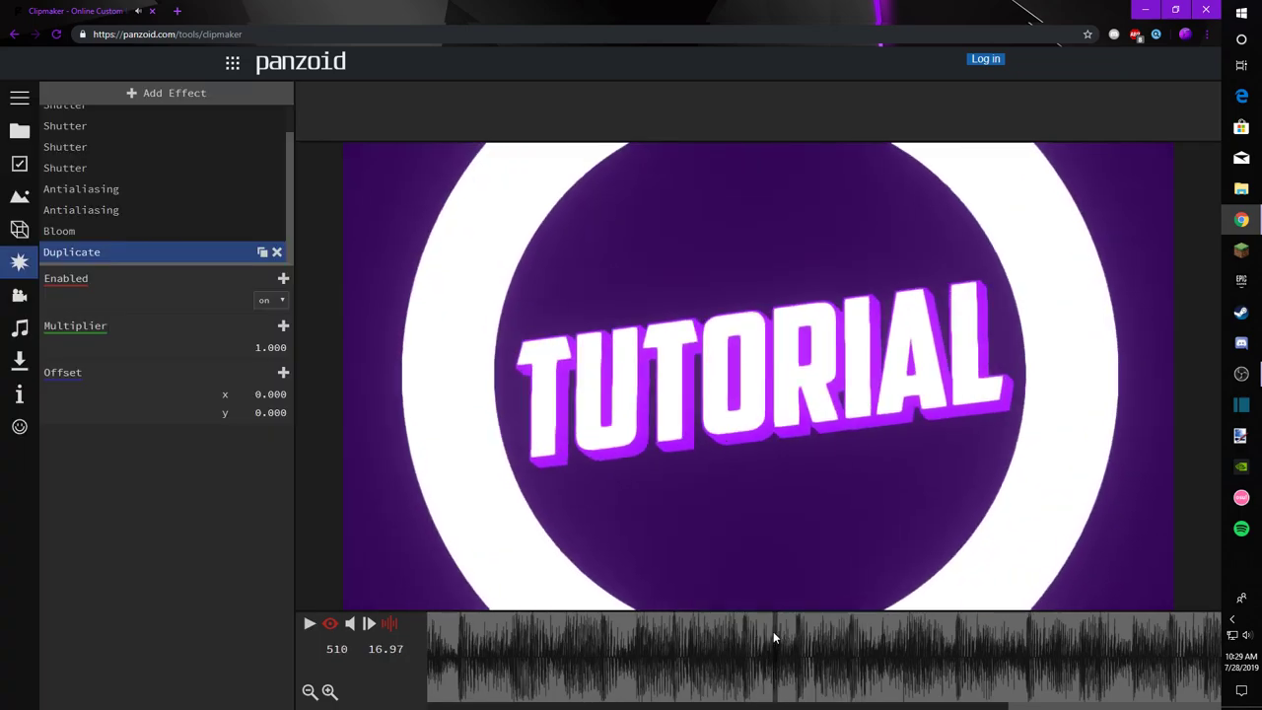
pyautogui.click(762, 634)
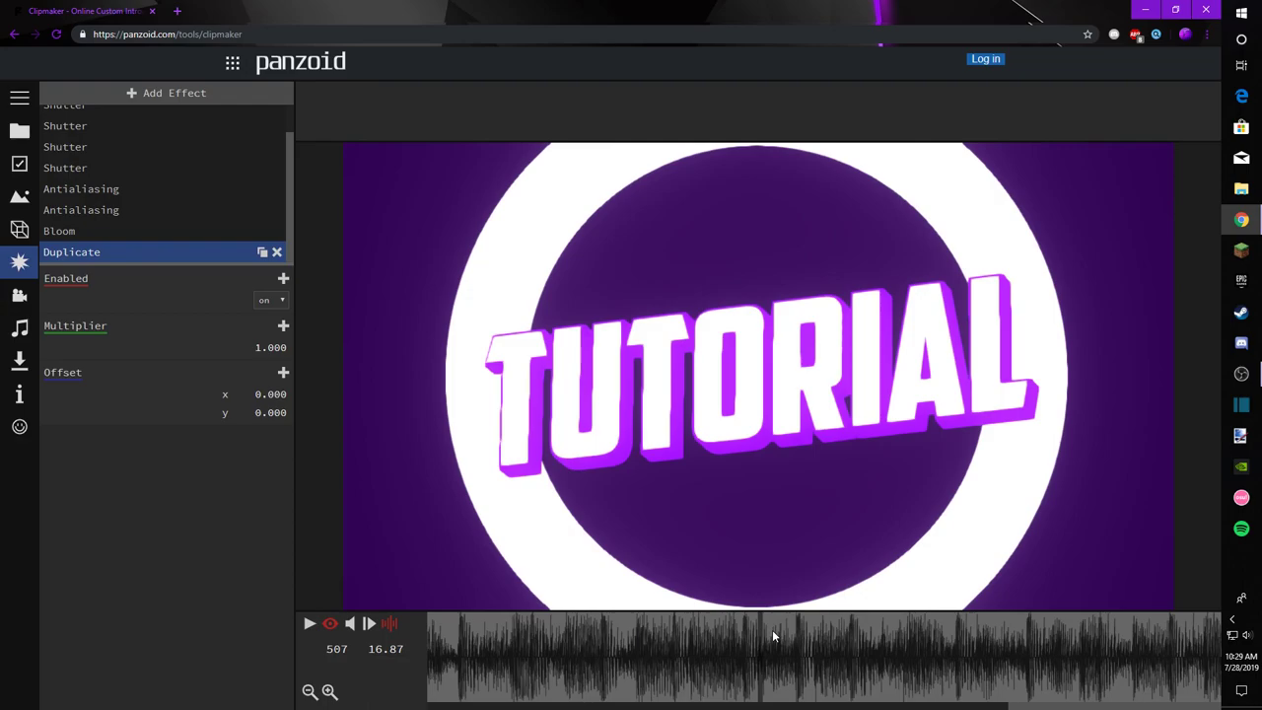
pyautogui.moveTo(773, 632); pyautogui.dragTo(756, 637)
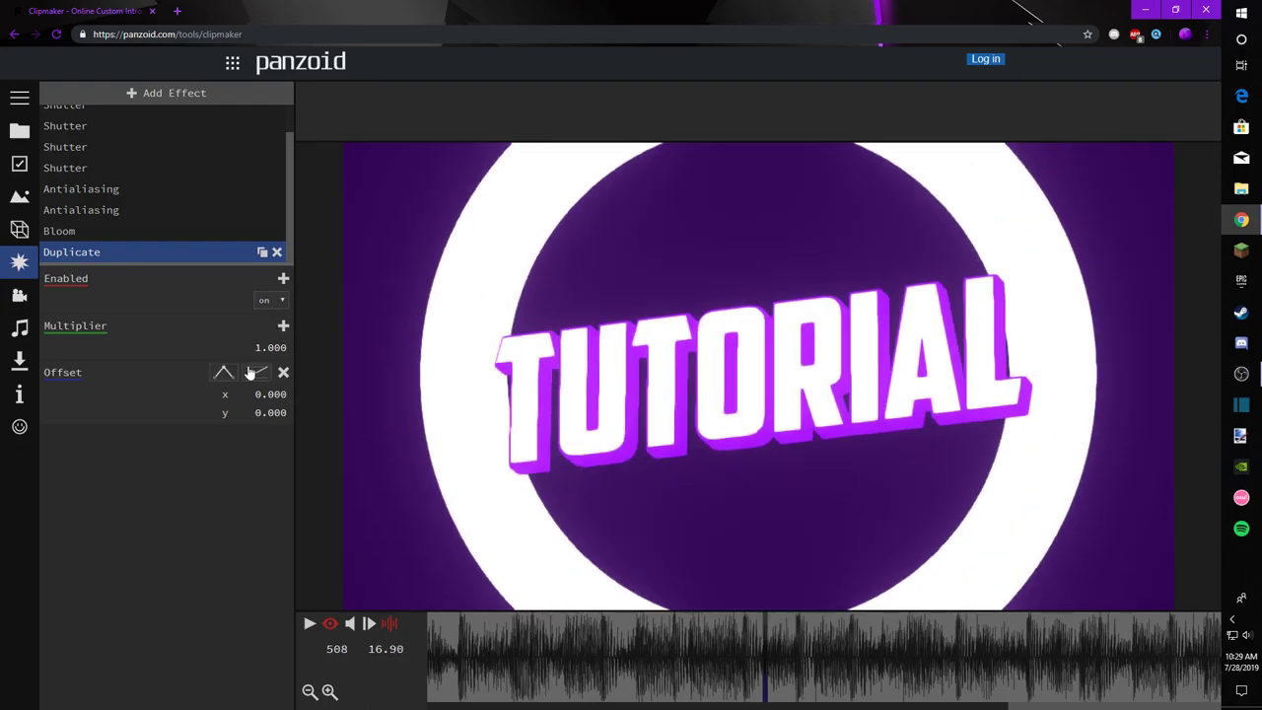
pyautogui.click(254, 376)
pyautogui.click(266, 388)
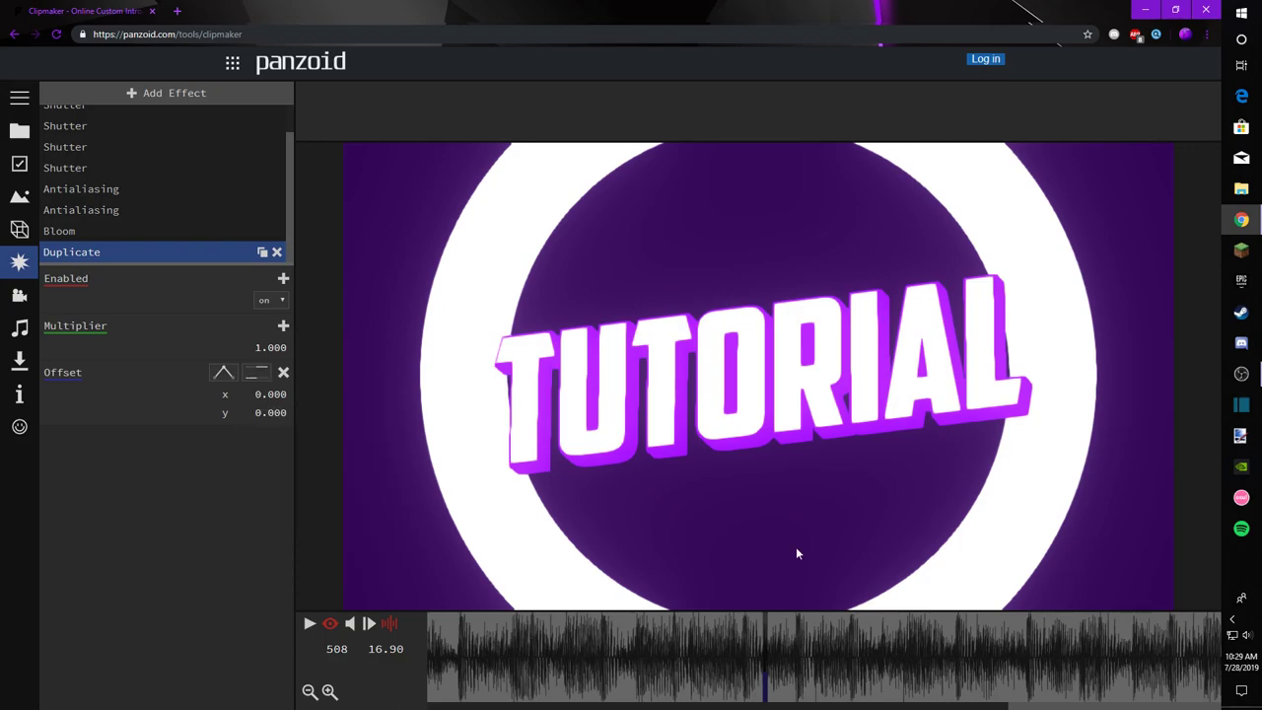
# Step: Add a second Duplicate offset keyframe at frame 517 with an in-out easing and an X offset of -0.25
pyautogui.click(809, 634)
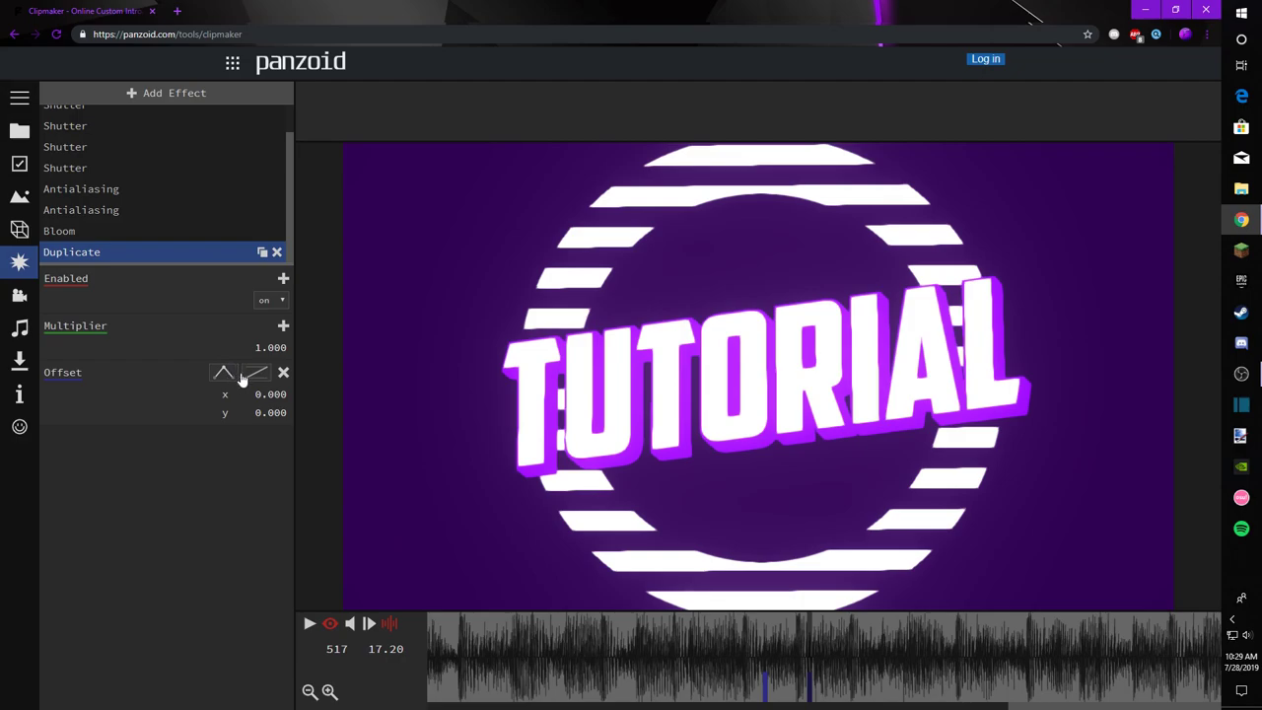
pyautogui.click(252, 375)
pyautogui.click(347, 505)
pyautogui.moveTo(264, 396); pyautogui.dragTo(18, 395)
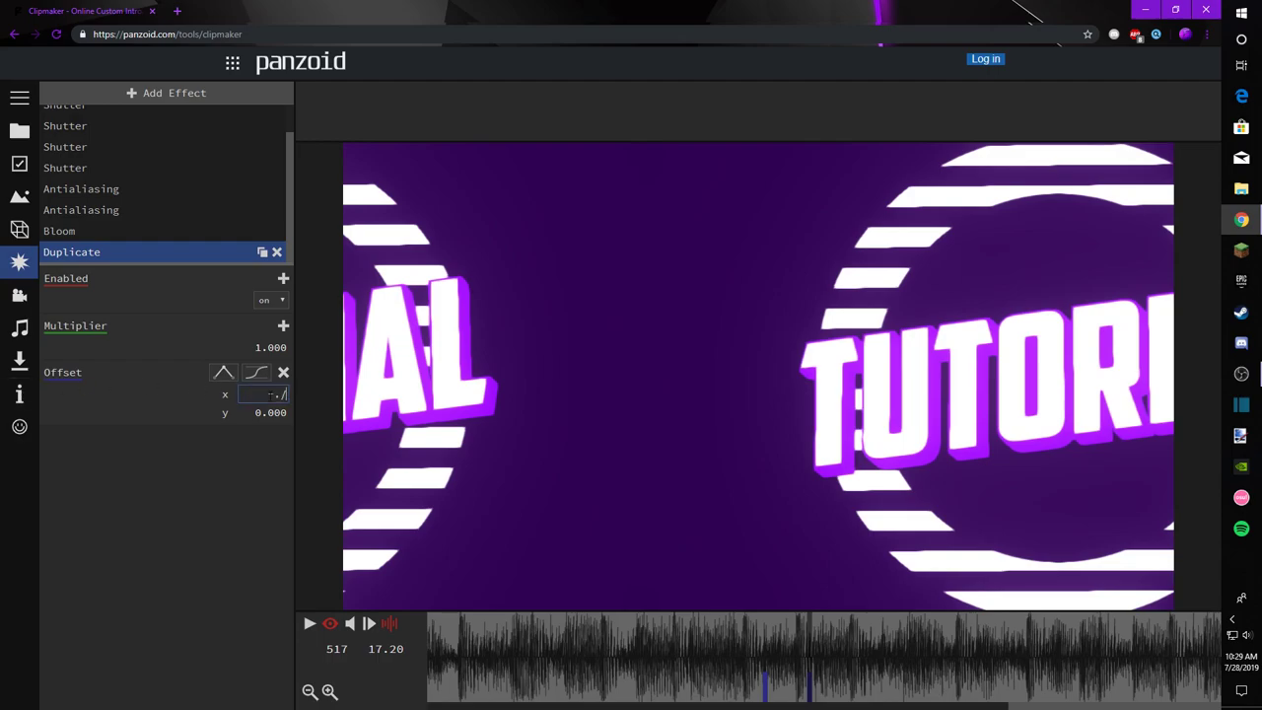
pyautogui.click(271, 395)
pyautogui.write('-0.25')
pyautogui.press('Return')
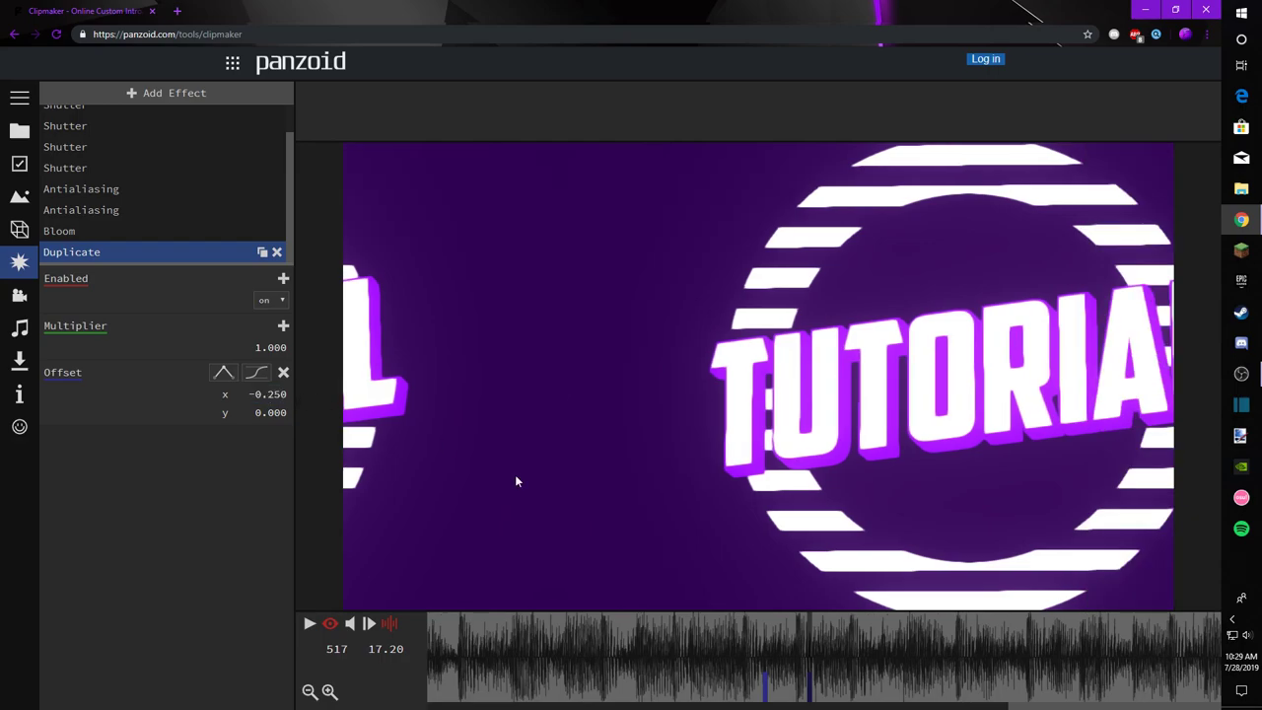
# Step: Preview the sideways slide and move the second Duplicate offset keyframe slightly later to adjust its timing
pyautogui.click(671, 682)
pyautogui.press('space')
pyautogui.press('space')
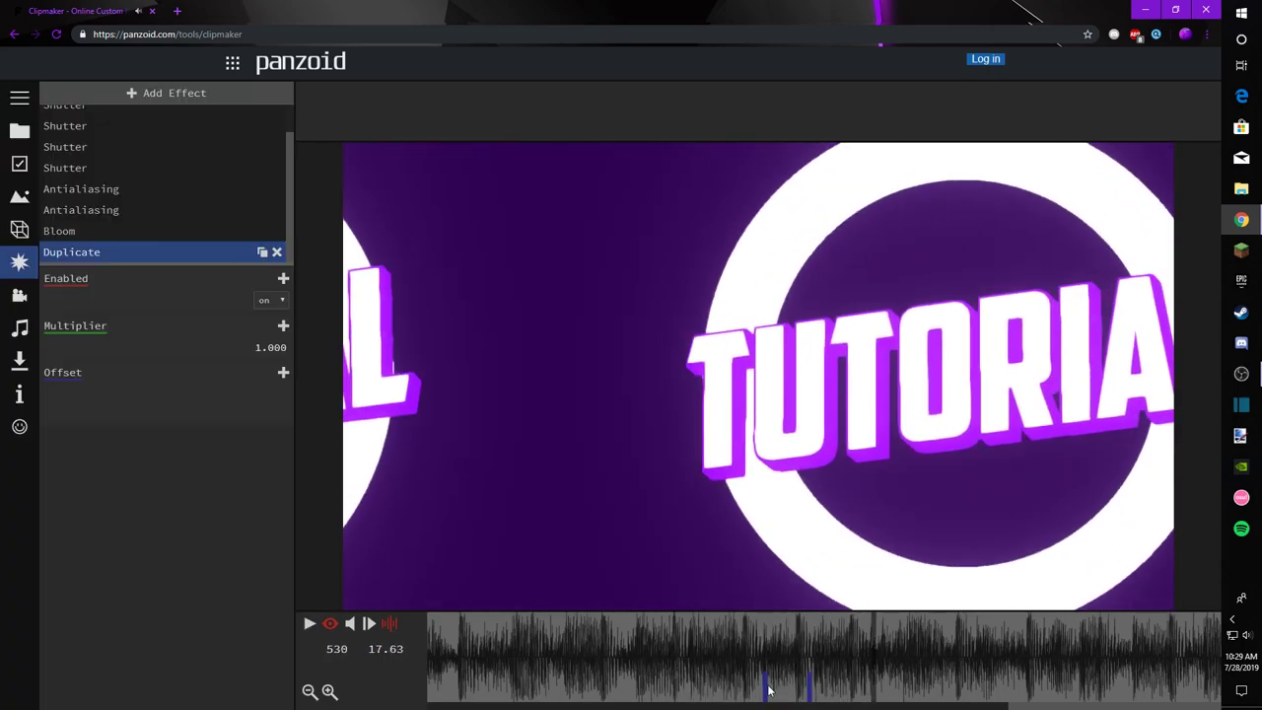
pyautogui.press('space')
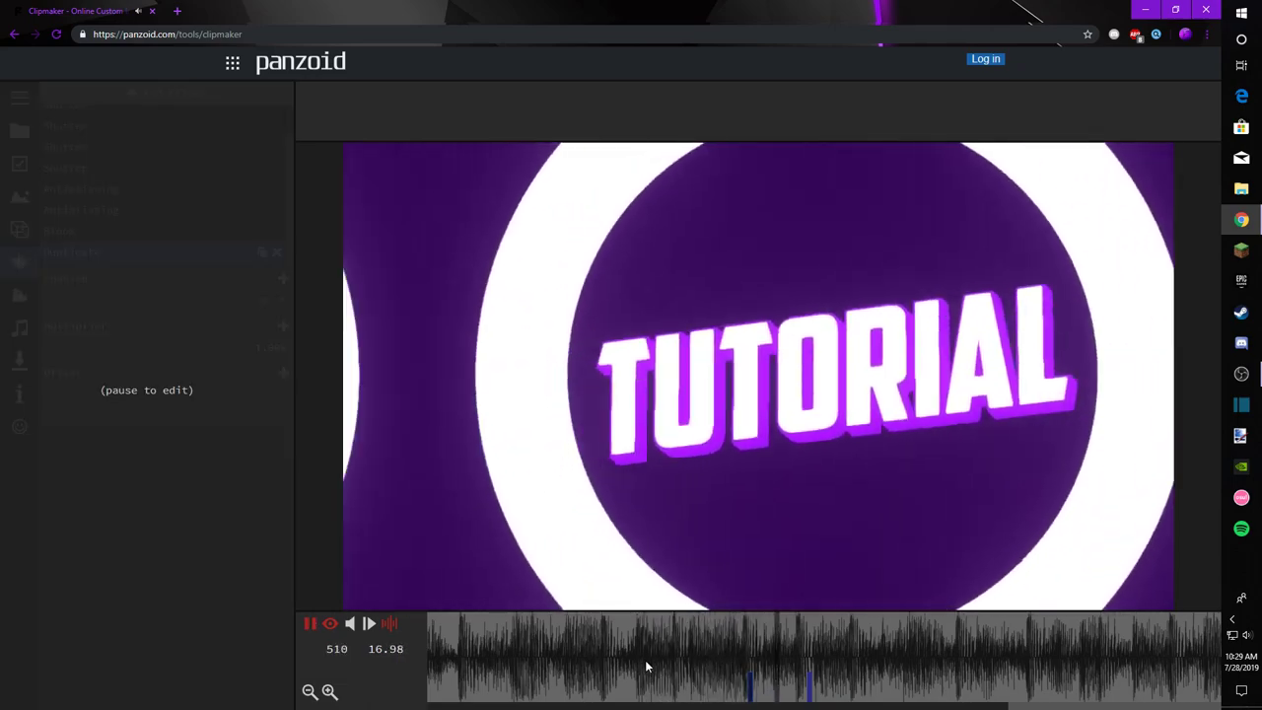
pyautogui.press('space')
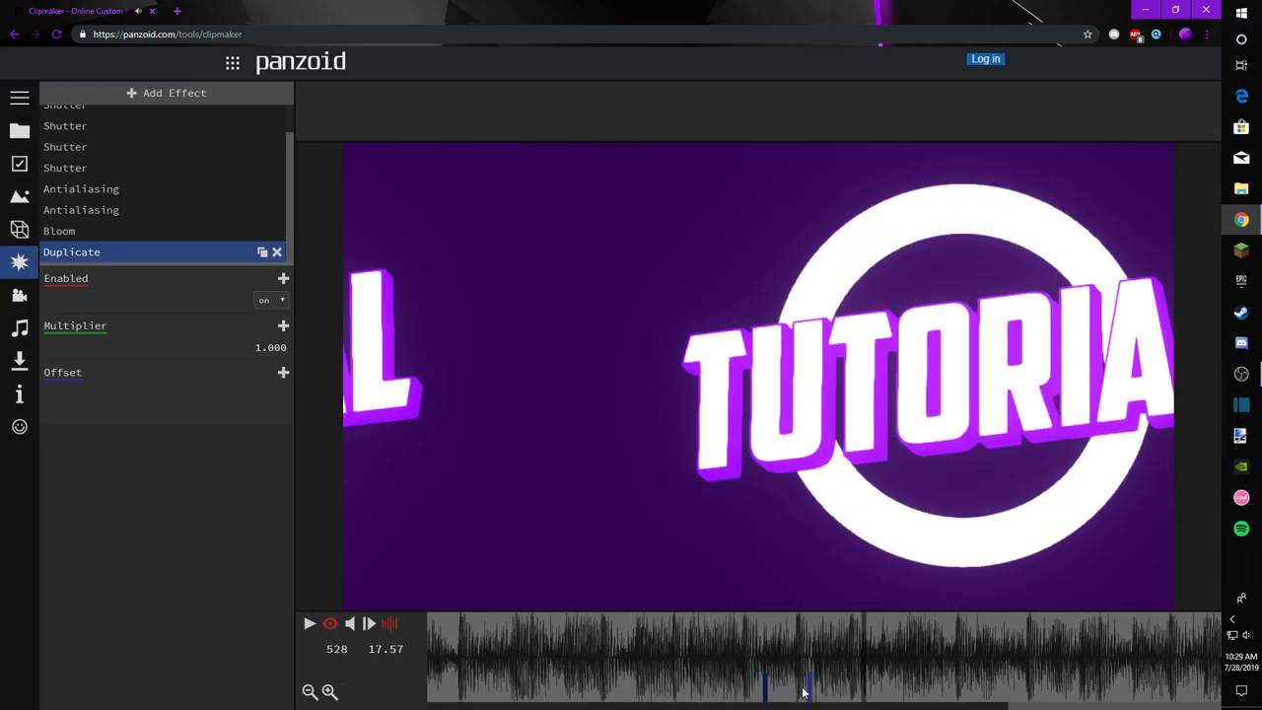
pyautogui.press('space')
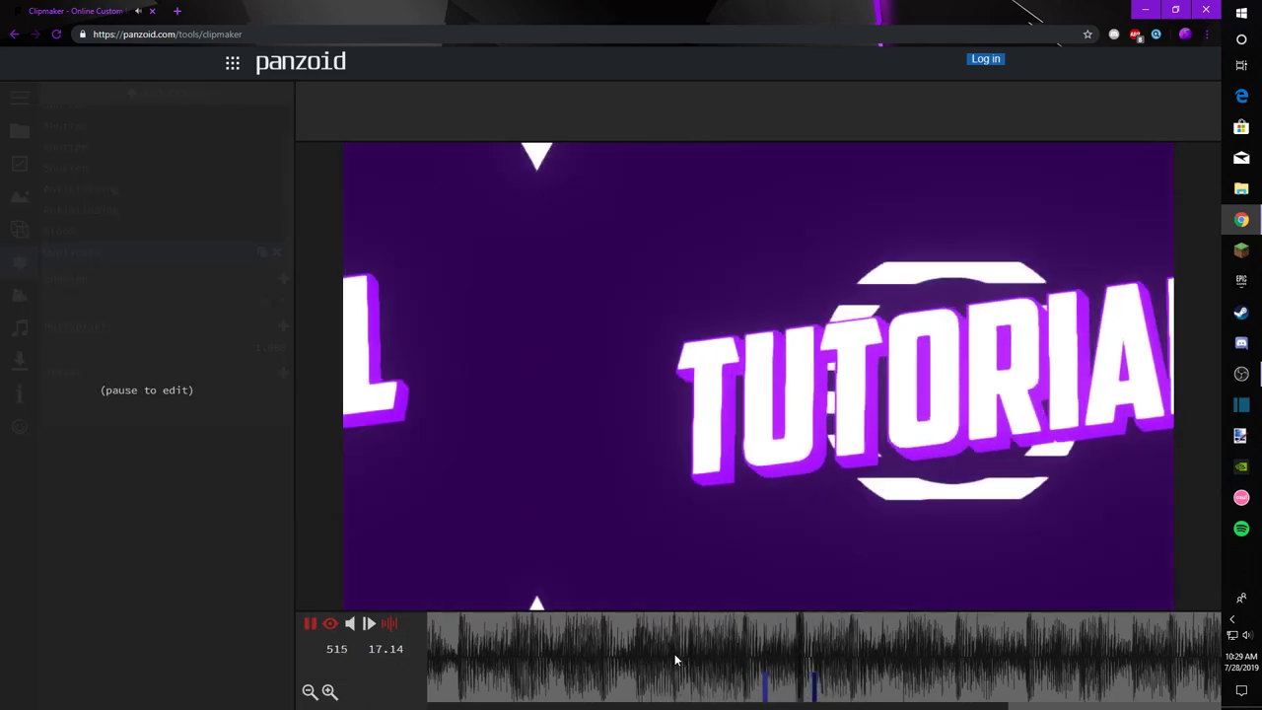
pyautogui.press('space')
# Step: Add a third offset keyframe with a stepped easing at frame 519, keeping X at -0.25, and shift it slightly later
pyautogui.moveTo(680, 646); pyautogui.dragTo(828, 656)
pyautogui.moveTo(839, 665); pyautogui.dragTo(818, 668)
pyautogui.click(234, 375)
pyautogui.click(256, 375)
pyautogui.click(288, 392)
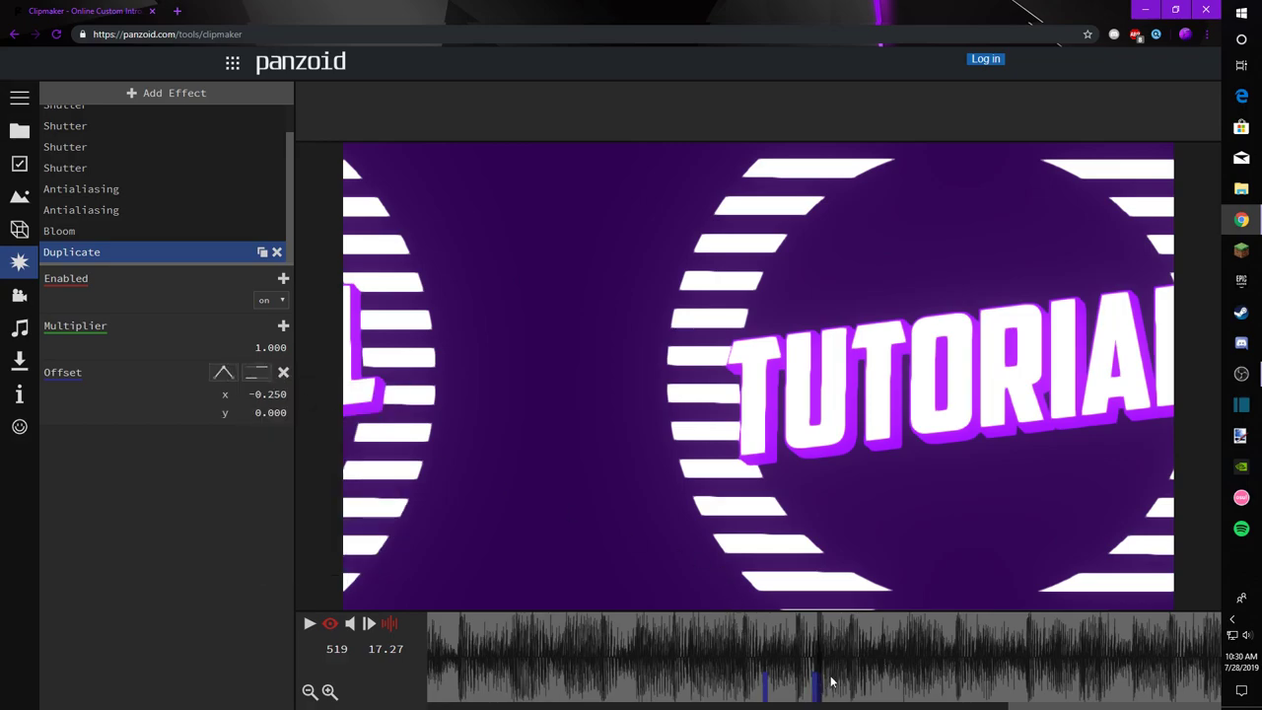
pyautogui.moveTo(823, 678); pyautogui.dragTo(892, 659)
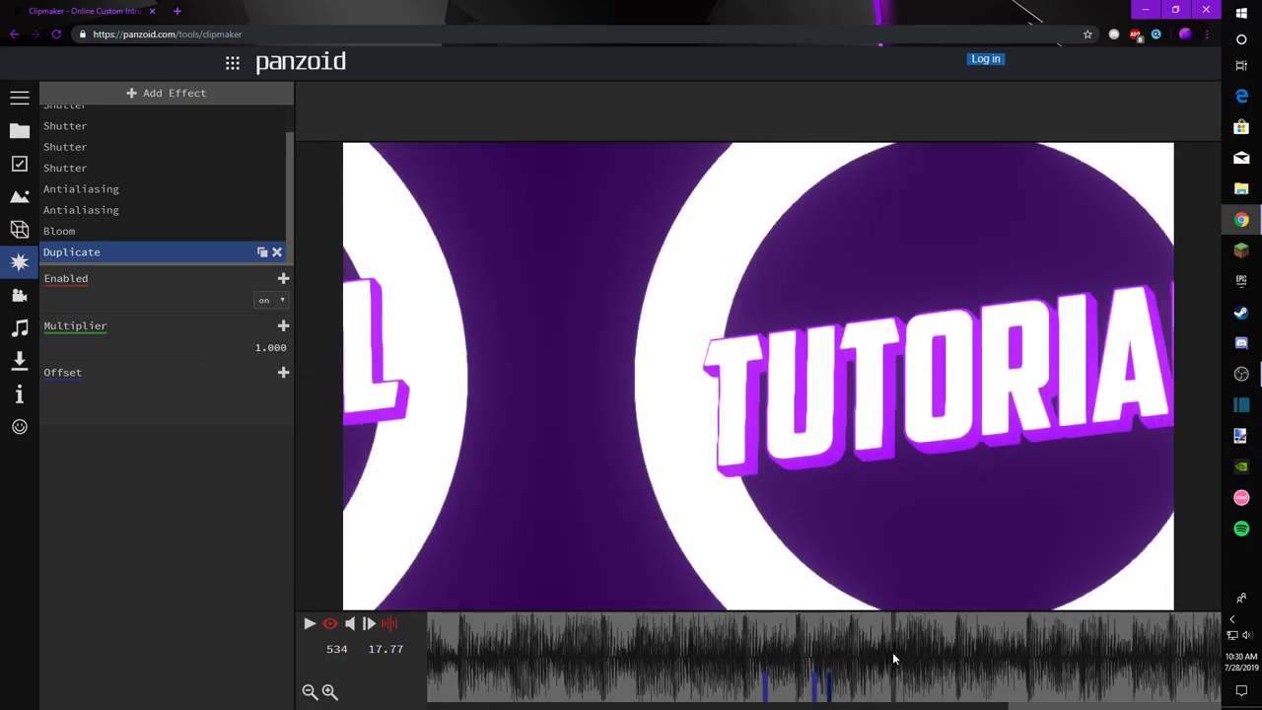
# Step: Add a fourth Duplicate offset keyframe at frame 534 with an in-out easing and a positive X offset
pyautogui.click(256, 371)
pyautogui.scroll(-5, 276, 473)
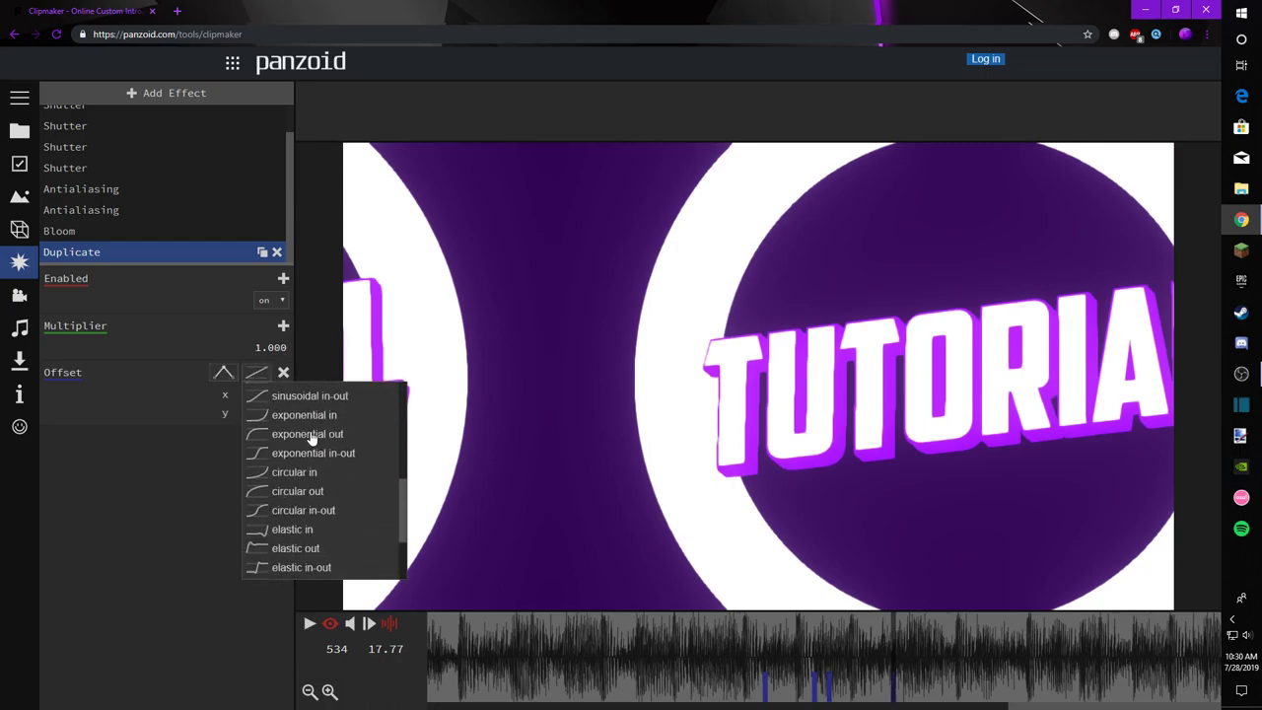
pyautogui.click(253, 501)
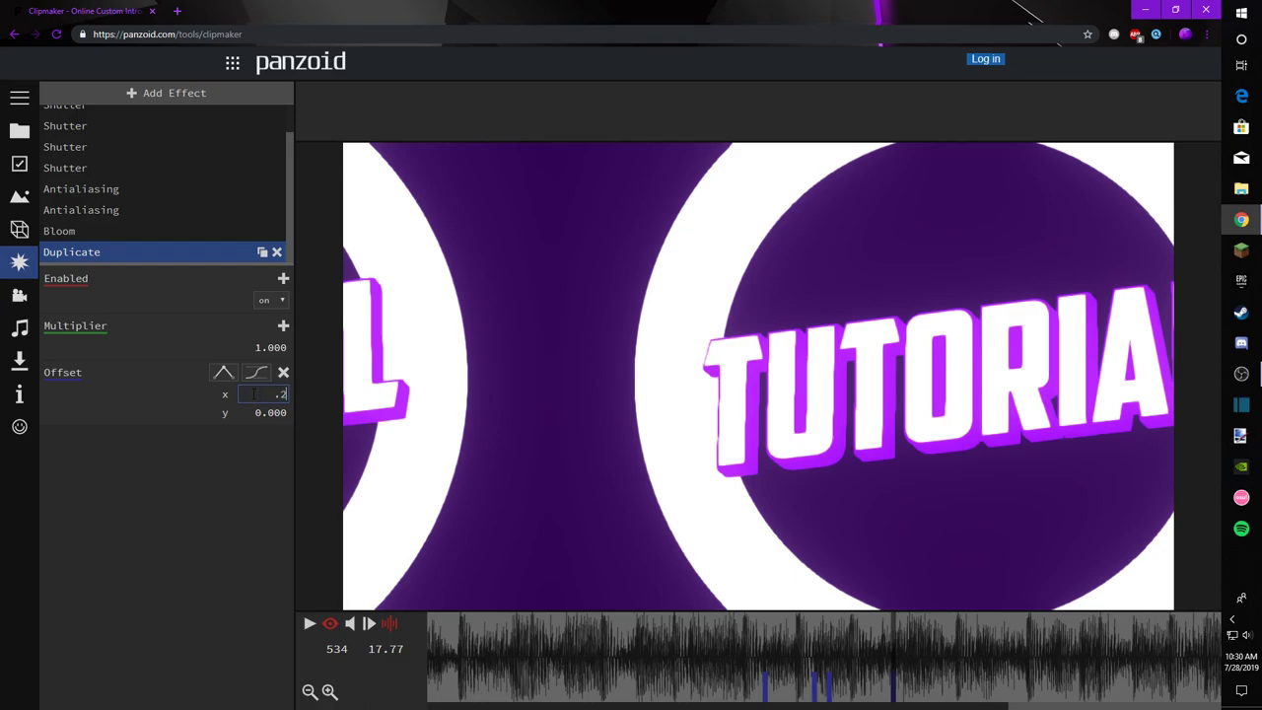
pyautogui.press('Return')
# Step: Replay both sideways slides from before the first offset keyframe to check their timing against the beats
pyautogui.click(619, 651)
pyautogui.press('space')
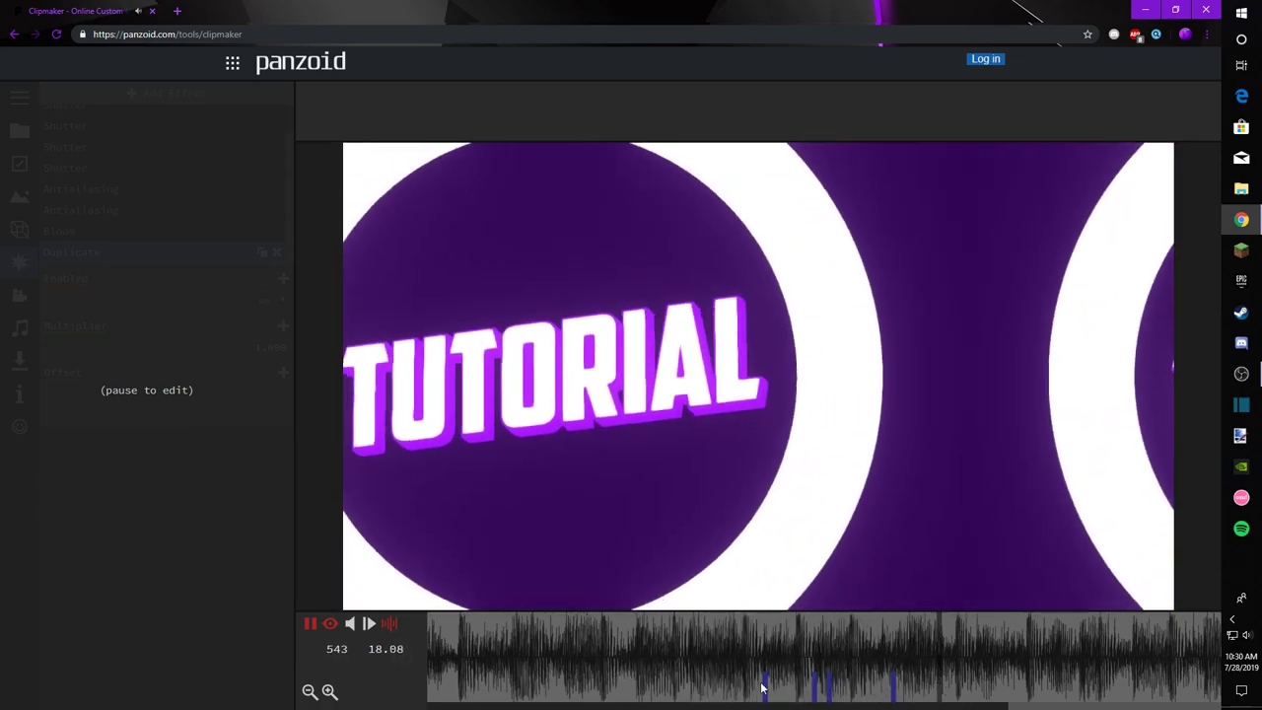
pyautogui.press('space')
pyautogui.press('space')
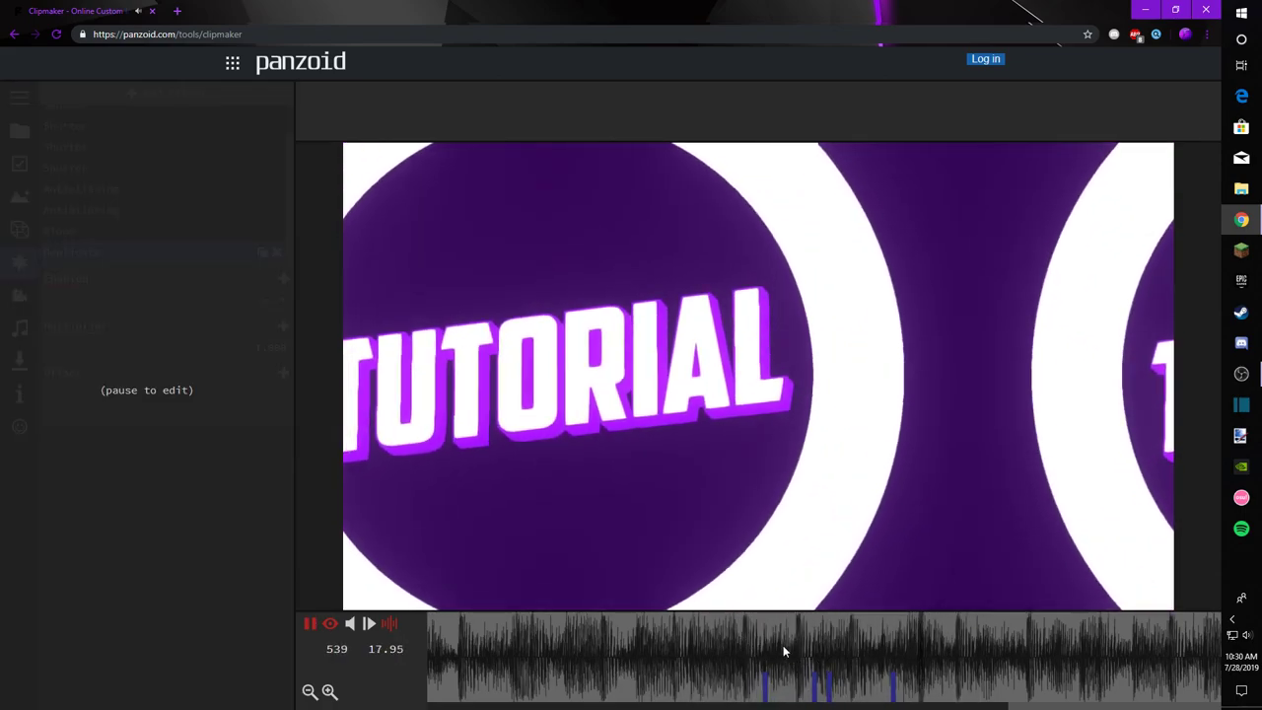
pyautogui.click(674, 641)
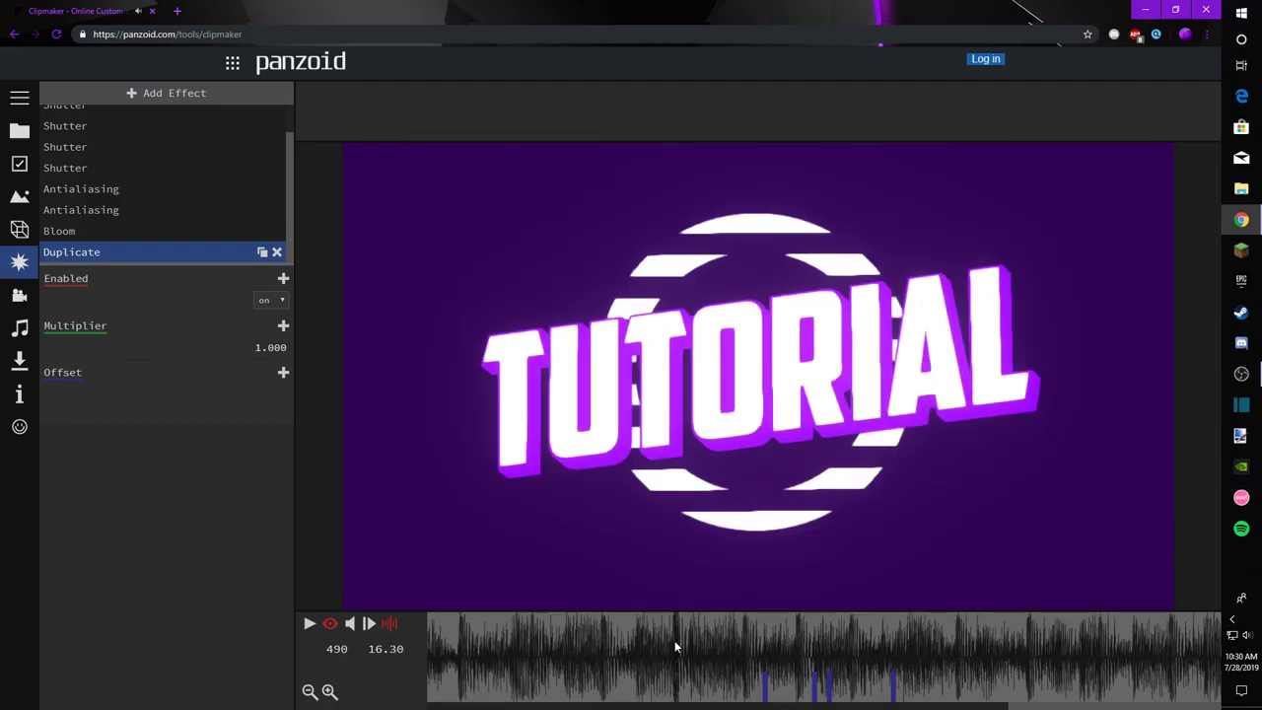
pyautogui.press('space')
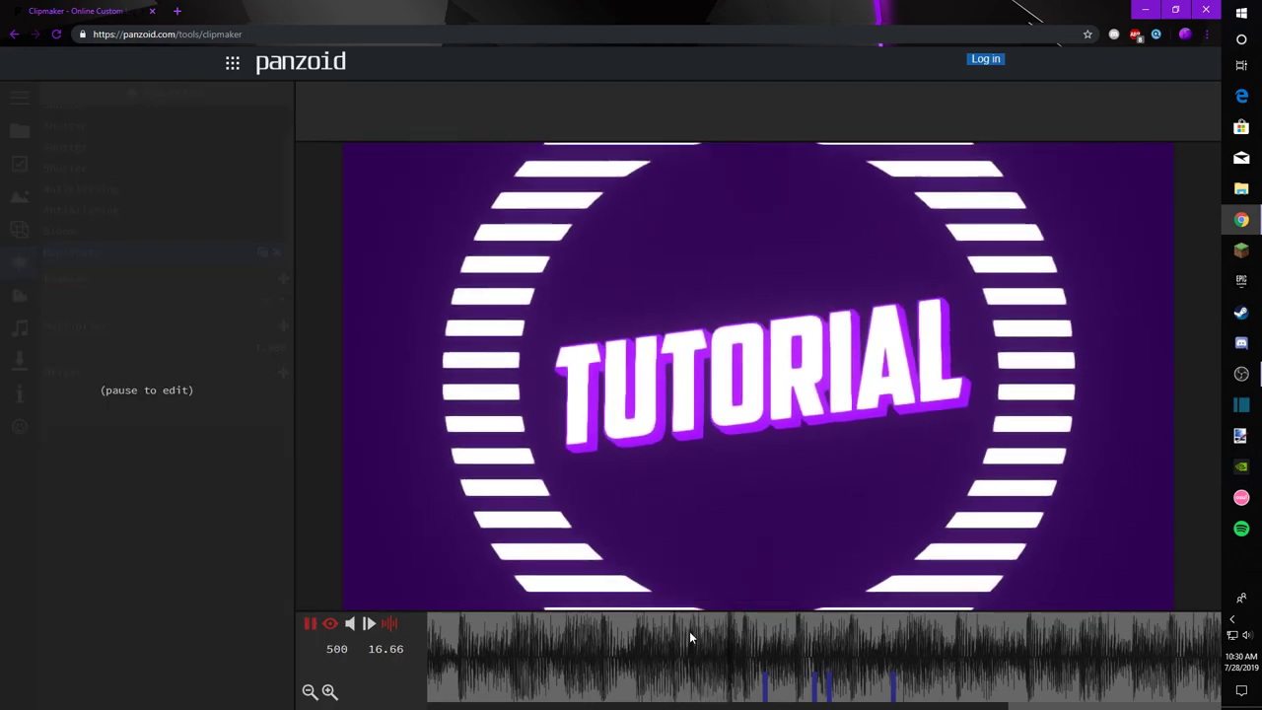
pyautogui.press('space')
# Step: Select all four Duplicate offset keyframes and move them together about 11 frames earlier
pyautogui.click(765, 680)
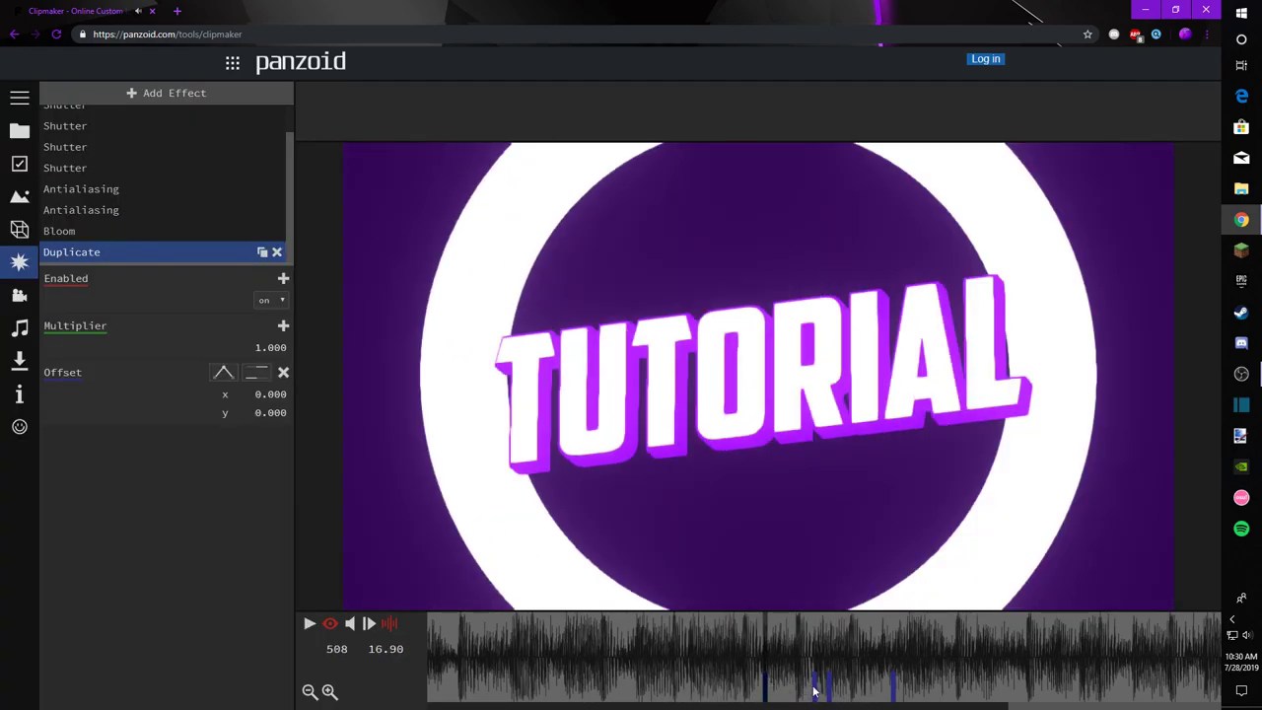
pyautogui.keyDown('shift'); pyautogui.click(816, 687); pyautogui.keyUp('shift')
pyautogui.keyDown('shift'); pyautogui.click(829, 684); pyautogui.keyUp('shift')
pyautogui.click(896, 683)
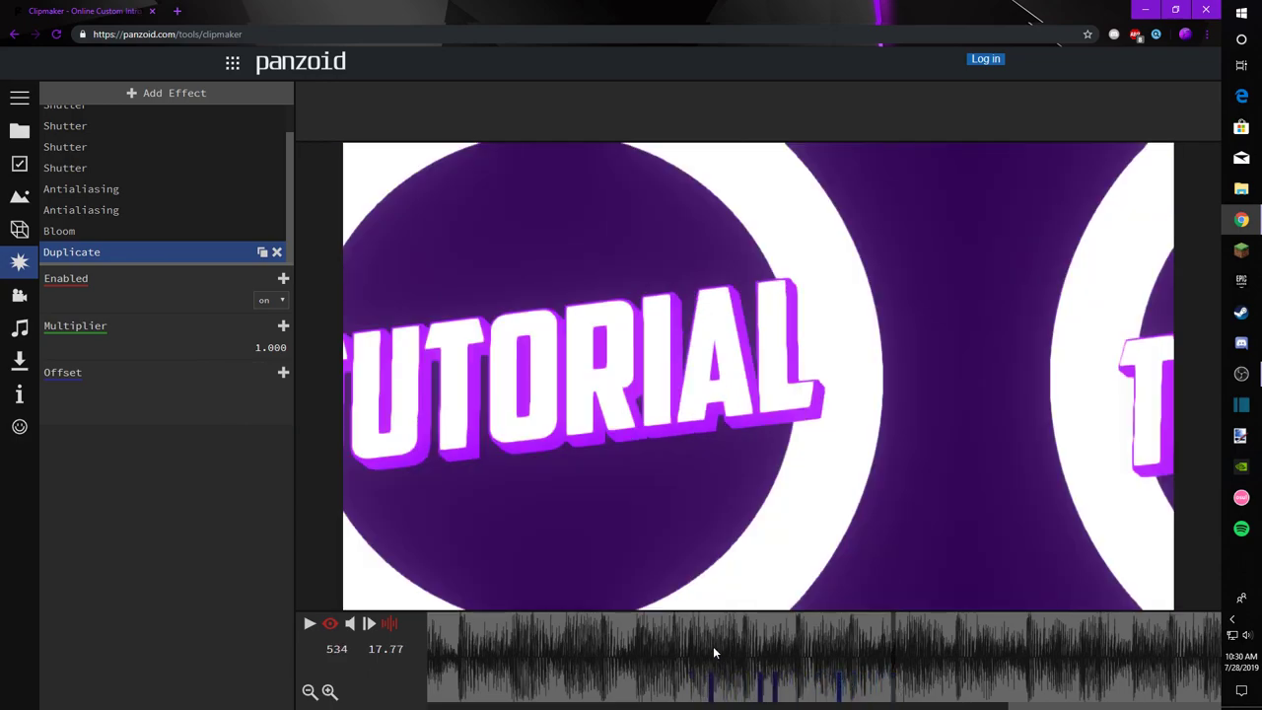
# Step: Play the retimed slides from before the first offset keyframe to check them against the music
pyautogui.moveTo(756, 651); pyautogui.dragTo(853, 645)
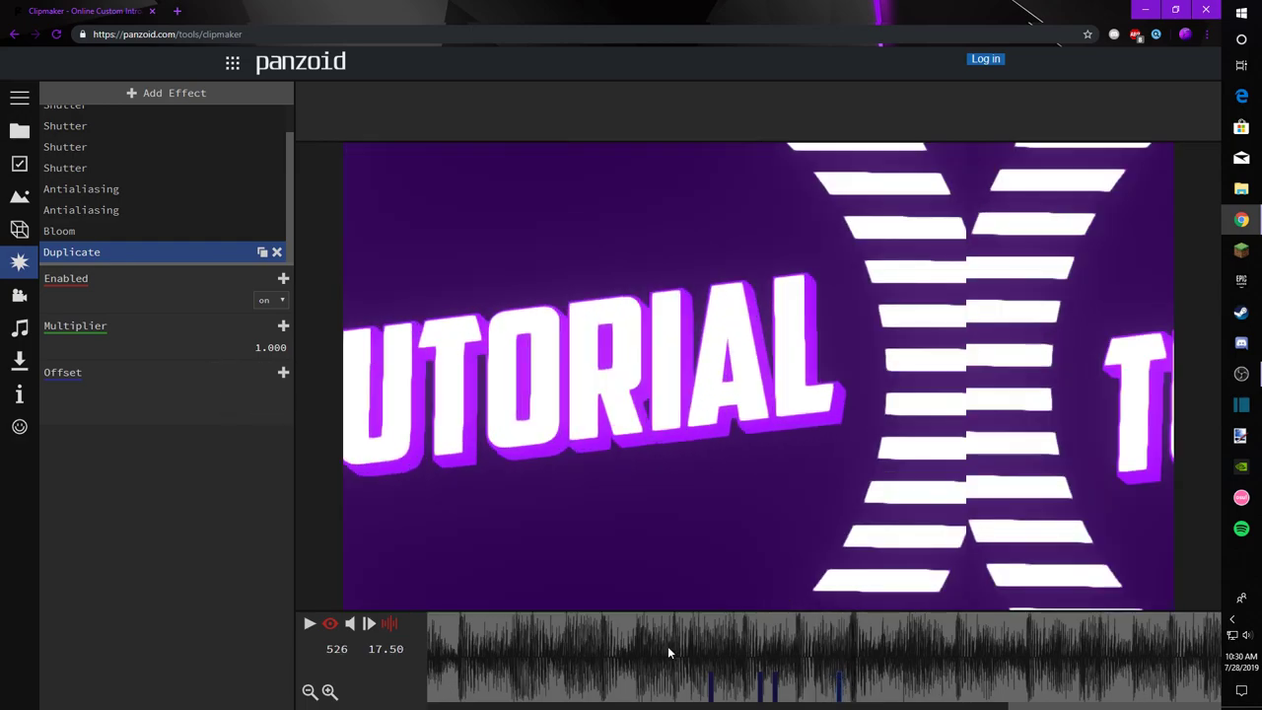
pyautogui.press('space')
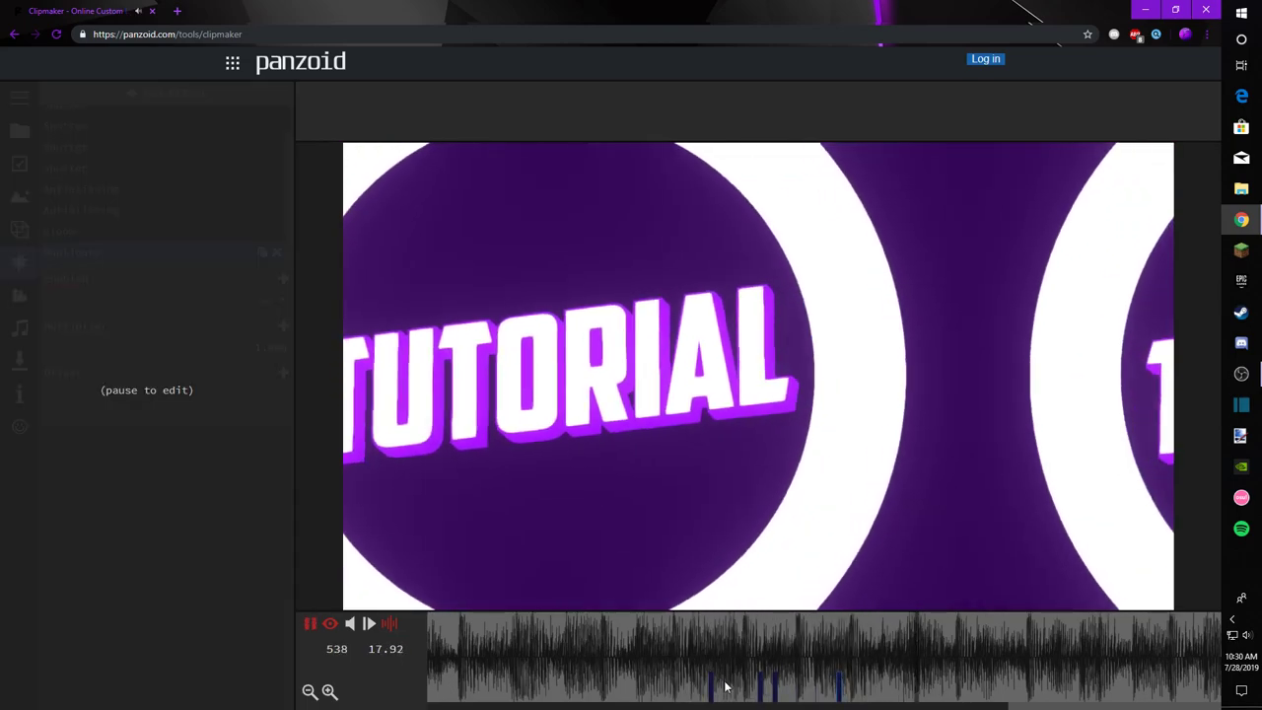
pyautogui.press('space')
pyautogui.click(840, 683)
pyautogui.click(706, 639)
pyautogui.press('space')
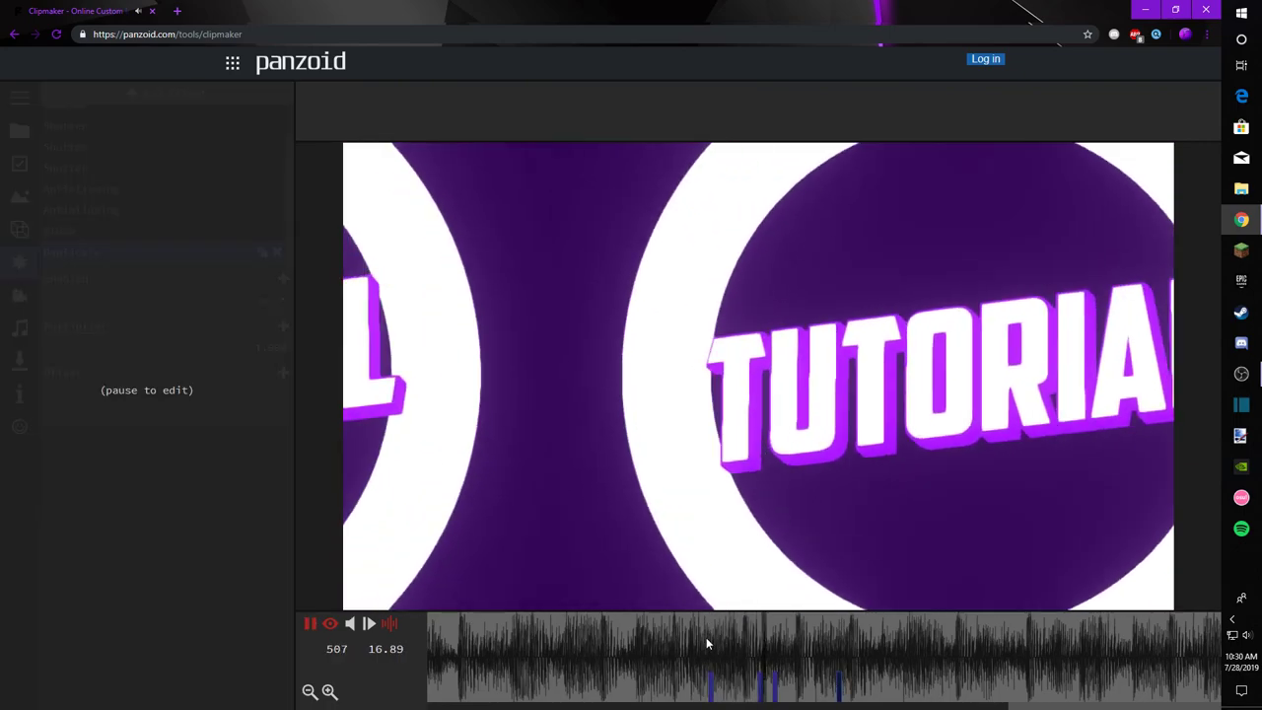
pyautogui.press('space')
# Step: Add a Duplicate offset keyframe with a stepped easing at frame 524 to hold the current offset
pyautogui.click(844, 653)
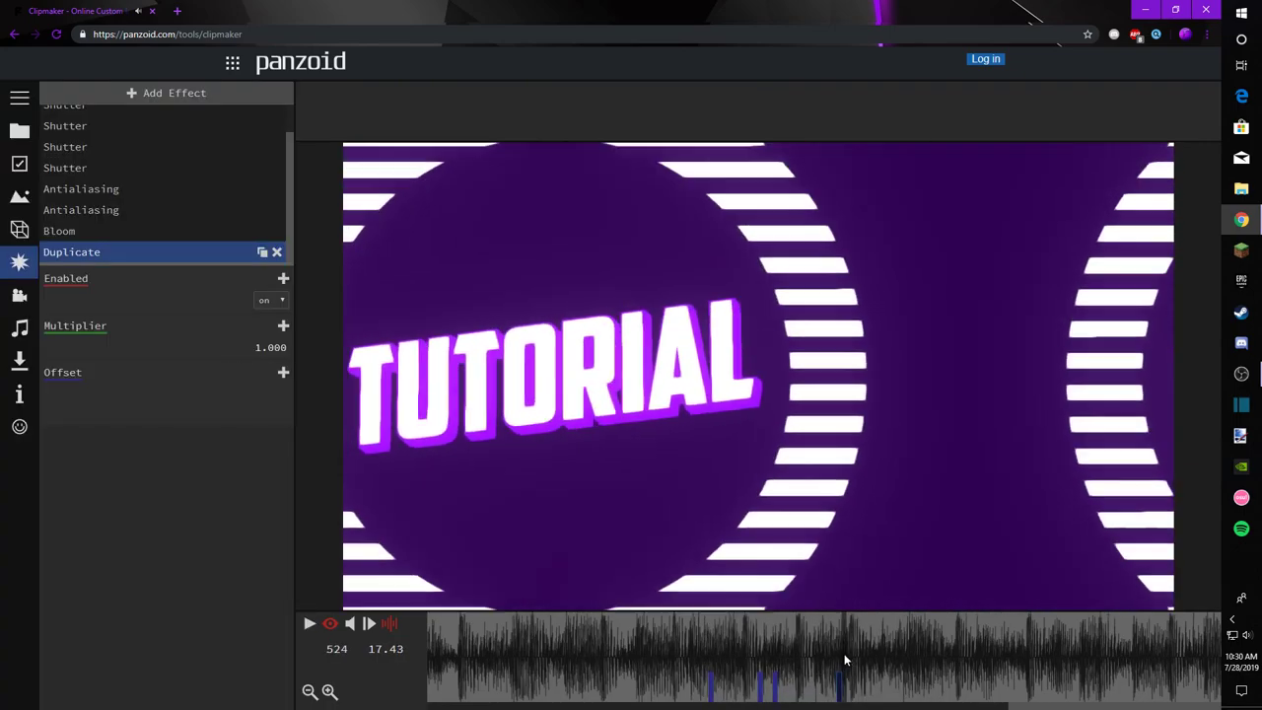
pyautogui.click(255, 375)
pyautogui.click(274, 386)
# Step: Add a Duplicate offset keyframe at frame 533 with x set to 0 and circular in-out easing
pyautogui.click(890, 648)
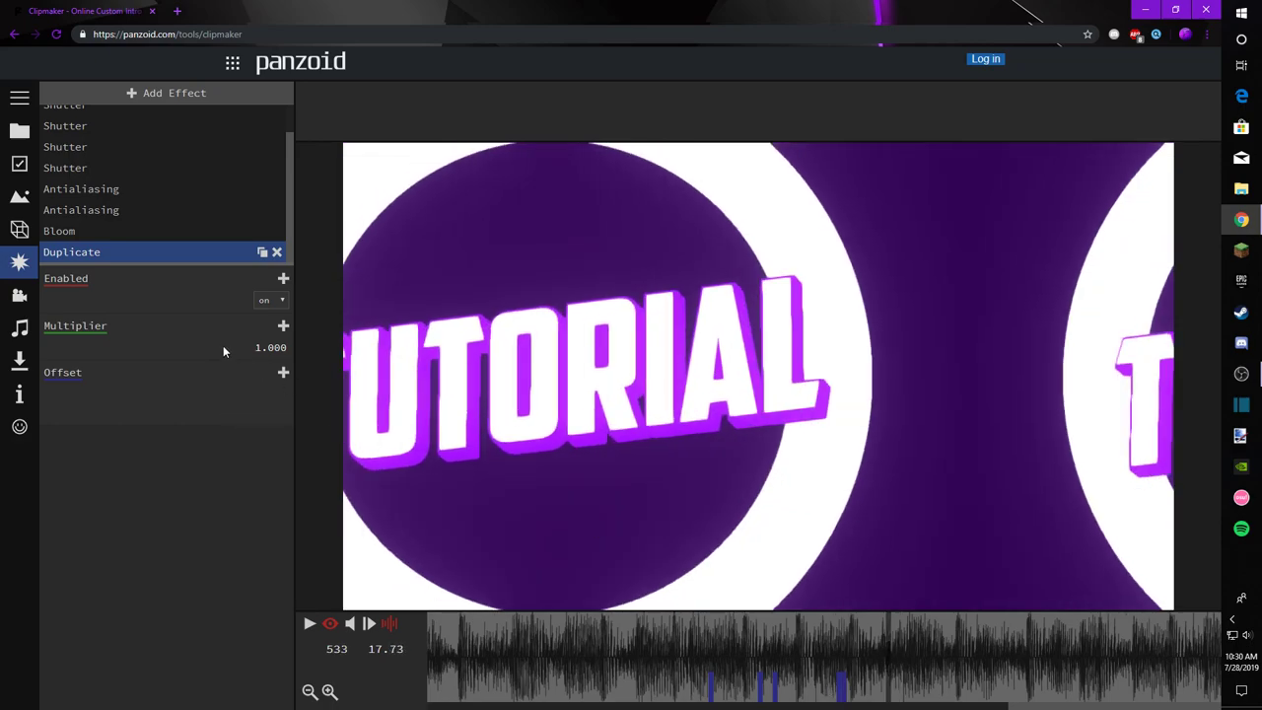
pyautogui.click(283, 377)
pyautogui.click(255, 373)
pyautogui.scroll(-3, 309, 468)
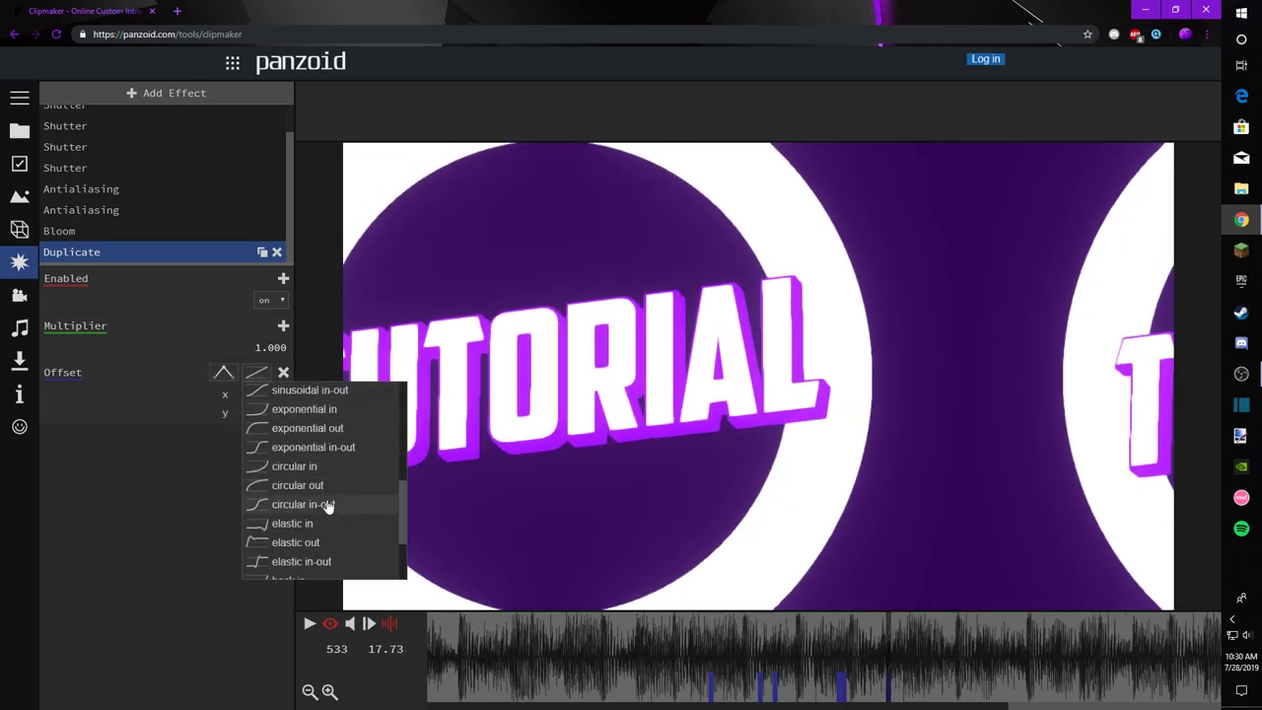
pyautogui.click(328, 505)
pyautogui.write('0')
pyautogui.press('Return')
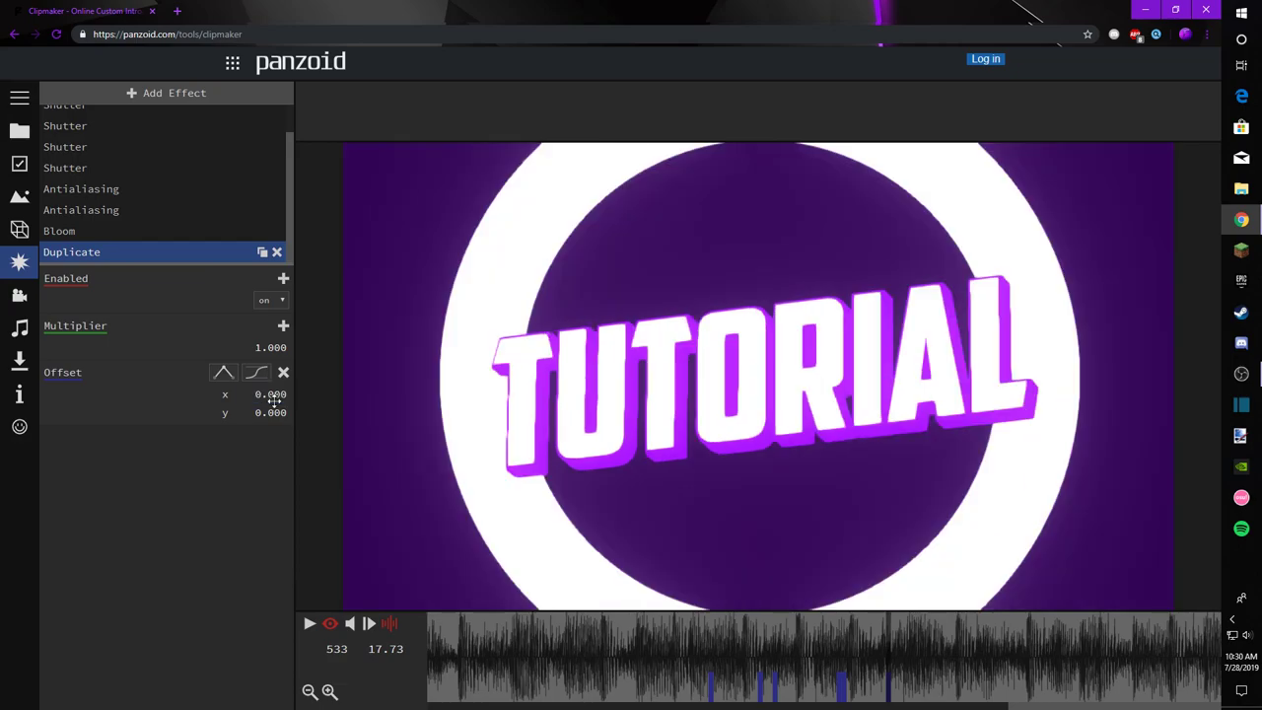
# Step: Move the pair of Duplicate offset keyframes near frame 524 about two frames earlier, playing the slides to check the timing
pyautogui.click(622, 638)
pyautogui.press('space')
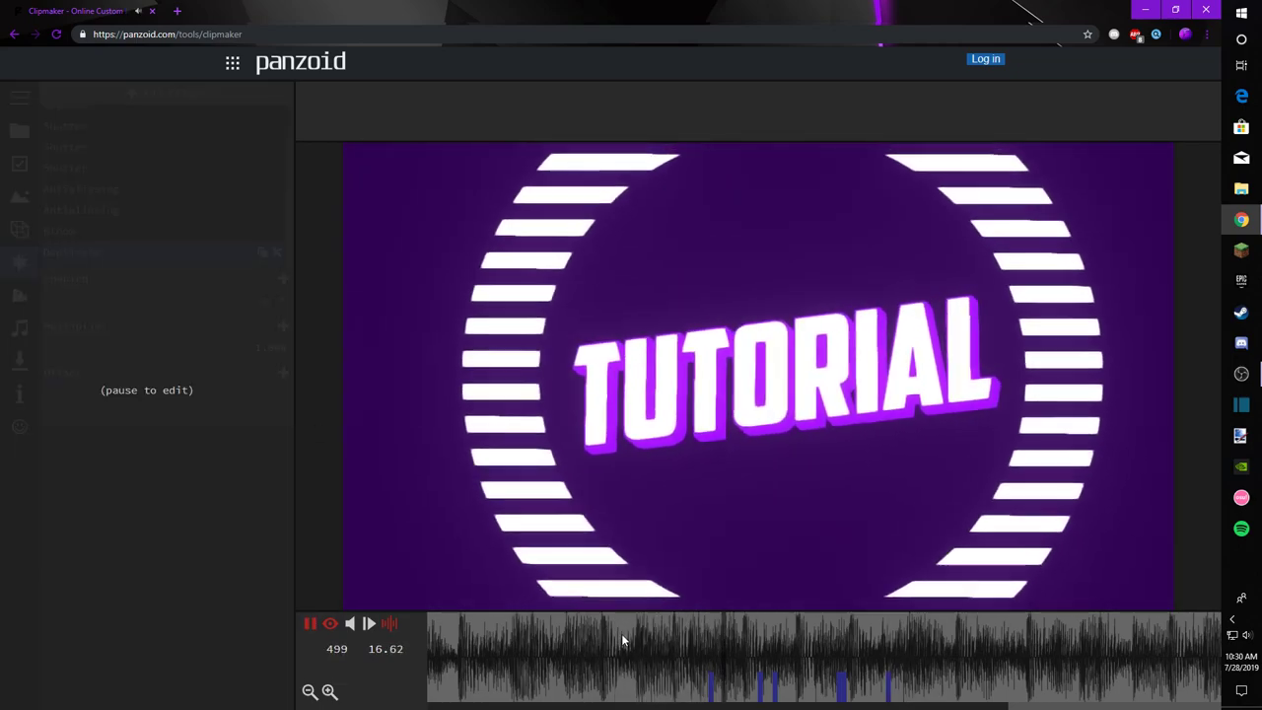
pyautogui.press('space')
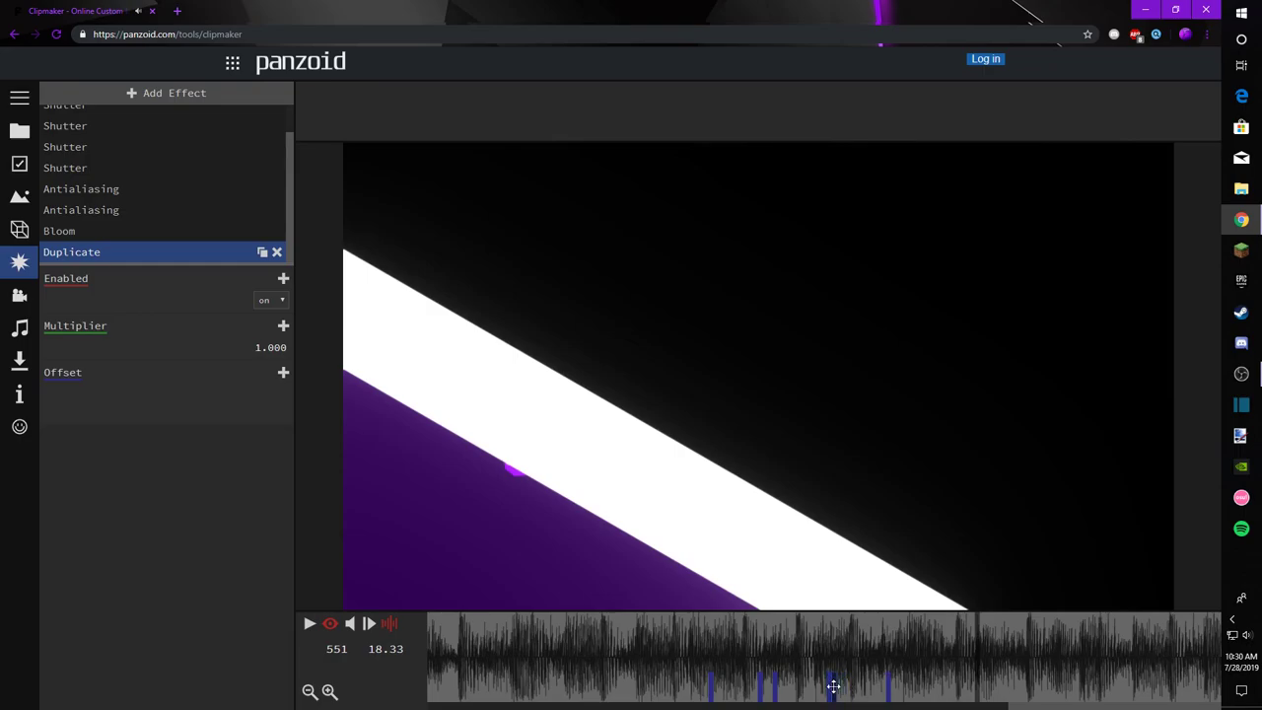
pyautogui.click(651, 662)
pyautogui.press('space')
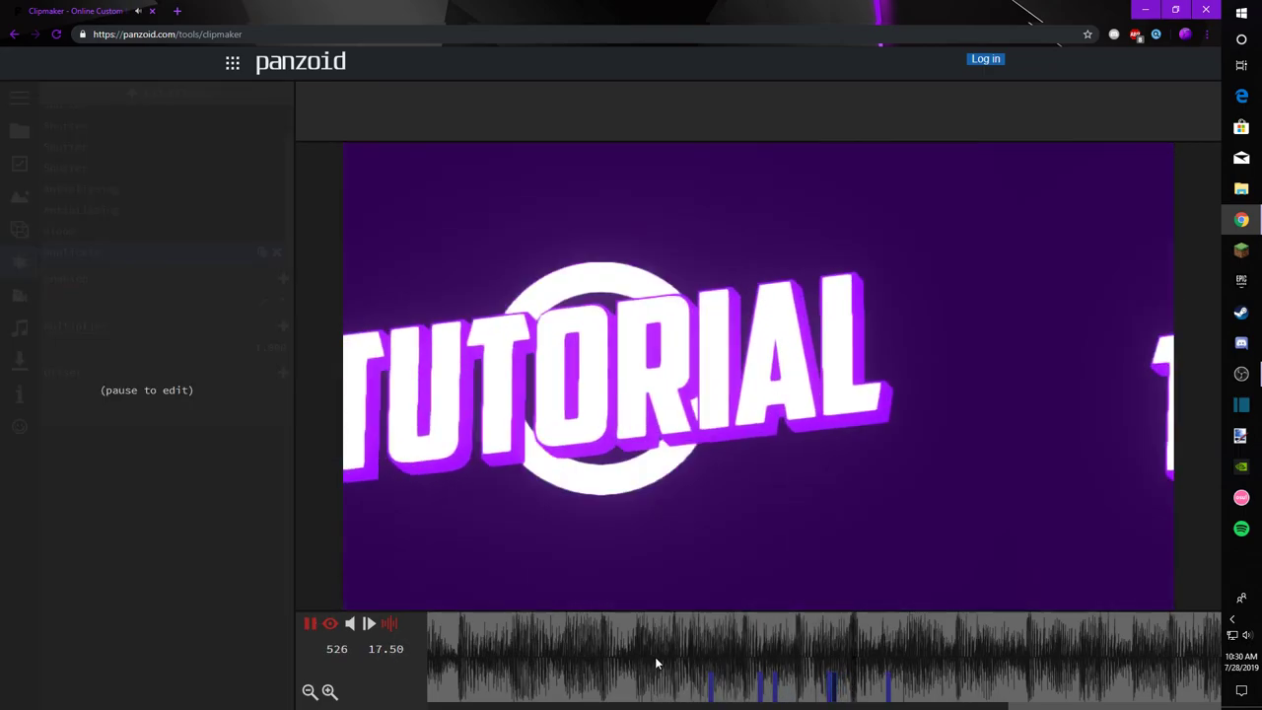
pyautogui.press('space')
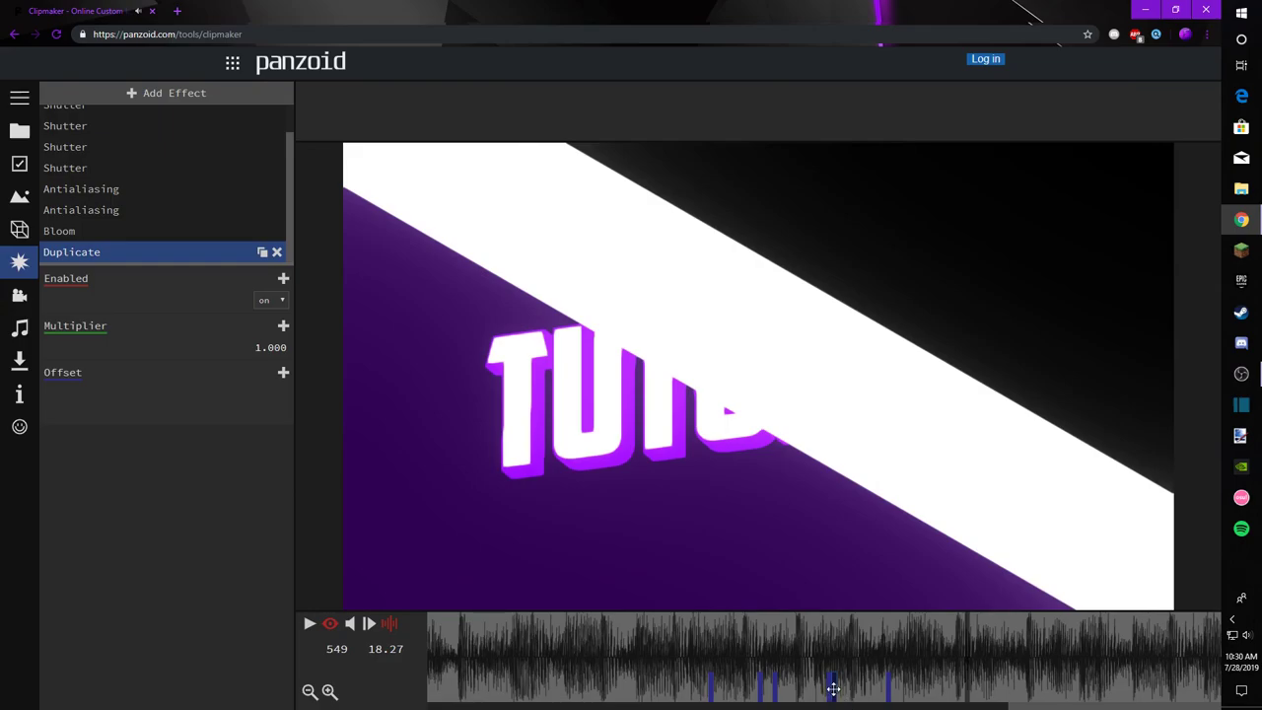
# Step: Shift the last Duplicate offset keyframe to frame 531, replaying the slides against the music to judge its position
pyautogui.click(644, 633)
pyautogui.press('space')
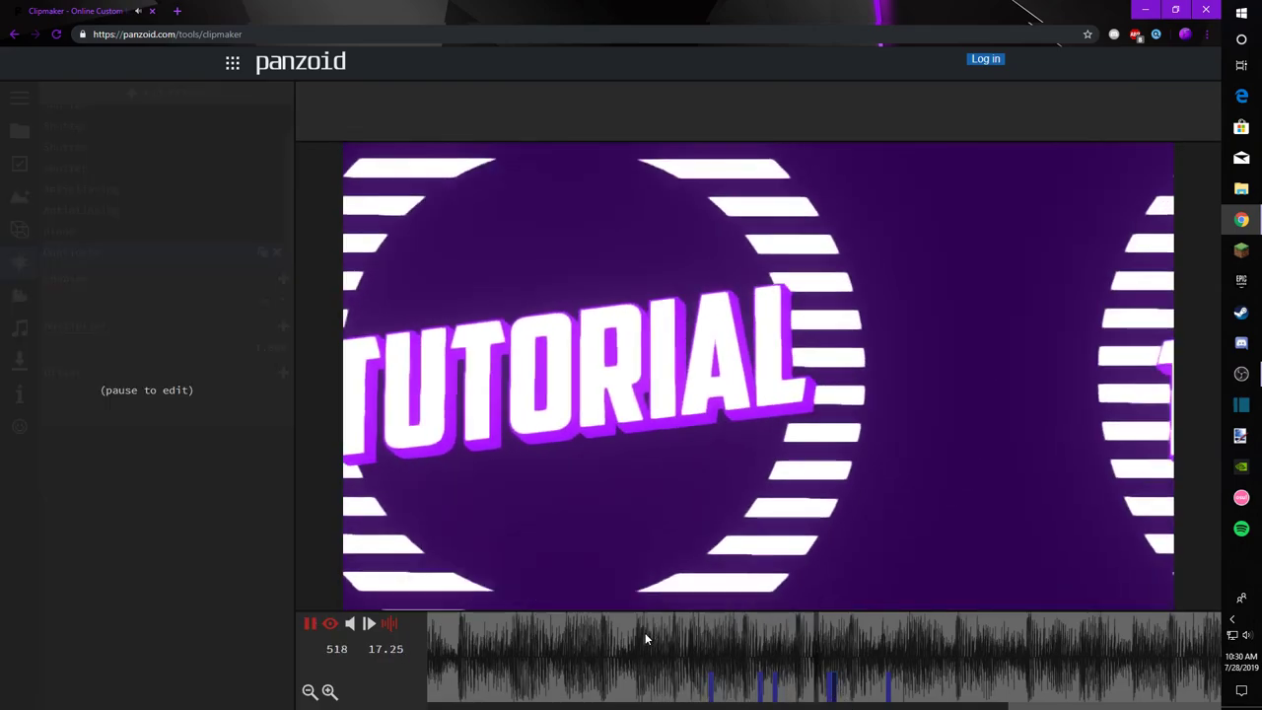
pyautogui.press('space')
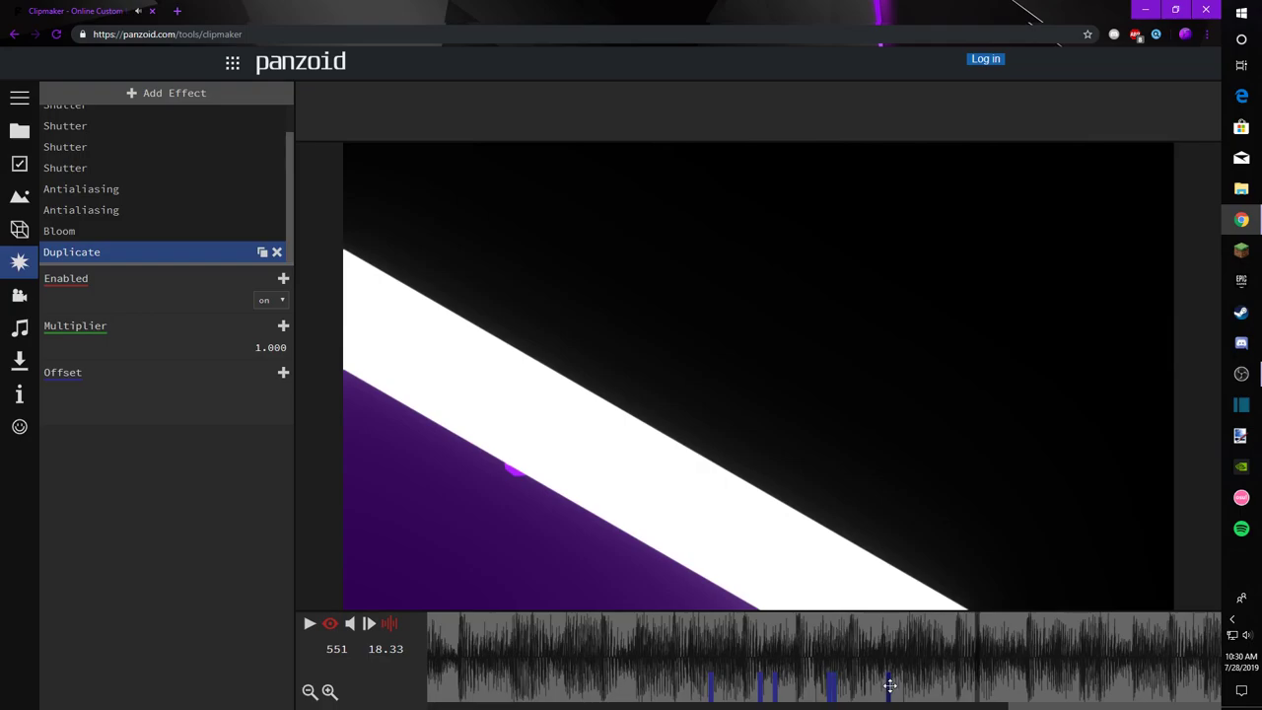
pyautogui.click(672, 650)
pyautogui.press('space')
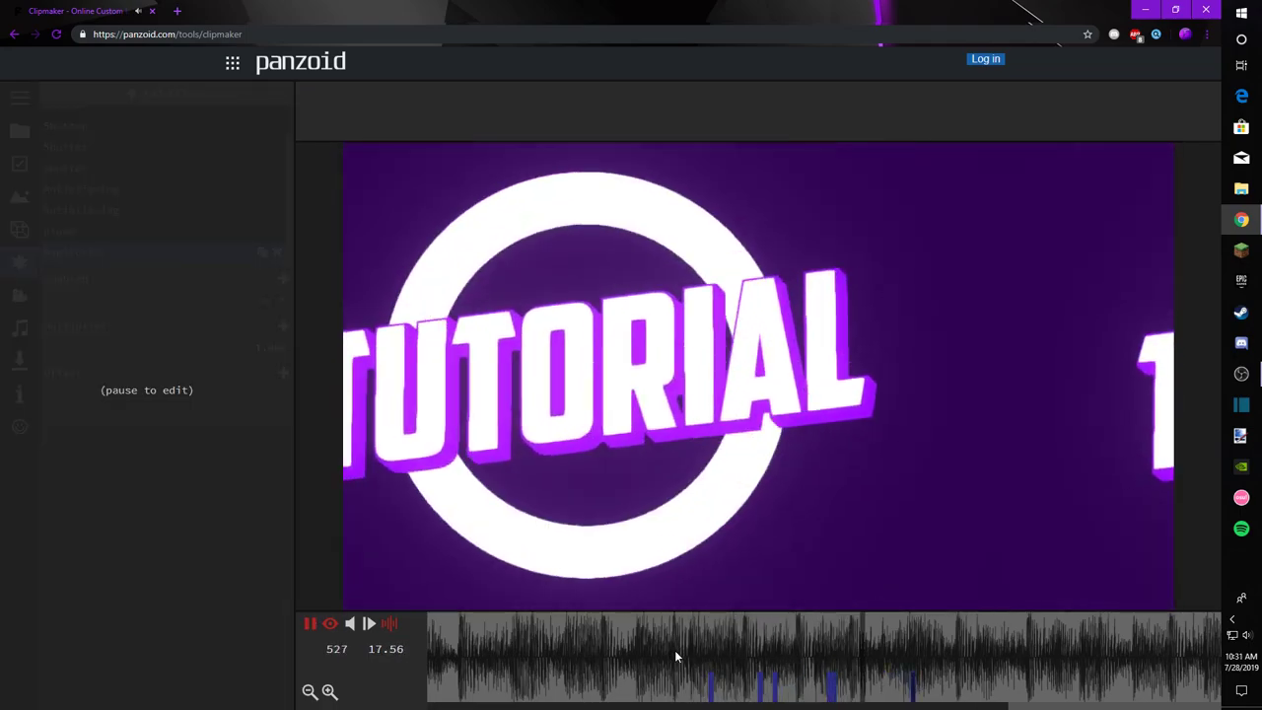
pyautogui.press('space')
pyautogui.click(678, 652)
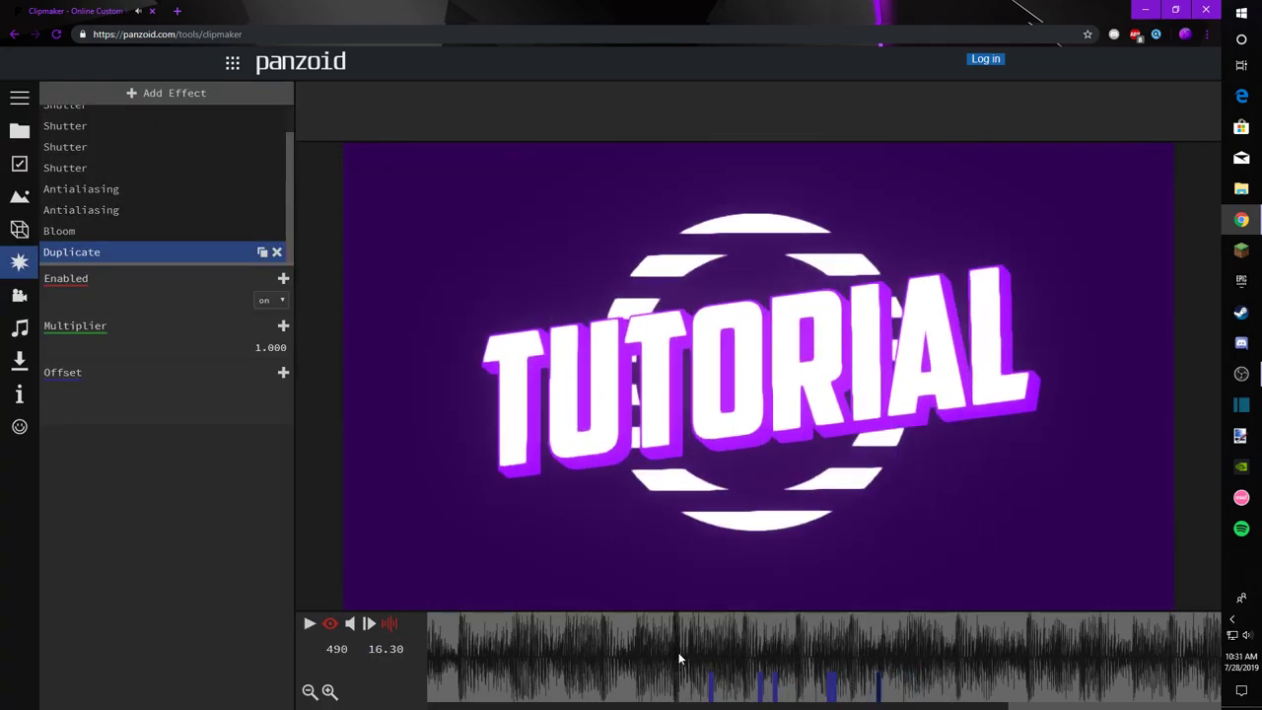
pyautogui.press('space')
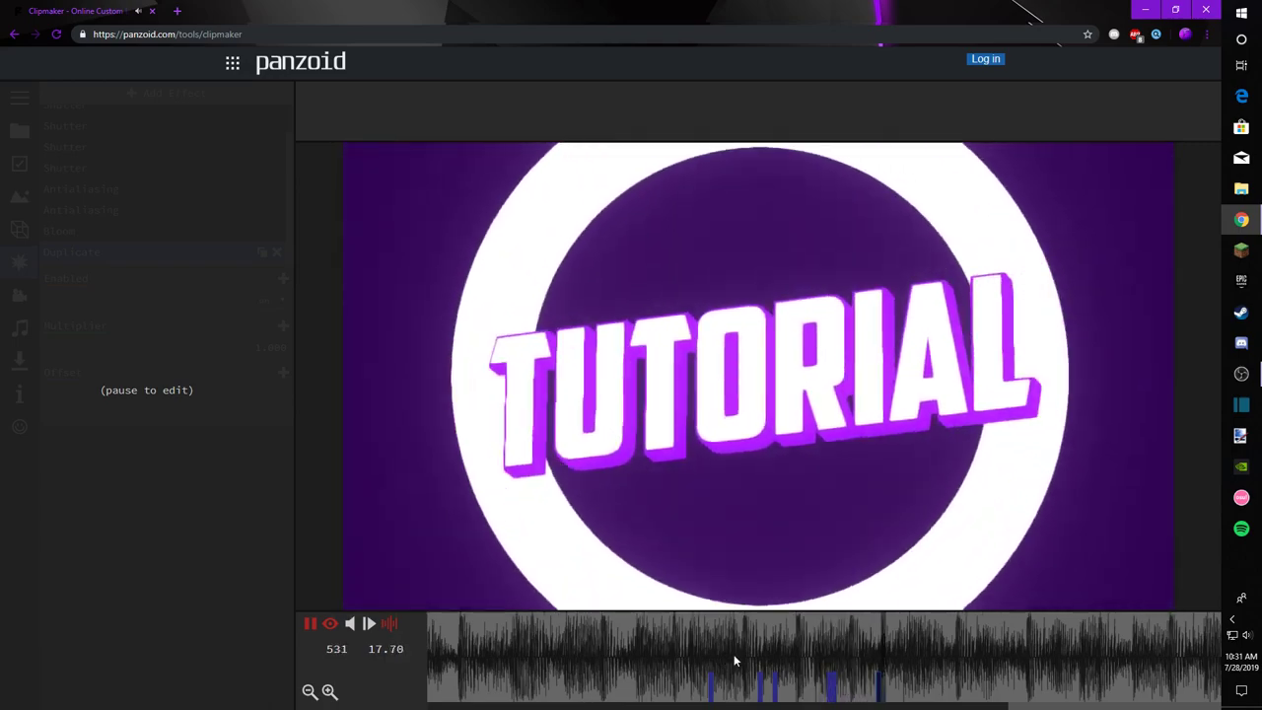
pyautogui.press('space')
# Step: Try an ease-out curve on the last Duplicate offset keyframe and replay the slides
pyautogui.click(878, 683)
pyautogui.click(257, 372)
pyautogui.click(329, 496)
pyautogui.click(664, 665)
pyautogui.press('space')
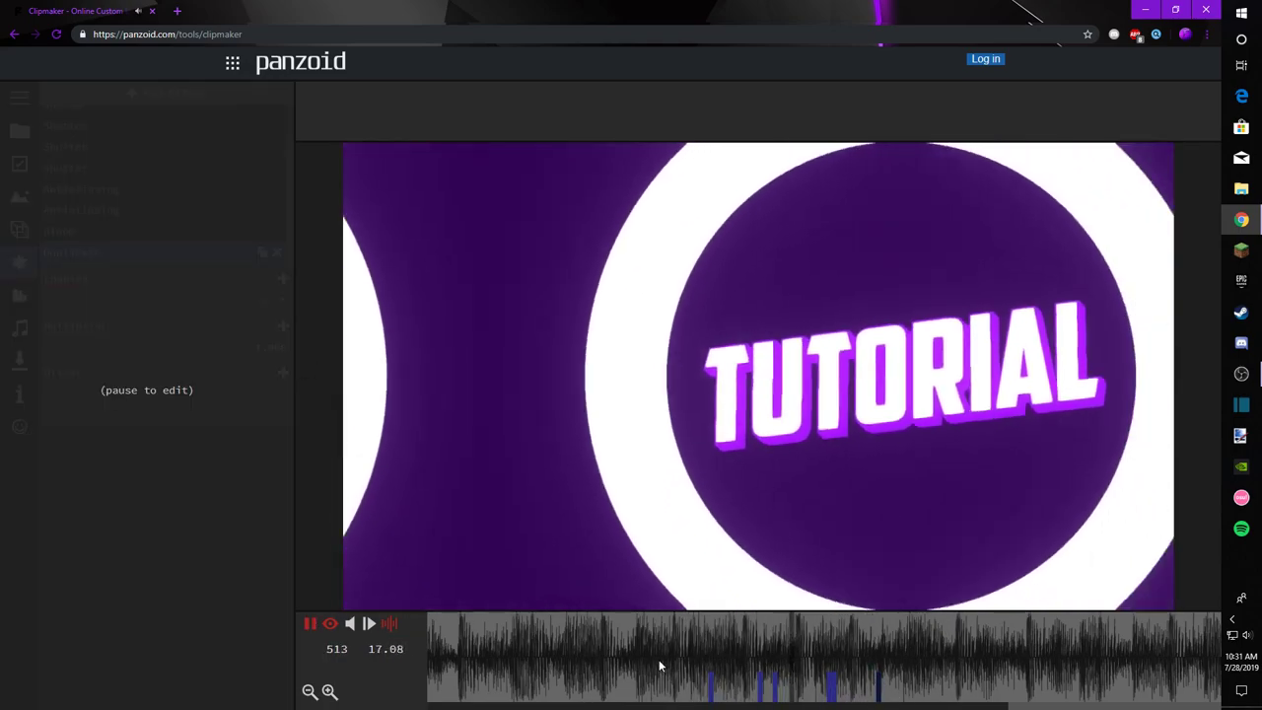
pyautogui.press('space')
# Step: Choose a different easing curve for the Duplicate offset keyframe at frame 531
pyautogui.click(881, 663)
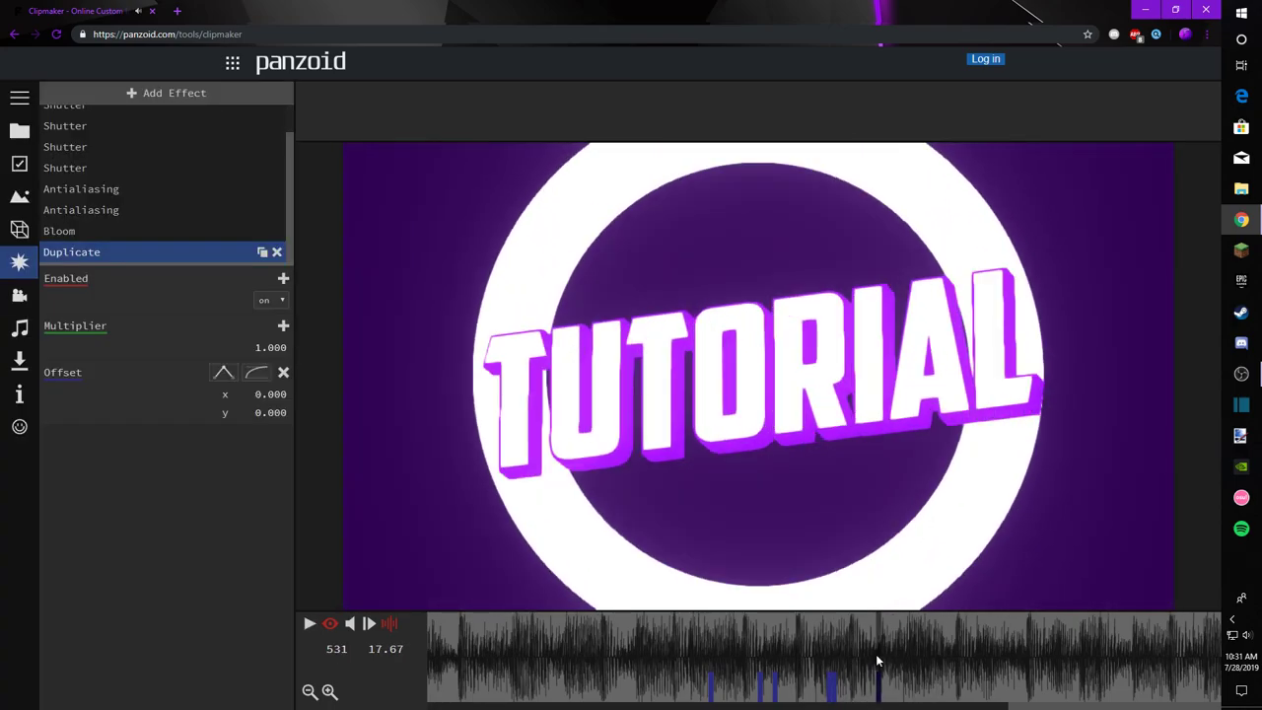
pyautogui.click(256, 372)
pyautogui.click(384, 531)
pyautogui.click(256, 372)
pyautogui.click(284, 510)
# Step: Move the first three Duplicate offset keyframes about one to two frames earlier and play the slides
pyautogui.click(669, 659)
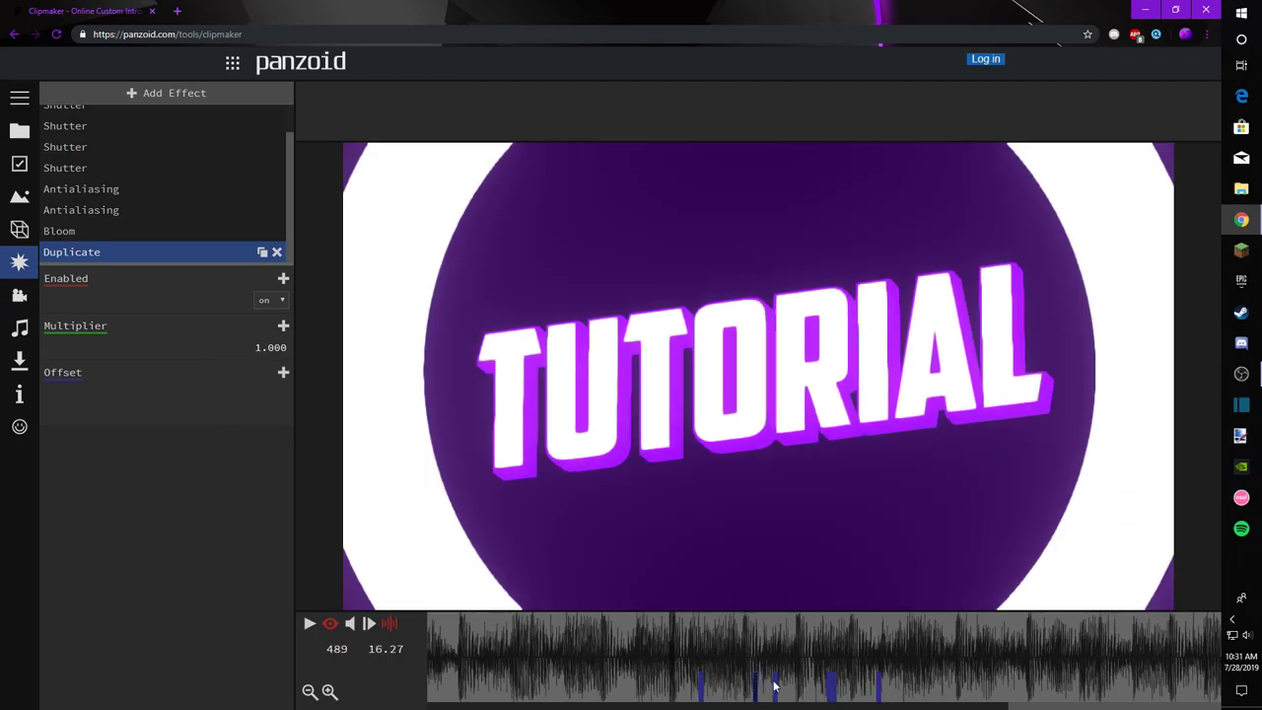
pyautogui.click(768, 687)
pyautogui.click(615, 648)
pyautogui.press('space')
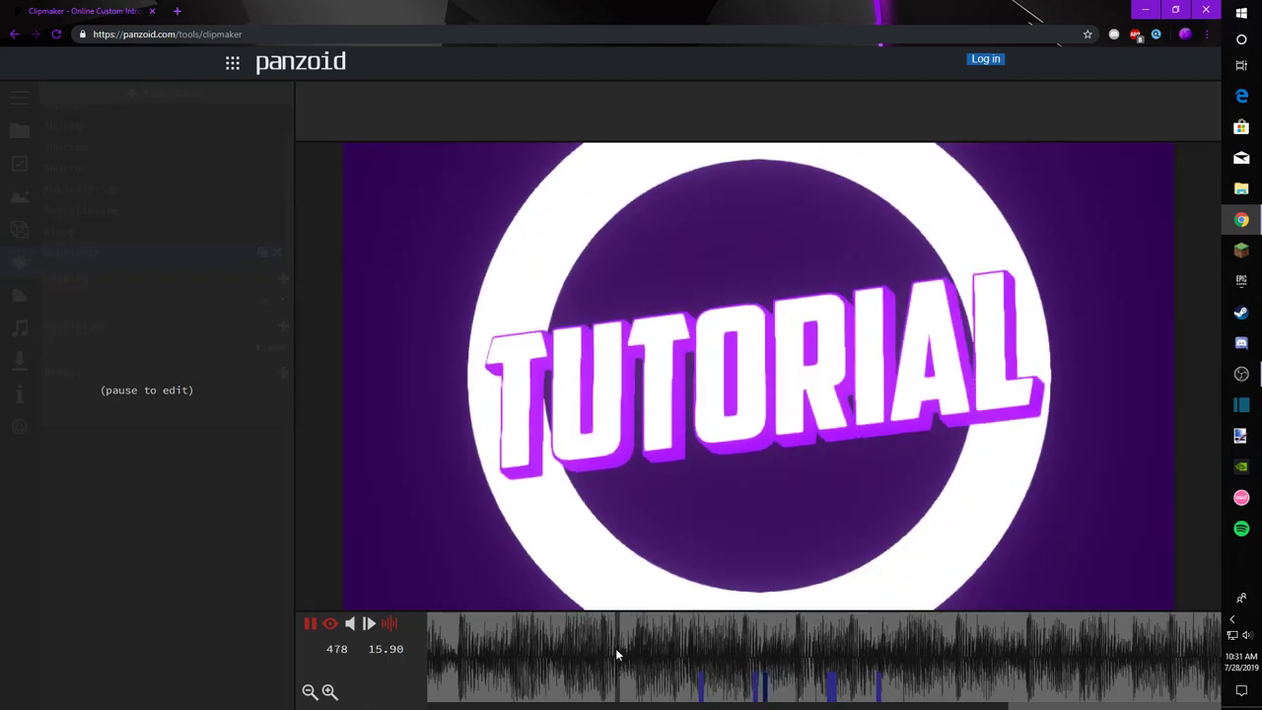
pyautogui.press('space')
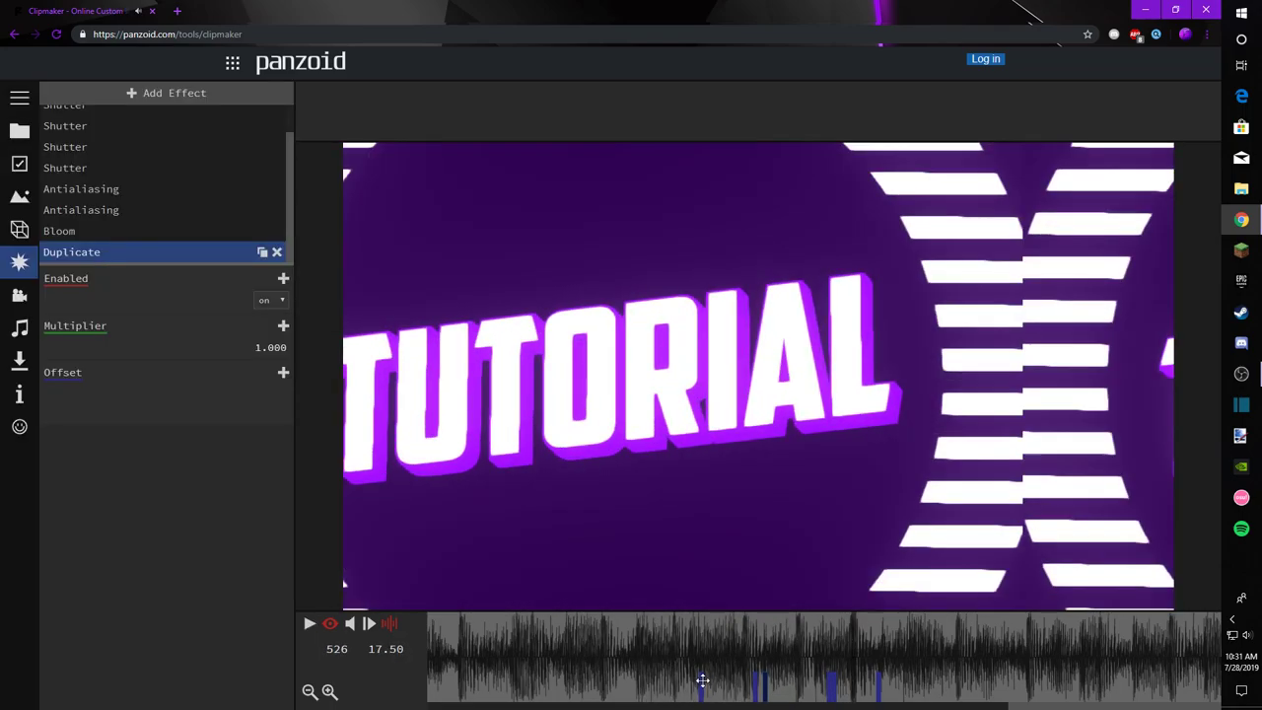
# Step: Move the first Duplicate offset keyframe about four frames later and the second about one frame later, checking against the music
pyautogui.click(651, 645)
pyautogui.press('space')
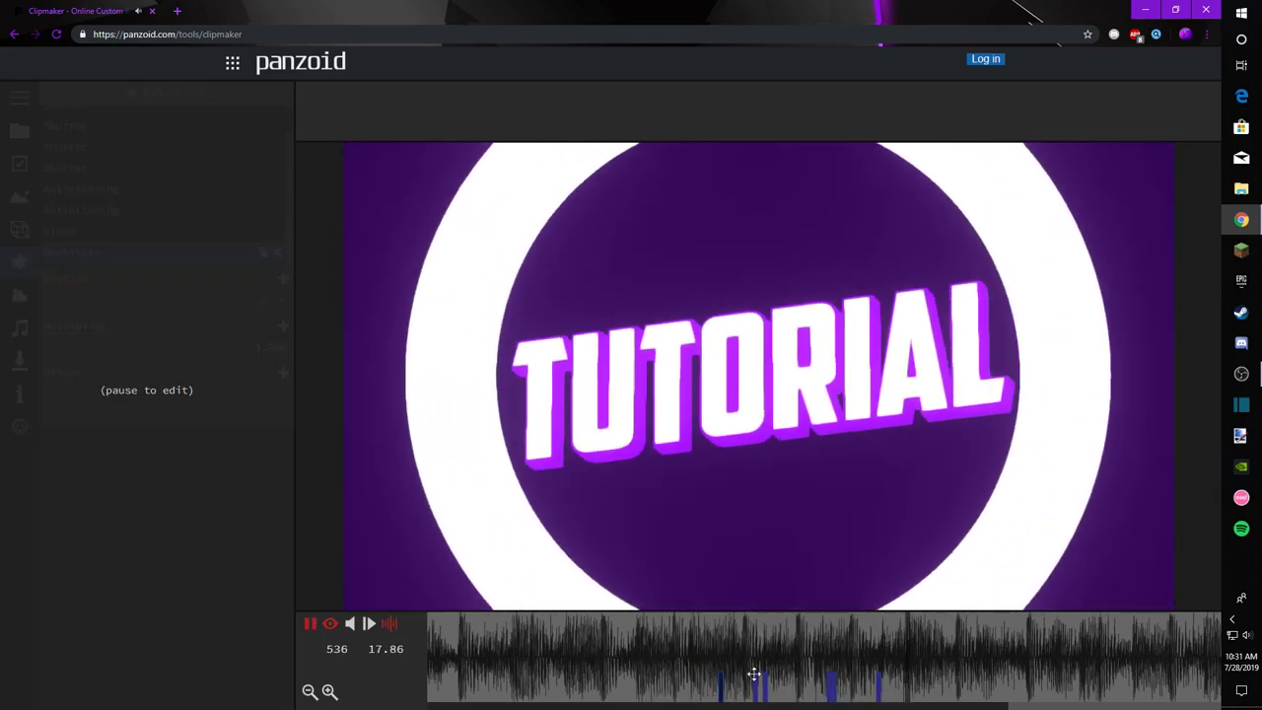
pyautogui.click(696, 662)
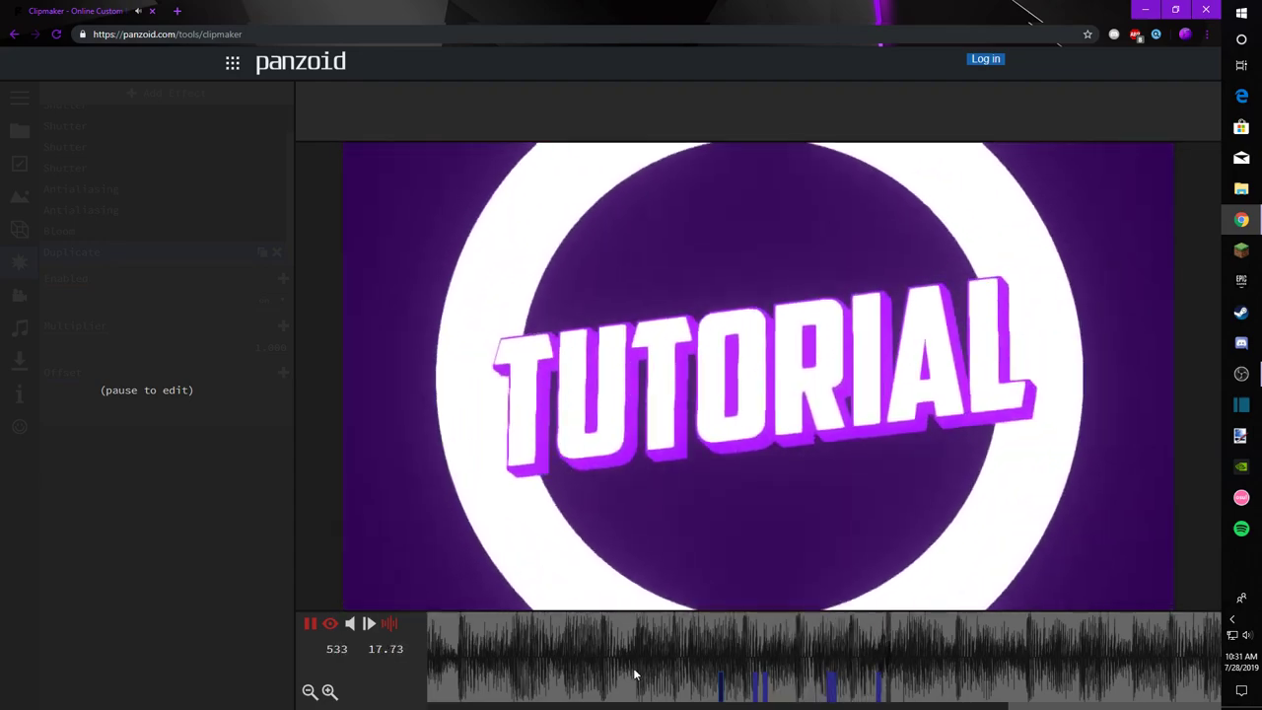
pyautogui.click(630, 667)
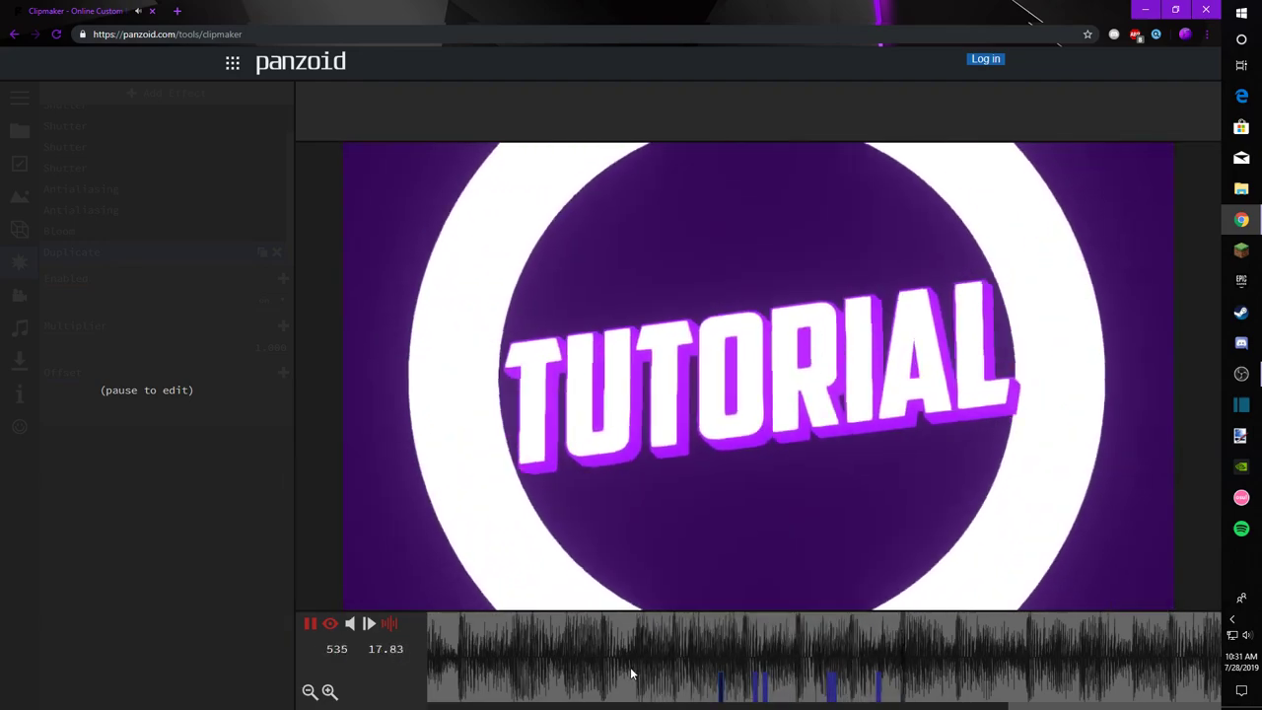
pyautogui.press('space')
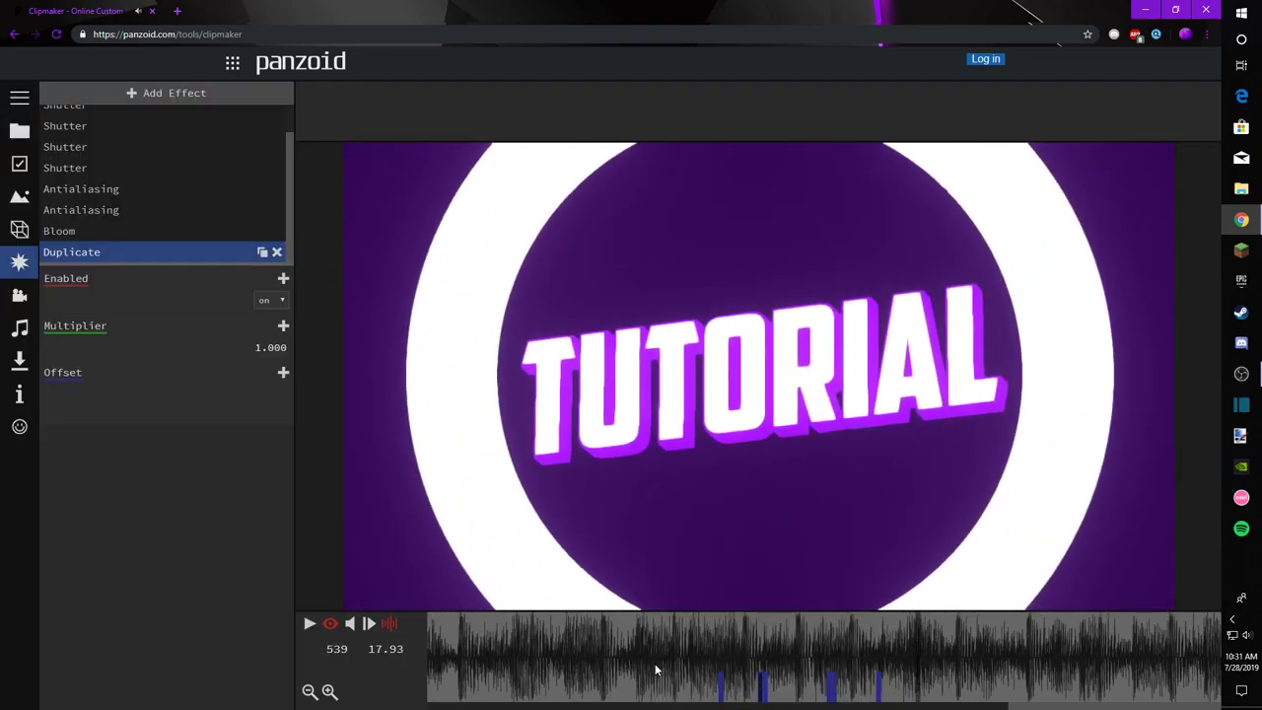
pyautogui.press('space')
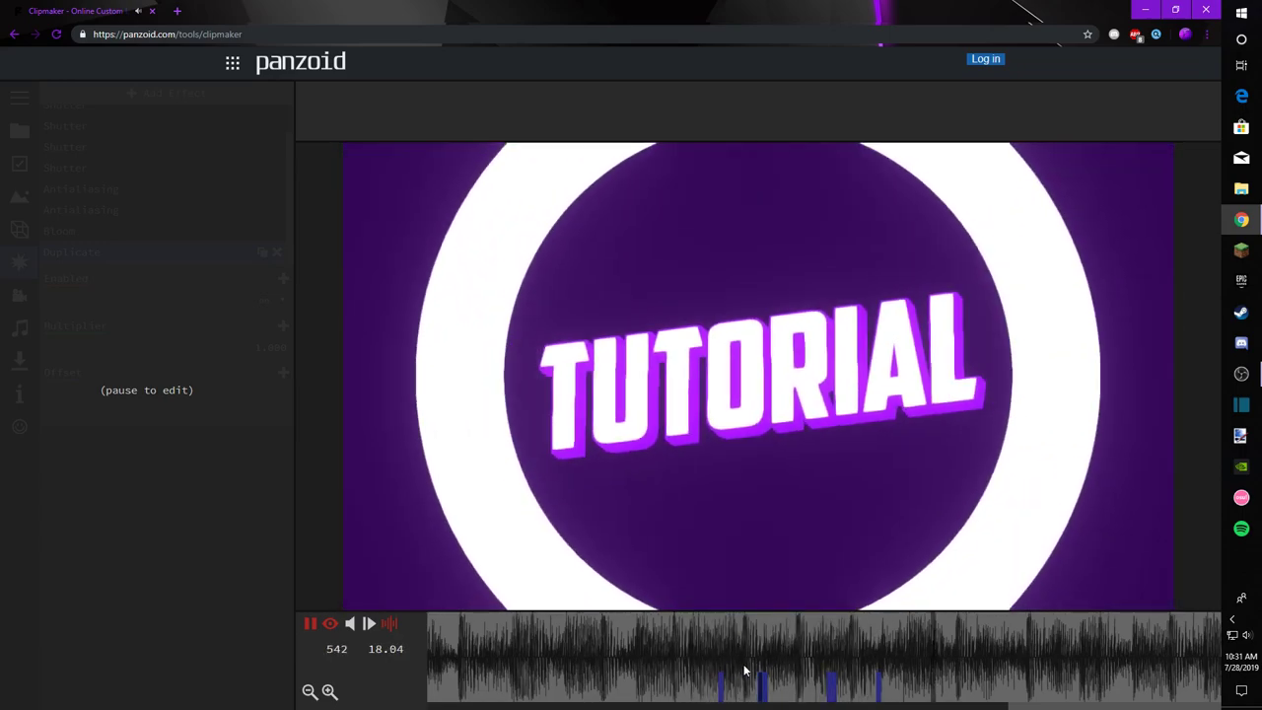
pyautogui.press('space')
# Step: Try the last Duplicate offset keyframe about four frames later, play the slides, and return it to frame 531
pyautogui.click(679, 646)
pyautogui.press('space')
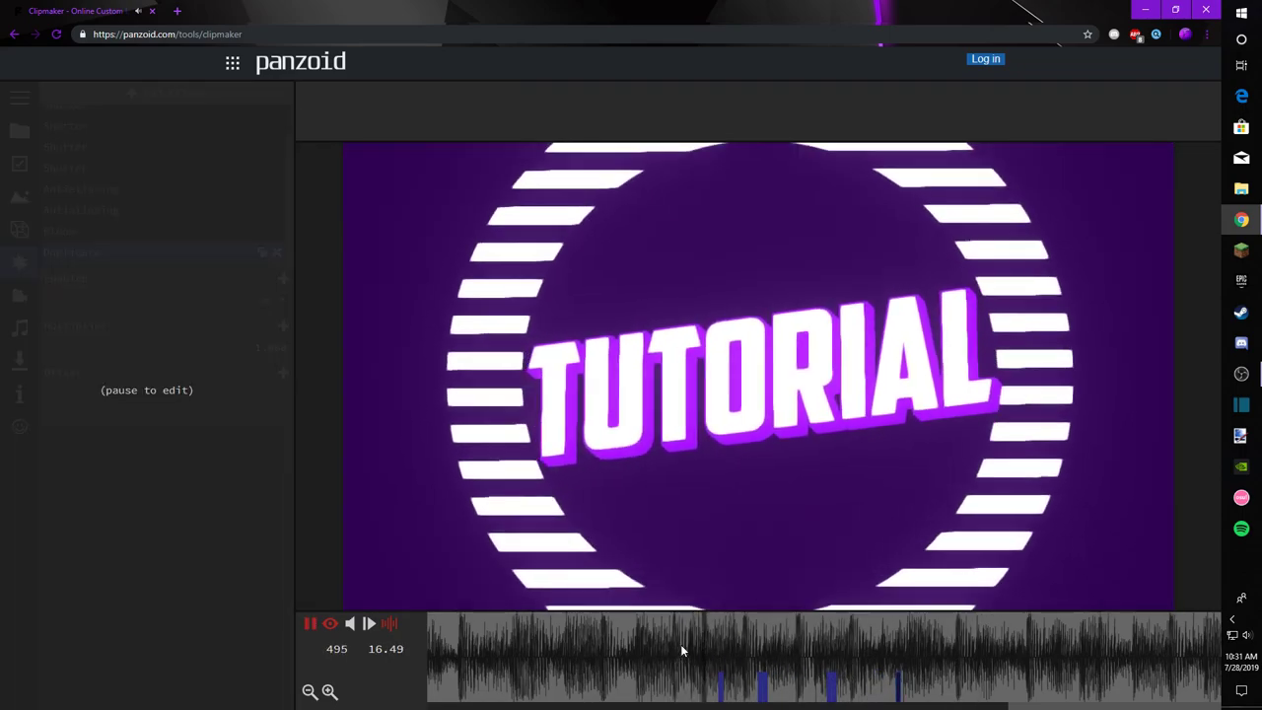
pyautogui.press('space')
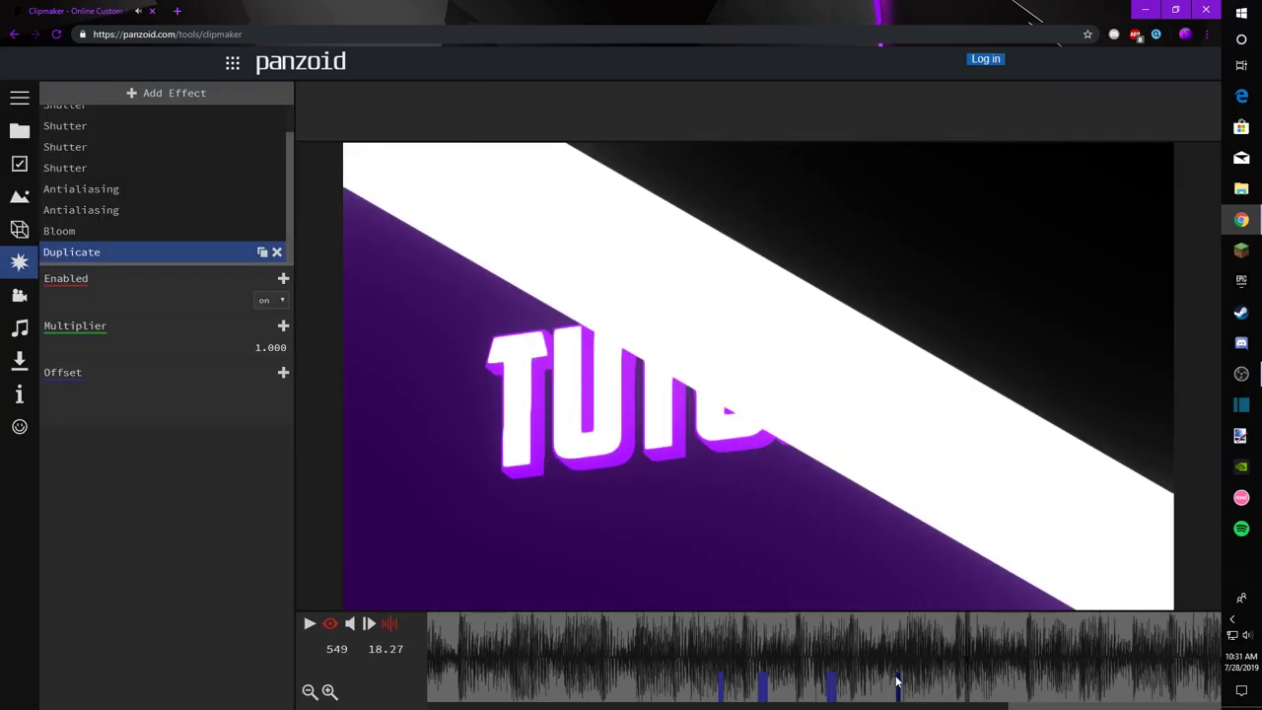
pyautogui.click(683, 645)
pyautogui.press('space')
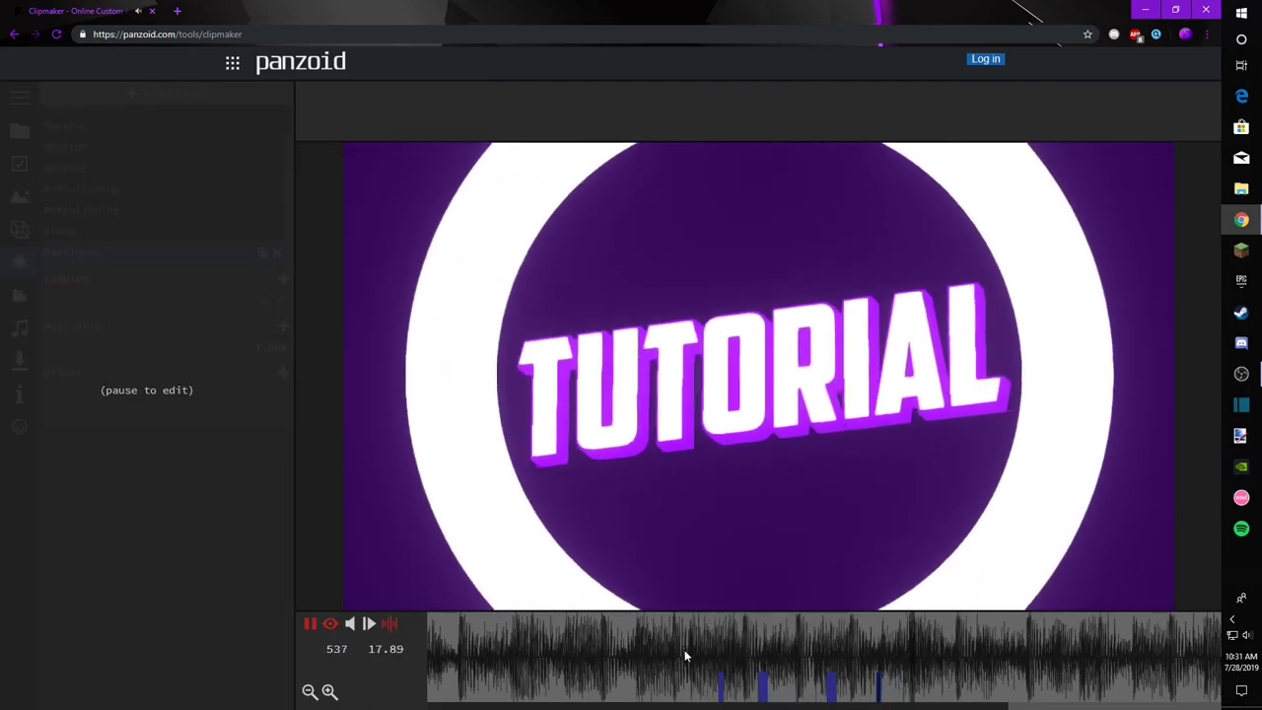
pyautogui.press('space')
# Step: Move the pair of Duplicate offset keyframes near frame 521 about two frames earlier and play the slides
pyautogui.moveTo(789, 646); pyautogui.dragTo(840, 658)
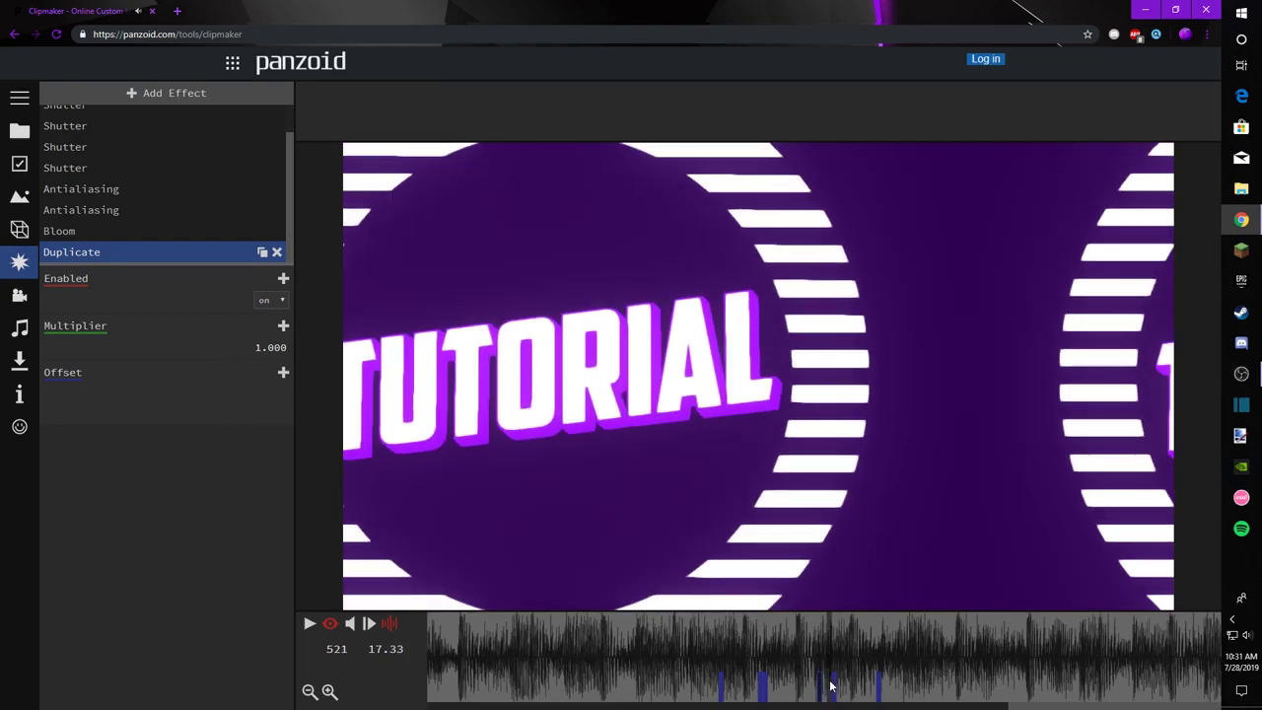
pyautogui.click(659, 661)
pyautogui.press('space')
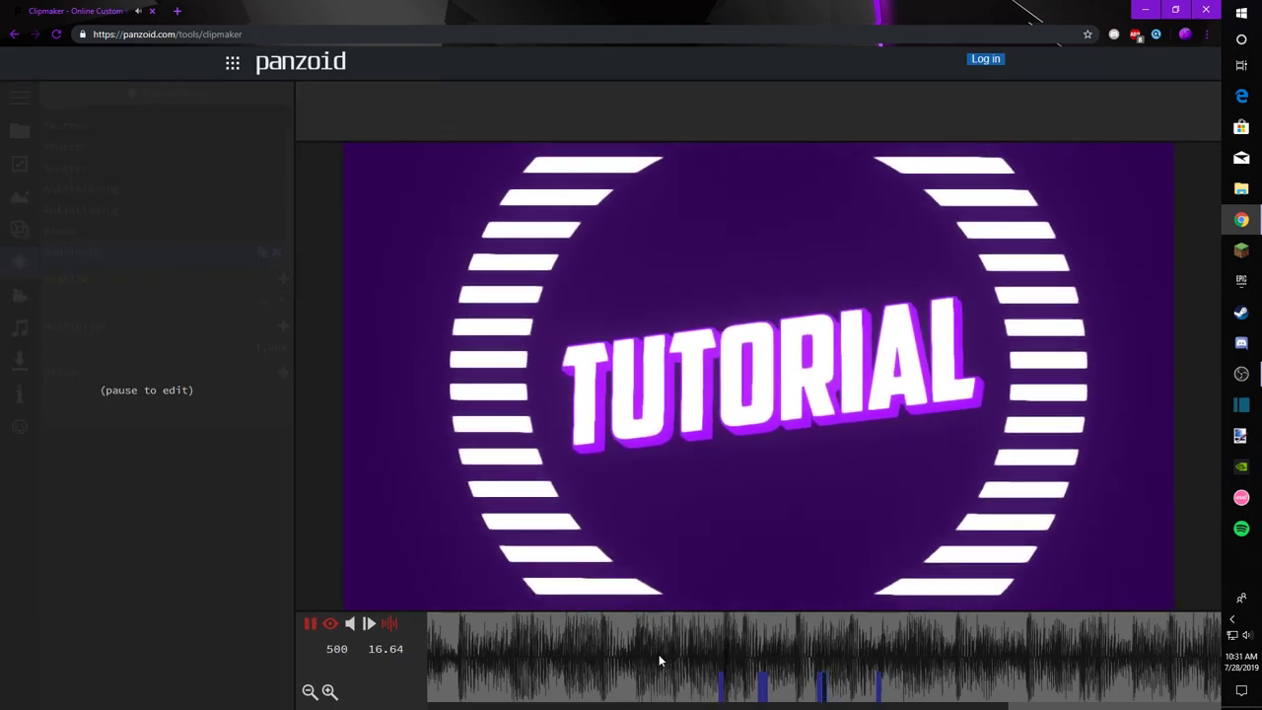
pyautogui.press('space')
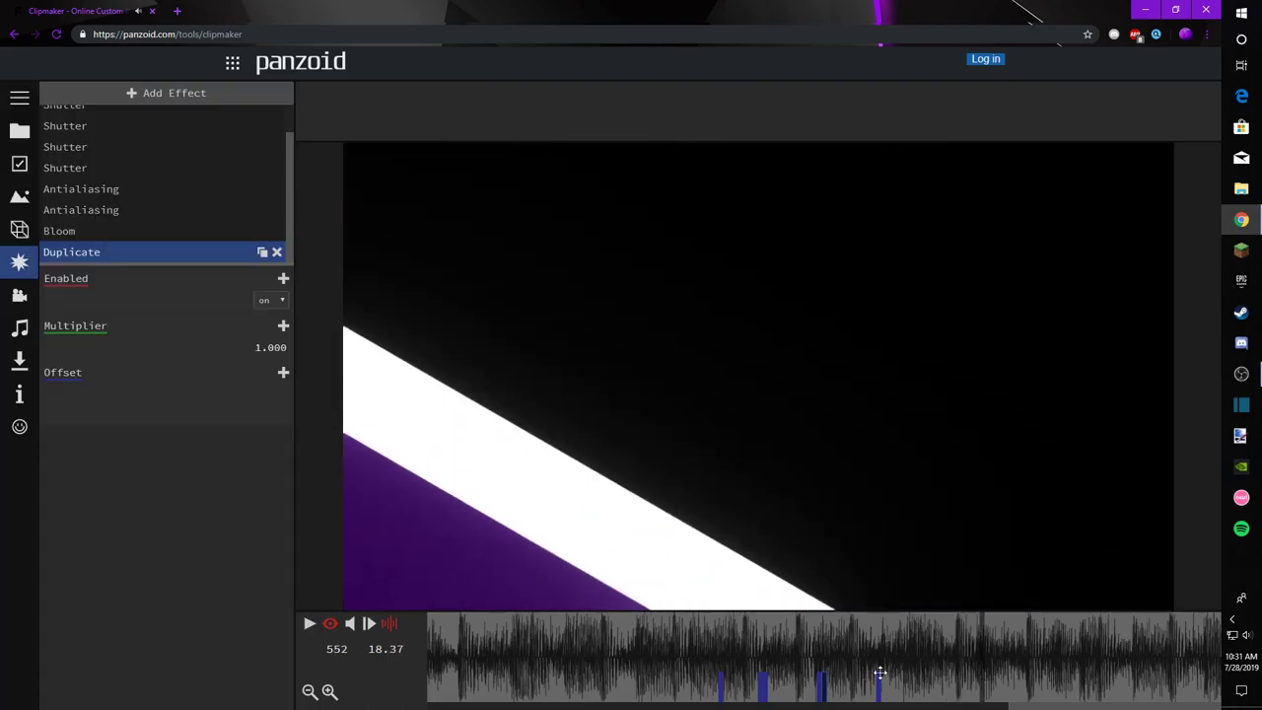
# Step: Move the last Duplicate offset keyframe later in small shifts to about frame 536, replaying the final slide against the beat
pyautogui.click(653, 652)
pyautogui.press('space')
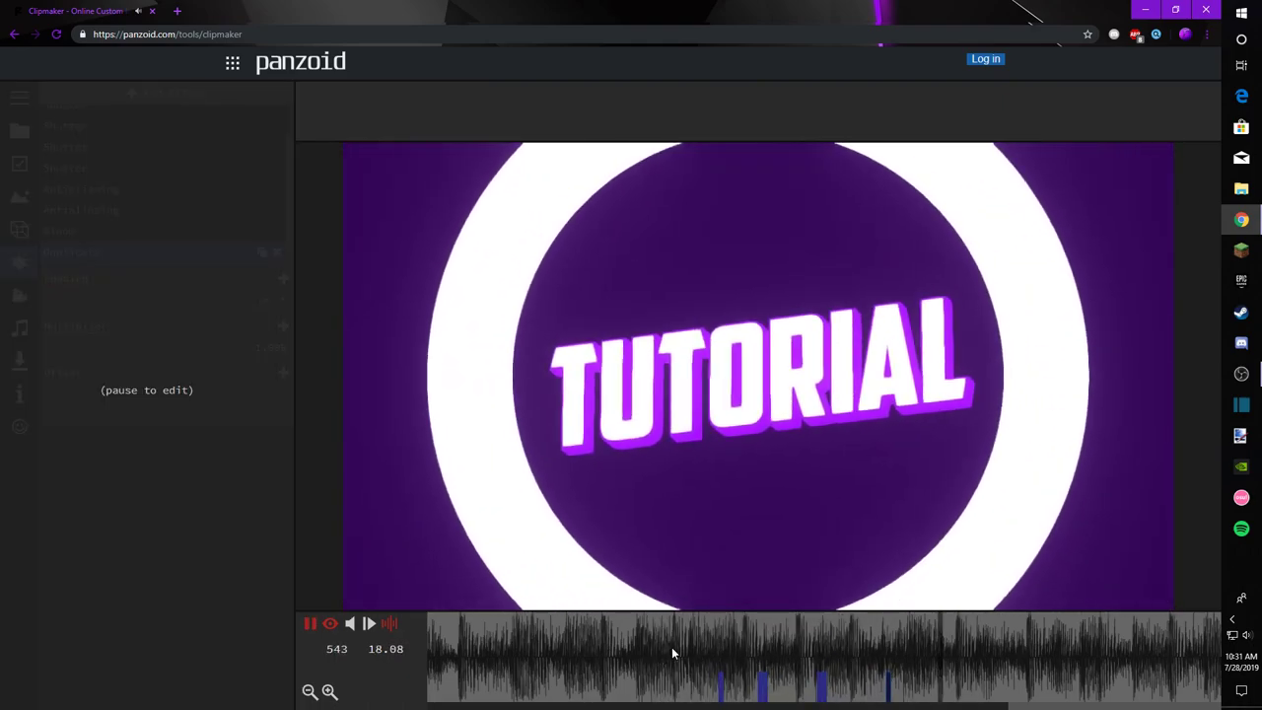
pyautogui.press('space')
pyautogui.moveTo(792, 643); pyautogui.dragTo(892, 651)
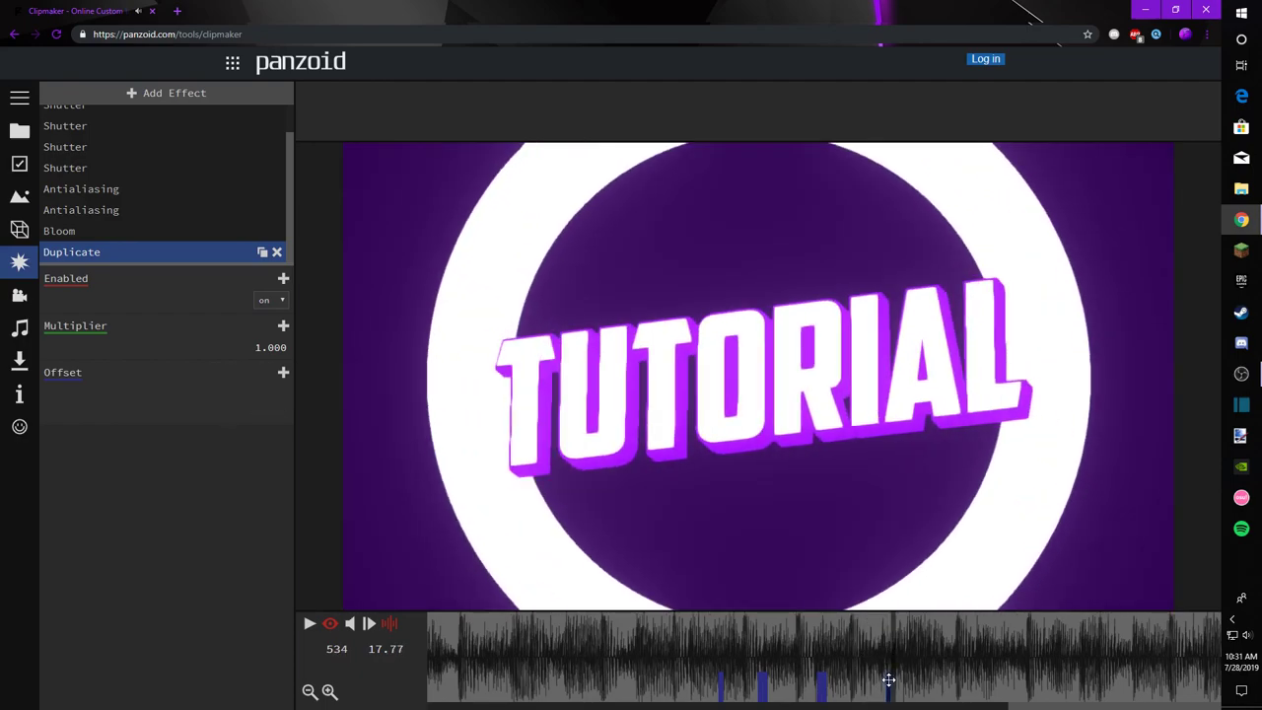
pyautogui.click(678, 657)
pyautogui.press('space')
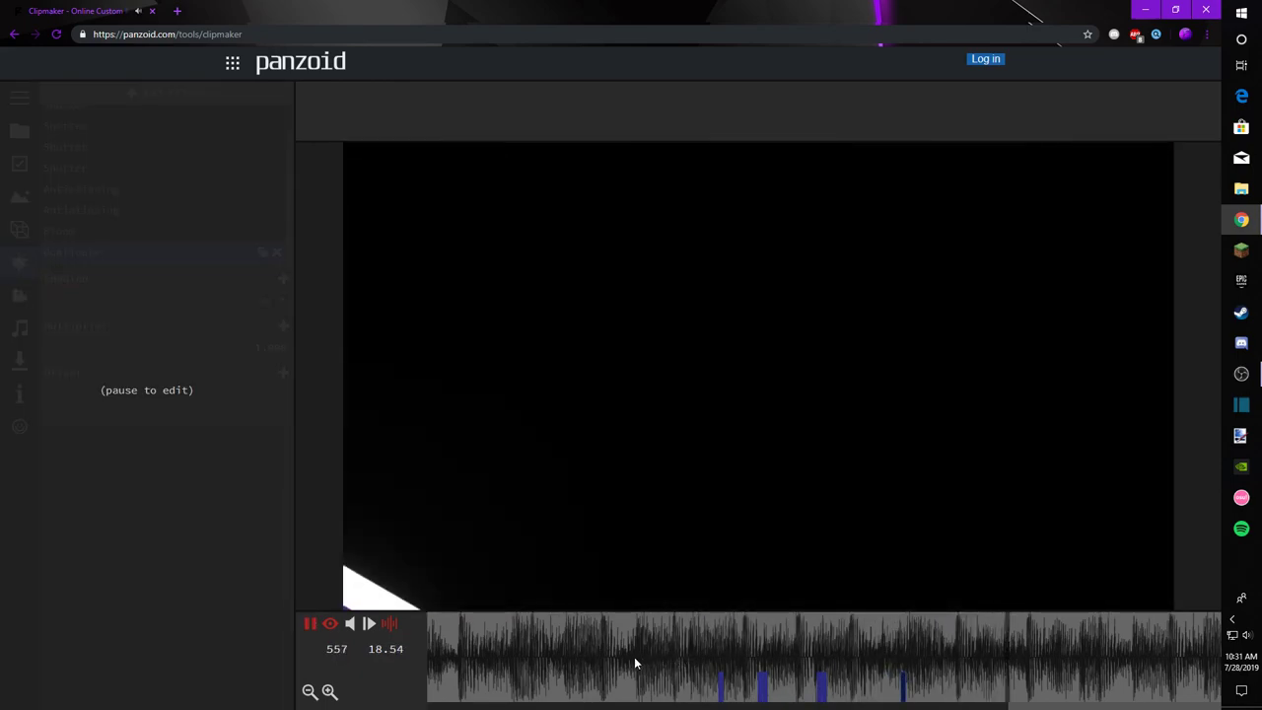
# Step: Replay the retimed slides, and play the intro from the earlier text spins to review the whole sequence with the music
pyautogui.click(437, 668)
pyautogui.press('space')
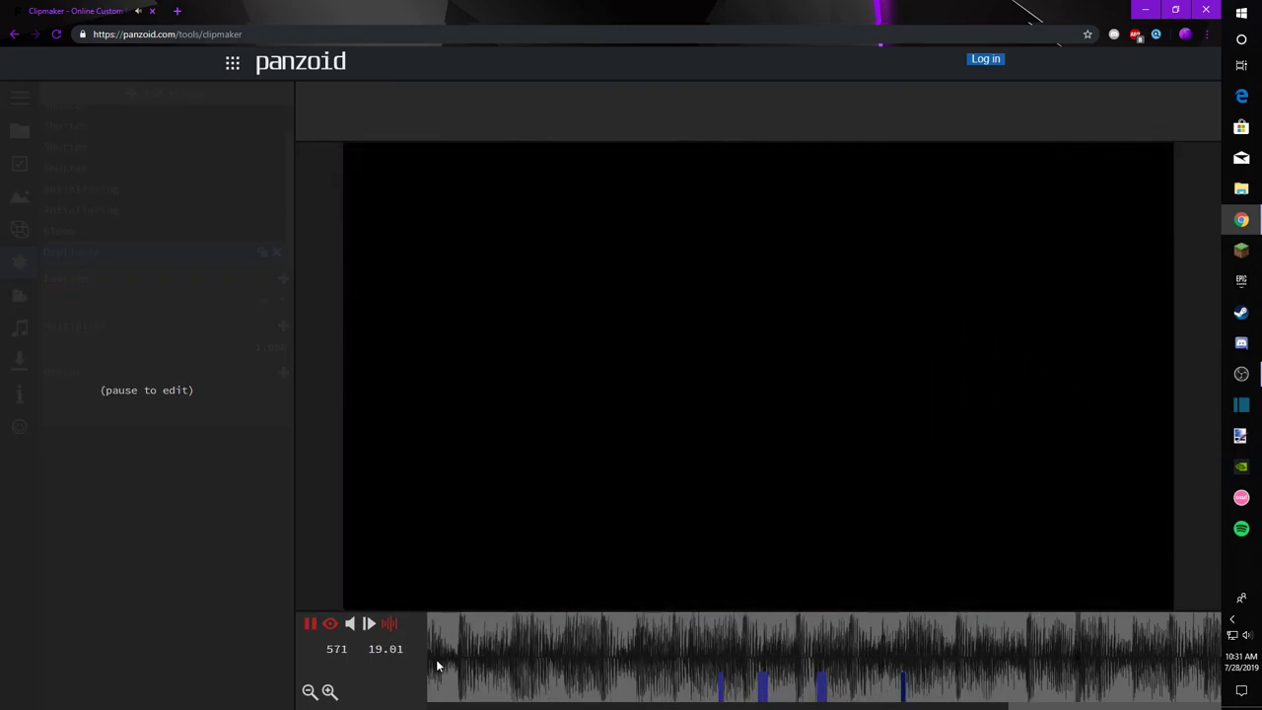
pyautogui.click(609, 621)
pyautogui.press('space')
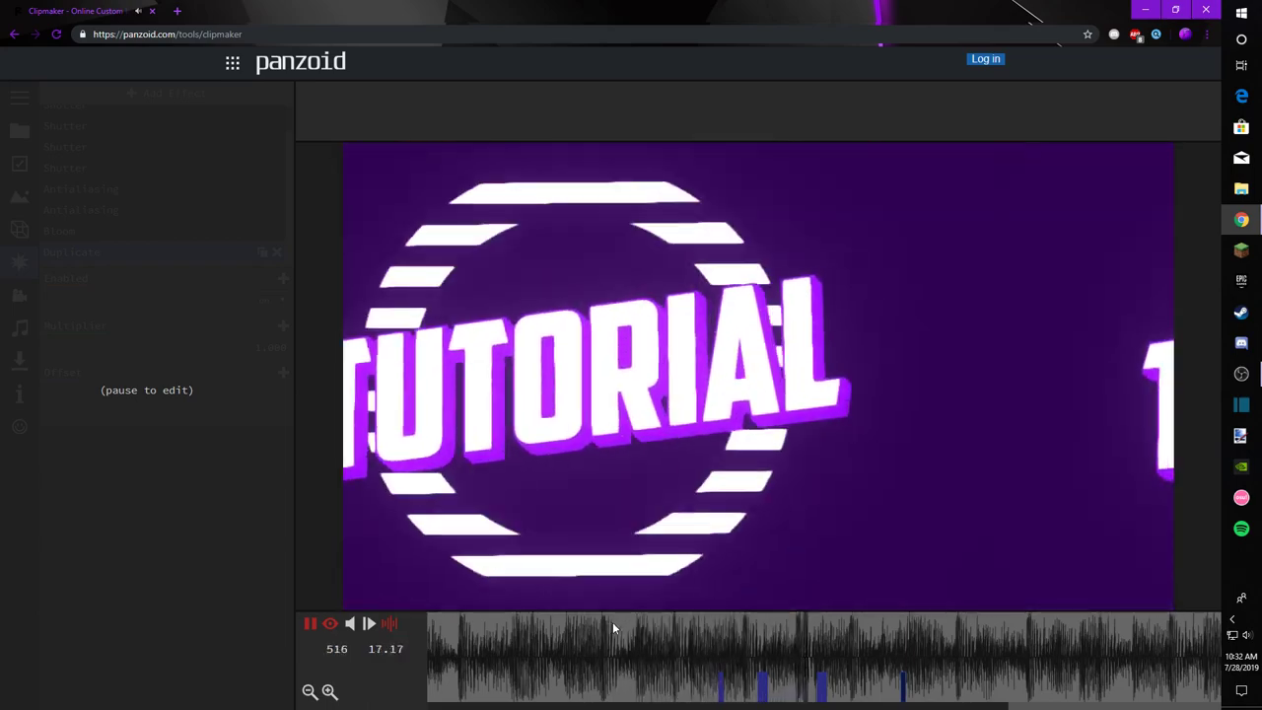
pyautogui.press('space')
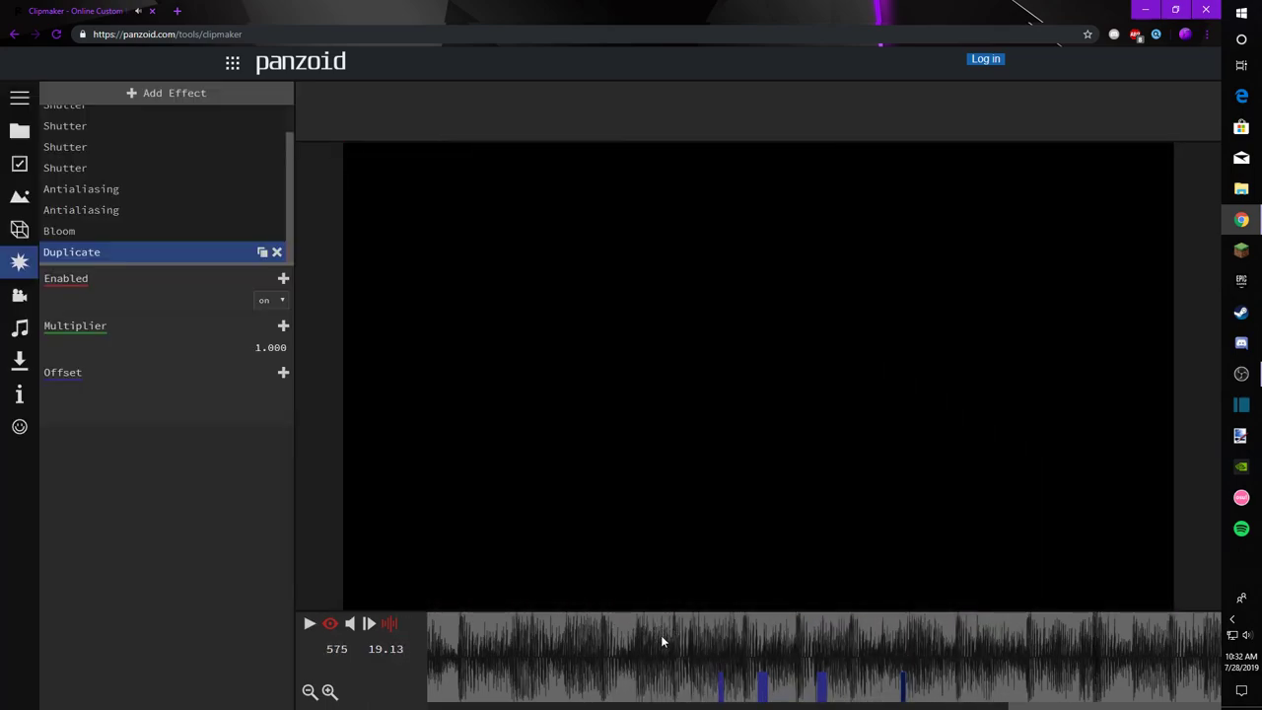
pyautogui.click(646, 642)
pyautogui.moveTo(646, 642); pyautogui.dragTo(307, 669)
pyautogui.press('space')
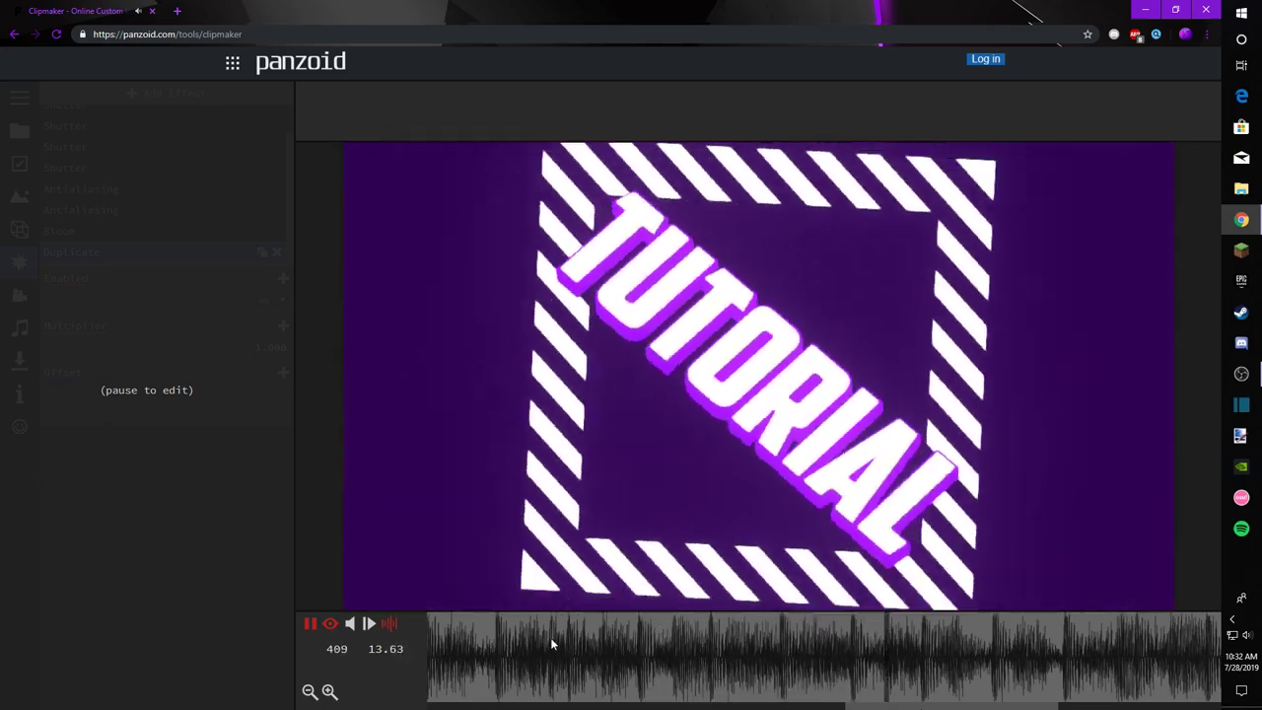
# Step: Replay the passage between the text spins, around frames 350 to 400, to find beats for another effect
pyautogui.moveTo(551, 642); pyautogui.dragTo(470, 642)
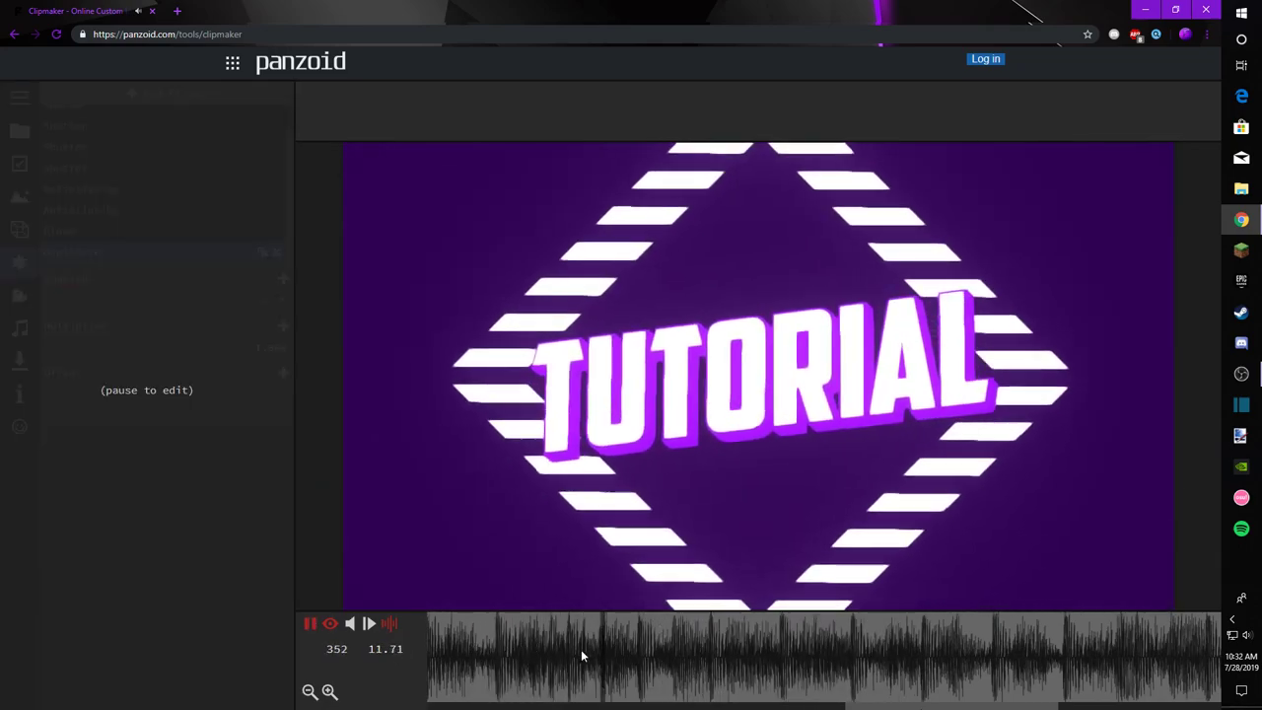
pyautogui.press('space')
pyautogui.click(446, 647)
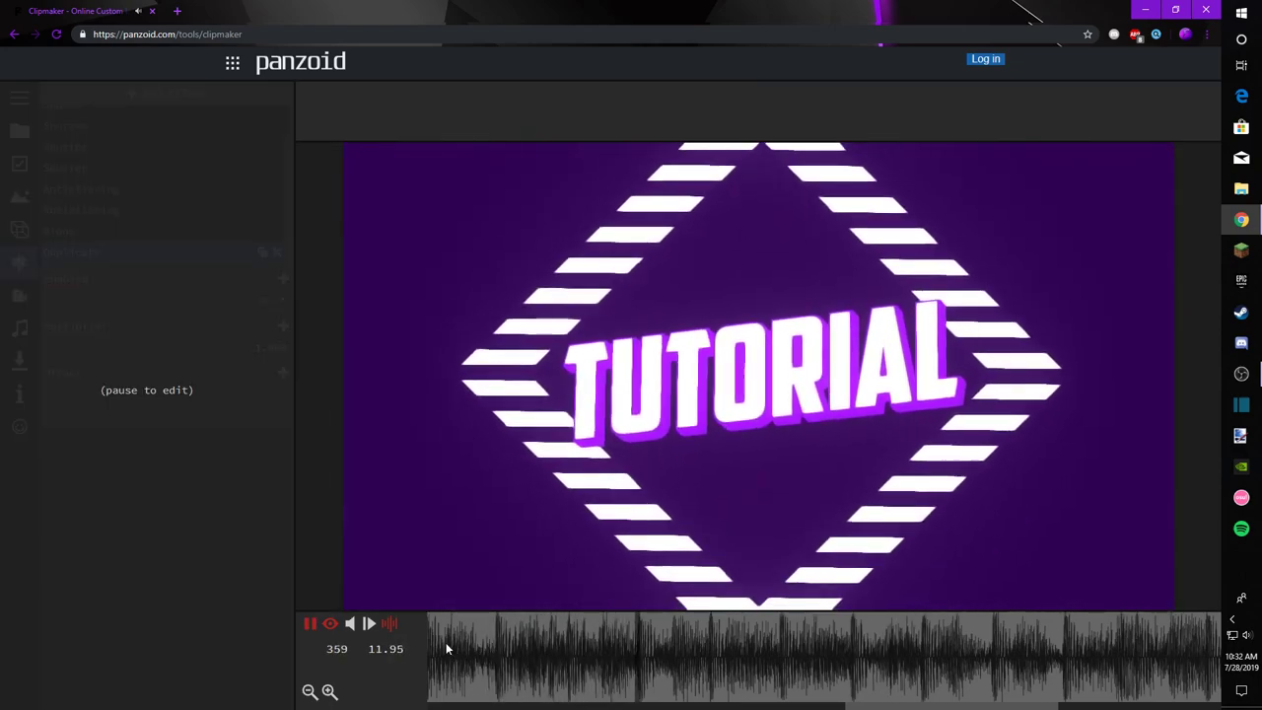
pyautogui.press('space')
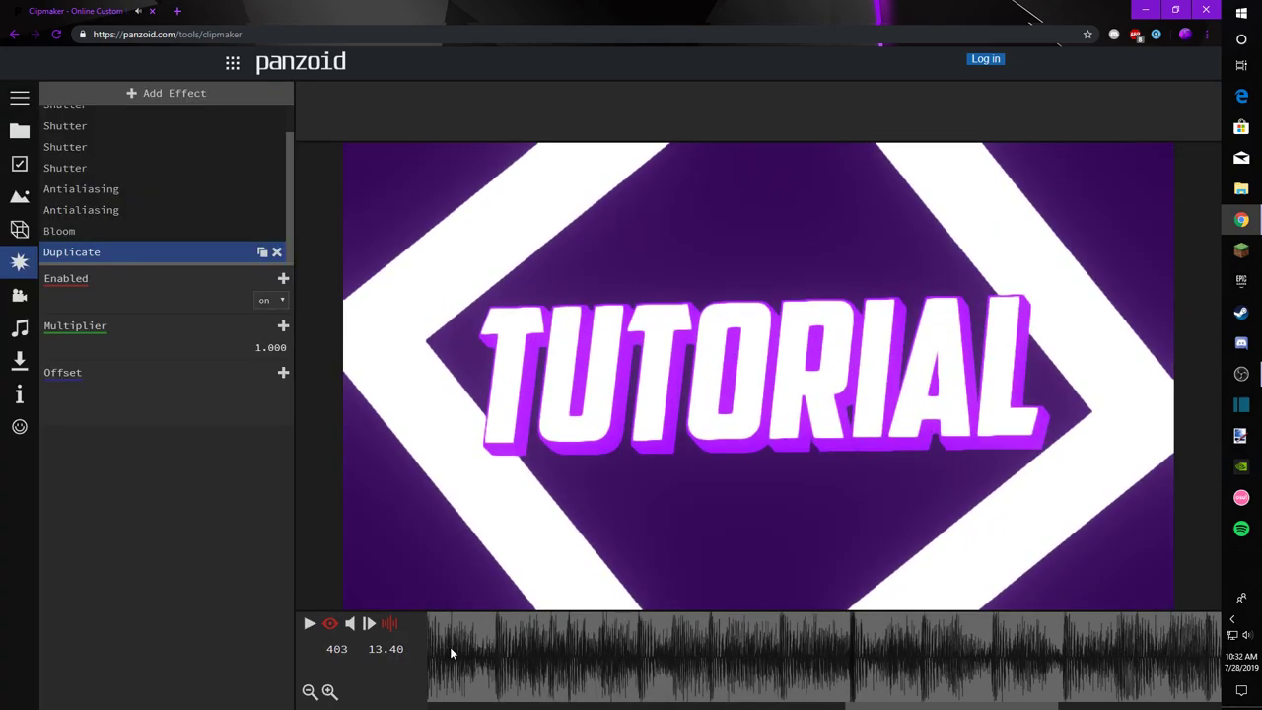
pyautogui.moveTo(451, 648); pyautogui.dragTo(423, 650)
pyautogui.press('space')
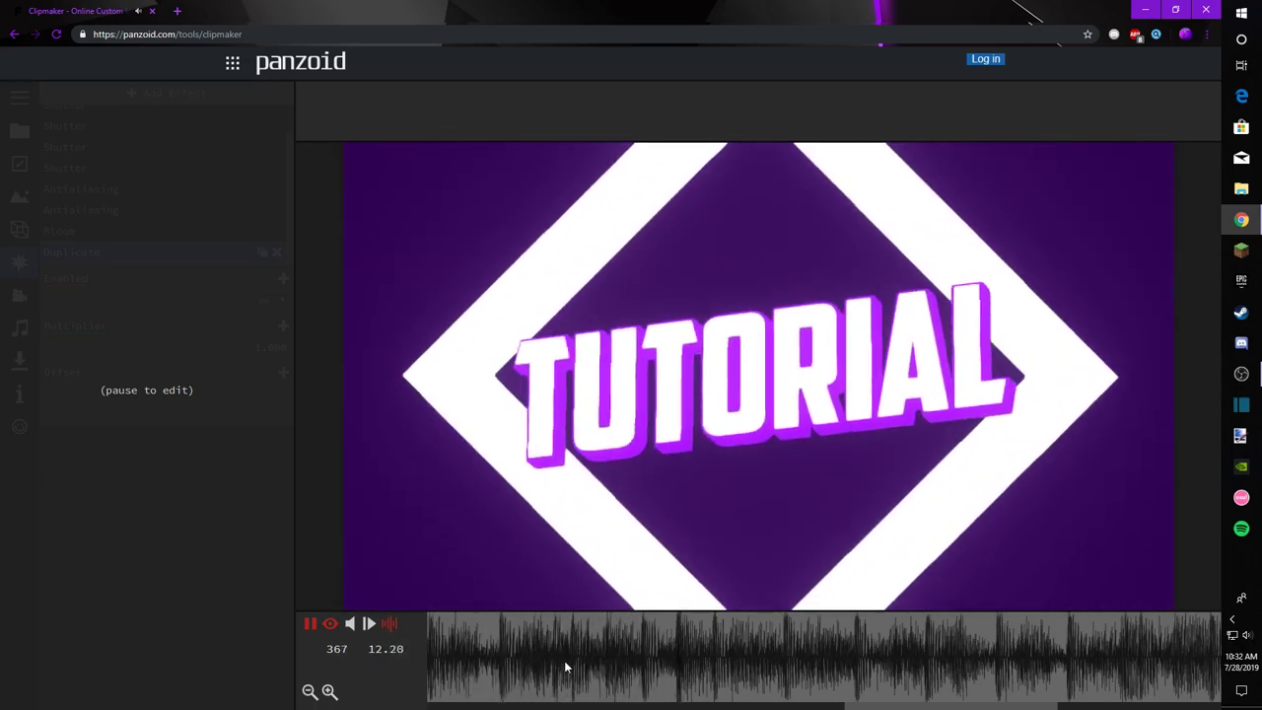
pyautogui.click(616, 651)
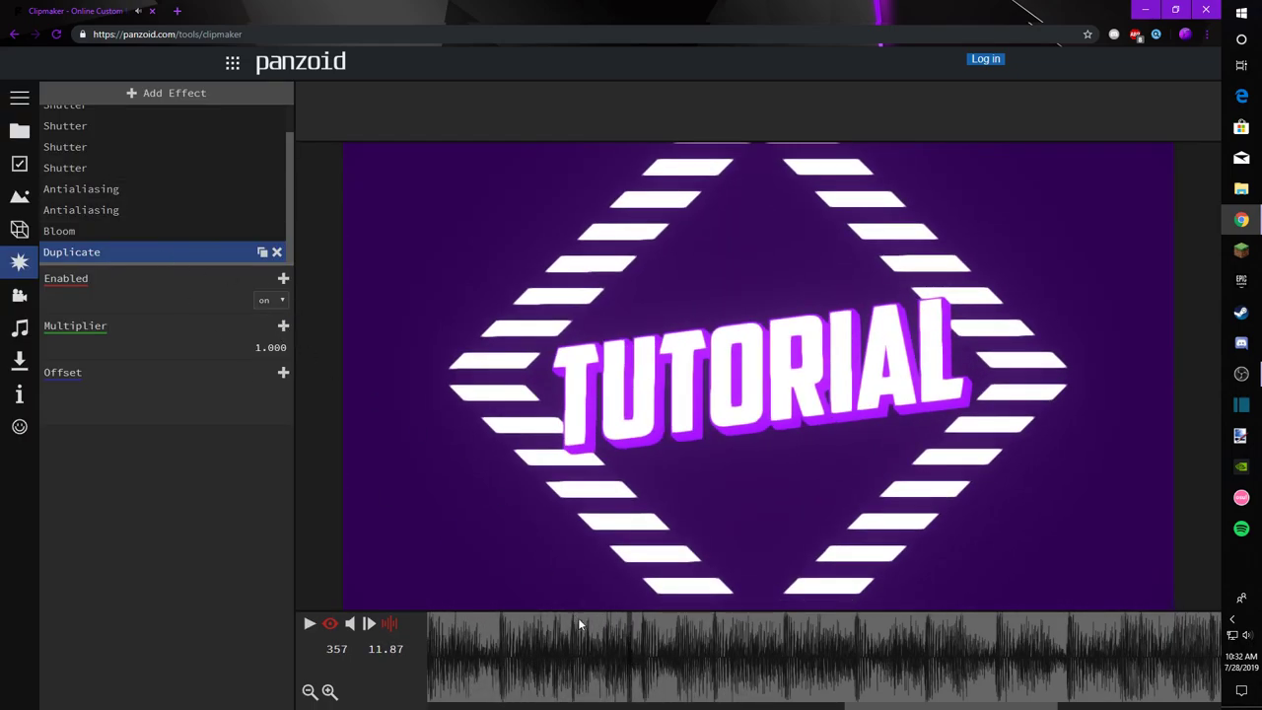
# Step: Add a starting Multiplier keyframe of 1 to the Duplicate effect at frame 351
pyautogui.click(592, 656)
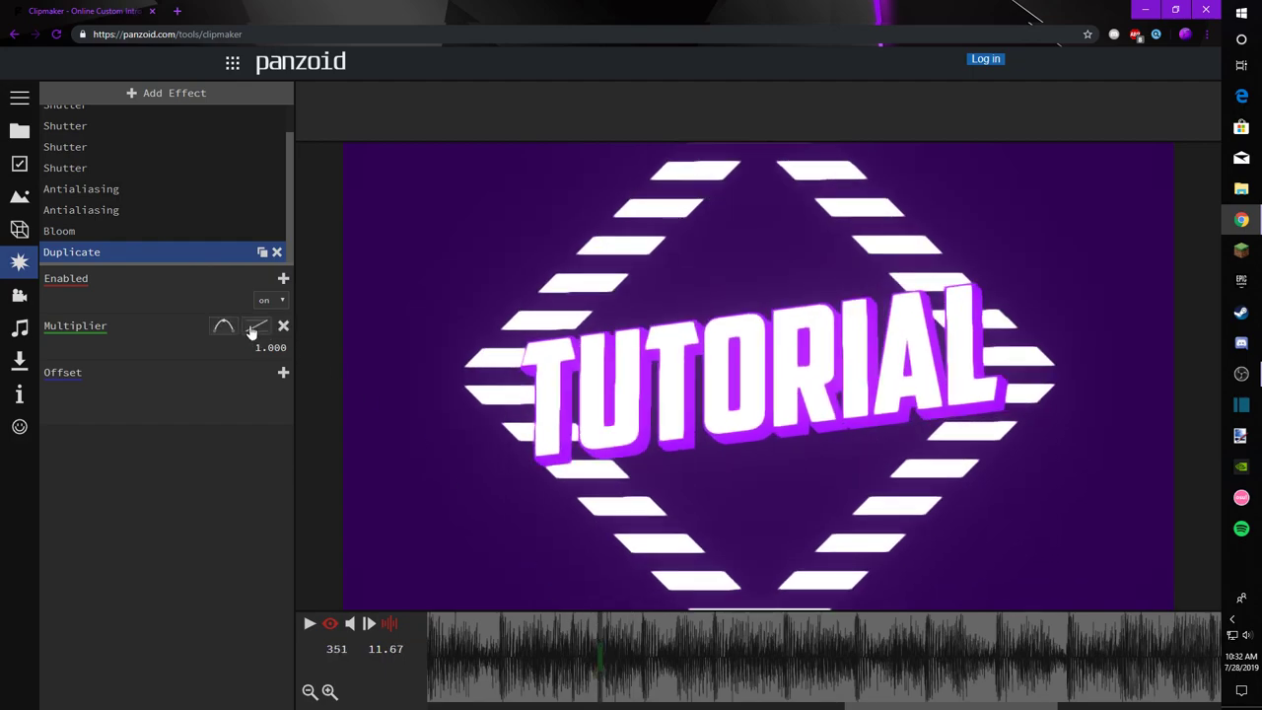
pyautogui.click(255, 330)
pyautogui.scroll(1, 269, 349)
pyautogui.click(296, 347)
# Step: Add a Duplicate Multiplier keyframe at frame 362 with circular in-out easing and a value of 3
pyautogui.click(653, 649)
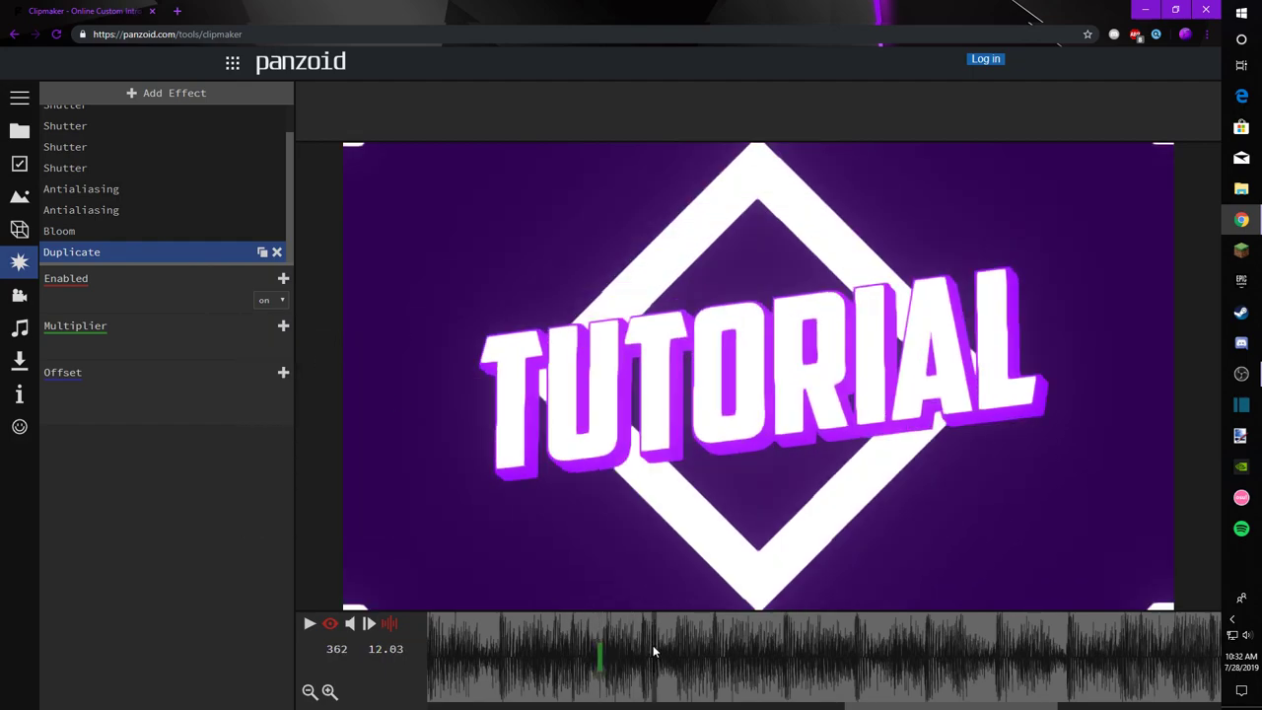
pyautogui.click(251, 328)
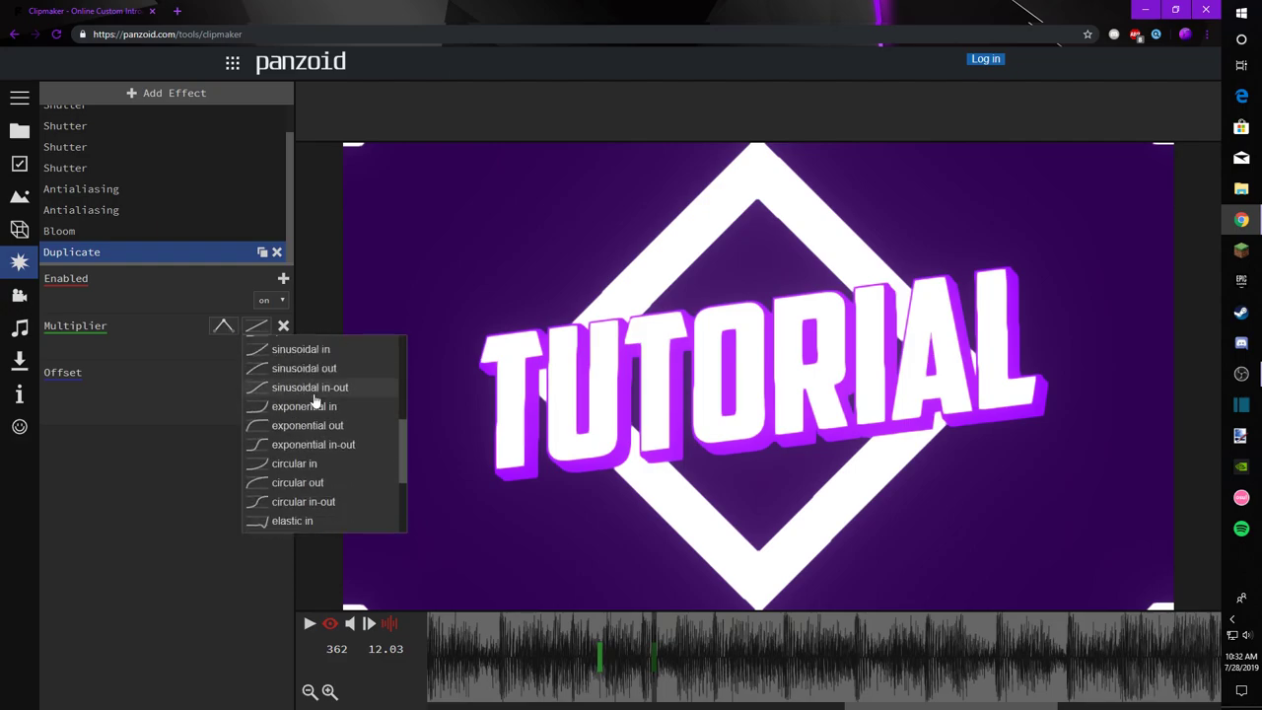
pyautogui.click(327, 502)
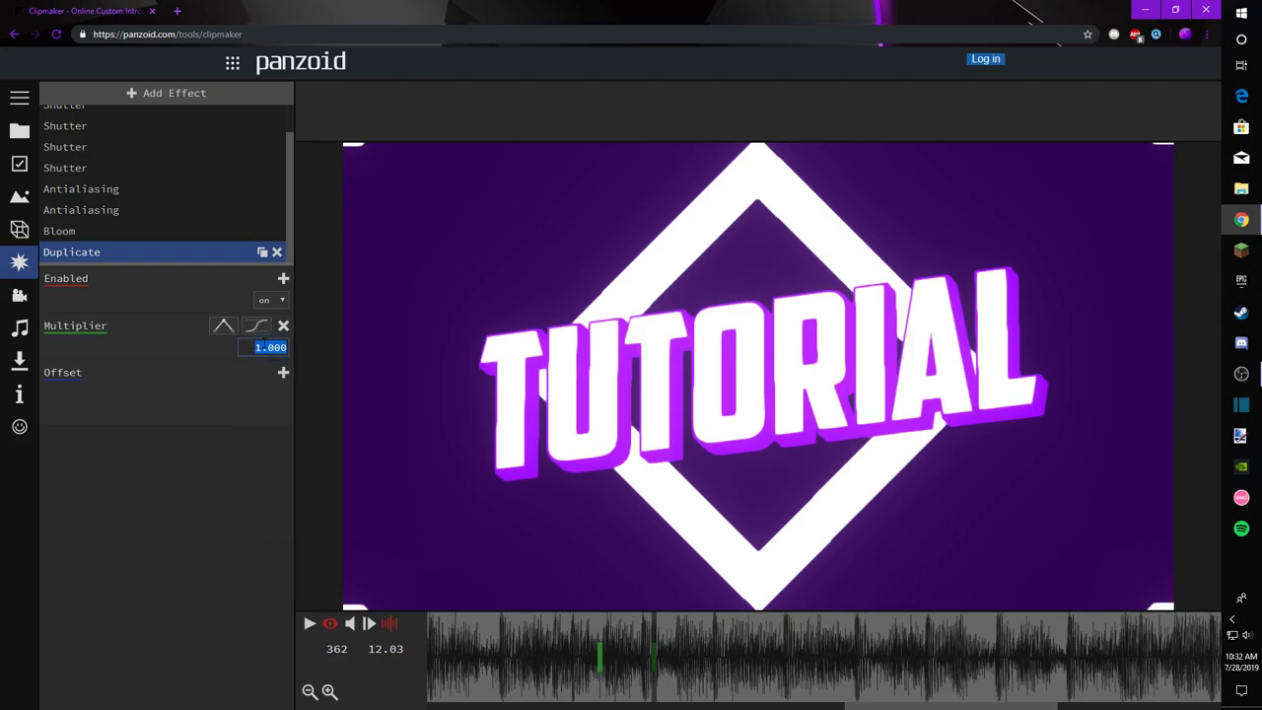
pyautogui.write('3')
pyautogui.press('Return')
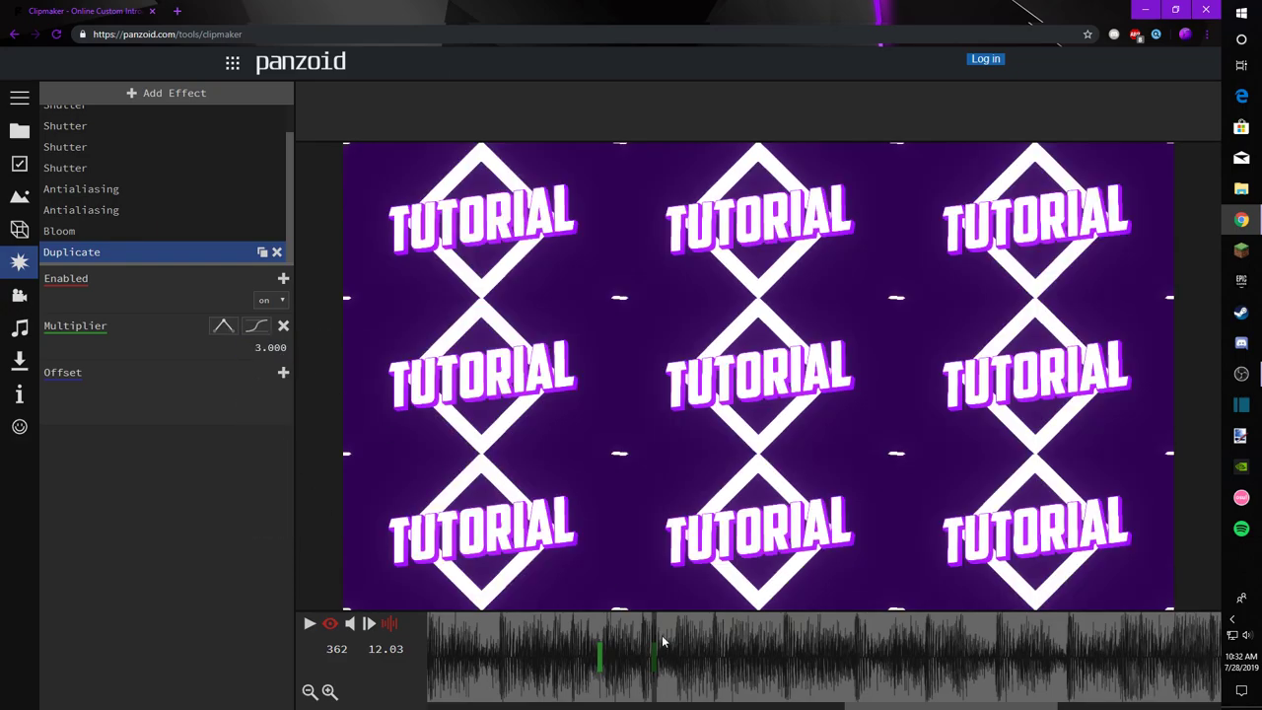
# Step: Add a Duplicate Multiplier keyframe at frame 373 with circular in-out easing and a value of 1
pyautogui.click(283, 325)
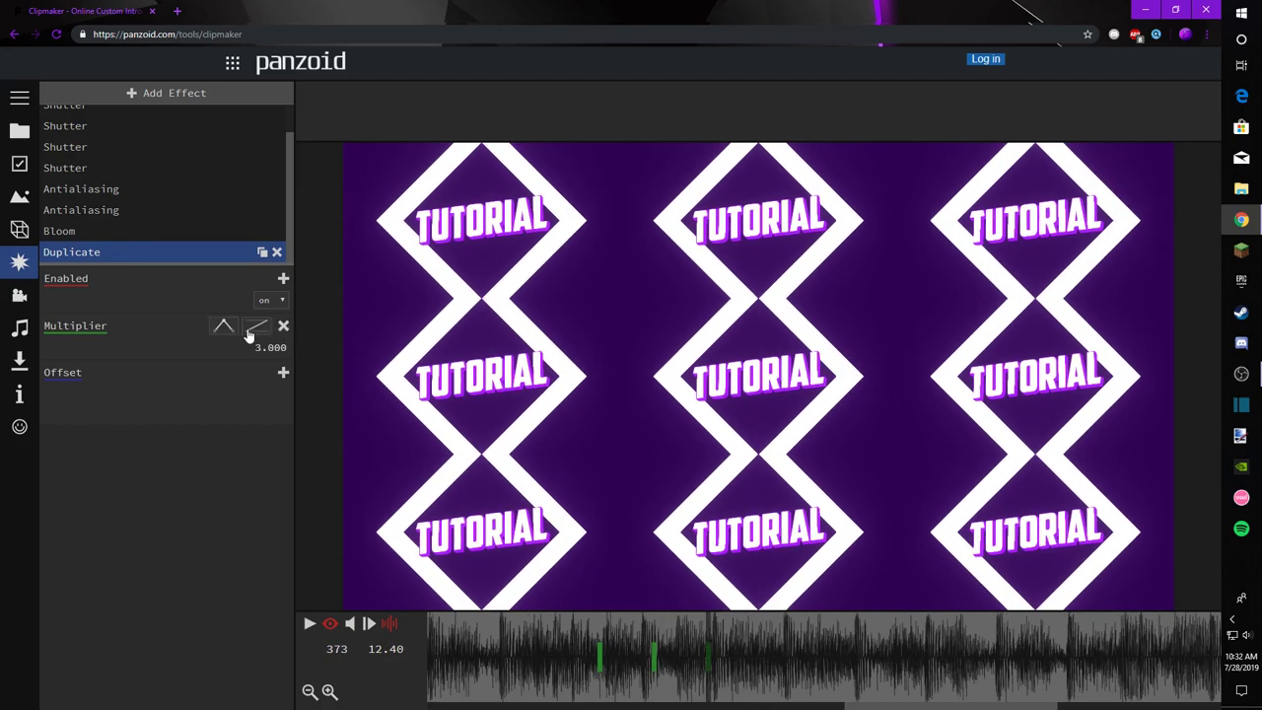
pyautogui.click(255, 327)
pyautogui.scroll(-3, 362, 462)
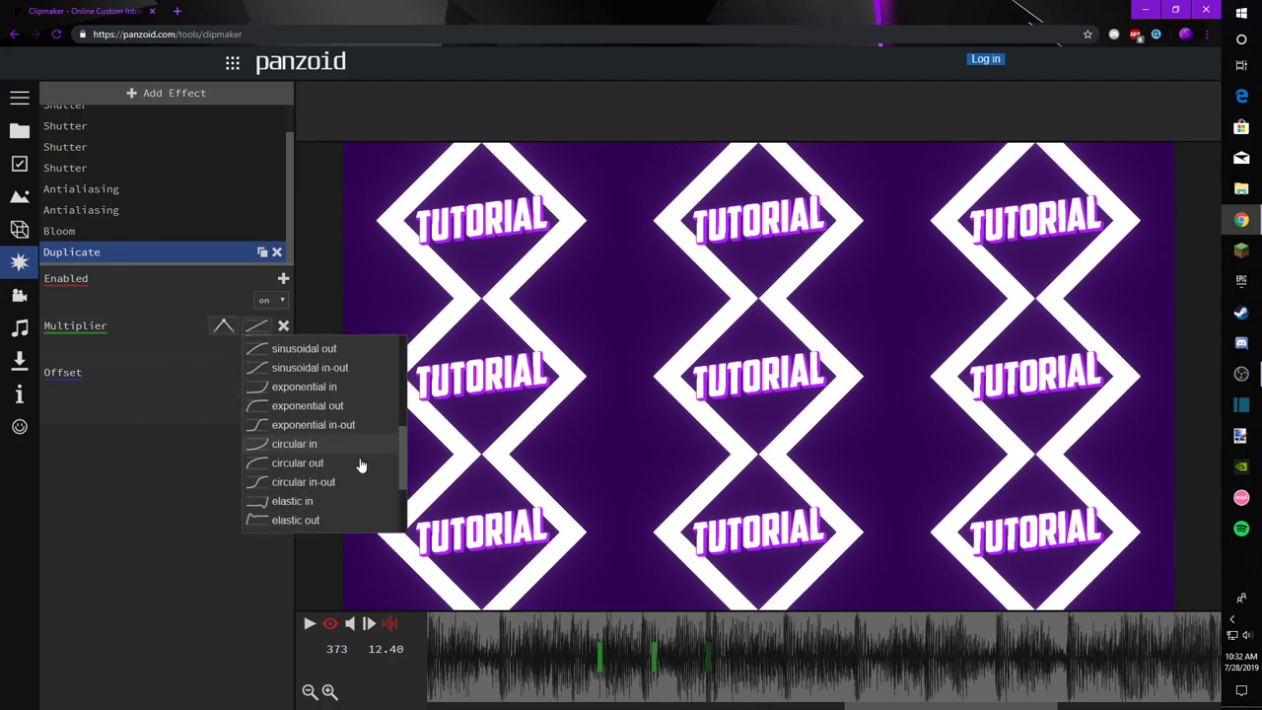
pyautogui.click(329, 482)
pyautogui.write('1')
pyautogui.press('Return')
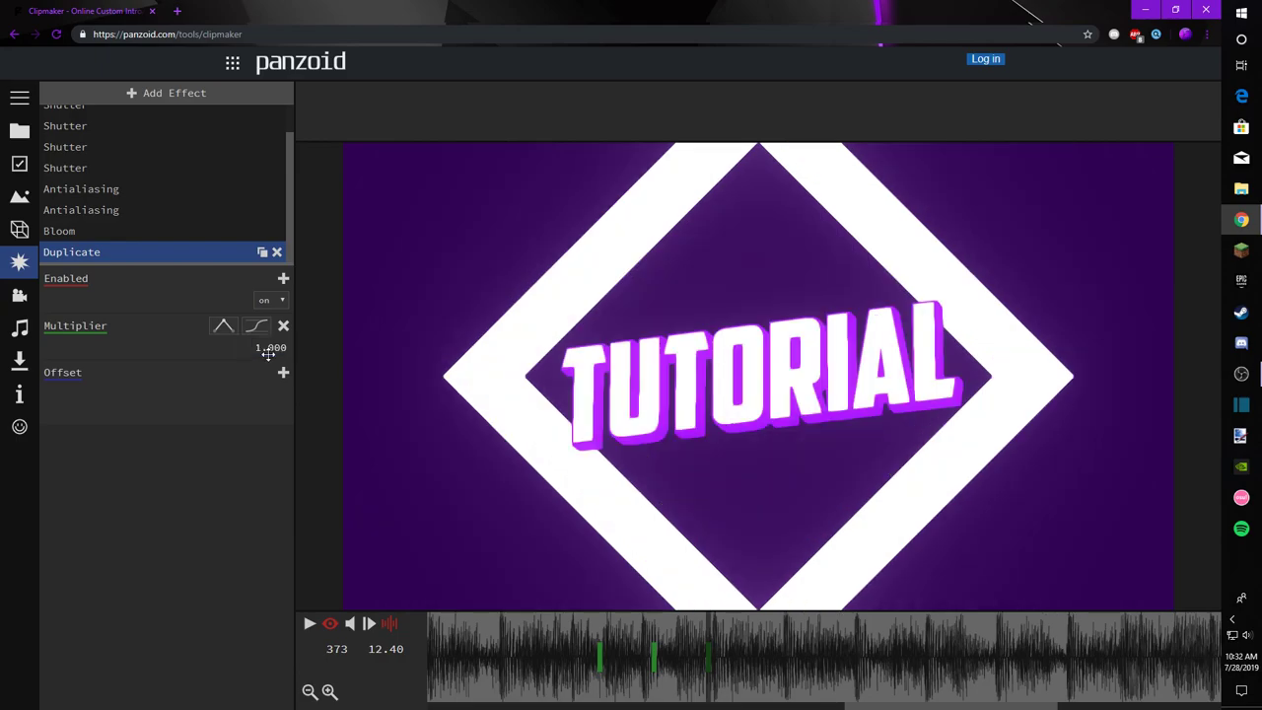
# Step: Play the multiplier zoom, shift its first keyframe about four frames earlier and move its last keyframe to frame 379
pyautogui.click(509, 624)
pyautogui.press('space')
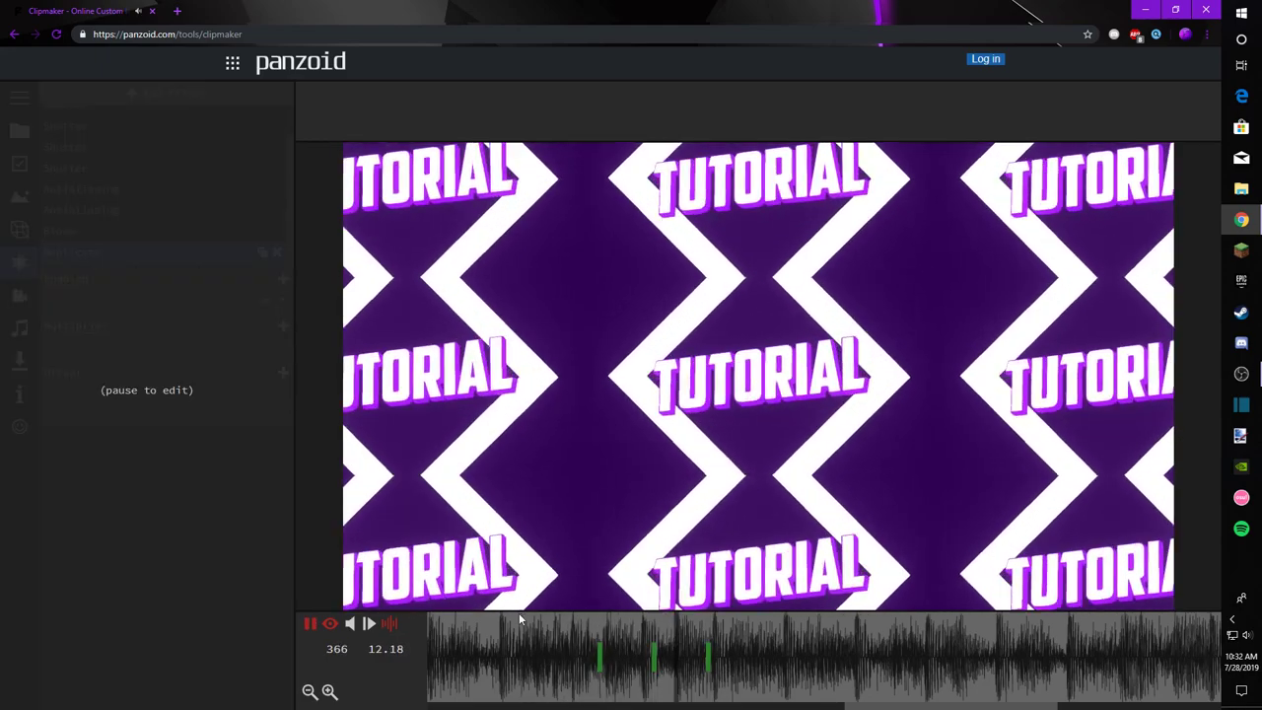
pyautogui.press('space')
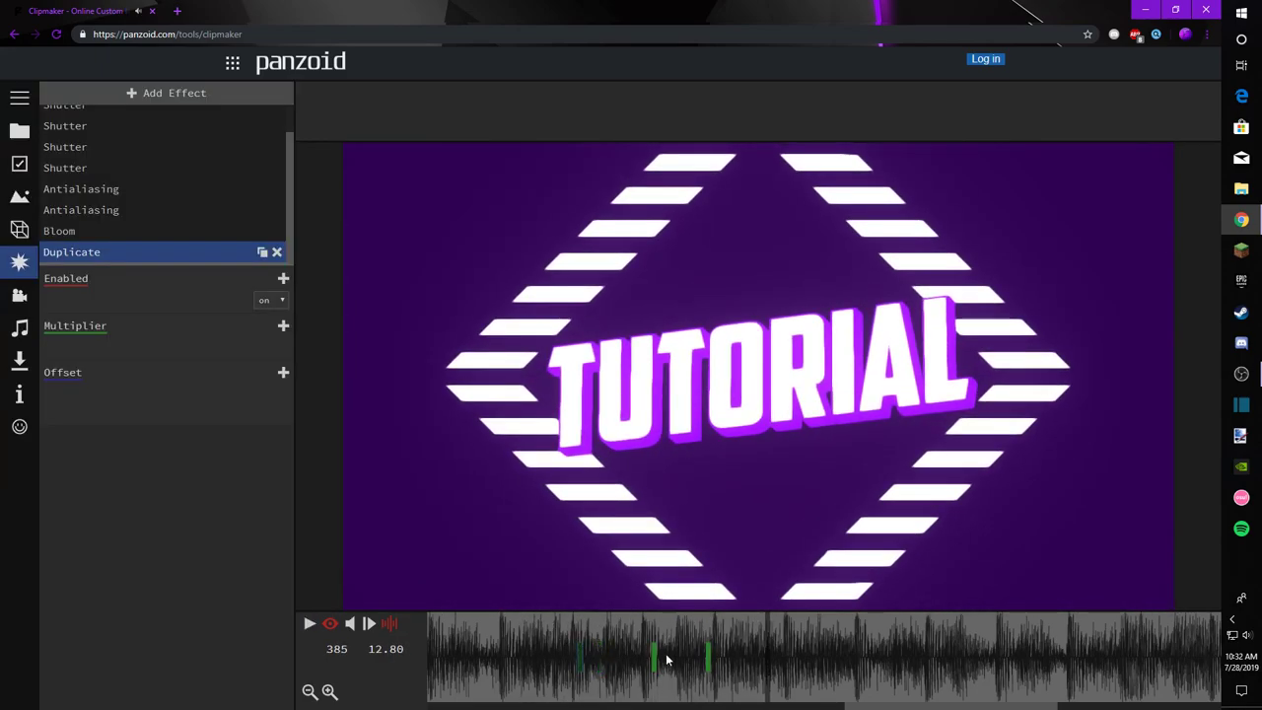
pyautogui.press('Left')
pyautogui.press('Left')
pyautogui.press('Left')
pyautogui.press('Left')
pyautogui.press('Left')
pyautogui.press('Left')
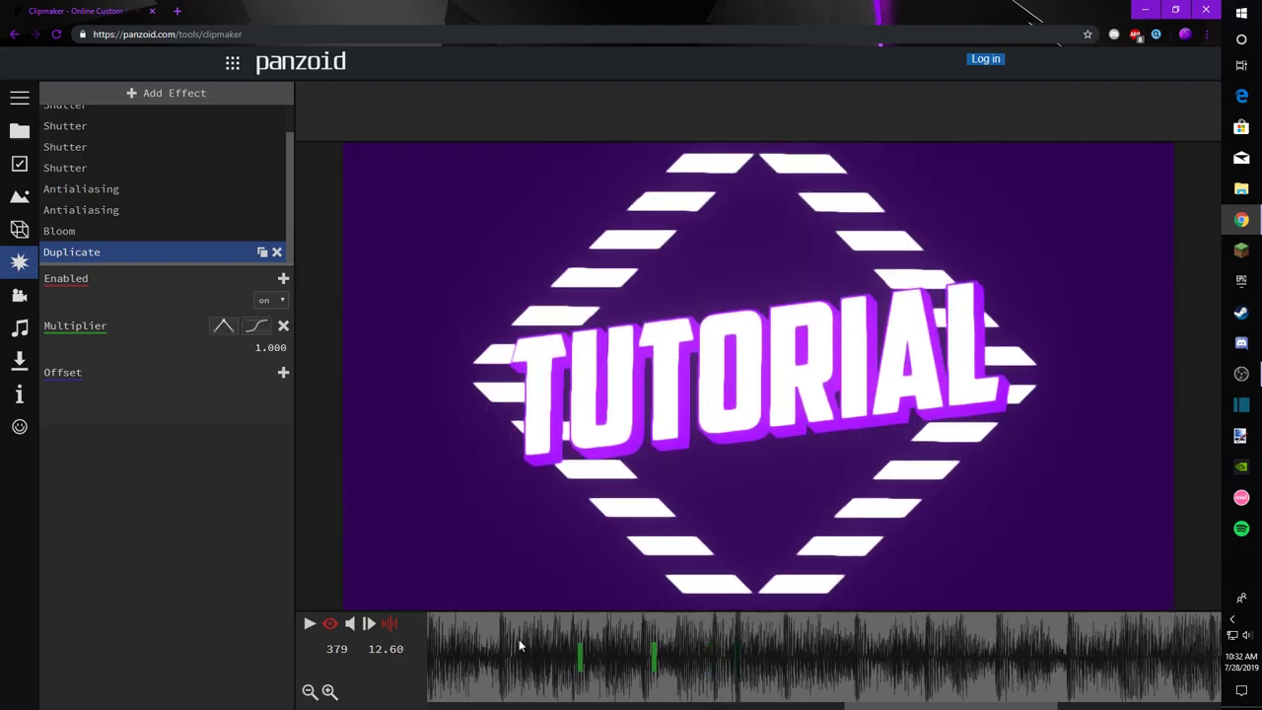
# Step: Move the middle Multiplier keyframe to about frame 366 and the first one to frame 351, replaying the zoom
pyautogui.press('space')
pyautogui.press('space')
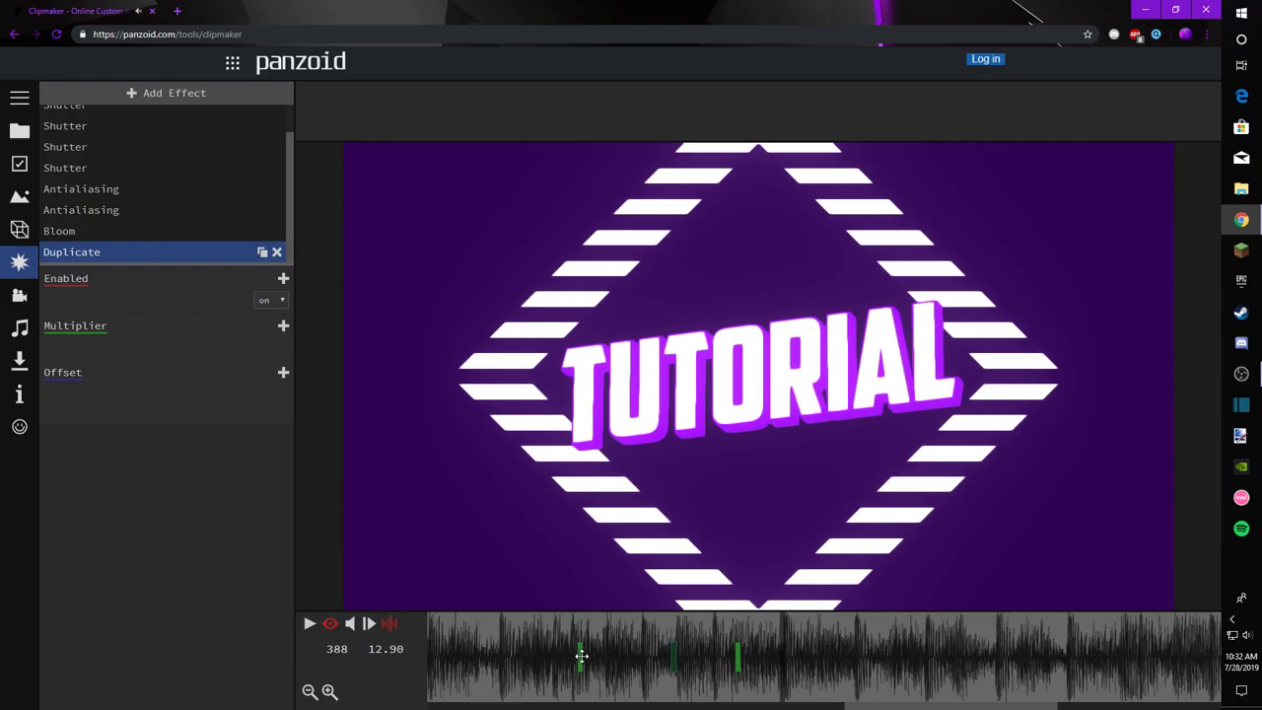
pyautogui.click(502, 648)
pyautogui.press('space')
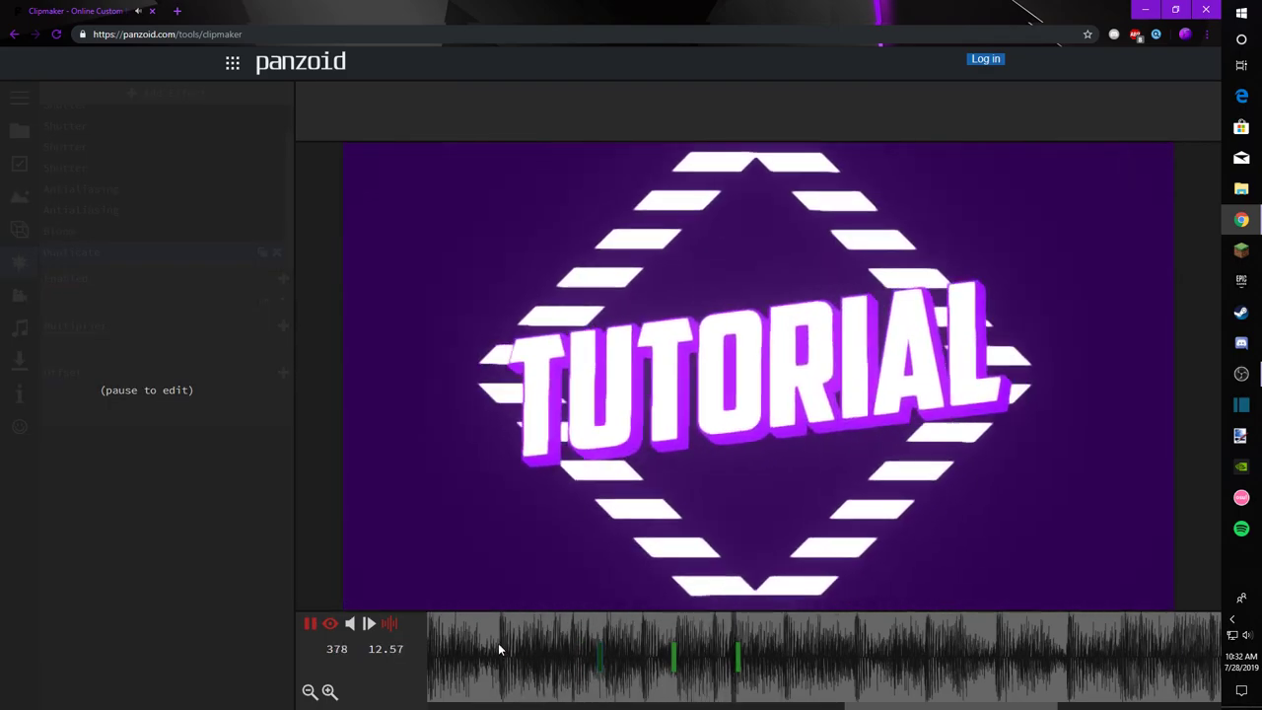
pyautogui.press('space')
# Step: Replay the retimed multiplier zoom from earlier in the music to check it against the beat
pyautogui.moveTo(437, 638); pyautogui.dragTo(377, 640)
pyautogui.press('space')
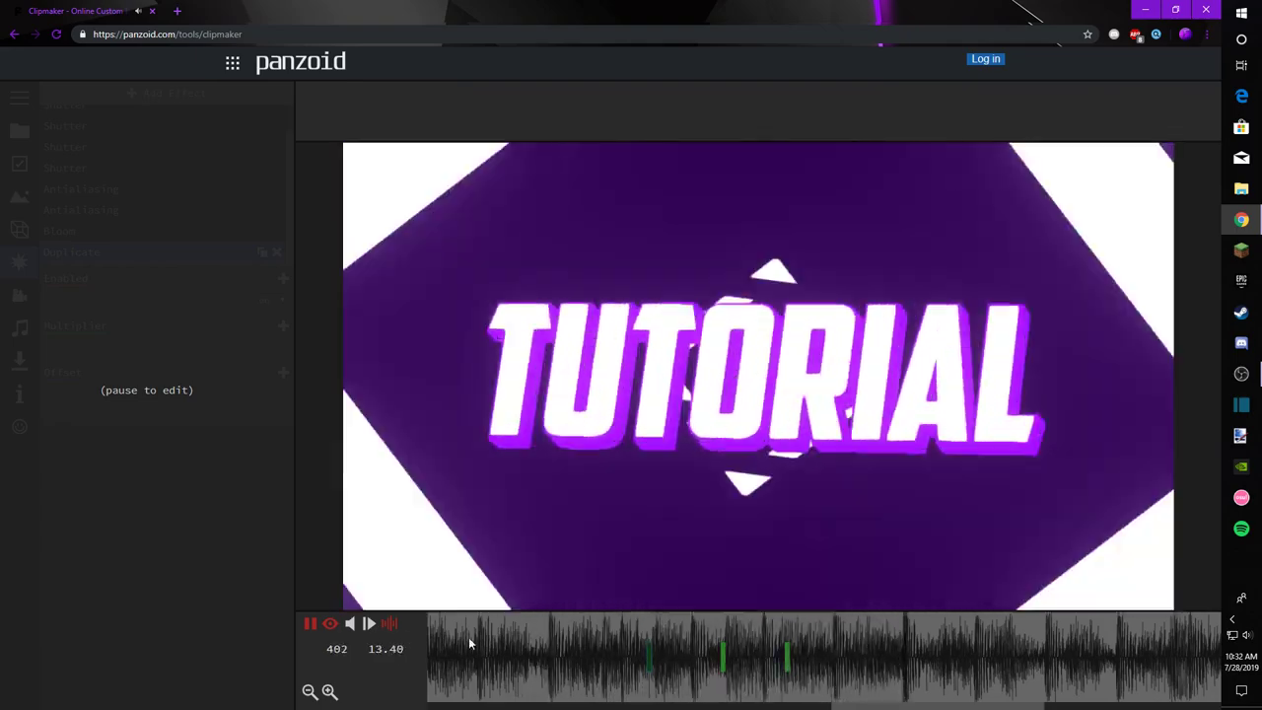
pyautogui.press('space')
pyautogui.click(594, 623)
pyautogui.press('space')
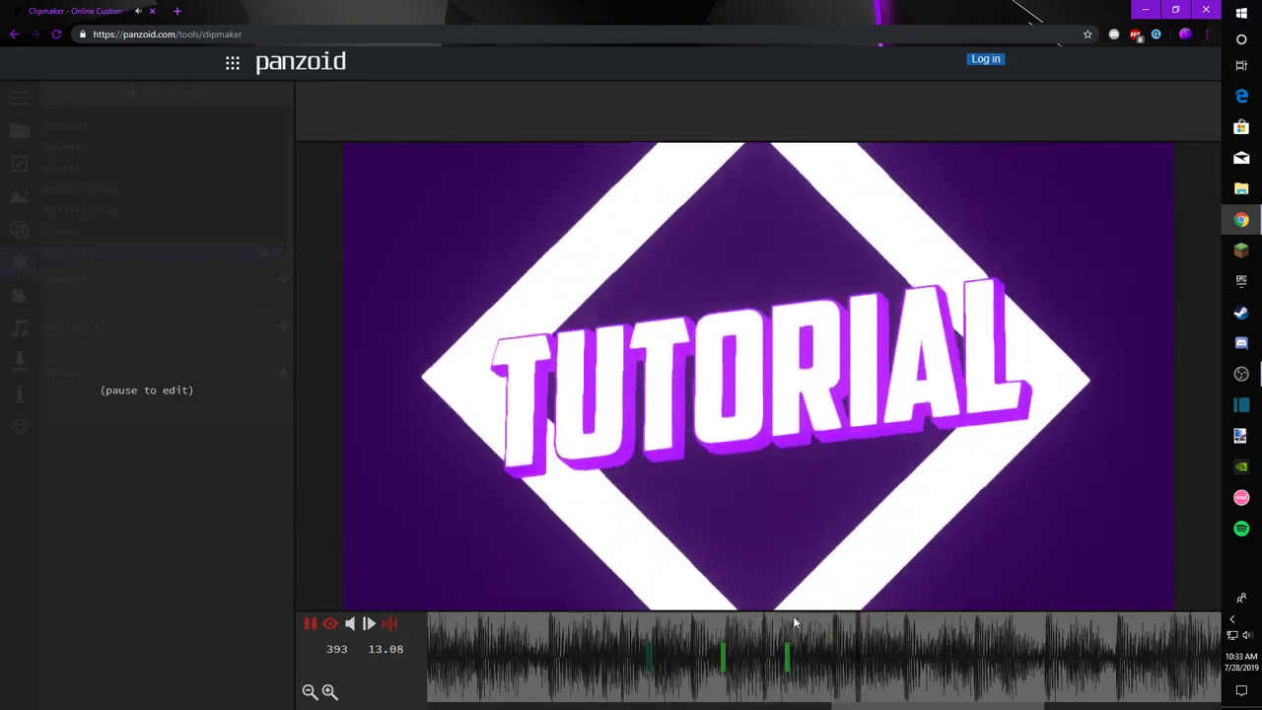
pyautogui.press('space')
# Step: Add a Rotation keyframe with stepped easing to the flatten/text group at frame 376, keeping 360, 0, 0
pyautogui.click(773, 630)
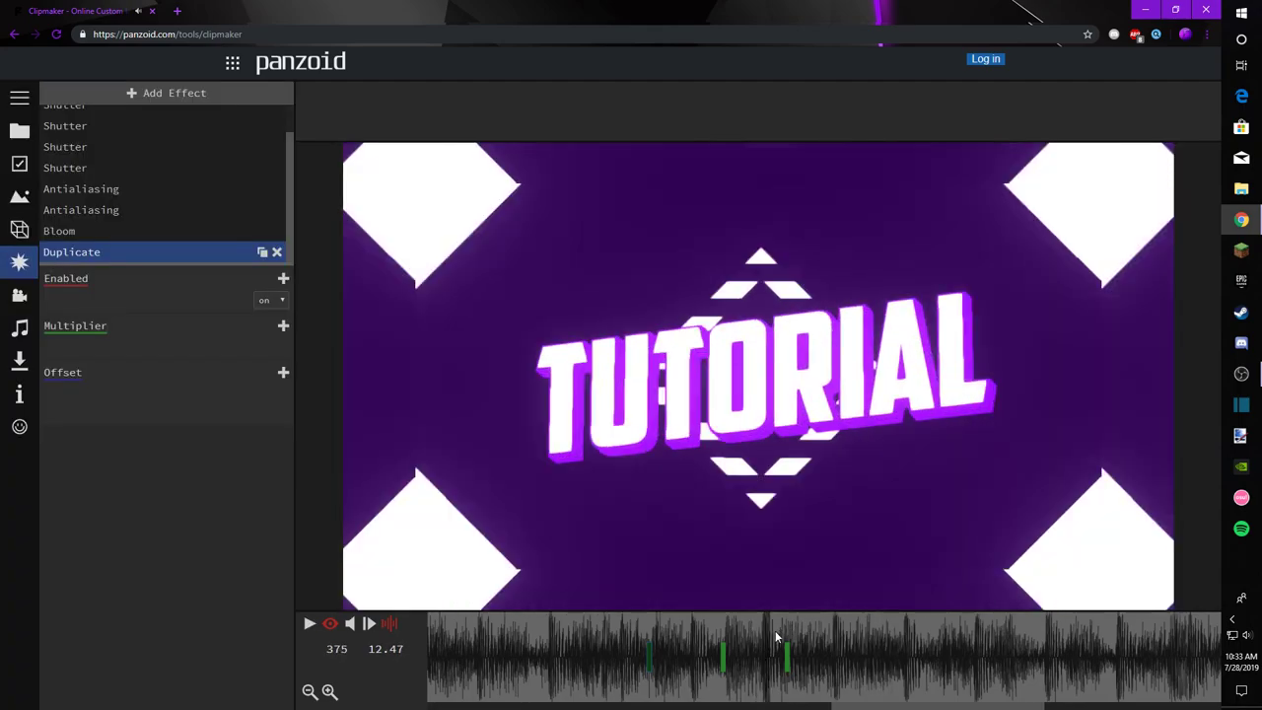
pyautogui.click(801, 636)
pyautogui.click(19, 229)
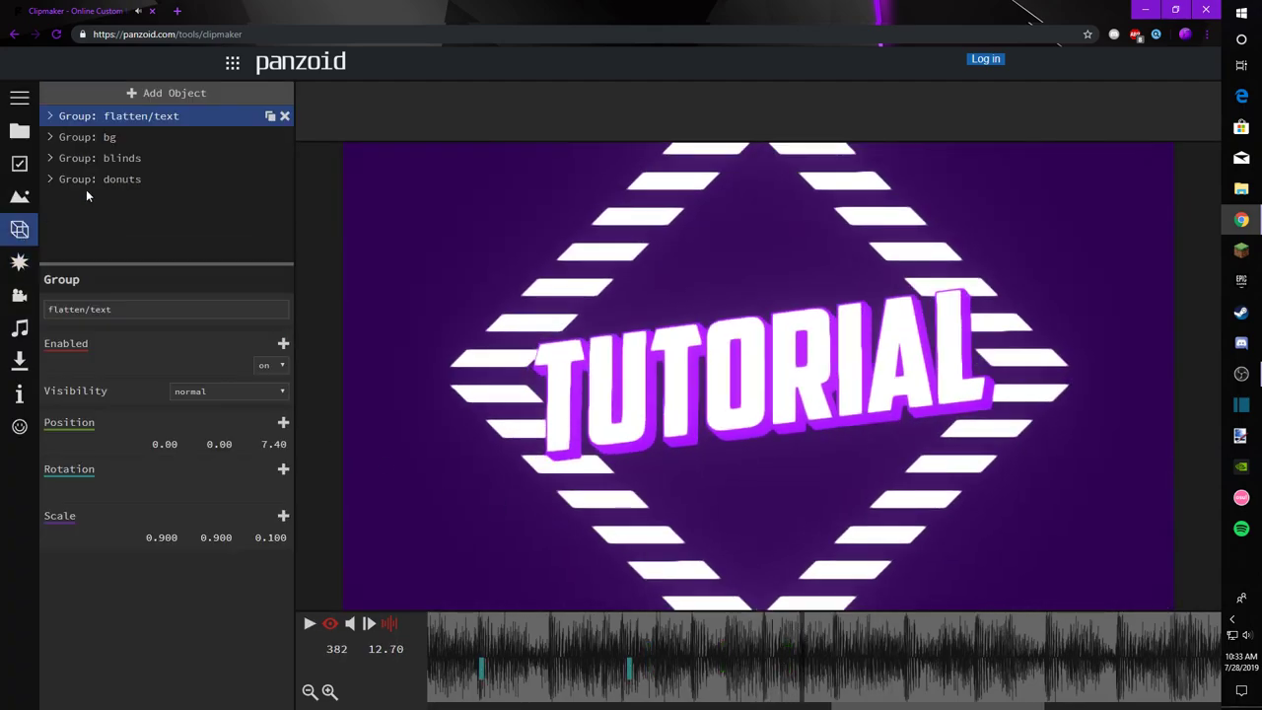
pyautogui.click(772, 661)
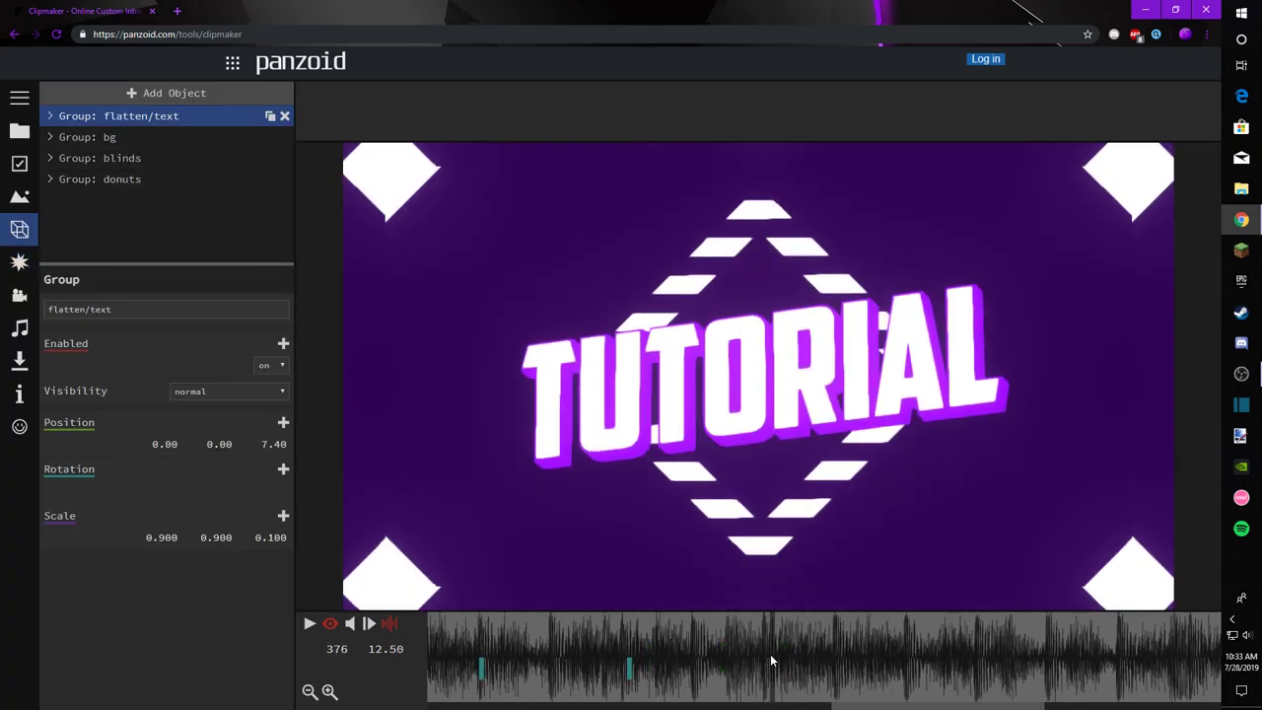
pyautogui.click(243, 477)
pyautogui.scroll(-5, 296, 552)
pyautogui.scroll(7, 296, 553)
pyautogui.click(291, 485)
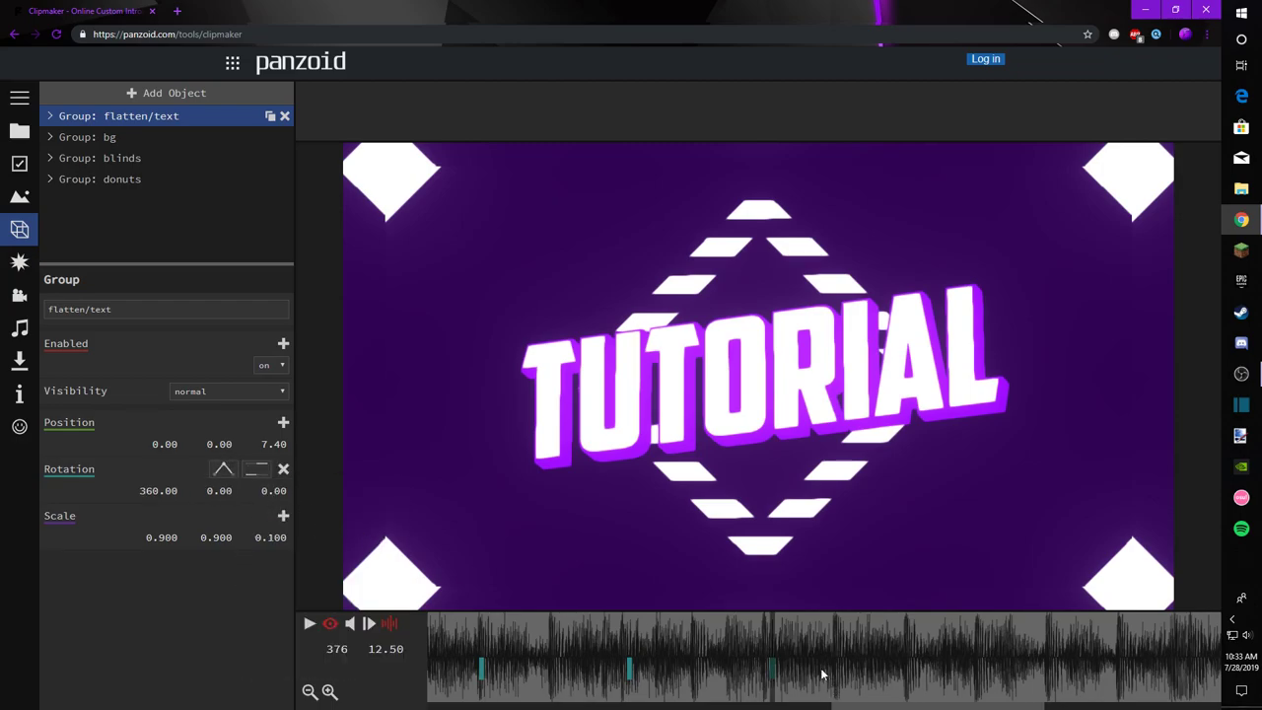
# Step: Add a flatten/text Rotation keyframe at frame 395 with circular in-out easing and the Y rotation set to 360
pyautogui.click(849, 635)
pyautogui.click(868, 639)
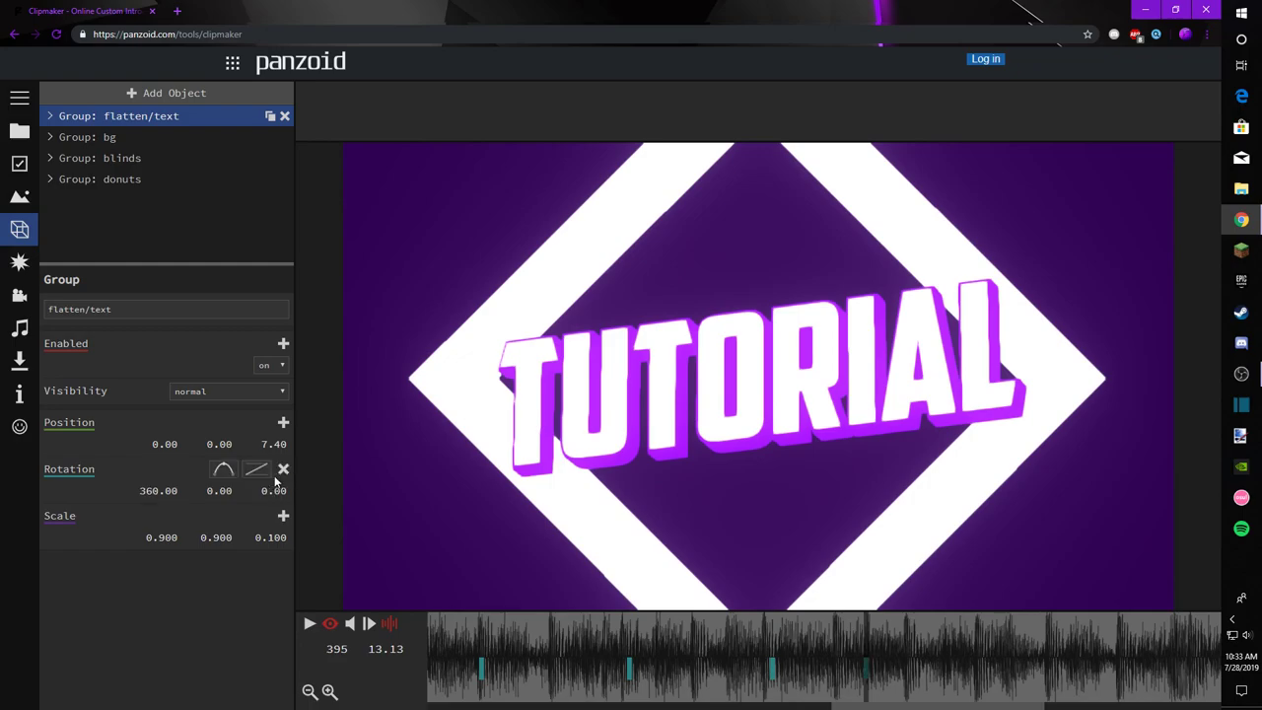
pyautogui.click(257, 471)
pyautogui.scroll(-3, 331, 542)
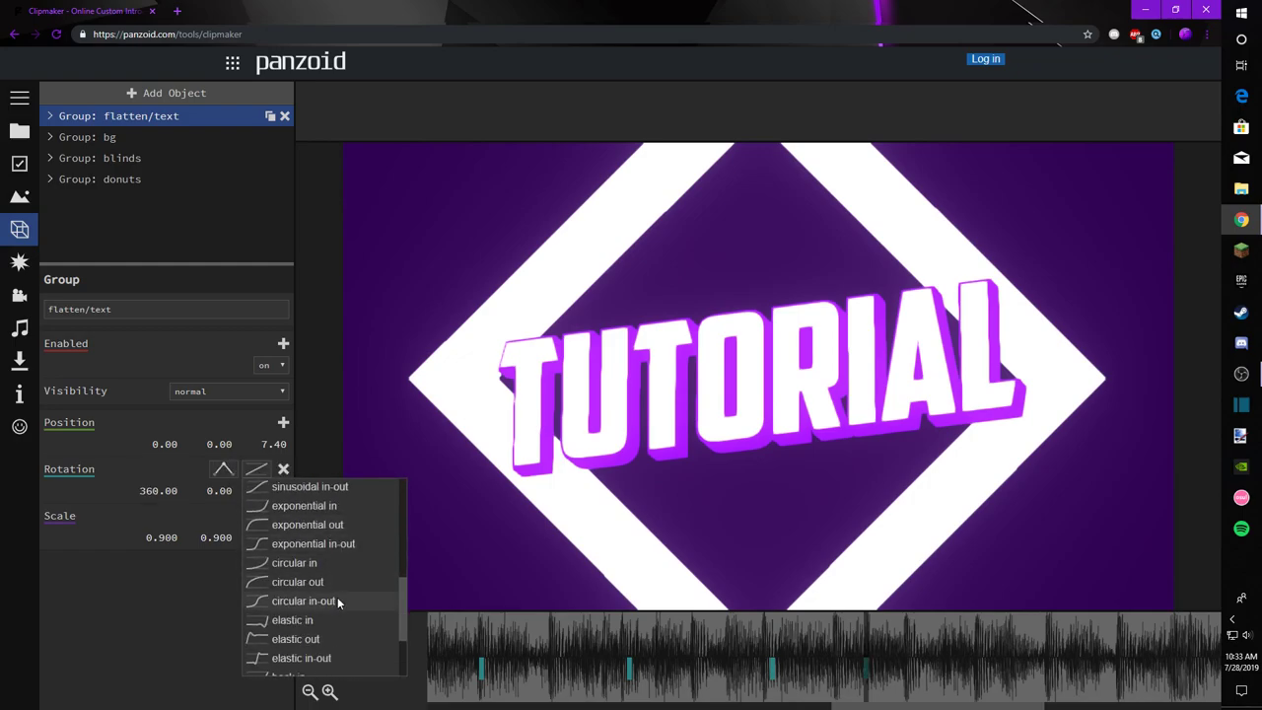
pyautogui.click(338, 603)
pyautogui.moveTo(211, 490); pyautogui.dragTo(265, 496)
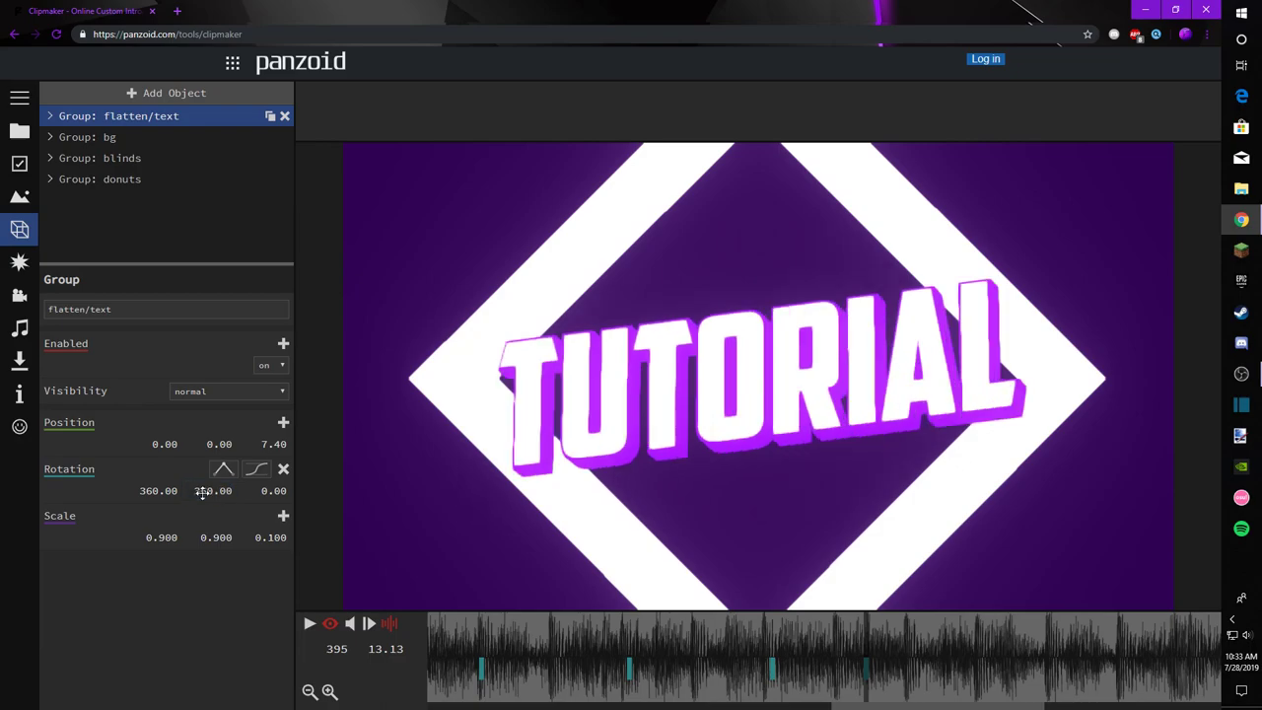
# Step: Play the new text flip and widen it by moving its Rotation keyframes to about frames 373 and 399
pyautogui.press('space')
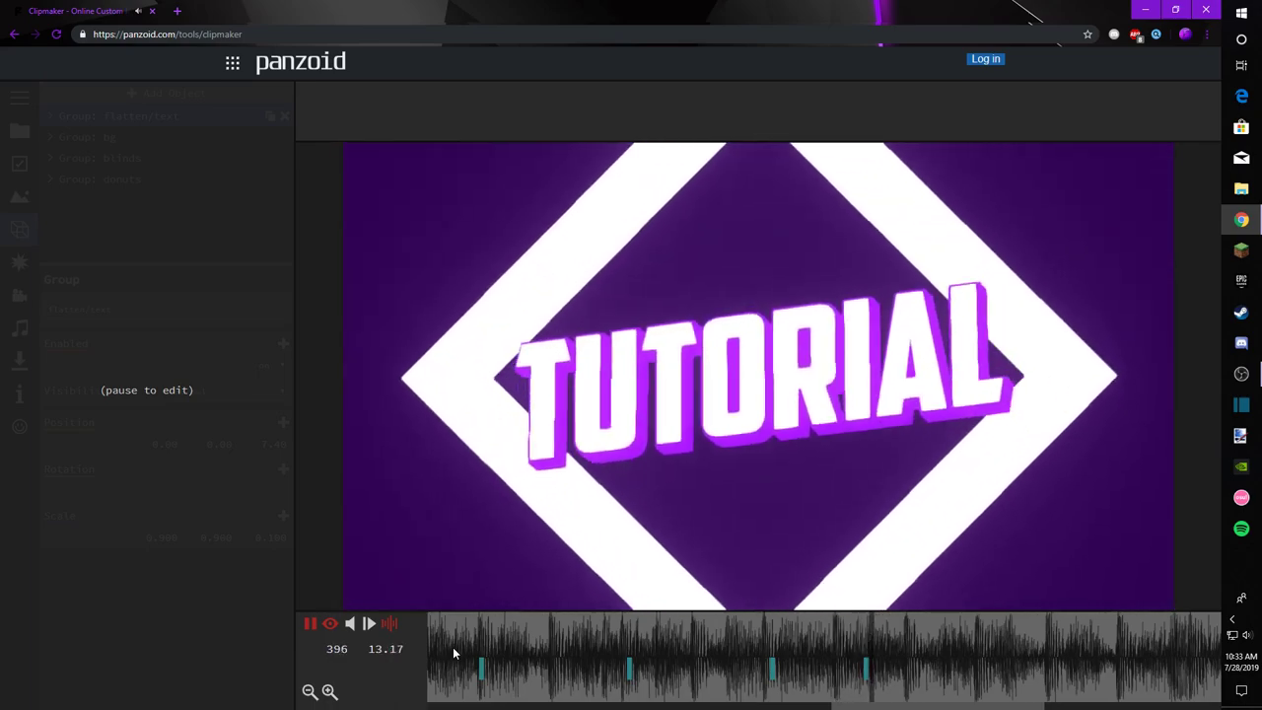
pyautogui.press('space')
pyautogui.click(871, 672)
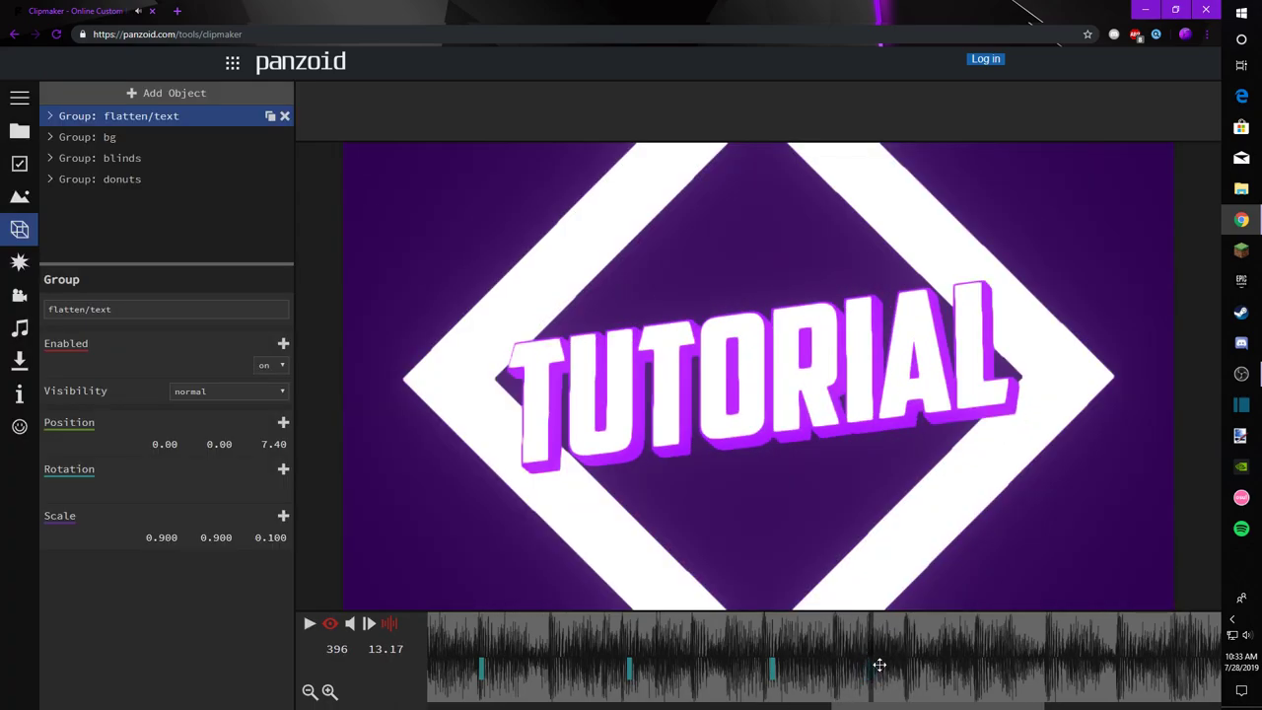
pyautogui.press('space')
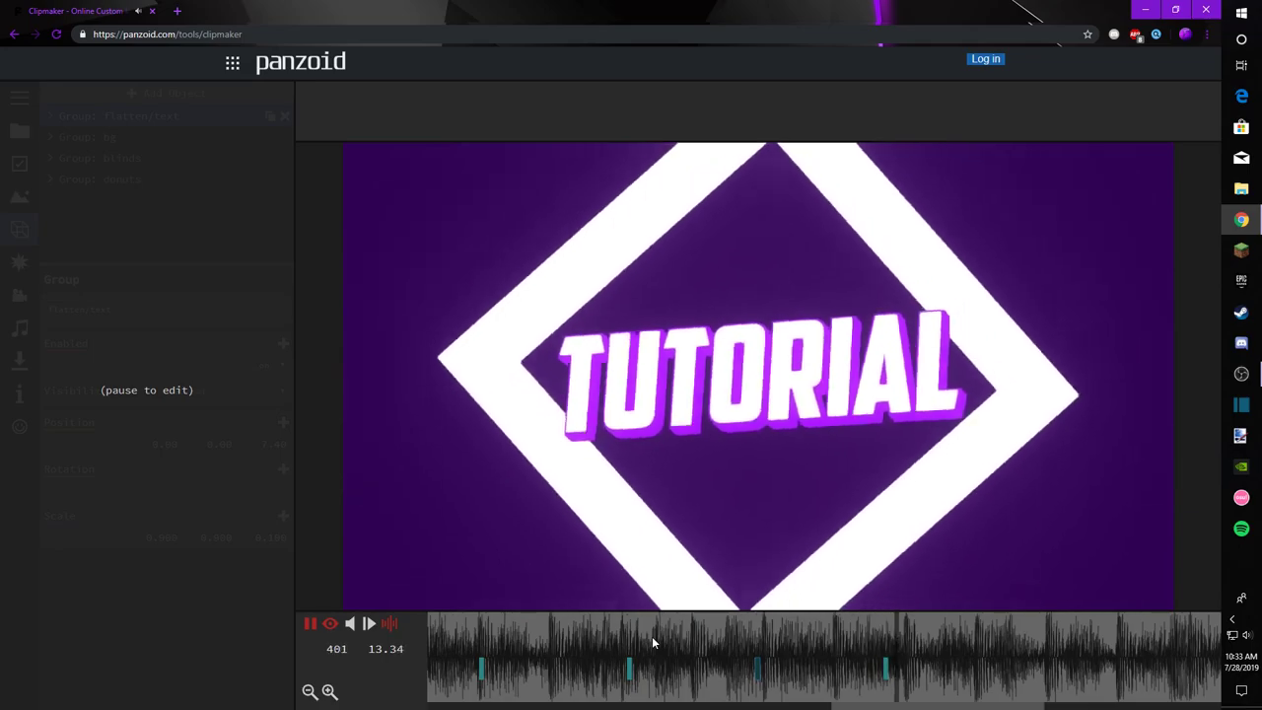
# Step: Retime the text flip's Rotation keyframes to about frames 370 and 401, and replay the sequence with the music
pyautogui.click(473, 635)
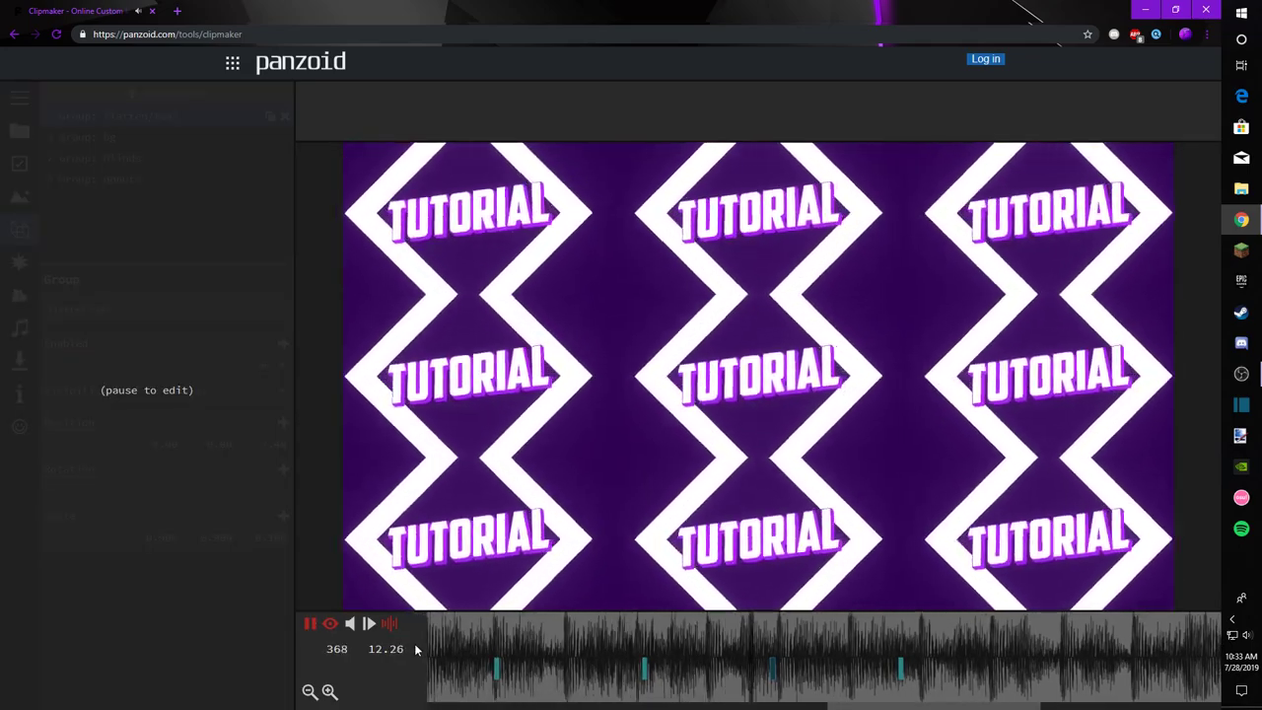
pyautogui.press('space')
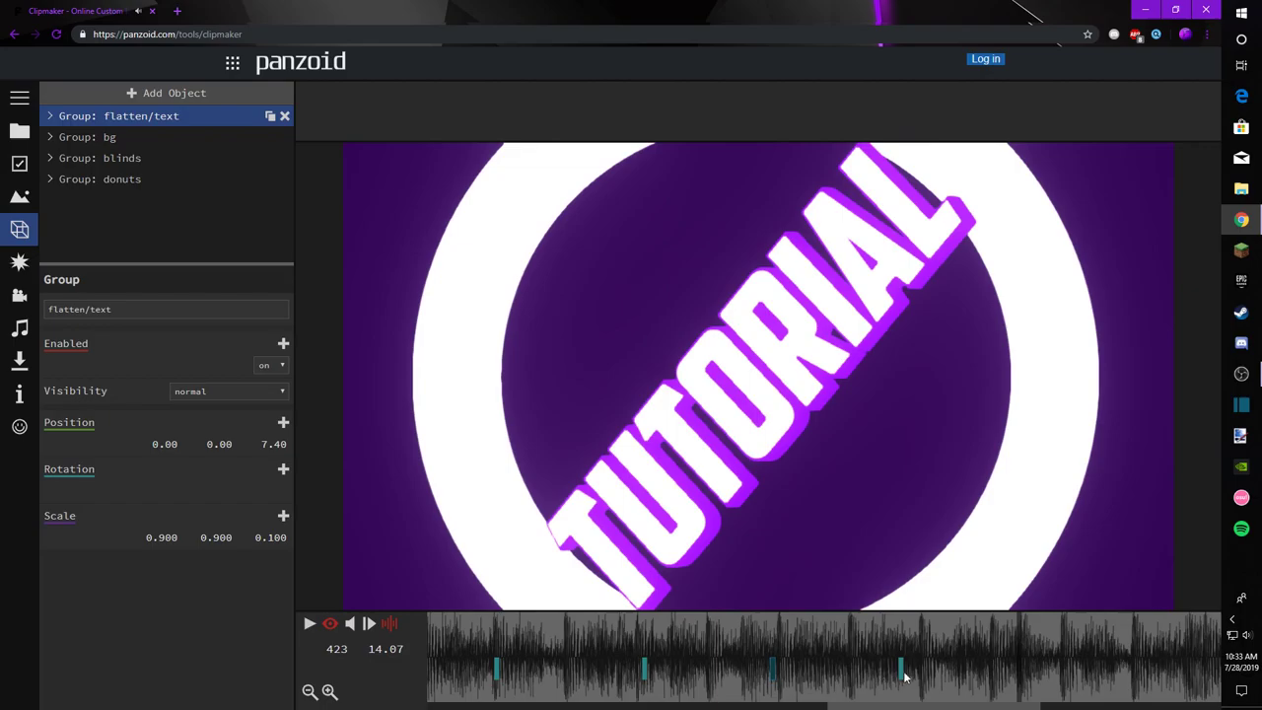
pyautogui.click(681, 668)
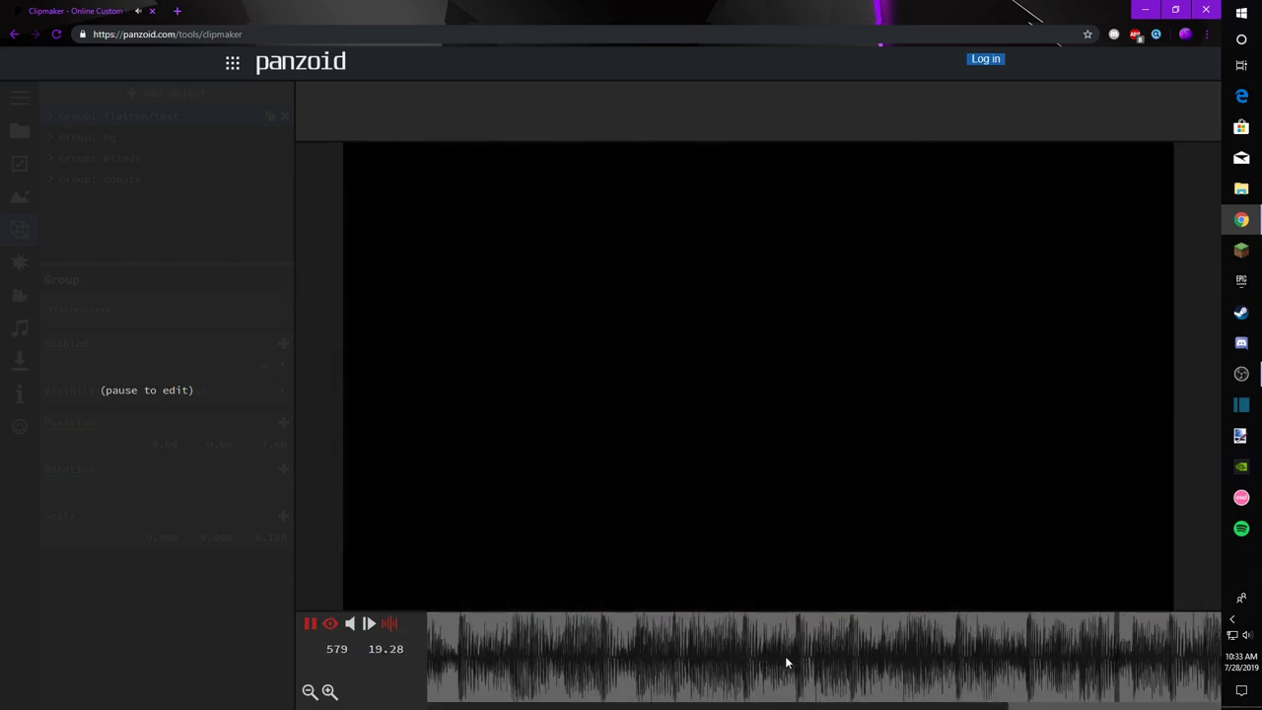
pyautogui.click(784, 655)
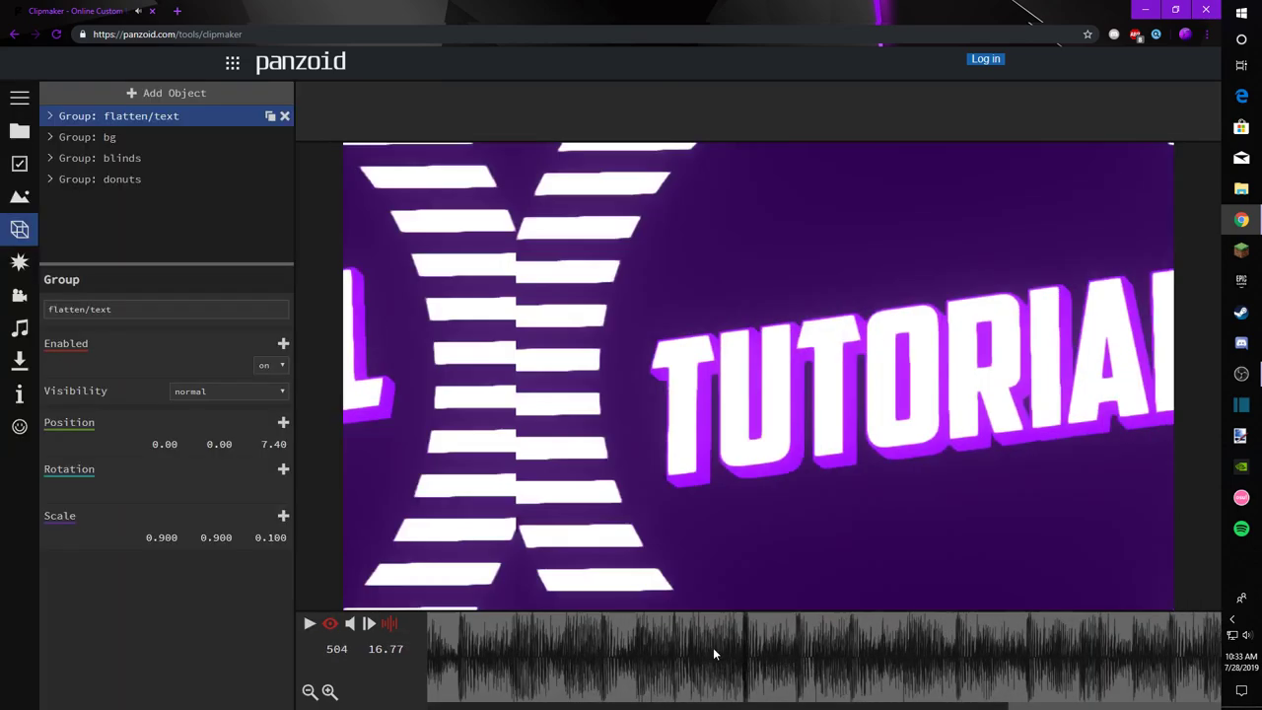
pyautogui.moveTo(364, 642); pyautogui.dragTo(83, 658)
pyautogui.press('space')
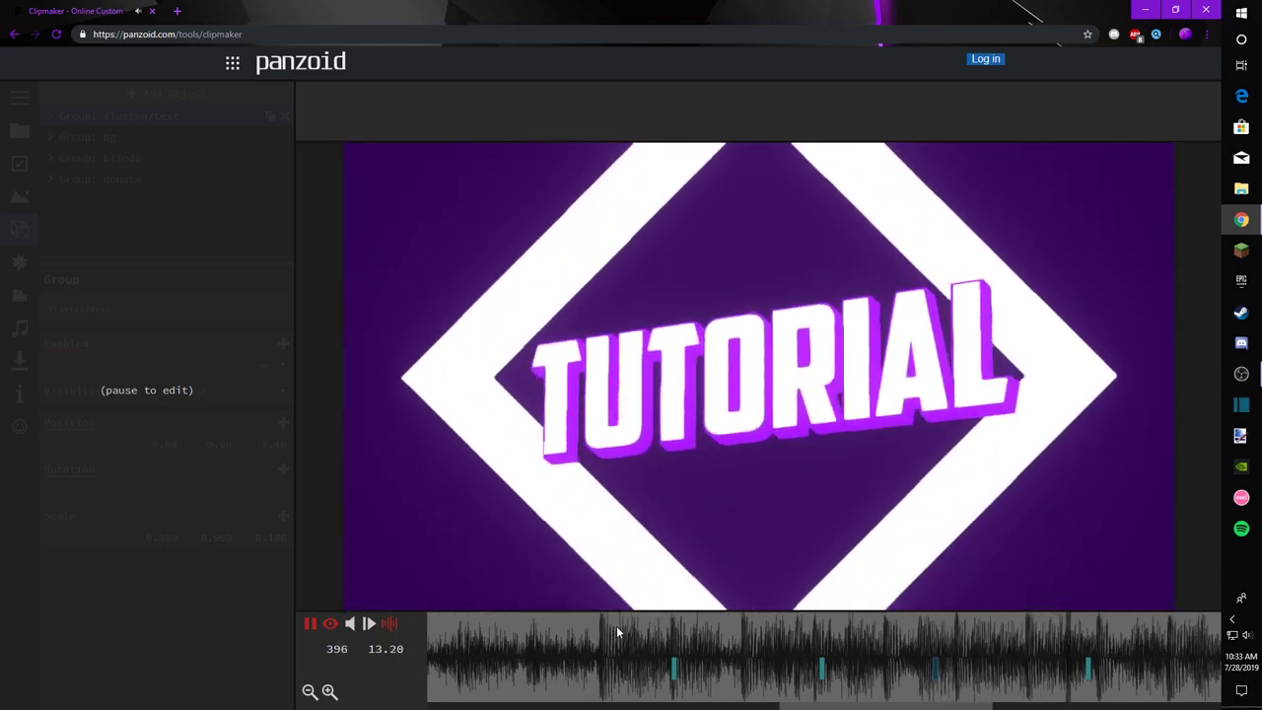
# Step: Play and scrub the sequence after frame 400 to find the beat around frame 440 for another text move
pyautogui.click(511, 667)
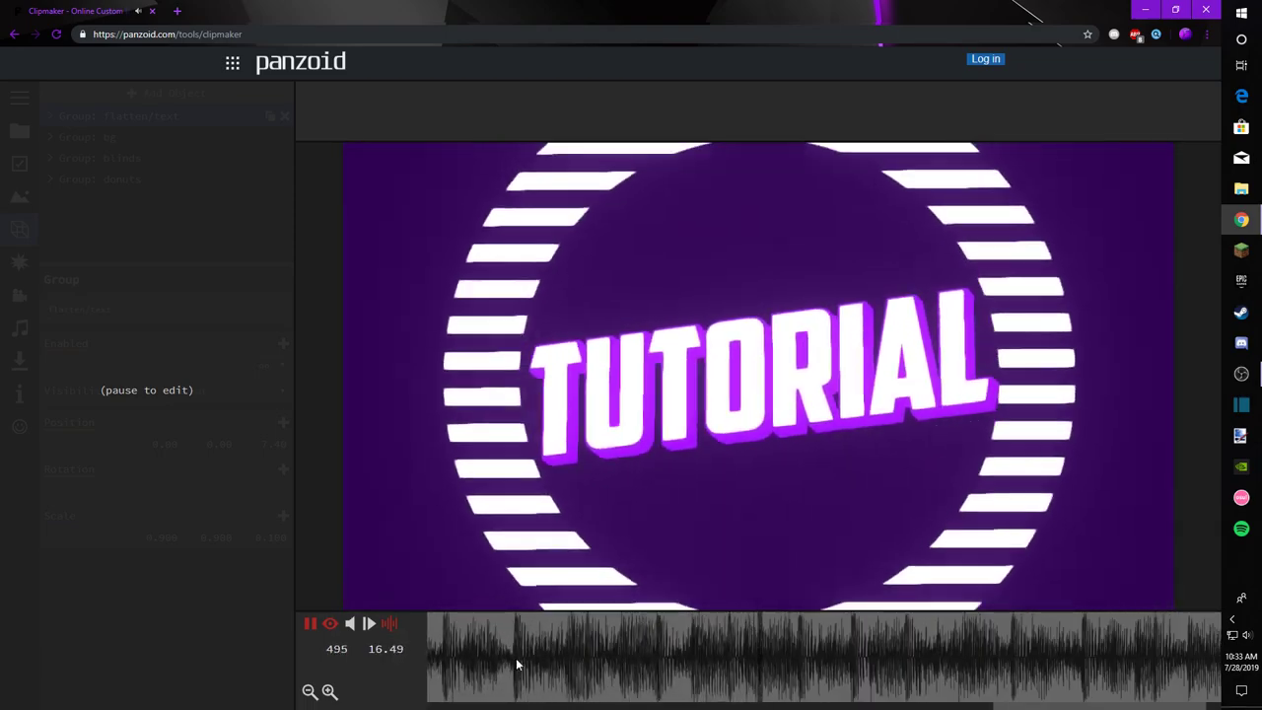
pyautogui.click(649, 651)
pyautogui.click(658, 645)
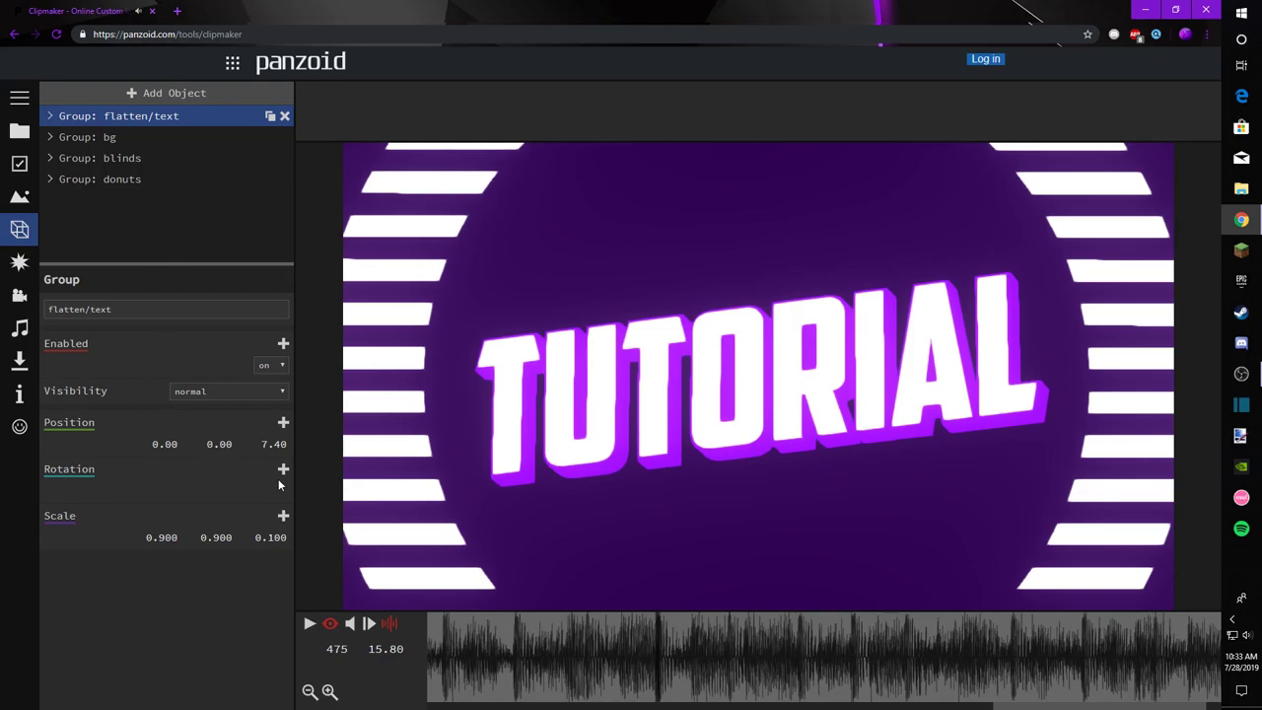
pyautogui.click(440, 660)
pyautogui.press('space')
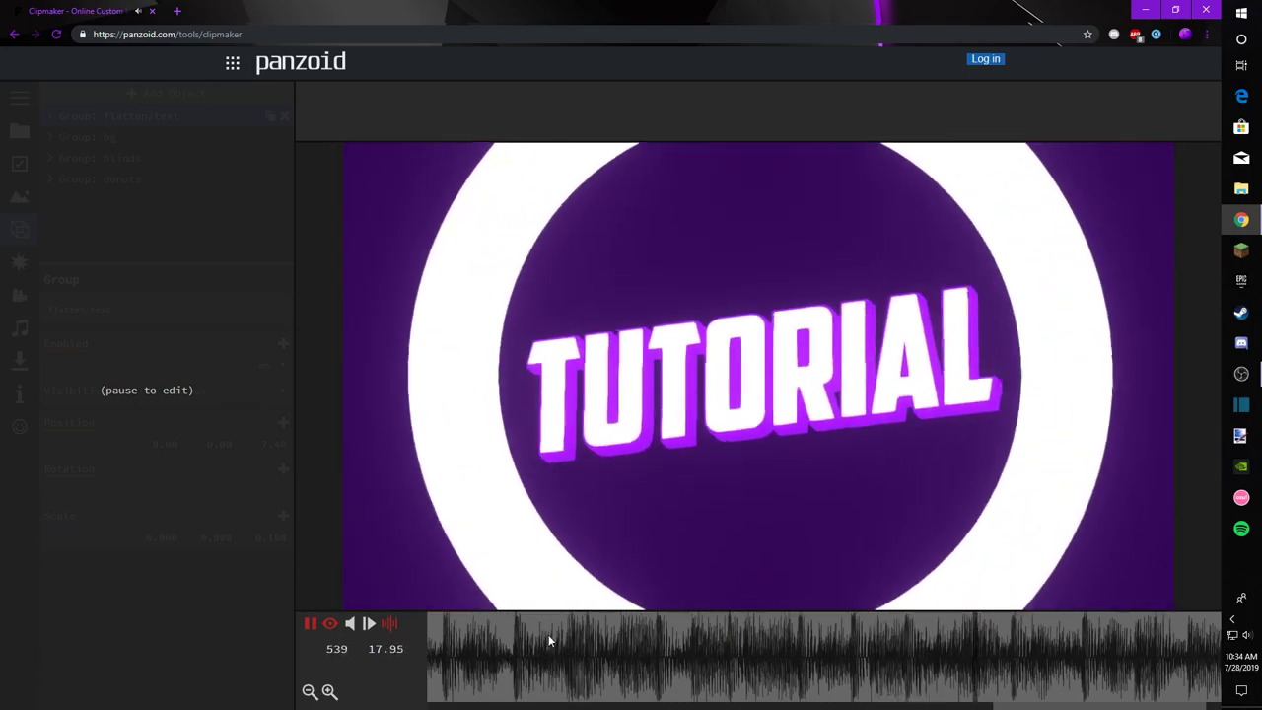
pyautogui.press('space')
pyautogui.moveTo(463, 643); pyautogui.dragTo(327, 640)
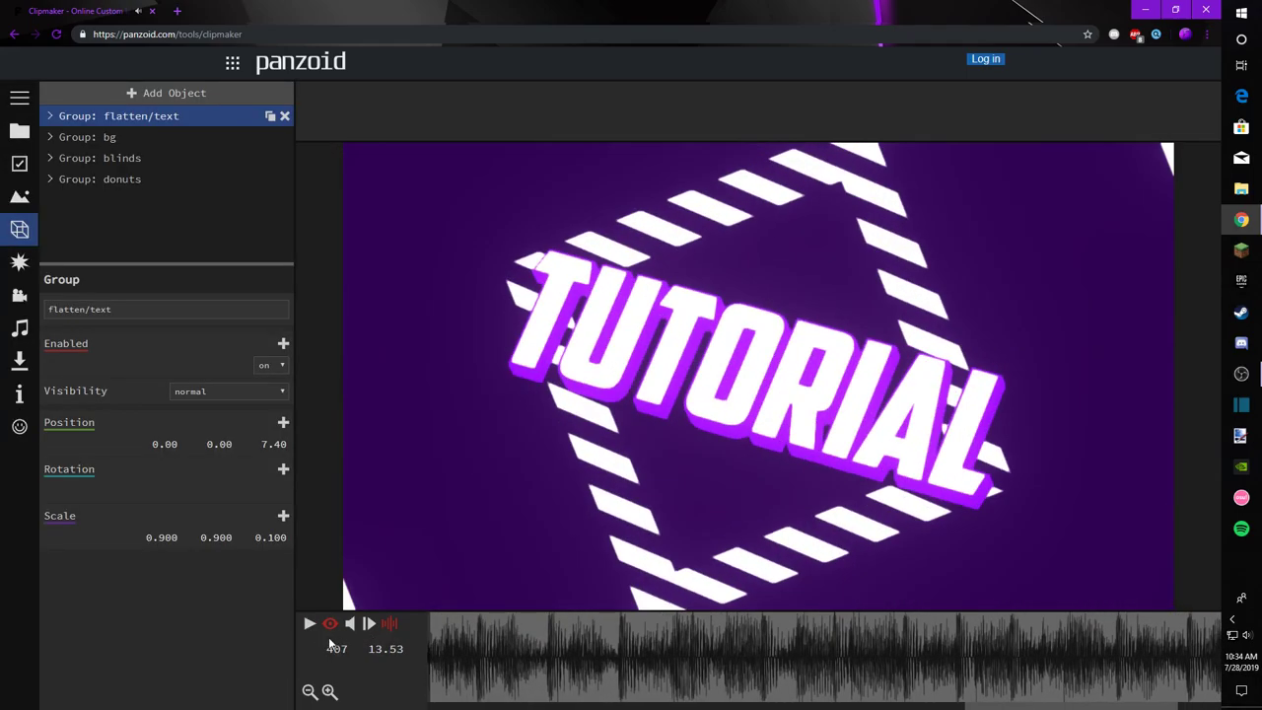
pyautogui.press('space')
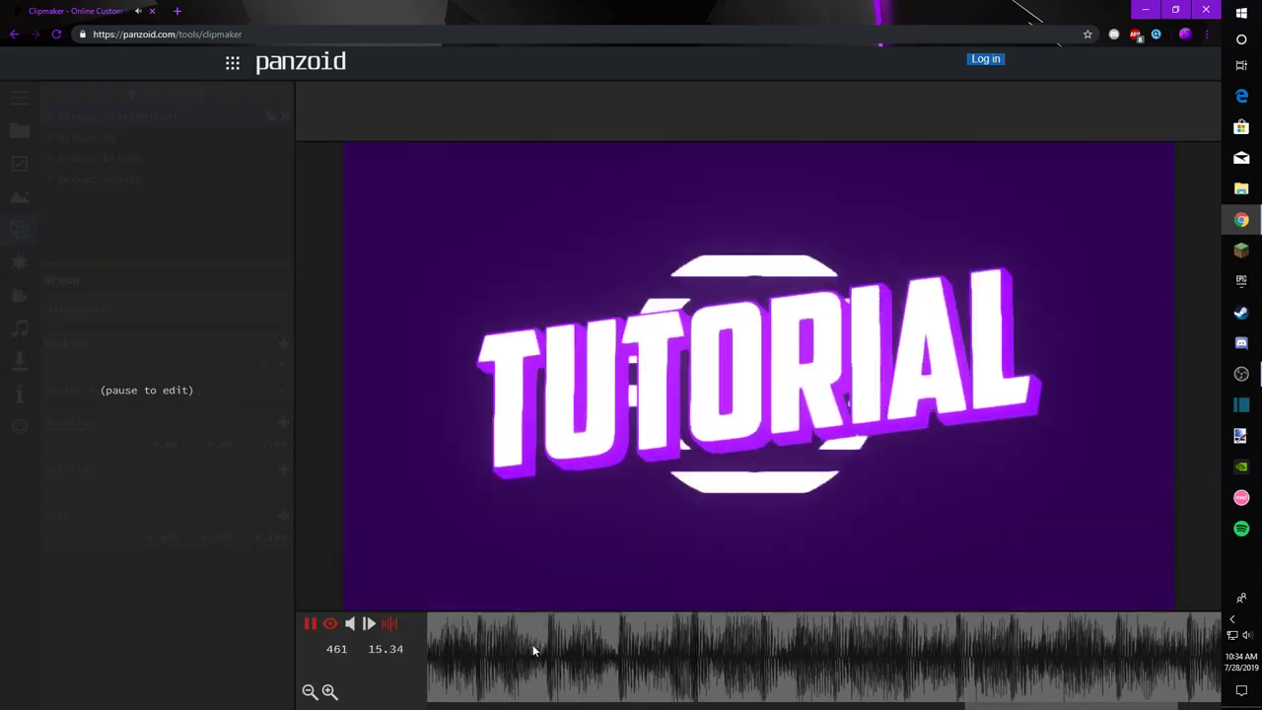
pyautogui.click(447, 632)
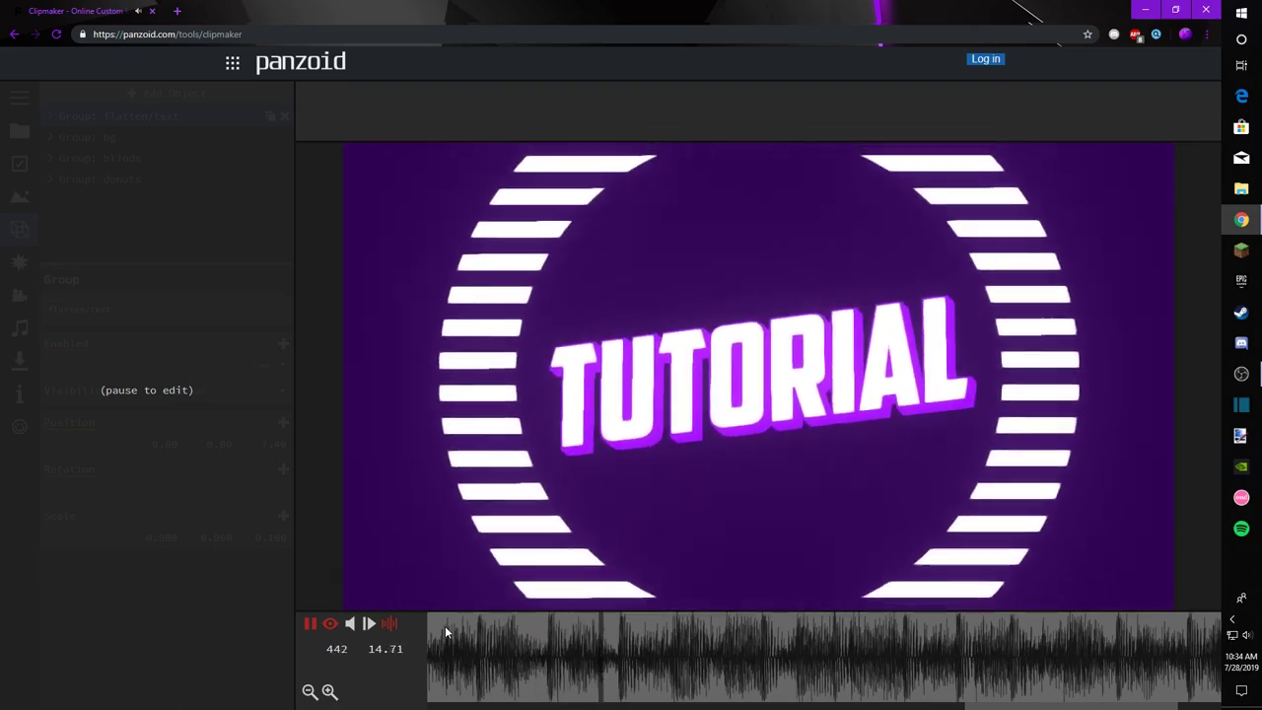
pyautogui.click(607, 633)
pyautogui.click(593, 633)
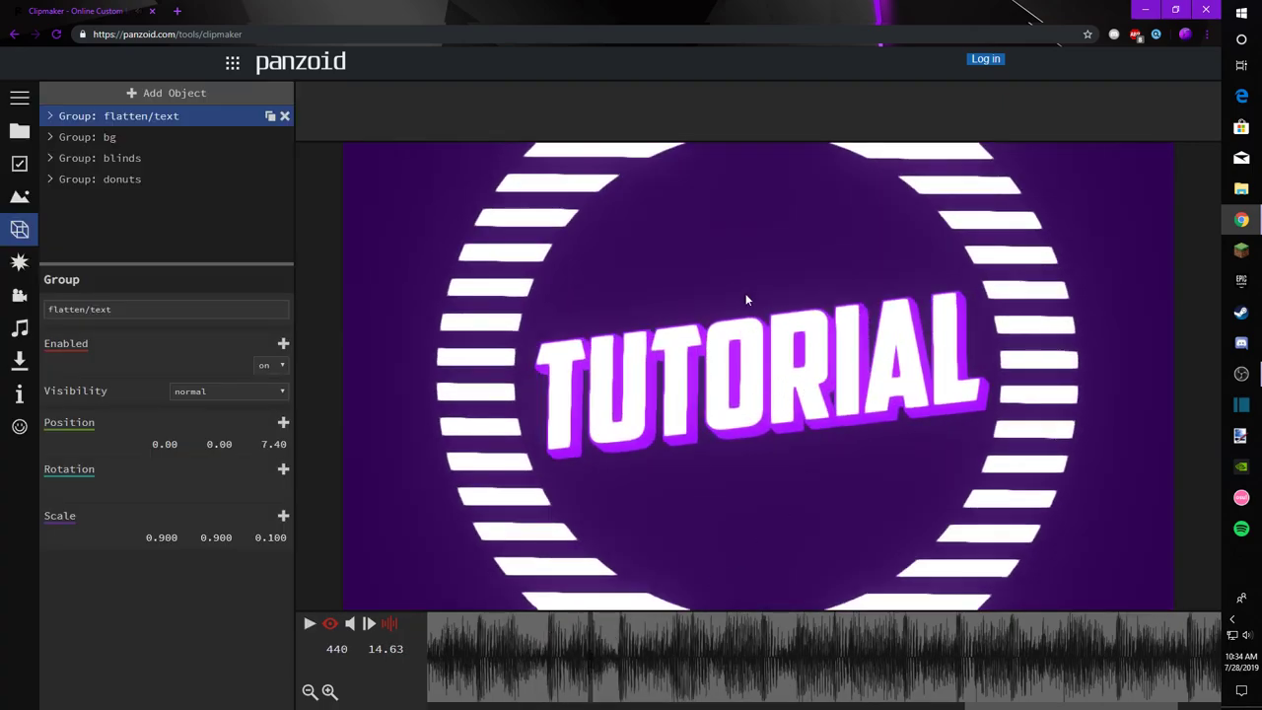
# Step: Add a flatten/text Rotation keyframe at frame 439 with easing set to none and the Z rotation at 0
pyautogui.click(257, 469)
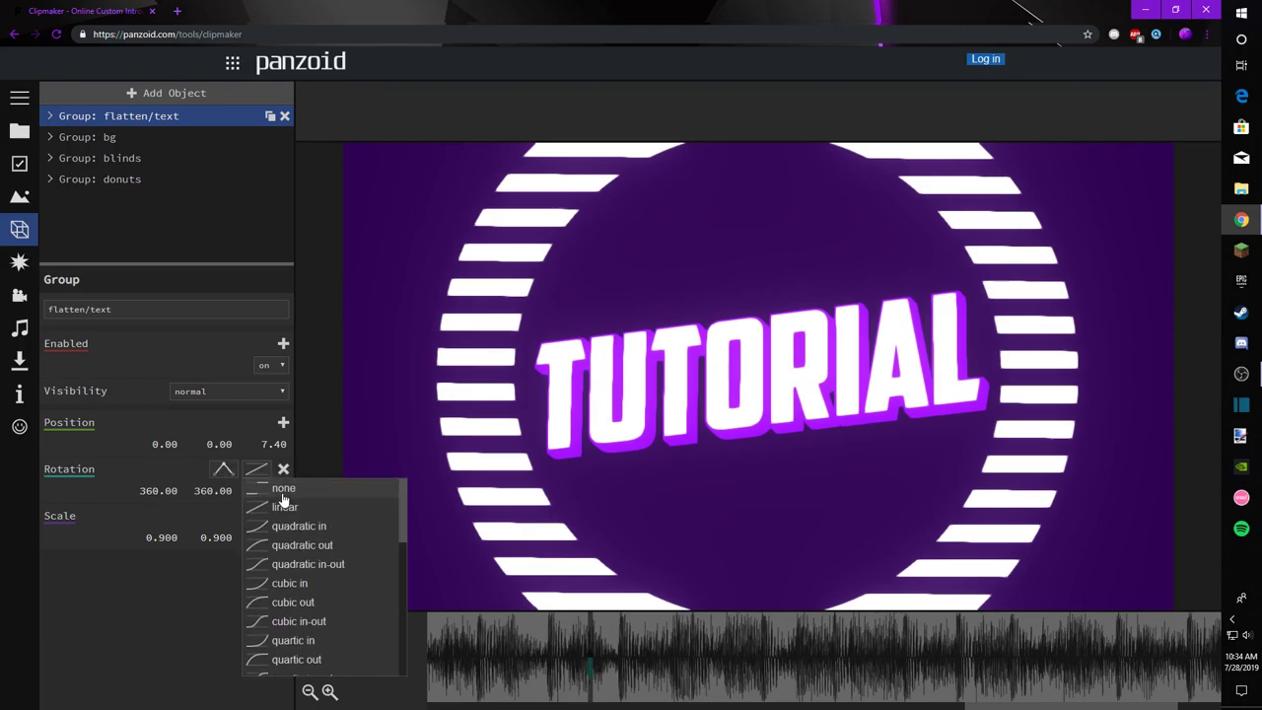
pyautogui.click(282, 492)
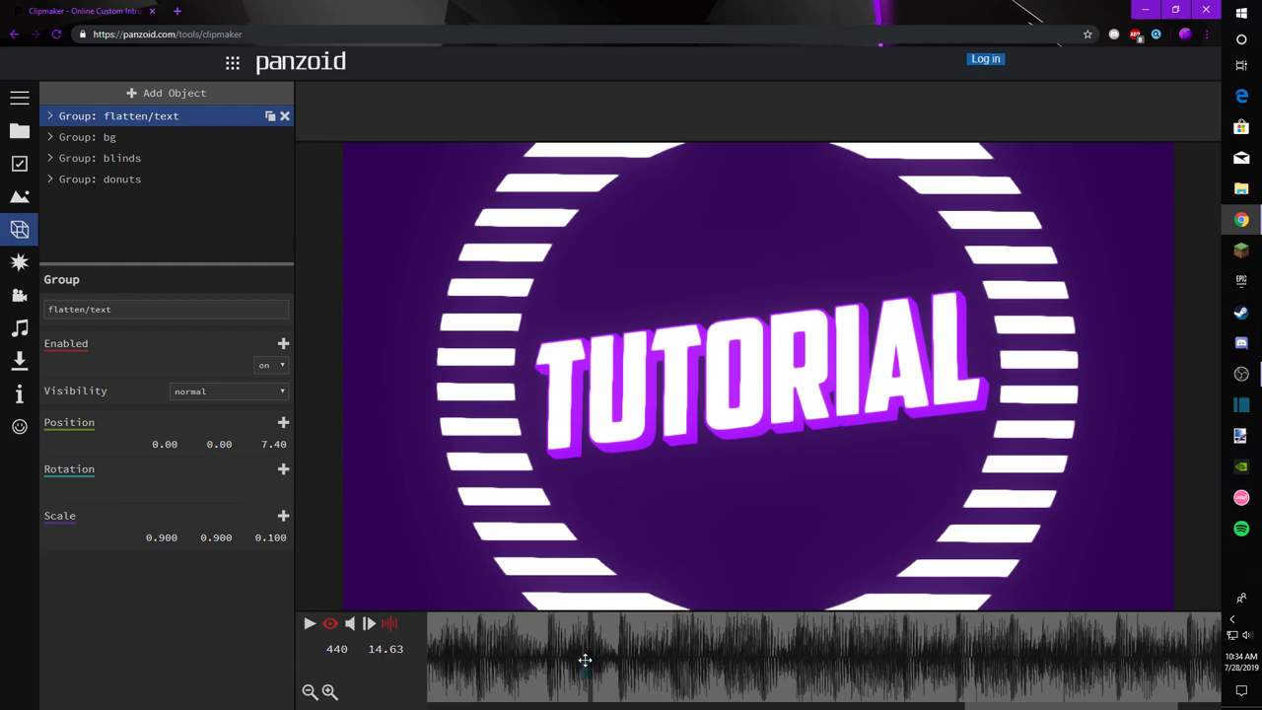
pyautogui.click(582, 643)
pyautogui.moveTo(264, 491); pyautogui.dragTo(335, 496)
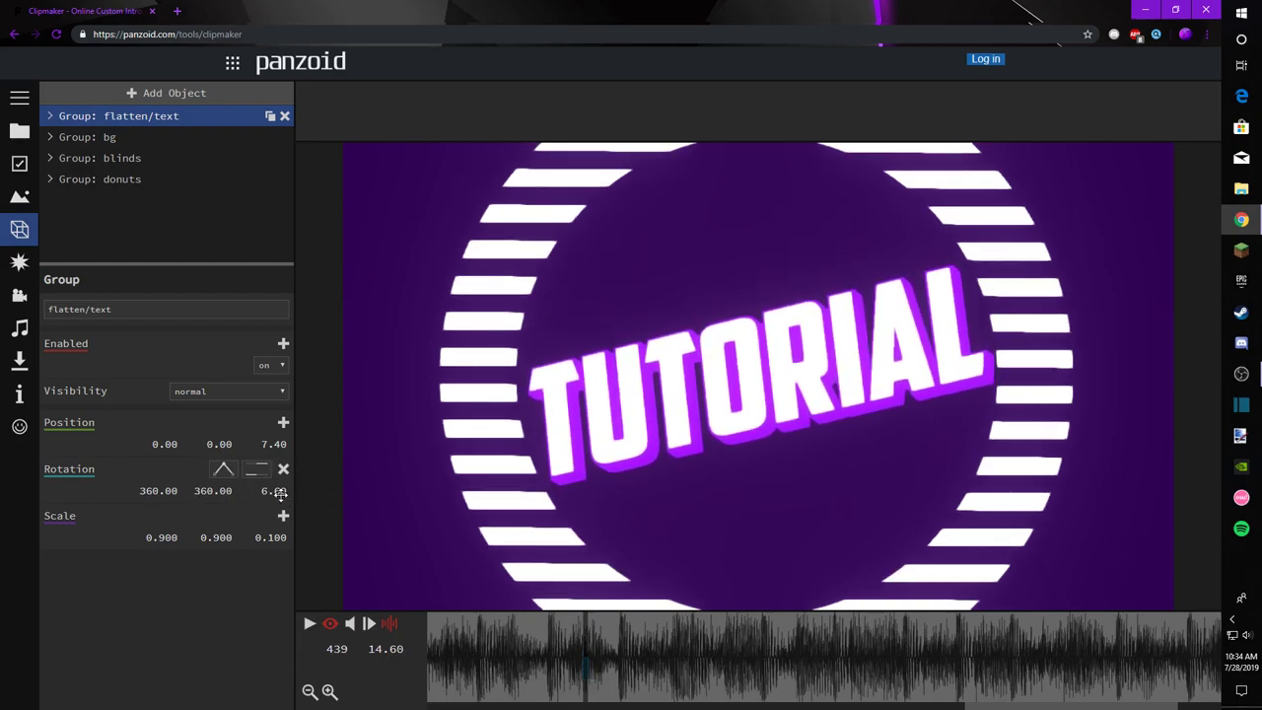
pyautogui.press('Return')
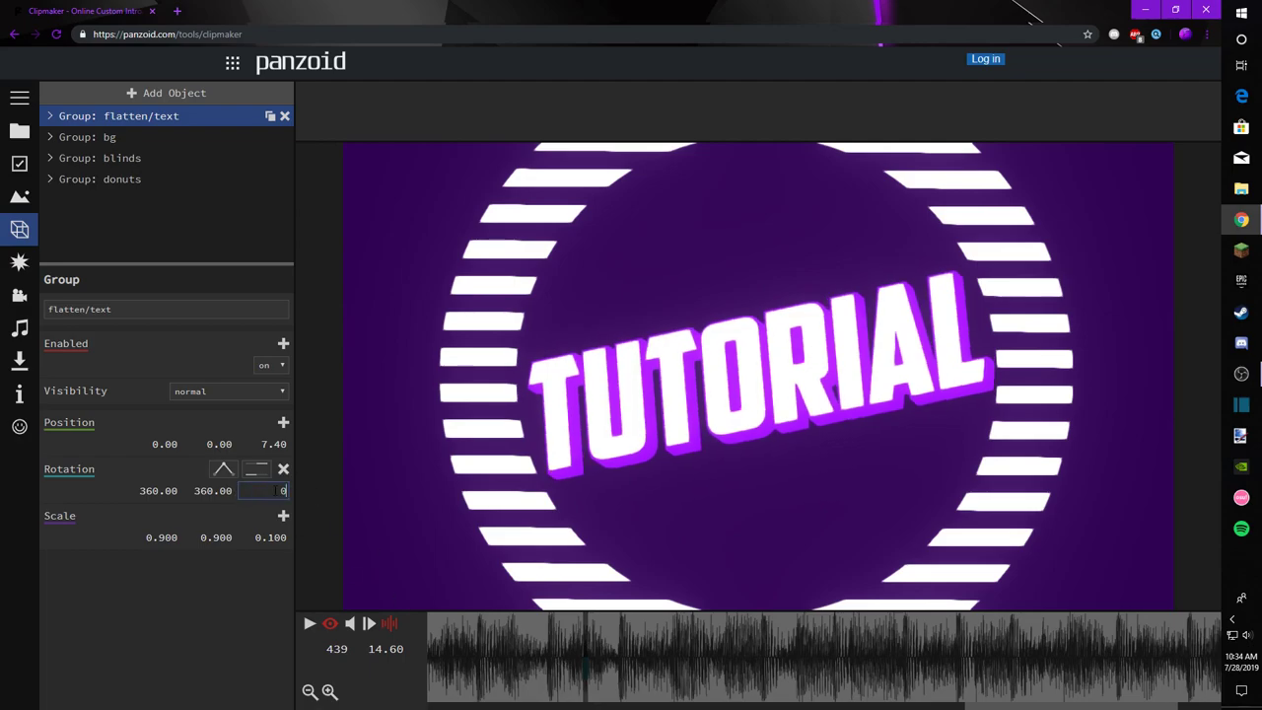
pyautogui.press('Return')
# Step: Add a flatten/text Rotation keyframe at frame 447 with in-out easing and a Z rotation of 5, and play the tilt
pyautogui.moveTo(583, 642); pyautogui.dragTo(625, 643)
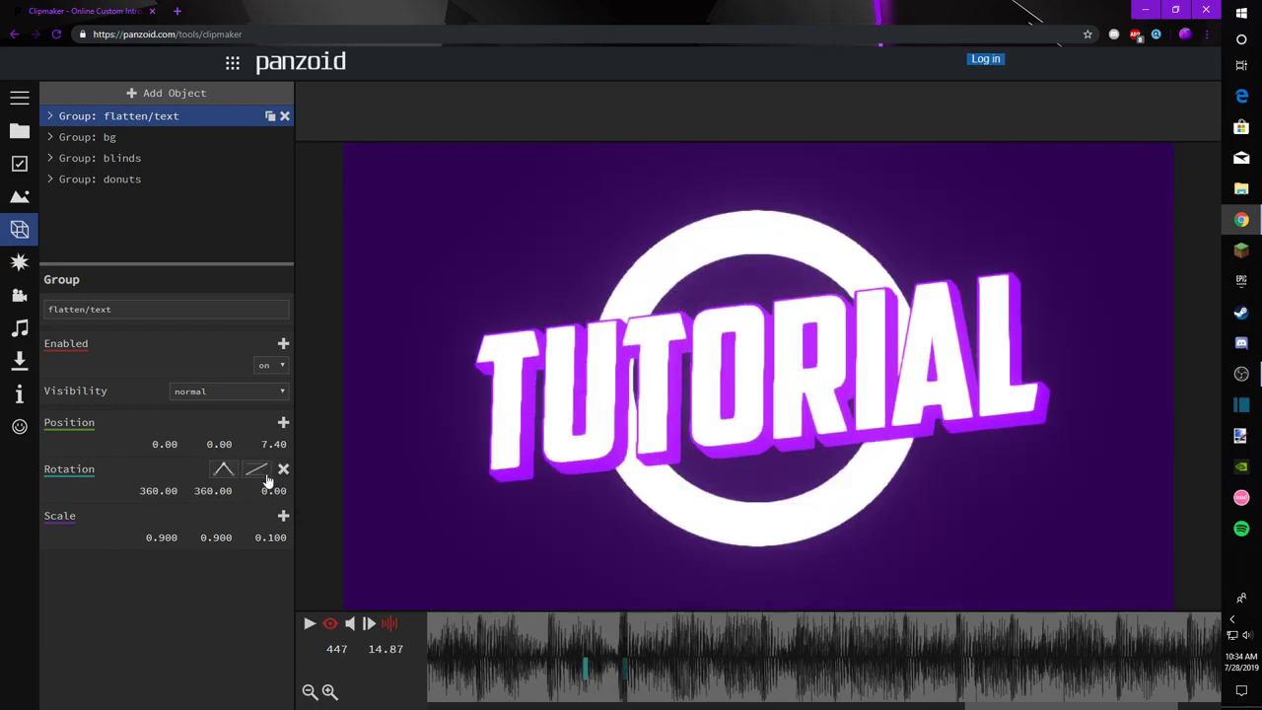
pyautogui.click(257, 470)
pyautogui.click(328, 645)
pyautogui.press('BackSpace')
pyautogui.write('5')
pyautogui.press('Return')
pyautogui.click(530, 643)
pyautogui.press('space')
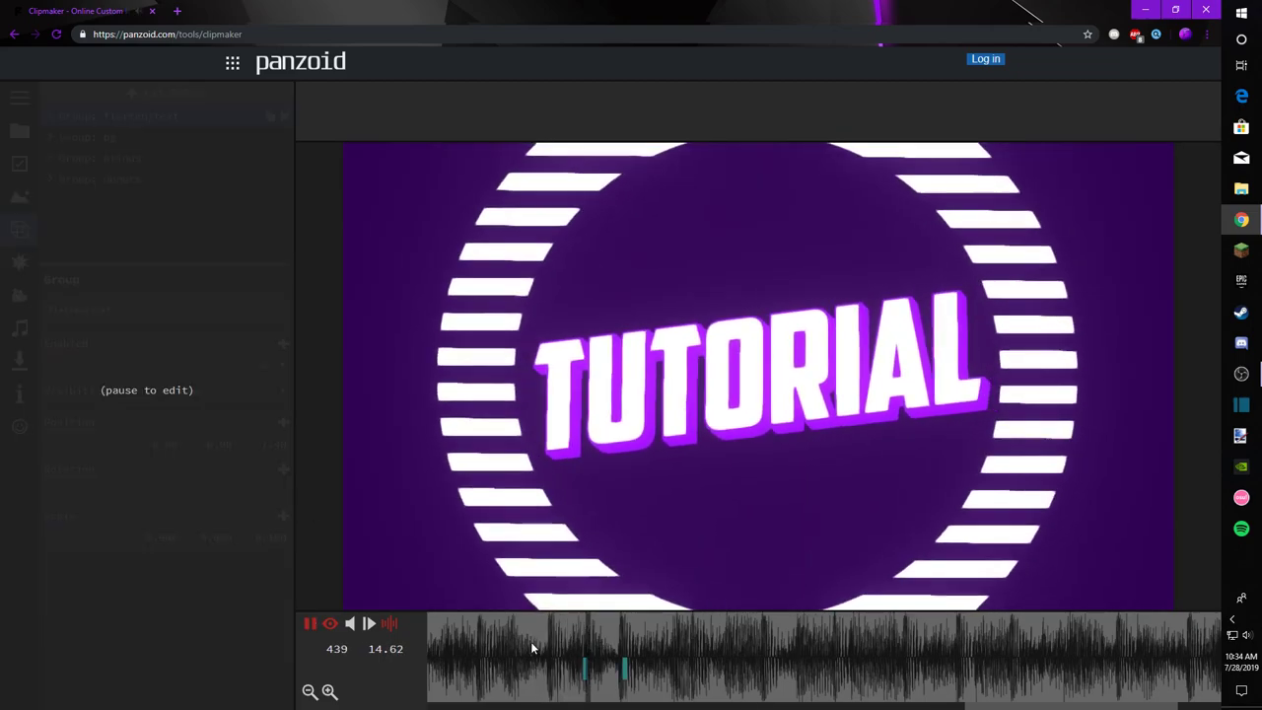
pyautogui.press('space')
# Step: Increase the tilt at frame 447 to a Z rotation of 10 and replay it with the music
pyautogui.moveTo(606, 645); pyautogui.dragTo(624, 646)
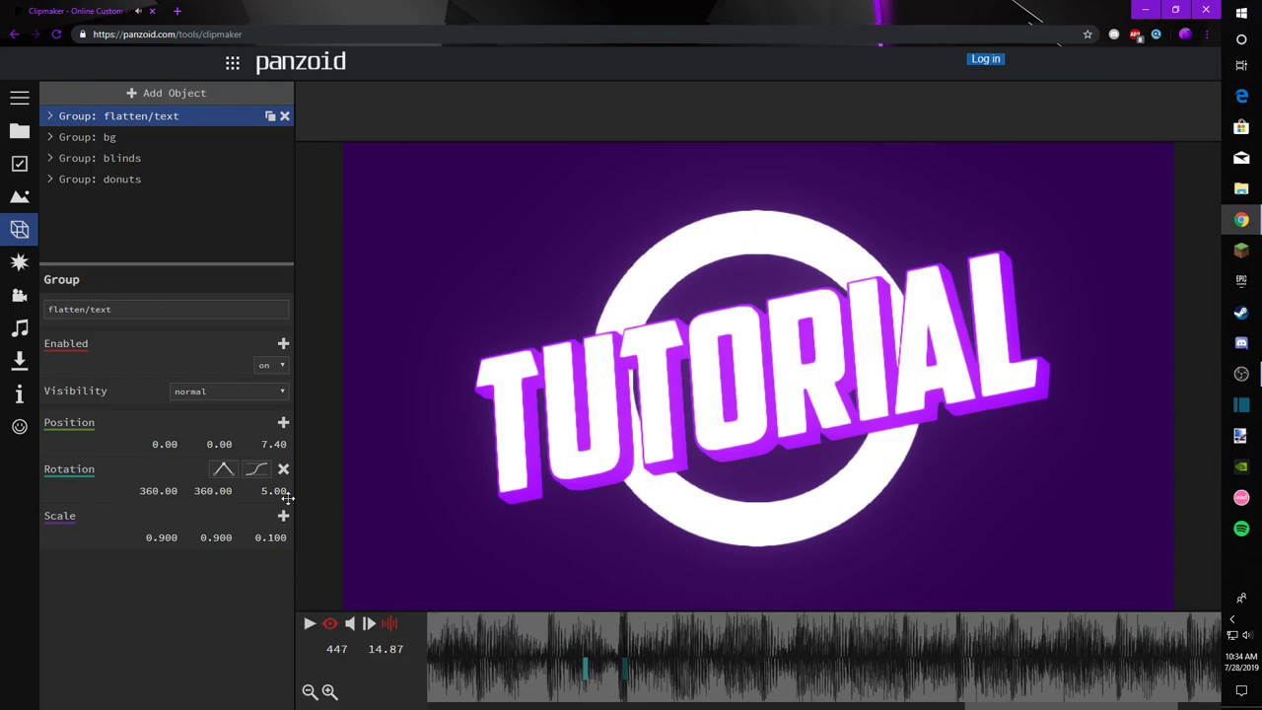
pyautogui.write('10')
pyautogui.press('Return')
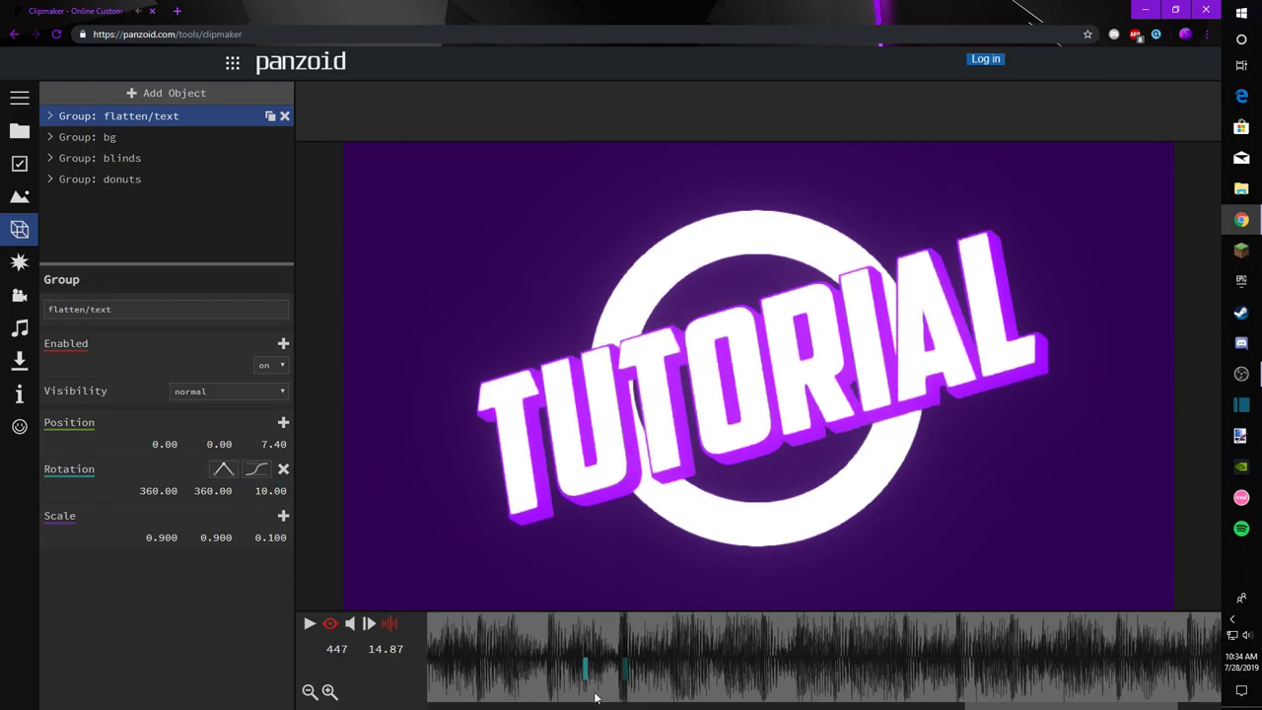
pyautogui.click(520, 664)
pyautogui.press('space')
pyautogui.press('space')
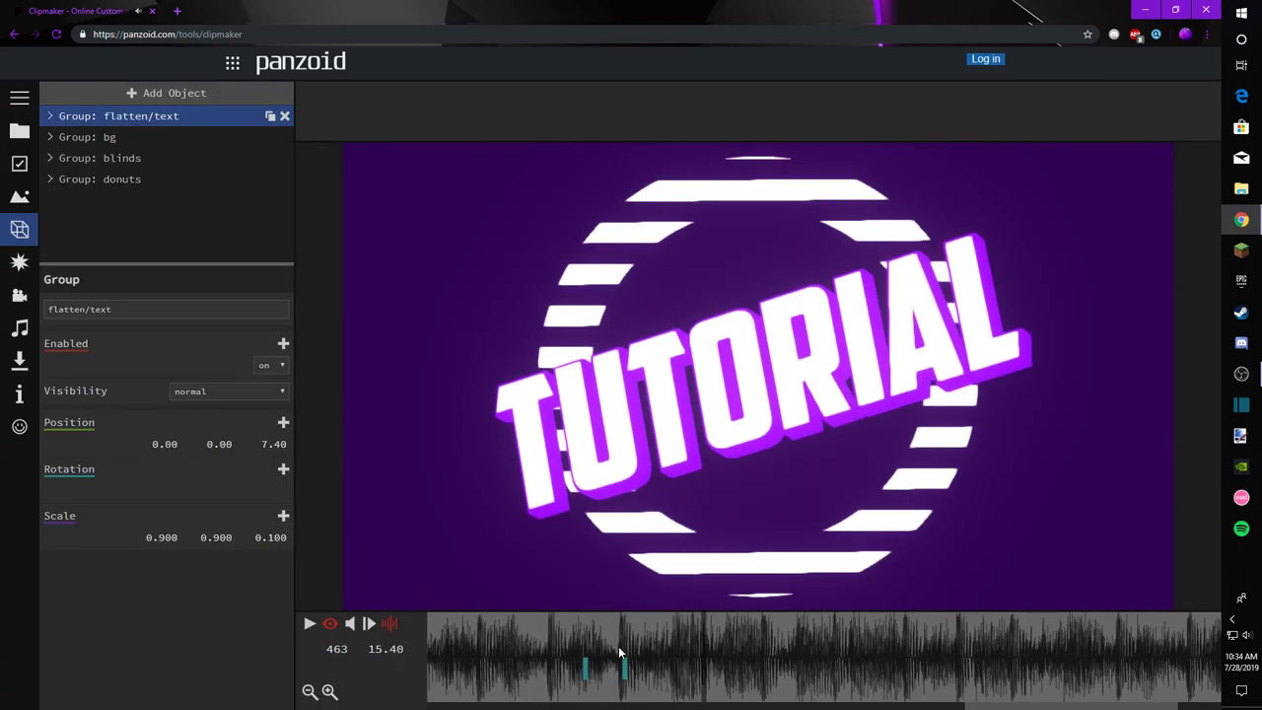
# Step: Move the tilt's ending Rotation keyframe to frame 451, keep its start at frame 439, and replay the tilt
pyautogui.click(624, 647)
pyautogui.moveTo(585, 662); pyautogui.dragTo(576, 663)
pyautogui.click(514, 654)
pyautogui.press('space')
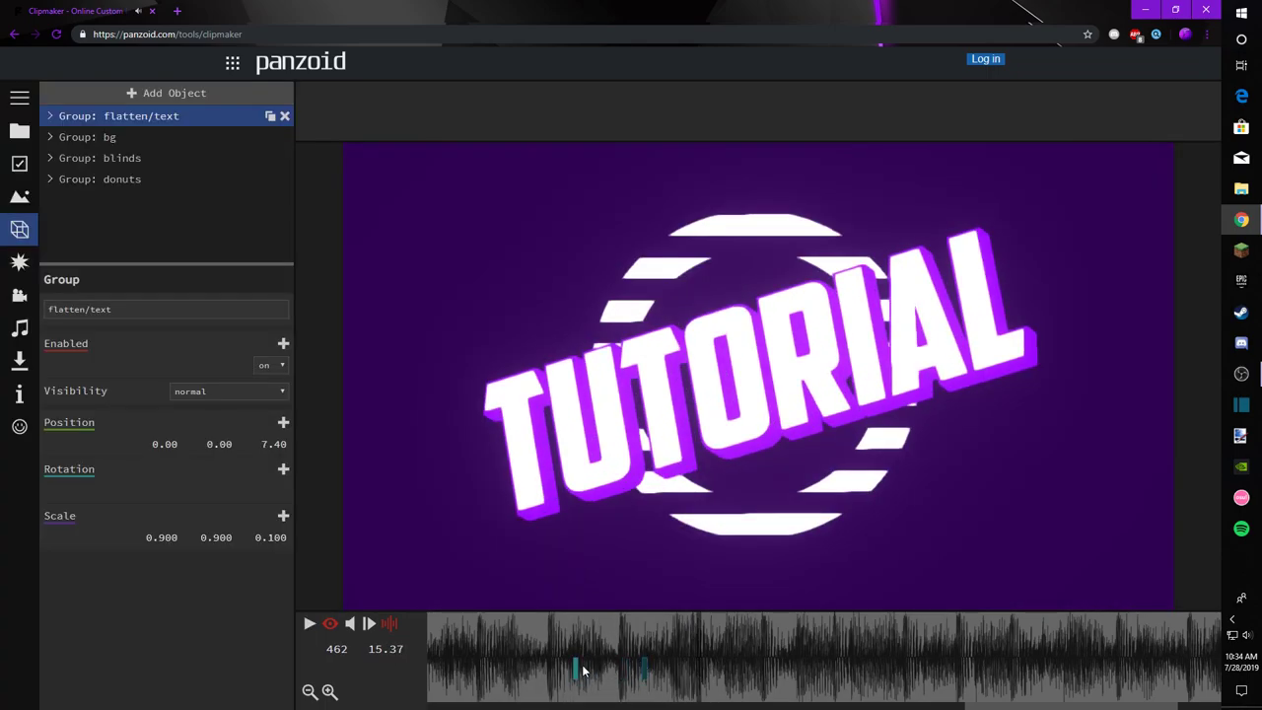
pyautogui.click(530, 640)
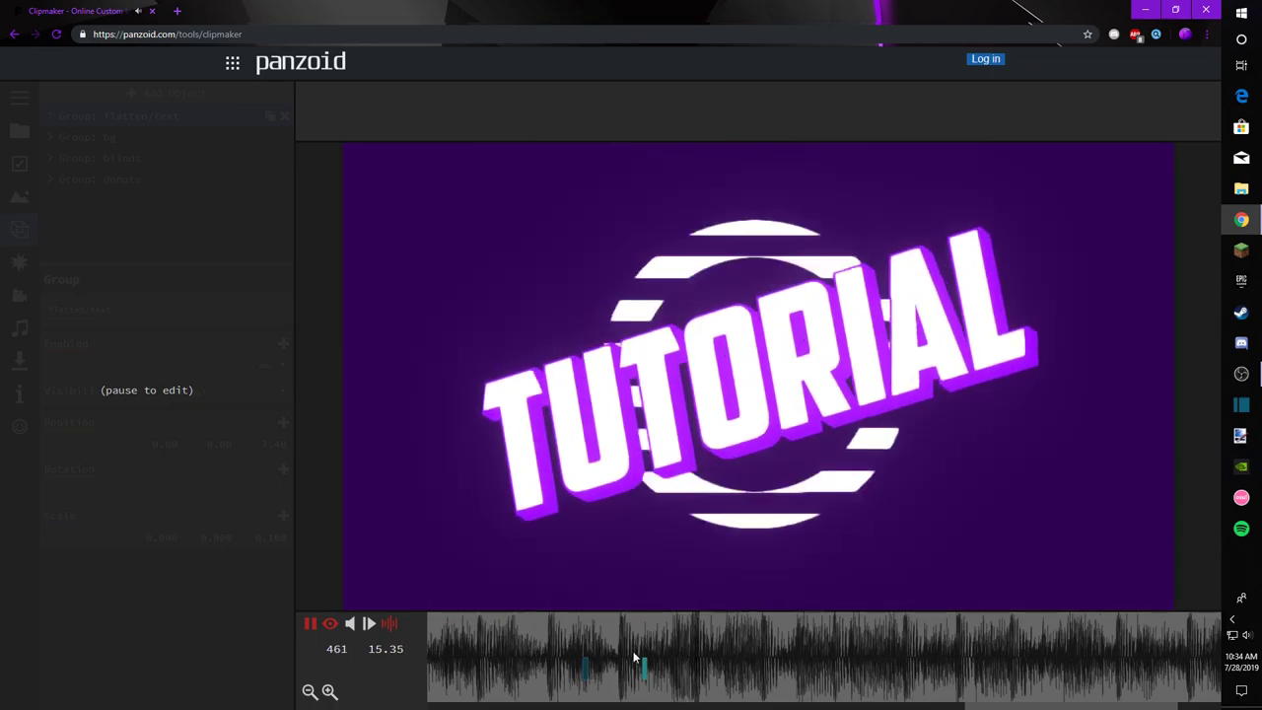
# Step: Set the Z rotation of the frame 451 keyframe to 20 and replay the stronger tilt
pyautogui.click(643, 651)
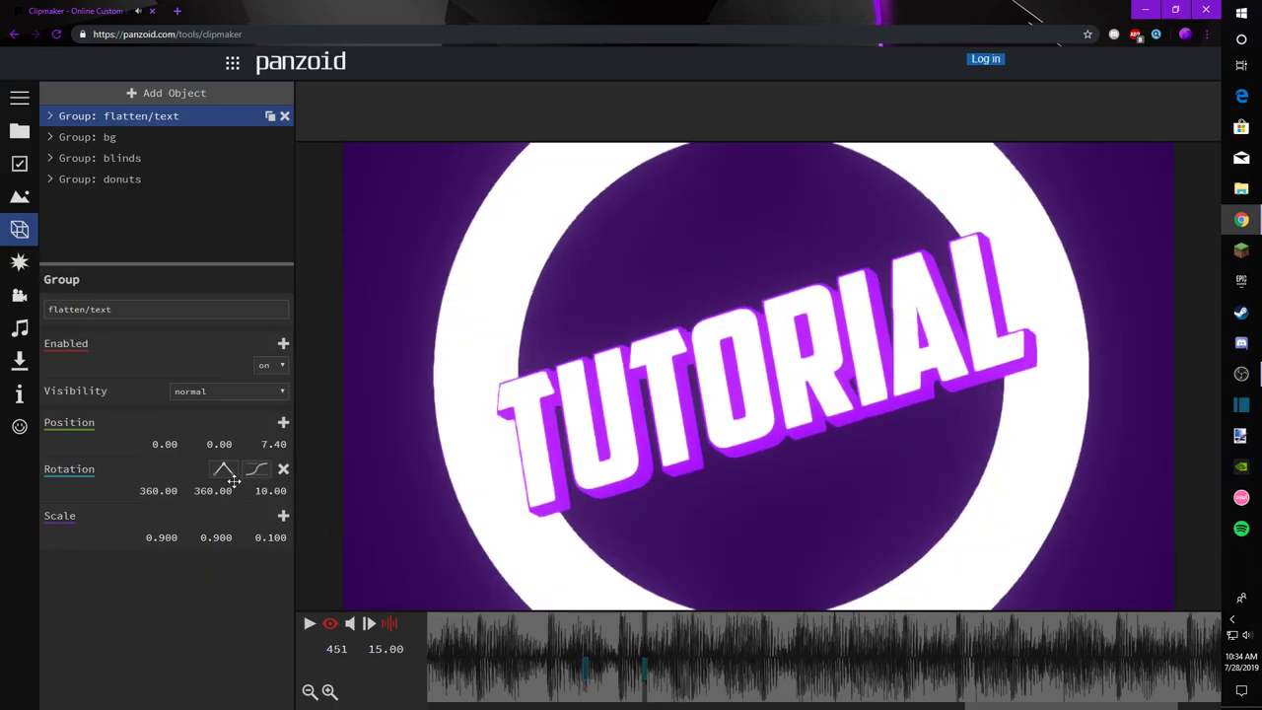
pyautogui.write('20')
pyautogui.press('Return')
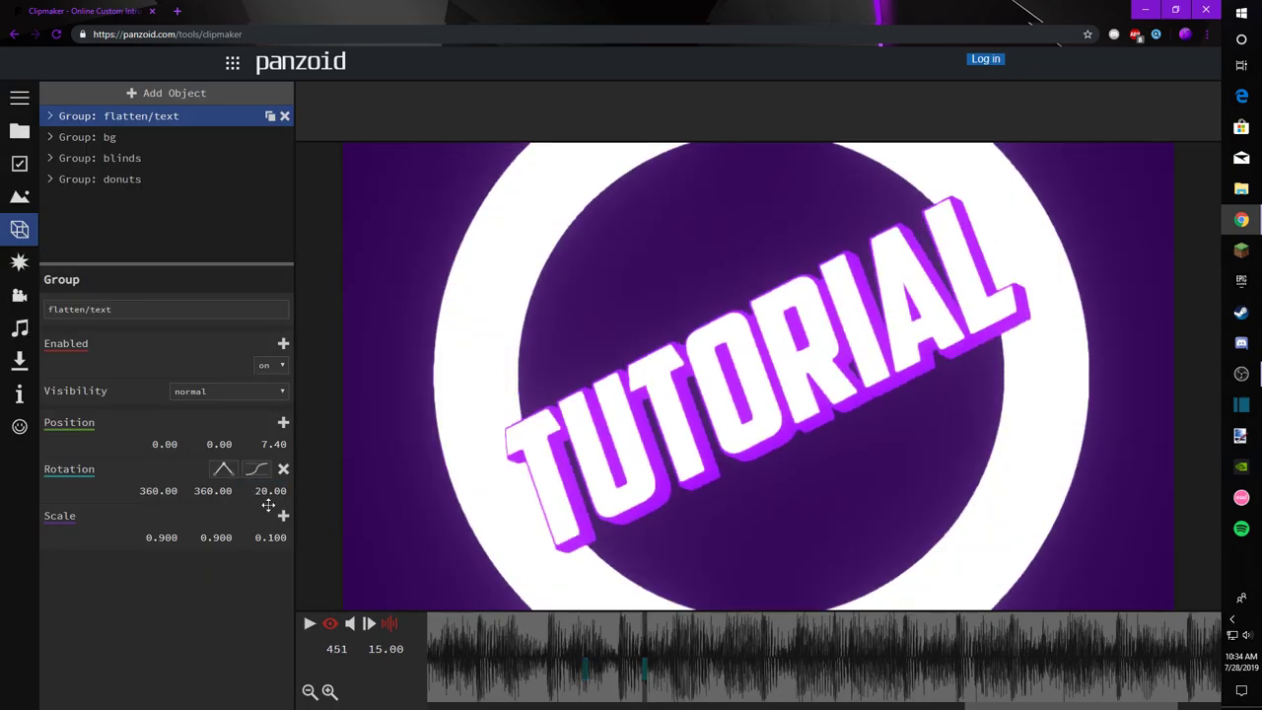
pyautogui.click(509, 663)
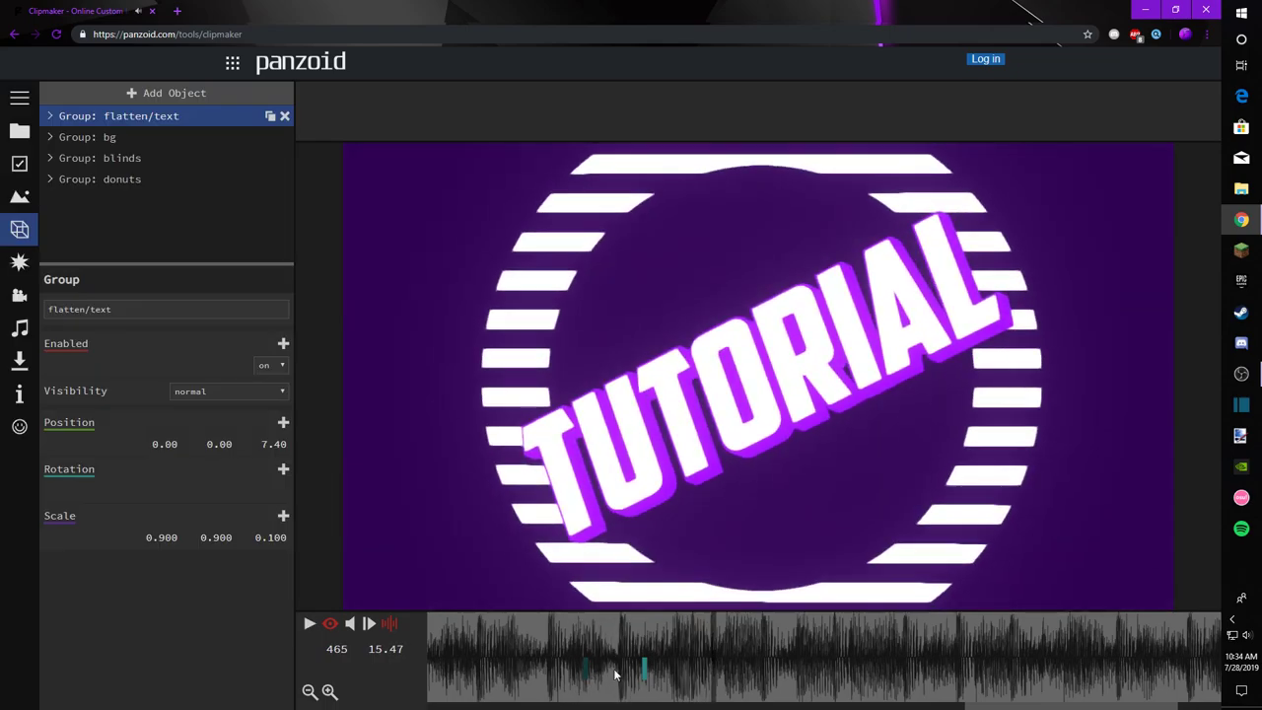
# Step: Add a flatten/text Rotation keyframe at frame 464 with circular in-out easing and a Z rotation of -20
pyautogui.moveTo(608, 629); pyautogui.dragTo(706, 643)
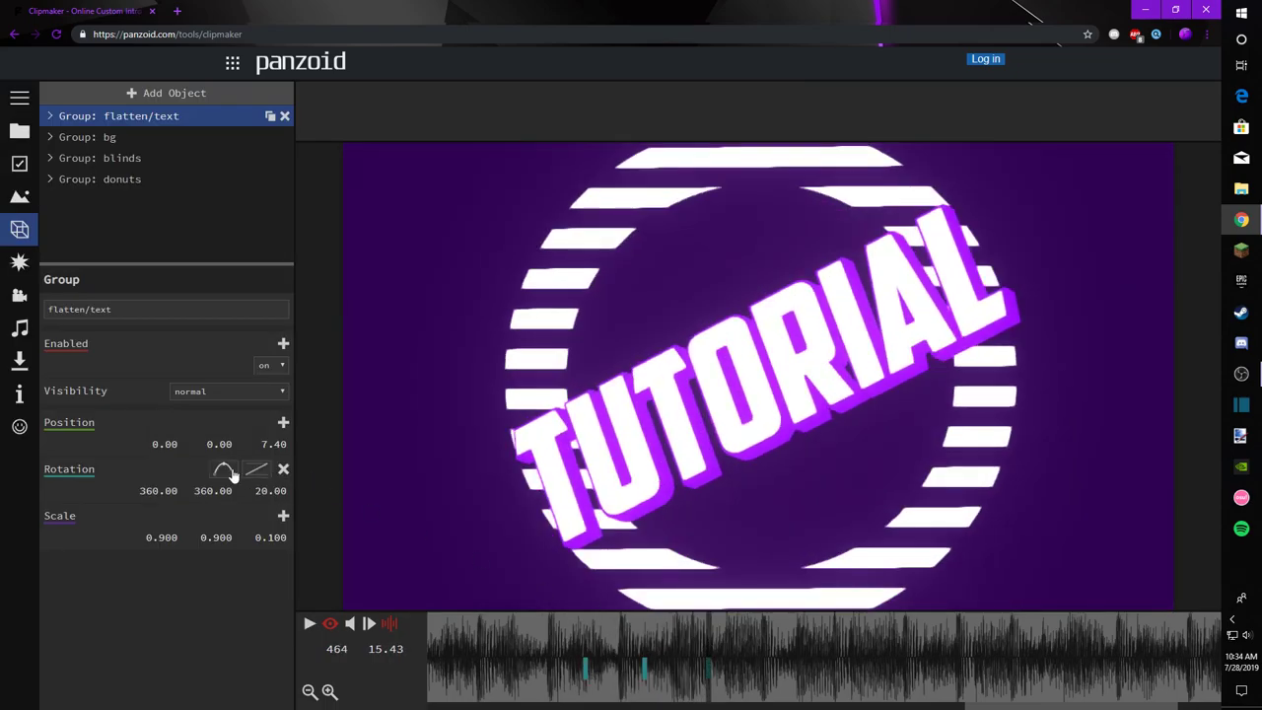
pyautogui.click(255, 470)
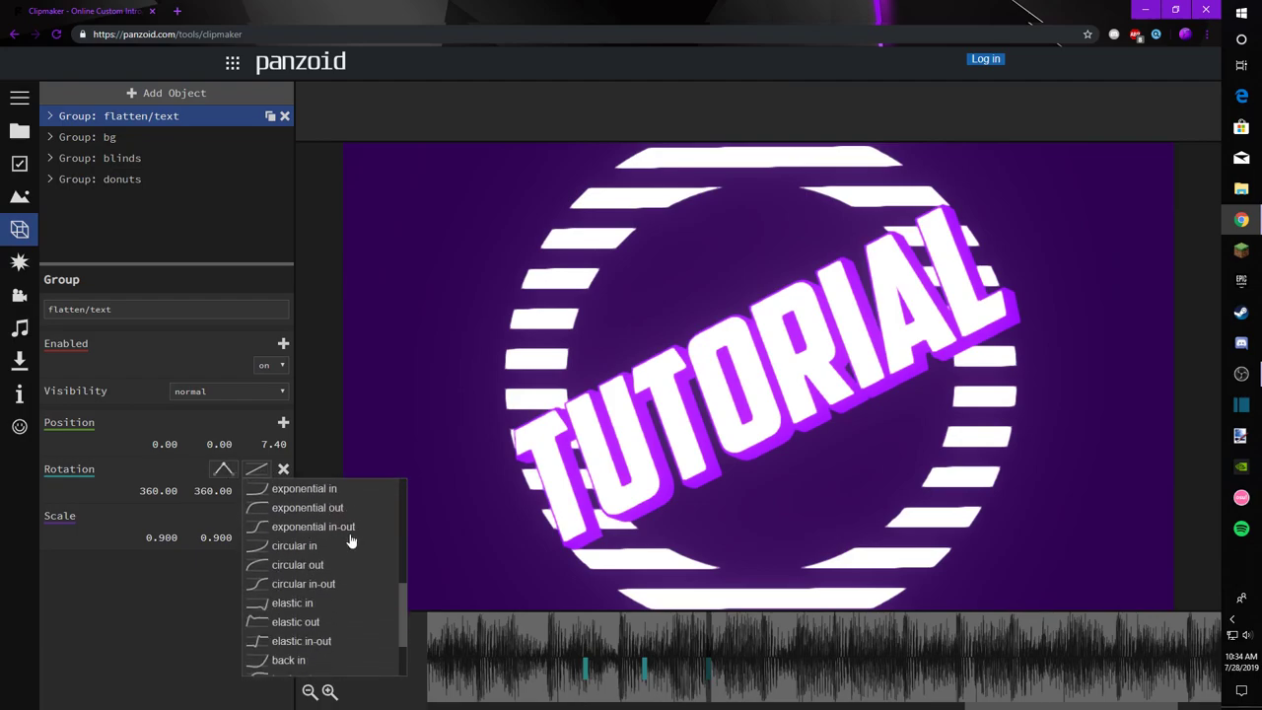
pyautogui.click(319, 580)
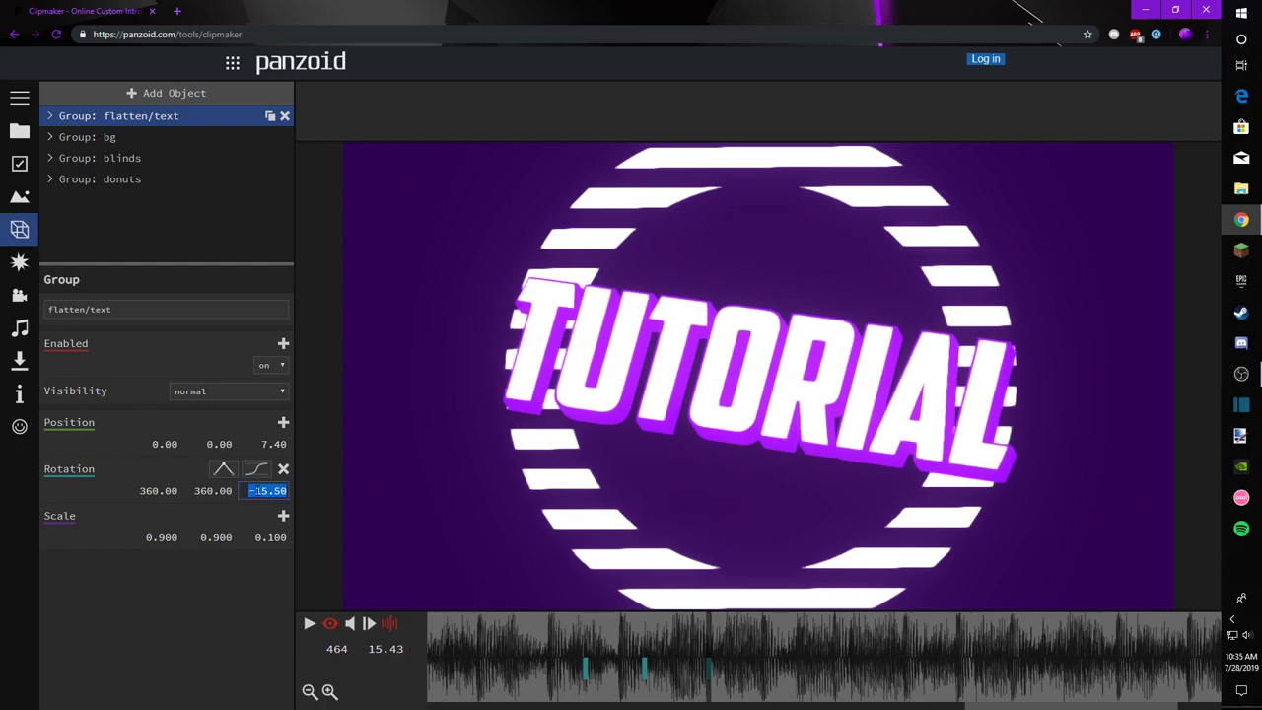
pyautogui.press('Return')
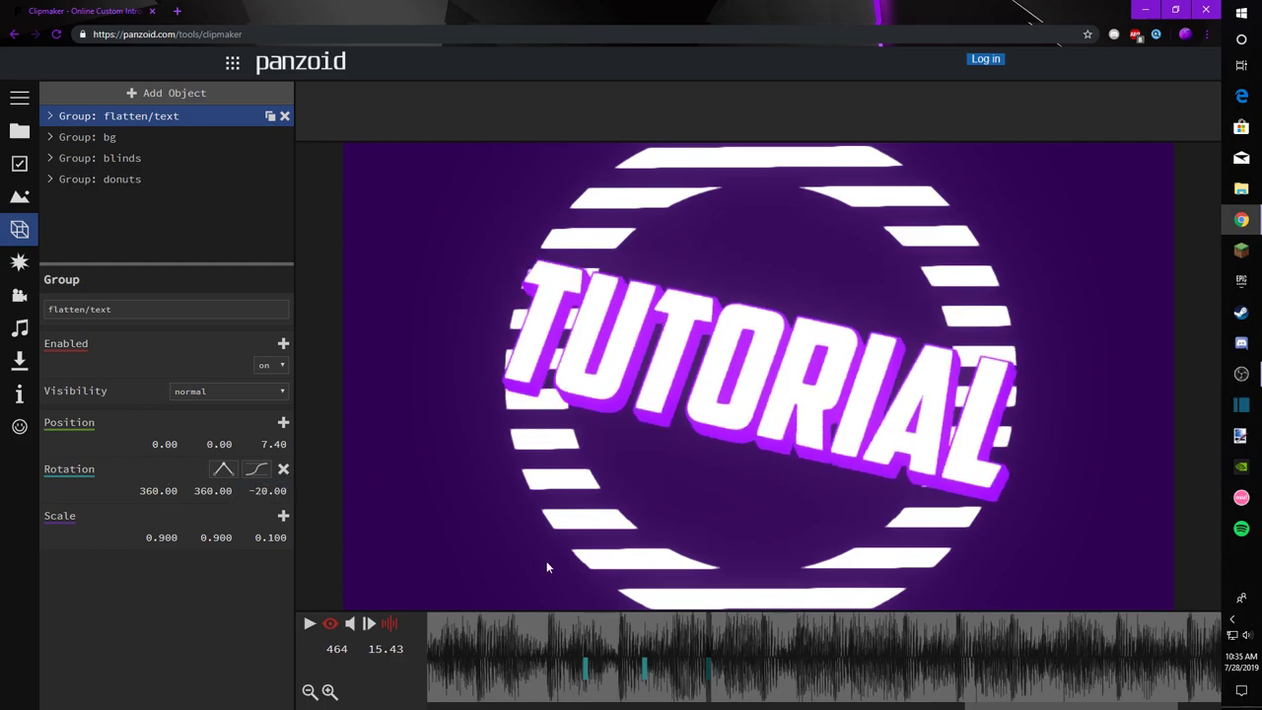
# Step: Play the opposite tilt and move its Rotation keyframe to about frame 467, replaying it against the beat
pyautogui.click(501, 633)
pyautogui.press('space')
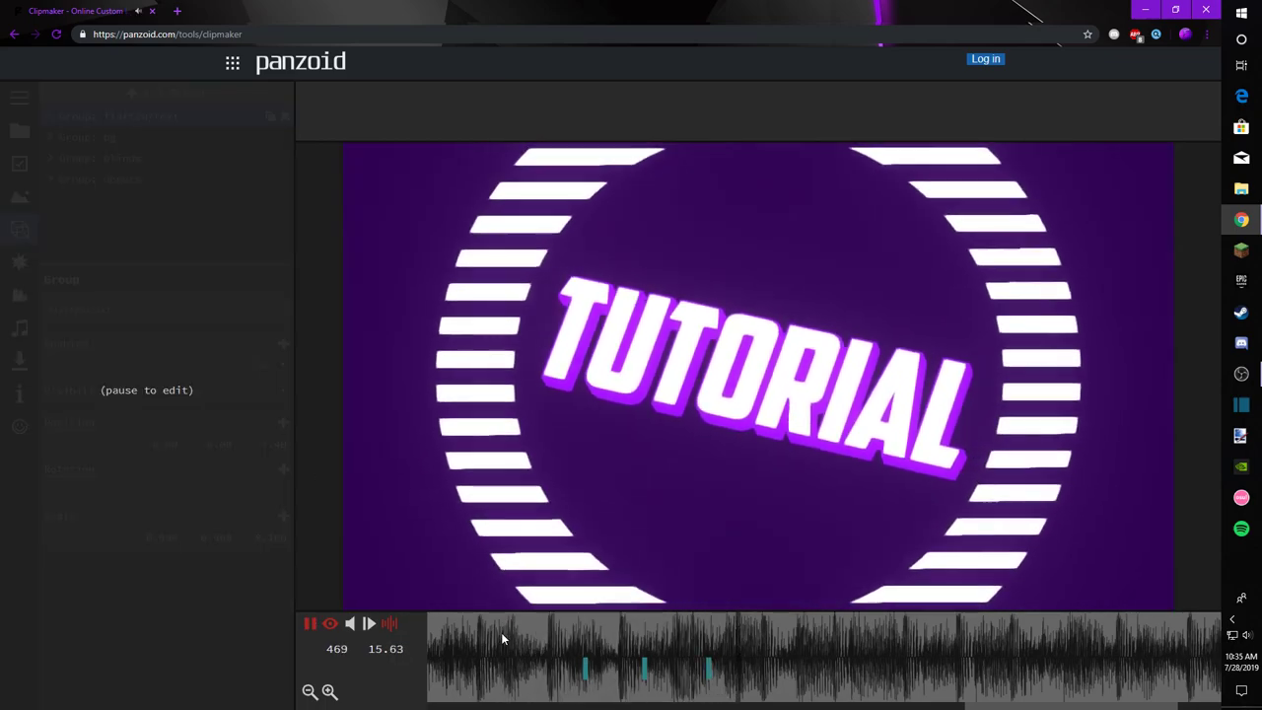
pyautogui.click(711, 645)
pyautogui.click(548, 646)
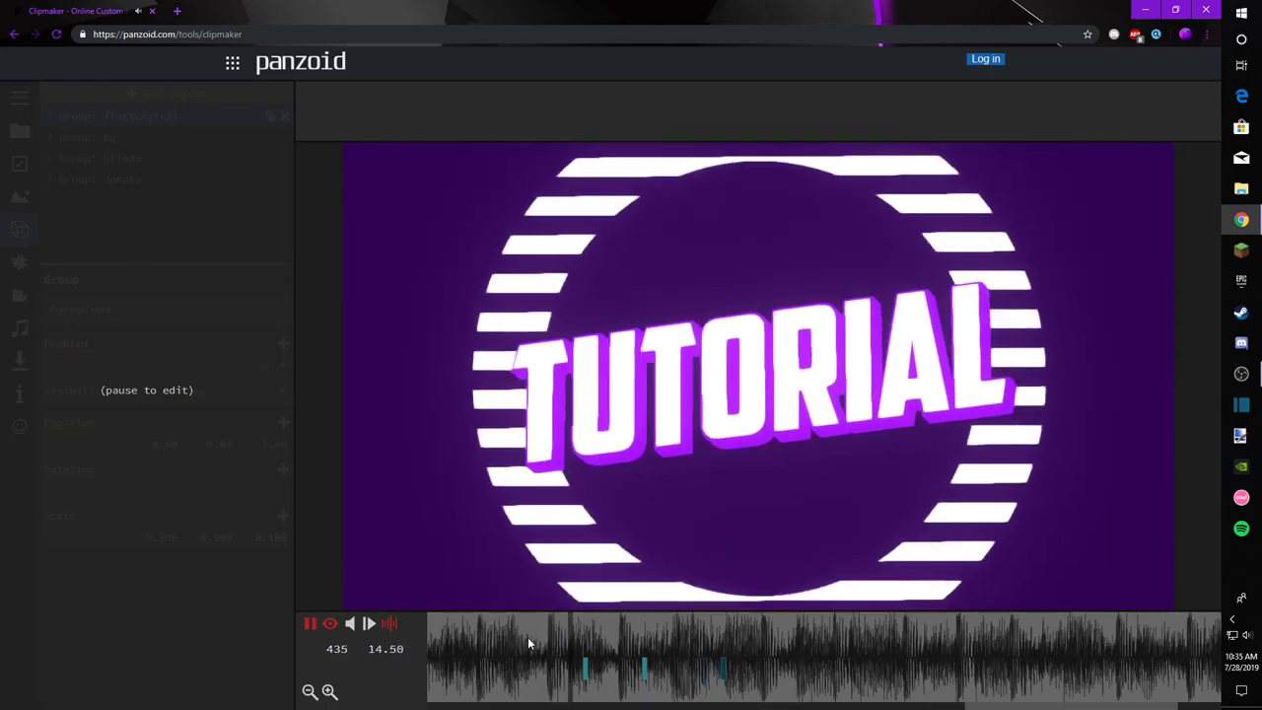
pyautogui.click(521, 624)
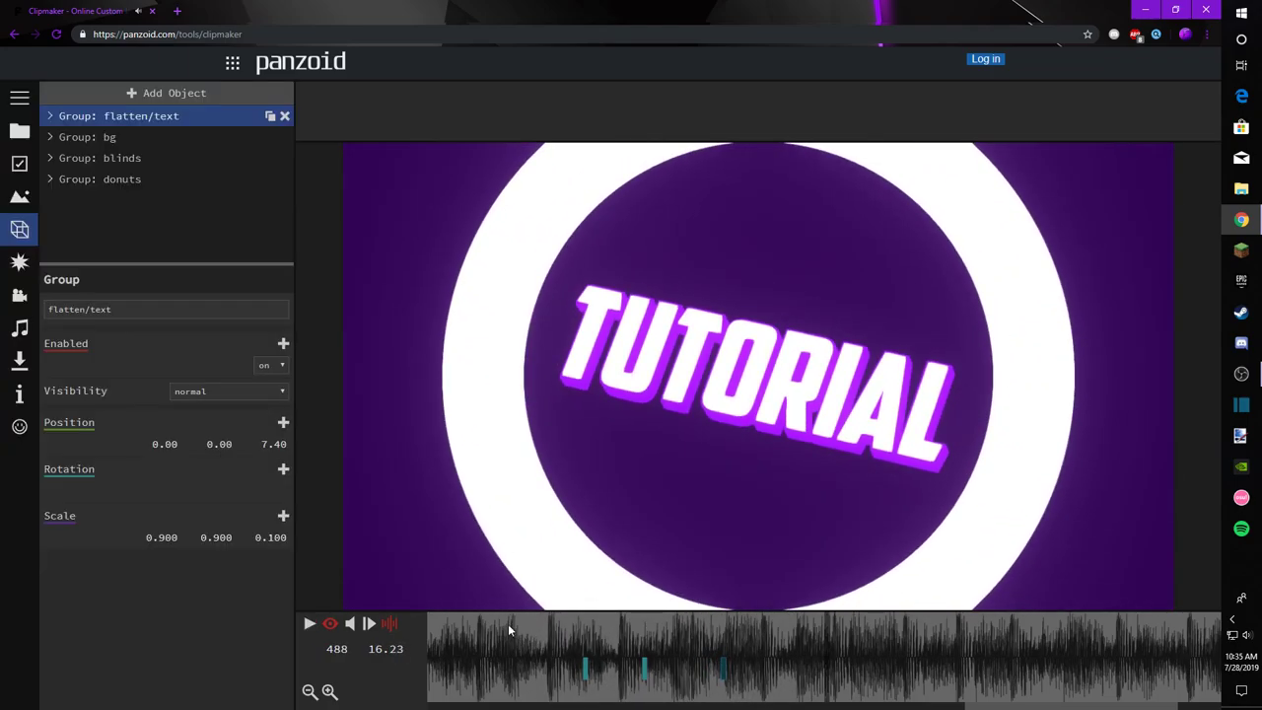
pyautogui.click(452, 626)
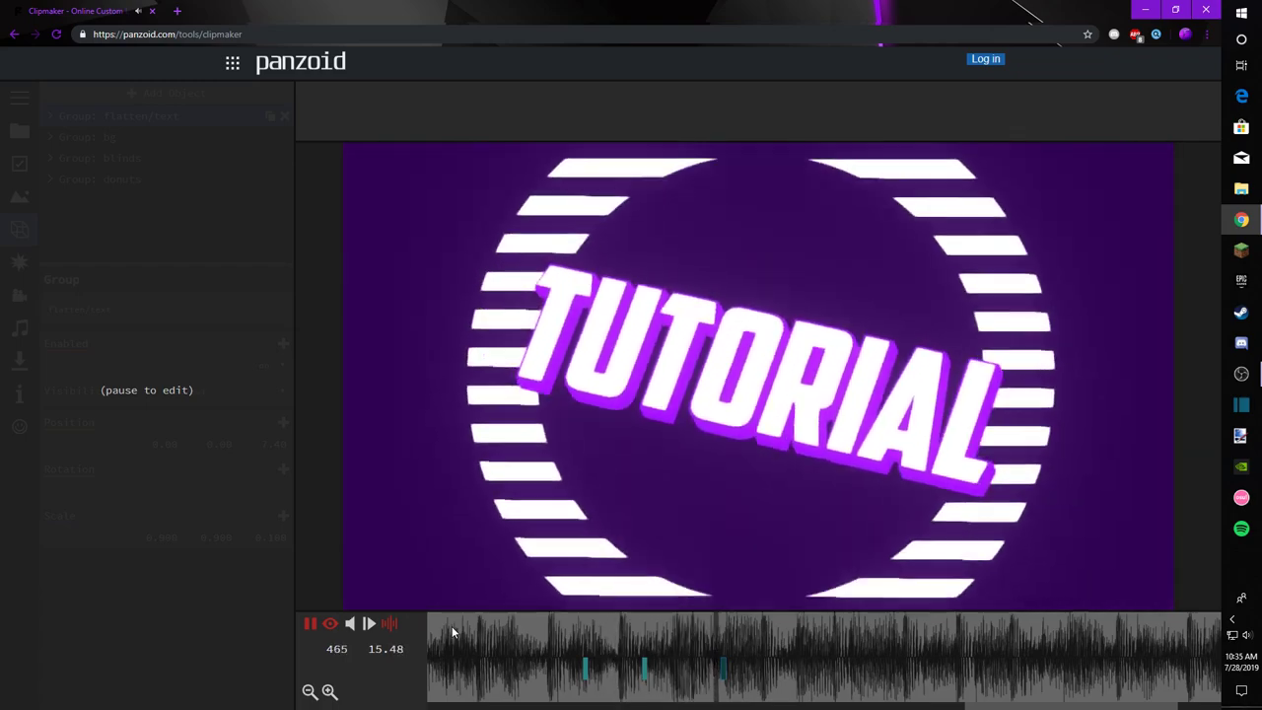
# Step: Add a flatten/text Rotation keyframe at frame 477 with in-out easing that returns the text to its untilted angle, and play it
pyautogui.click(716, 631)
pyautogui.moveTo(726, 637); pyautogui.dragTo(773, 637)
pyautogui.click(255, 470)
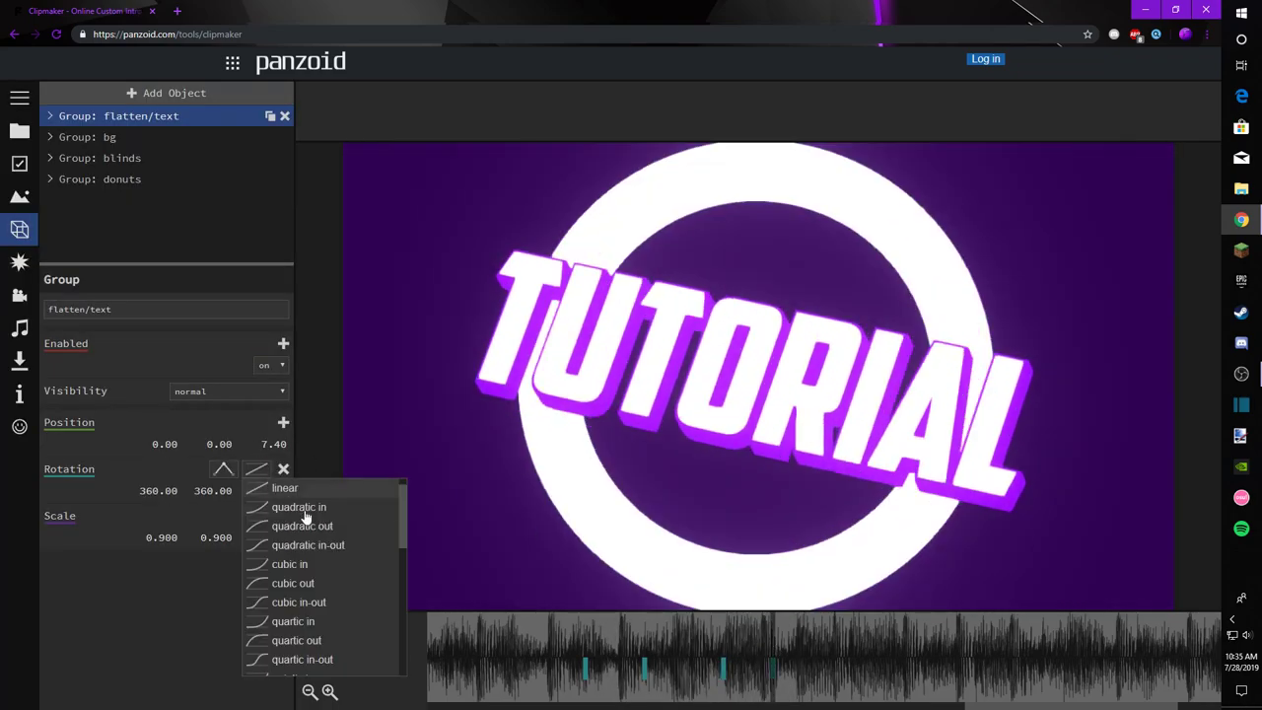
pyautogui.click(331, 629)
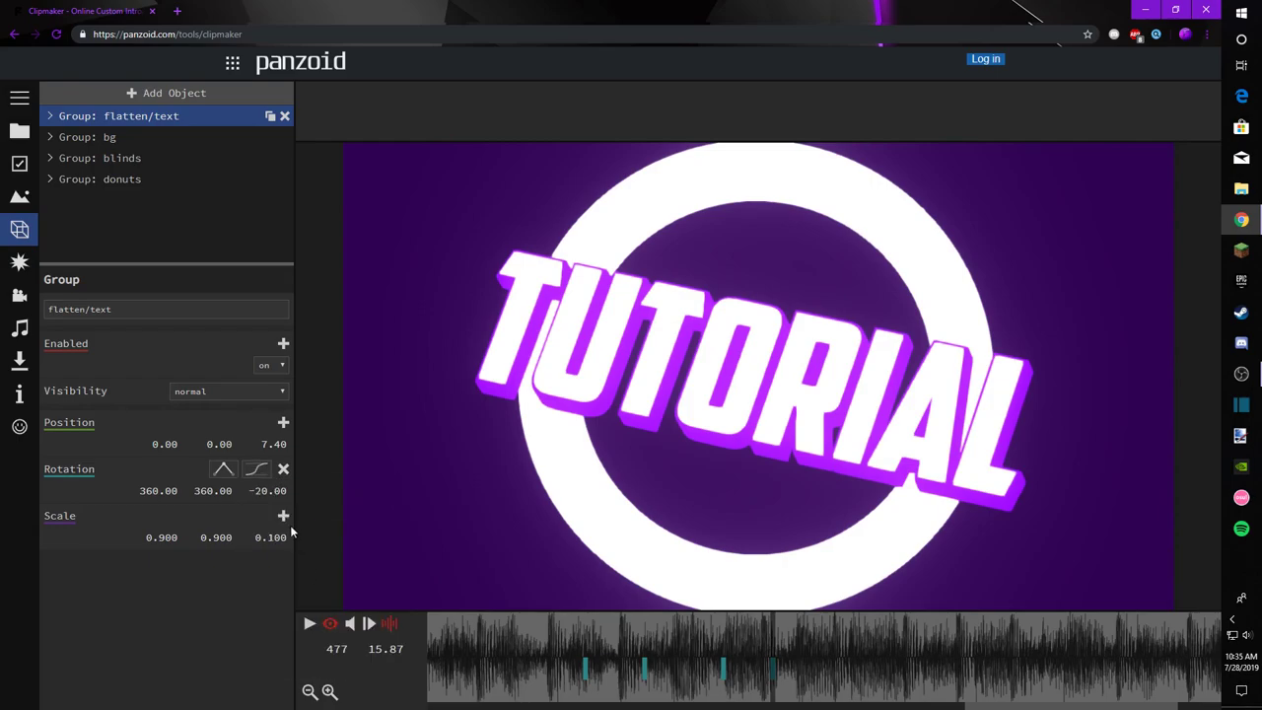
pyautogui.press('space')
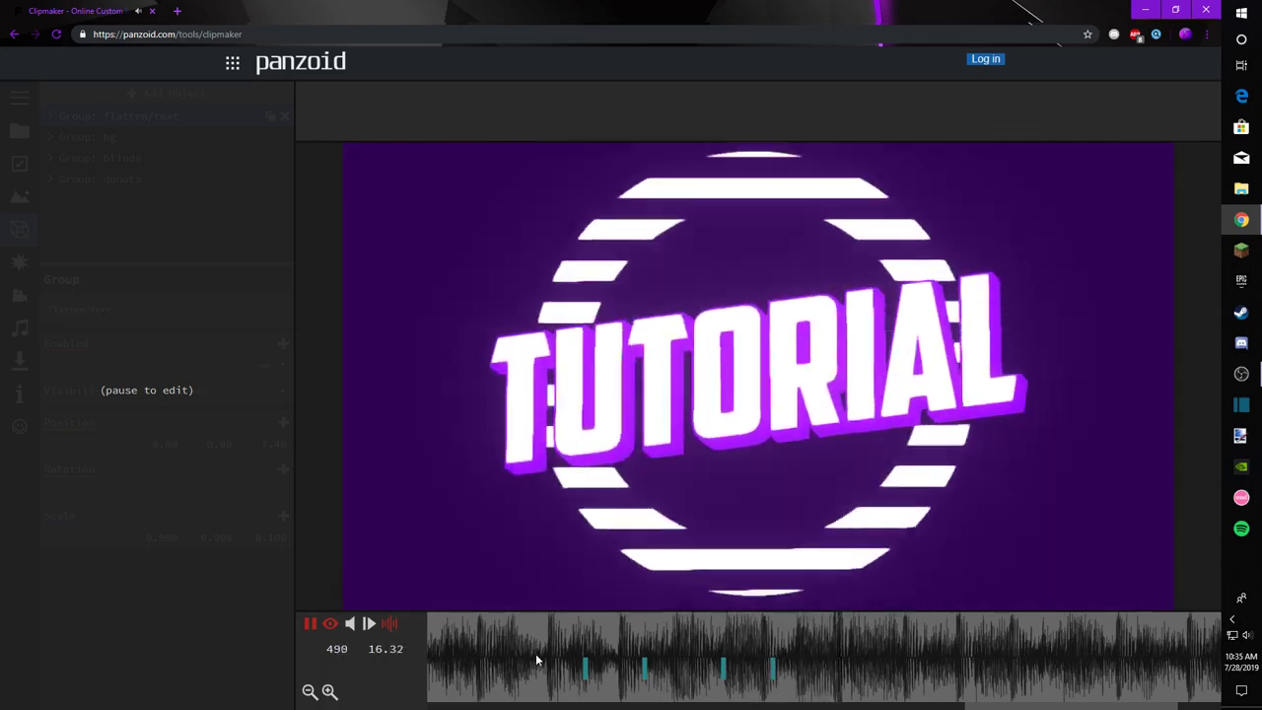
# Step: Move the final untilting Rotation keyframe to about frame 481 and replay the ending
pyautogui.press('space')
pyautogui.click(525, 638)
pyautogui.press('space')
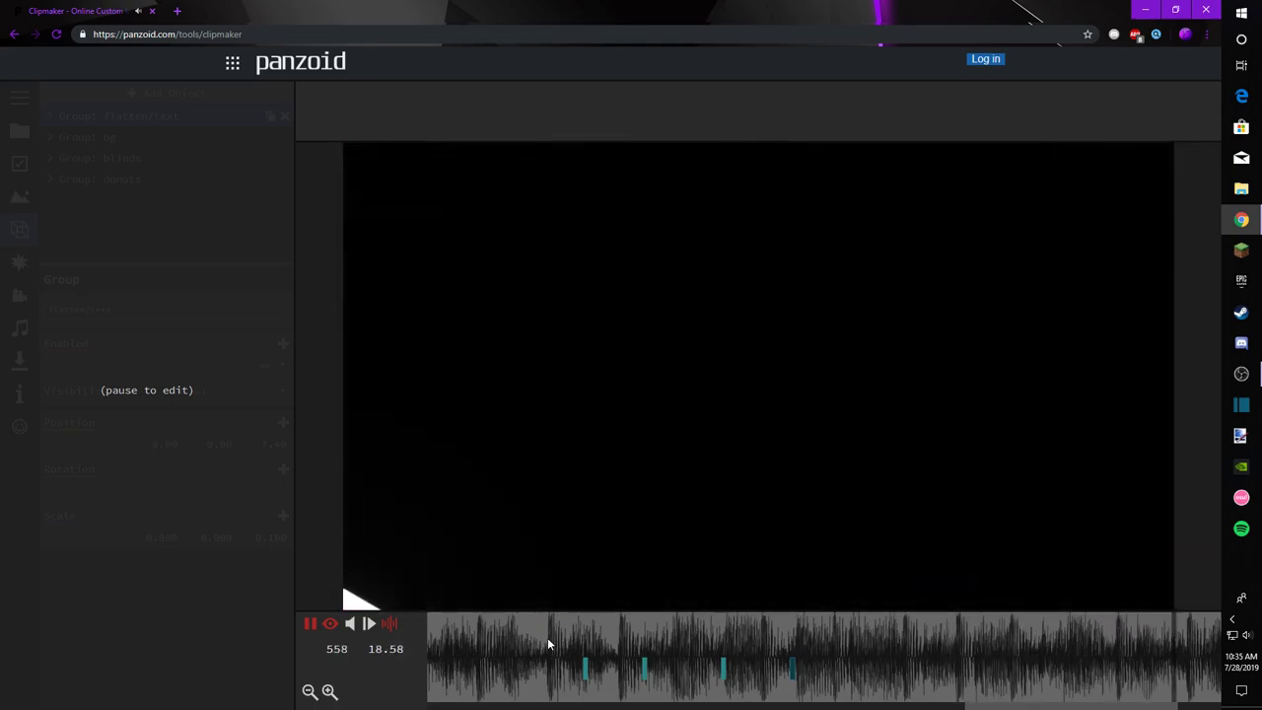
pyautogui.press('space')
# Step: Replay the intro from earlier points on the timeline to review the text flips and tilts with the music
pyautogui.moveTo(547, 637); pyautogui.dragTo(209, 643)
pyautogui.press('space')
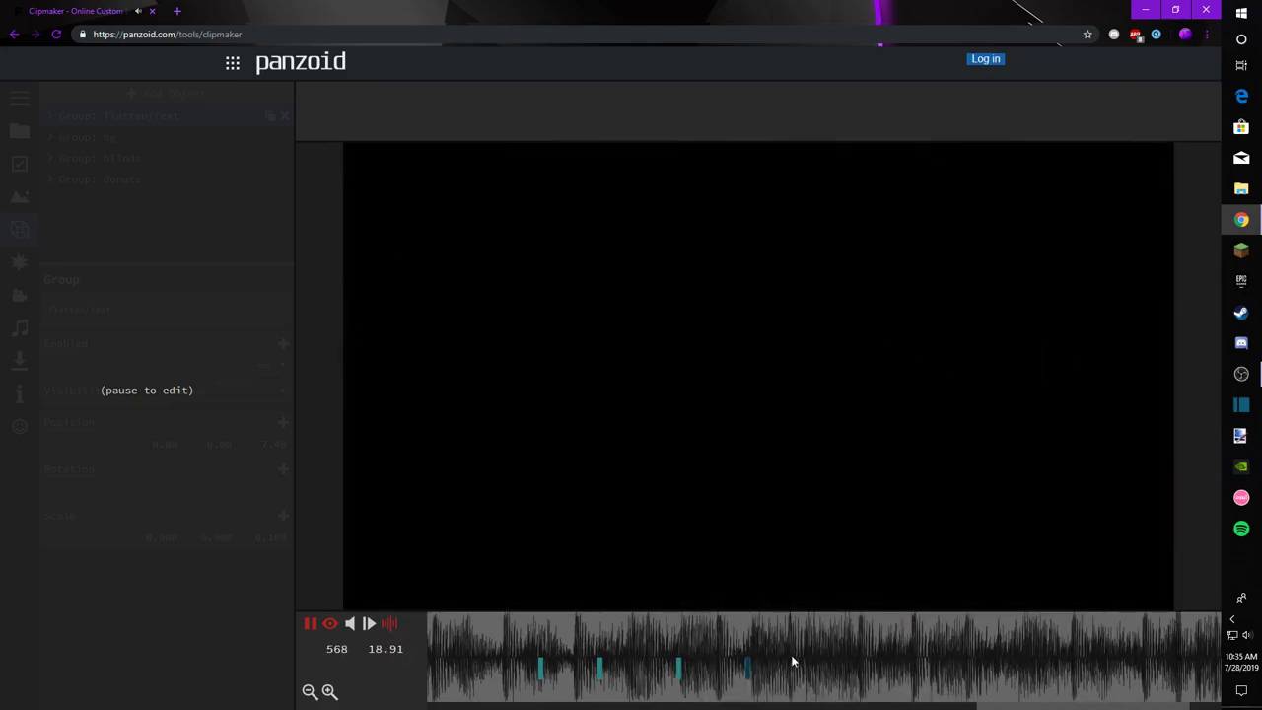
pyautogui.moveTo(792, 659); pyautogui.dragTo(340, 644)
pyautogui.moveTo(488, 646); pyautogui.dragTo(380, 634)
pyautogui.press('space')
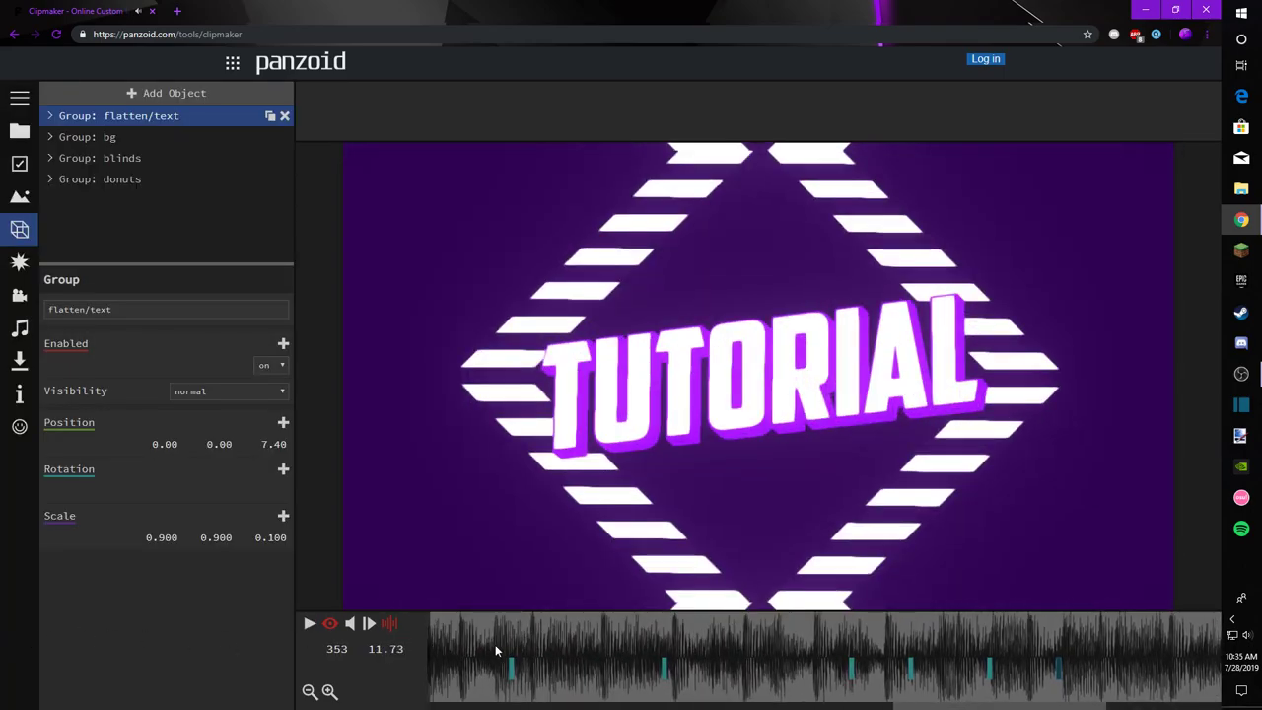
# Step: Replay the intro from progressively earlier timeline points to check the text flips against the music
pyautogui.moveTo(495, 646); pyautogui.dragTo(190, 623)
pyautogui.moveTo(485, 636); pyautogui.dragTo(443, 638)
pyautogui.press('space')
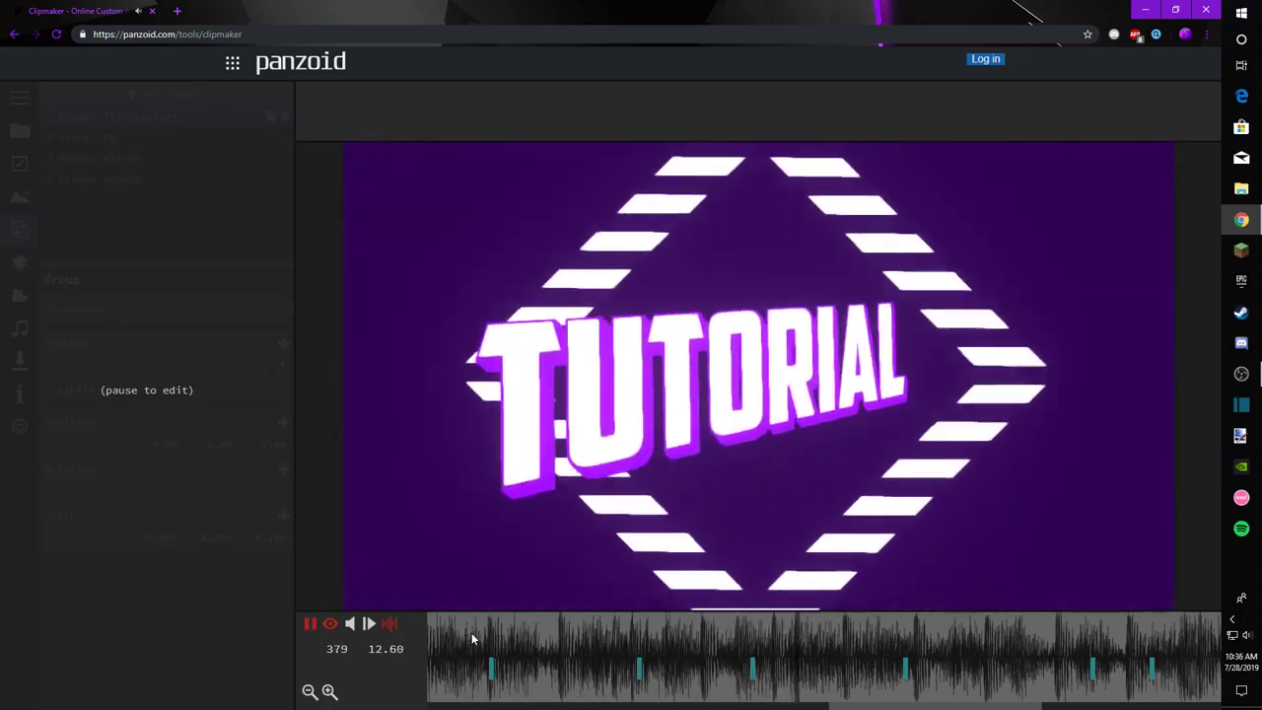
pyautogui.moveTo(472, 638); pyautogui.dragTo(335, 642)
pyautogui.press('space')
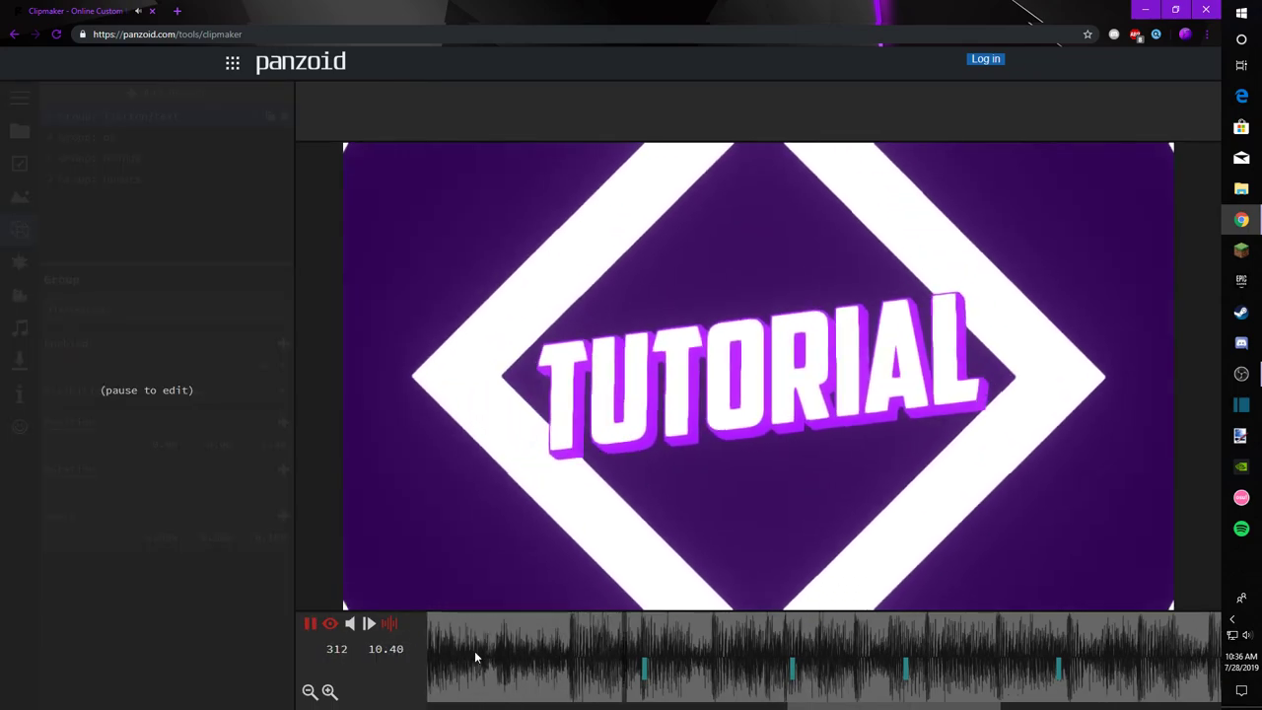
# Step: Add an Offset keyframe with stepped easing and x and y at 0 to the last Duplicate effect at frame 315
pyautogui.press('space')
pyautogui.moveTo(581, 647); pyautogui.dragTo(634, 652)
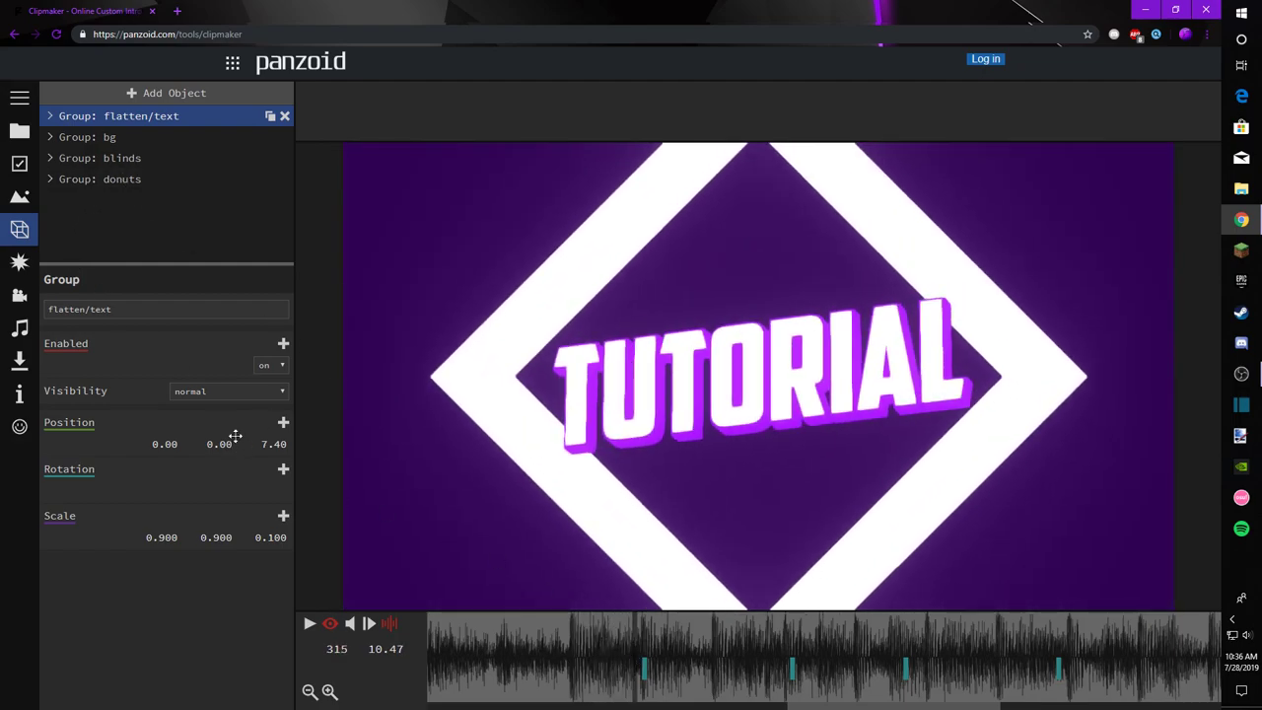
pyautogui.click(20, 262)
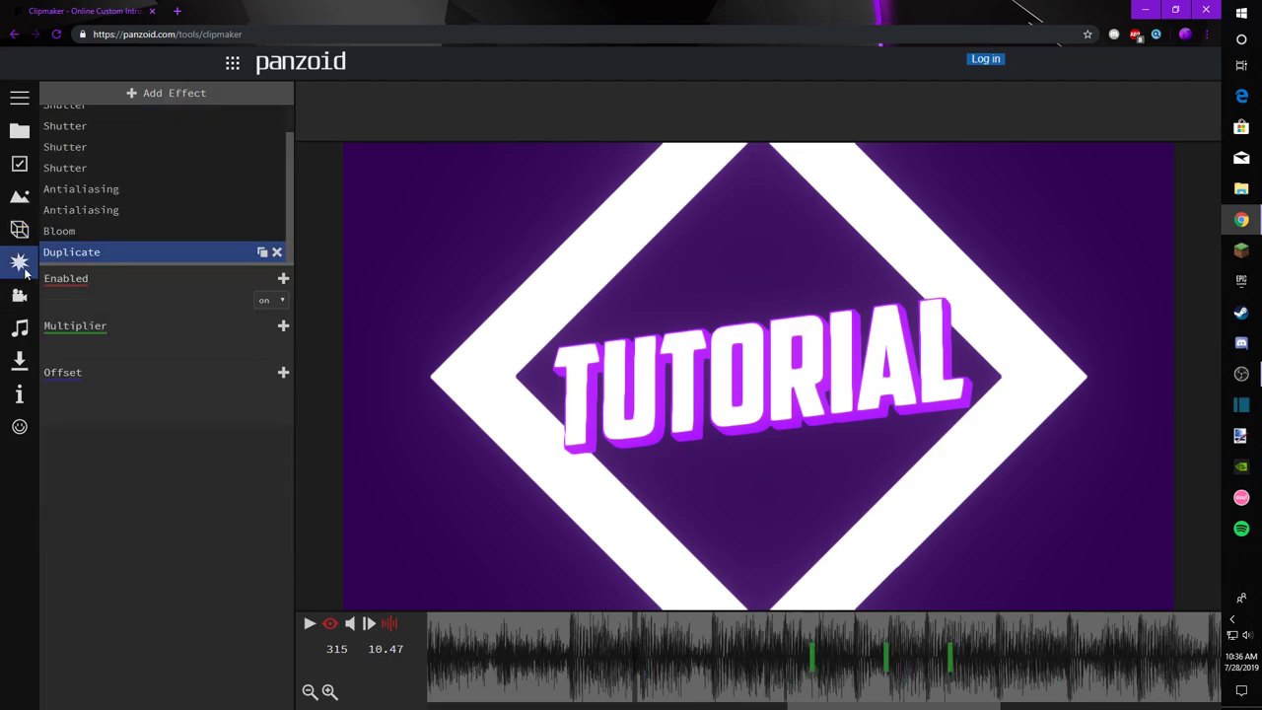
pyautogui.click(256, 372)
pyautogui.click(282, 391)
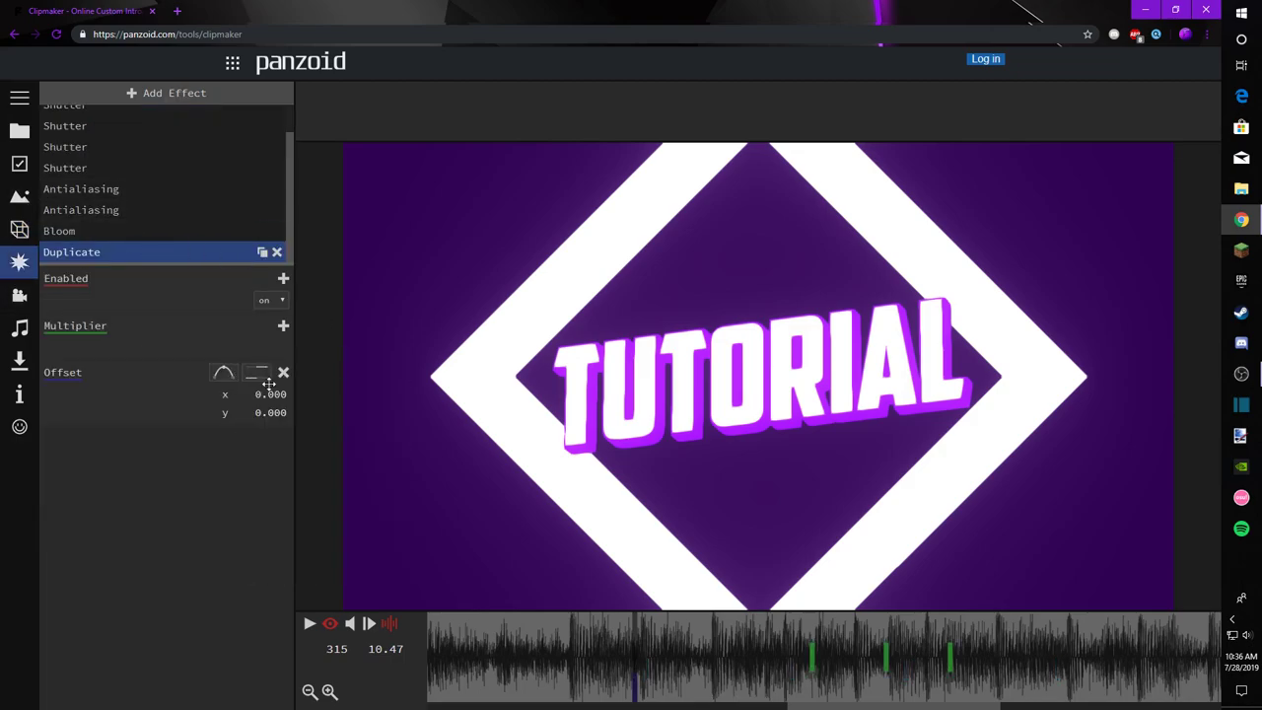
# Step: Move the new Offset keyframe back to about frame 309, replaying the opening against the beat
pyautogui.moveTo(643, 666); pyautogui.dragTo(524, 642)
pyautogui.press('space')
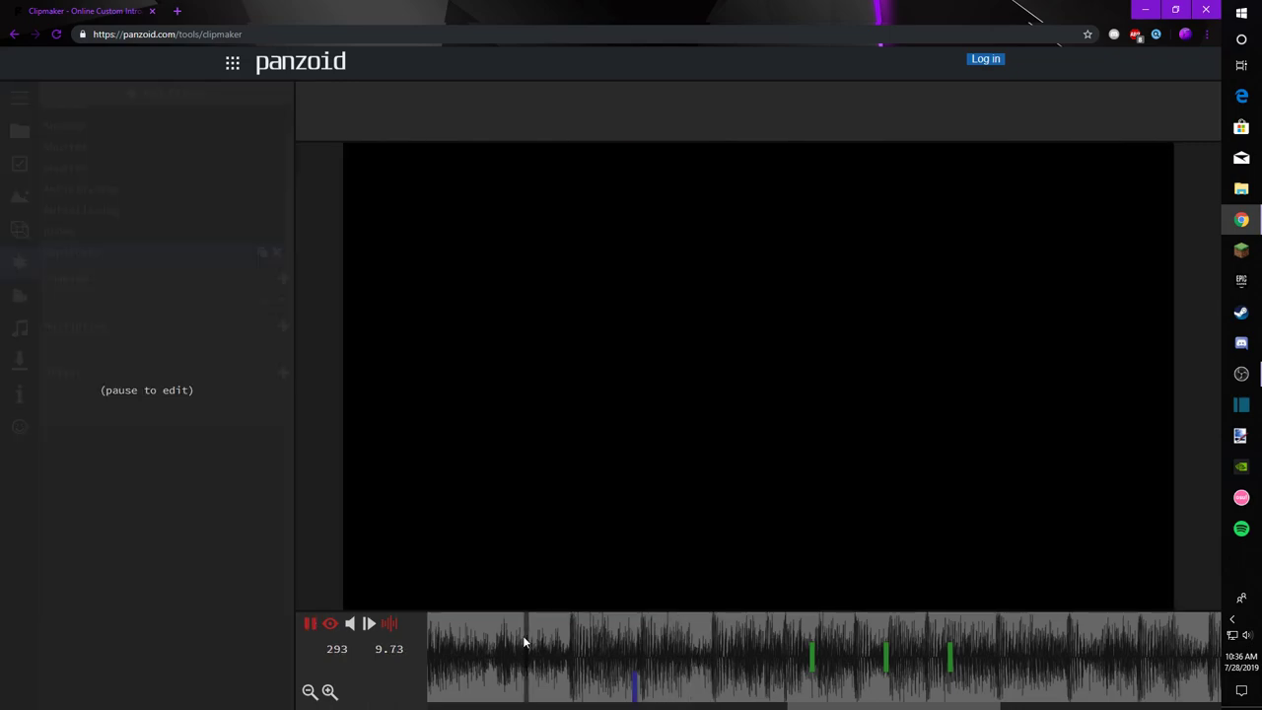
pyautogui.press('space')
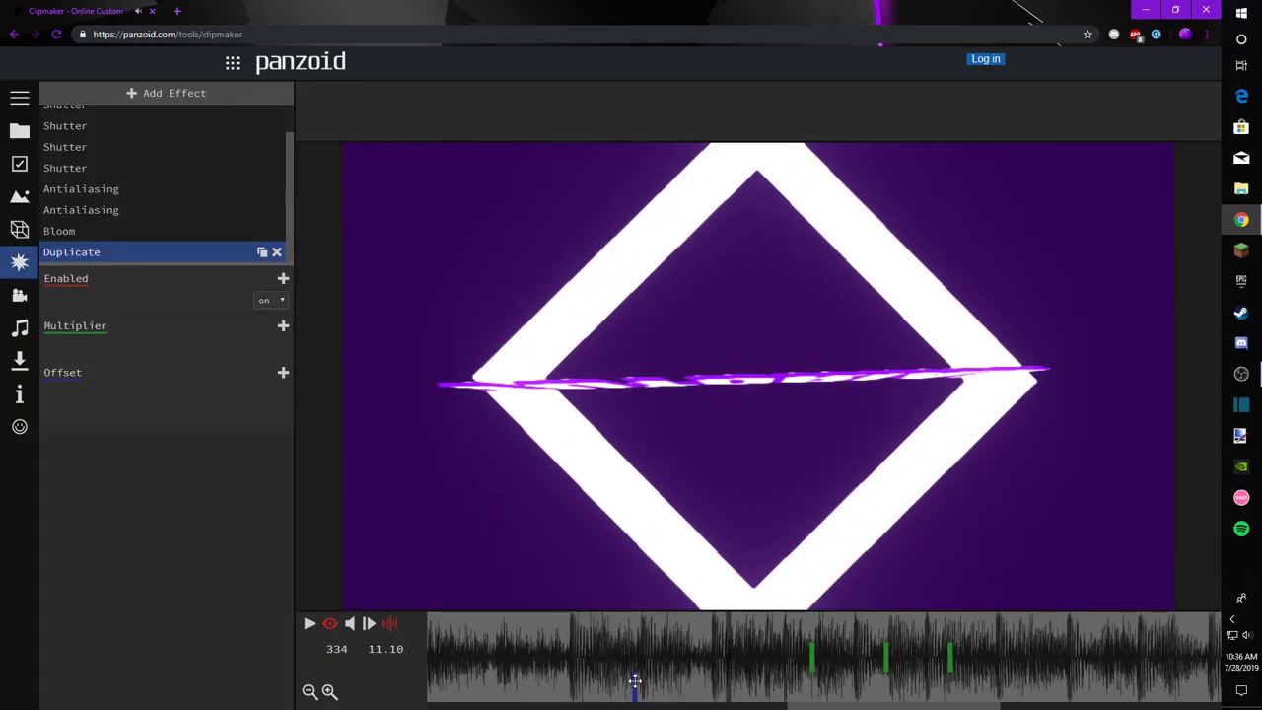
pyautogui.moveTo(553, 648); pyautogui.dragTo(529, 642)
pyautogui.press('space')
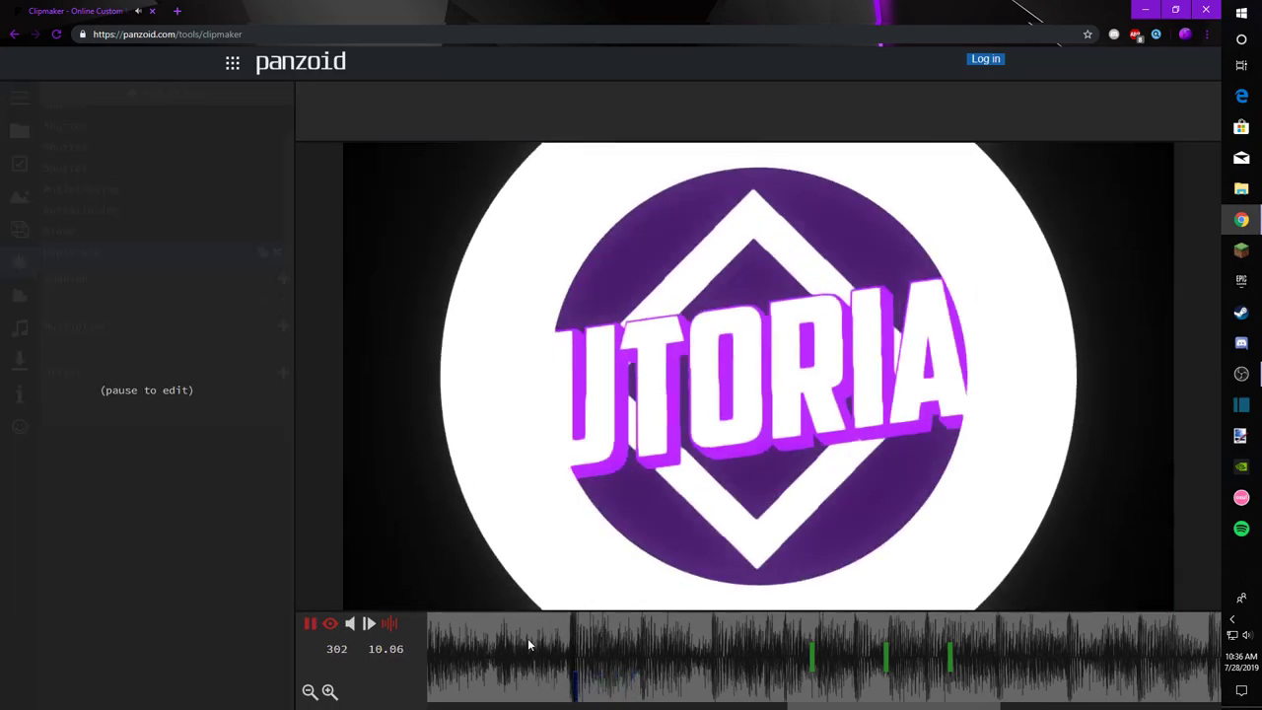
pyautogui.press('space')
pyautogui.moveTo(605, 688); pyautogui.dragTo(537, 653)
pyautogui.press('space')
pyautogui.press('space')
# Step: Add a second Duplicate Offset keyframe at frame 327 with in-out easing and x set to 2
pyautogui.moveTo(651, 645); pyautogui.dragTo(694, 649)
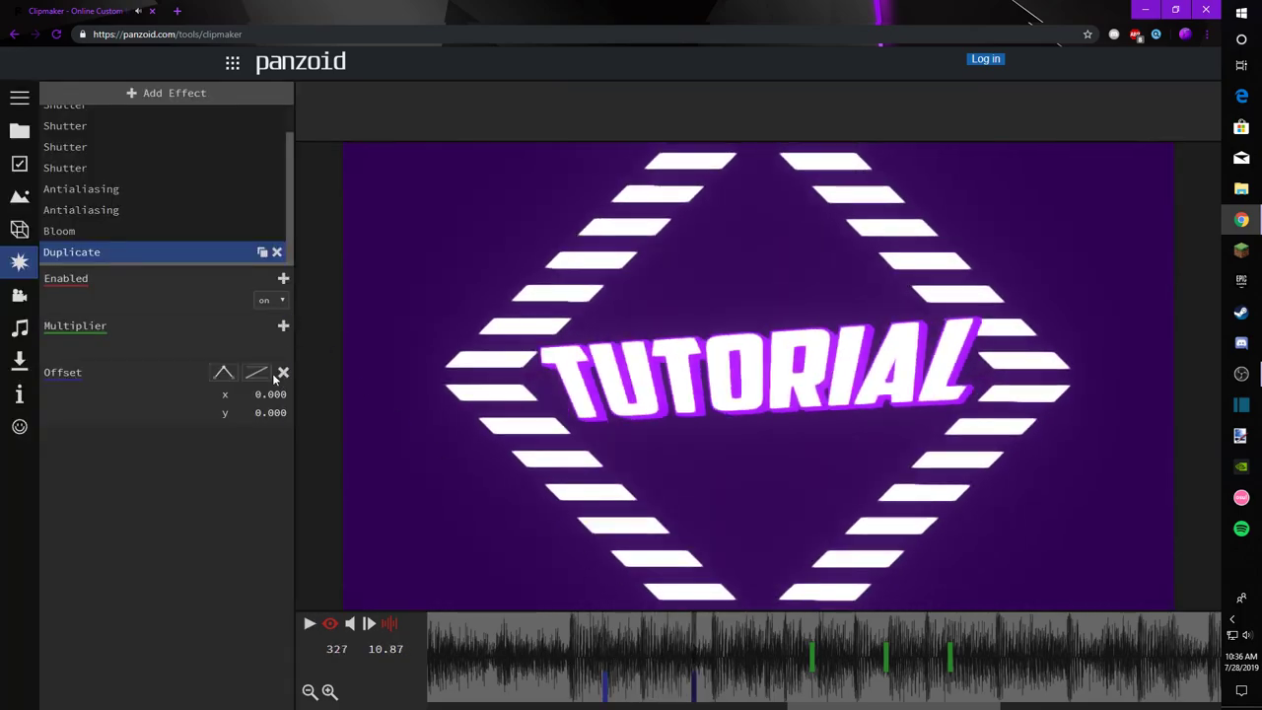
pyautogui.click(256, 373)
pyautogui.click(336, 486)
pyautogui.moveTo(269, 394); pyautogui.dragTo(214, 395)
pyautogui.press('Return')
# Step: Play the horizontal screen slide and move its starting Offset keyframe to about frame 305
pyautogui.click(562, 706)
pyautogui.moveTo(639, 708); pyautogui.dragTo(786, 707)
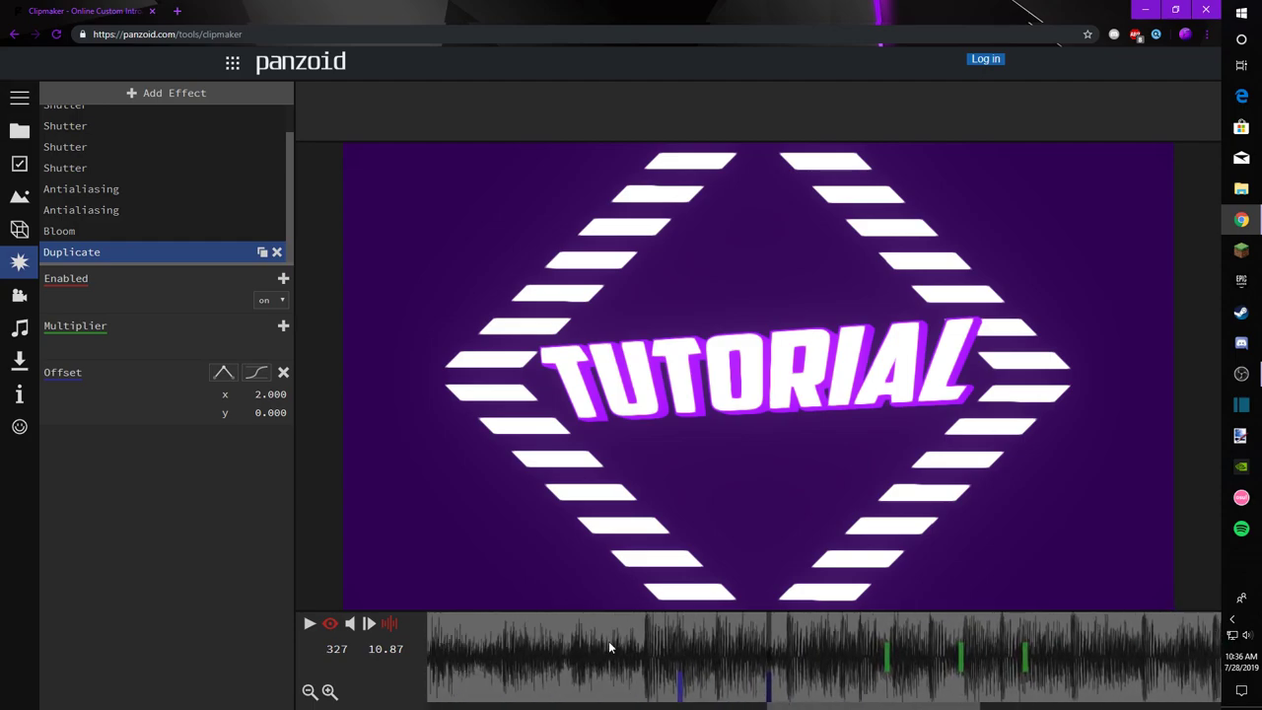
pyautogui.click(597, 657)
pyautogui.press('space')
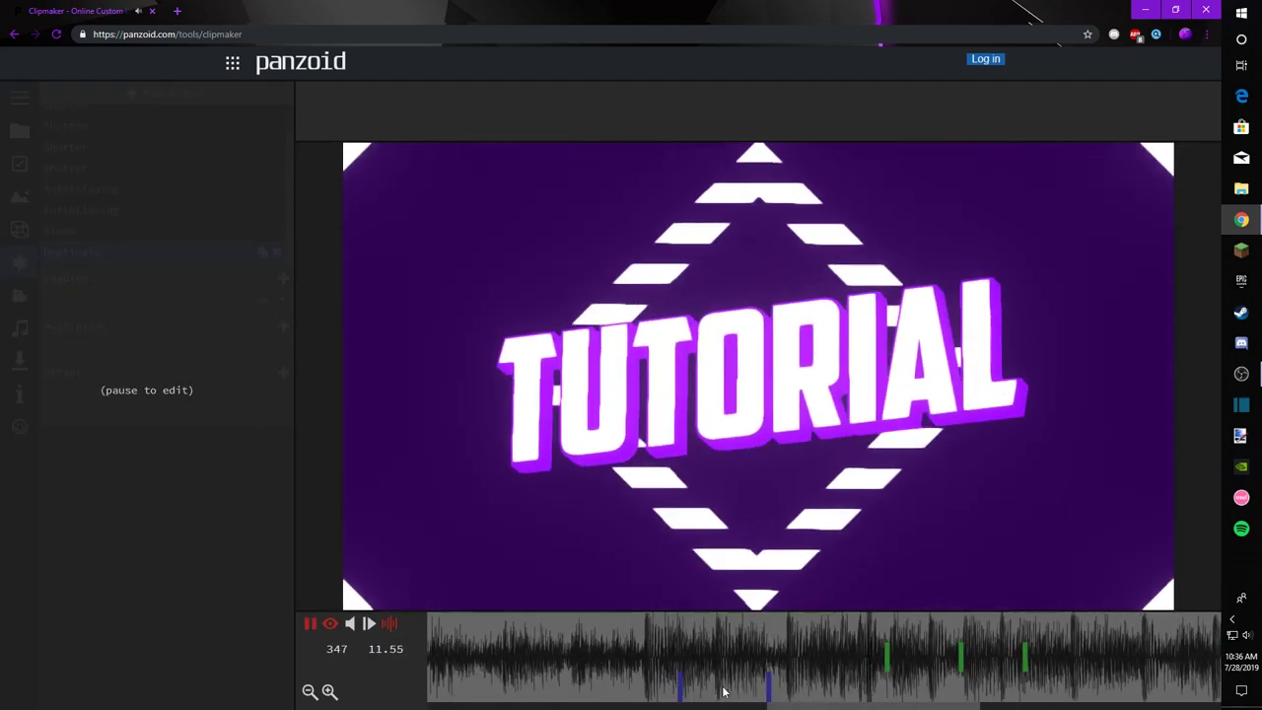
pyautogui.press('space')
pyautogui.click(591, 653)
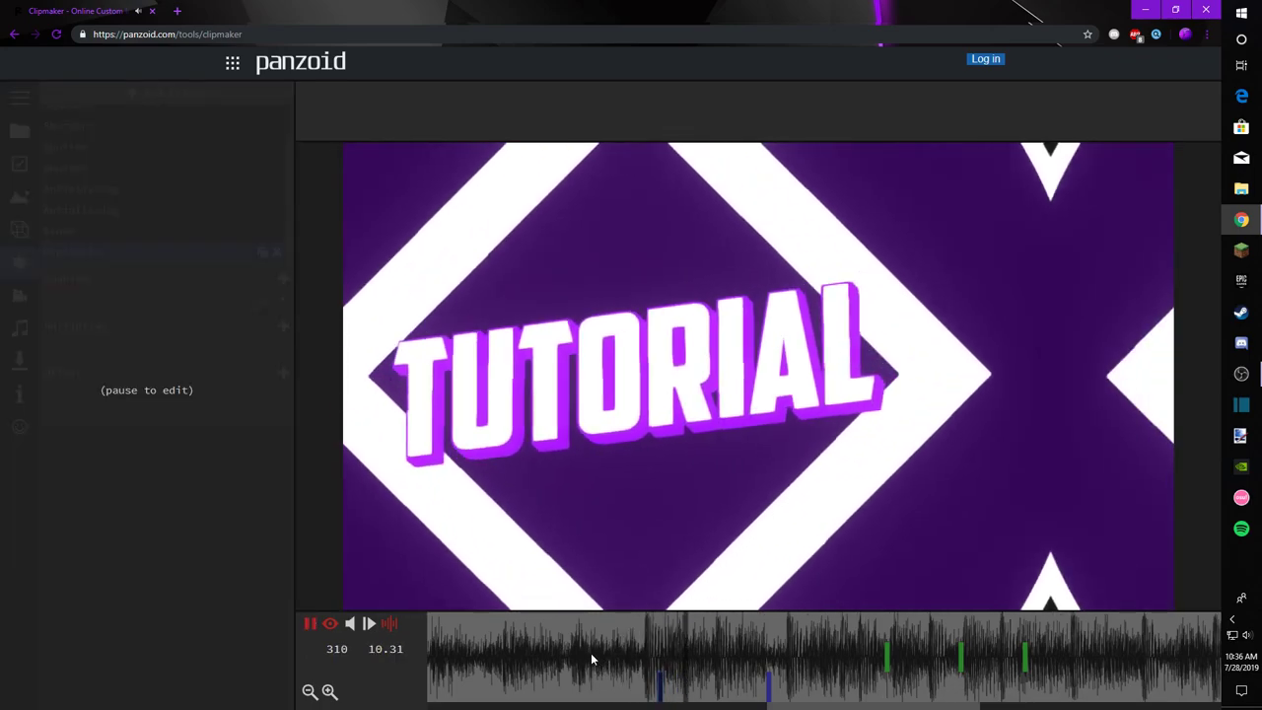
pyautogui.press('space')
# Step: Move the slide's ending Offset keyframe to about frame 331 and replay it with the music
pyautogui.moveTo(611, 655); pyautogui.dragTo(682, 657)
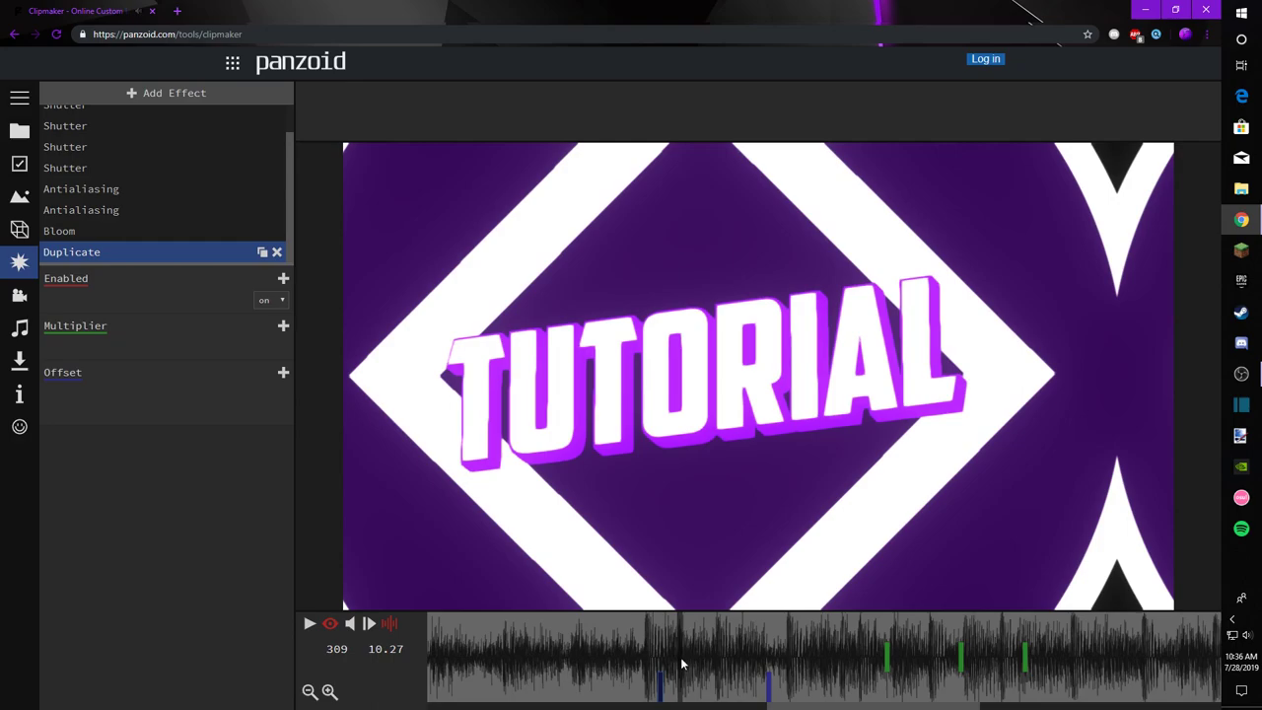
pyautogui.click(568, 653)
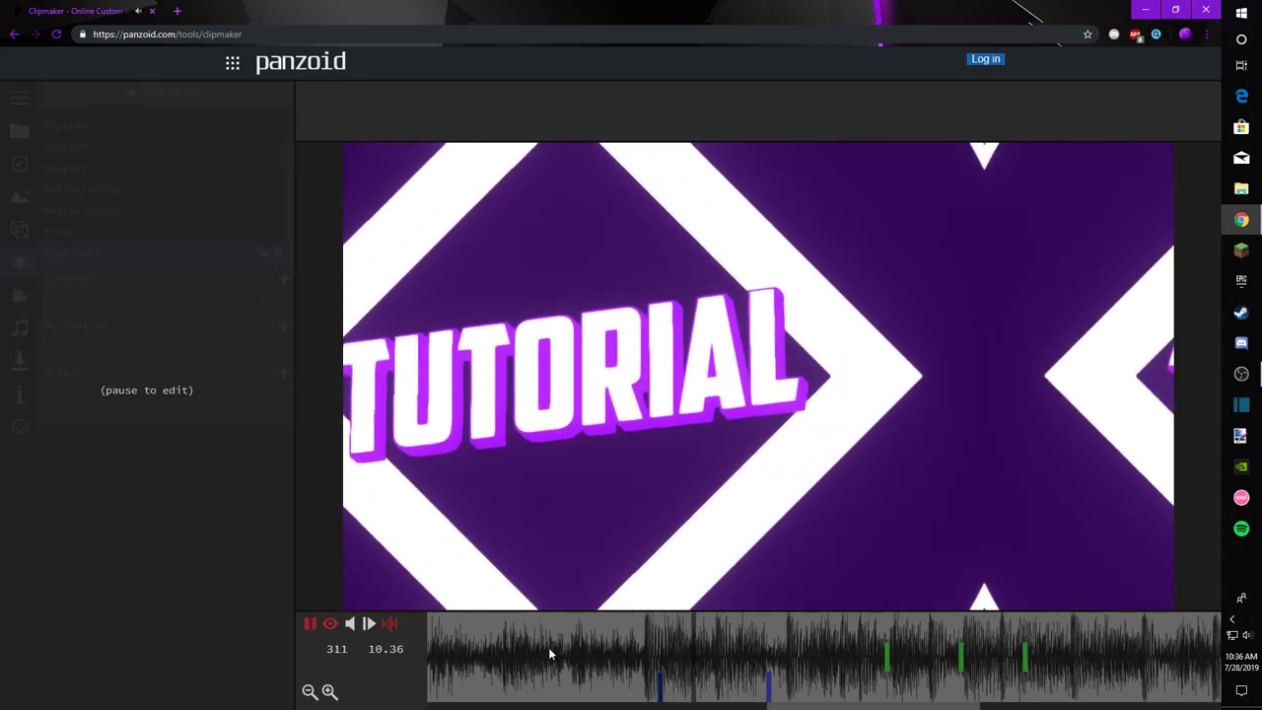
pyautogui.press('space')
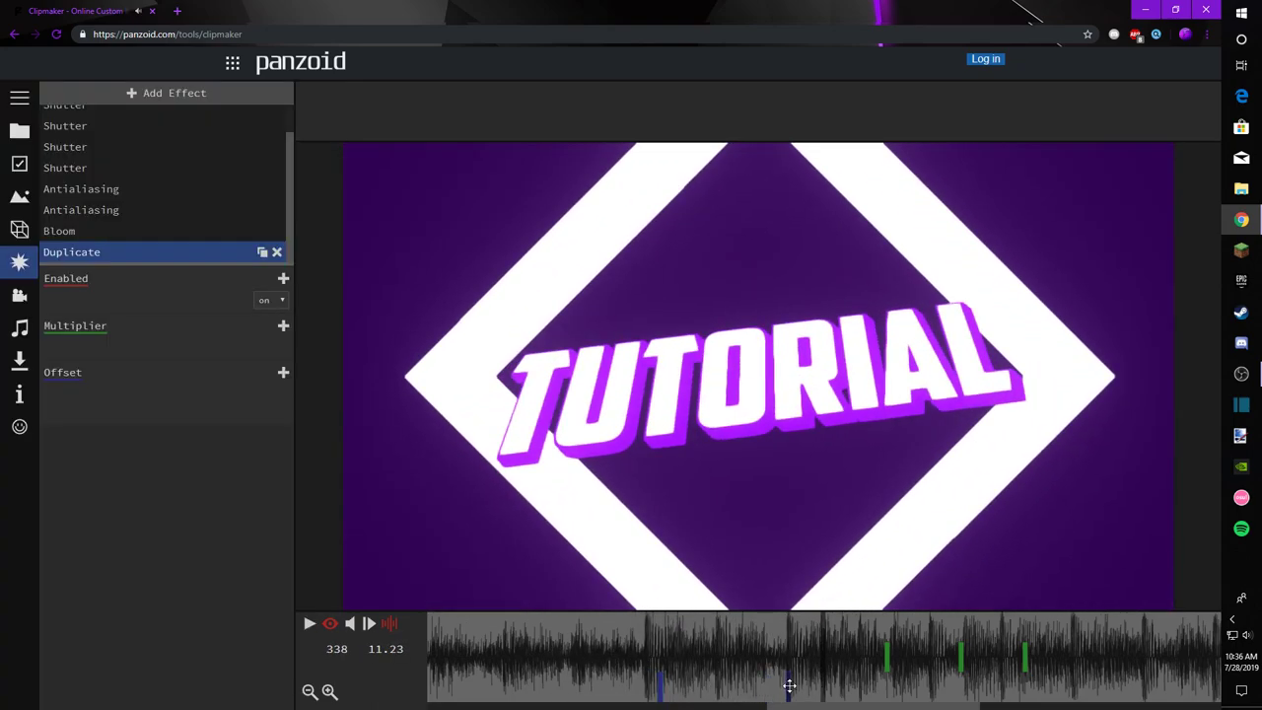
pyautogui.click(582, 664)
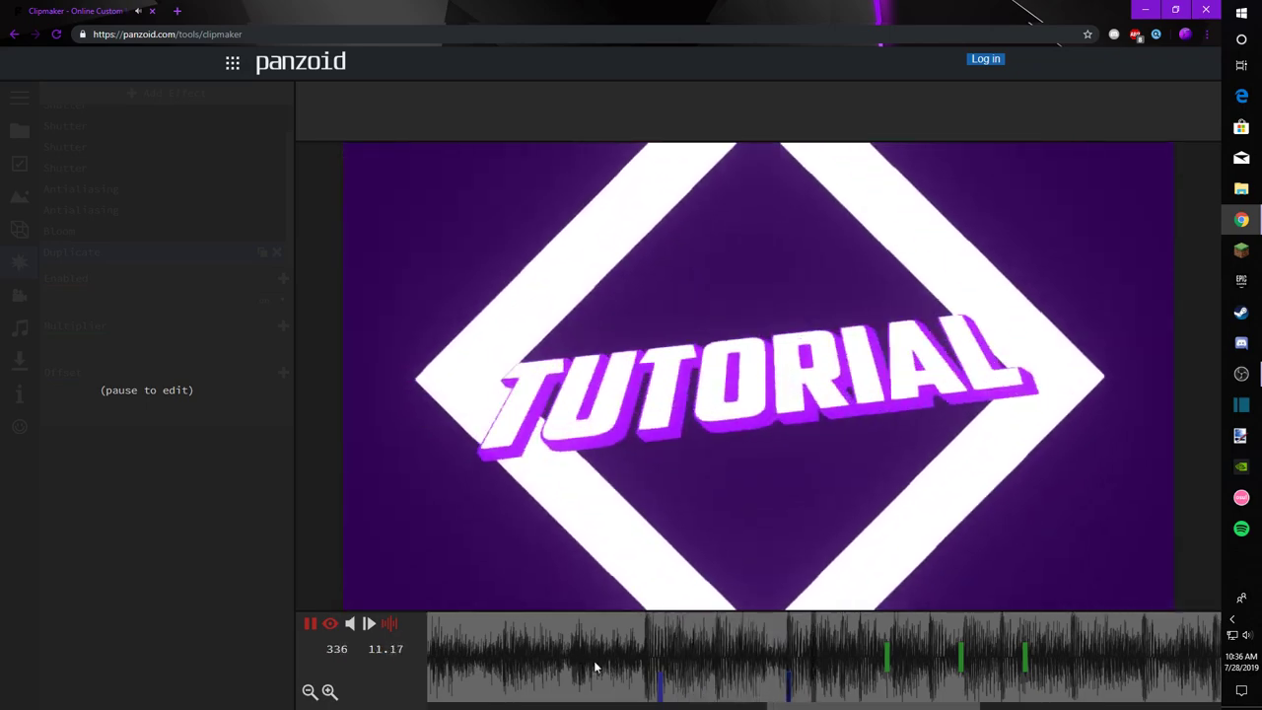
pyautogui.press('space')
# Step: Move the slide's starting Offset keyframe earlier to about frame 299 and play it
pyautogui.moveTo(660, 682); pyautogui.dragTo(629, 682)
pyautogui.click(590, 673)
pyautogui.press('space')
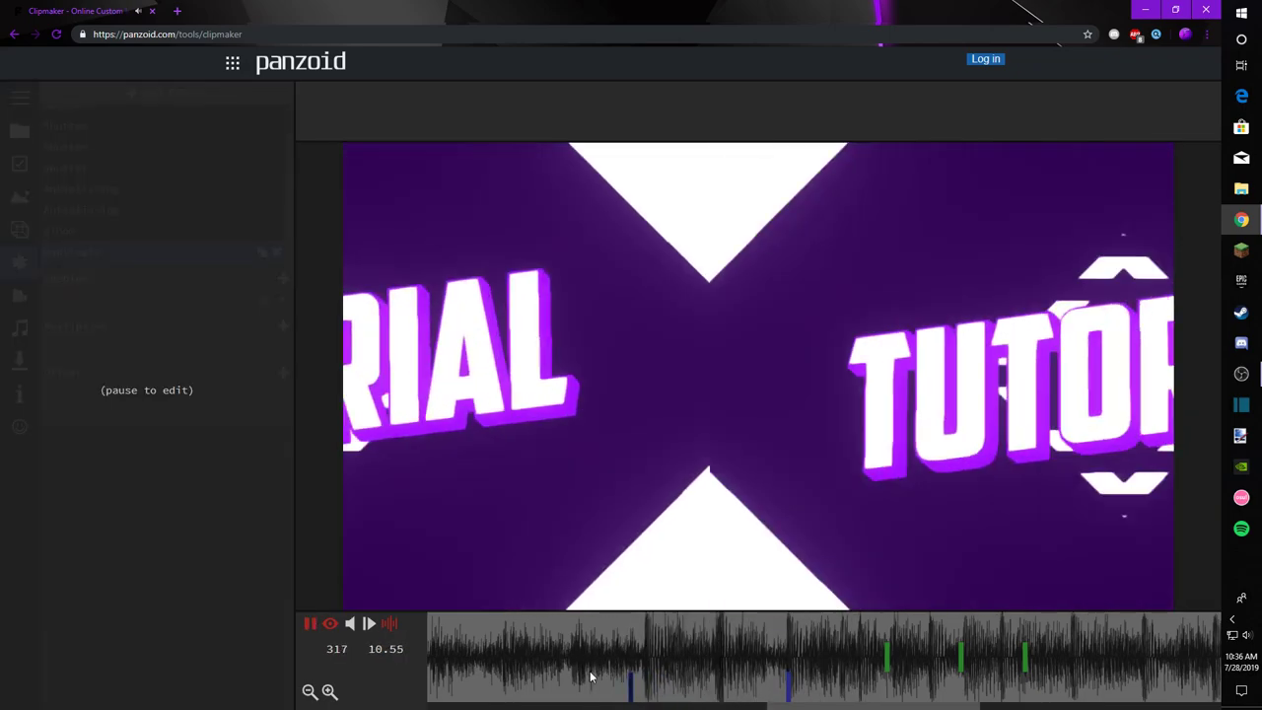
pyautogui.press('space')
# Step: Move the last Duplicate effect up the effect order to directly below the first Duplicate, and replay the intro
pyautogui.click(552, 670)
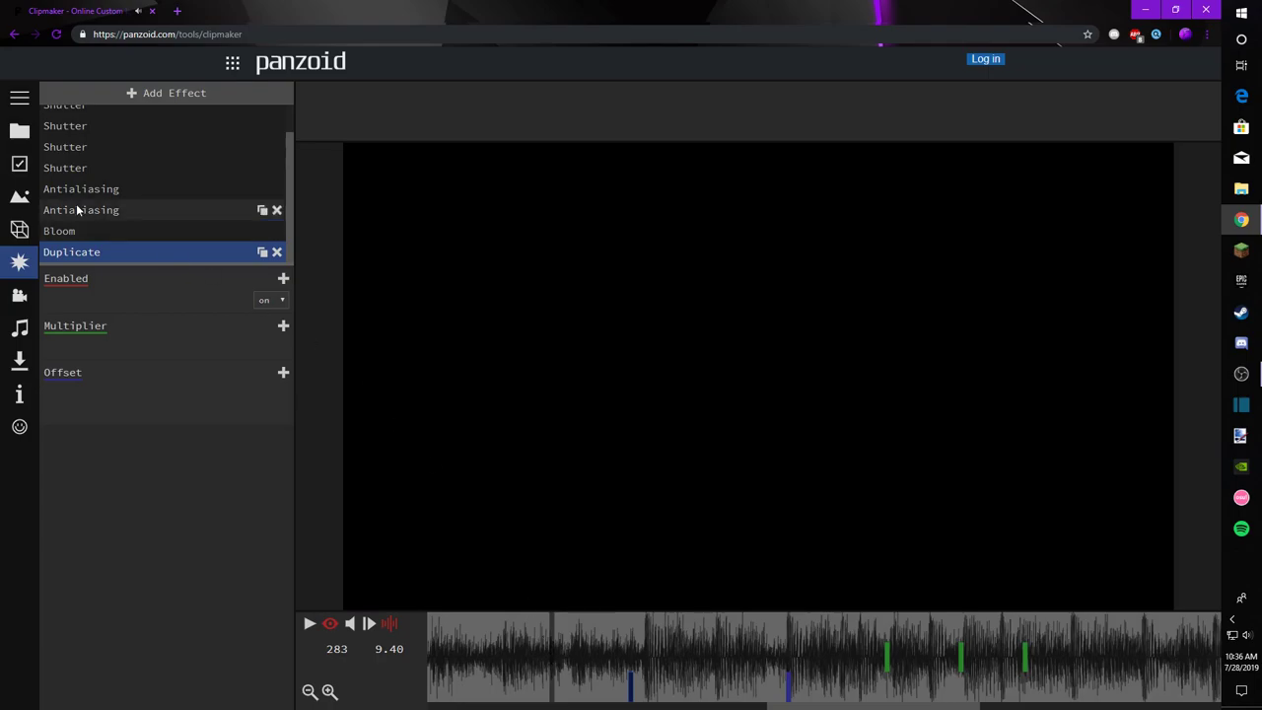
pyautogui.scroll(-1, 124, 256)
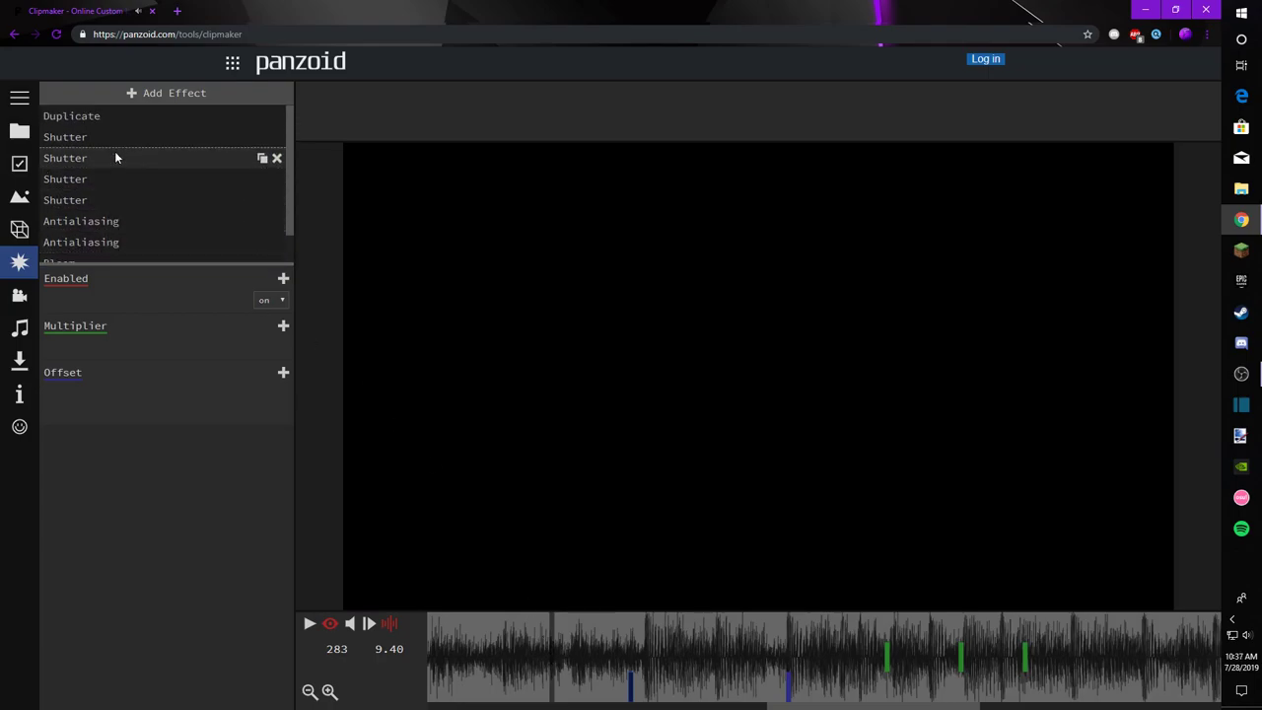
pyautogui.moveTo(110, 143); pyautogui.dragTo(114, 146)
pyautogui.moveTo(628, 654); pyautogui.dragTo(501, 673)
pyautogui.press('space')
pyautogui.press('space')
pyautogui.press('space')
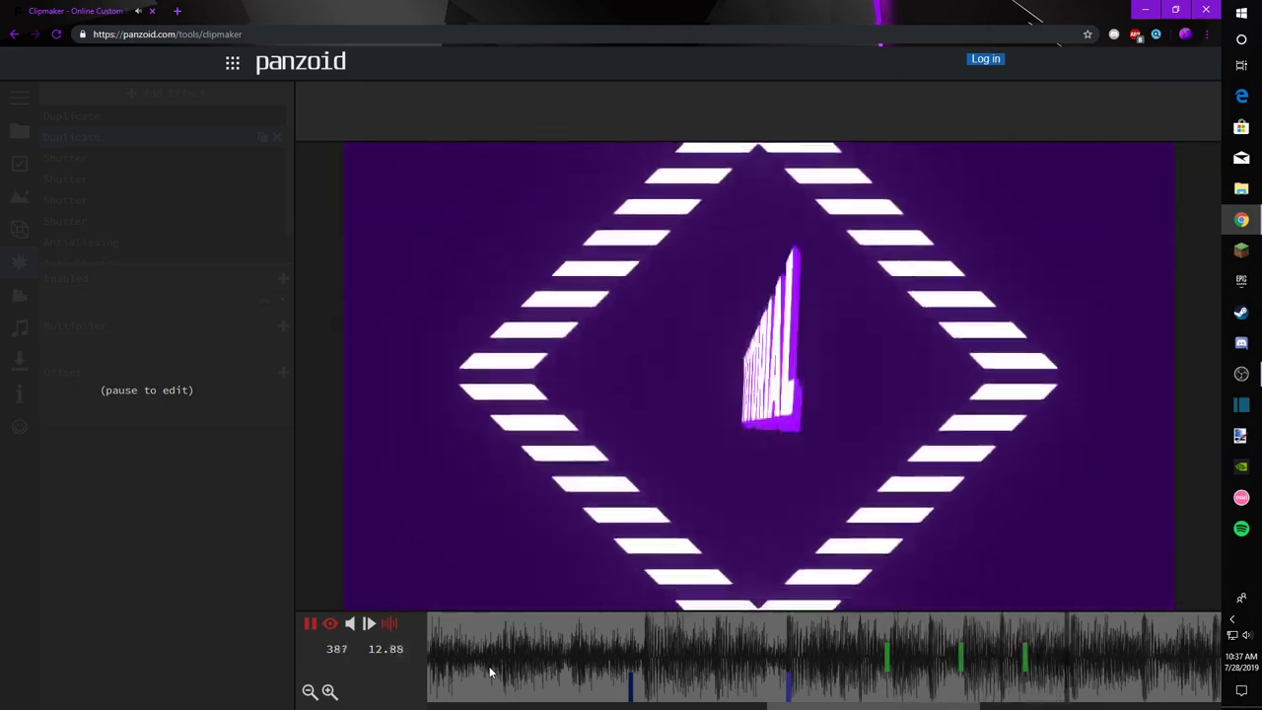
pyautogui.press('space')
# Step: Add a Duplicate Offset keyframe at frame 332 just after the slide, adjust its easing and x value, and play it
pyautogui.moveTo(616, 679); pyautogui.dragTo(704, 669)
pyautogui.press('space')
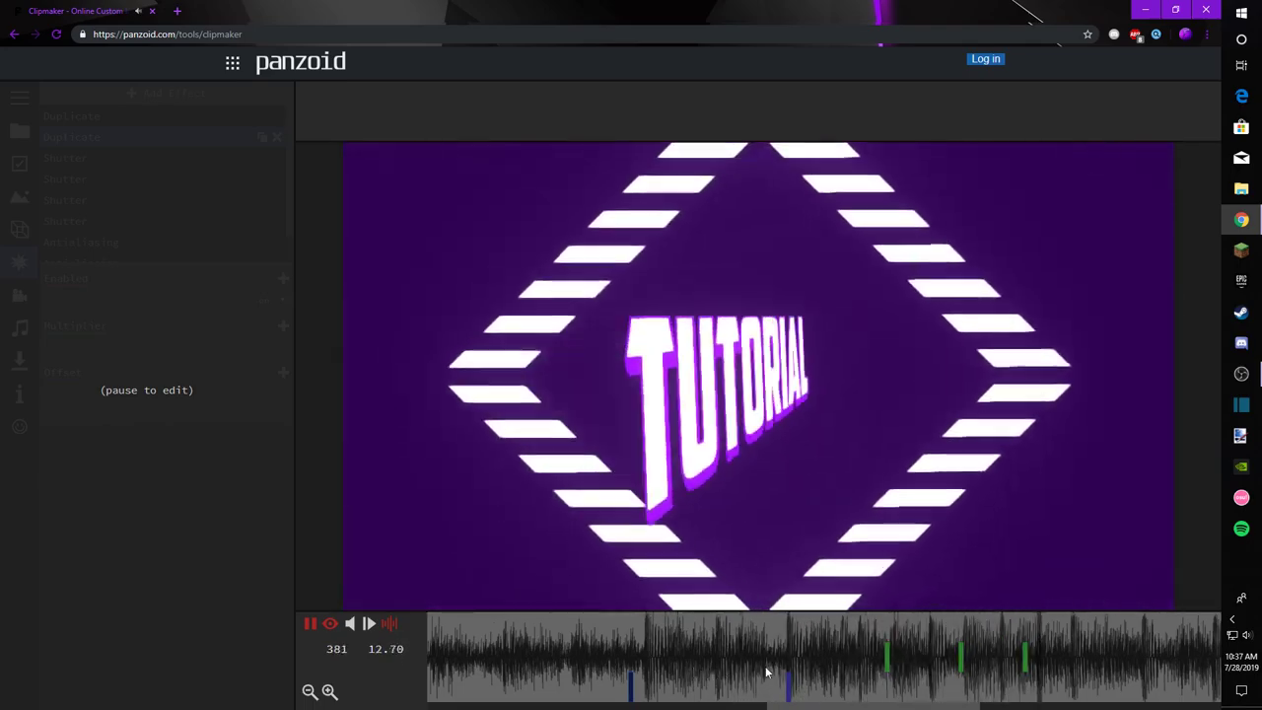
pyautogui.press('space')
pyautogui.moveTo(789, 666)
pyautogui.mouseDown()
pyautogui.moveTo(961, 648)
pyautogui.moveTo(766, 685)
pyautogui.moveTo(797, 679)
pyautogui.mouseUp()
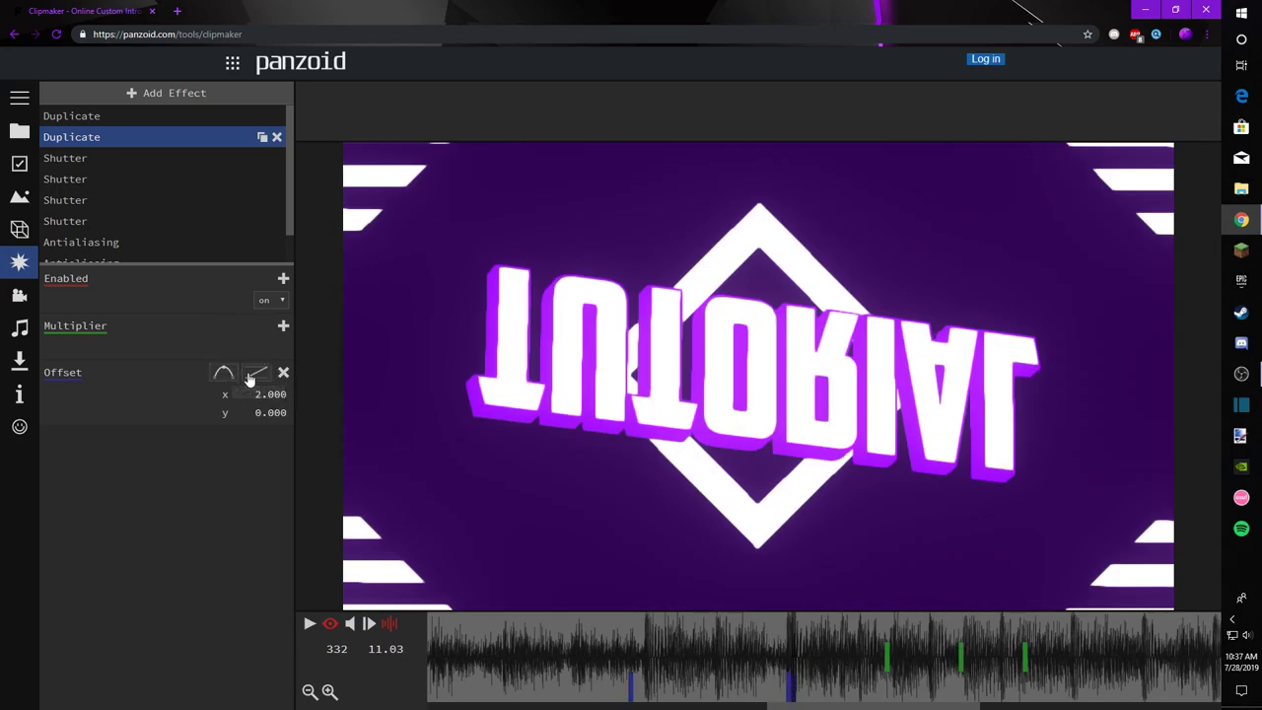
pyautogui.click(258, 376)
pyautogui.click(275, 398)
pyautogui.press('space')
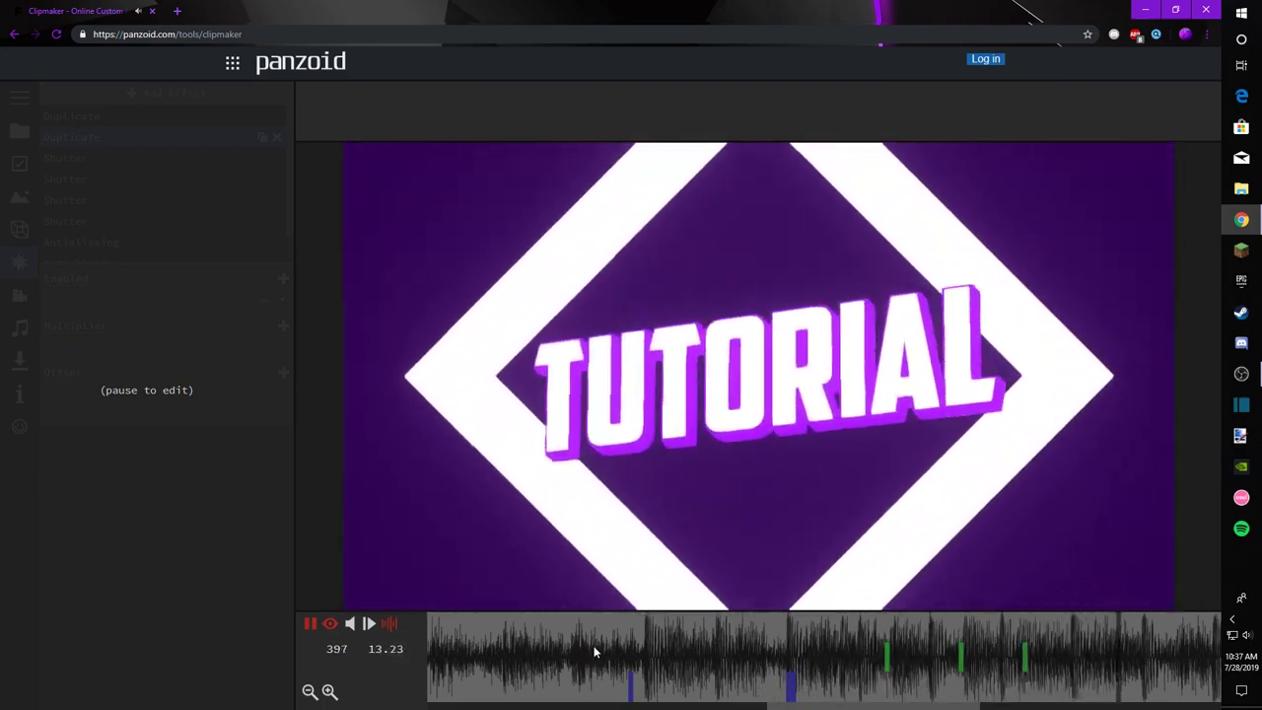
# Step: Replay the later part of the intro to check the closing screen slides against the music
pyautogui.moveTo(594, 651); pyautogui.dragTo(912, 658)
pyautogui.moveTo(798, 681); pyautogui.dragTo(629, 647)
pyautogui.press('space')
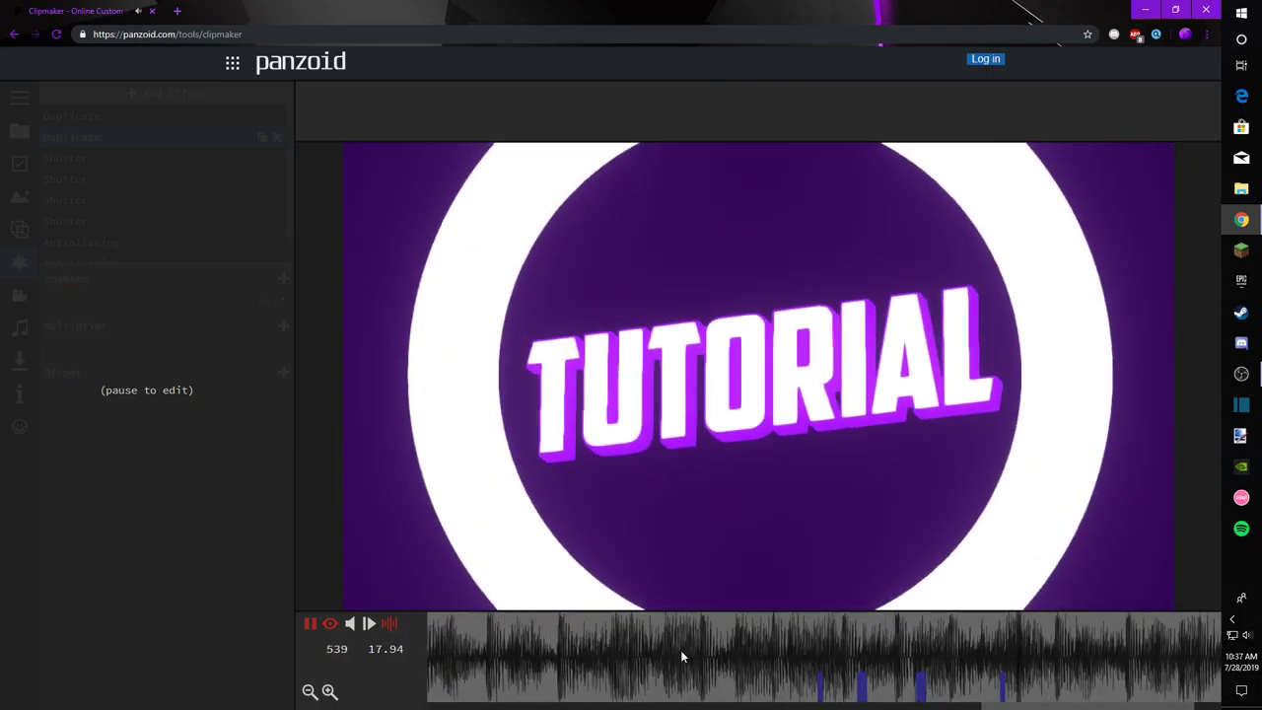
pyautogui.moveTo(653, 655); pyautogui.dragTo(366, 648)
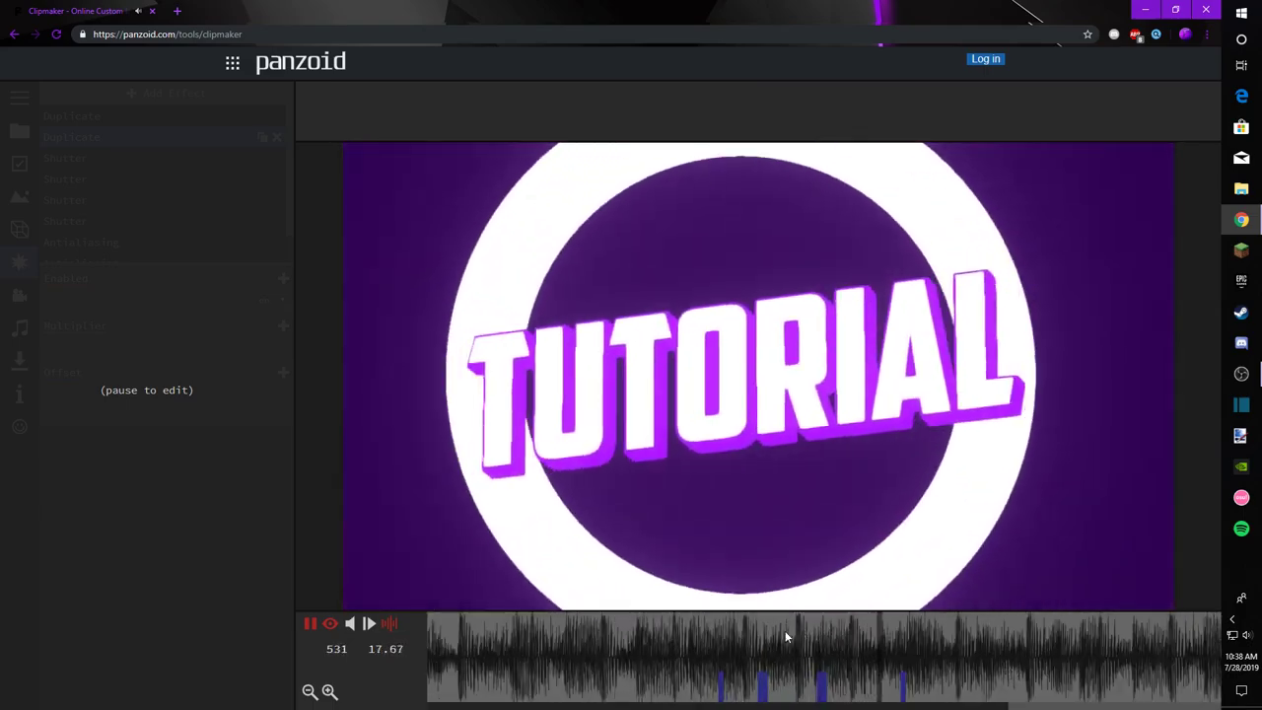
pyautogui.moveTo(592, 627); pyautogui.dragTo(225, 636)
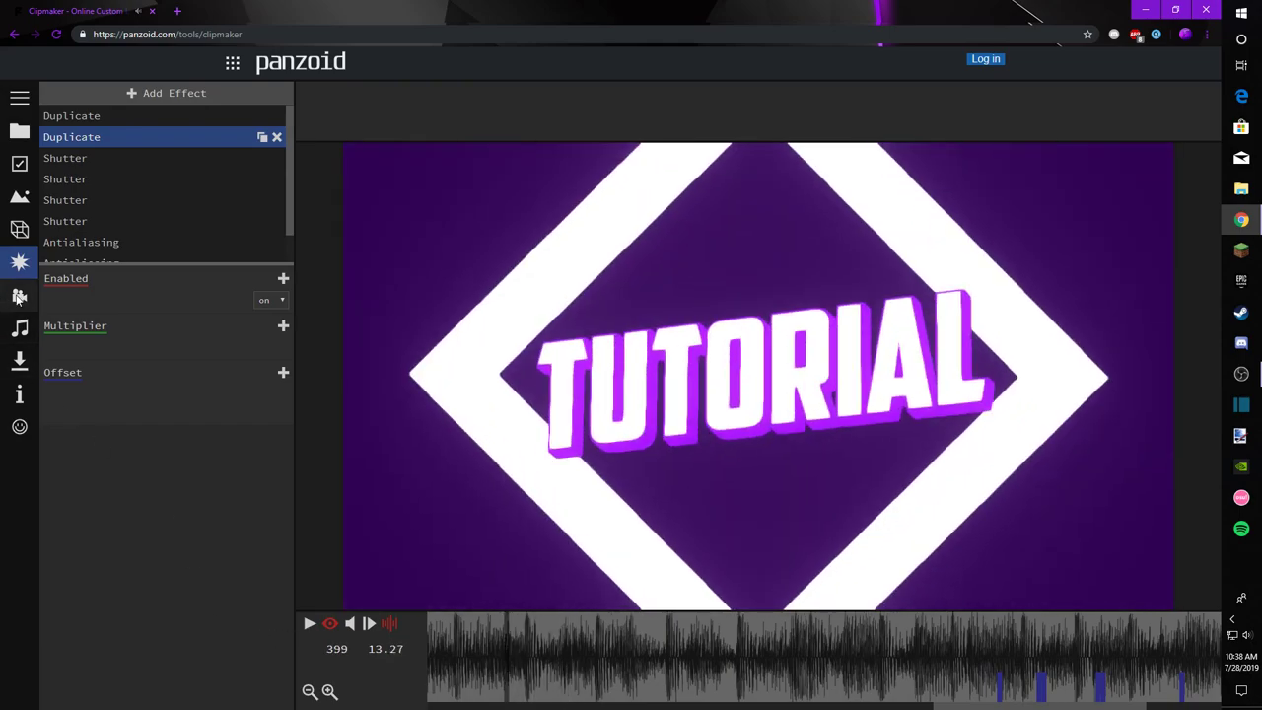
pyautogui.click(148, 94)
pyautogui.scroll(-4, 129, 247)
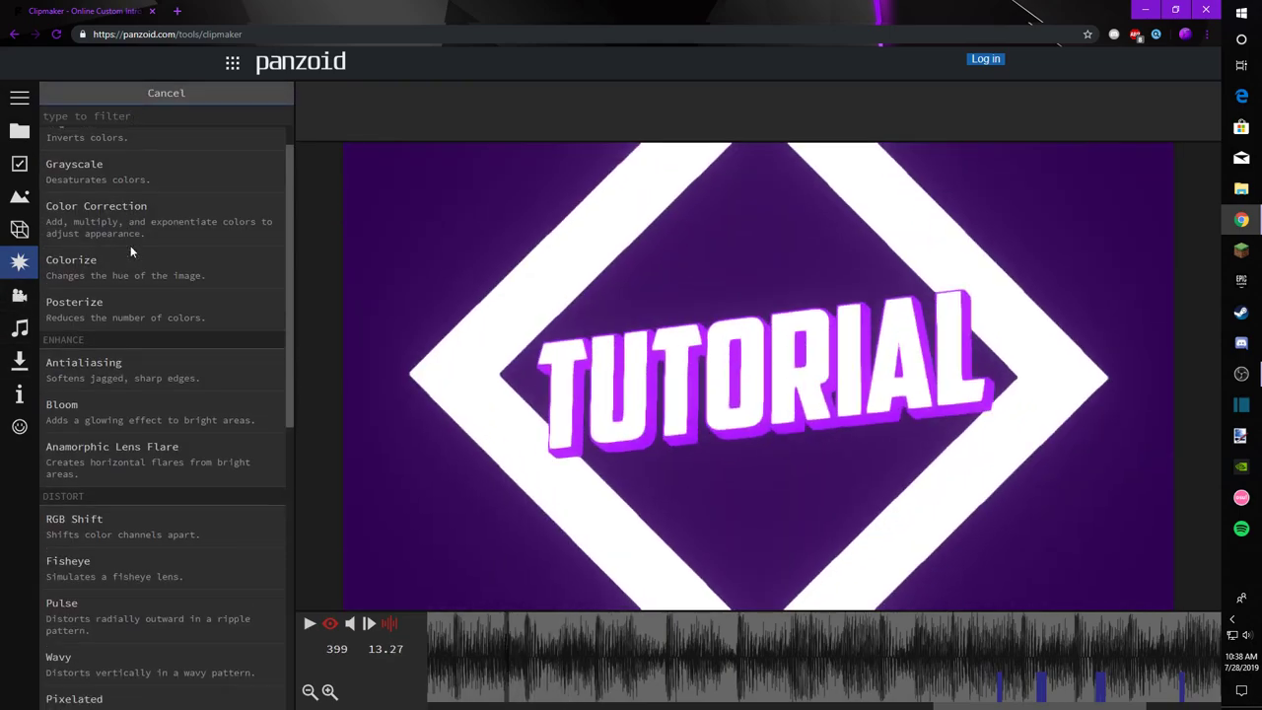
pyautogui.scroll(-1, 128, 249)
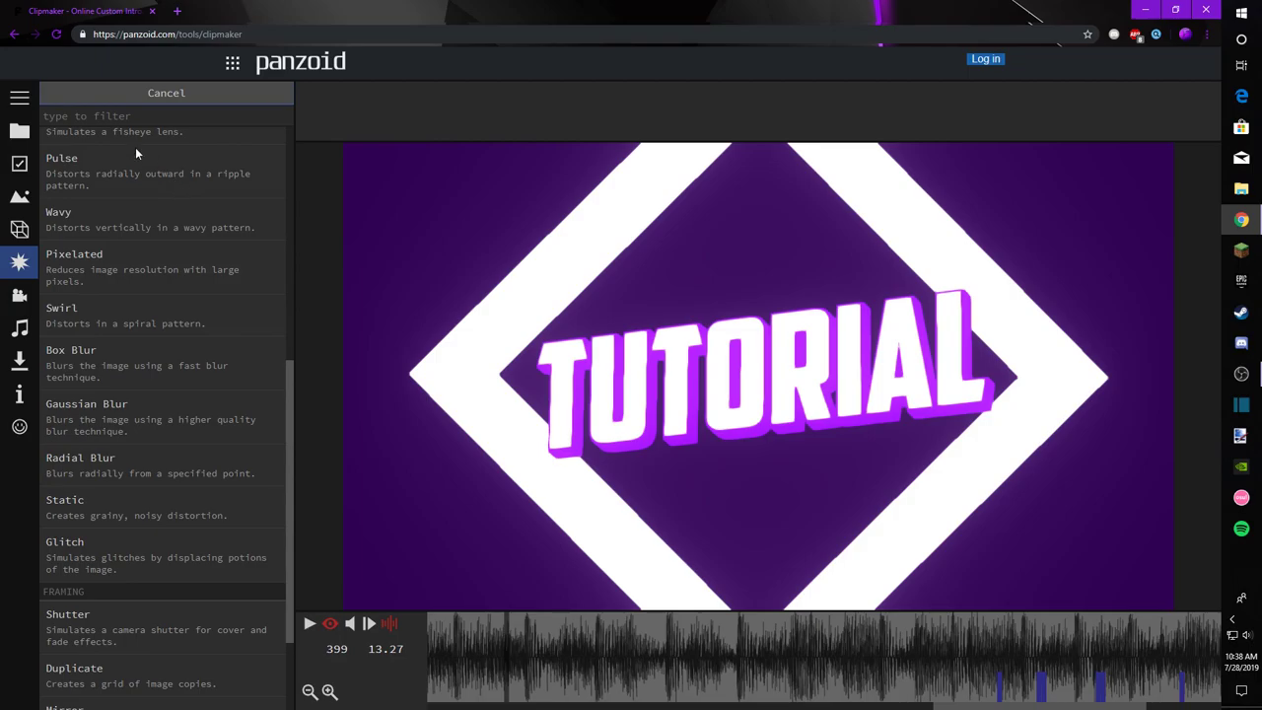
pyautogui.click(74, 671)
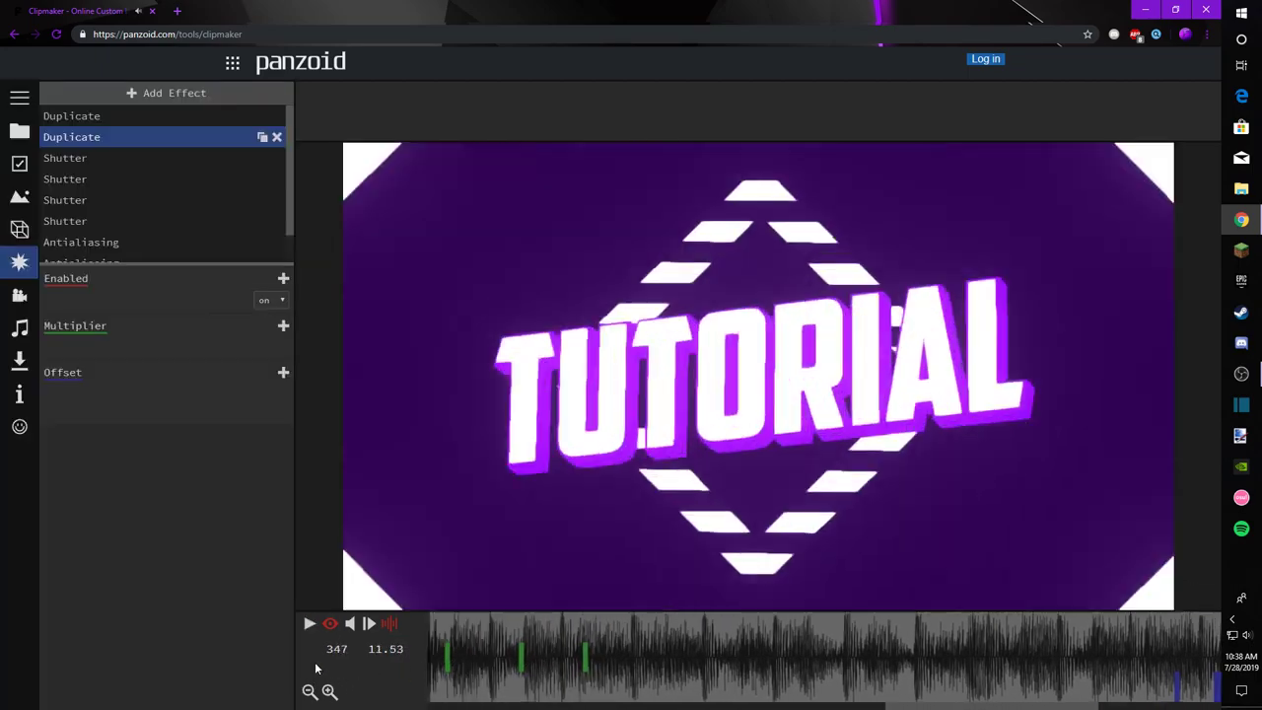
# Step: Replay the intro from the opening slide through the closing slides to review the overall timing
pyautogui.moveTo(316, 669); pyautogui.dragTo(194, 655)
pyautogui.press('space')
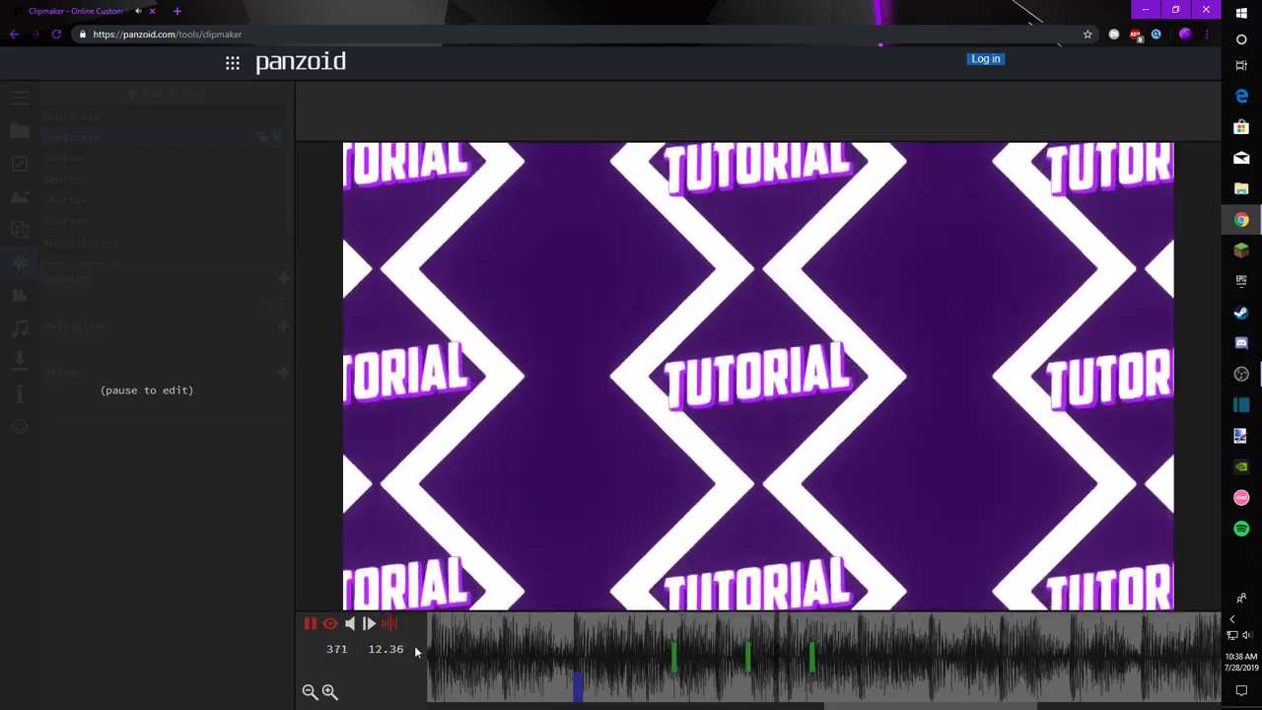
pyautogui.press('space')
pyautogui.moveTo(468, 661); pyautogui.dragTo(377, 664)
pyautogui.press('space')
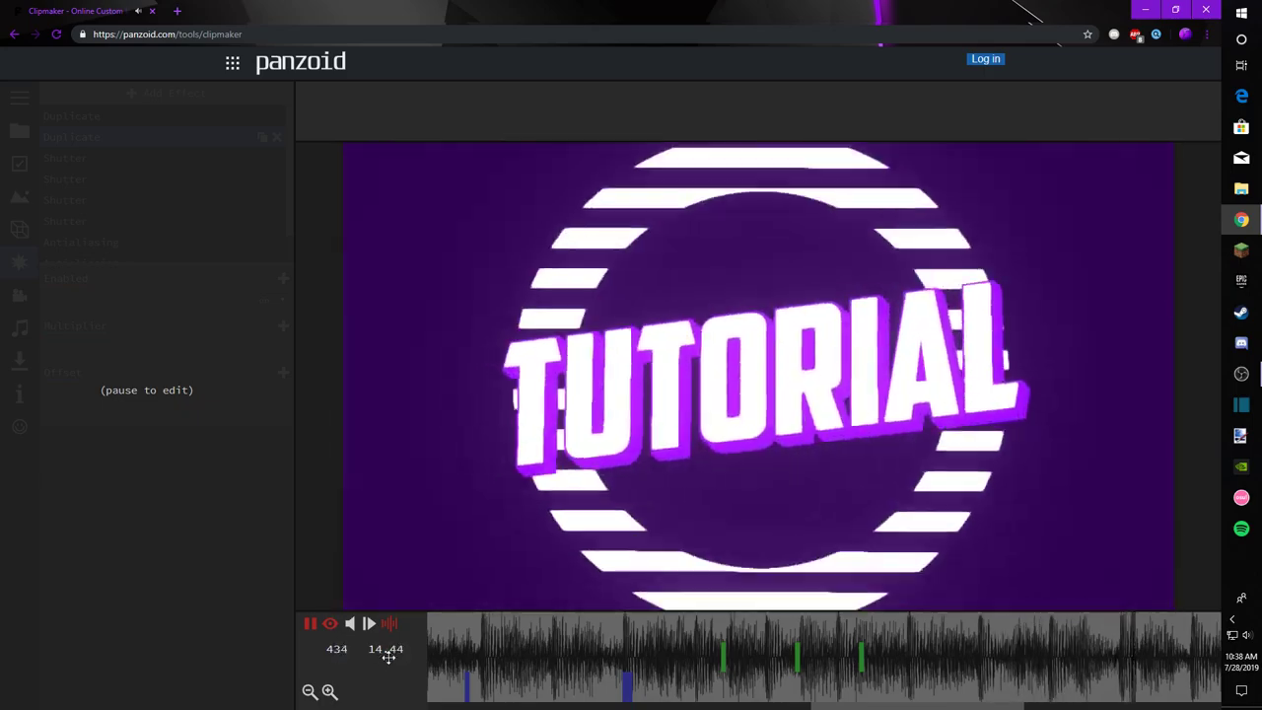
pyautogui.click(615, 650)
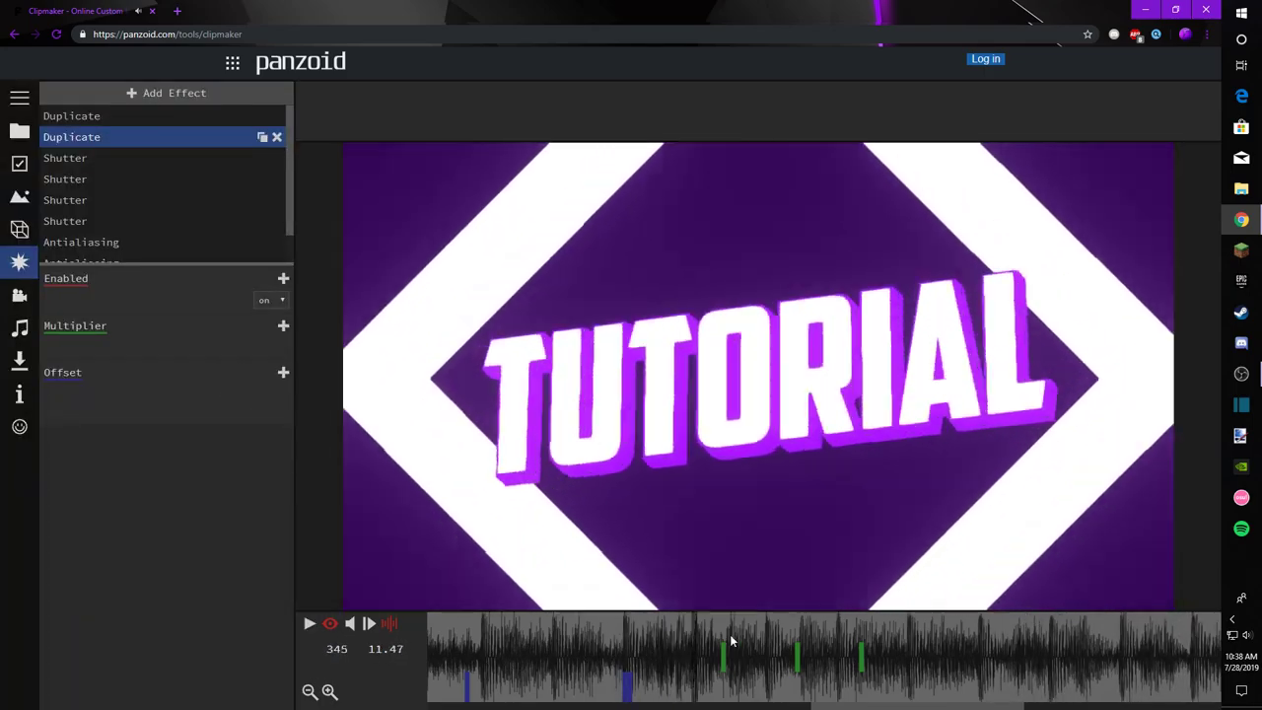
pyautogui.press('space')
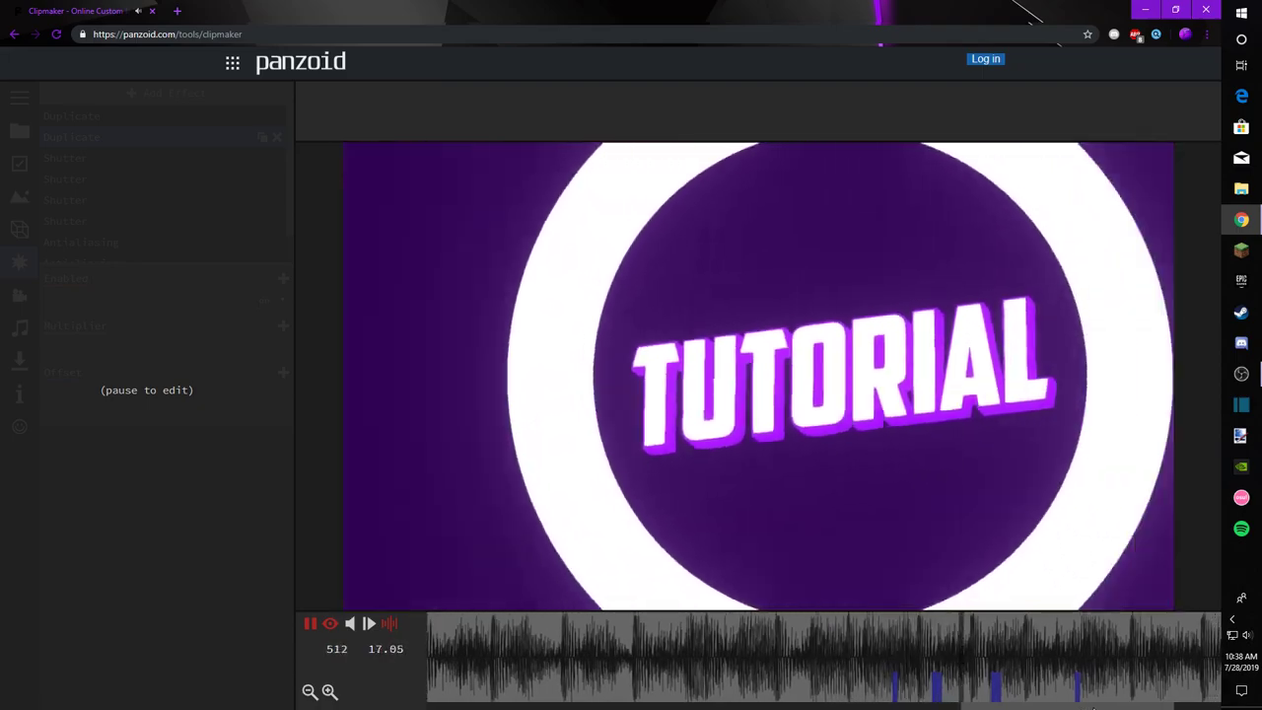
pyautogui.moveTo(779, 633); pyautogui.dragTo(233, 645)
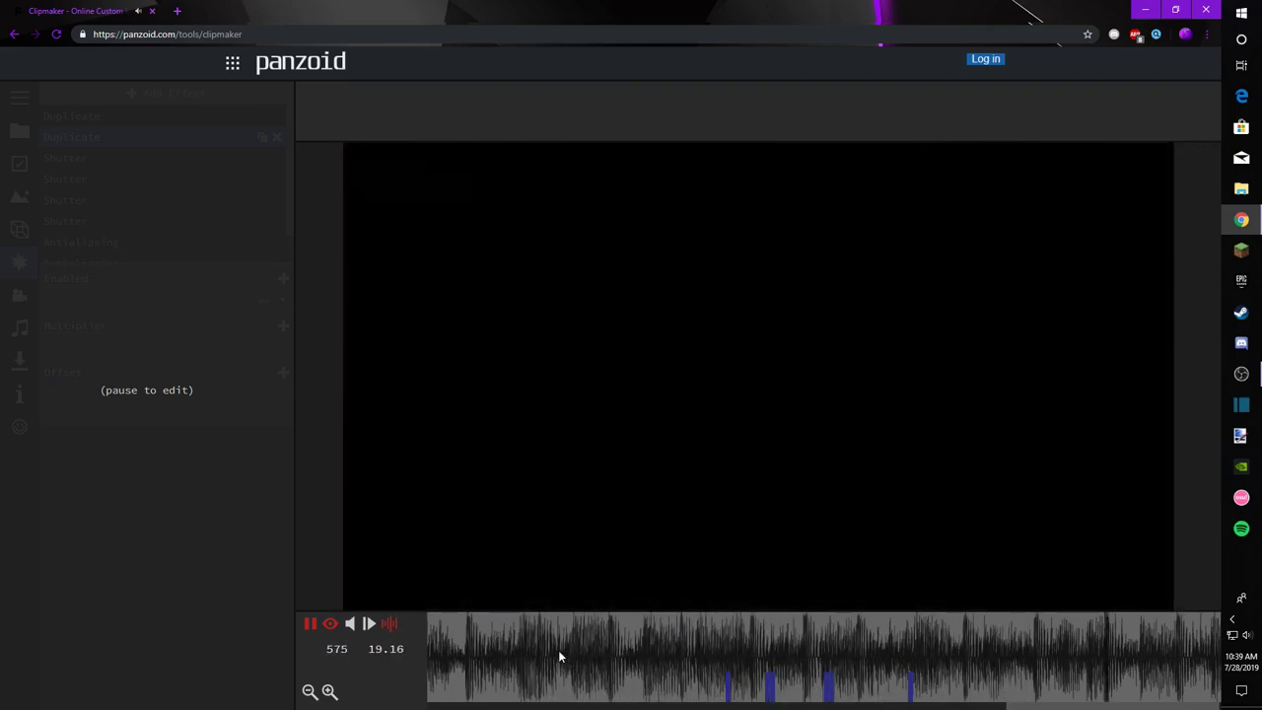
pyautogui.moveTo(703, 661); pyautogui.dragTo(641, 658)
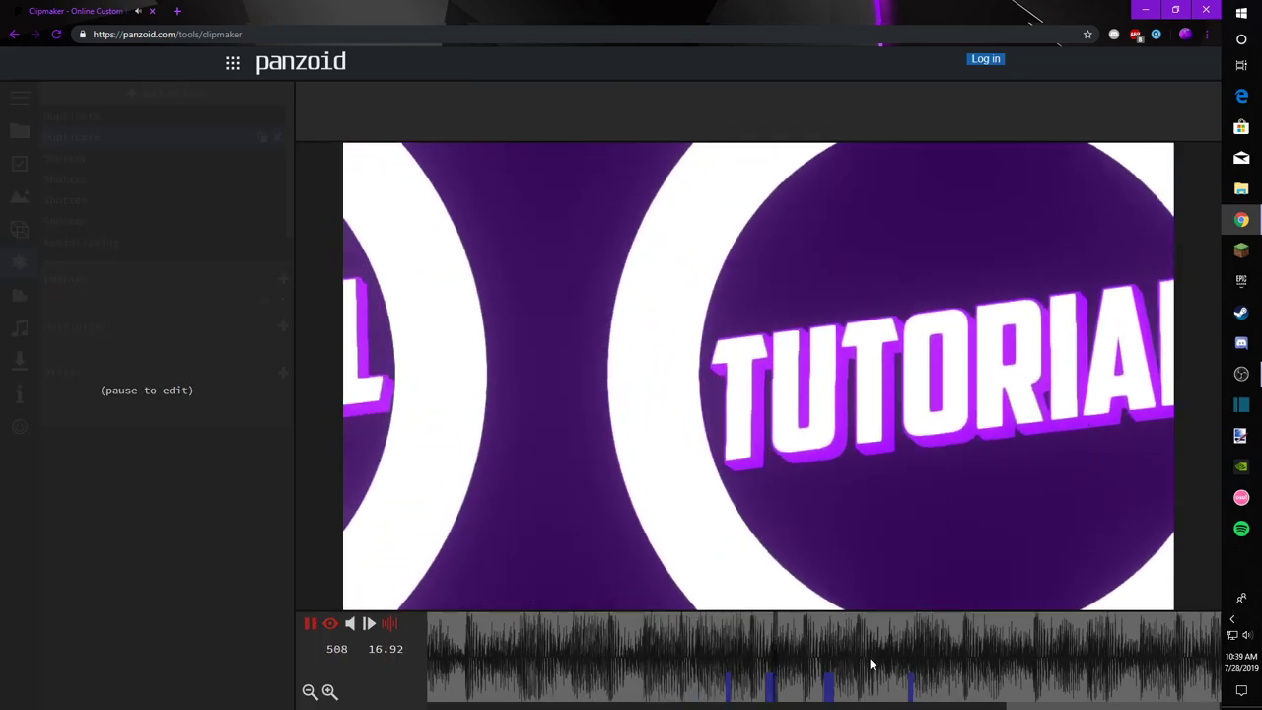
# Step: Replay the intro's ending around the last screen slides and wipe-out to check it against the music
pyautogui.press('space')
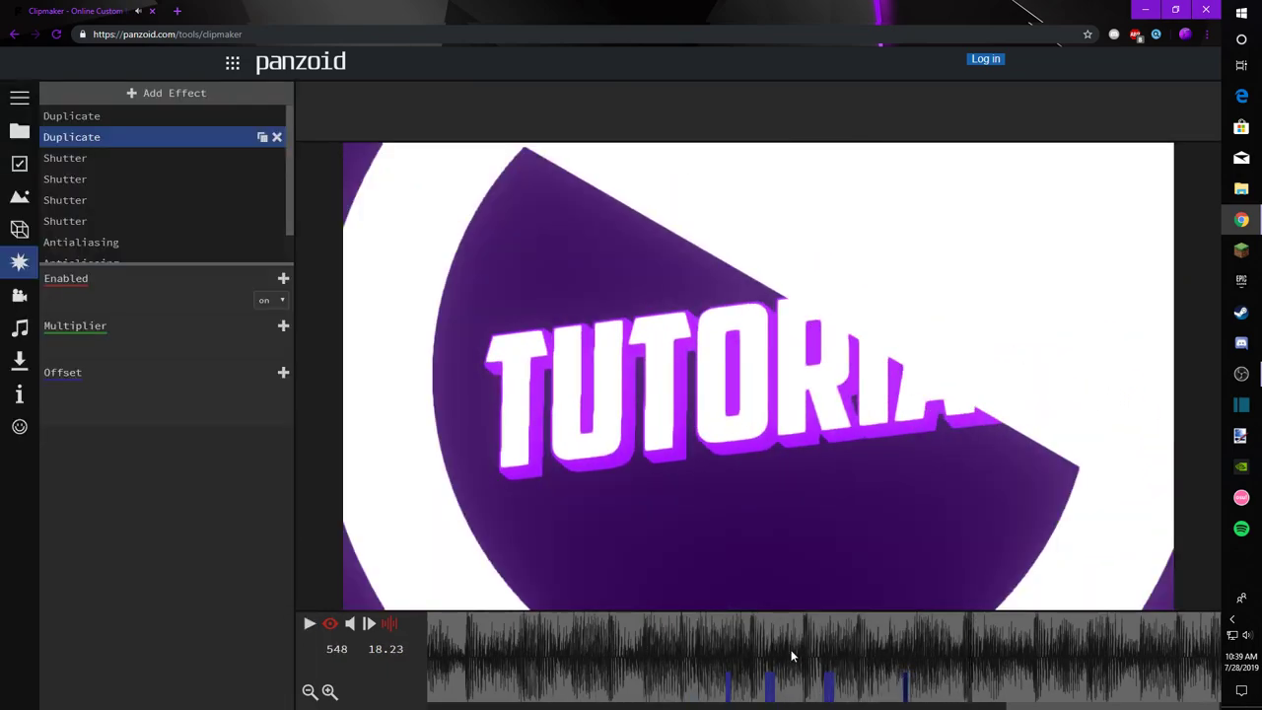
pyautogui.click(689, 650)
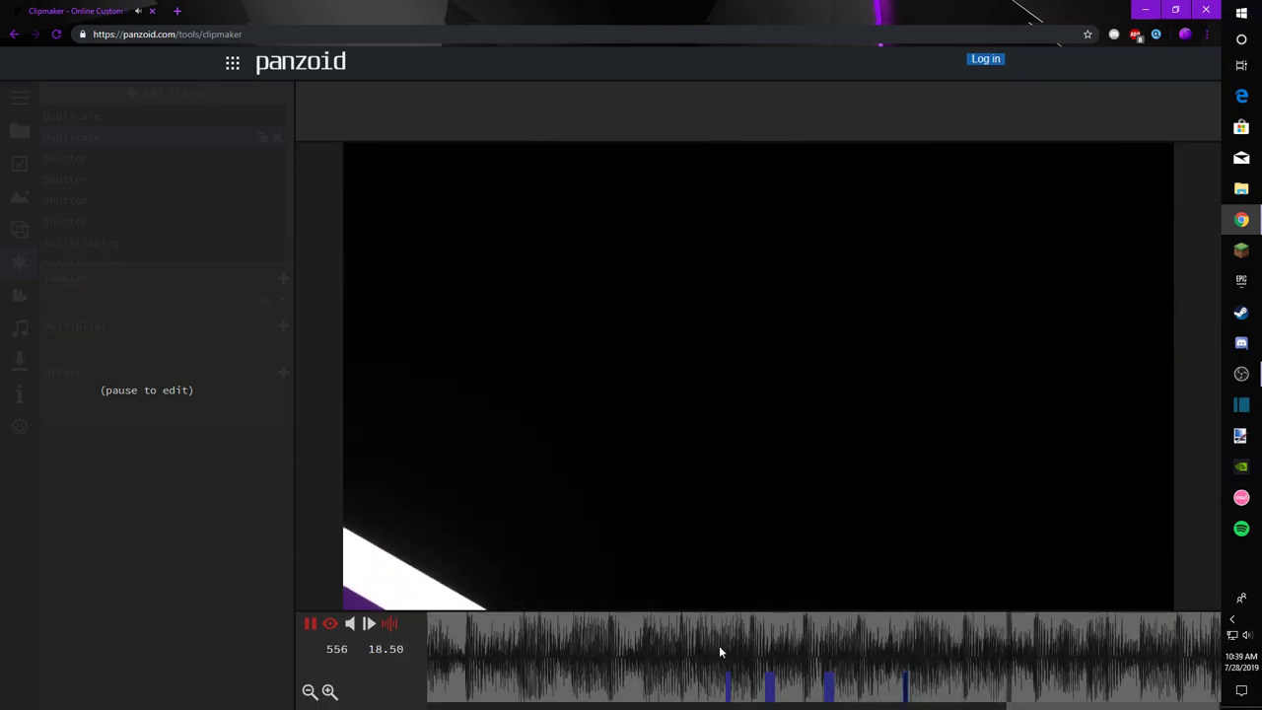
pyautogui.moveTo(719, 645); pyautogui.dragTo(276, 627)
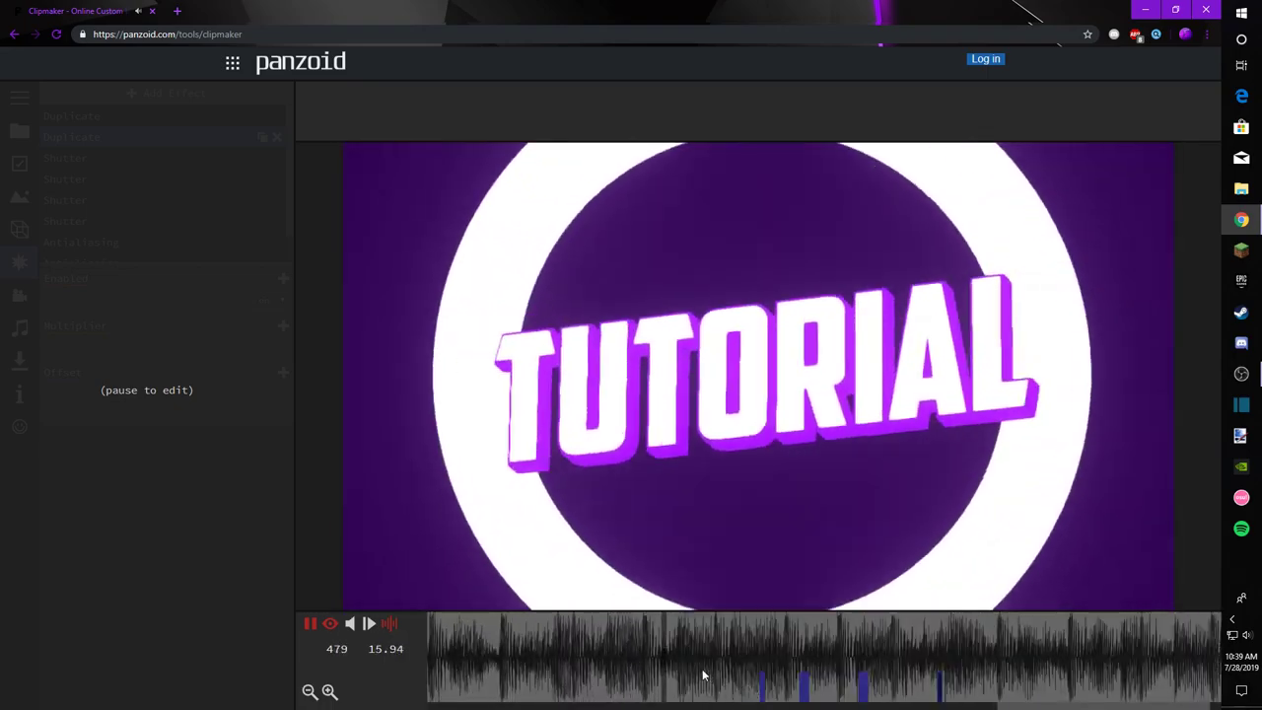
pyautogui.press('space')
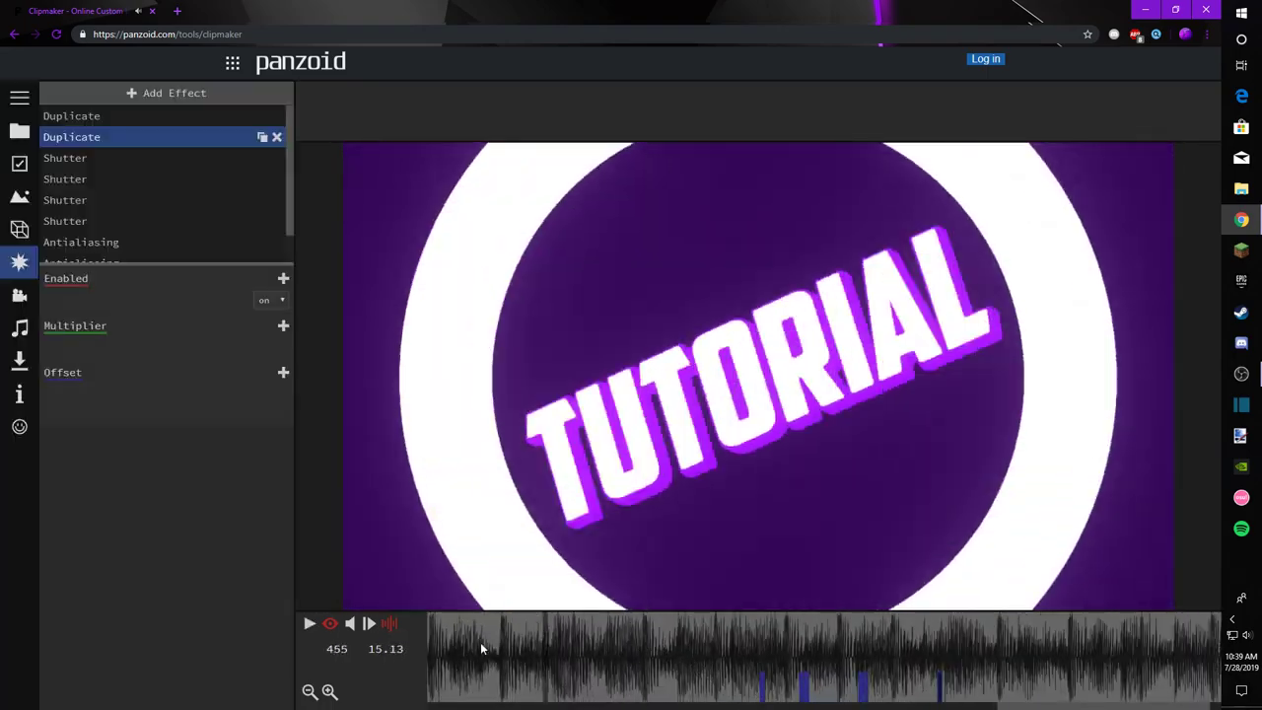
pyautogui.moveTo(454, 648); pyautogui.dragTo(11, 637)
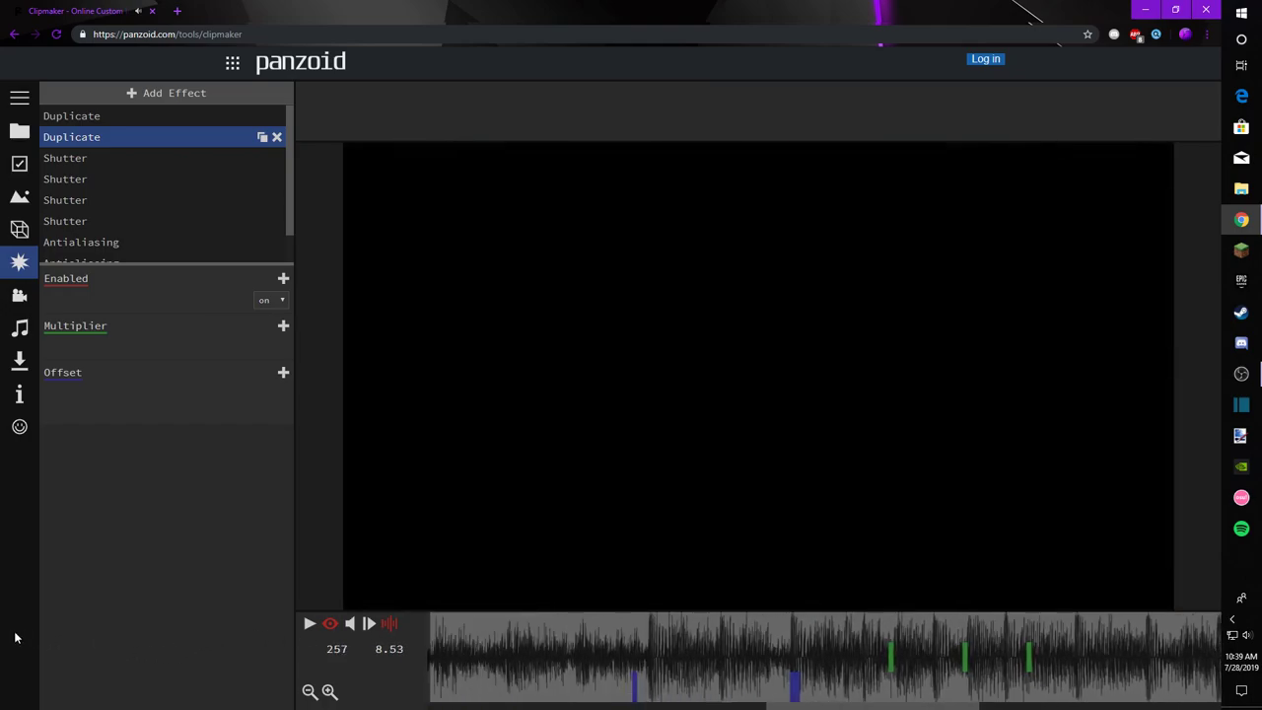
# Step: Set the Bloom effect's Amount to 0.50 and play the slide section to check the glow
pyautogui.moveTo(644, 646); pyautogui.dragTo(867, 627)
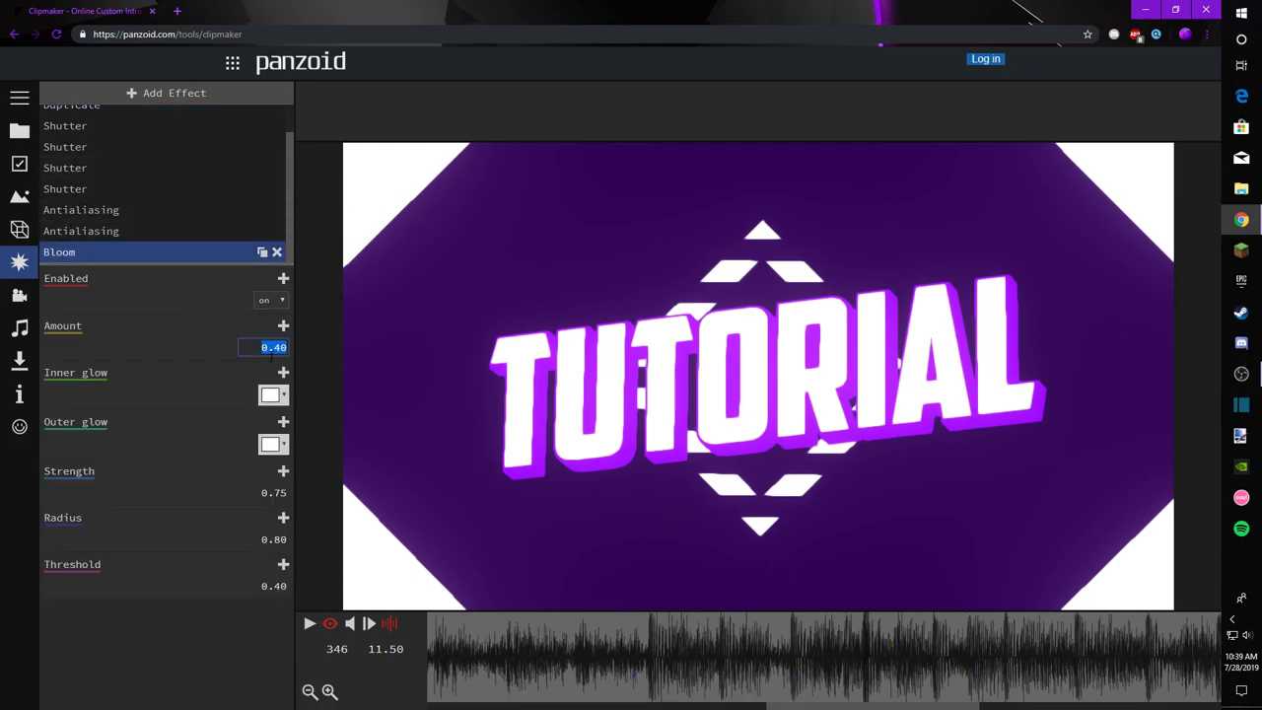
pyautogui.write('0.5')
pyautogui.press('Return')
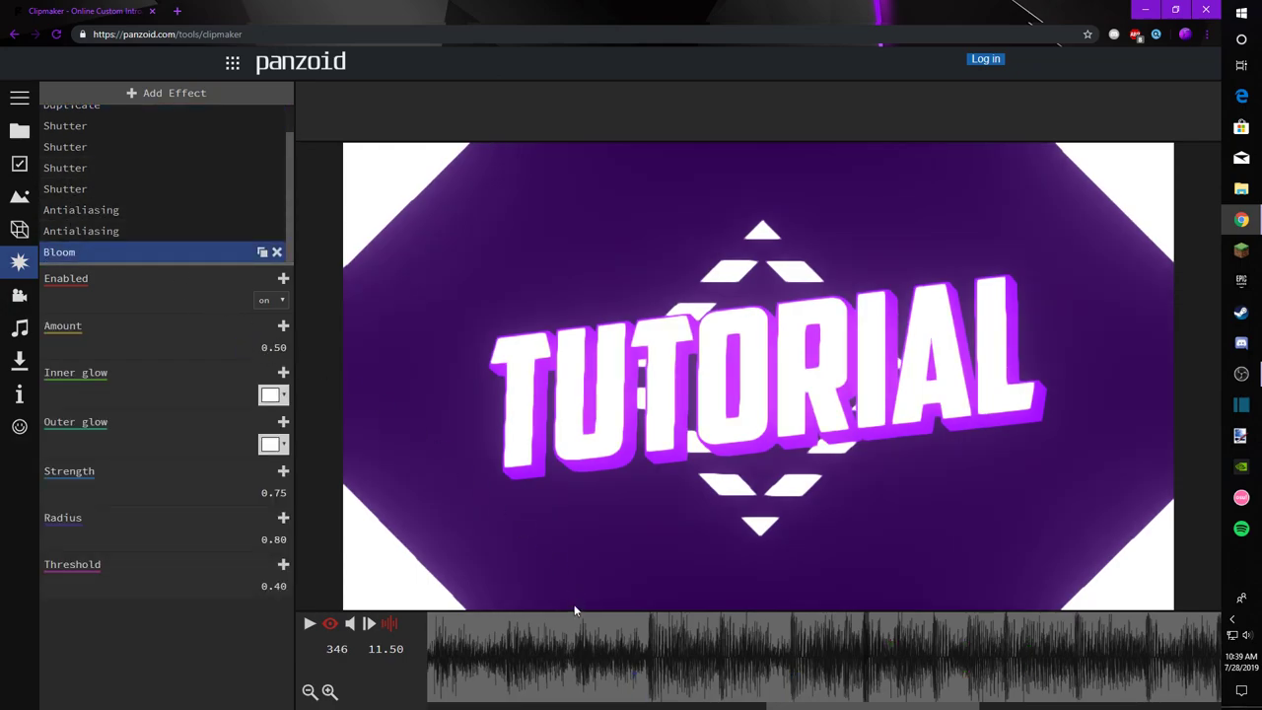
pyautogui.click(520, 660)
pyautogui.press('space')
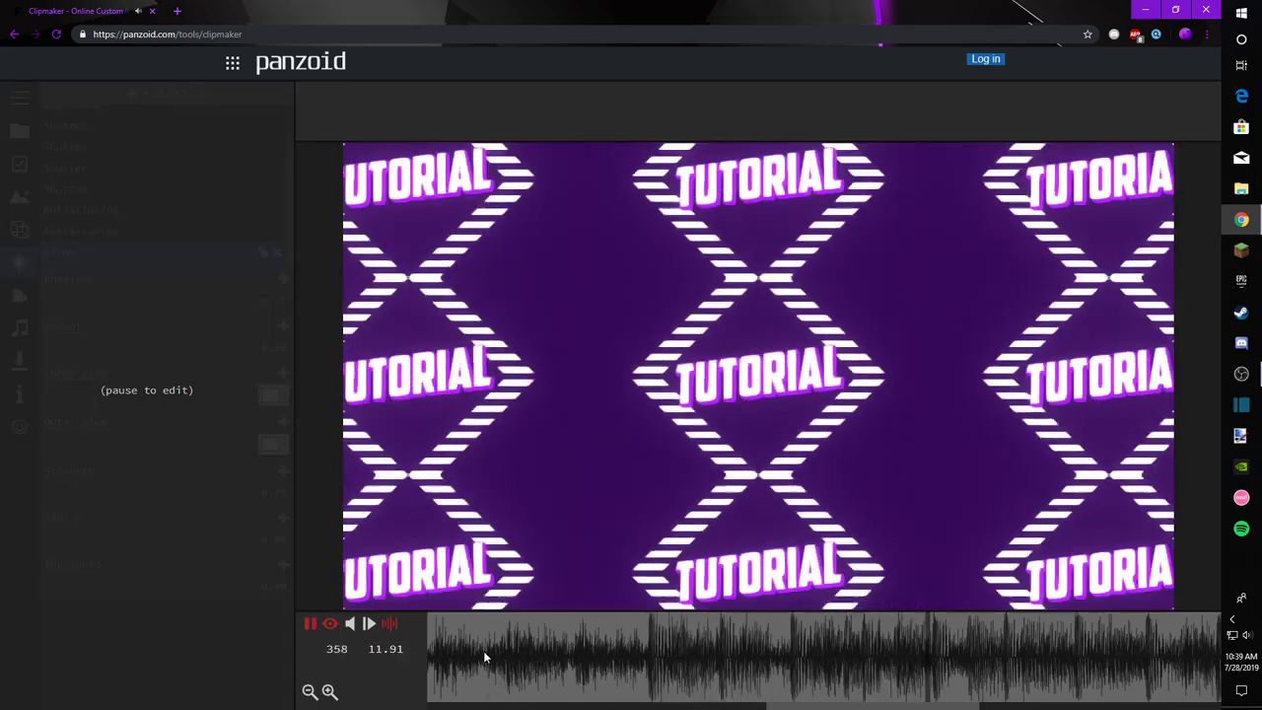
pyautogui.press('space')
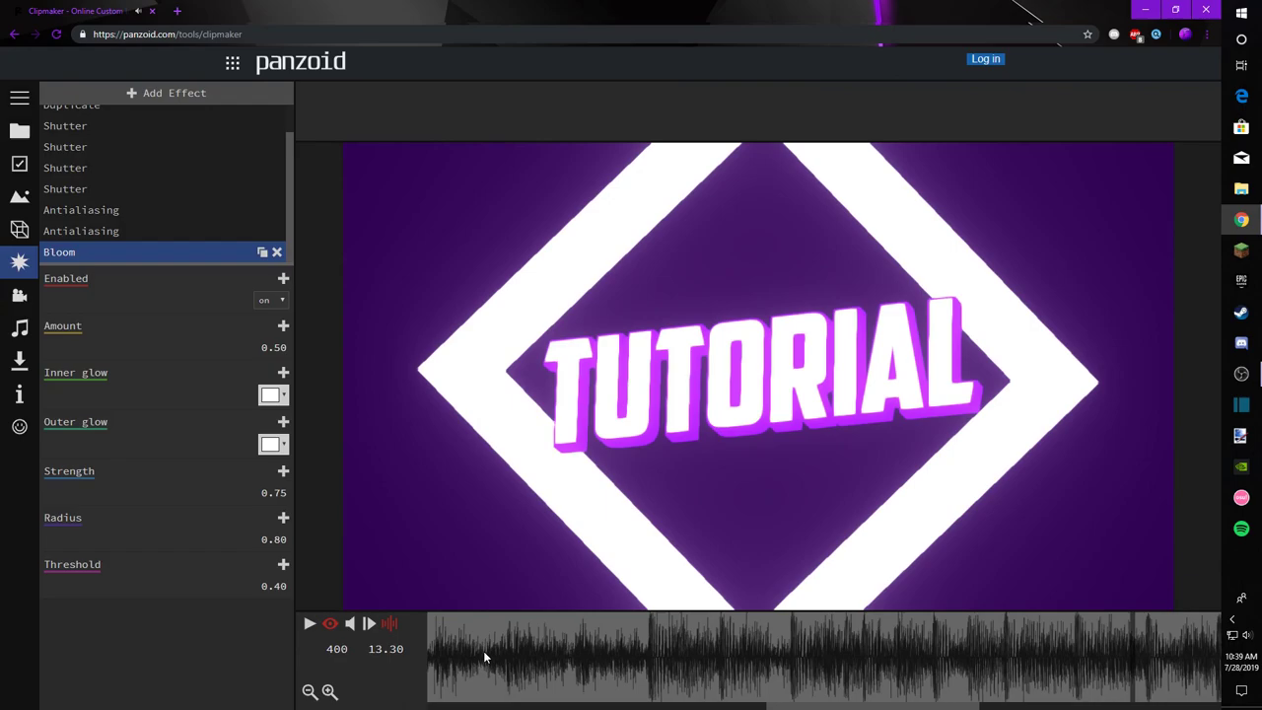
# Step: Save the project, download its project file, and return to editing
pyautogui.click(27, 354)
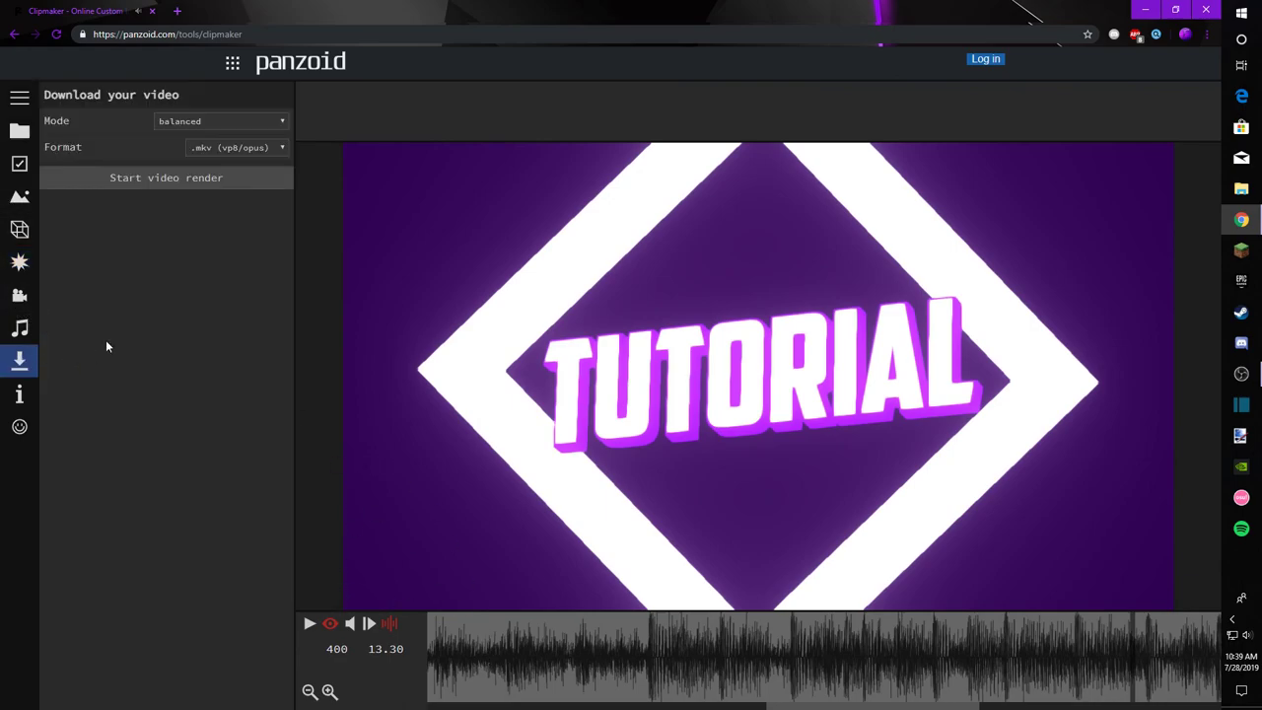
pyautogui.click(20, 130)
pyautogui.click(20, 164)
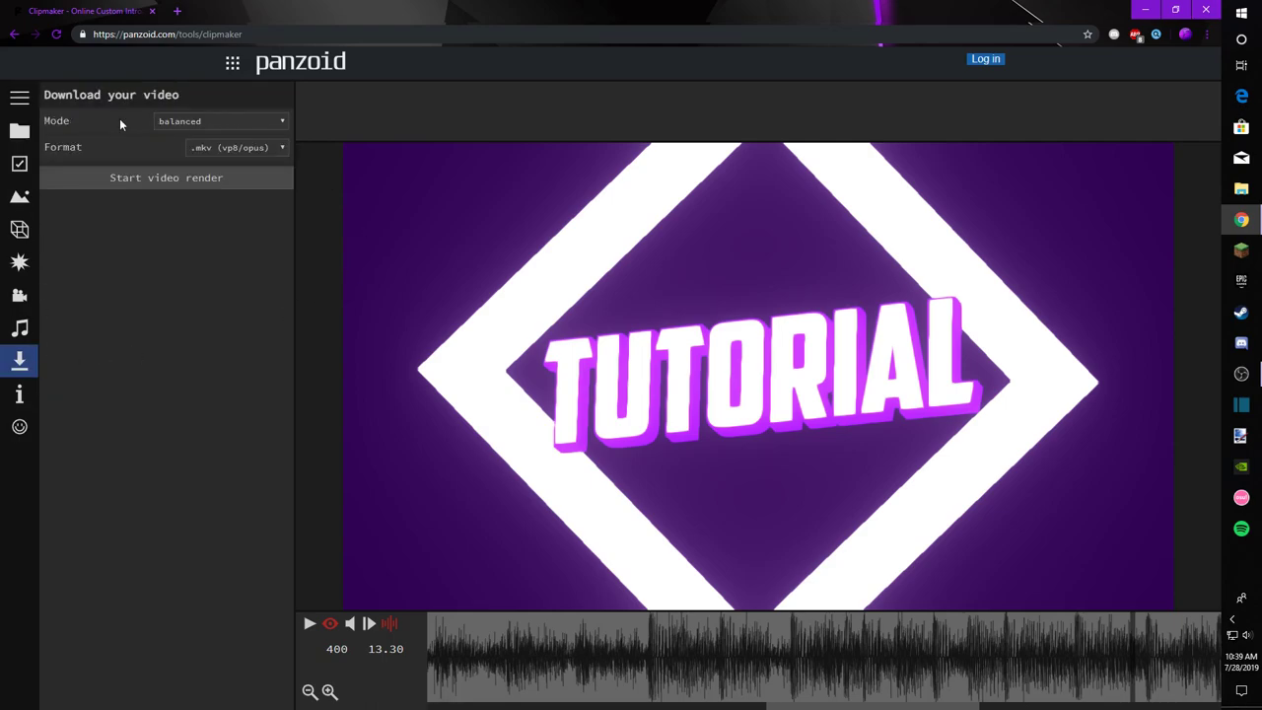
pyautogui.click(24, 132)
pyautogui.click(194, 144)
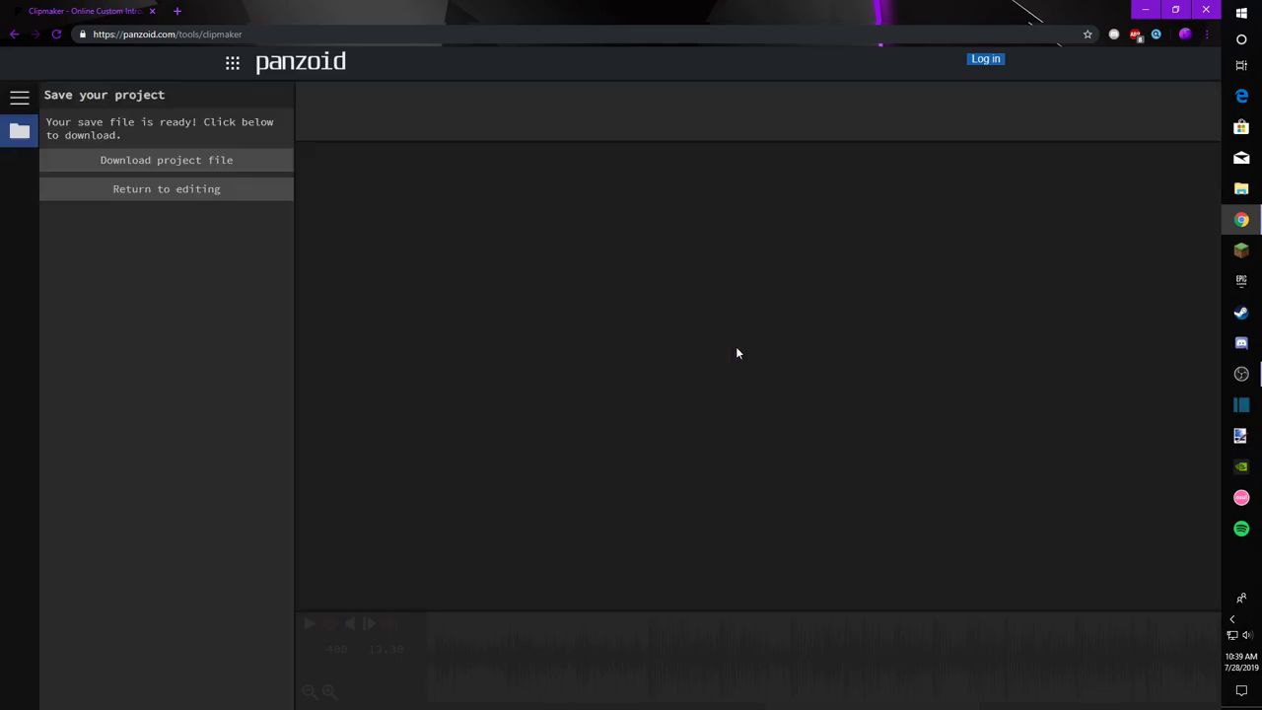
pyautogui.click(216, 163)
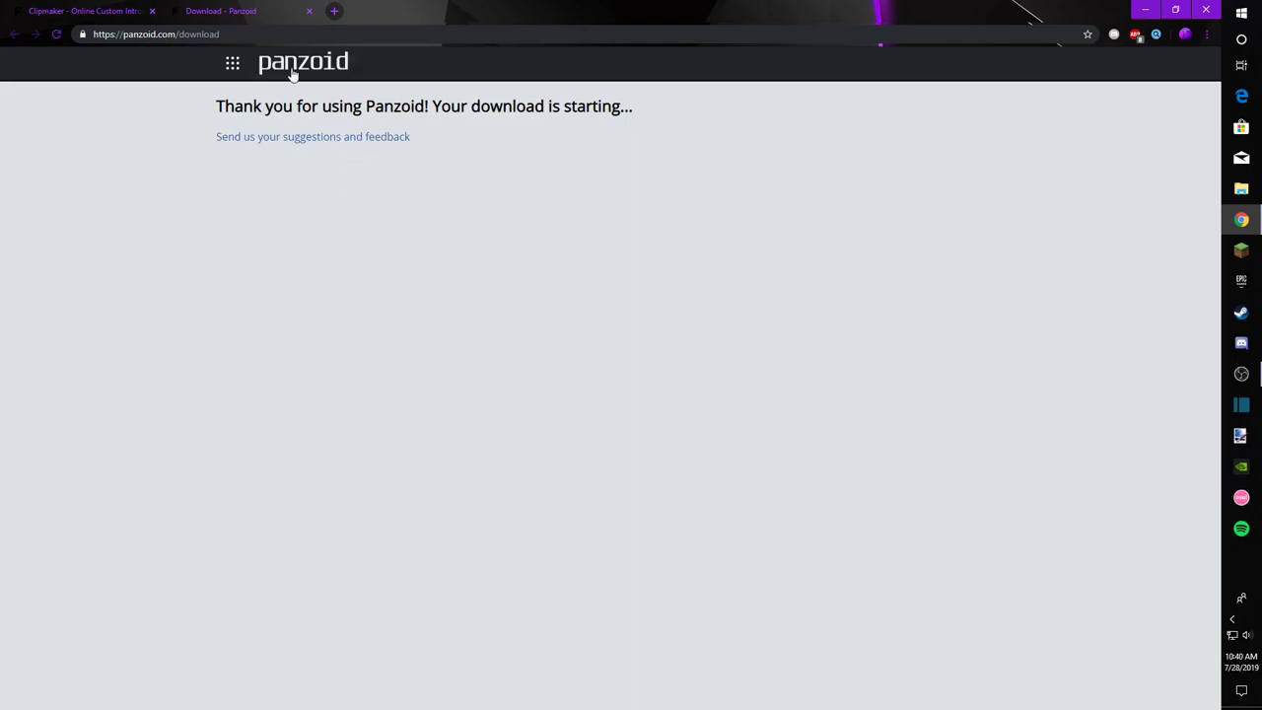
pyautogui.click(90, 10)
pyautogui.click(282, 10)
pyautogui.click(197, 188)
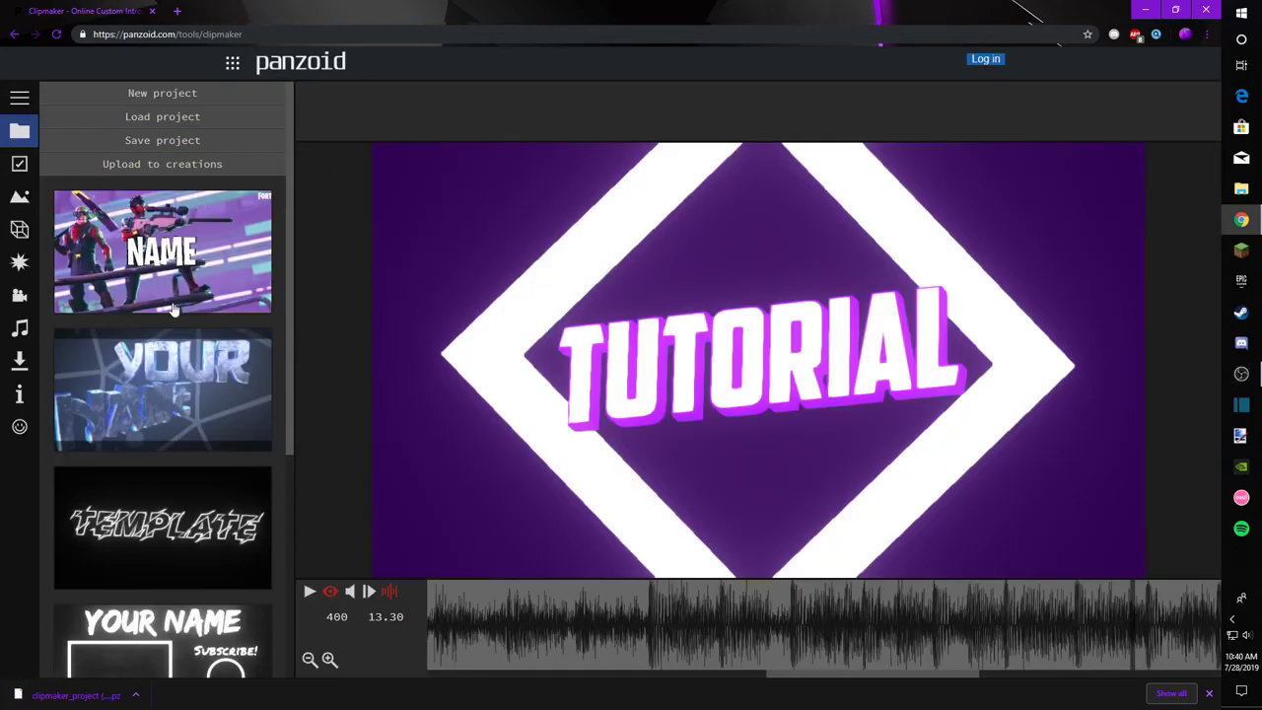
# Step: Set the video download's render mode to good quality
pyautogui.click(17, 364)
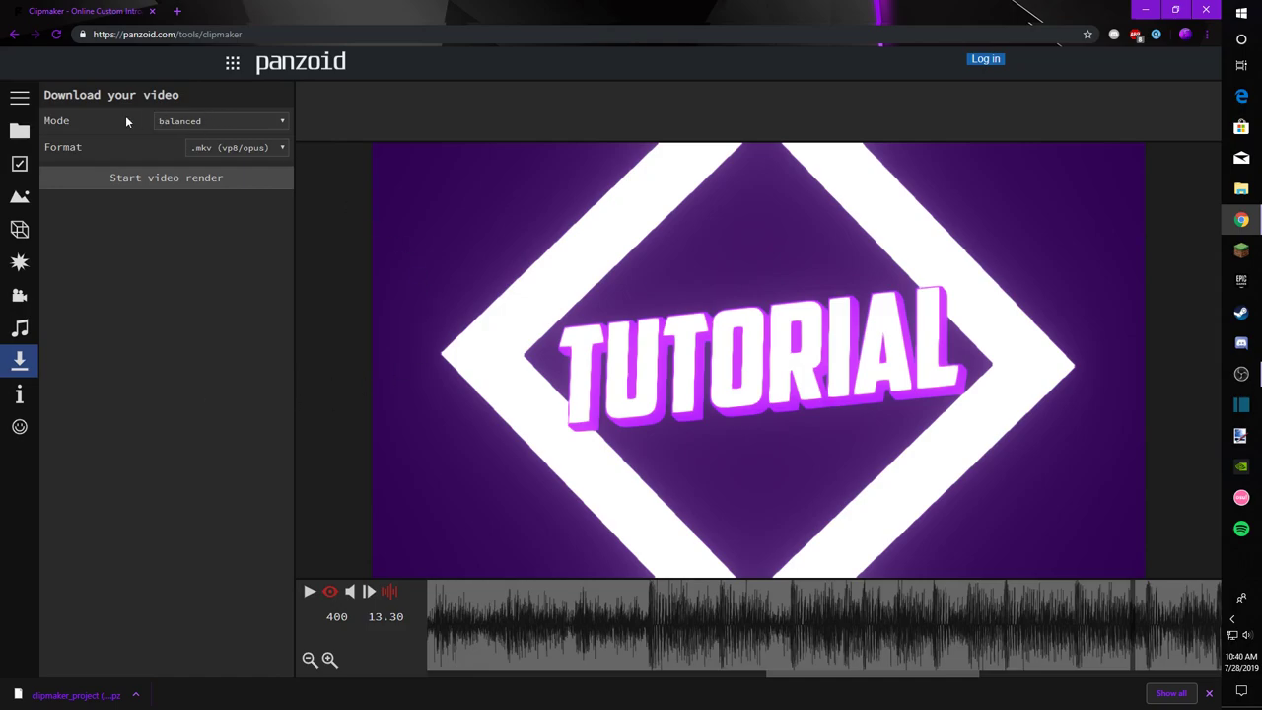
pyautogui.click(211, 122)
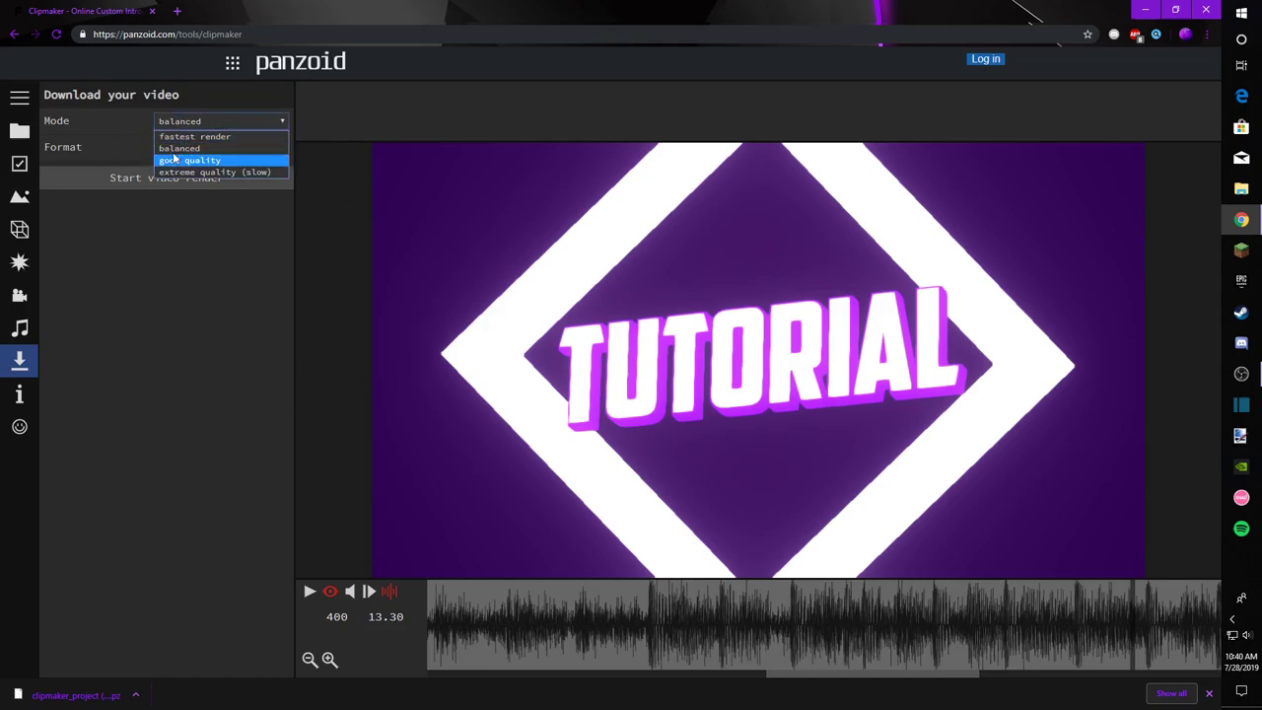
pyautogui.click(197, 160)
pyautogui.click(202, 122)
pyautogui.click(203, 173)
pyautogui.click(201, 122)
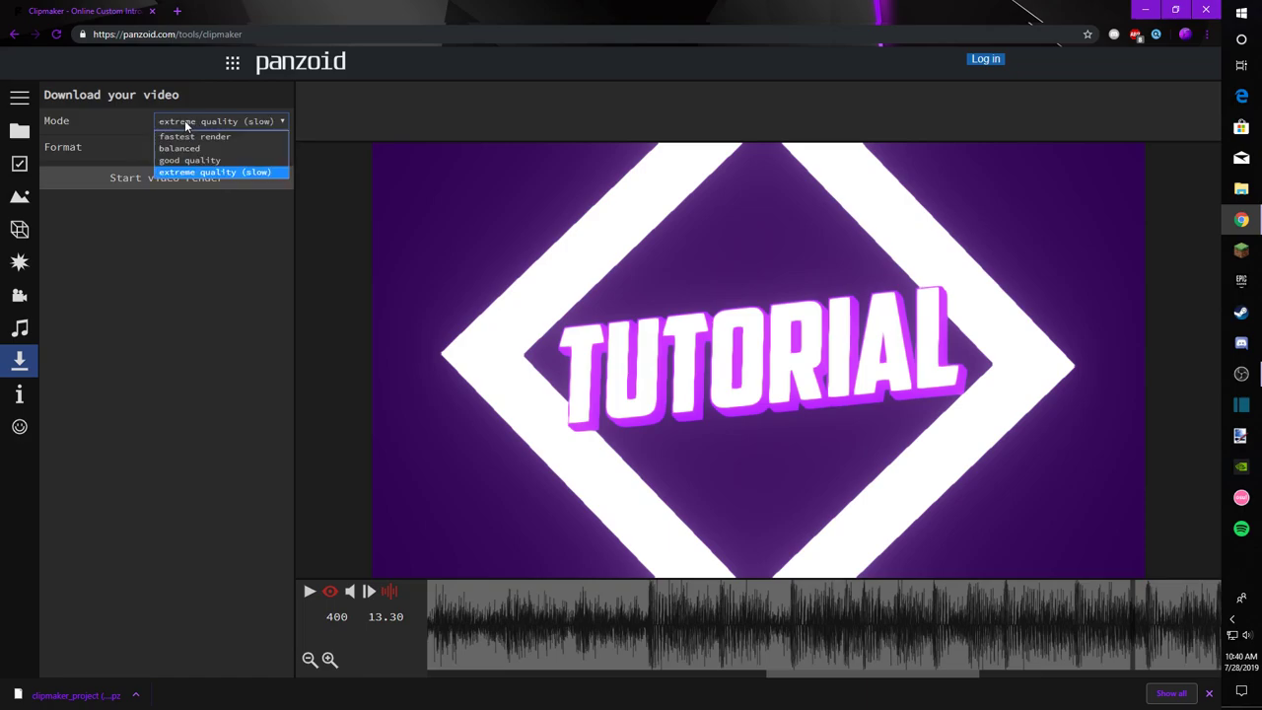
pyautogui.click(176, 160)
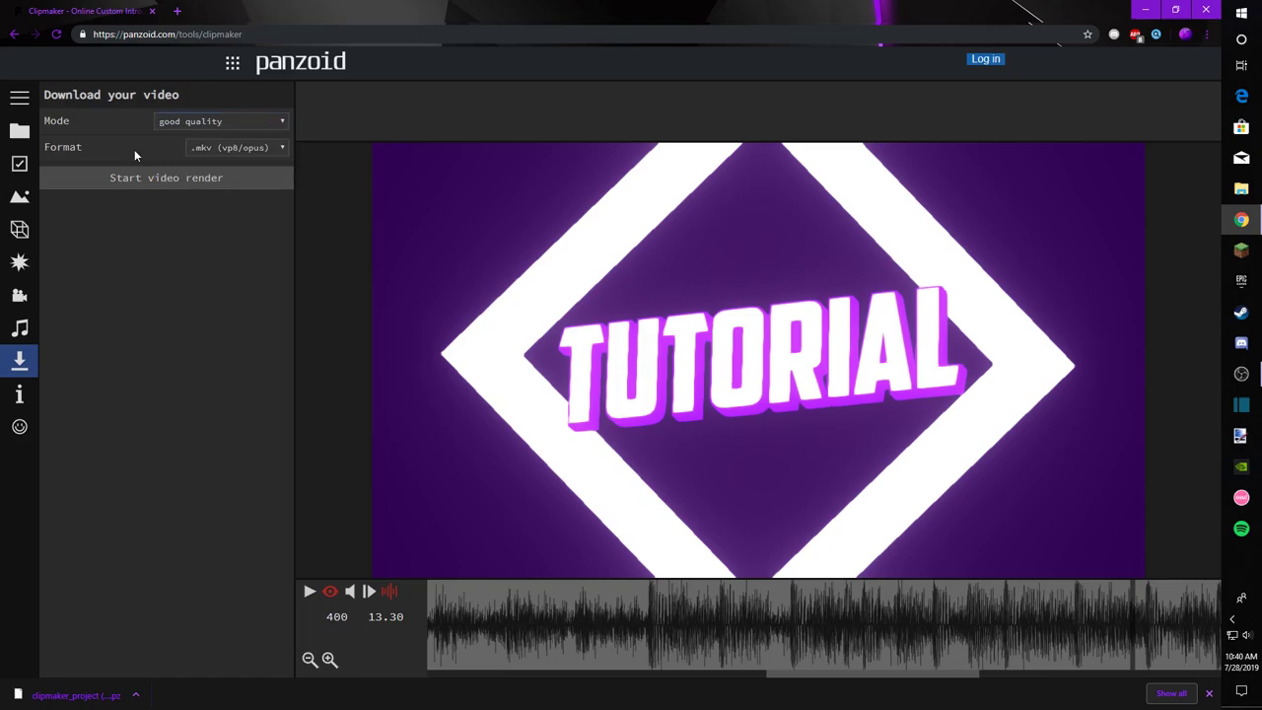
# Step: Keep the .mkv (vp8/opus) format and start rendering the video
pyautogui.click(211, 150)
pyautogui.click(132, 151)
pyautogui.click(154, 177)
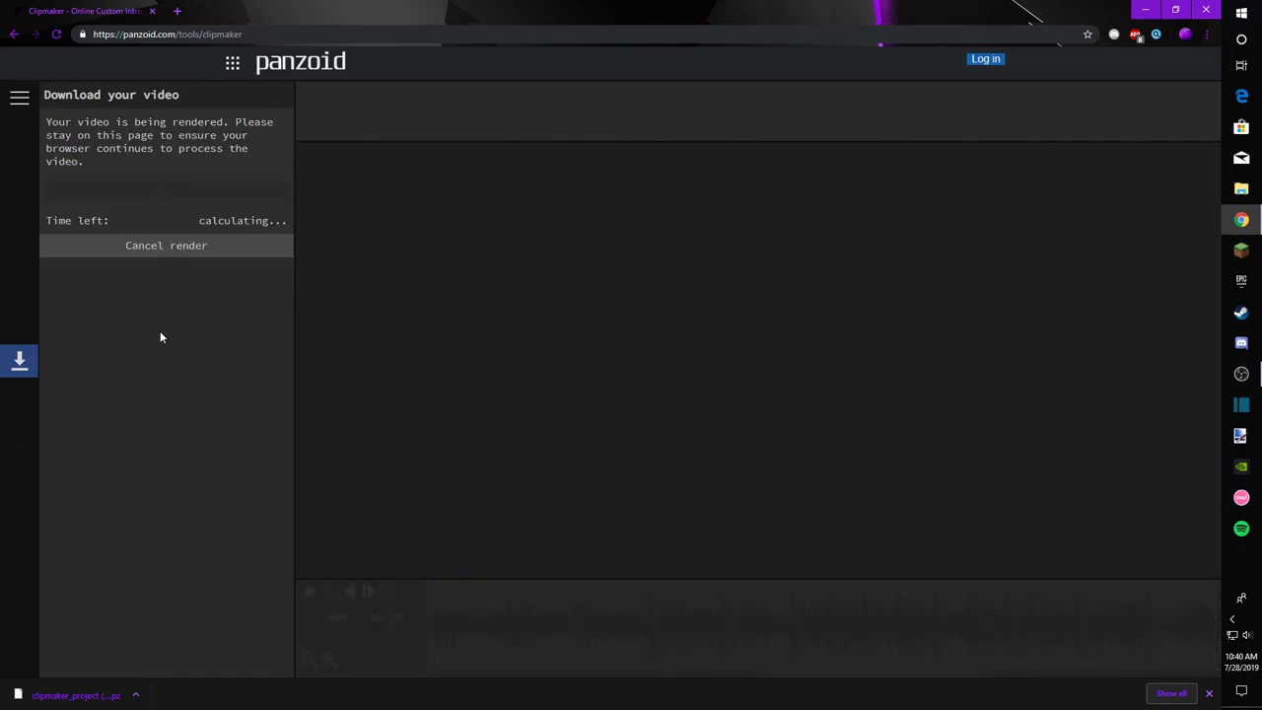